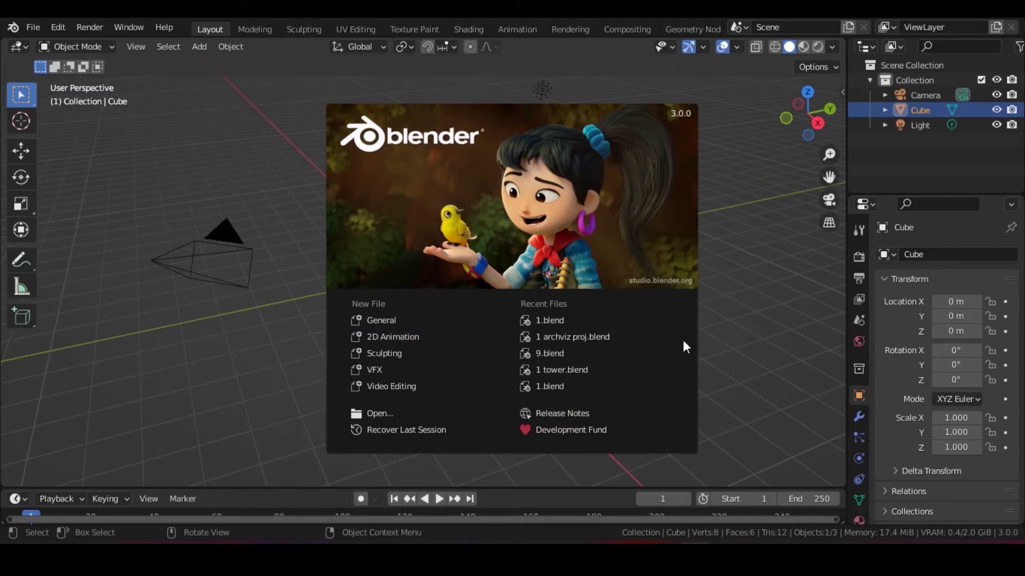
# - Dismiss the startup splash screen to reveal the default scene
pyautogui.click(760, 224)
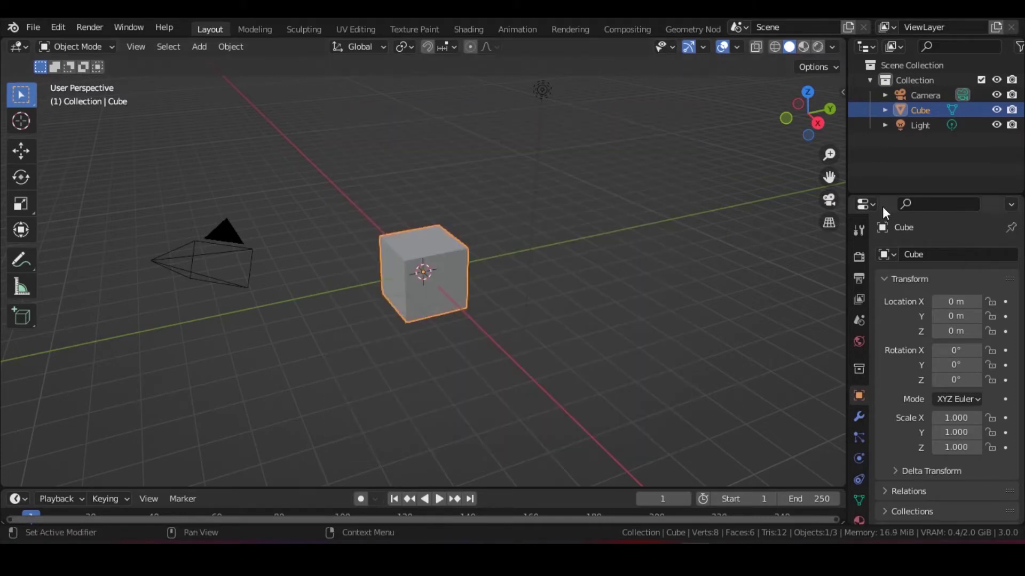
pyautogui.moveTo(829, 177); pyautogui.dragTo(888, 211)
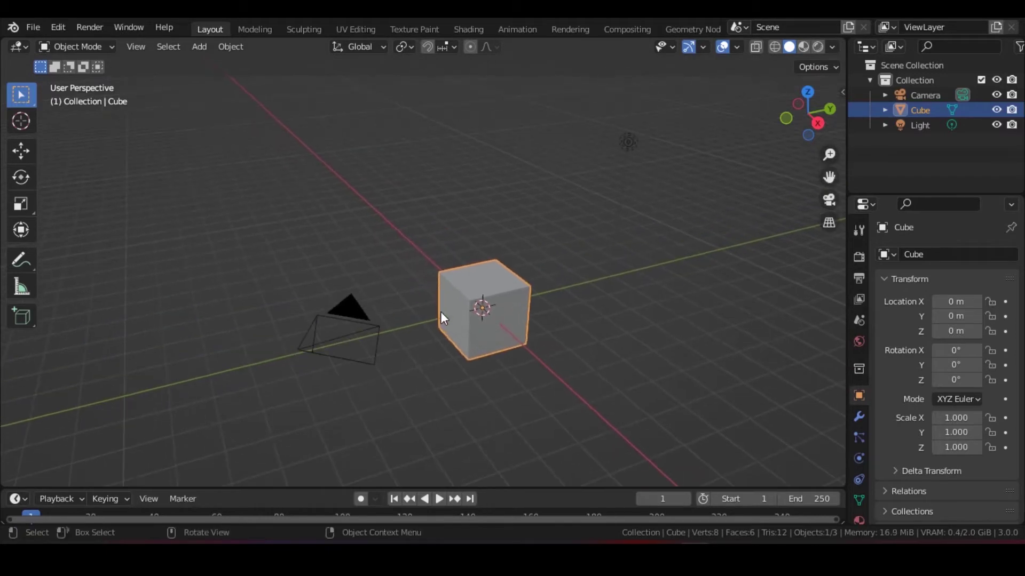
pyautogui.moveTo(441, 312); pyautogui.dragTo(572, 293, button='middle')
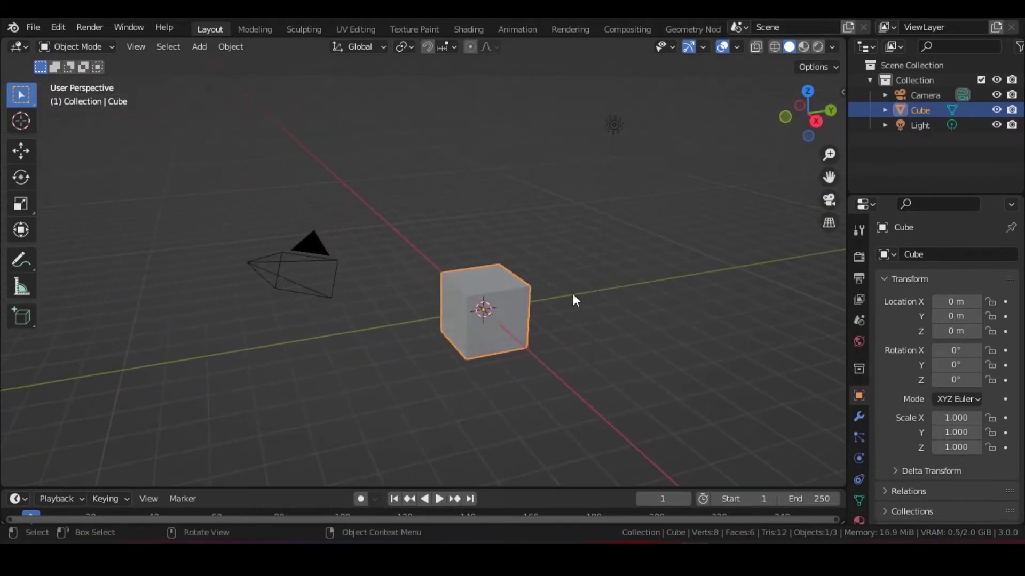
# - Select the camera, light and cube in turn to identify the default scene objects
pyautogui.click(617, 281)
pyautogui.click(618, 127)
pyautogui.click(506, 282)
pyautogui.click(312, 249)
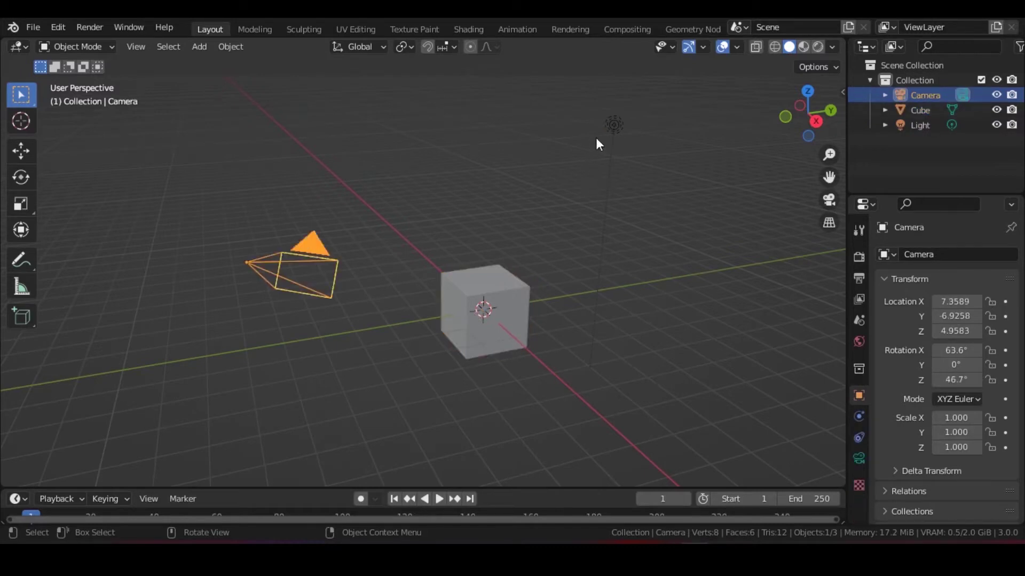
pyautogui.click(614, 127)
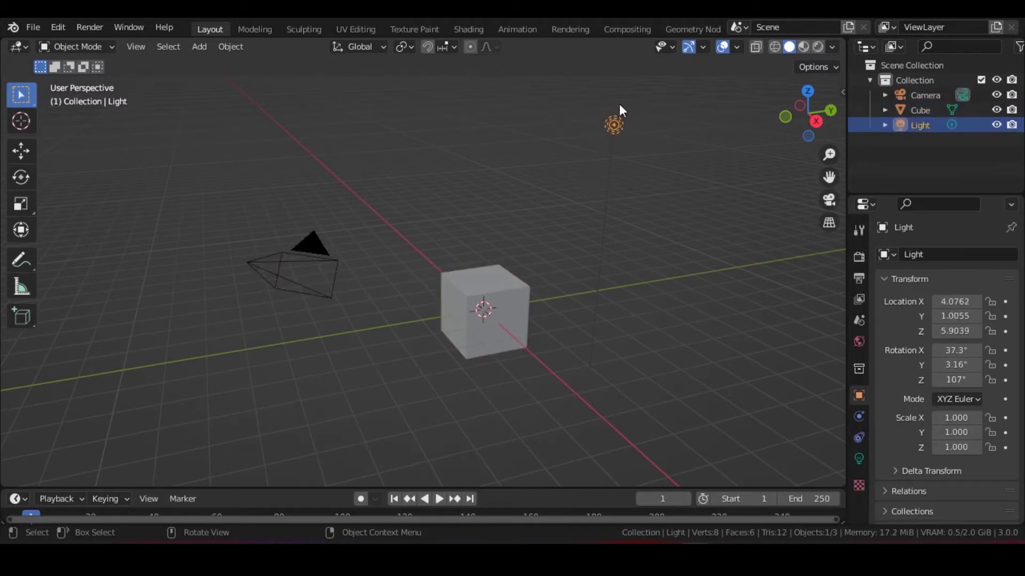
pyautogui.moveTo(478, 209); pyautogui.dragTo(491, 214, button='middle')
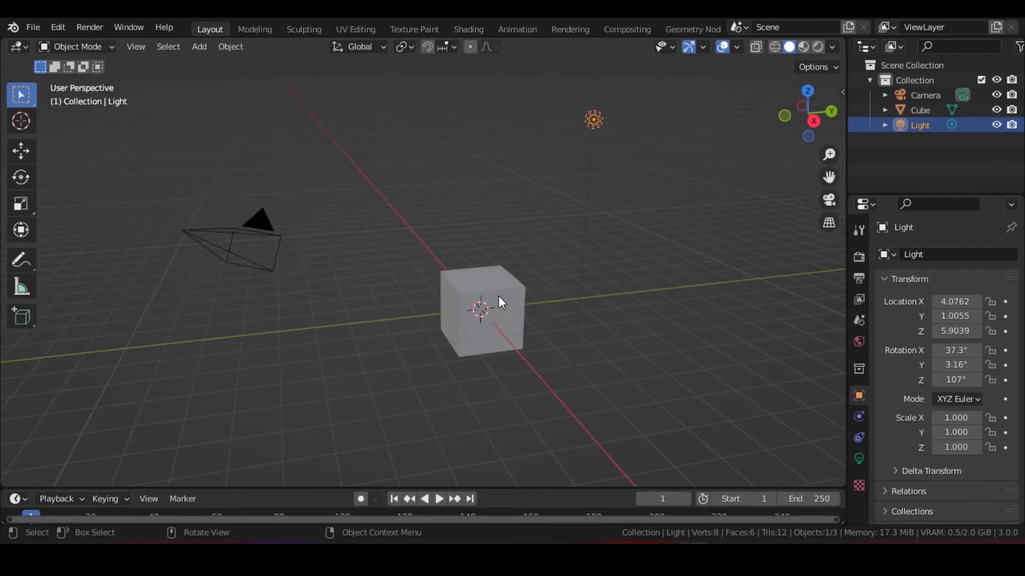
pyautogui.click(493, 297)
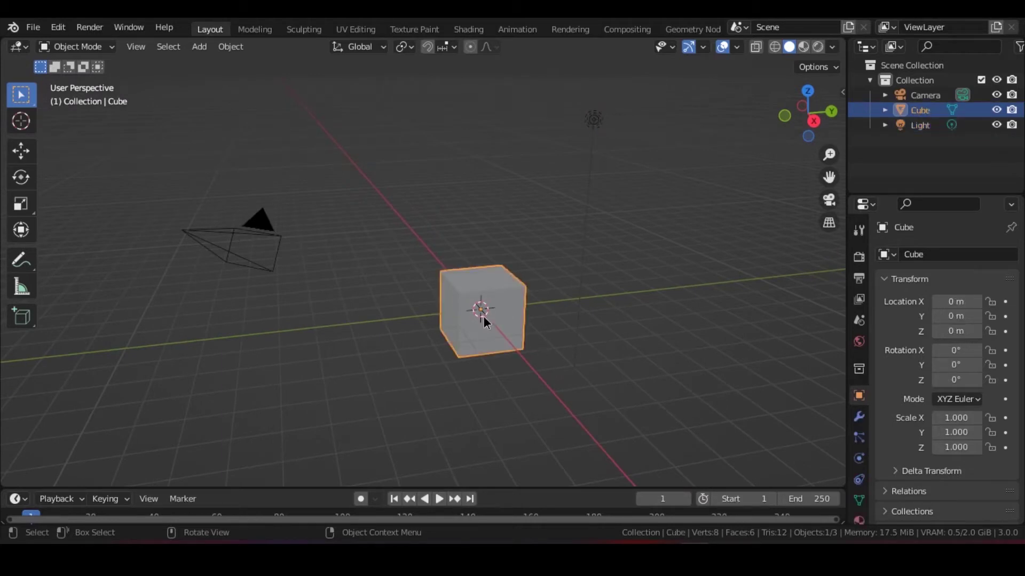
pyautogui.click(594, 122)
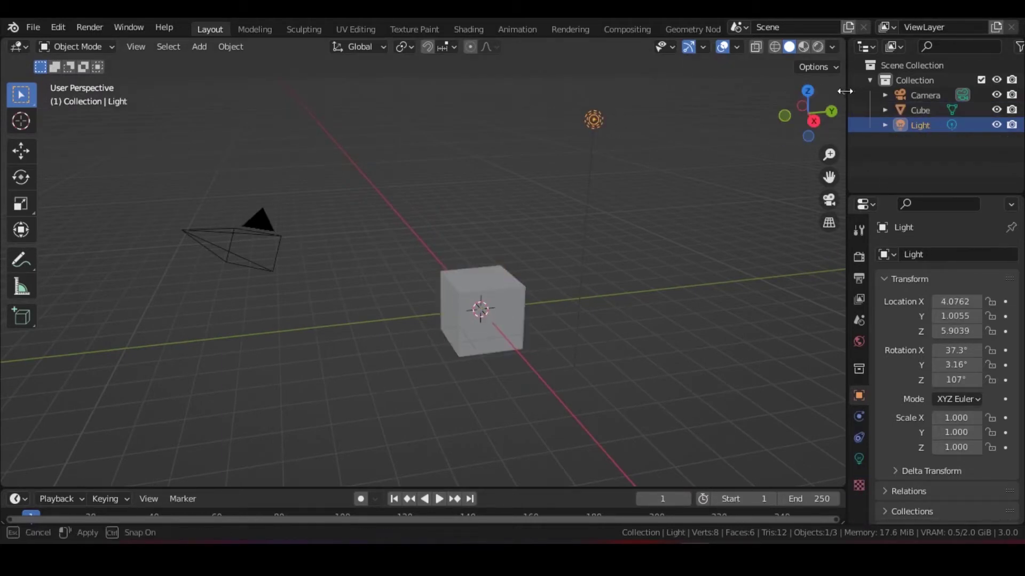
# - Turn on the Screencast Keys display for the 3D viewport and hide the sidebar again
pyautogui.moveTo(846, 95); pyautogui.dragTo(836, 95)
pyautogui.click(841, 95)
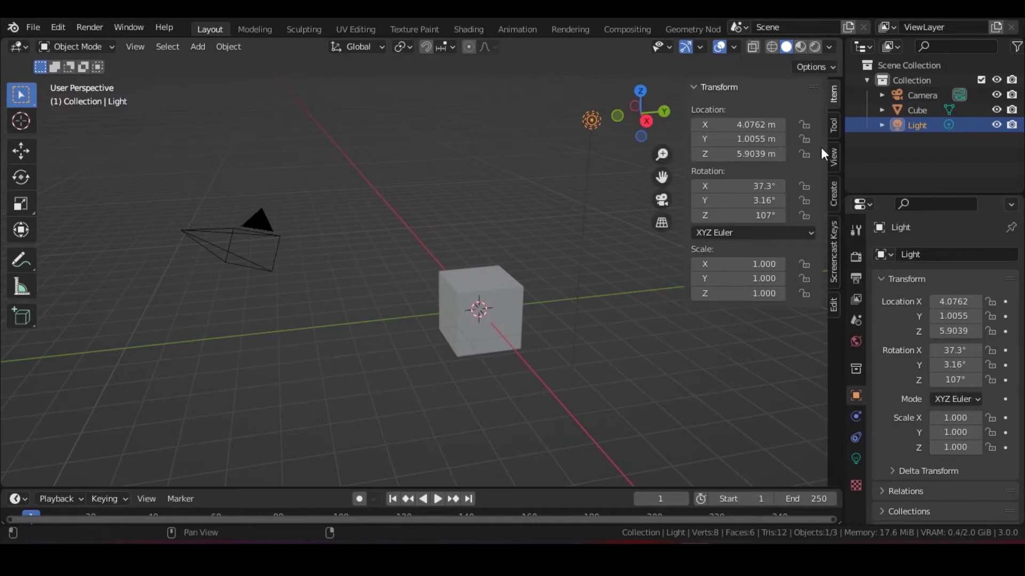
pyautogui.click(834, 255)
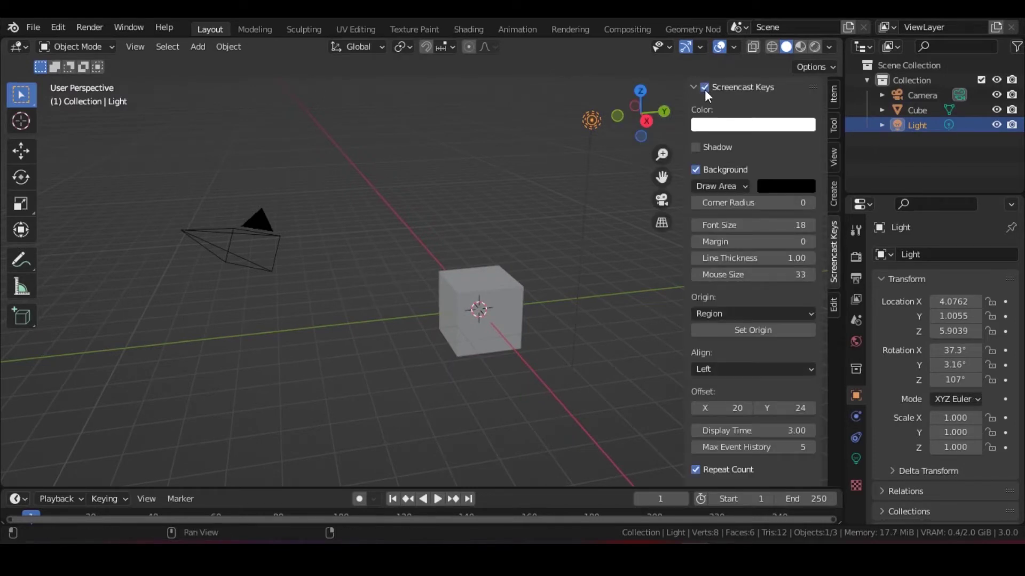
pyautogui.moveTo(685, 98); pyautogui.dragTo(822, 101)
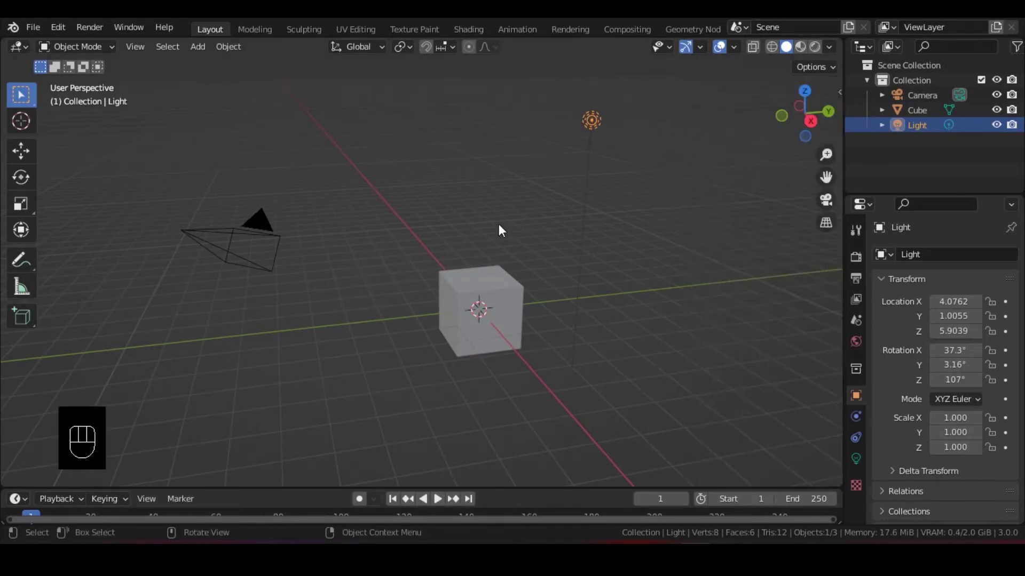
# - Deselect all objects and orbit slightly around the default scene
pyautogui.moveTo(498, 223); pyautogui.dragTo(494, 226, button='middle')
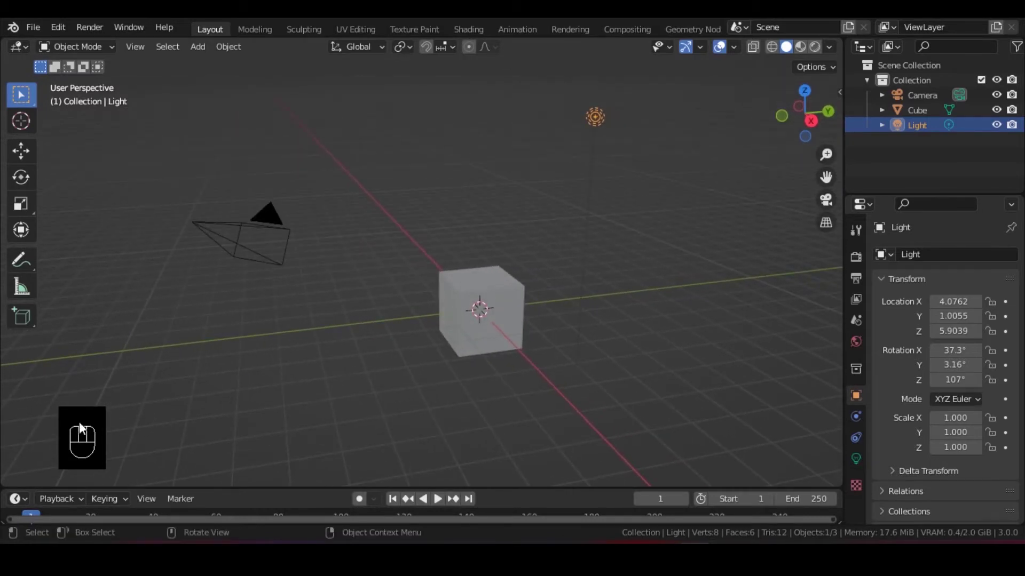
pyautogui.moveTo(324, 355); pyautogui.dragTo(369, 328, button='middle')
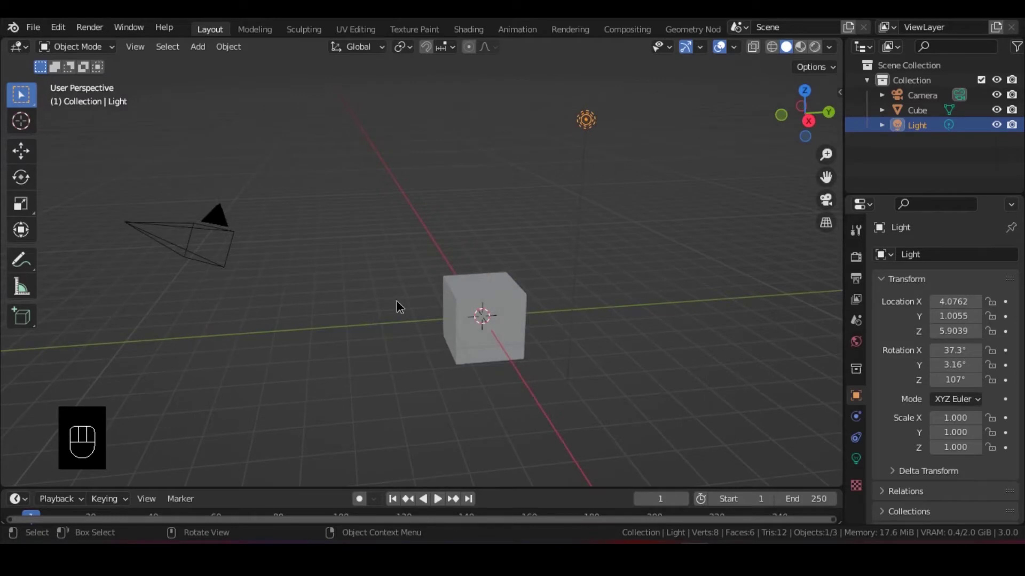
pyautogui.click(396, 301)
pyautogui.rightClick(373, 297)
pyautogui.rightClick(371, 297)
pyautogui.moveTo(357, 231); pyautogui.dragTo(615, 257, button='middle')
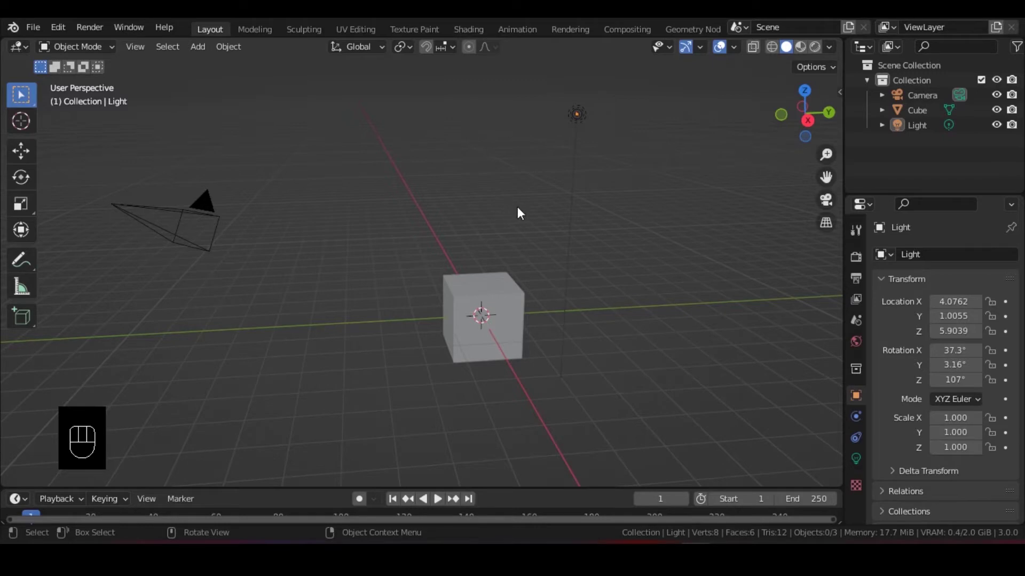
pyautogui.moveTo(517, 208); pyautogui.dragTo(514, 204, button='middle')
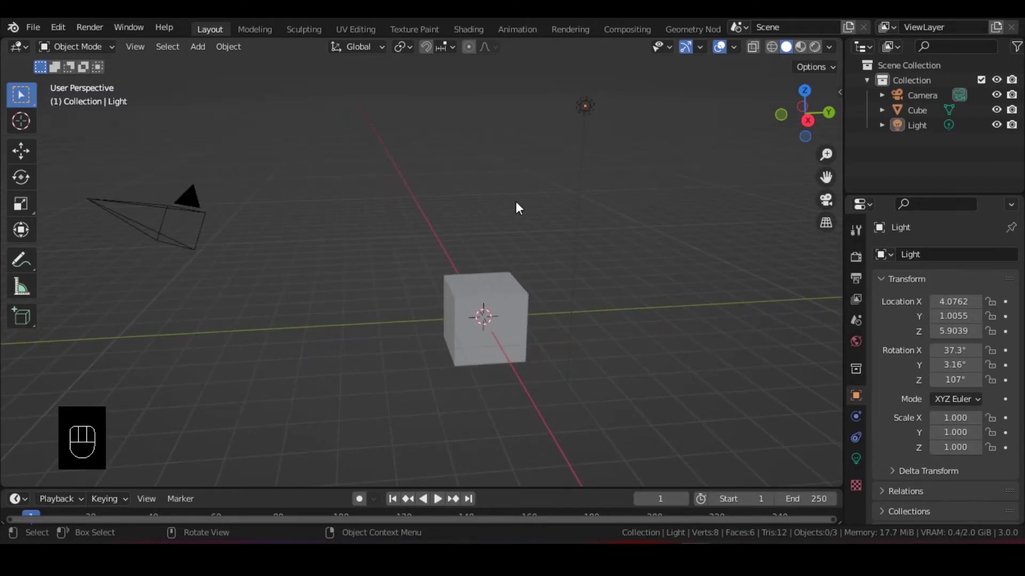
# - Zoom the 3D view out and in repeatedly around the cube, camera and light
pyautogui.scroll(-6, 523, 238)
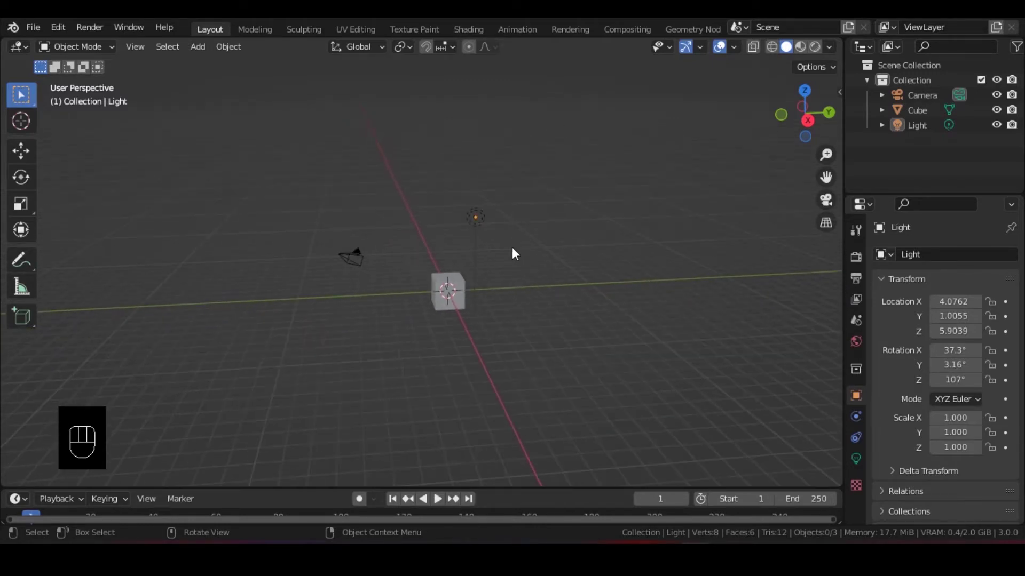
pyautogui.scroll(-2, 499, 253)
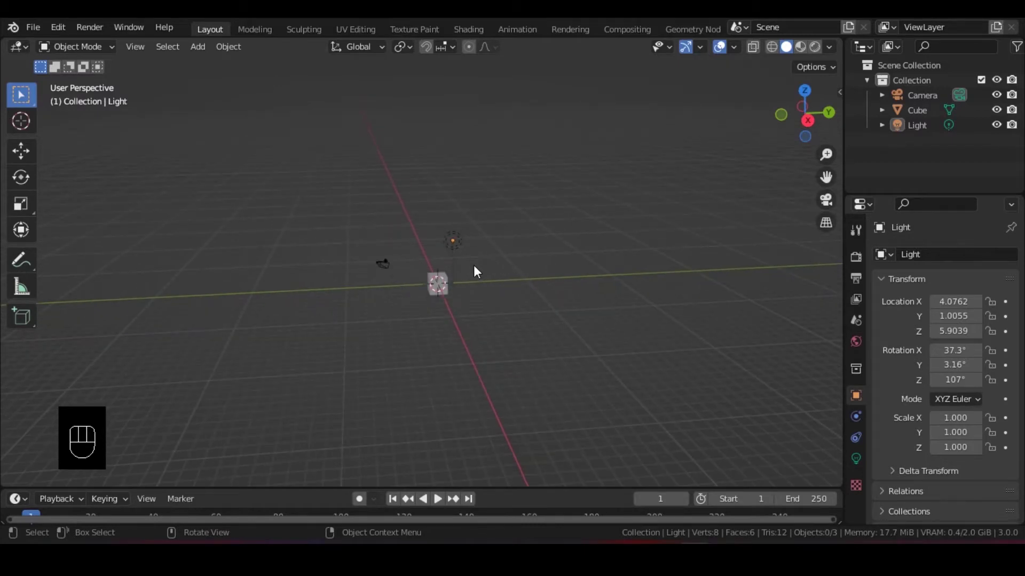
pyautogui.scroll(5, 474, 266)
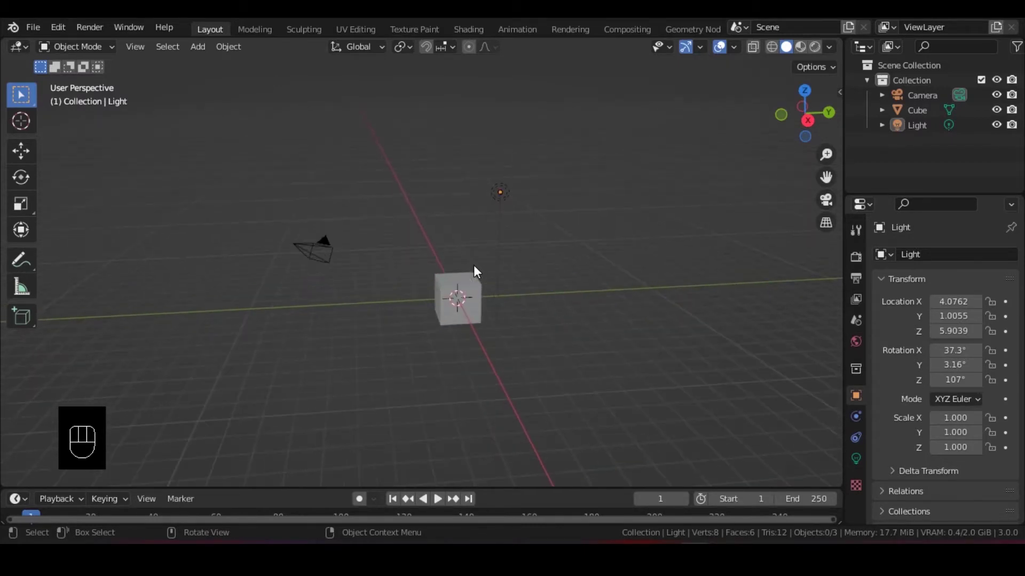
pyautogui.scroll(4, 472, 264)
pyautogui.scroll(-2, 473, 265)
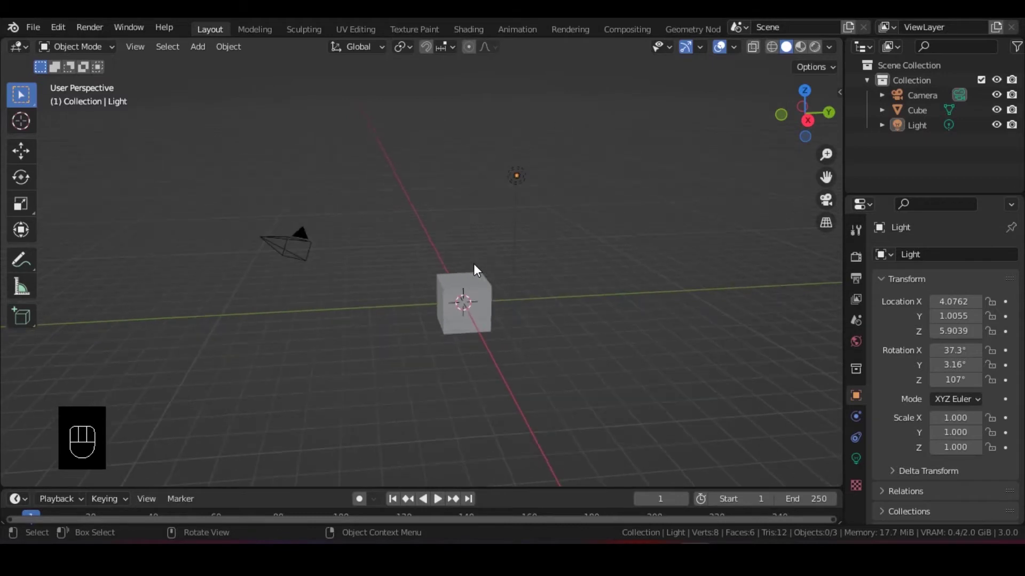
pyautogui.scroll(3, 473, 264)
pyautogui.scroll(-3, 472, 262)
pyautogui.scroll(2, 472, 262)
pyautogui.scroll(-2, 472, 262)
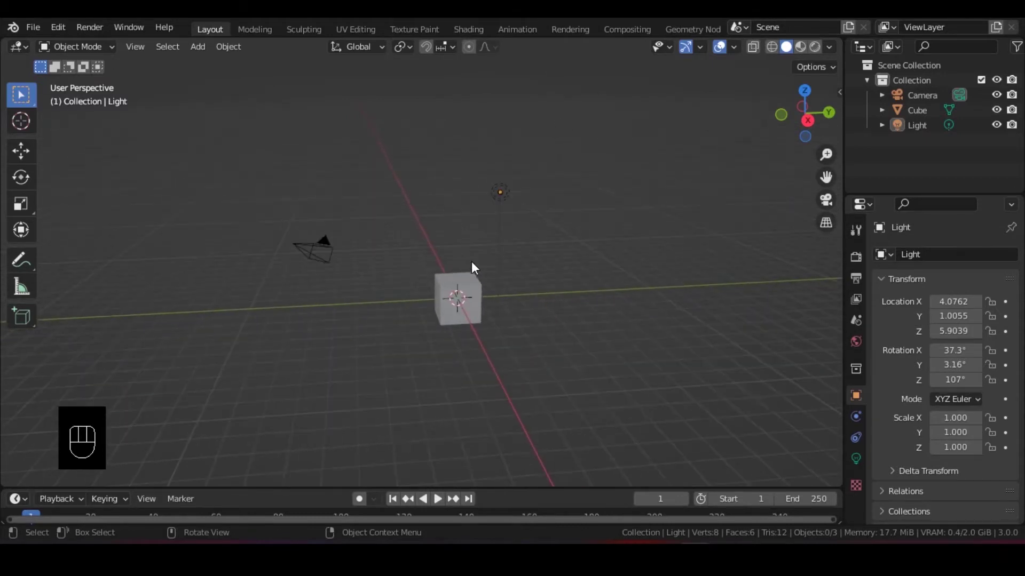
pyautogui.scroll(1, 471, 262)
pyautogui.scroll(1, 471, 263)
pyautogui.scroll(-1, 472, 263)
pyautogui.scroll(2, 472, 263)
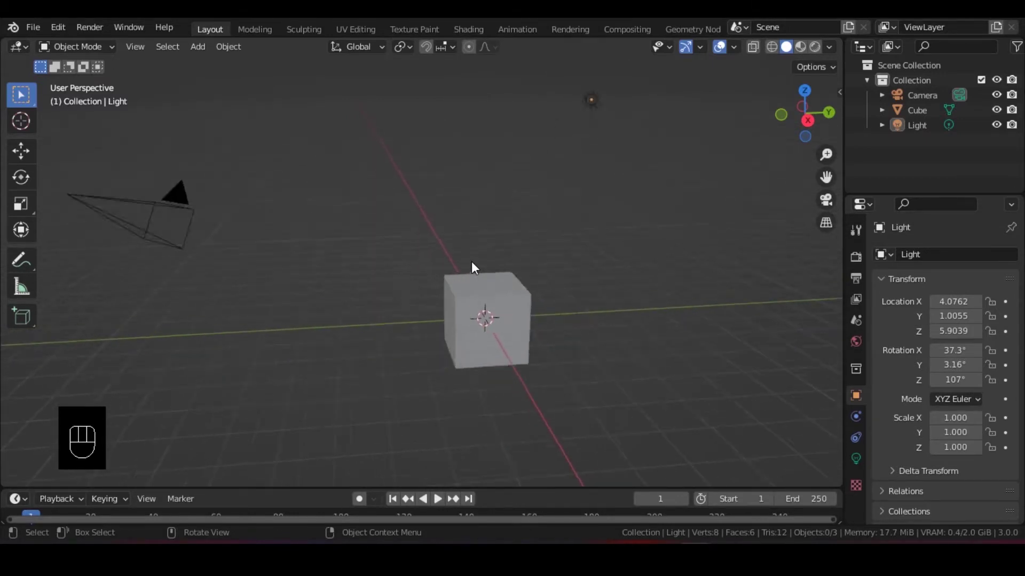
pyautogui.scroll(-3, 472, 263)
pyautogui.scroll(3, 472, 261)
pyautogui.scroll(-3, 477, 255)
pyautogui.scroll(3, 497, 254)
pyautogui.scroll(-2, 503, 248)
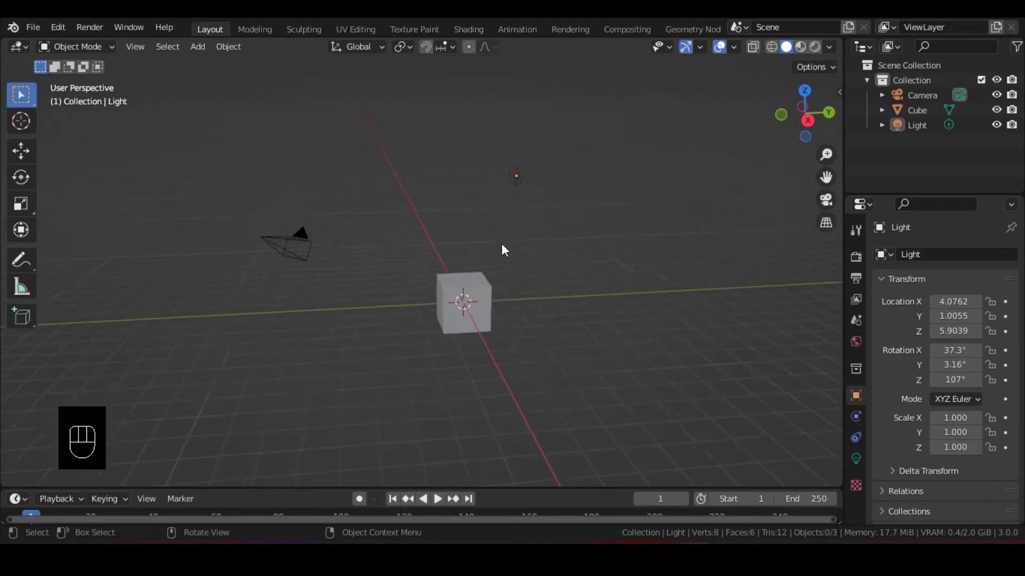
pyautogui.scroll(1, 505, 230)
pyautogui.scroll(-2, 504, 229)
pyautogui.scroll(3, 506, 231)
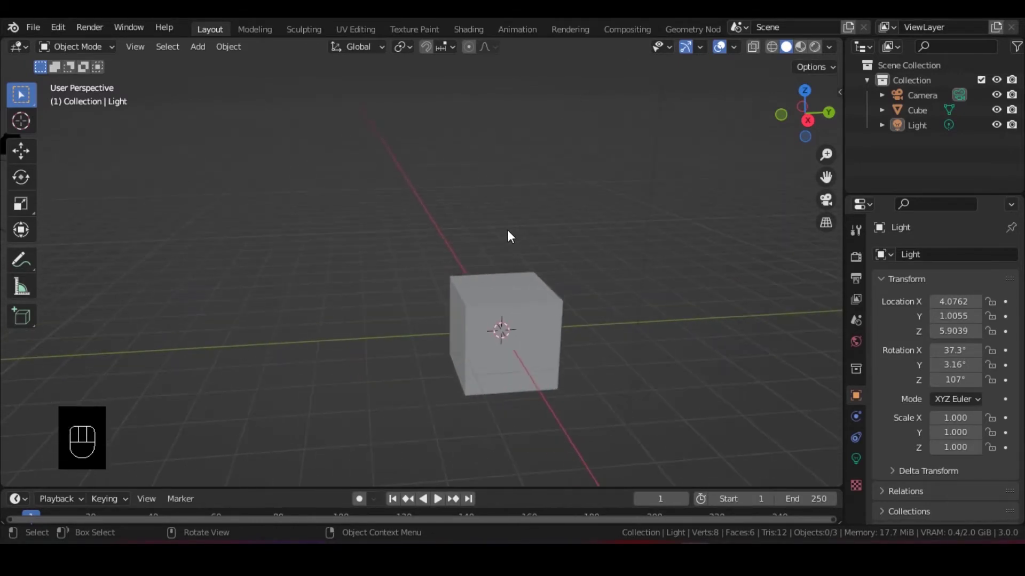
pyautogui.scroll(-3, 509, 237)
pyautogui.scroll(2, 494, 239)
pyautogui.scroll(-1, 491, 242)
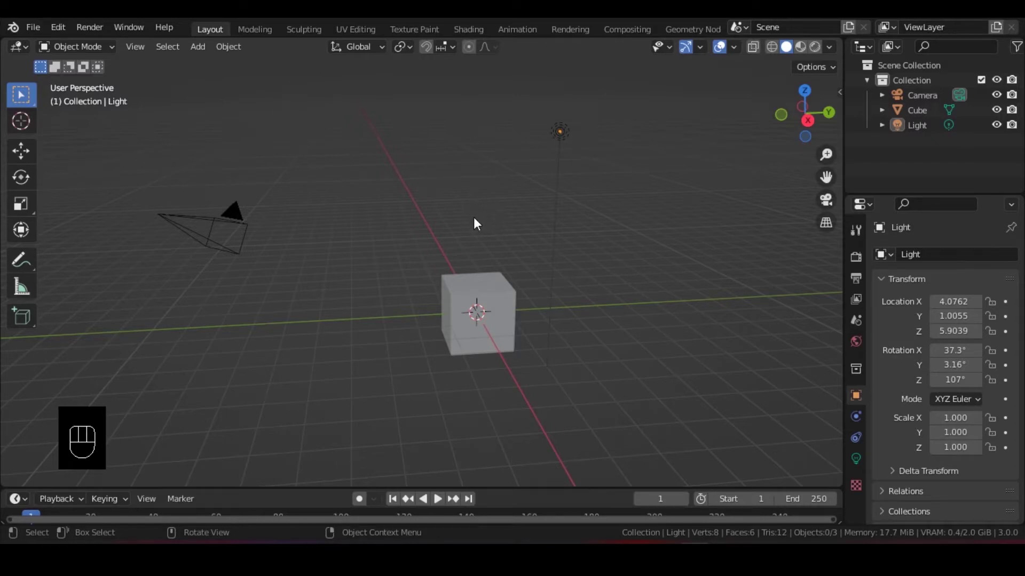
# - Orbit the 3D view around the cube to see it from different angles
pyautogui.moveTo(477, 224); pyautogui.dragTo(455, 243, button='middle')
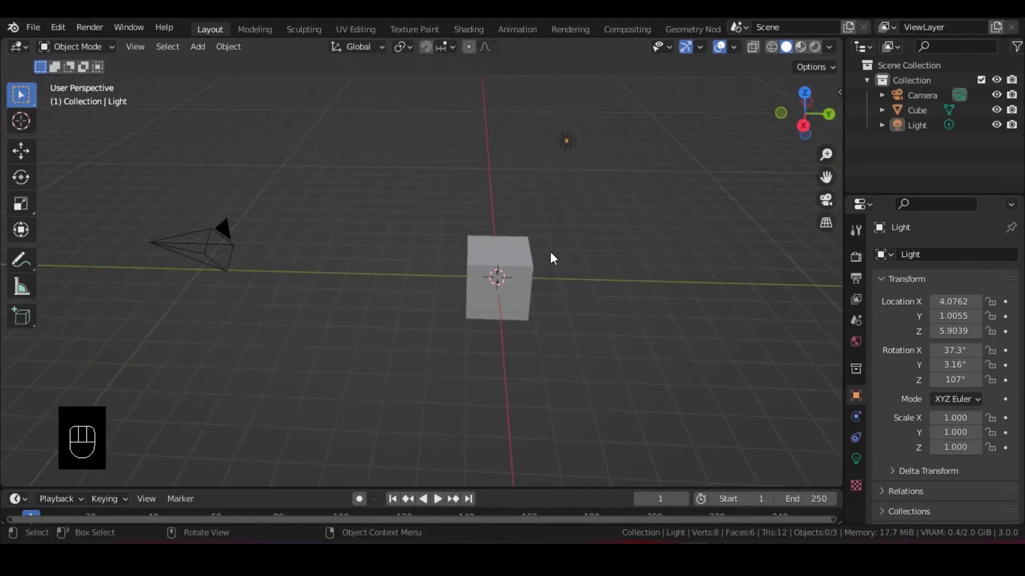
pyautogui.moveTo(554, 247); pyautogui.dragTo(445, 216, button='middle')
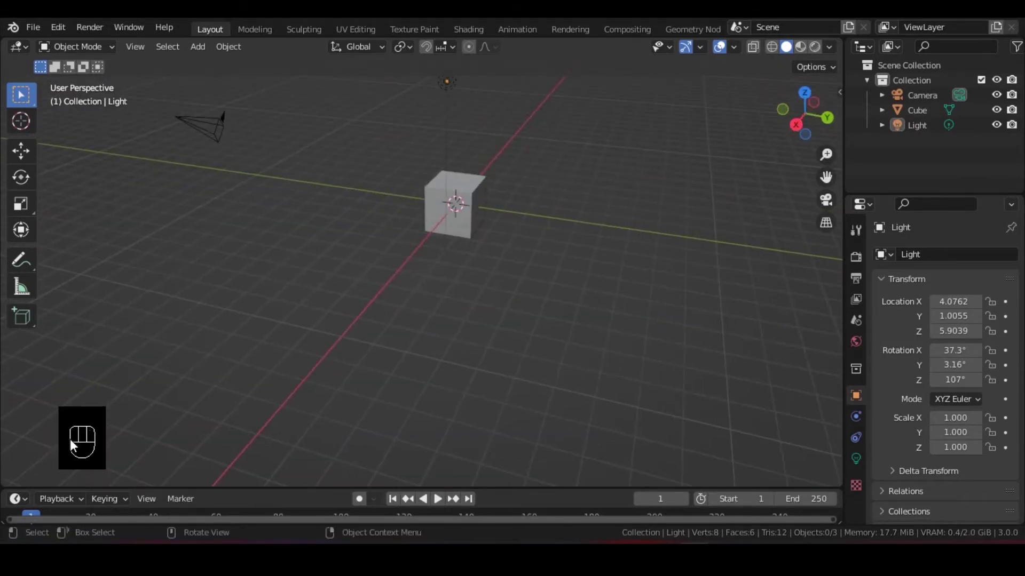
pyautogui.moveTo(408, 168); pyautogui.dragTo(454, 164, button='middle')
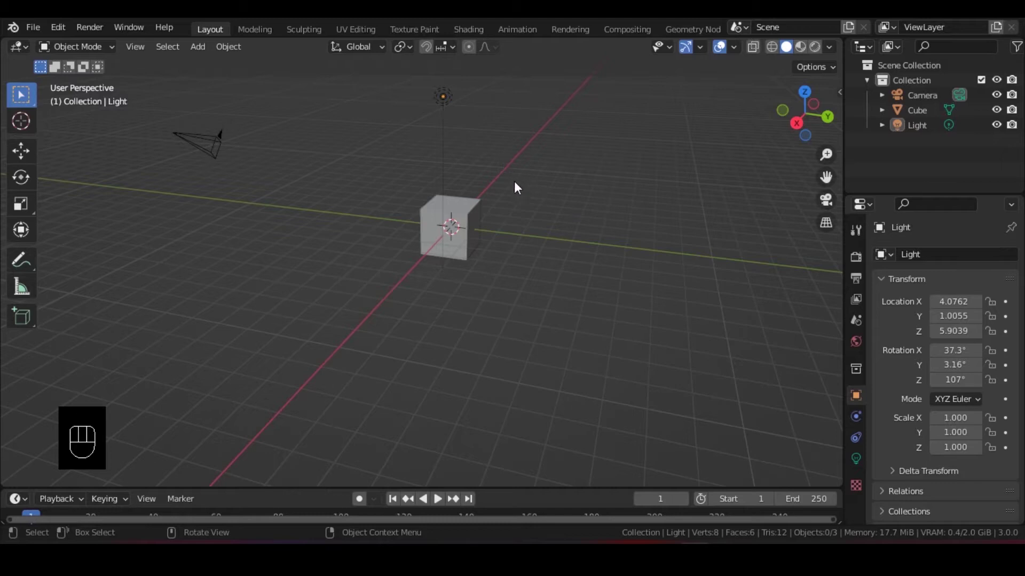
# - Pan the 3D view across the scene to shift where the cube sits in the viewport
pyautogui.keyDown('shift'); pyautogui.moveTo(462, 181); pyautogui.dragTo(523, 268, button='middle'); pyautogui.keyUp('shift')
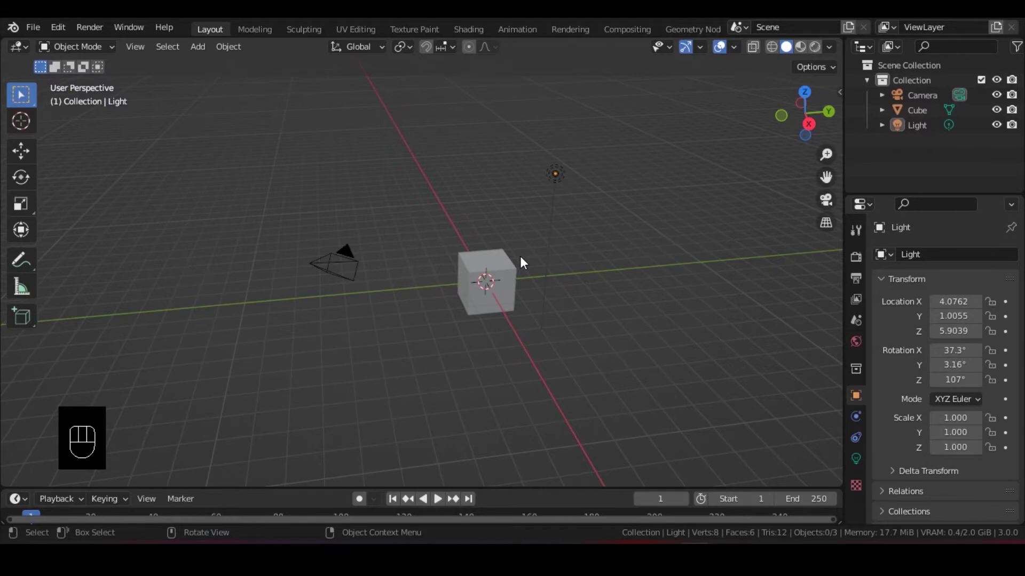
pyautogui.keyDown('shift'); pyautogui.moveTo(558, 252); pyautogui.dragTo(477, 242, button='middle'); pyautogui.keyUp('shift')
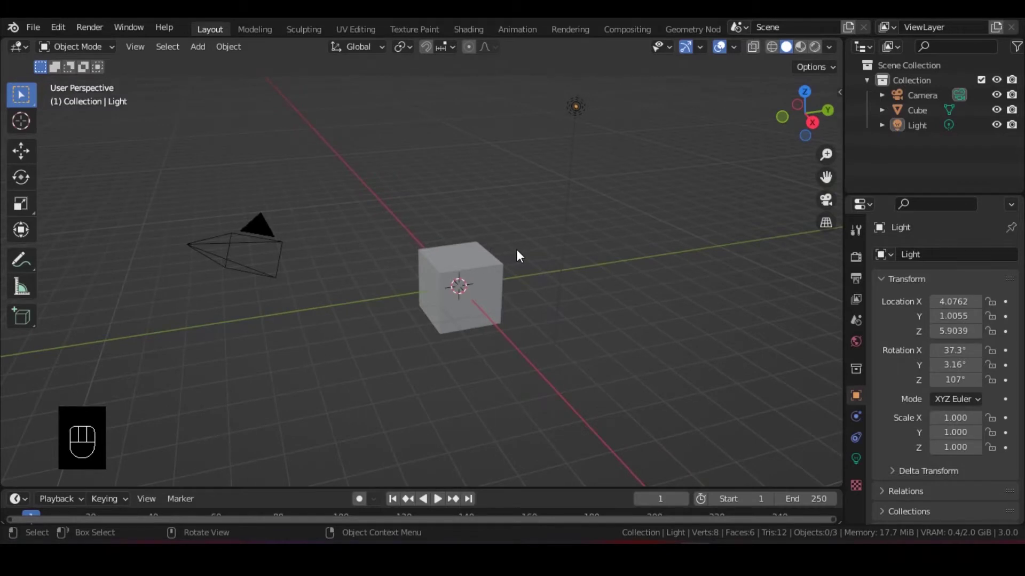
pyautogui.press('shift')
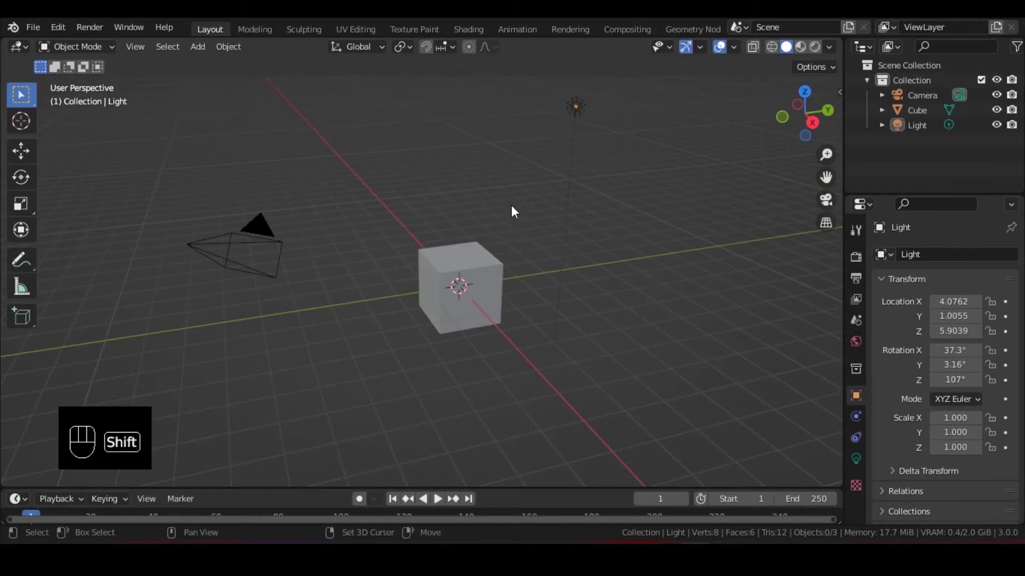
pyautogui.keyDown('shift'); pyautogui.moveTo(514, 229); pyautogui.dragTo(590, 270, button='middle'); pyautogui.keyUp('shift')
pyautogui.keyDown('shift'); pyautogui.moveTo(467, 253); pyautogui.dragTo(407, 293, button='middle'); pyautogui.keyUp('shift')
# - Combine zooming and orbiting to examine the cube's top and side faces from several directions
pyautogui.scroll(2, 421, 245)
pyautogui.scroll(-6, 414, 254)
pyautogui.scroll(8, 408, 241)
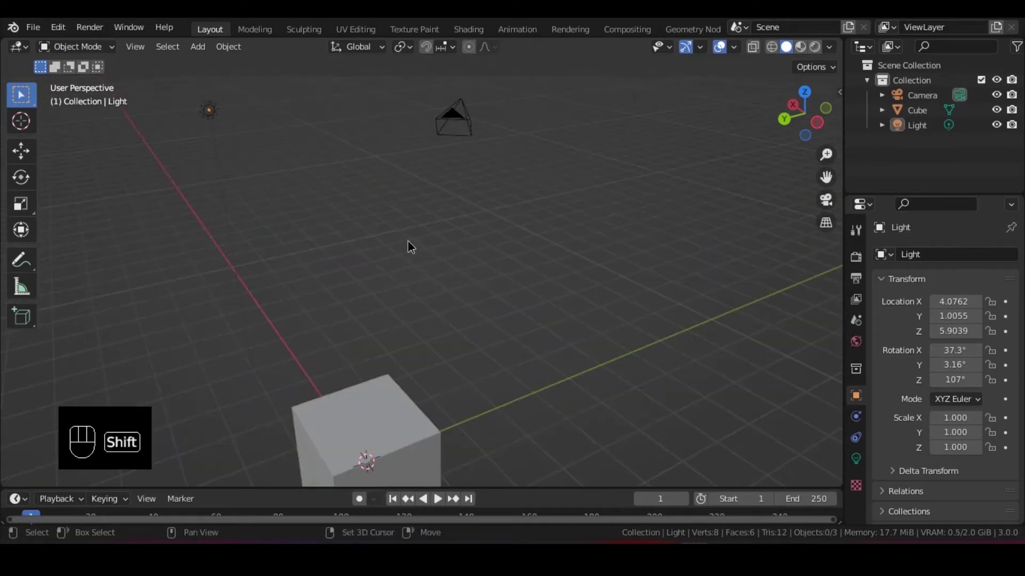
pyautogui.moveTo(407, 241); pyautogui.dragTo(414, 217, button='middle')
pyautogui.scroll(1, 494, 230)
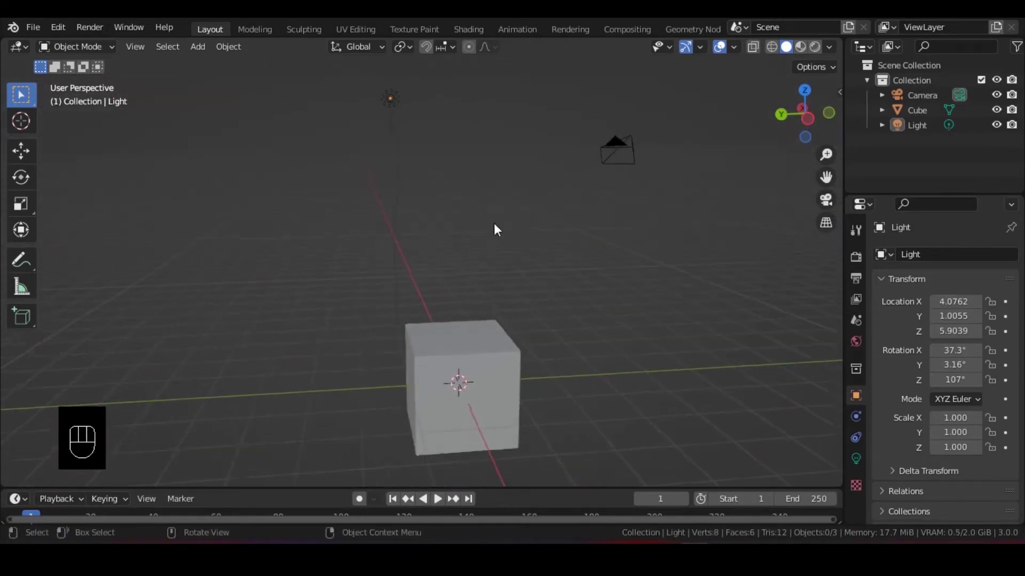
pyautogui.moveTo(495, 224); pyautogui.dragTo(424, 295, button='middle')
pyautogui.scroll(5, 478, 233)
pyautogui.scroll(-4, 492, 272)
pyautogui.scroll(-5, 548, 245)
pyautogui.scroll(5, 420, 288)
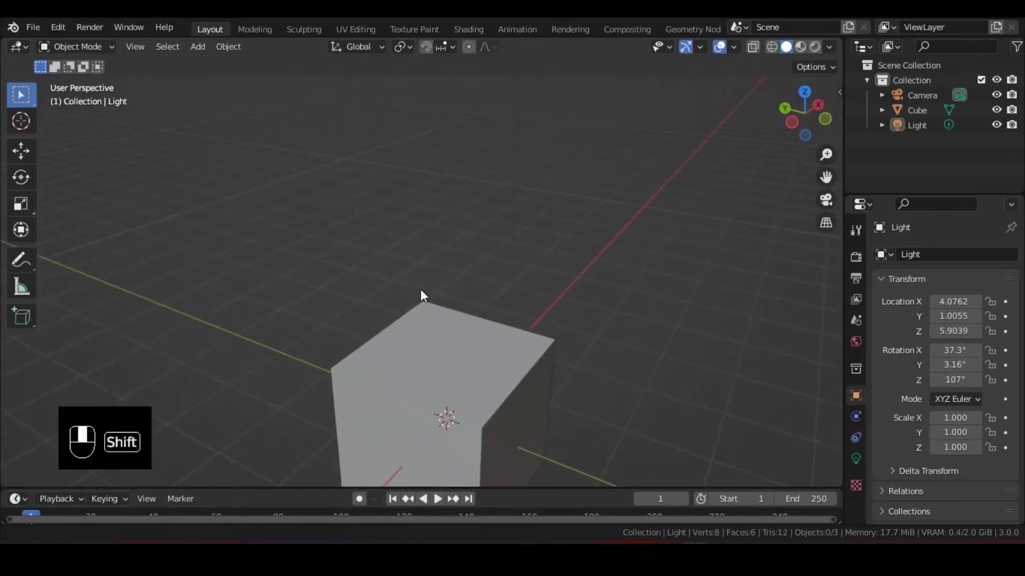
pyautogui.scroll(-4, 521, 291)
pyautogui.moveTo(521, 291); pyautogui.dragTo(489, 341, button='middle')
pyautogui.scroll(3, 407, 300)
pyautogui.scroll(-3, 480, 231)
pyautogui.scroll(4, 479, 226)
# - Pan, zoom and orbit between the camera, light and cube to inspect each one, ending on a low-angle view of the cube
pyautogui.keyDown('shift'); pyautogui.moveTo(490, 196); pyautogui.dragTo(495, 272, button='middle'); pyautogui.keyUp('shift')
pyautogui.scroll(-3, 450, 216)
pyautogui.keyDown('shift'); pyautogui.moveTo(448, 214); pyautogui.dragTo(430, 259, button='middle'); pyautogui.keyUp('shift')
pyautogui.scroll(5, 430, 258)
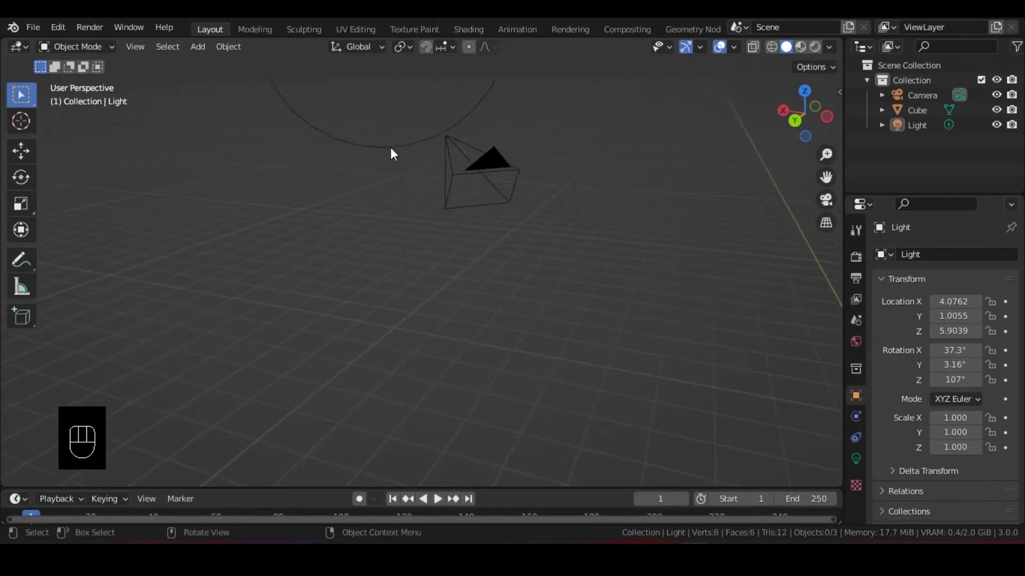
pyautogui.keyDown('shift'); pyautogui.moveTo(392, 154); pyautogui.dragTo(432, 328, button='middle'); pyautogui.keyUp('shift')
pyautogui.scroll(-5, 421, 235)
pyautogui.keyDown('shift'); pyautogui.moveTo(517, 354); pyautogui.dragTo(467, 91, button='middle'); pyautogui.keyUp('shift')
pyautogui.scroll(5, 502, 190)
pyautogui.keyDown('shift'); pyautogui.moveTo(485, 233); pyautogui.dragTo(325, 293, button='middle'); pyautogui.keyUp('shift')
pyautogui.moveTo(441, 258); pyautogui.dragTo(494, 235, button='middle')
pyautogui.scroll(-3, 494, 235)
pyautogui.keyDown('shift'); pyautogui.moveTo(389, 232); pyautogui.dragTo(452, 245, button='middle'); pyautogui.keyUp('shift')
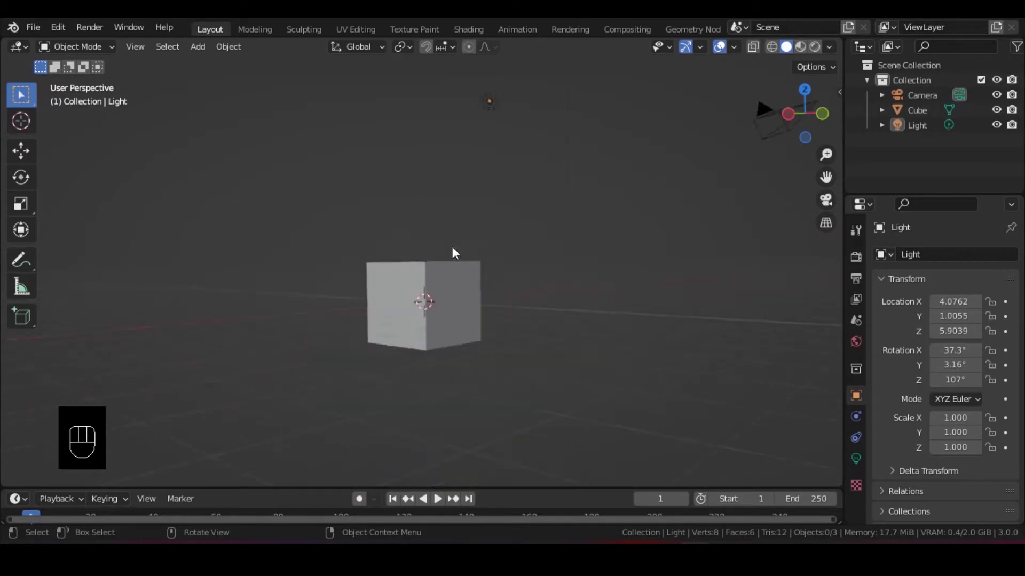
# - Pan, zoom and orbit around the scene to view the cube, light and camera from low, overhead and raised angles
pyautogui.scroll(-6, 451, 246)
pyautogui.keyDown('shift'); pyautogui.moveTo(531, 217); pyautogui.dragTo(398, 274, button='middle'); pyautogui.keyUp('shift')
pyautogui.scroll(4, 478, 240)
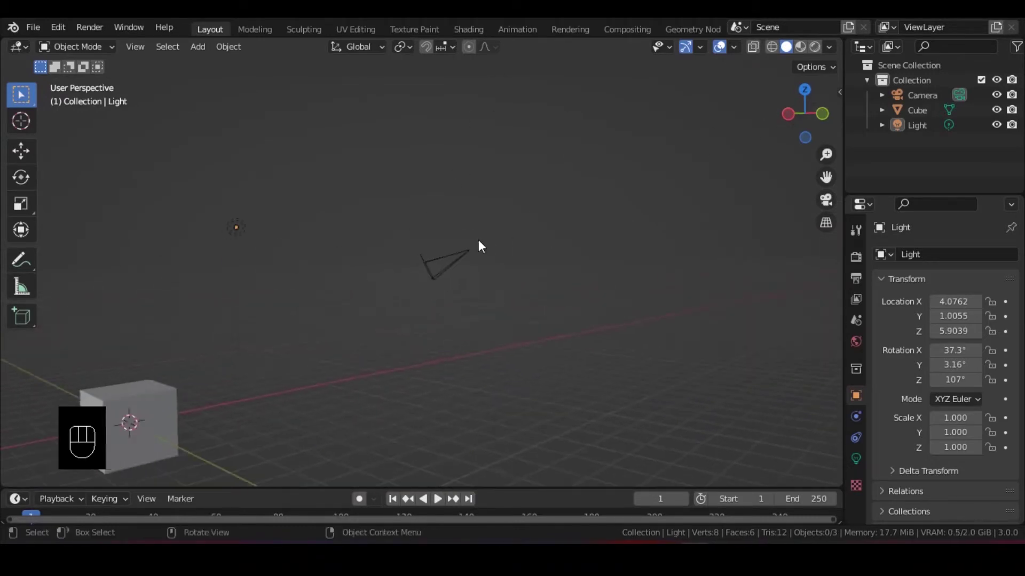
pyautogui.keyDown('shift'); pyautogui.moveTo(478, 245); pyautogui.dragTo(709, 217, button='middle'); pyautogui.keyUp('shift')
pyautogui.scroll(4, 530, 143)
pyautogui.keyDown('shift'); pyautogui.moveTo(530, 143); pyautogui.dragTo(520, 278, button='middle'); pyautogui.keyUp('shift')
pyautogui.scroll(-6, 437, 273)
pyautogui.scroll(4, 523, 269)
pyautogui.moveTo(687, 264); pyautogui.dragTo(423, 427, button='middle')
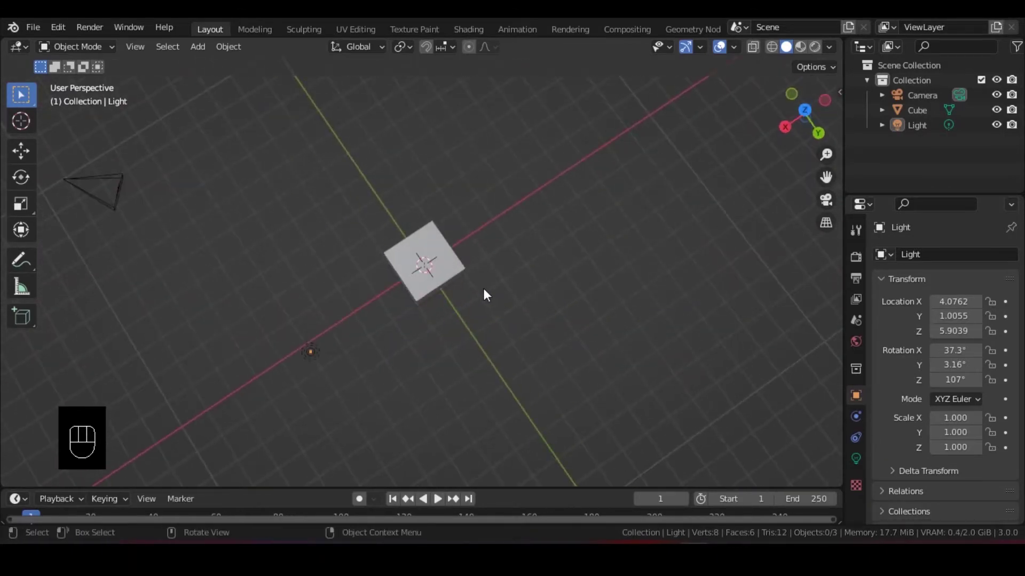
pyautogui.moveTo(485, 293); pyautogui.dragTo(481, 251, button='middle')
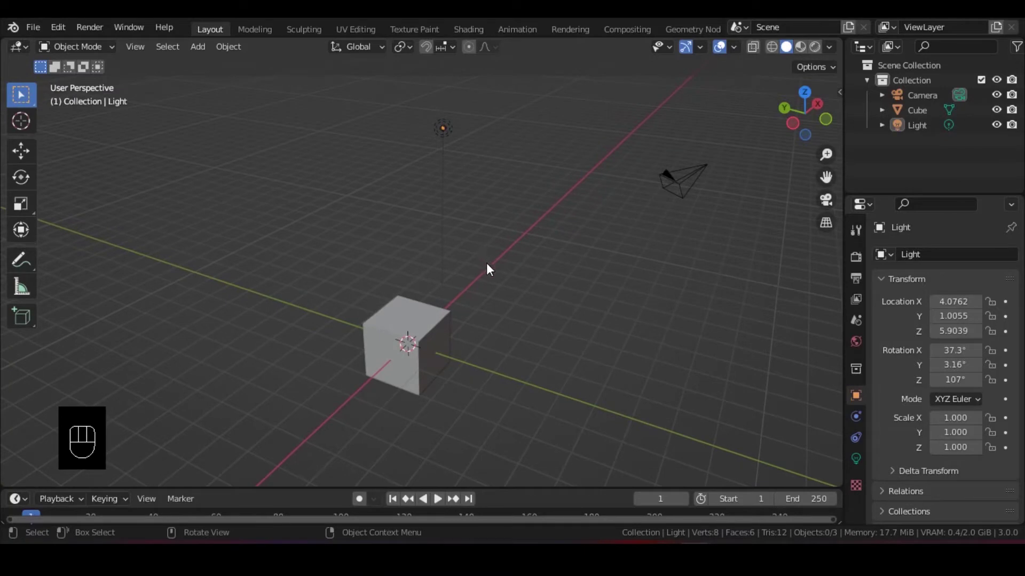
# - Select the cube, deselect it by picking empty space, and select the cube again
pyautogui.click(415, 343)
pyautogui.moveTo(476, 318); pyautogui.dragTo(425, 348, button='middle')
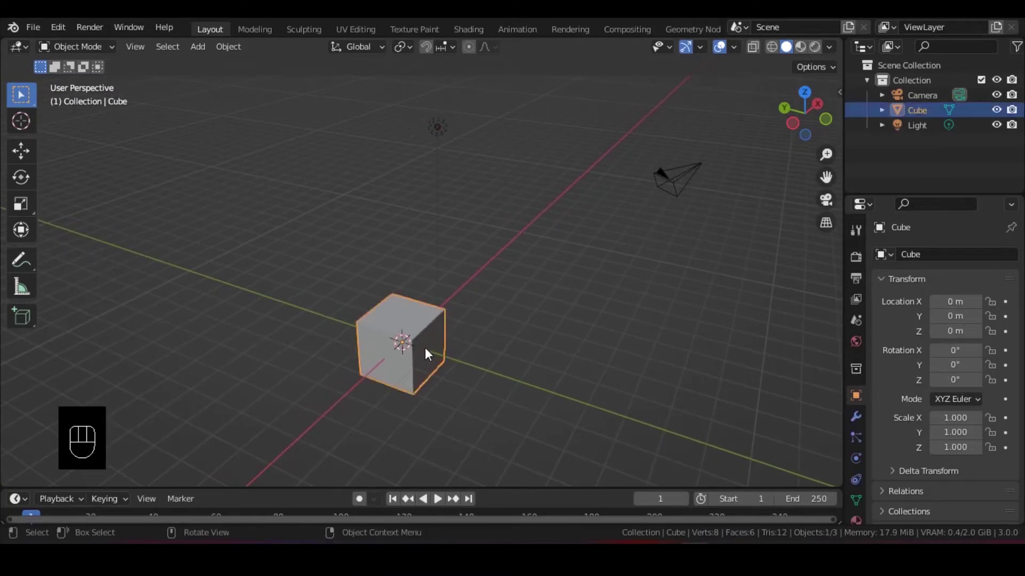
pyautogui.click(504, 331)
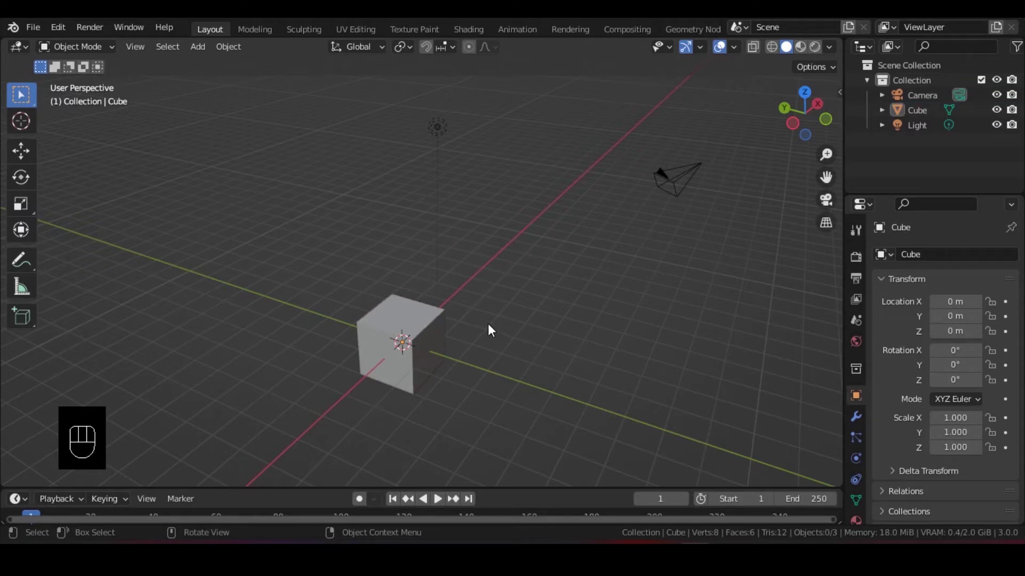
pyautogui.click(436, 324)
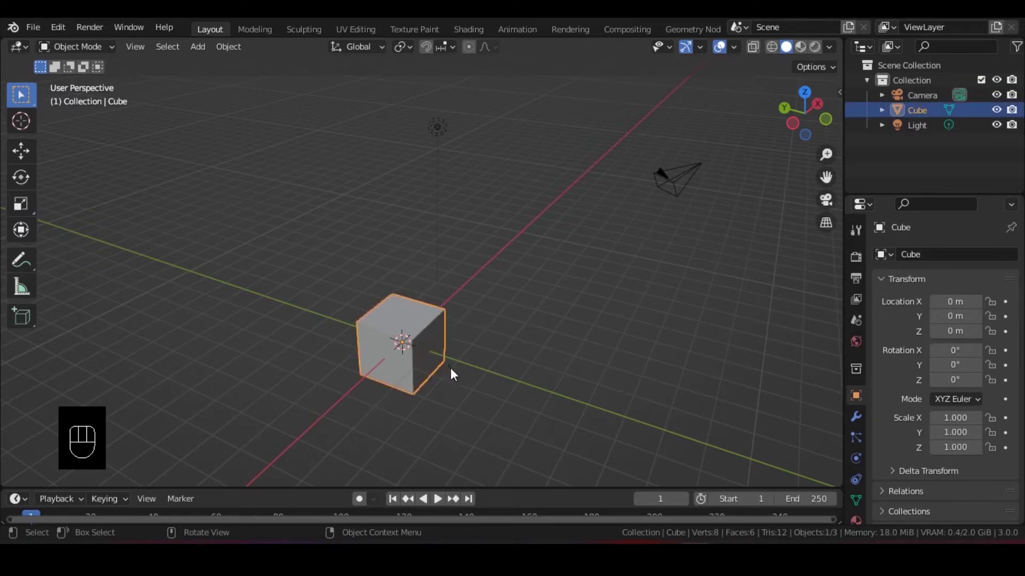
# - Try moving the selected cube freely to about X 3.66, Y -5.57, Z 0.53 m, and undo the move
pyautogui.press('g')
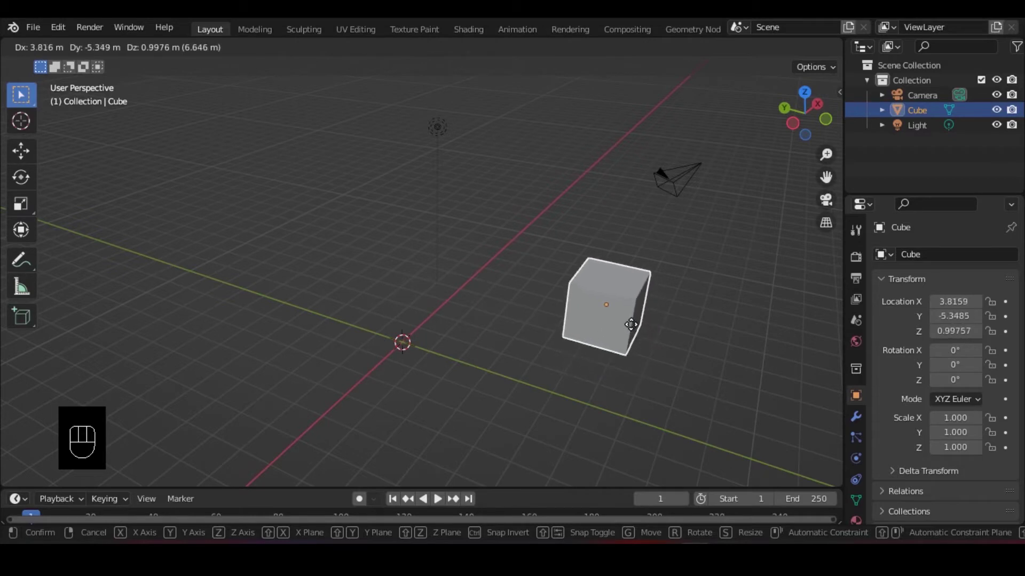
pyautogui.click(632, 341)
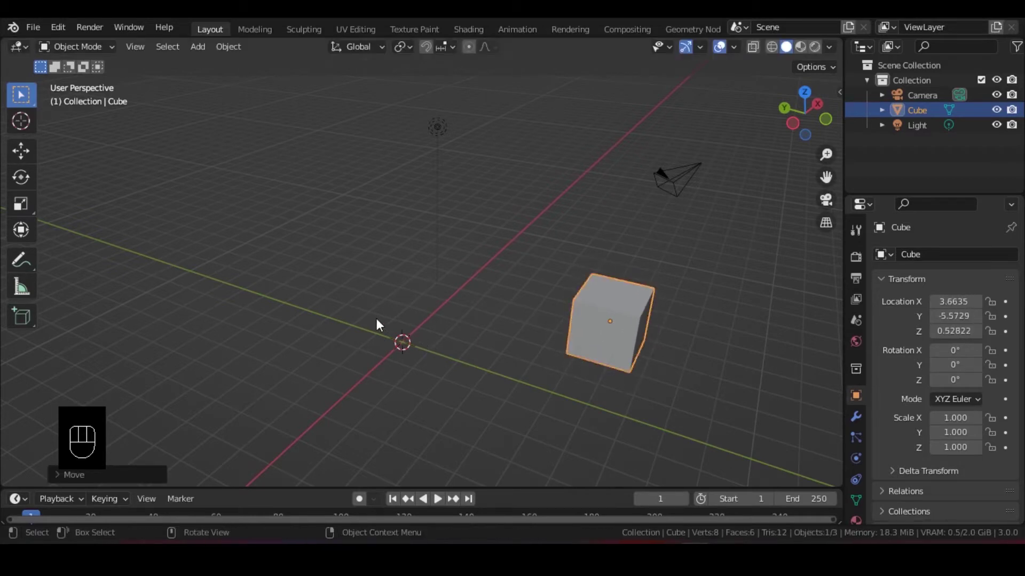
pyautogui.moveTo(453, 336); pyautogui.dragTo(467, 311, button='middle')
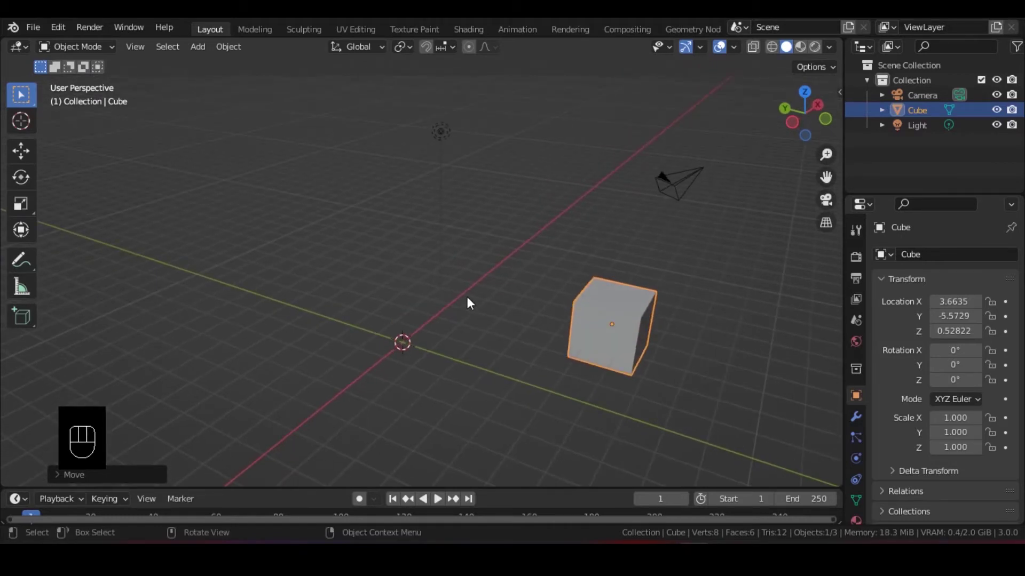
pyautogui.hotkey('ctrl', 'z')
# - Move the cube freely to the camera's side of the scene and back across to about X -2.62, Y 5.13, Z 0.32 m
pyautogui.click(405, 350)
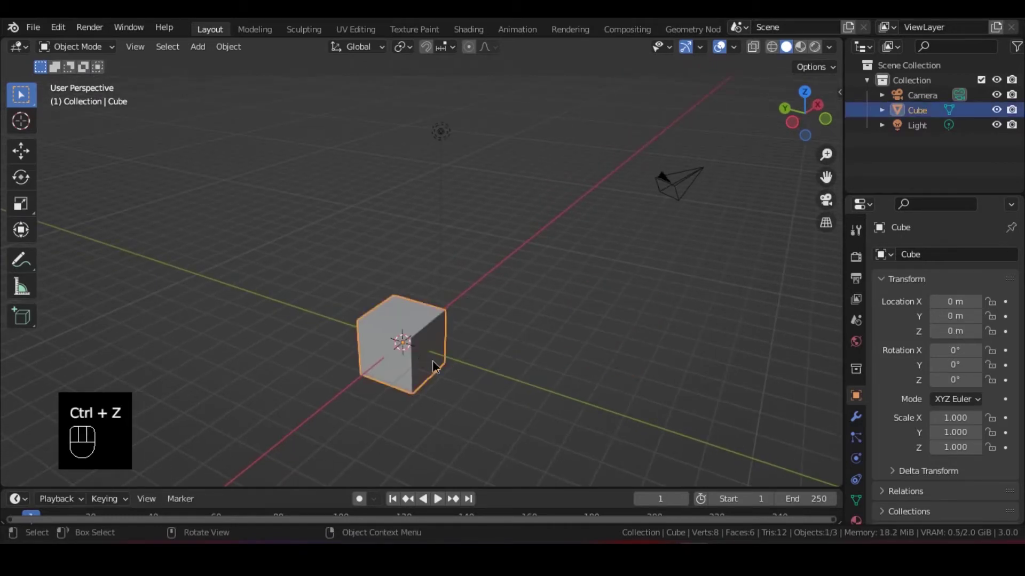
pyautogui.moveTo(433, 367); pyautogui.dragTo(433, 353, button='middle')
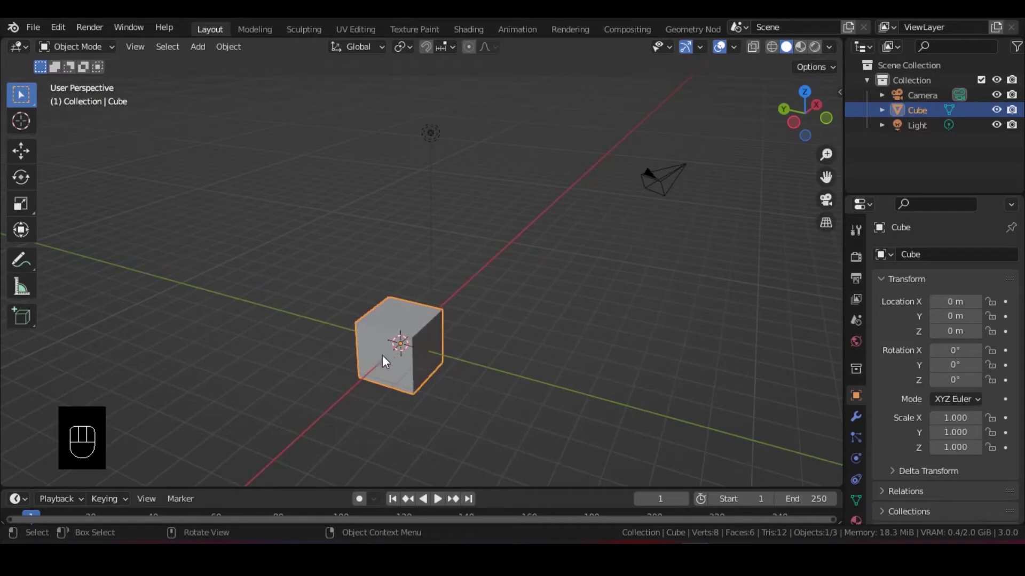
pyautogui.press('g')
pyautogui.click(654, 345)
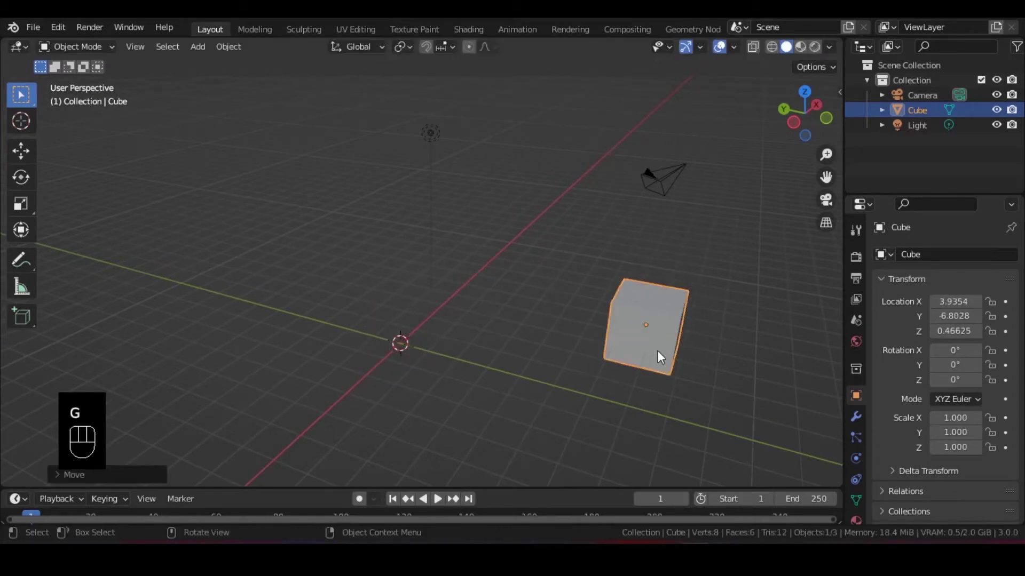
pyautogui.press('g')
pyautogui.click(380, 352)
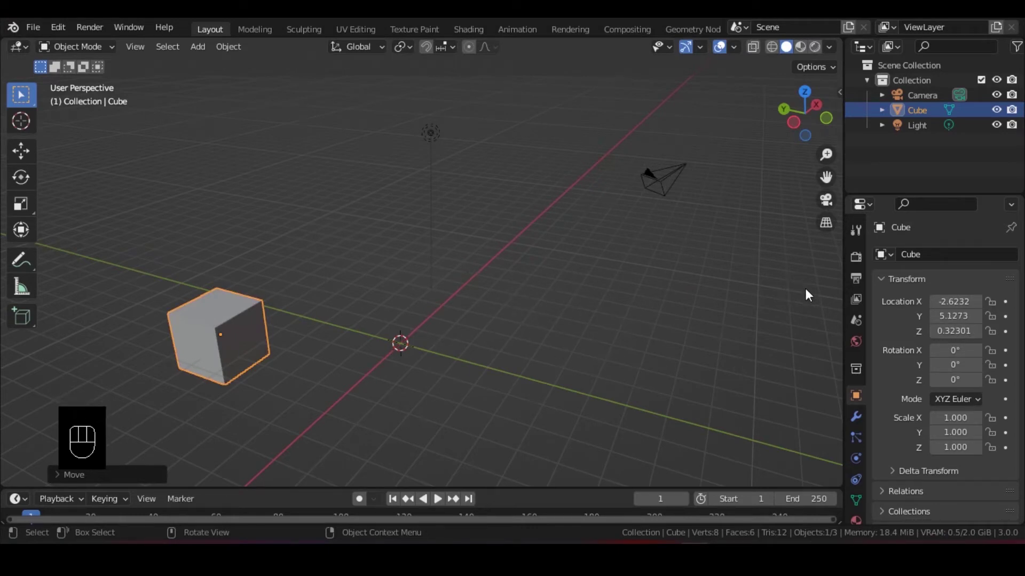
pyautogui.press('g')
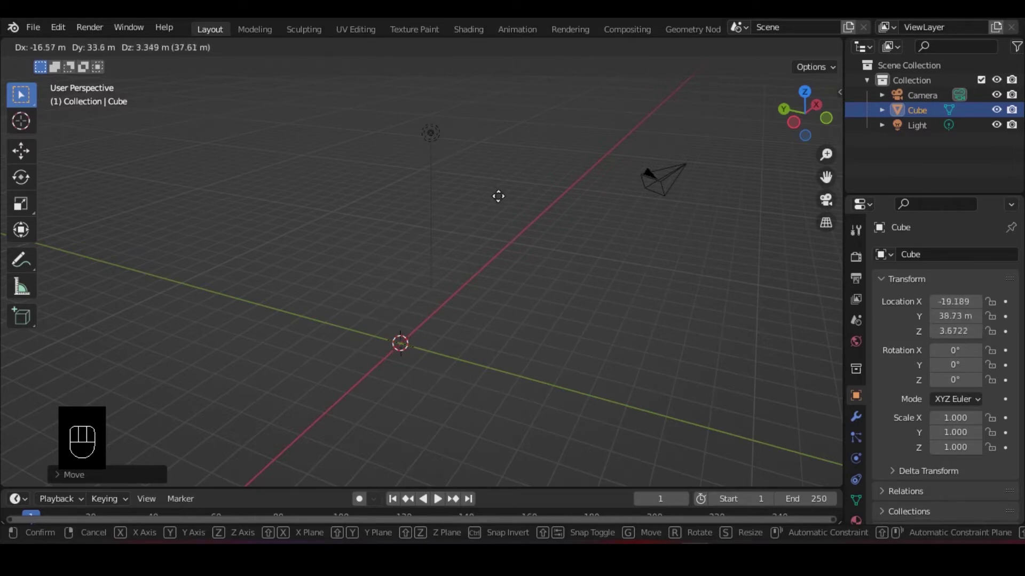
pyautogui.rightClick(503, 249)
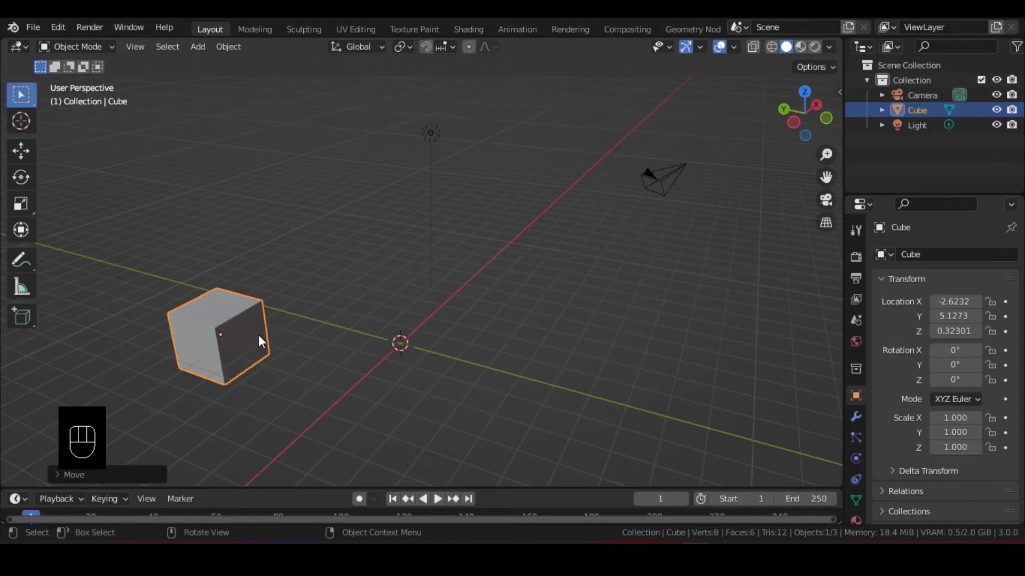
# - Move the cube freely to about X 3.57, Y -6.08, Z 0.52 m, and try a further move but cancel it
pyautogui.press('g')
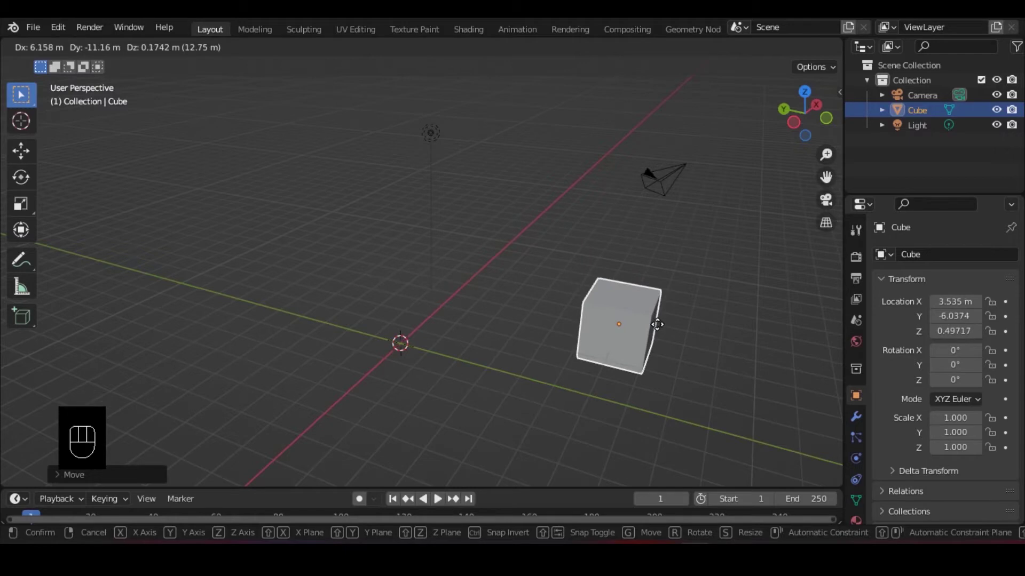
pyautogui.click(657, 324)
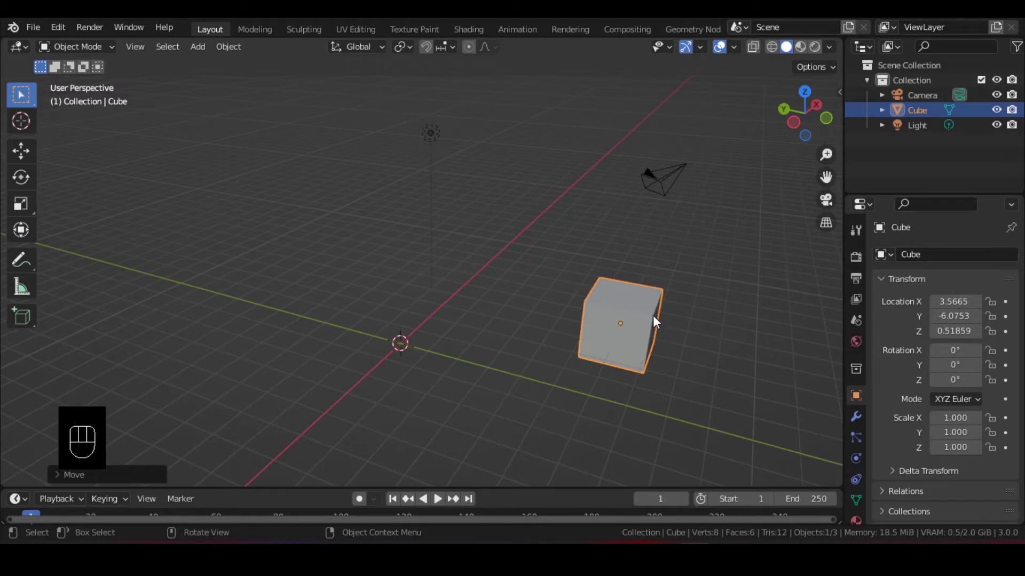
pyautogui.press('g')
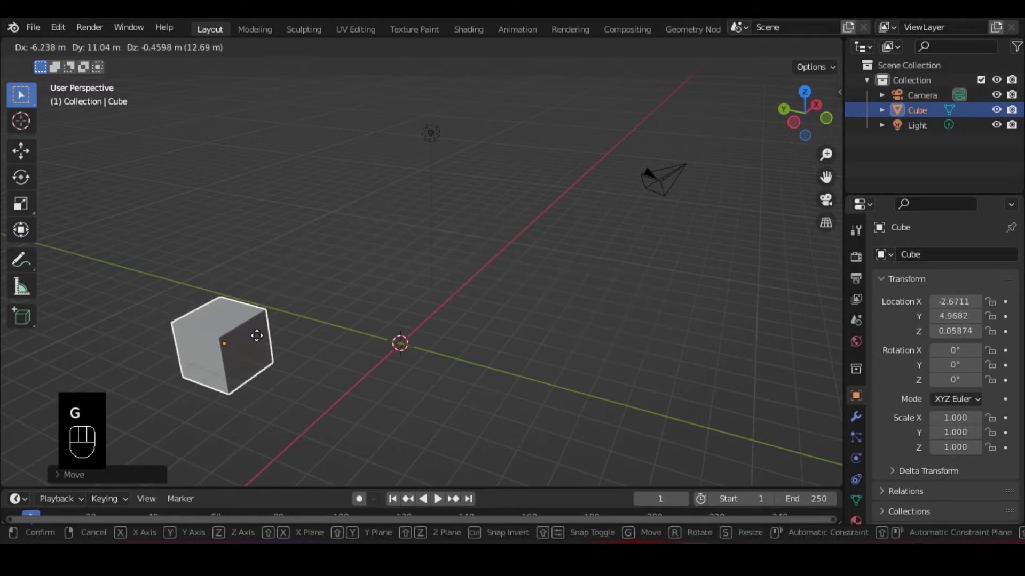
pyautogui.rightClick(256, 335)
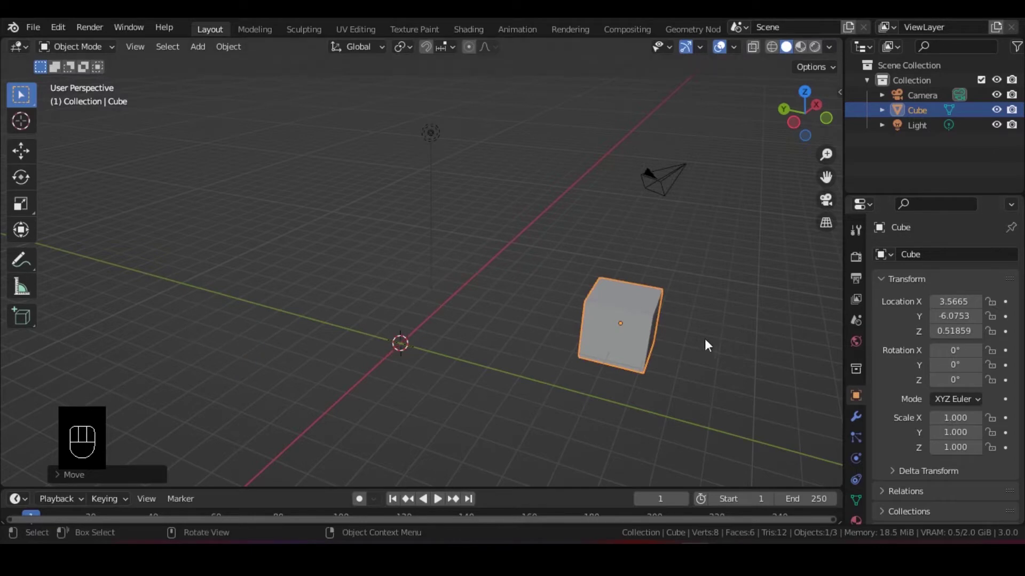
# - Move the camera freely to about X 2.81, Y 2.81, Z 4.11 m, and then reposition it just above the cube
pyautogui.moveTo(705, 340); pyautogui.dragTo(545, 261, button='middle')
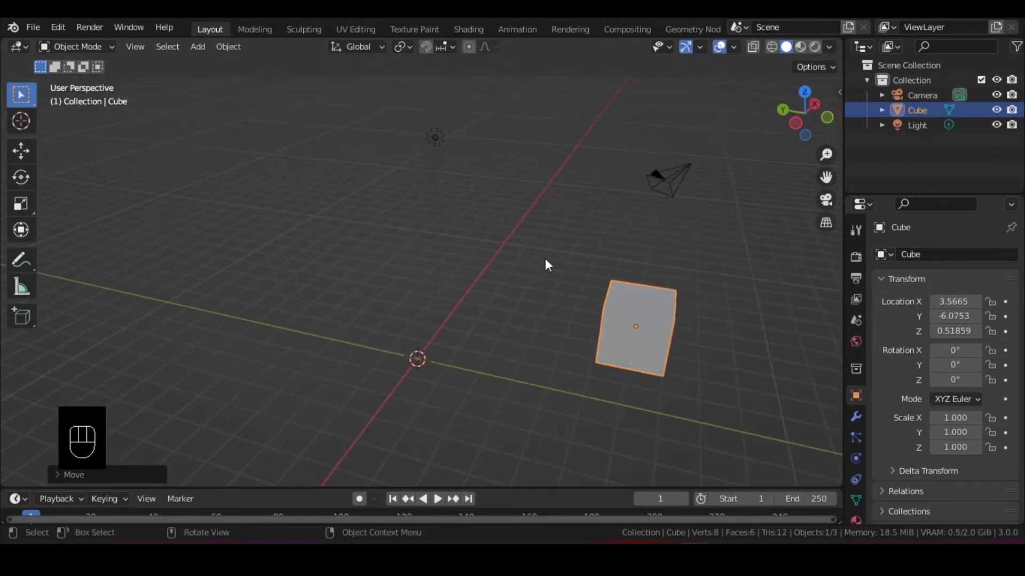
pyautogui.click(661, 176)
pyautogui.press('g')
pyautogui.click(376, 239)
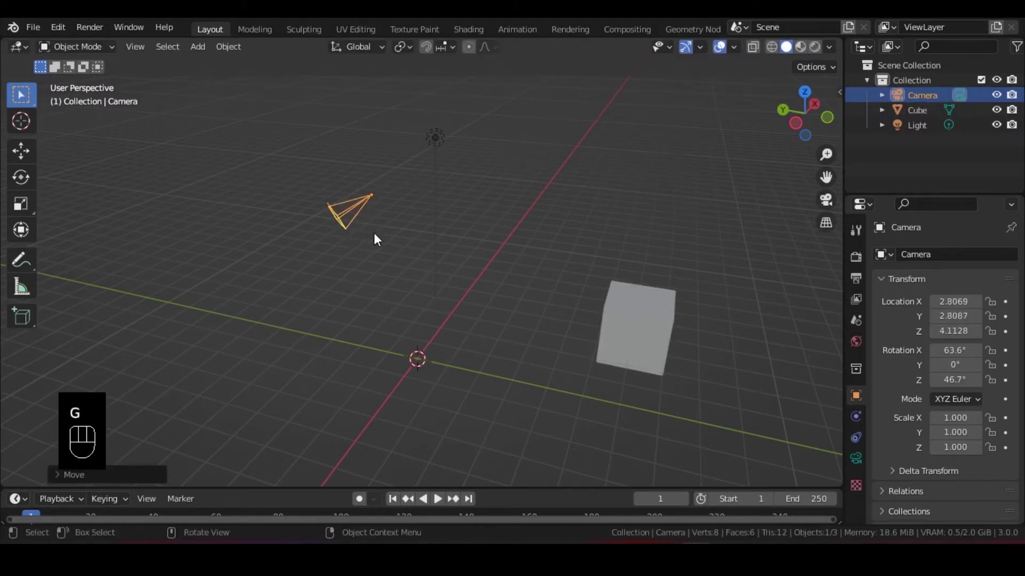
pyautogui.press('g')
pyautogui.click(651, 241)
# - Select the light and move it freely several times, placing it at about X 4.35, Y -0.91, Z 4.86 m
pyautogui.click(435, 137)
pyautogui.press('g')
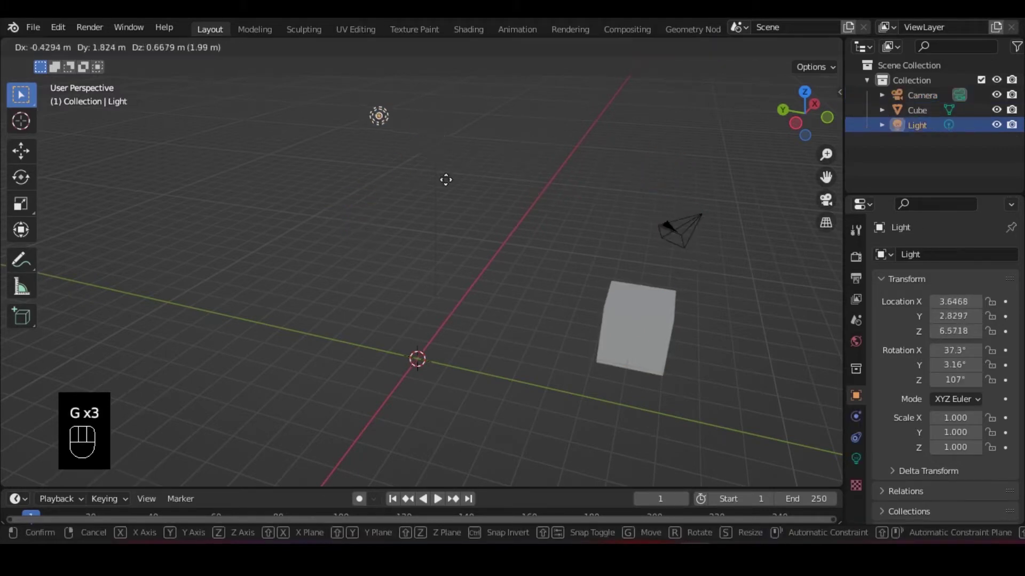
pyautogui.click(364, 255)
pyautogui.press('g')
pyautogui.press('g')
pyautogui.click(399, 205)
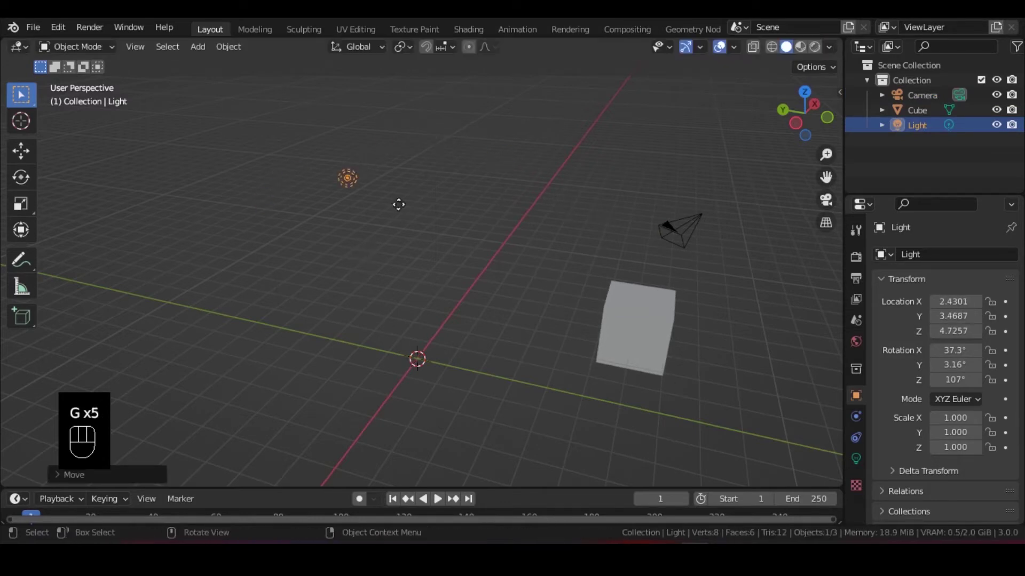
pyautogui.press('g')
pyautogui.click(544, 198)
# - Use the Move tool's axis handles to shift the light to about Y -1.09 and X 3.88 m, and deselect it
pyautogui.moveTo(543, 198); pyautogui.dragTo(812, 192, button='middle')
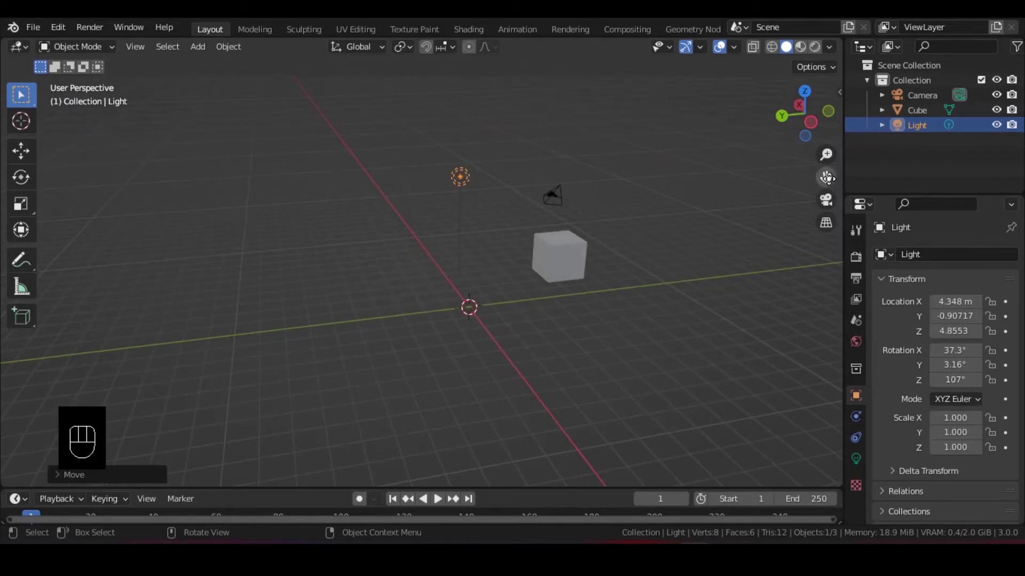
pyautogui.moveTo(667, 181); pyautogui.dragTo(501, 210, button='middle')
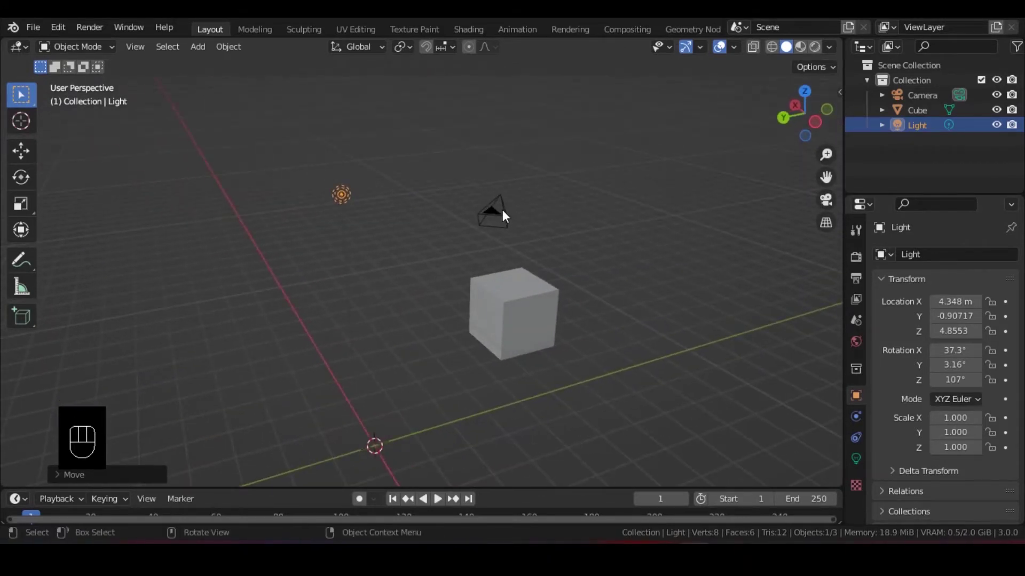
pyautogui.click(25, 150)
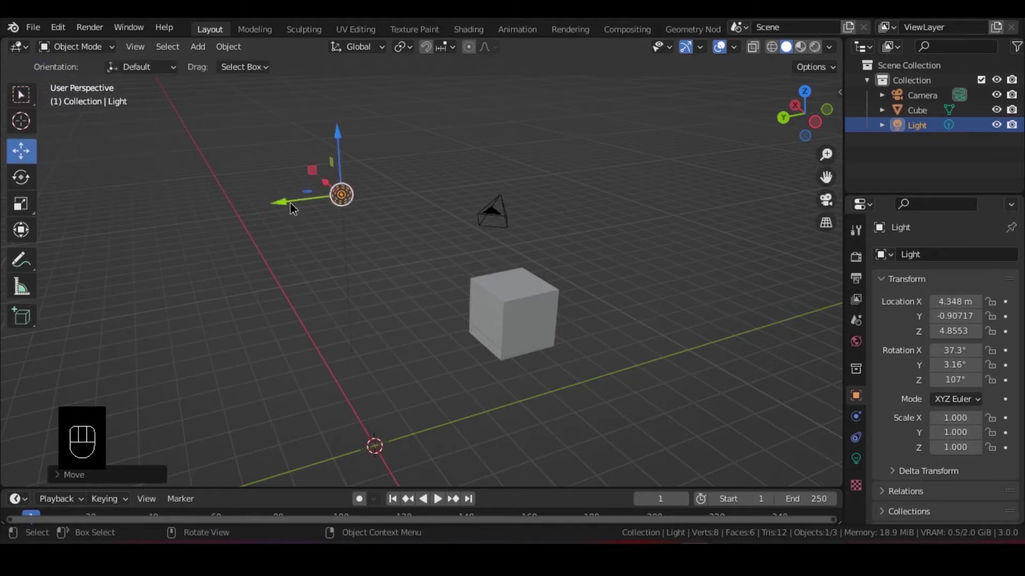
pyautogui.moveTo(291, 202); pyautogui.dragTo(317, 229)
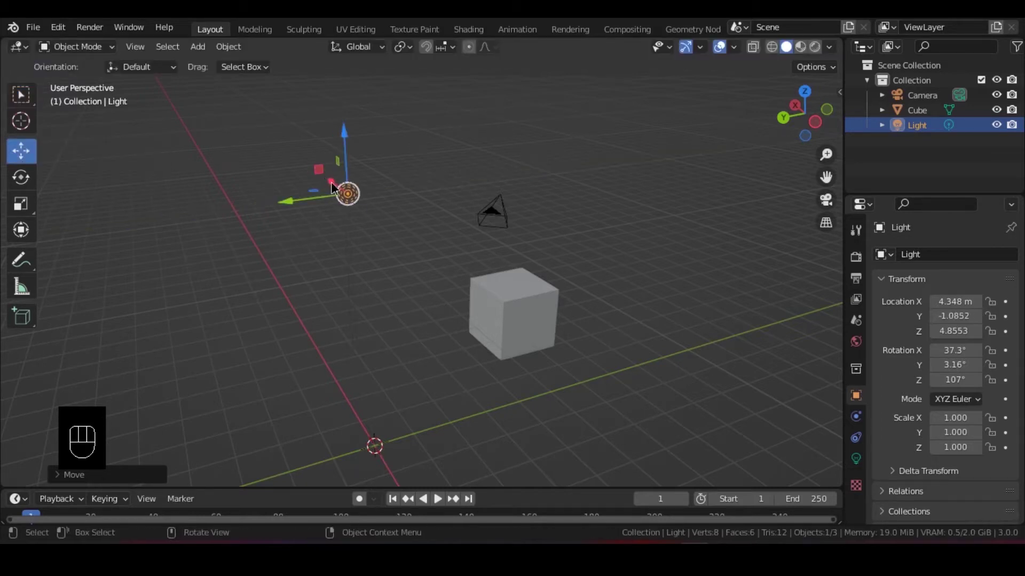
pyautogui.moveTo(331, 188)
pyautogui.mouseDown()
pyautogui.moveTo(350, 188)
pyautogui.moveTo(337, 192)
pyautogui.mouseUp()
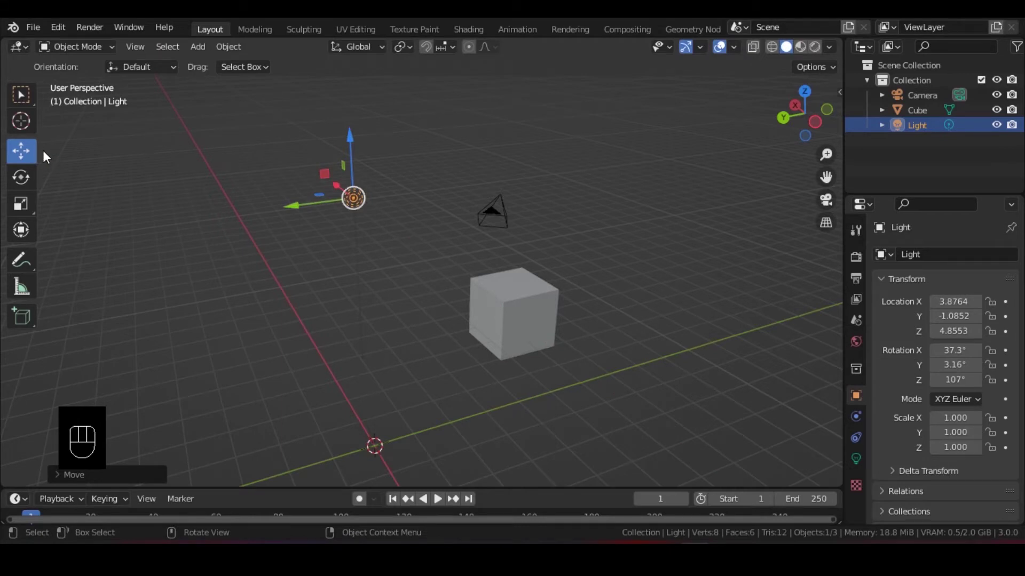
pyautogui.click(439, 228)
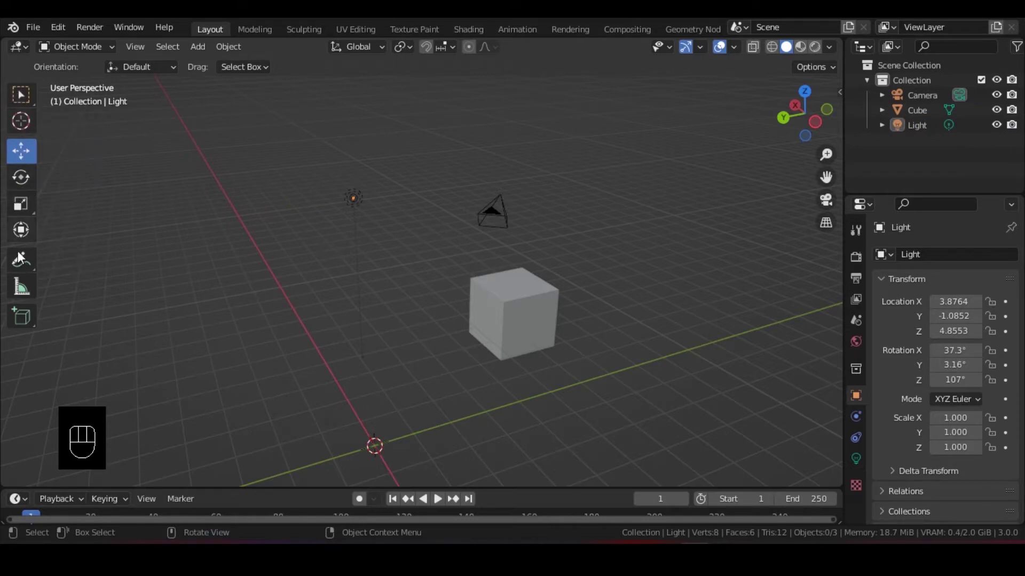
# - Reselect the light and move it about 2 m along the Y axis with the Move gizmo
pyautogui.moveTo(240, 215); pyautogui.dragTo(46, 204, button='middle')
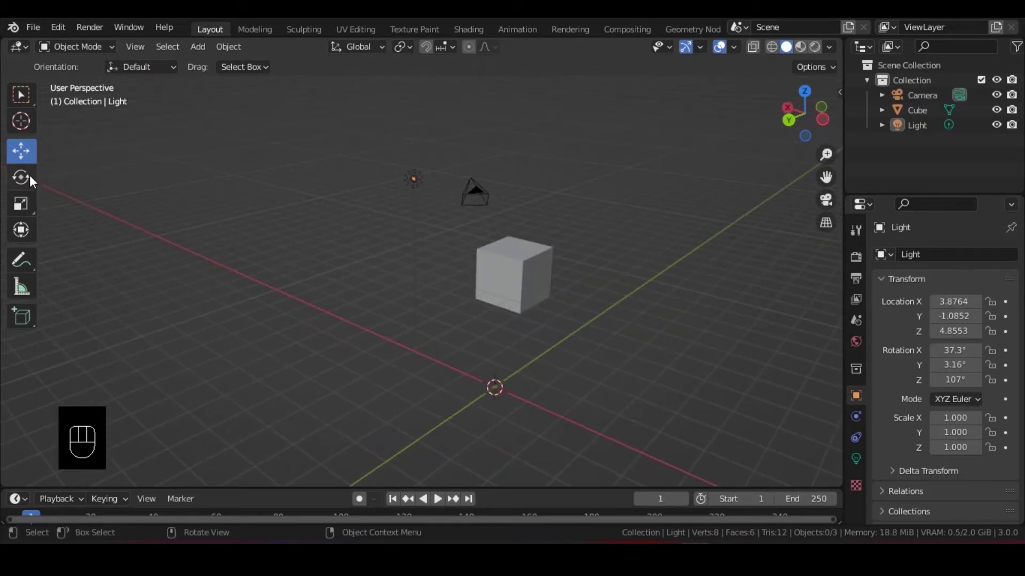
pyautogui.click(416, 183)
pyautogui.keyDown('shift'); pyautogui.moveTo(416, 184); pyautogui.dragTo(377, 245, button='middle'); pyautogui.keyUp('shift')
pyautogui.moveTo(369, 232); pyautogui.dragTo(334, 287)
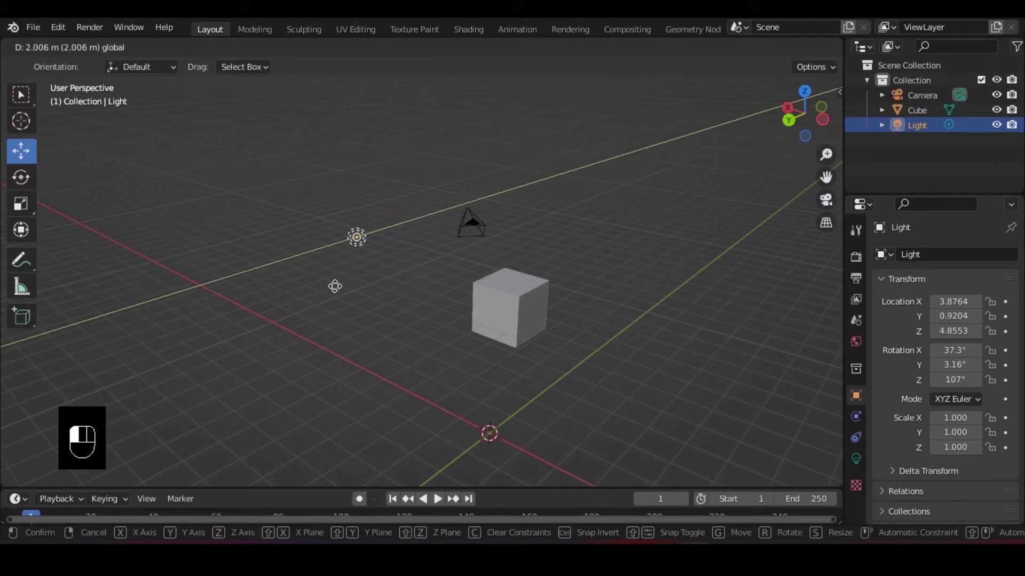
# - Move the cube to about X 5.02, Y -6.87 m with the Move gizmo, and switch back to the Select Box tool
pyautogui.moveTo(334, 286); pyautogui.dragTo(405, 289, button='middle')
pyautogui.click(495, 336)
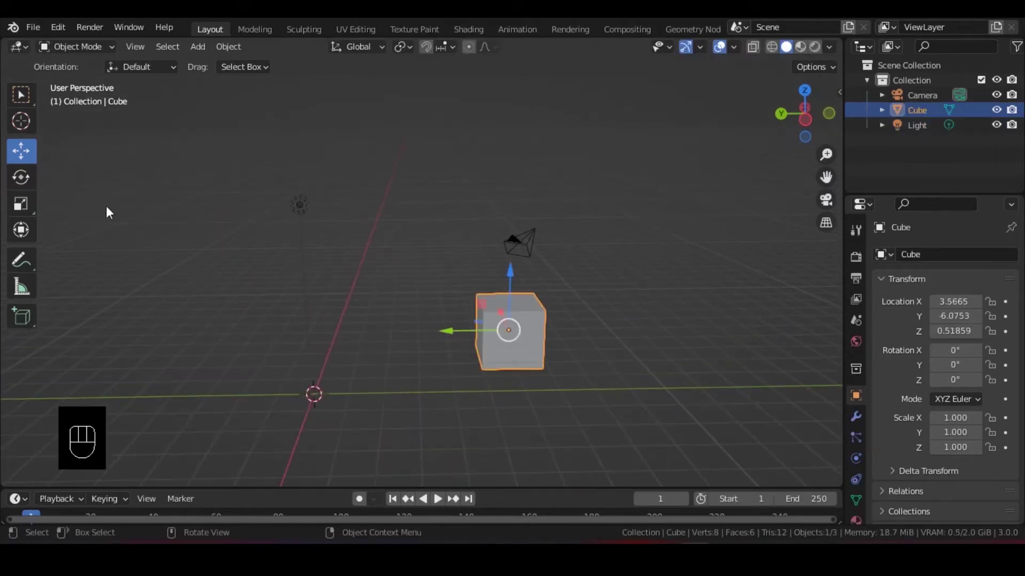
pyautogui.moveTo(454, 331); pyautogui.dragTo(520, 304)
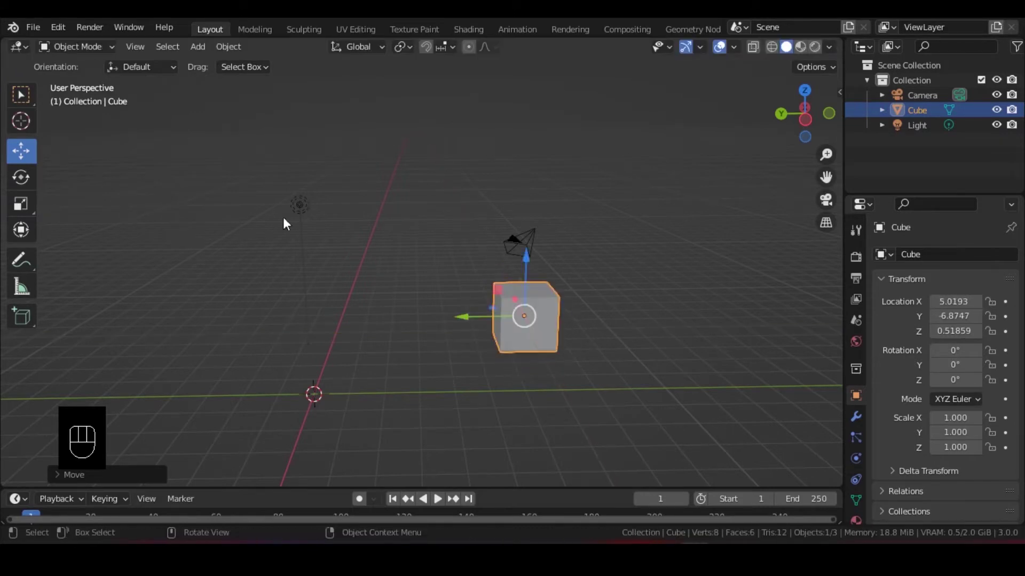
pyautogui.click(30, 97)
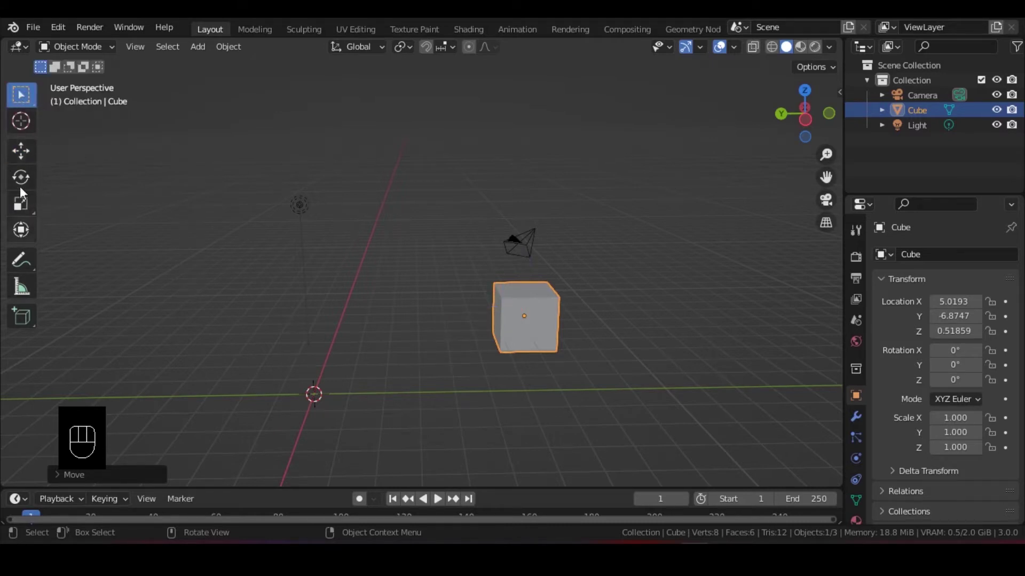
pyautogui.moveTo(150, 208); pyautogui.dragTo(165, 213, button='middle')
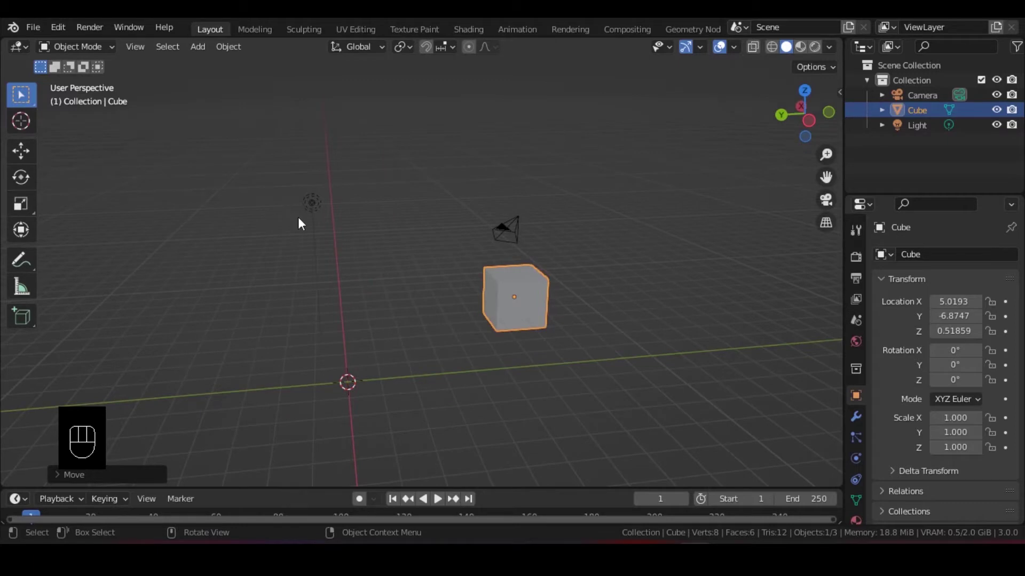
# - Toggle the viewport's tool shelf off and on several times, leaving it hidden
pyautogui.press('t')
pyautogui.press('t')
pyautogui.press('t')
pyautogui.press('t')
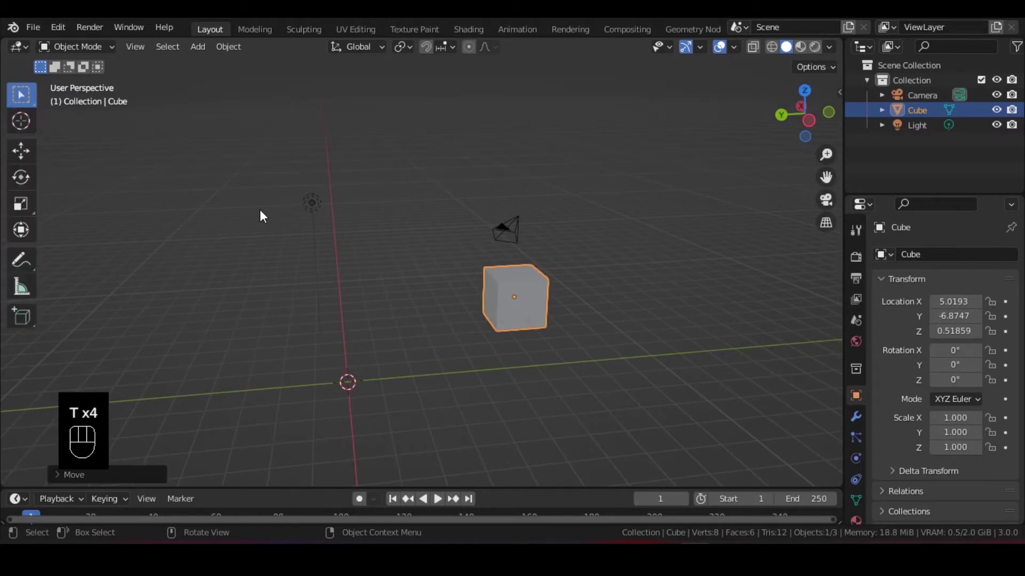
pyautogui.press('t')
pyautogui.press('t')
pyautogui.press('t')
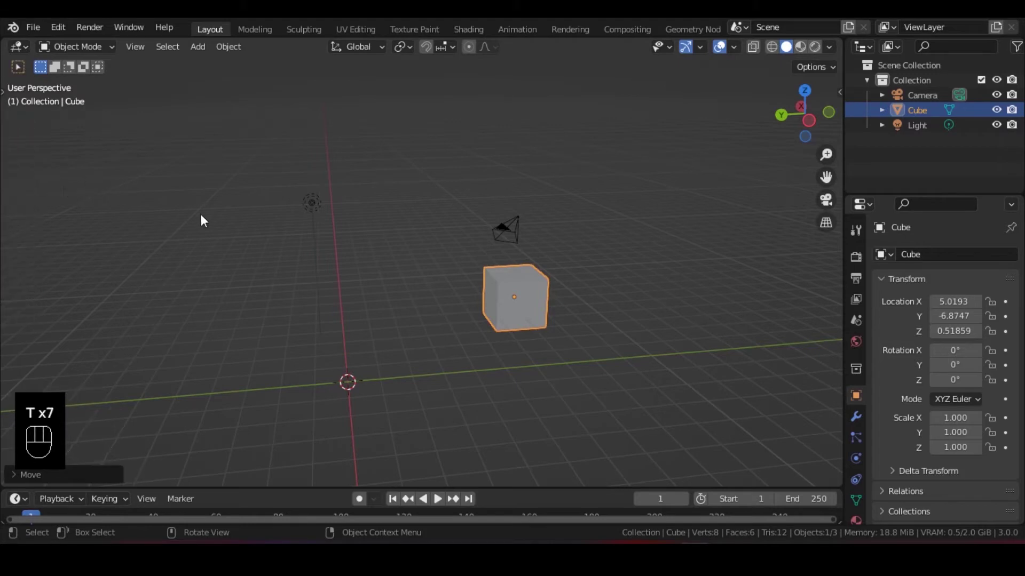
# - Deselect the cube in the viewport and select it again
pyautogui.moveTo(411, 230); pyautogui.dragTo(396, 258, button='middle')
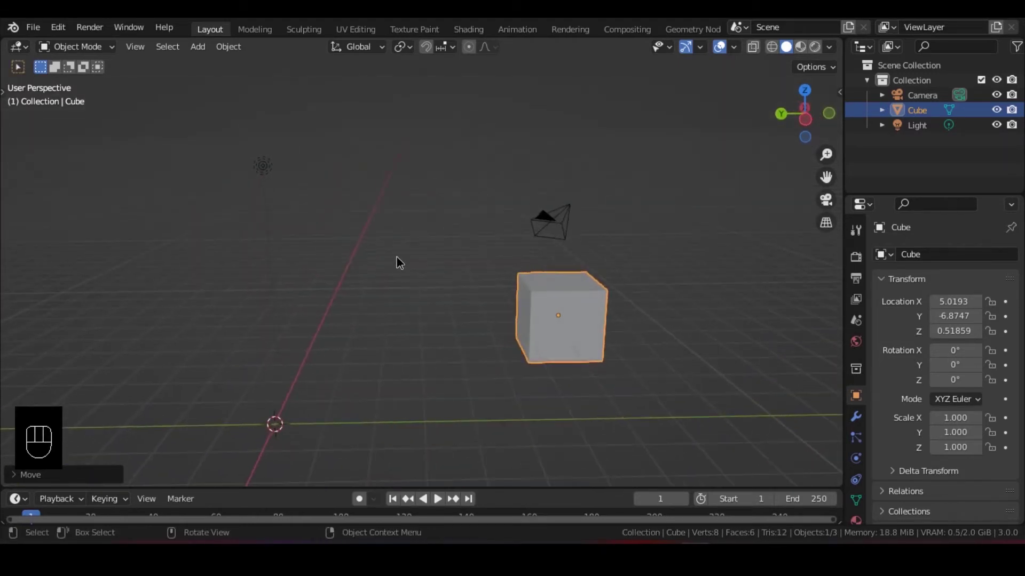
pyautogui.moveTo(478, 284); pyautogui.dragTo(456, 293, button='middle')
pyautogui.click(456, 294)
pyautogui.click(580, 288)
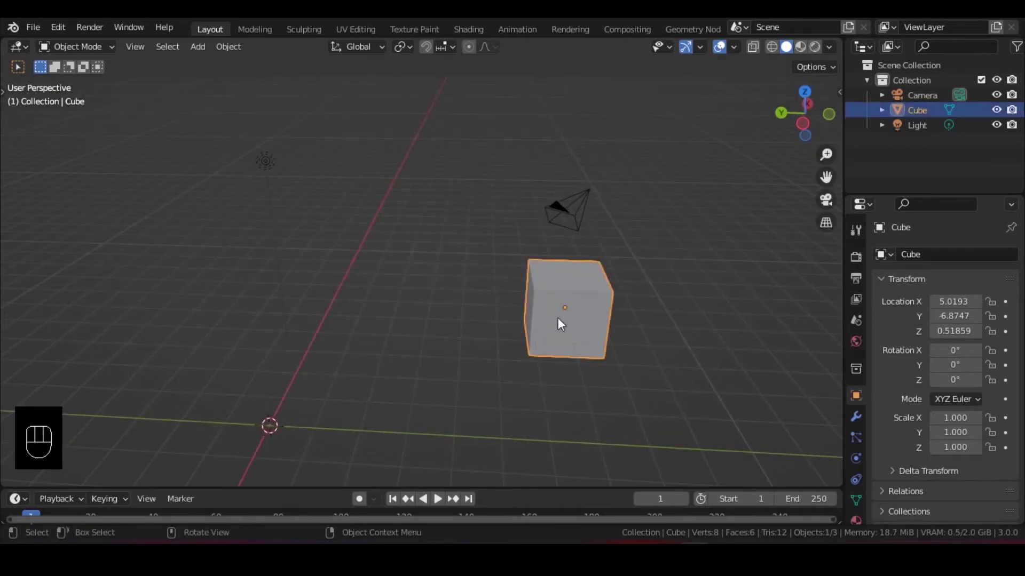
pyautogui.click(637, 323)
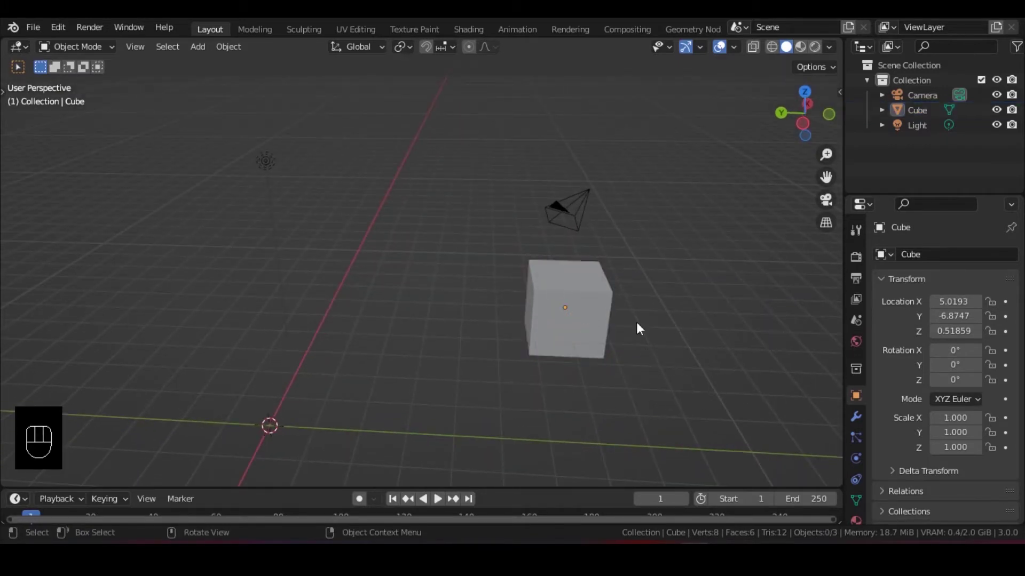
pyautogui.click(581, 307)
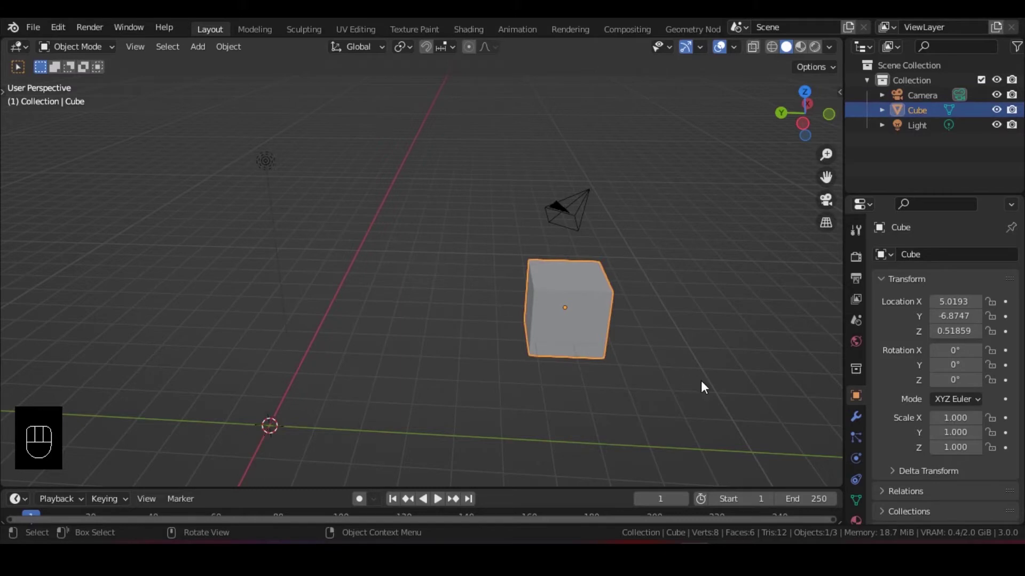
# - Try scaling the cube uniformly, first down to about 0.72 and then up to about 1.1, cancelling both attempts
pyautogui.press('s')
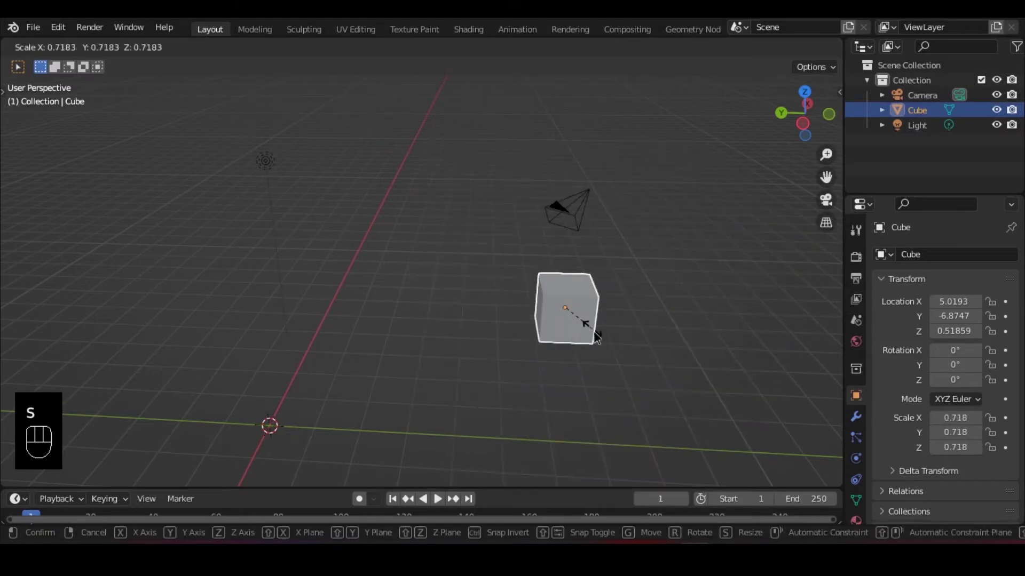
pyautogui.rightClick(593, 331)
pyautogui.moveTo(645, 303); pyautogui.dragTo(562, 315, button='middle')
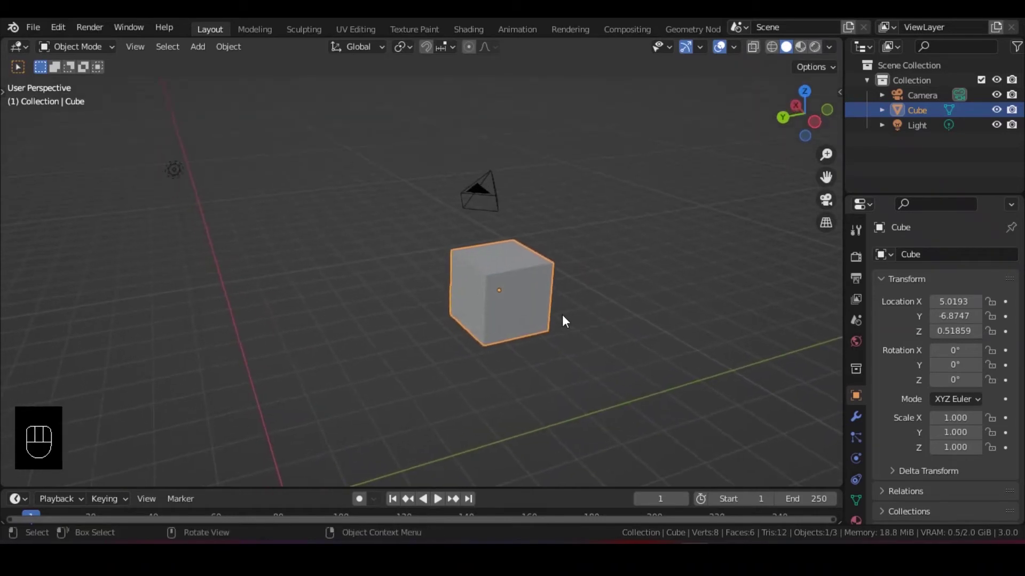
pyautogui.press('s')
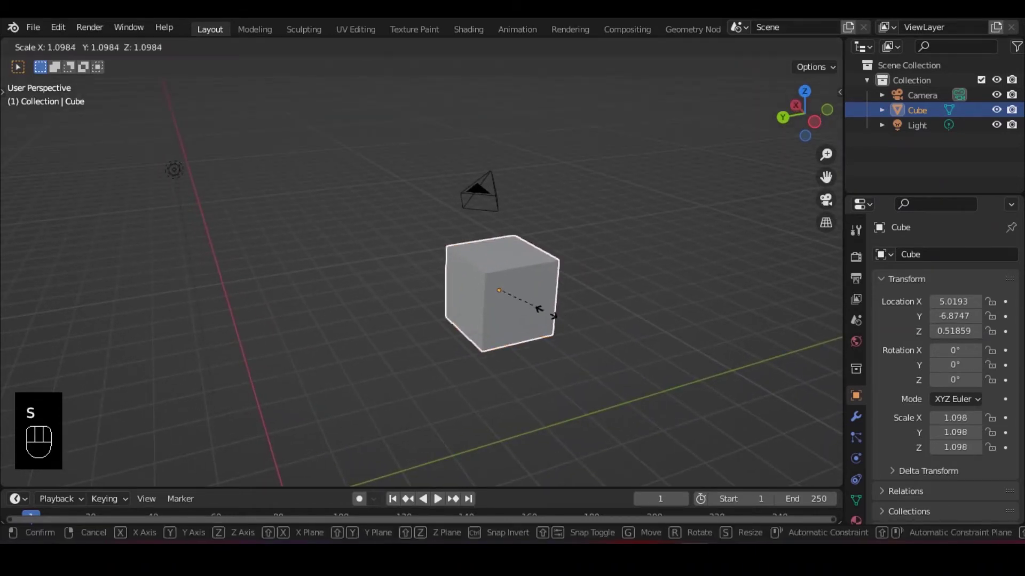
pyautogui.rightClick(536, 298)
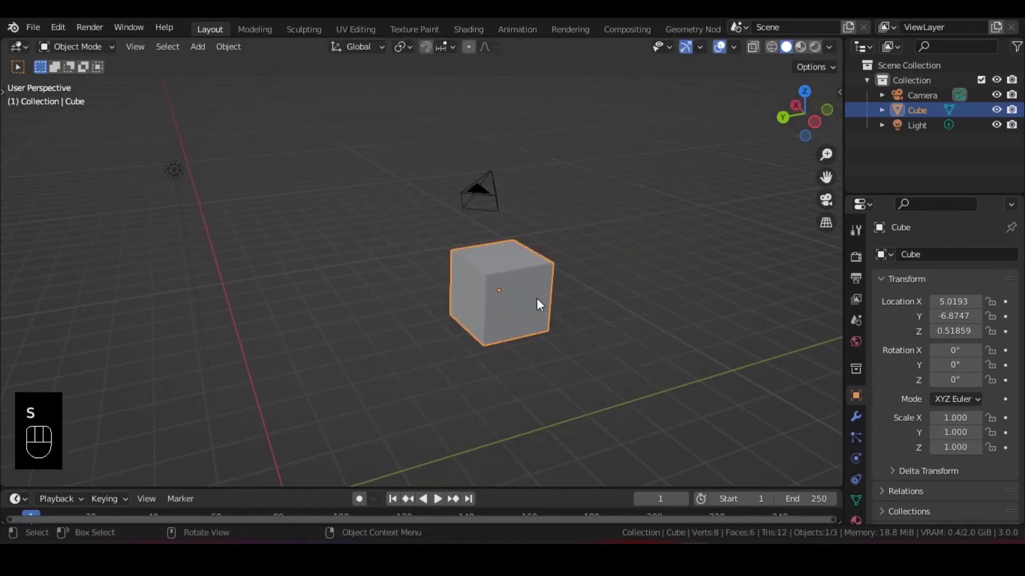
# - Scale the cube up to about 3.95, try shrinking it, and undo the enlargement
pyautogui.press('s')
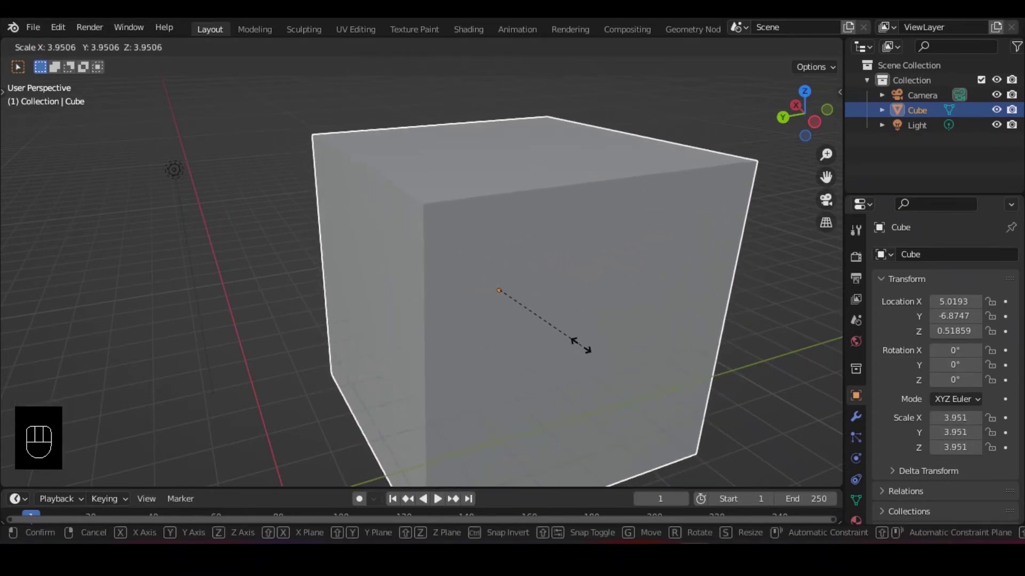
pyautogui.click(588, 348)
pyautogui.press('s')
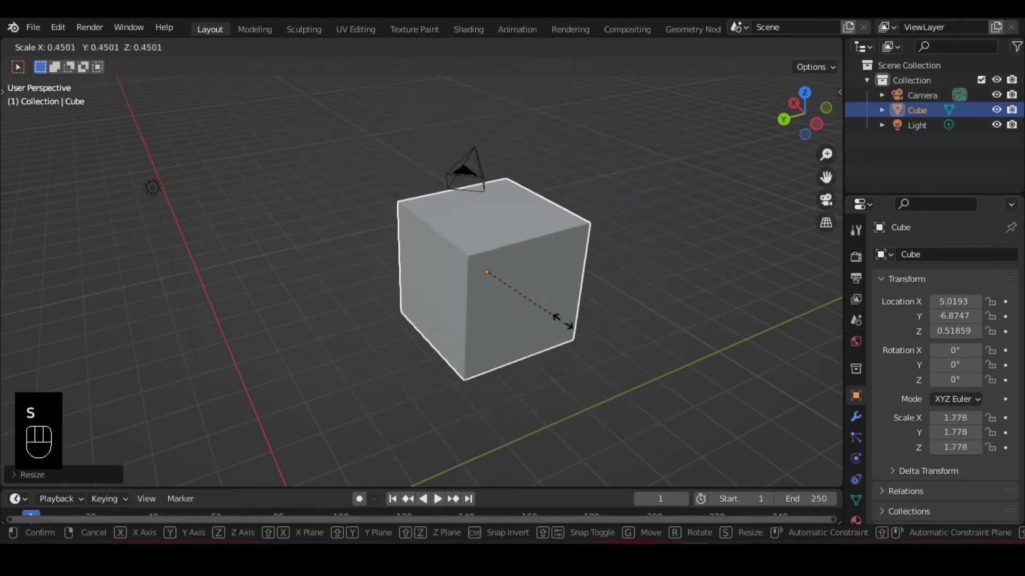
pyautogui.rightClick(515, 282)
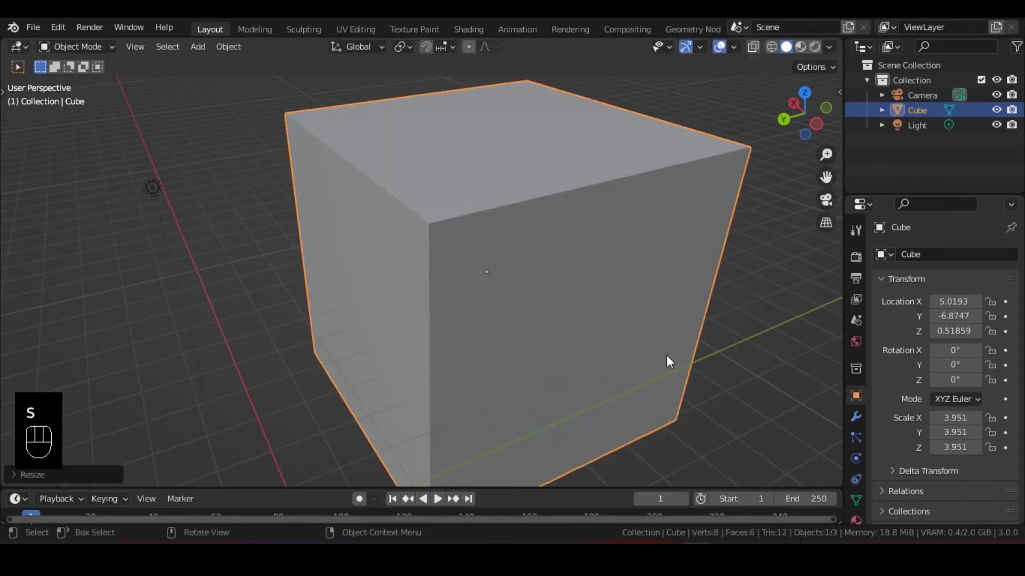
pyautogui.hotkey('ctrl', 'z')
# - Select the light and try scaling it twice, cancelling each attempt
pyautogui.keyDown('shift'); pyautogui.moveTo(622, 326); pyautogui.dragTo(511, 335, button='middle'); pyautogui.keyUp('shift')
pyautogui.scroll(-3, 514, 312)
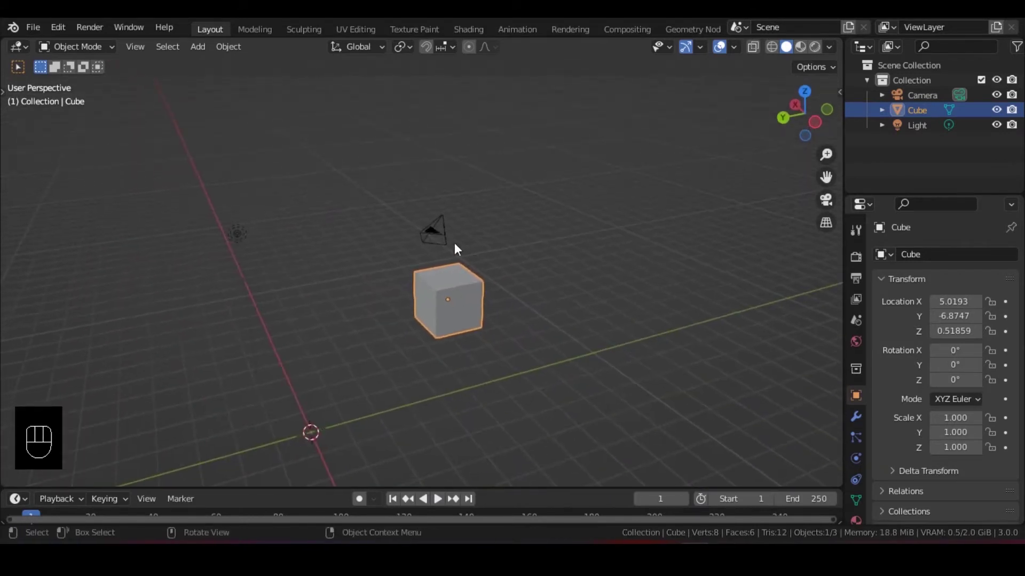
pyautogui.click(251, 234)
pyautogui.press('s')
pyautogui.rightClick(303, 250)
pyautogui.moveTo(303, 250); pyautogui.dragTo(298, 239, button='middle')
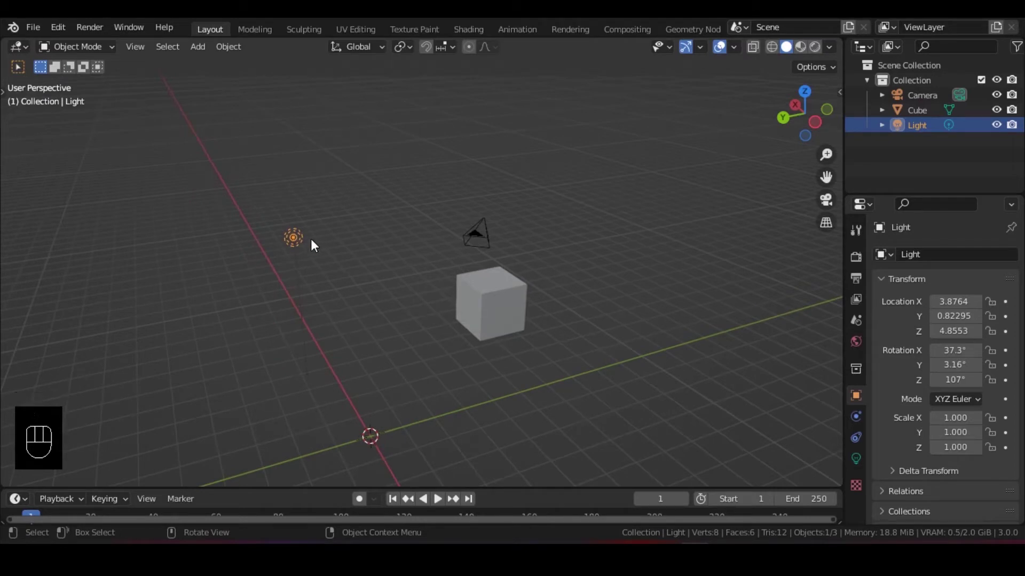
pyautogui.press('s')
pyautogui.rightClick(426, 265)
# - Select the camera, try scaling it, enlarge it to about 3.99, and undo the enlargement
pyautogui.click(490, 241)
pyautogui.press('s')
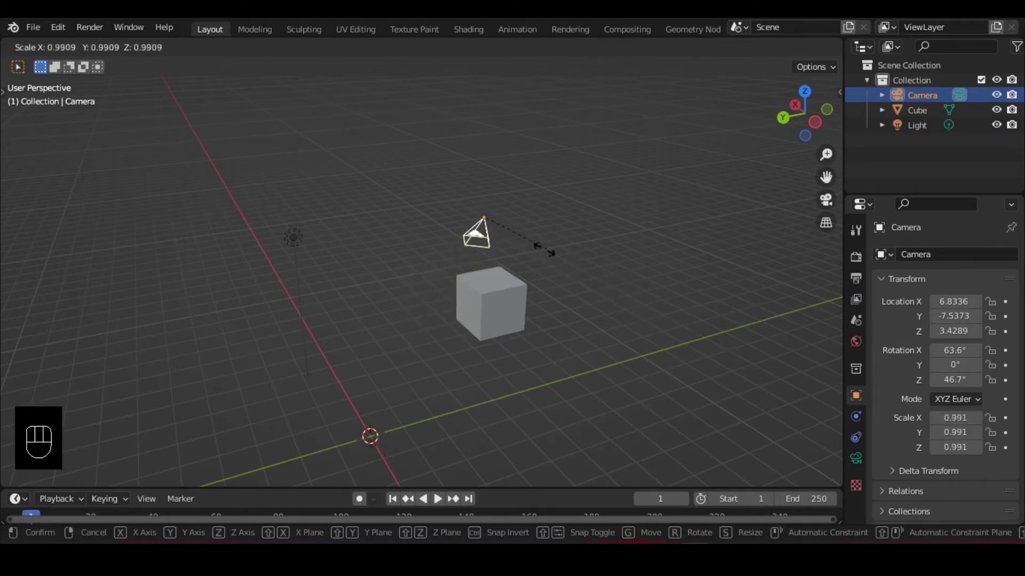
pyautogui.rightClick(485, 201)
pyautogui.moveTo(493, 248); pyautogui.dragTo(412, 234, button='middle')
pyautogui.scroll(4, 463, 242)
pyautogui.press('s')
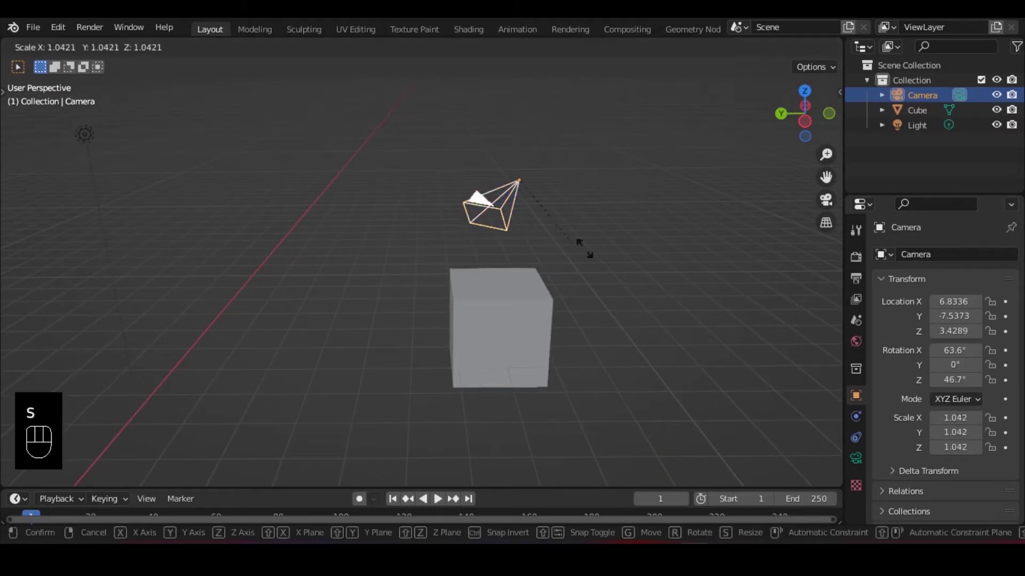
pyautogui.click(779, 367)
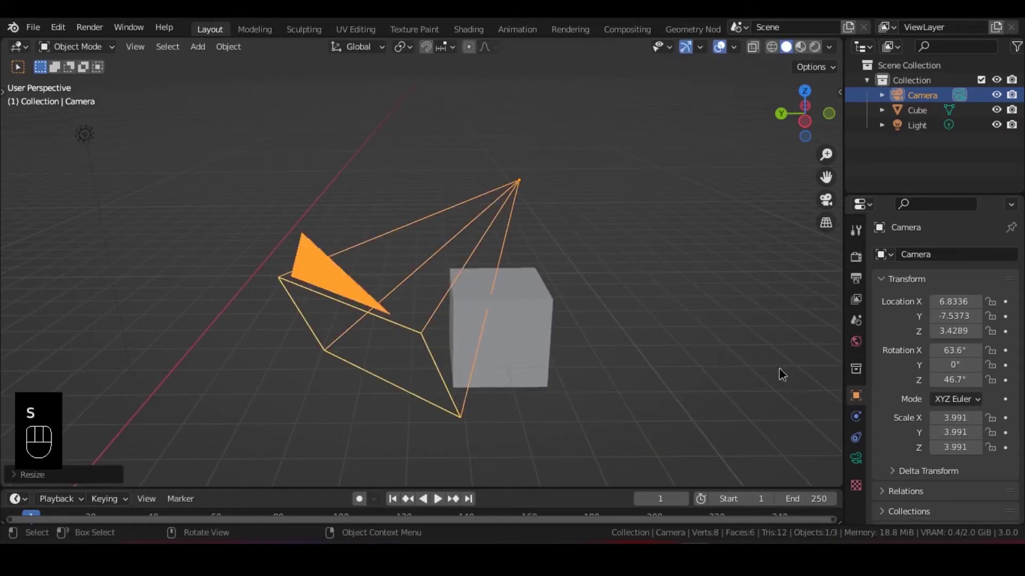
pyautogui.moveTo(779, 367); pyautogui.dragTo(493, 254, button='middle')
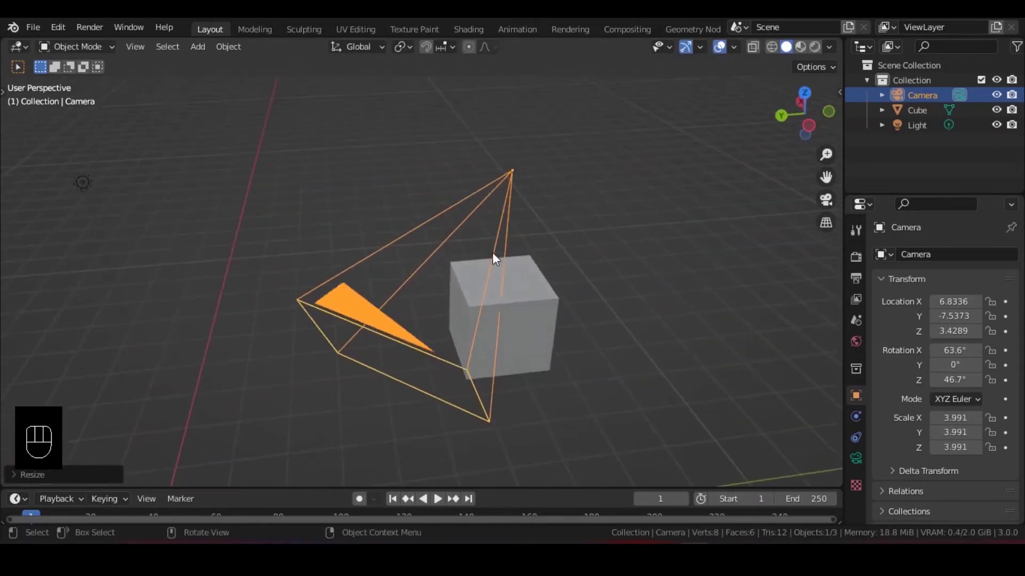
pyautogui.hotkey('ctrl', 'z')
pyautogui.moveTo(479, 203); pyautogui.dragTo(476, 229, button='middle')
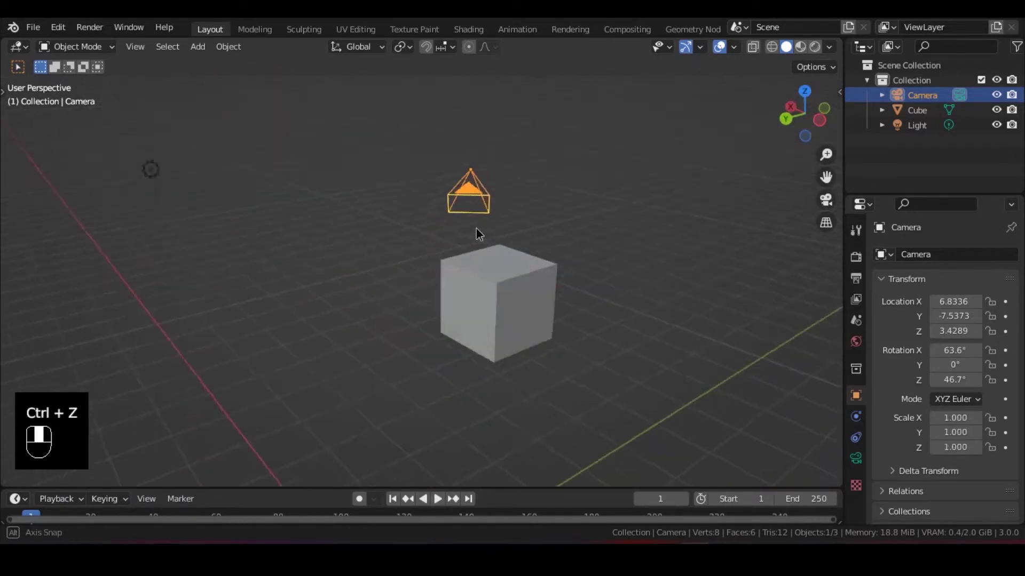
# - Select the cube and try scaling it twice with the pointer starting close to its origin, cancelling each attempt
pyautogui.click(488, 300)
pyautogui.moveTo(488, 299)
pyautogui.mouseDown(button='middle')
pyautogui.moveTo(479, 320)
pyautogui.moveTo(396, 286)
pyautogui.moveTo(524, 300)
pyautogui.moveTo(506, 303)
pyautogui.mouseUp(button='middle')
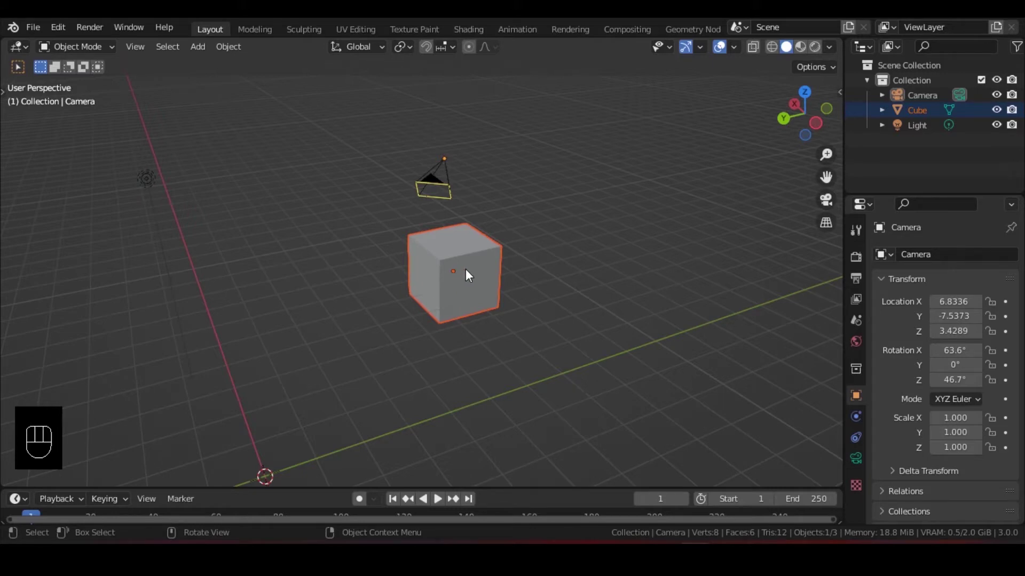
pyautogui.press('s')
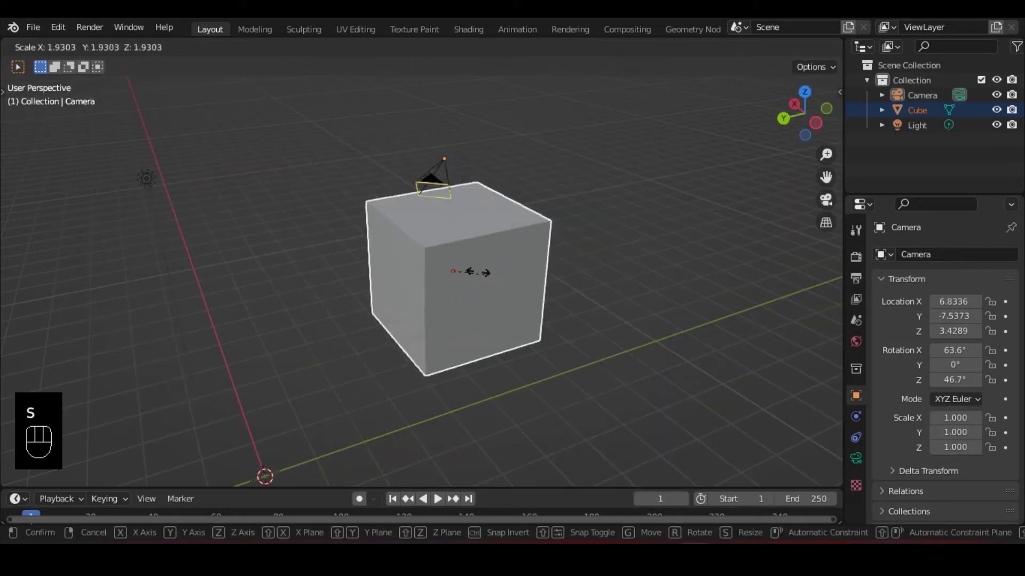
pyautogui.rightClick(455, 266)
pyautogui.keyDown('shift'); pyautogui.moveTo(465, 273); pyautogui.dragTo(476, 261, button='middle'); pyautogui.keyUp('shift')
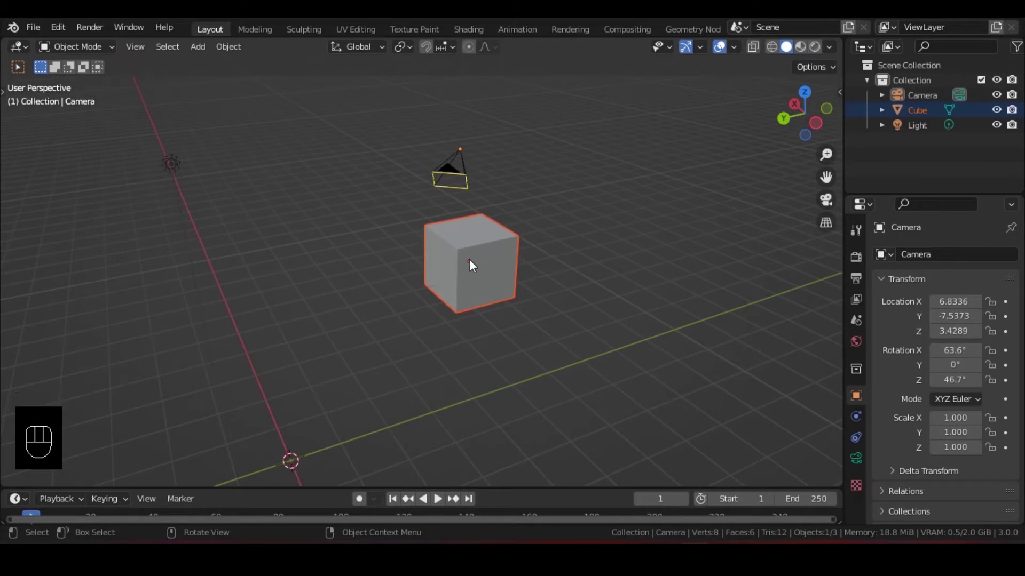
pyautogui.press('s')
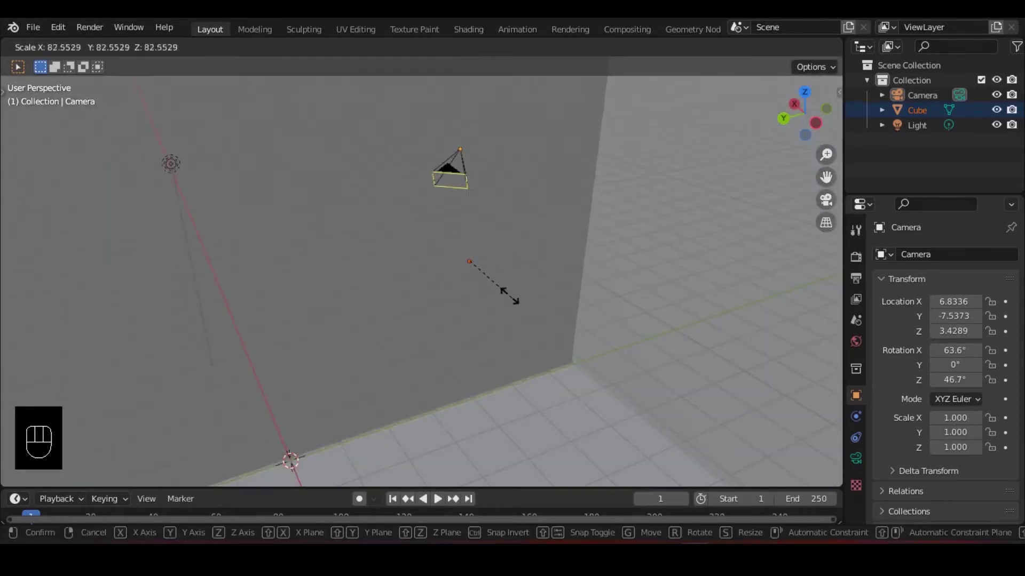
pyautogui.rightClick(467, 246)
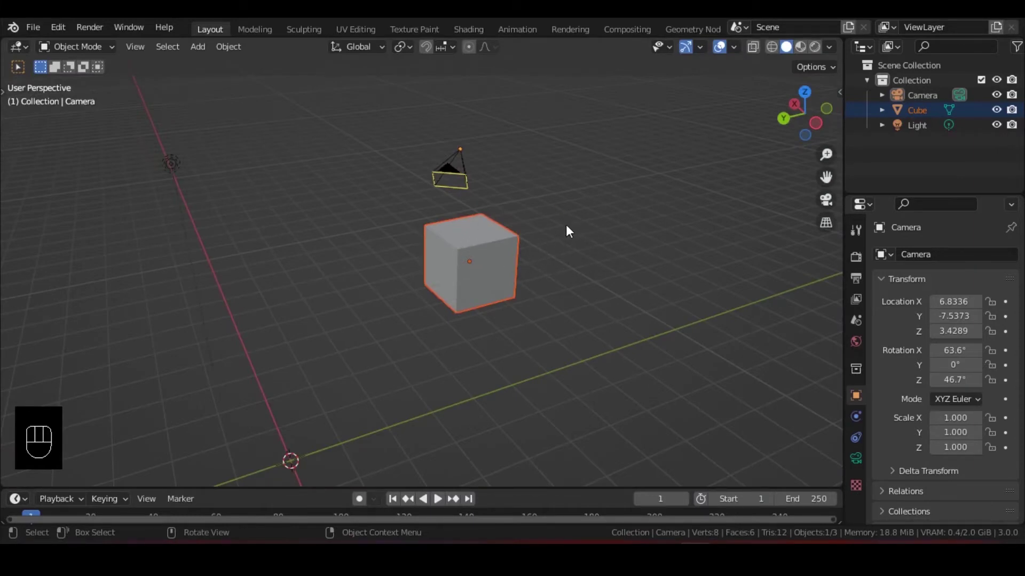
# - Try scaling the cube several times with the pointer starting farther from its origin, cancelling each attempt
pyautogui.press('s')
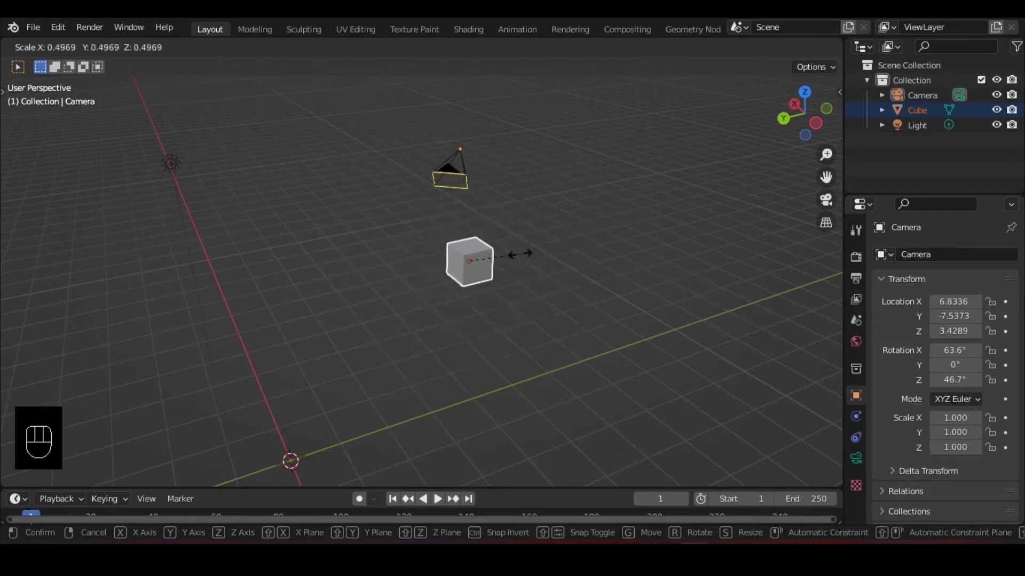
pyautogui.rightClick(536, 266)
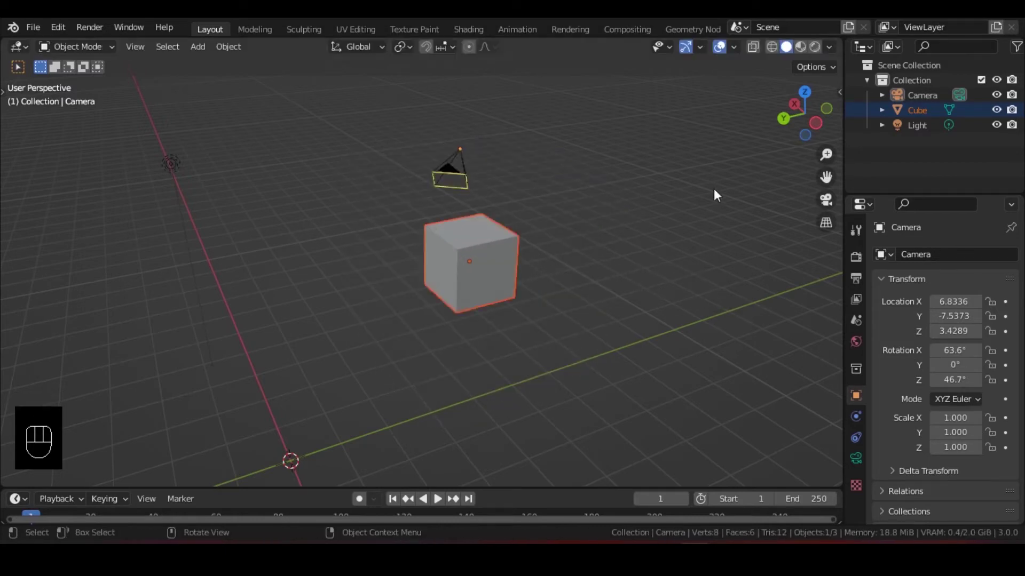
pyautogui.press('s')
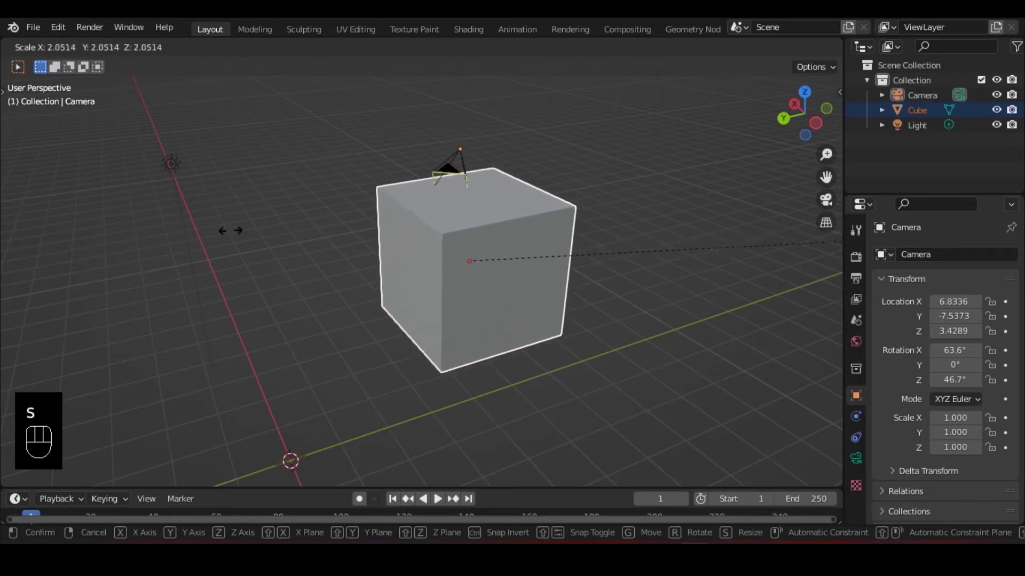
pyautogui.rightClick(430, 243)
pyautogui.press('s')
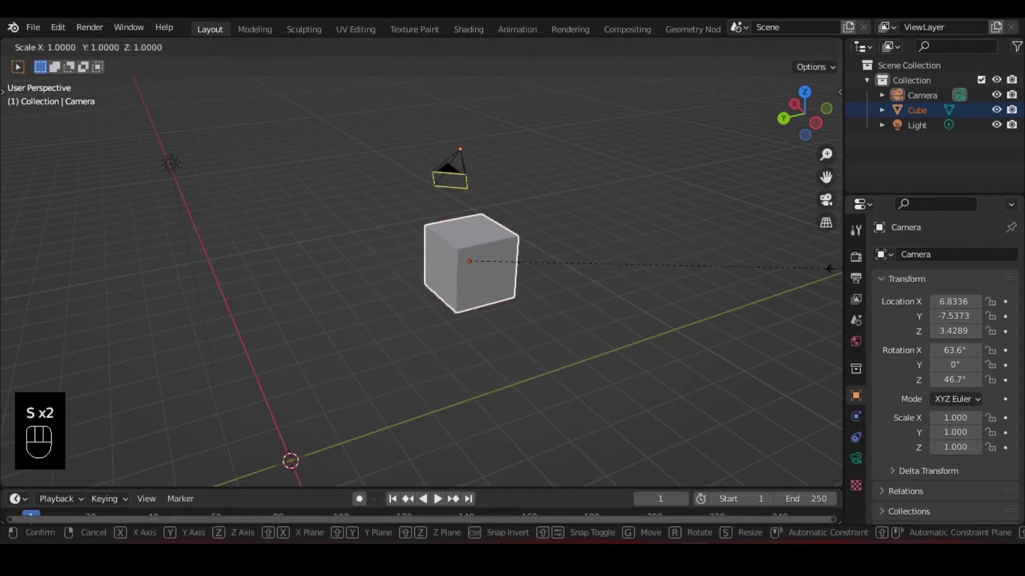
pyautogui.rightClick(812, 278)
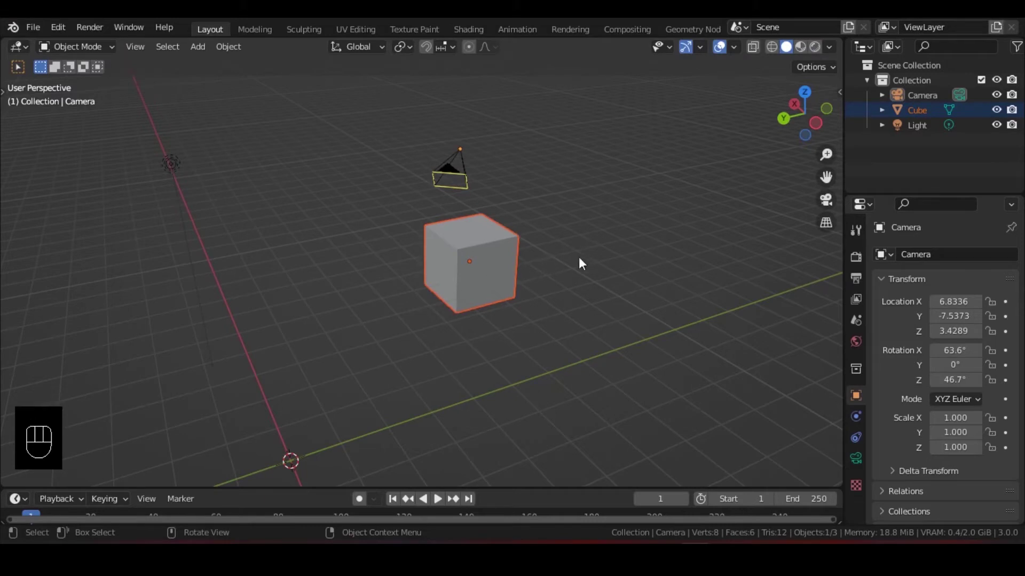
# - Try enlarging the cube to about 3.09 and about 25.8 from pointer positions near its origin, cancelling both
pyautogui.press('s')
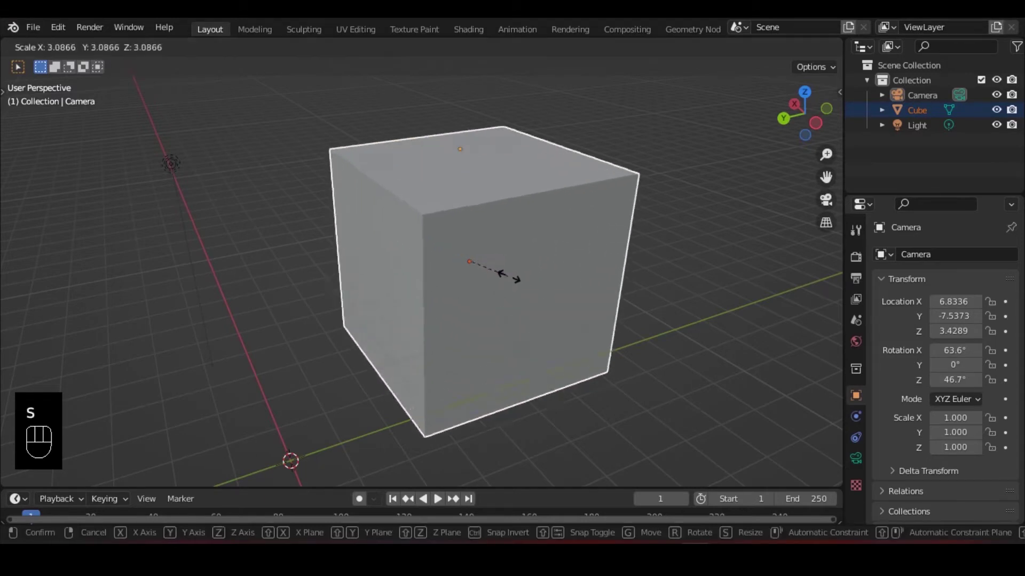
pyautogui.rightClick(492, 271)
pyautogui.press('s')
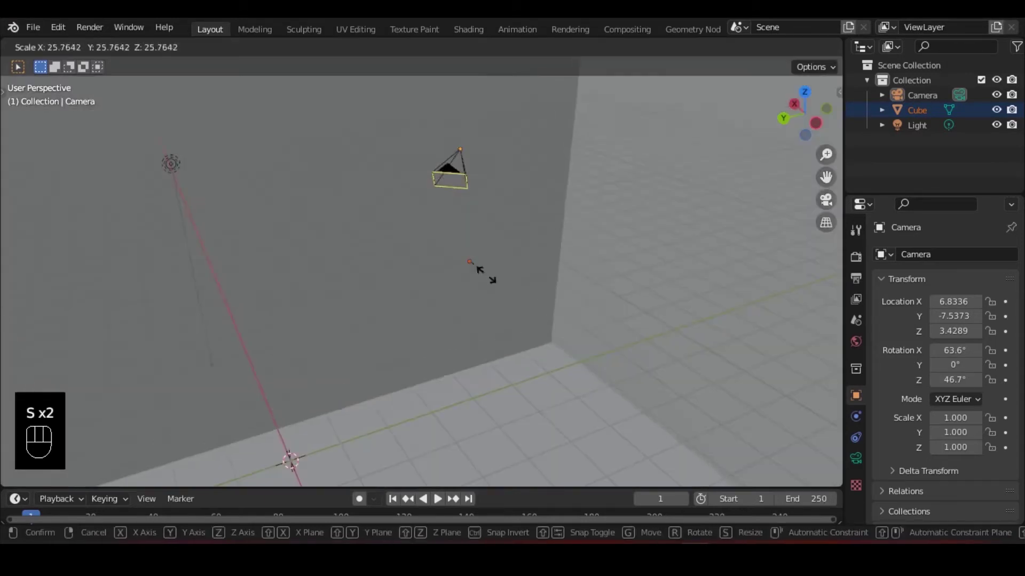
pyautogui.rightClick(469, 259)
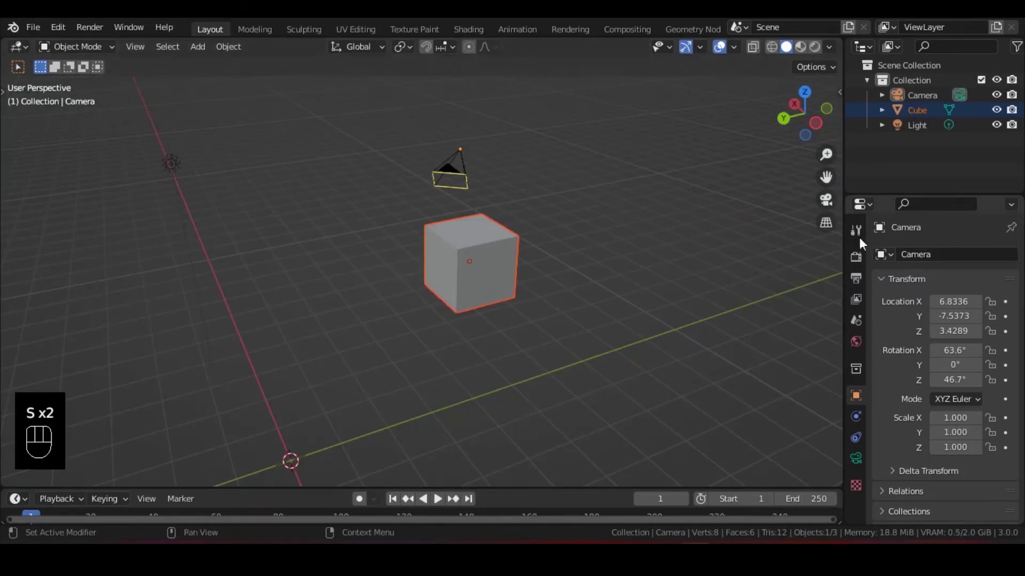
# - Try scaling the cube to about 0.86 and 1.56 with the pointer starting far from its origin, cancelling each attempt
pyautogui.press('s')
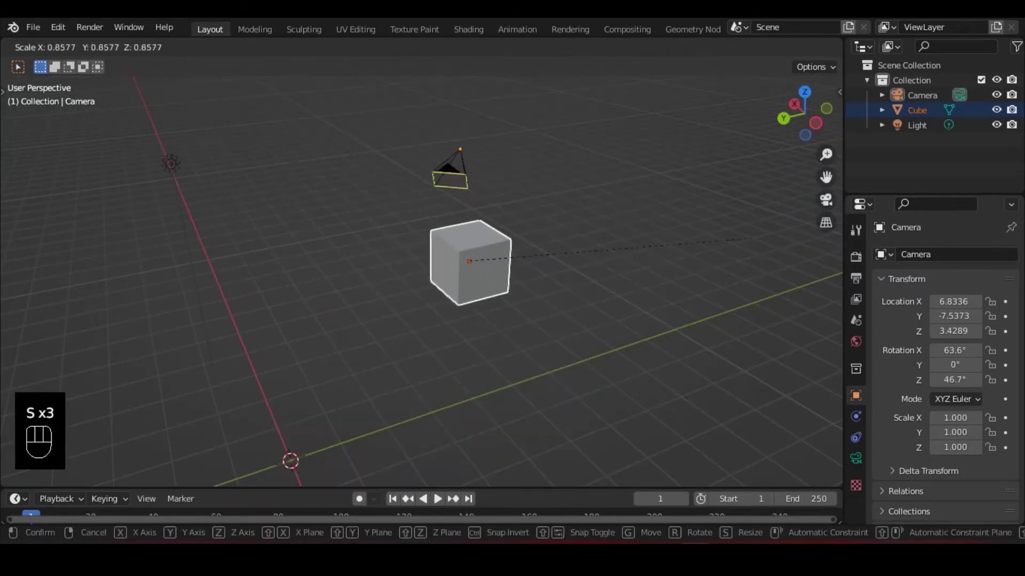
pyautogui.rightClick(18, 281)
pyautogui.moveTo(573, 269); pyautogui.dragTo(539, 245, button='middle')
pyautogui.press('s')
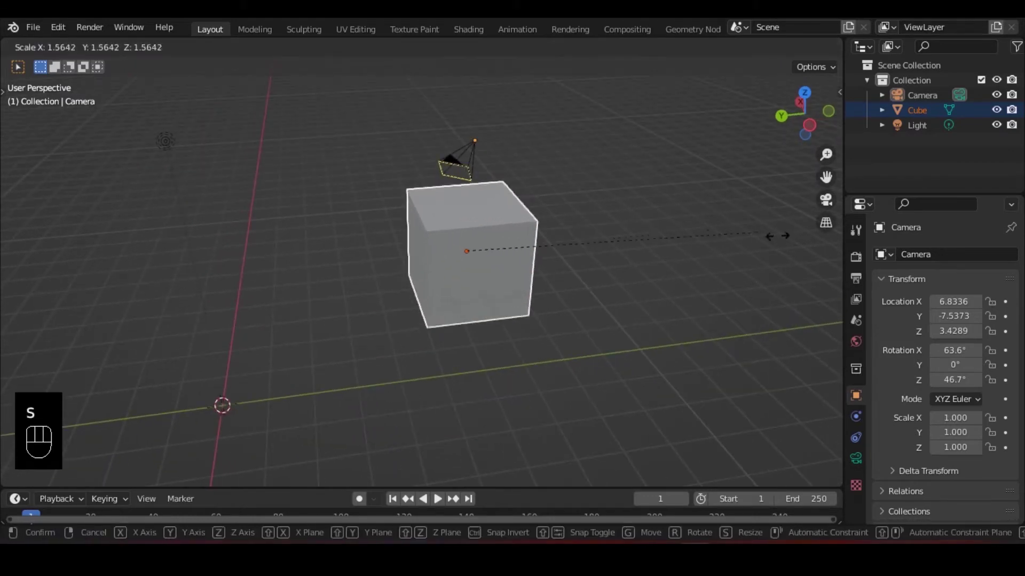
pyautogui.rightClick(36, 267)
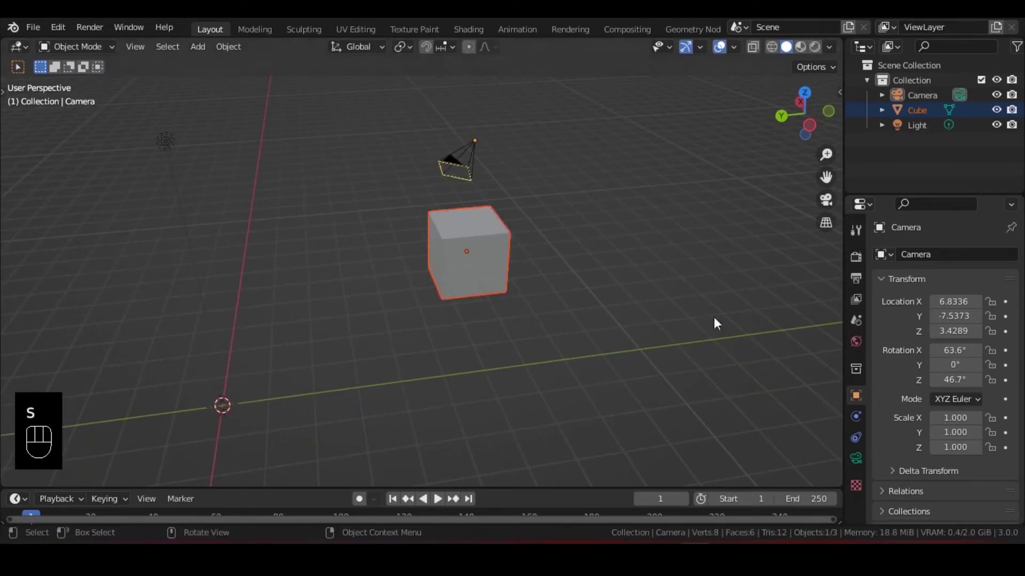
pyautogui.press('s')
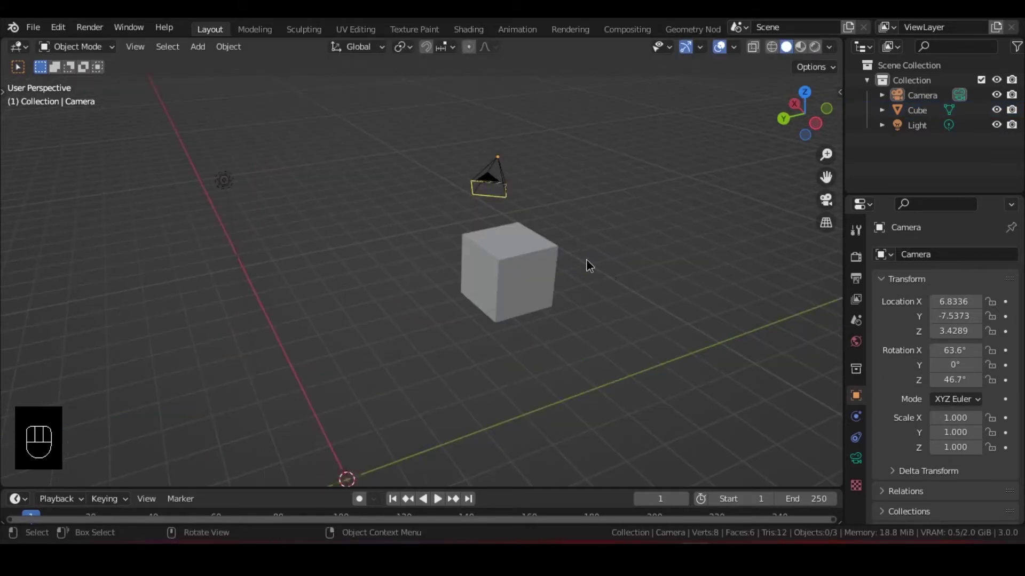
# - Select the cube, try moving it and then scaling it, and cancel both transforms
pyautogui.moveTo(586, 258); pyautogui.dragTo(593, 295, button='middle')
pyautogui.click(536, 272)
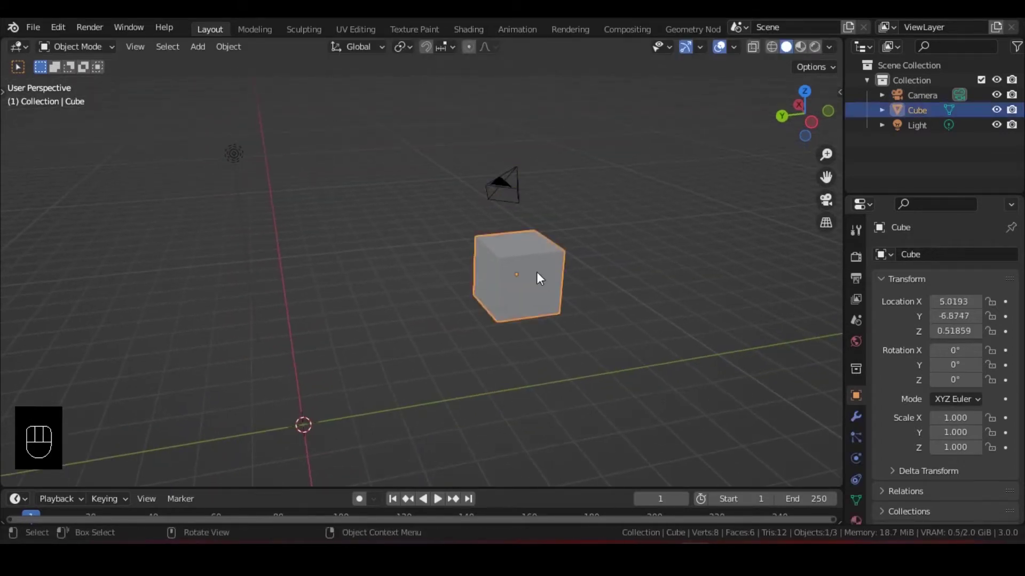
pyautogui.press('g')
pyautogui.rightClick(520, 303)
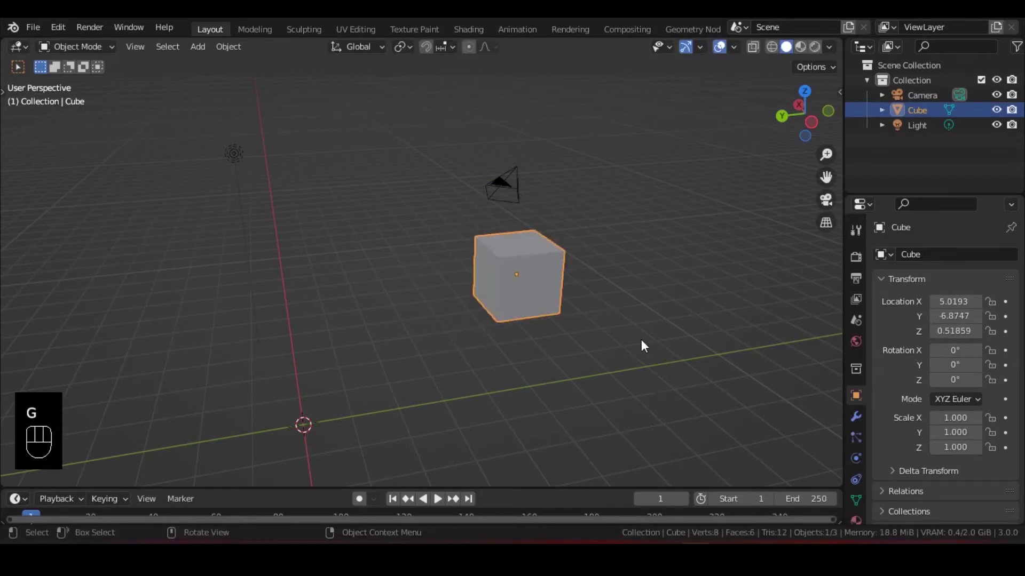
pyautogui.press('s')
pyautogui.rightClick(575, 320)
# - Try rotating the cube freely by about 32° and cancel the rotation
pyautogui.moveTo(574, 320)
pyautogui.keyDown('shift'); pyautogui.mouseDown(button='middle')
pyautogui.moveTo(520, 293)
pyautogui.moveTo(591, 315)
pyautogui.mouseUp(button='middle'); pyautogui.keyUp('shift')
pyautogui.press('r')
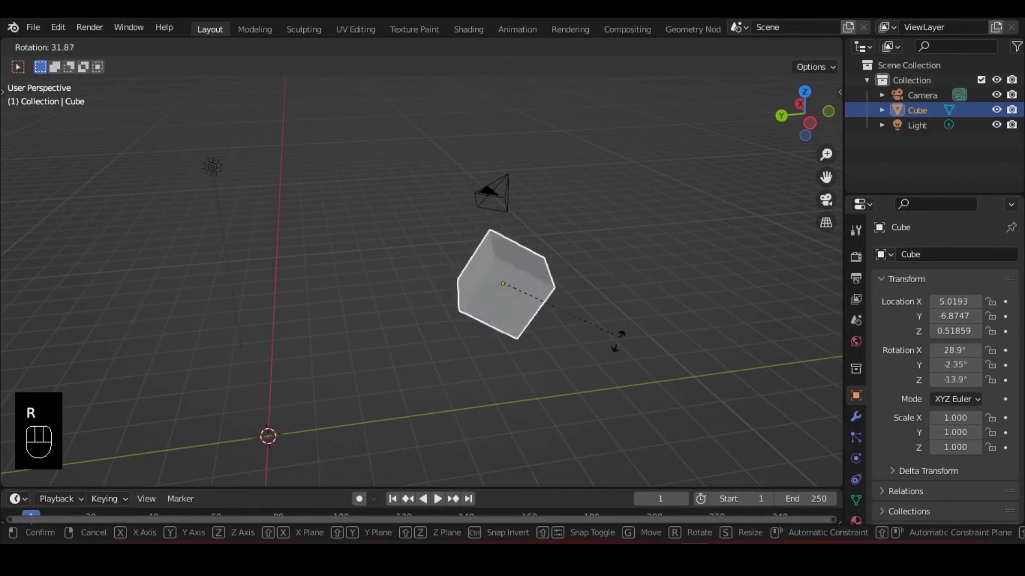
pyautogui.rightClick(589, 293)
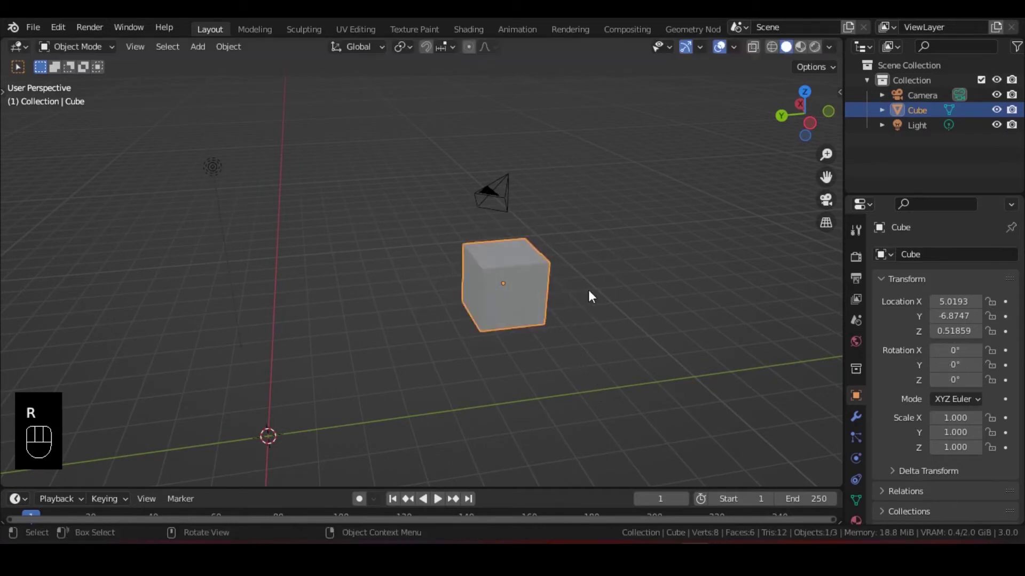
pyautogui.moveTo(592, 297); pyautogui.dragTo(564, 304, button='middle')
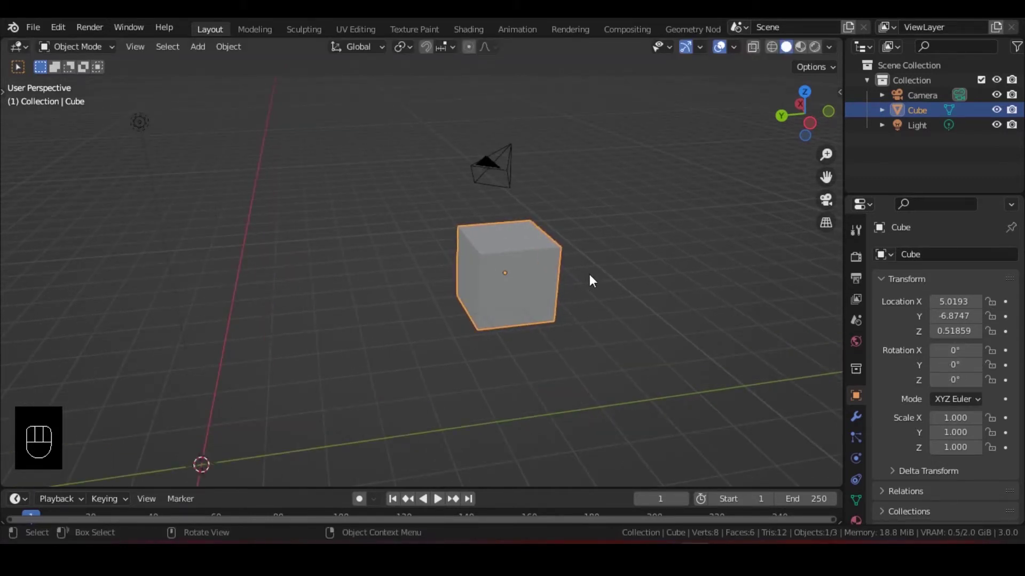
# - Try rotating the cube with the pointer close to its origin and again from farther away, cancelling the attempts
pyautogui.press('r')
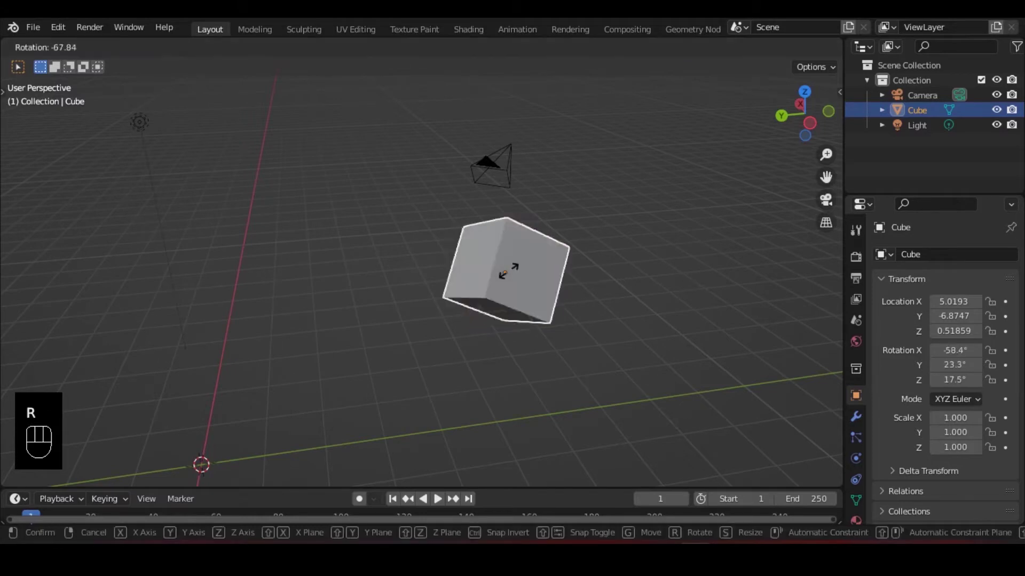
pyautogui.press('r')
pyautogui.press('r')
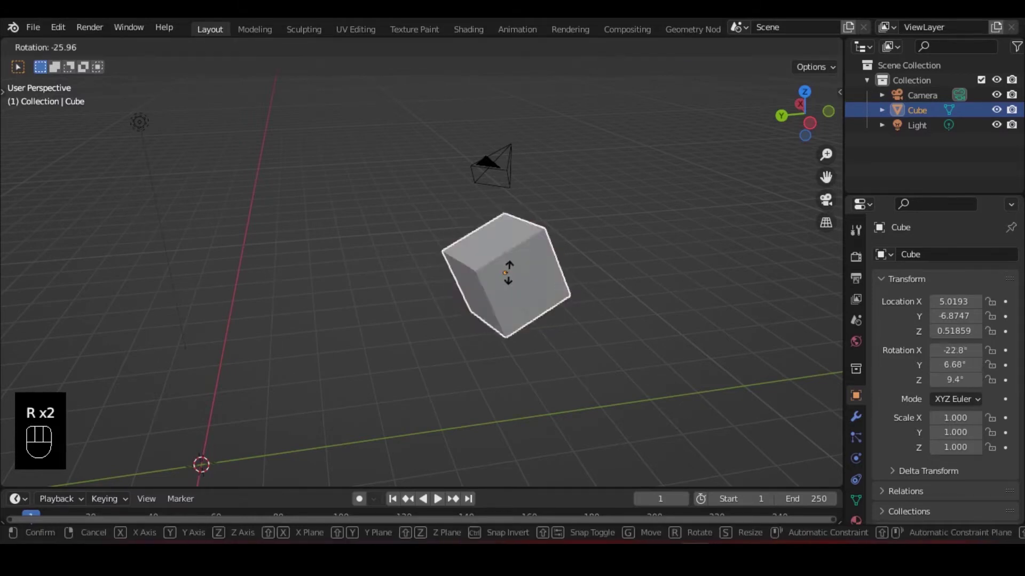
pyautogui.rightClick(507, 279)
pyautogui.press('r')
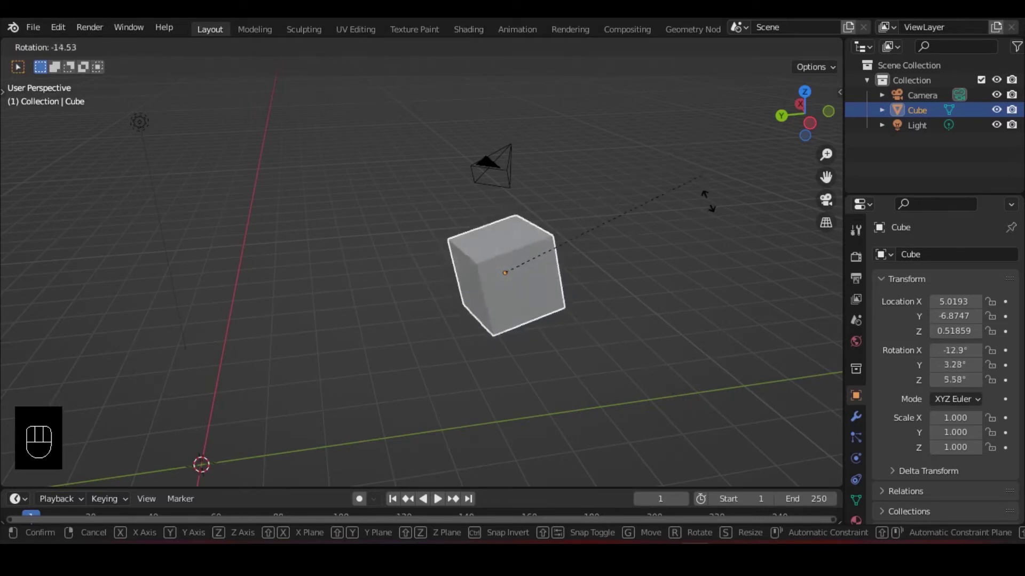
pyautogui.rightClick(715, 347)
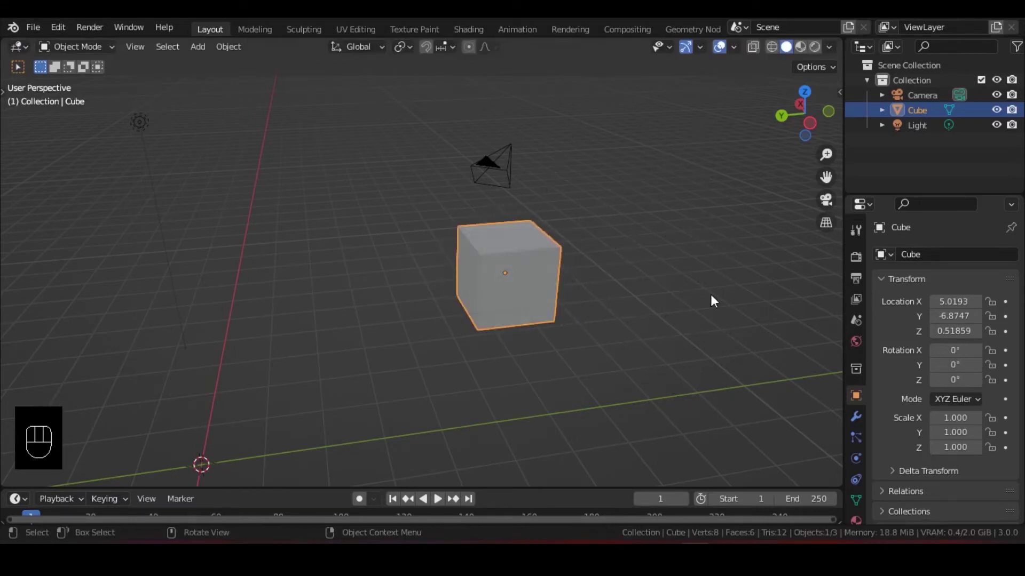
# - Select the camera and try rotating it freely, cancelling each rotation
pyautogui.click(492, 165)
pyautogui.press('r')
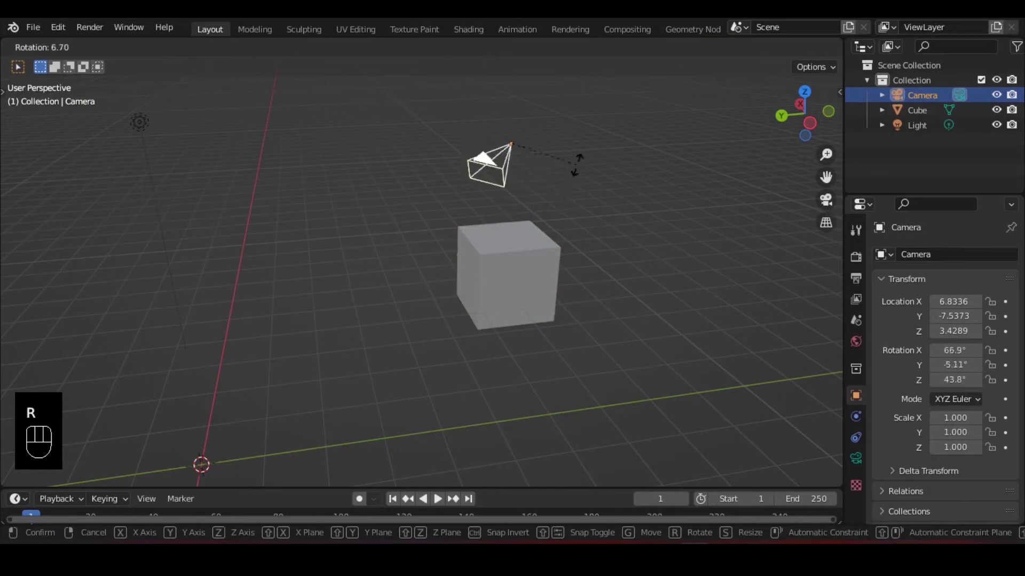
pyautogui.rightClick(568, 177)
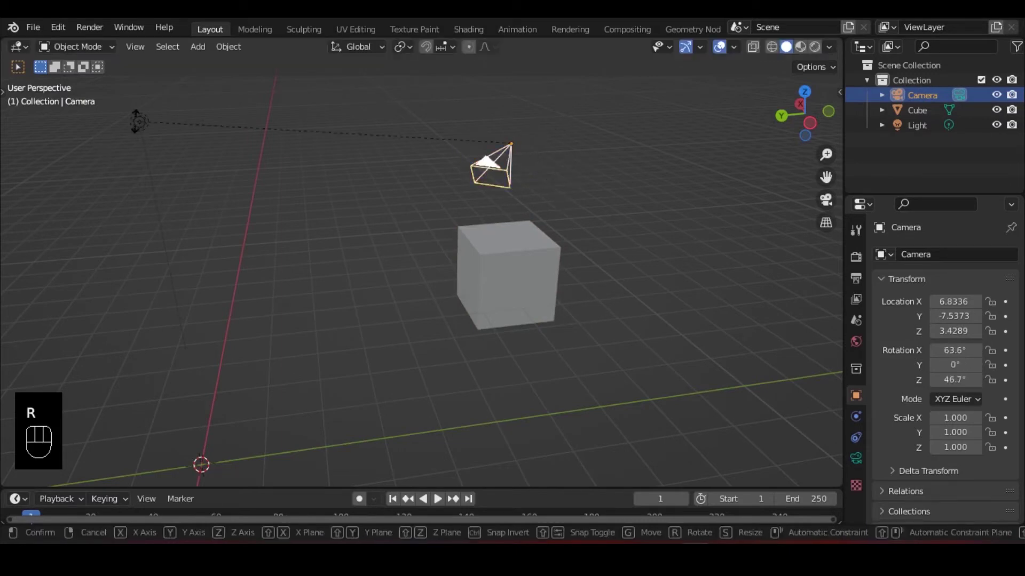
pyautogui.press('r')
# - Rotate the cube freely in two turns to about -117° X, 46.5° Y and 6.25° Z
pyautogui.press('r')
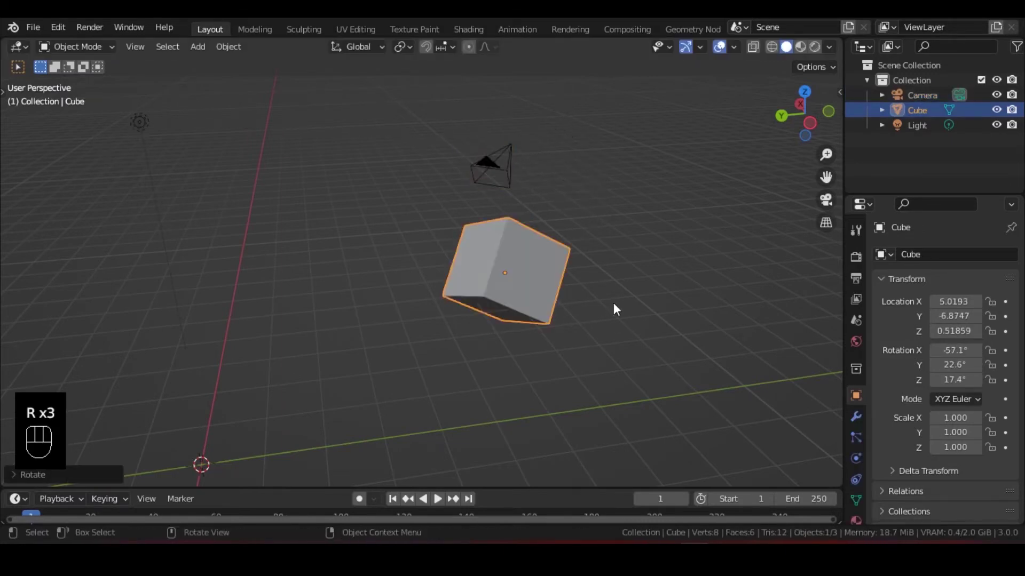
pyautogui.press('r')
pyautogui.click(503, 159)
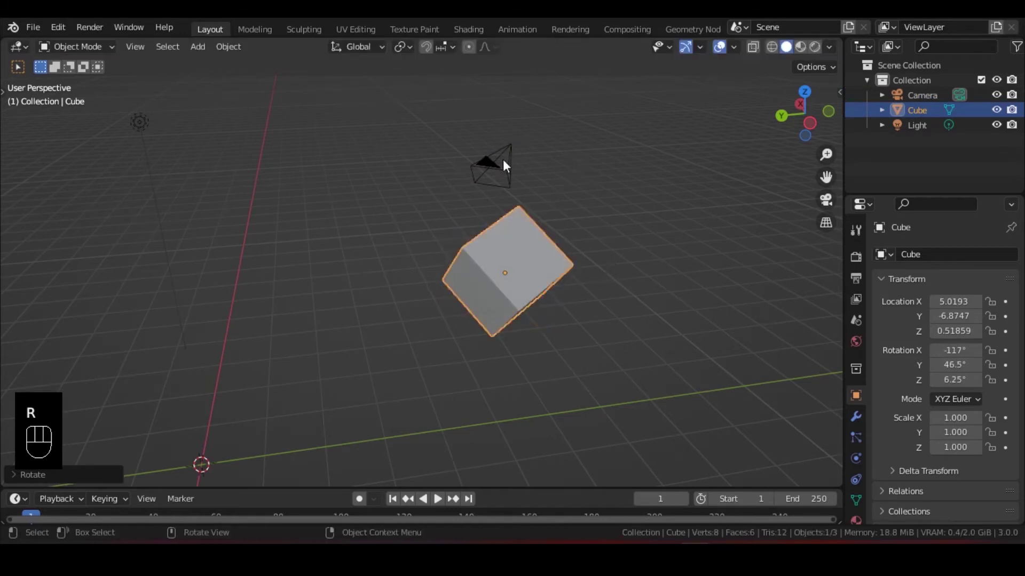
pyautogui.press('r')
pyautogui.press('r')
pyautogui.click(440, 203)
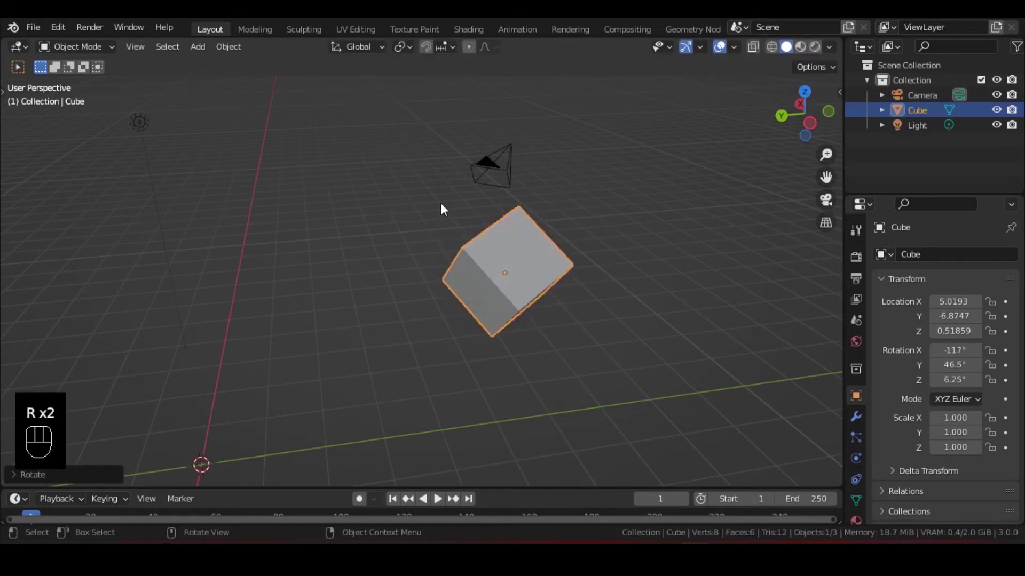
# - Try rotating the camera several times without keeping the changes, and reselect the cube
pyautogui.click(487, 162)
pyautogui.press('r')
pyautogui.press('r')
pyautogui.press('r')
pyautogui.click(435, 281)
pyautogui.moveTo(434, 281); pyautogui.dragTo(502, 283, button='middle')
pyautogui.click(492, 279)
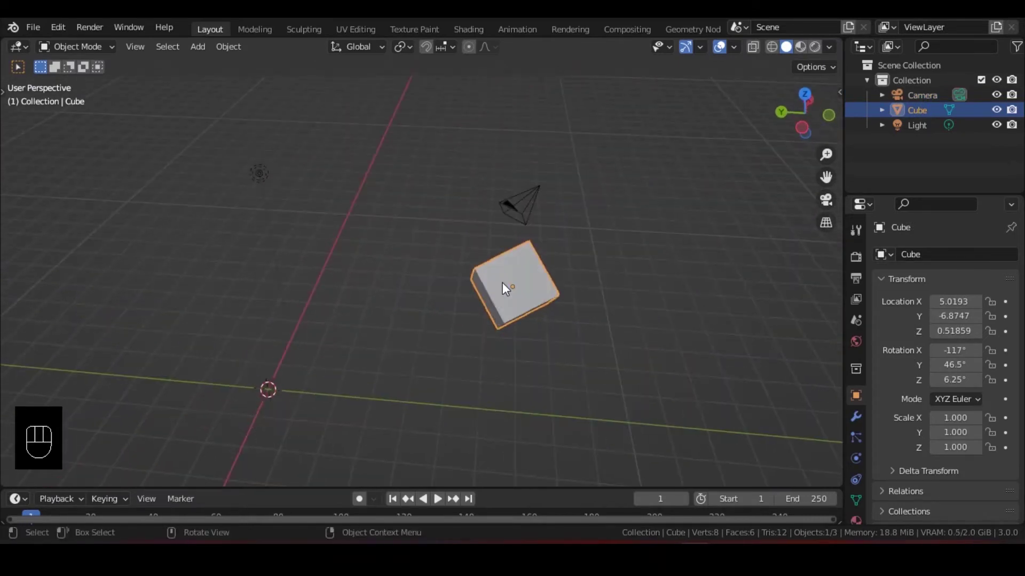
# - Examine the scene around the rotated cube by orbiting, zooming in and out, and panning the view
pyautogui.moveTo(431, 324); pyautogui.dragTo(507, 289, button='middle')
pyautogui.scroll(4, 529, 287)
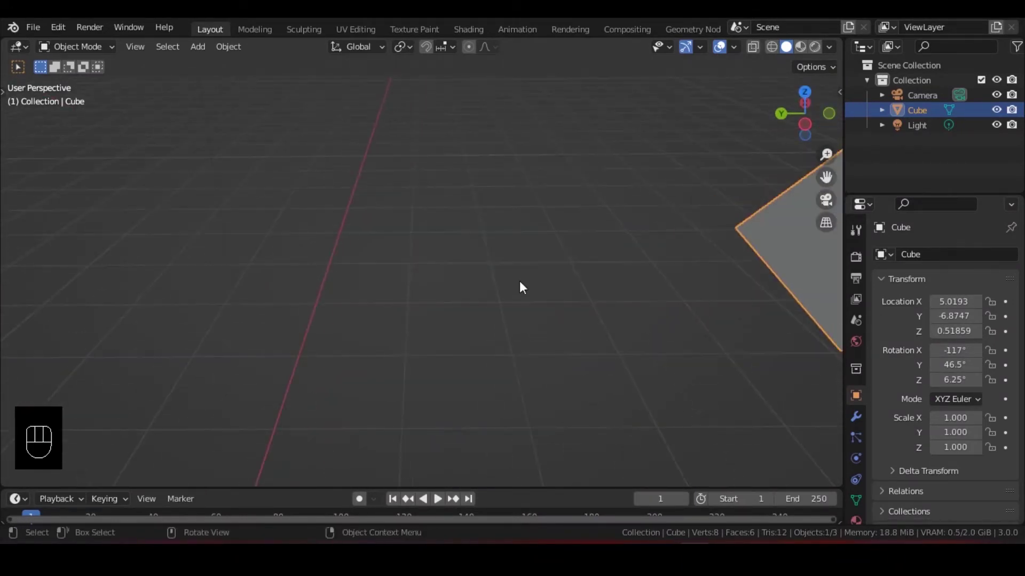
pyautogui.scroll(-8, 517, 282)
pyautogui.scroll(7, 505, 283)
pyautogui.scroll(-2, 495, 282)
pyautogui.scroll(-6, 497, 291)
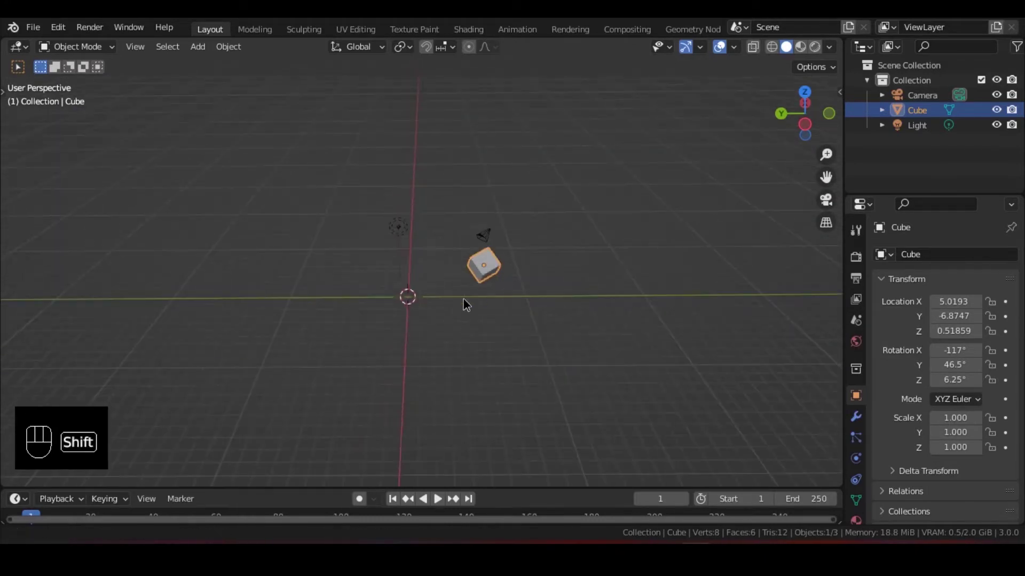
pyautogui.keyDown('shift'); pyautogui.moveTo(463, 299); pyautogui.dragTo(460, 309, button='middle'); pyautogui.keyUp('shift')
# - Try moving, rotating and scaling the cube in turn, cancelling the transforms
pyautogui.press('g')
pyautogui.press('r')
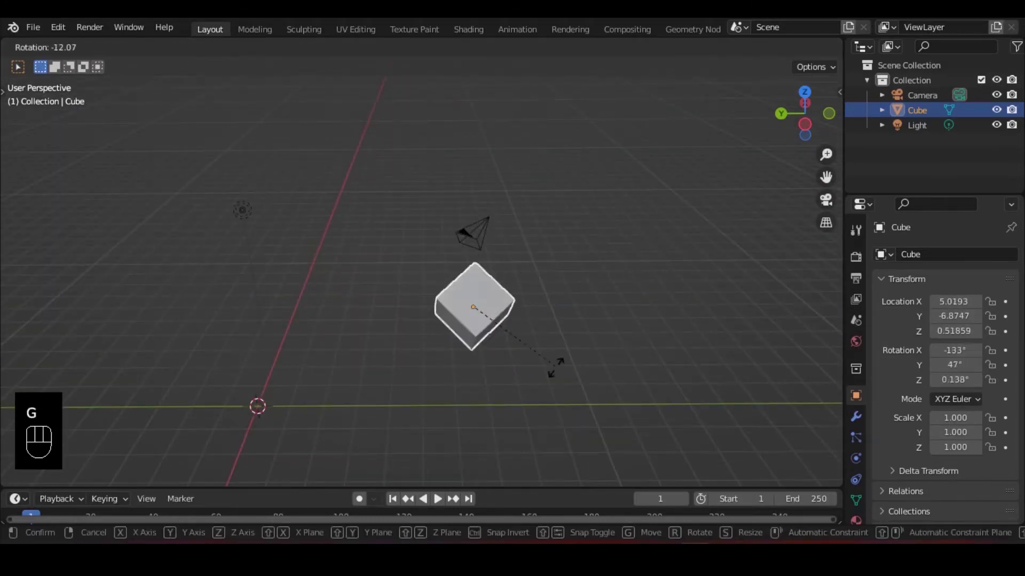
pyautogui.press('s')
pyautogui.rightClick(544, 307)
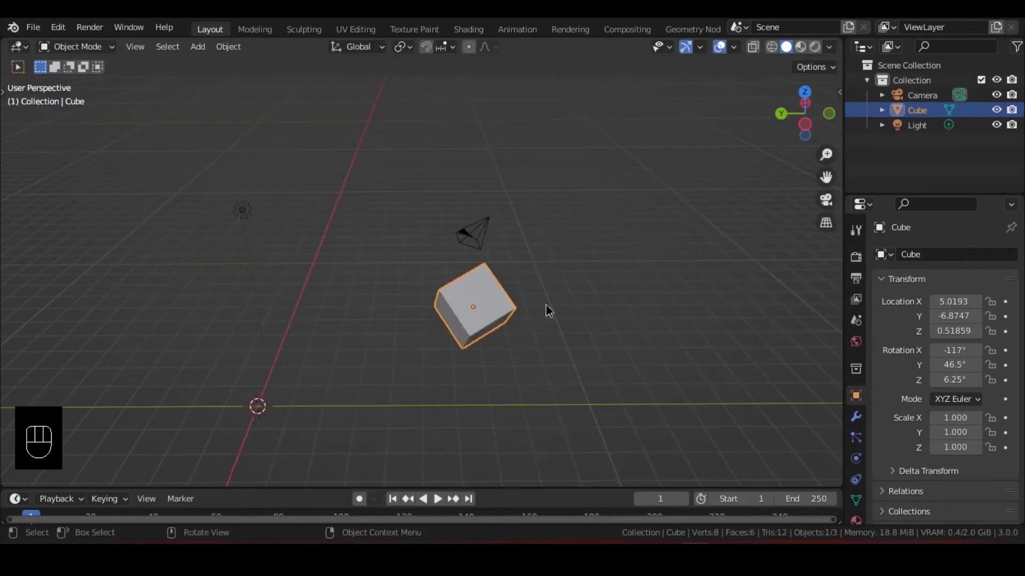
# - Move the cube freely to about X 3.31, Y 1.86, Z -0.94, near the world origin
pyautogui.keyDown('shift'); pyautogui.moveTo(546, 304); pyautogui.dragTo(542, 341, button='middle'); pyautogui.keyUp('shift')
pyautogui.press('g')
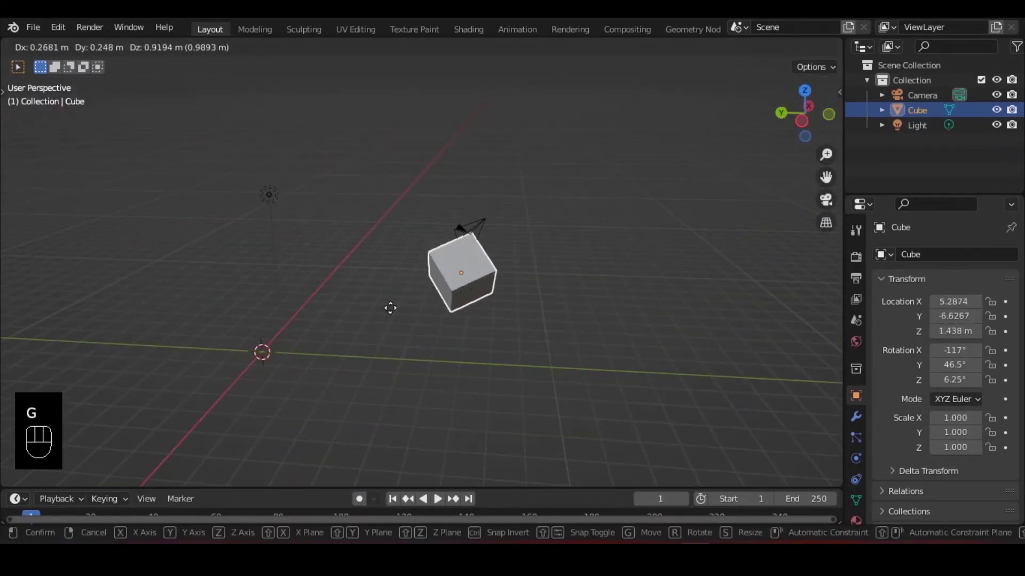
pyautogui.click(390, 363)
pyautogui.moveTo(419, 354); pyautogui.dragTo(421, 342, button='middle')
# - Try rotating the moved cube by about -15.5° and scaling it to about 1.28, cancelling both
pyautogui.press('r')
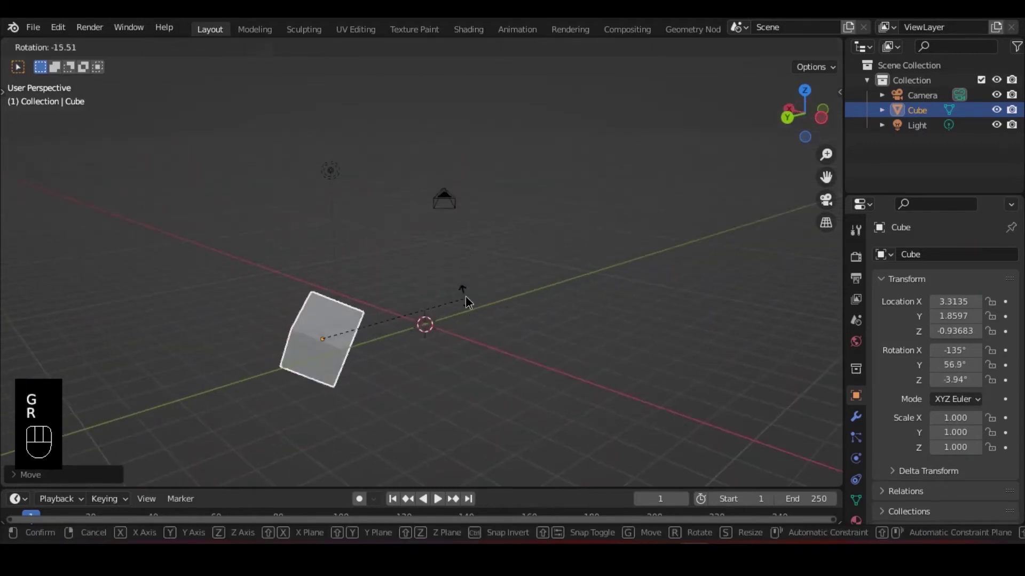
pyautogui.rightClick(518, 328)
pyautogui.press('s')
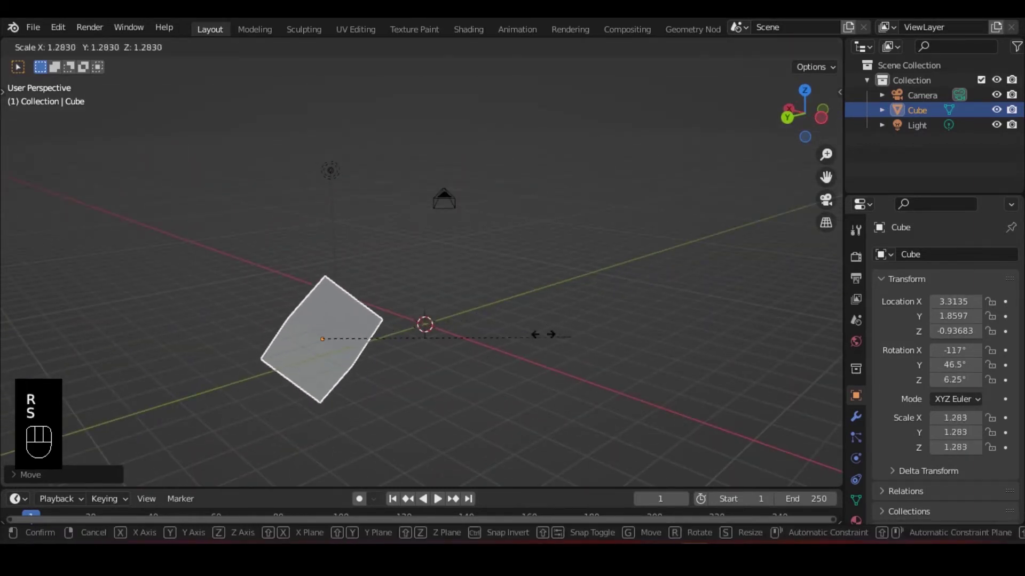
pyautogui.rightClick(488, 318)
pyautogui.moveTo(488, 318); pyautogui.dragTo(593, 246, button='middle')
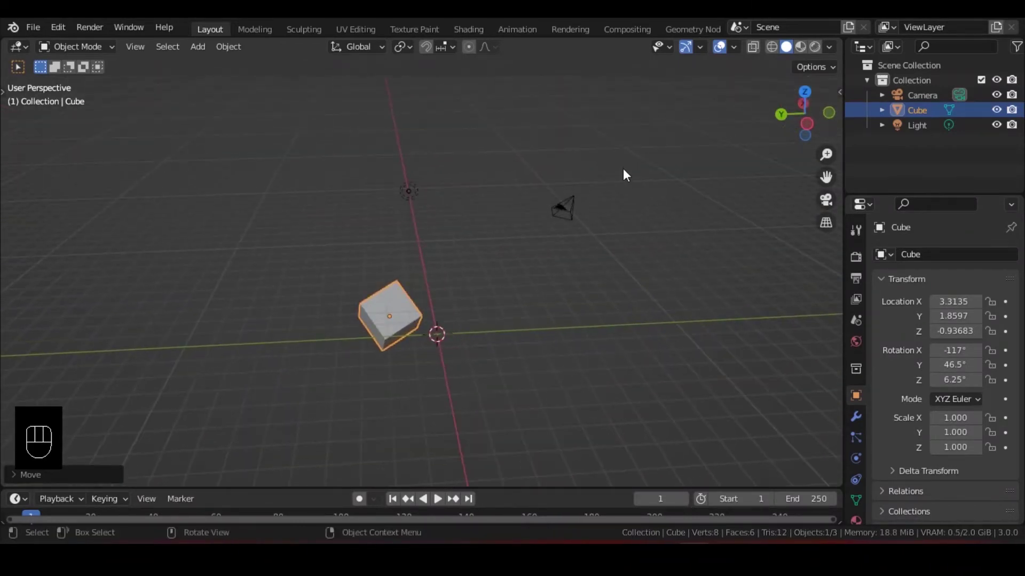
pyautogui.moveTo(540, 192); pyautogui.dragTo(548, 284, button='middle')
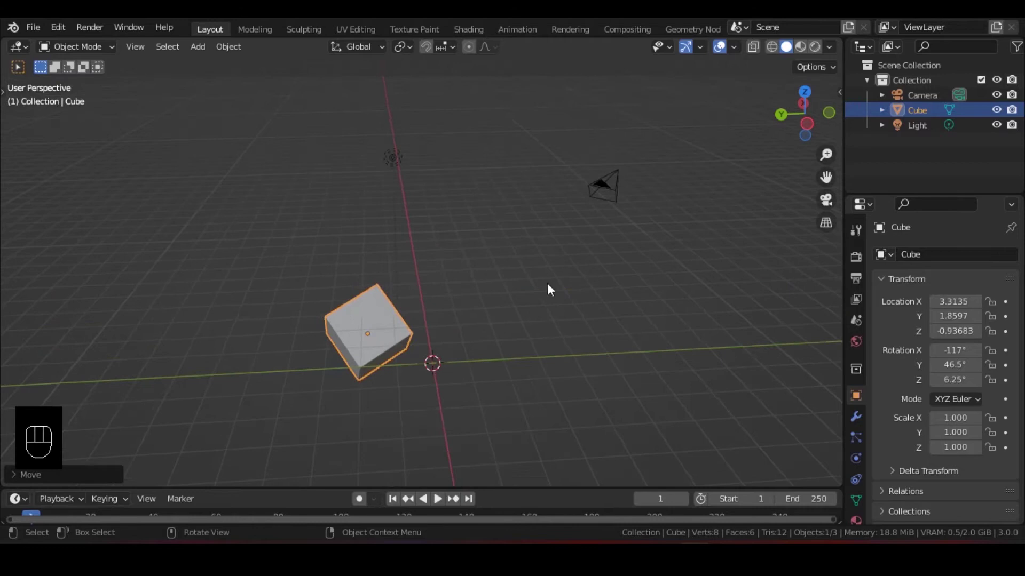
# - Delete the camera and the light from the scene one after the other
pyautogui.click(525, 262)
pyautogui.click(602, 187)
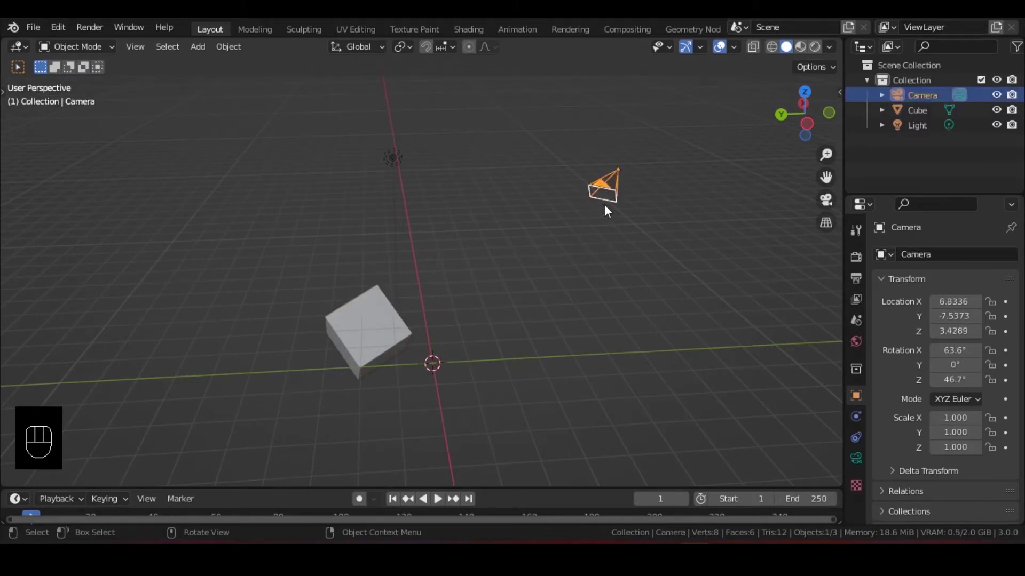
pyautogui.press('x')
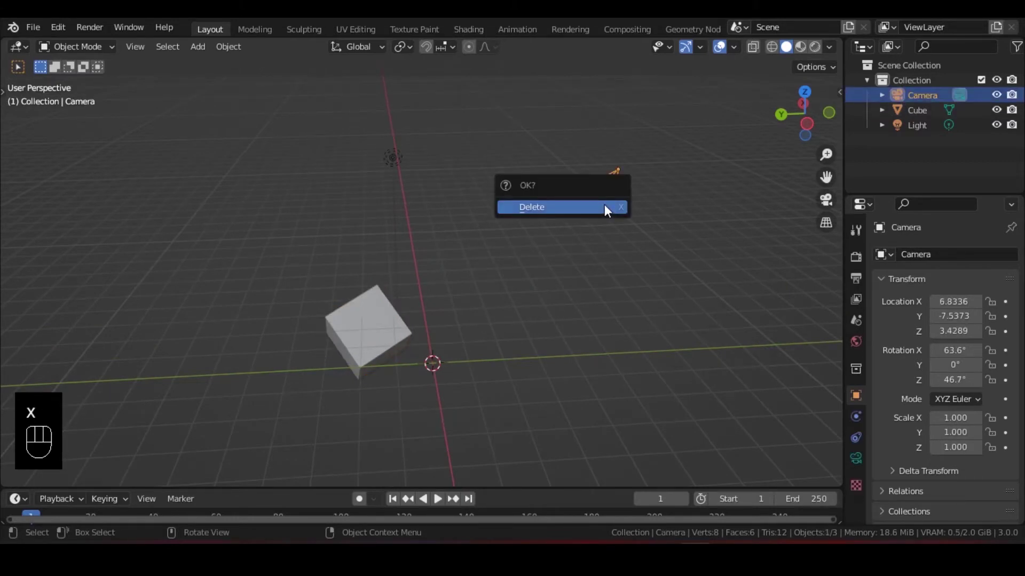
pyautogui.click(604, 207)
pyautogui.click(393, 158)
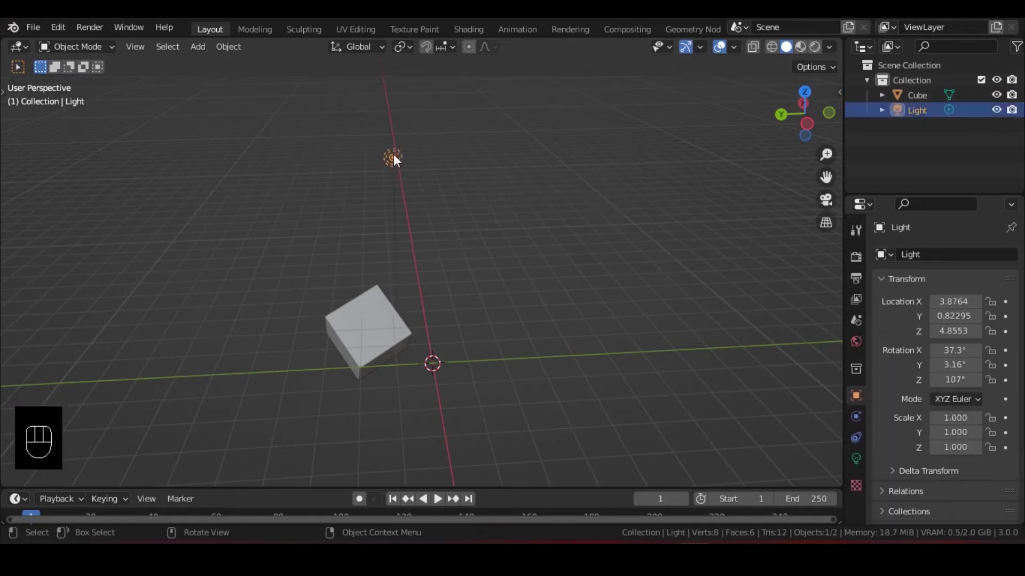
pyautogui.press('x')
pyautogui.click(393, 156)
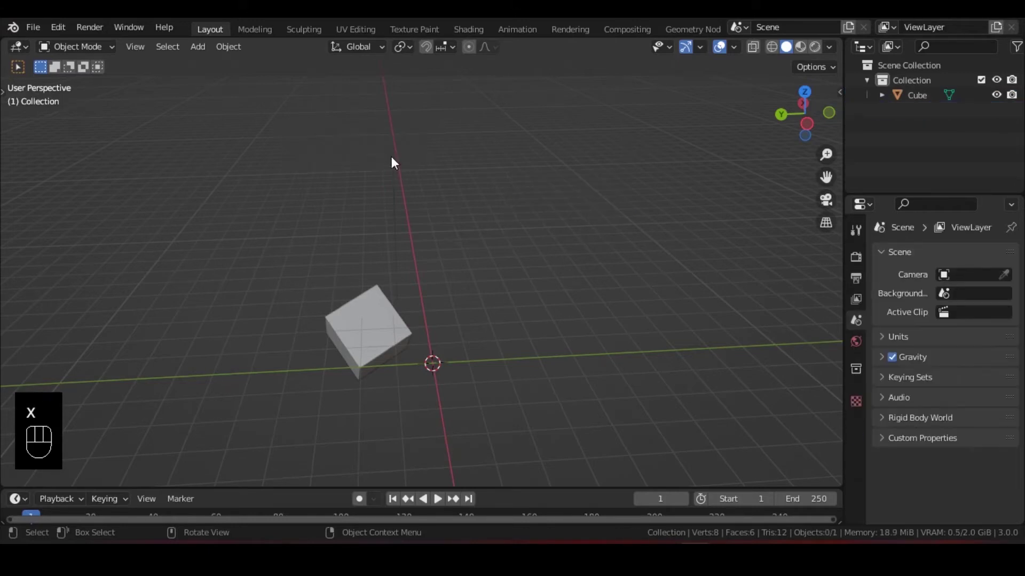
# - Undo the deletions of the light and the camera
pyautogui.hotkey('ctrl', 'z')
pyautogui.hotkey('ctrl', 'z')
pyautogui.hotkey('ctrl', 'z')
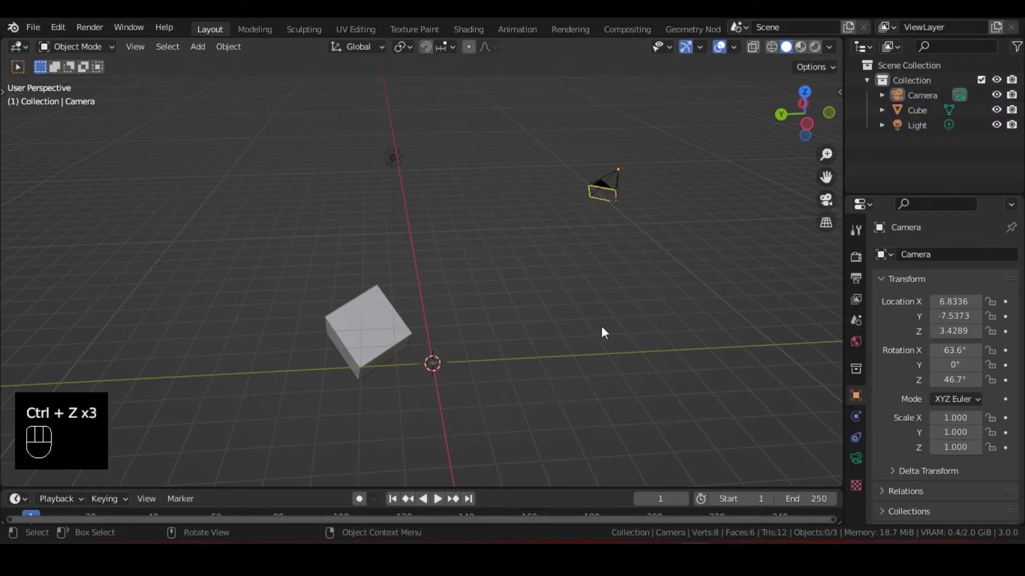
# - Box-select the camera, cube and light, delete them all together, and undo the deletion
pyautogui.moveTo(682, 127); pyautogui.dragTo(246, 445)
pyautogui.moveTo(682, 106); pyautogui.dragTo(216, 415)
pyautogui.press('x')
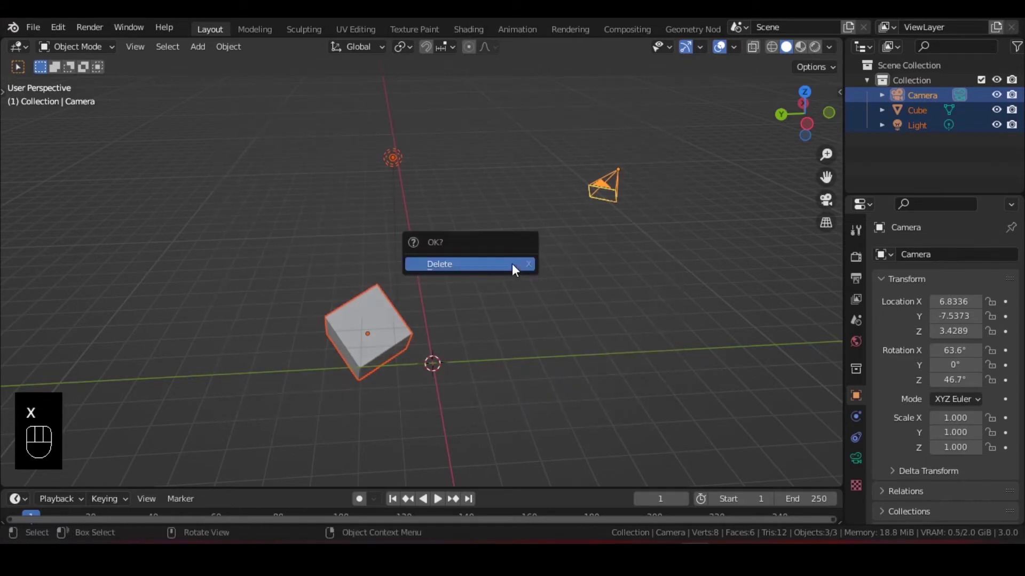
pyautogui.click(514, 265)
pyautogui.moveTo(426, 286); pyautogui.dragTo(476, 279, button='middle')
pyautogui.hotkey('ctrl', 'z')
# - Select all objects in the scene at once, delete them together, and undo the deletion
pyautogui.click(525, 285)
pyautogui.press('a')
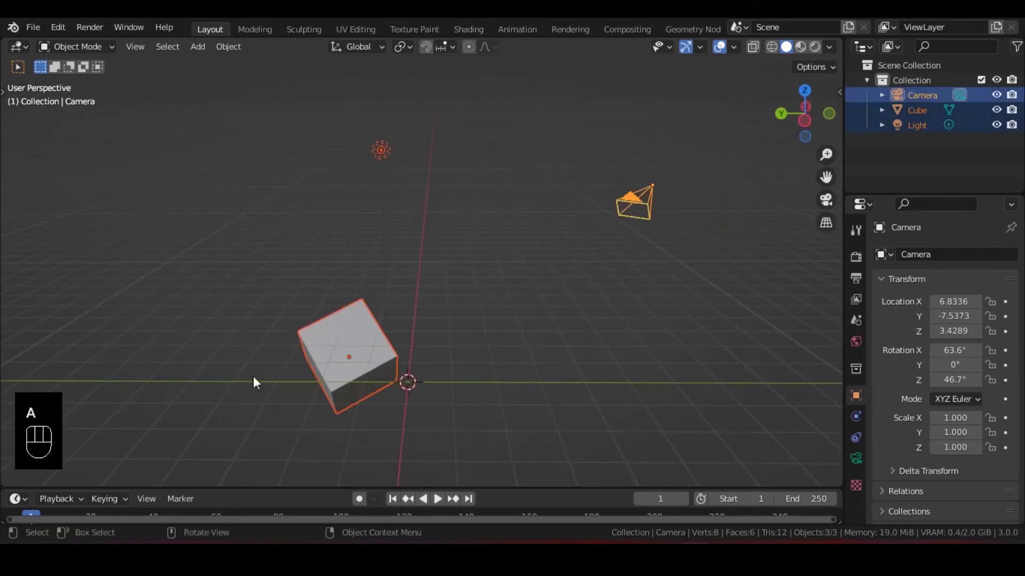
pyautogui.moveTo(507, 317); pyautogui.dragTo(544, 318, button='middle')
pyautogui.moveTo(458, 231)
pyautogui.mouseDown(button='middle')
pyautogui.moveTo(526, 267)
pyautogui.moveTo(405, 247)
pyautogui.moveTo(462, 245)
pyautogui.mouseUp(button='middle')
pyautogui.press('x')
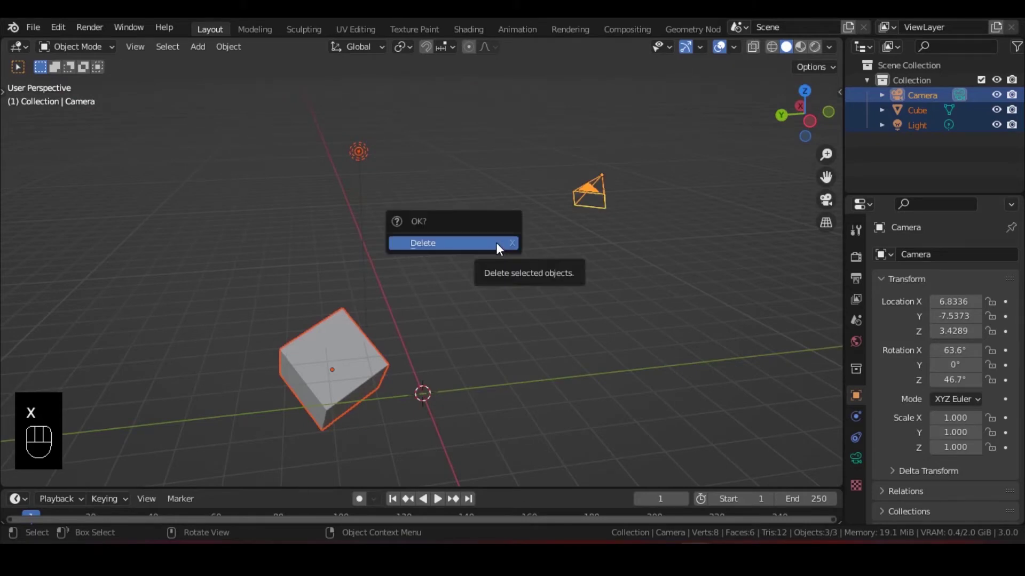
pyautogui.click(495, 242)
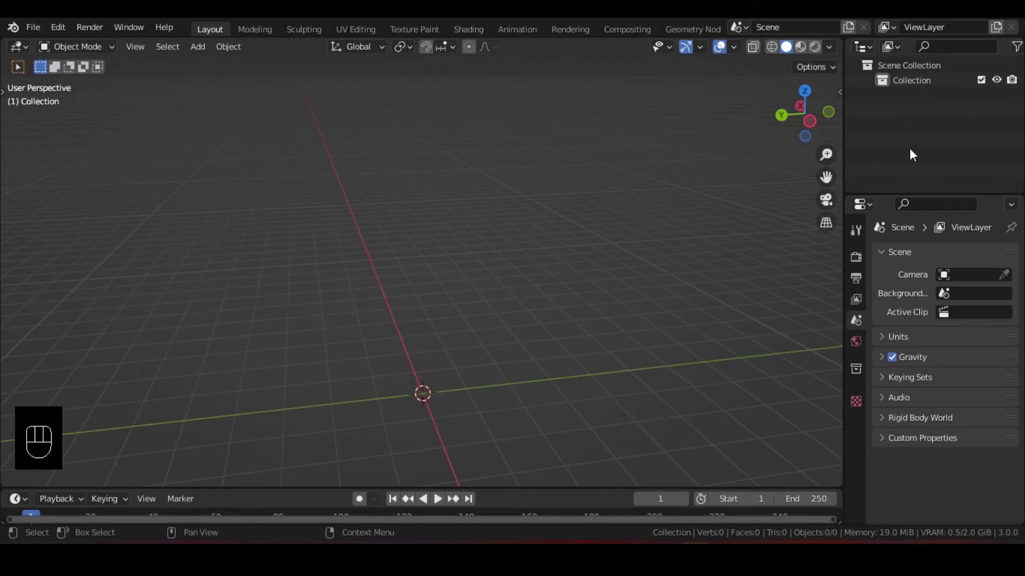
pyautogui.keyDown('shift'); pyautogui.moveTo(446, 231); pyautogui.dragTo(400, 281, button='middle'); pyautogui.keyUp('shift')
pyautogui.hotkey('ctrl', 'z')
# - Box-select the camera, cube and light together, starting with nothing selected, and clear the selection
pyautogui.click(599, 292)
pyautogui.keyDown('shift'); pyautogui.moveTo(598, 292); pyautogui.dragTo(591, 309, button='middle'); pyautogui.keyUp('shift')
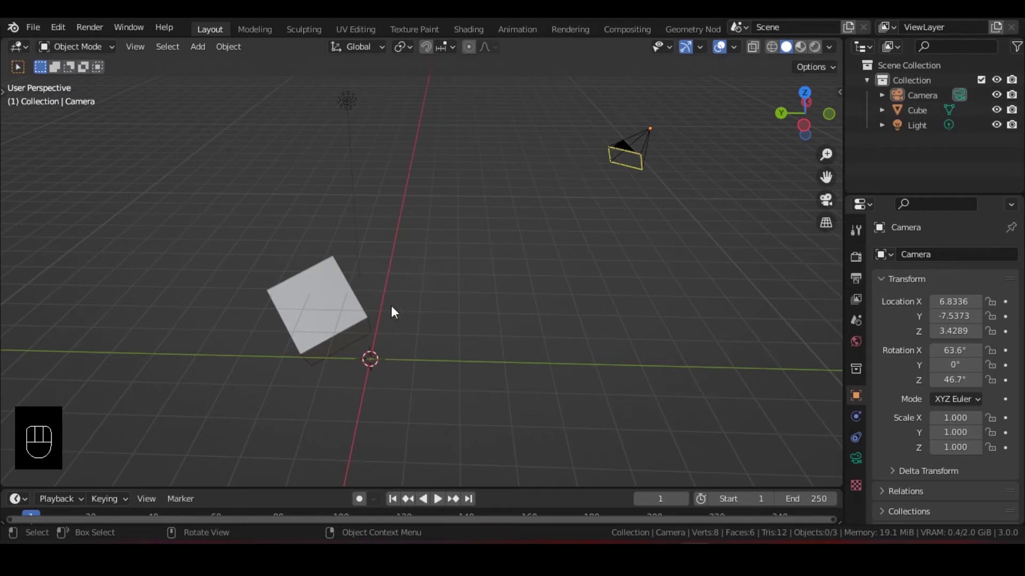
pyautogui.moveTo(392, 311); pyautogui.dragTo(590, 151, button='middle')
pyautogui.moveTo(629, 98); pyautogui.dragTo(286, 383)
pyautogui.moveTo(663, 115); pyautogui.dragTo(296, 328)
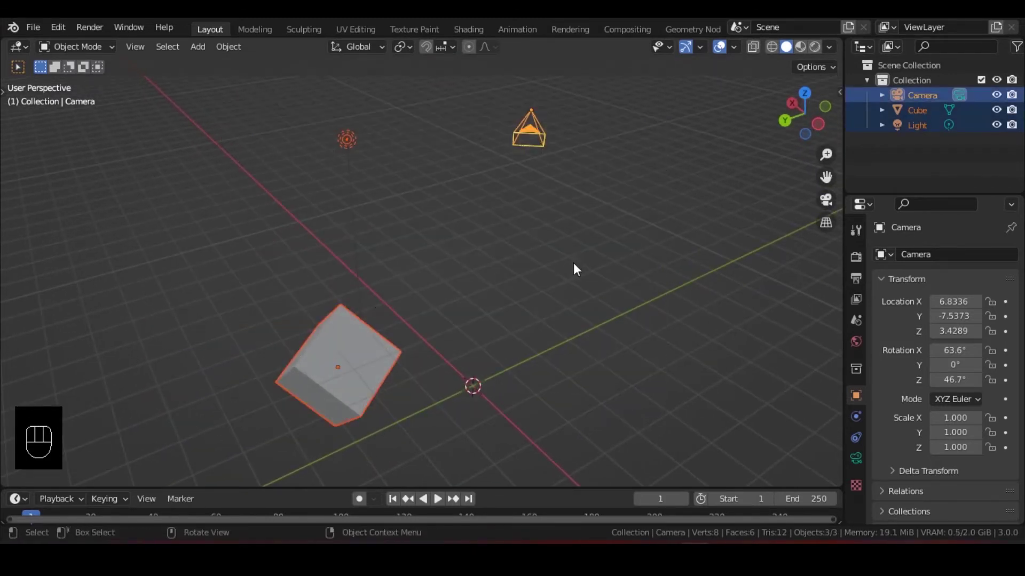
pyautogui.click(624, 279)
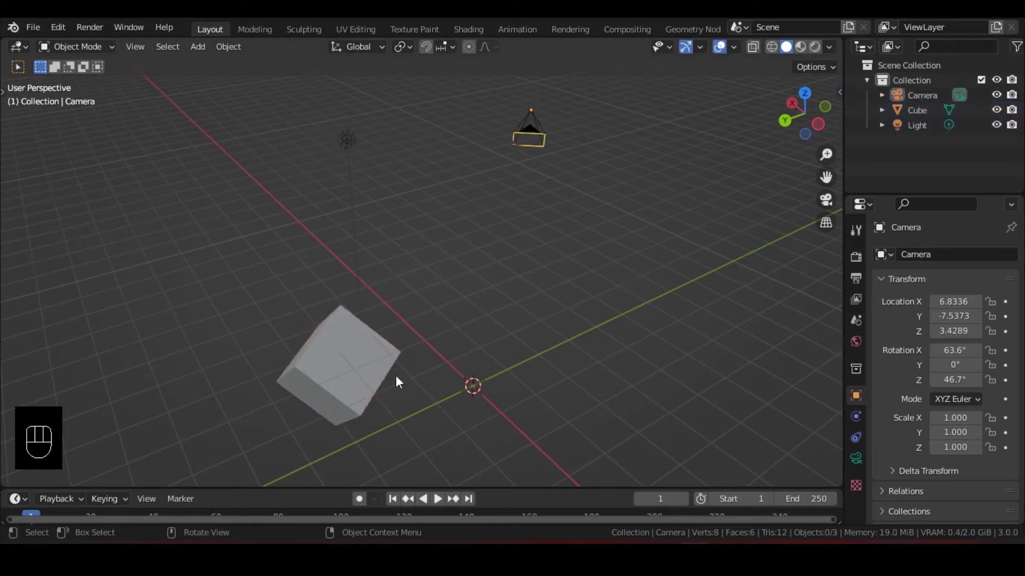
# - Select the cube, the camera and the light individually in the 3D viewport
pyautogui.click(344, 376)
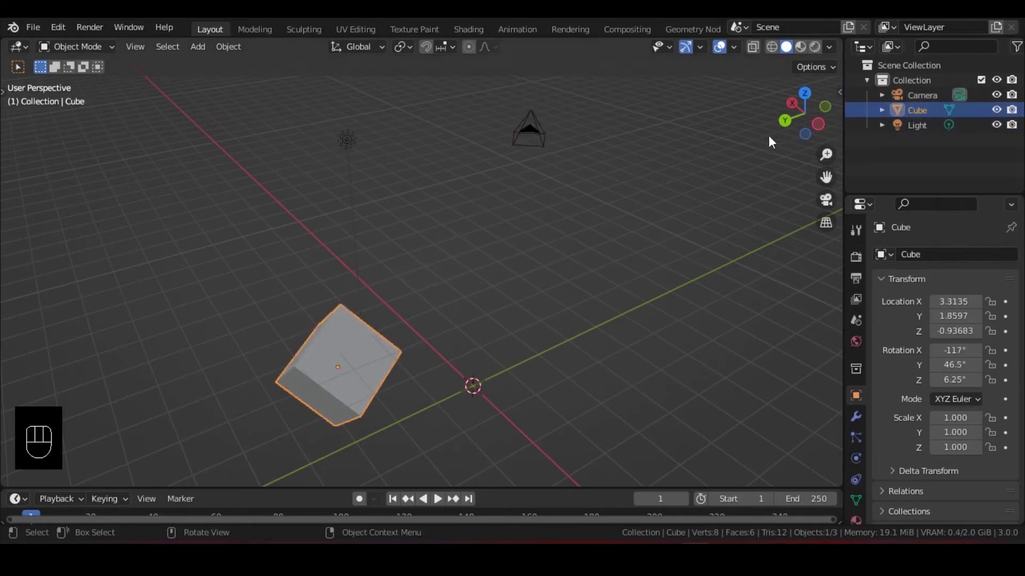
pyautogui.click(543, 131)
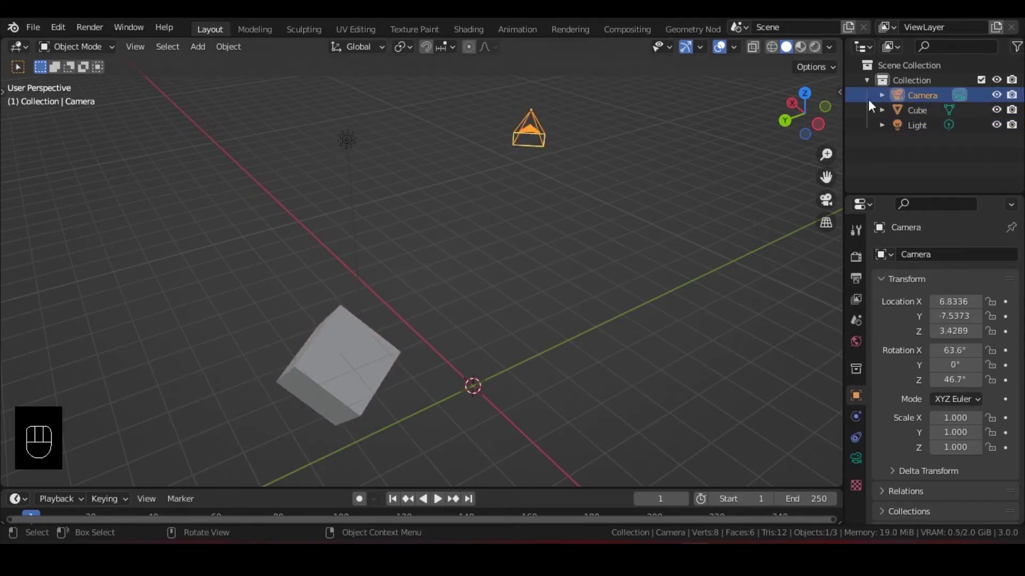
pyautogui.click(357, 143)
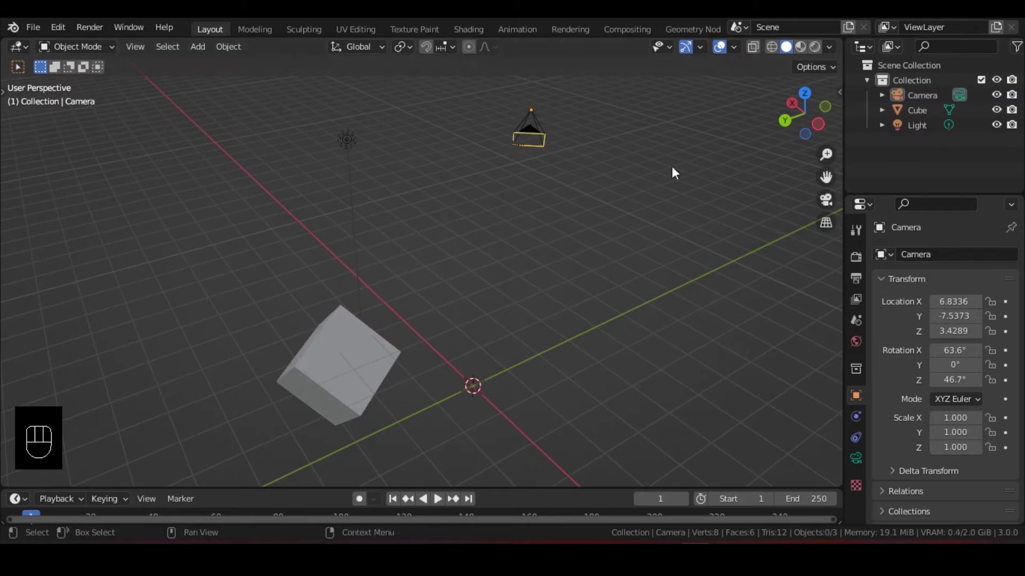
# - Select the light, the camera and the cube by name in the Outliner, and deselect everything
pyautogui.click(927, 127)
pyautogui.click(917, 95)
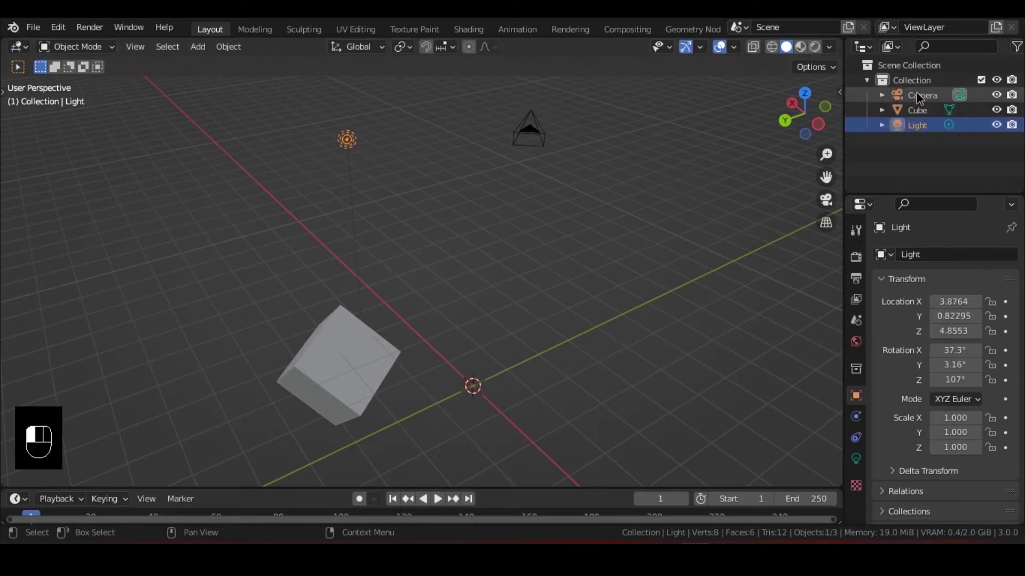
pyautogui.click(917, 110)
pyautogui.moveTo(416, 311); pyautogui.dragTo(424, 277, button='middle')
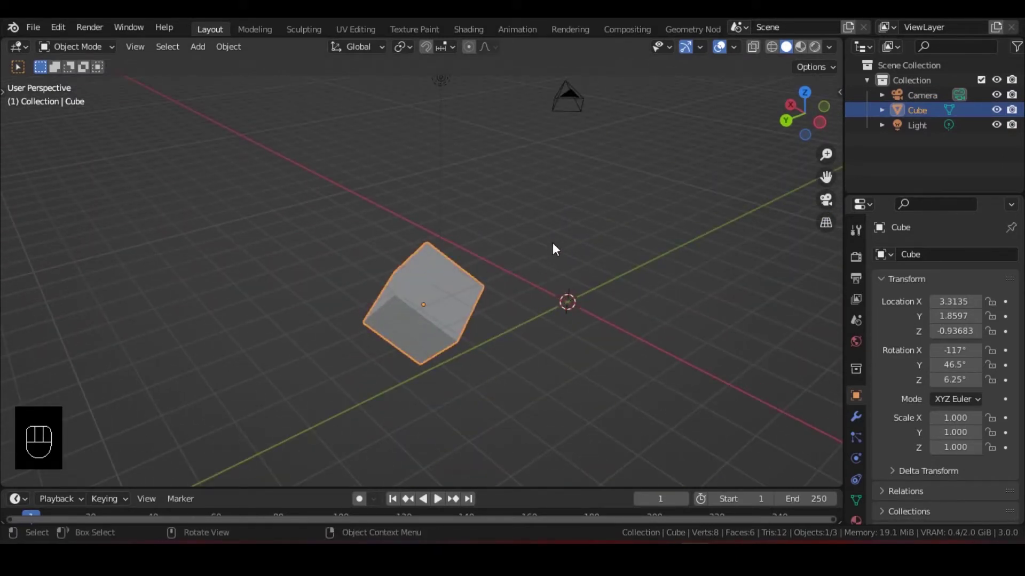
pyautogui.click(570, 239)
pyautogui.keyDown('shift'); pyautogui.moveTo(559, 224); pyautogui.dragTo(516, 275, button='middle'); pyautogui.keyUp('shift')
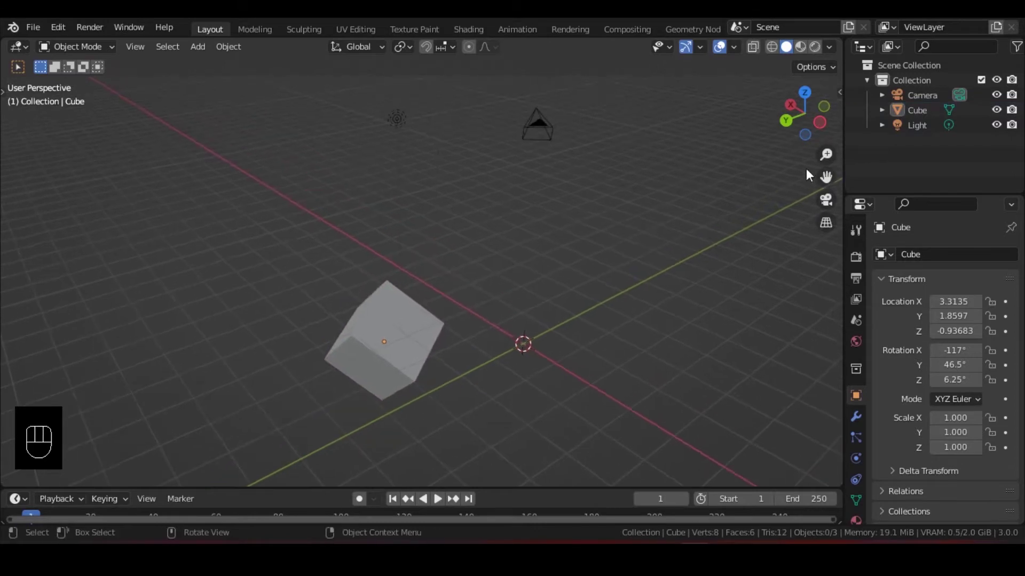
# - Rename the cube as dadu in the Outliner
pyautogui.click(917, 110)
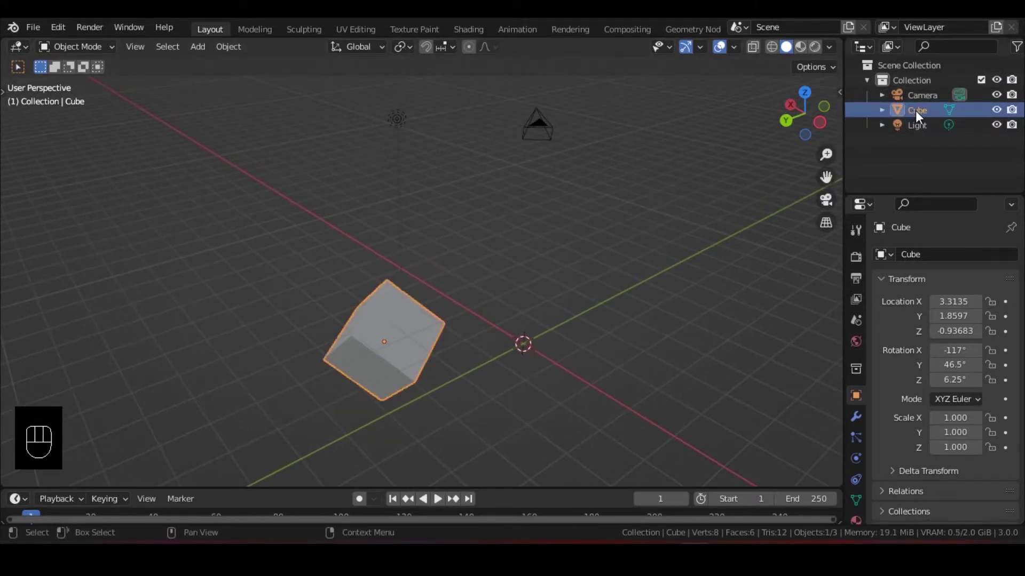
pyautogui.doubleClick(915, 110)
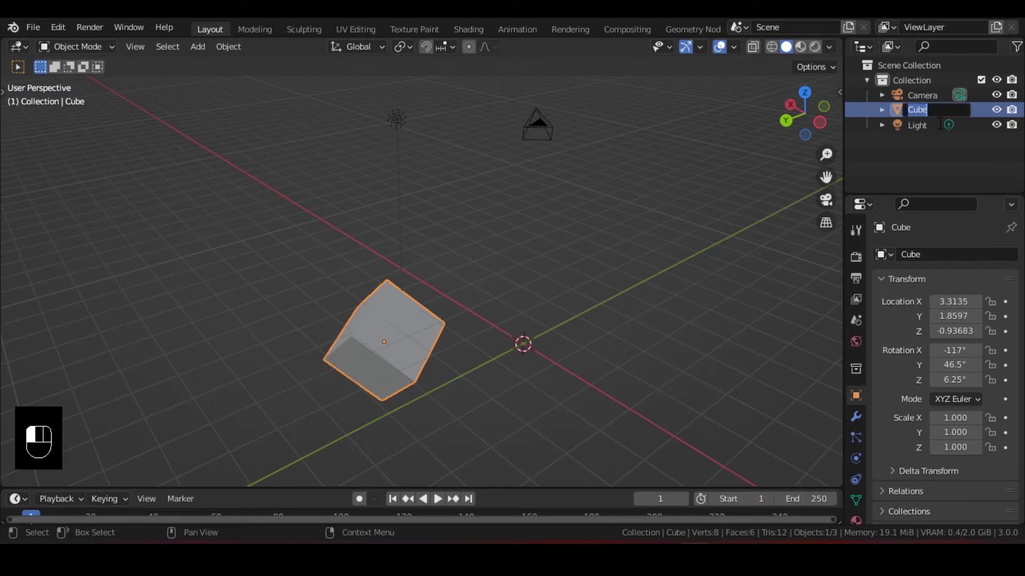
pyautogui.write('c')
pyautogui.press('Return')
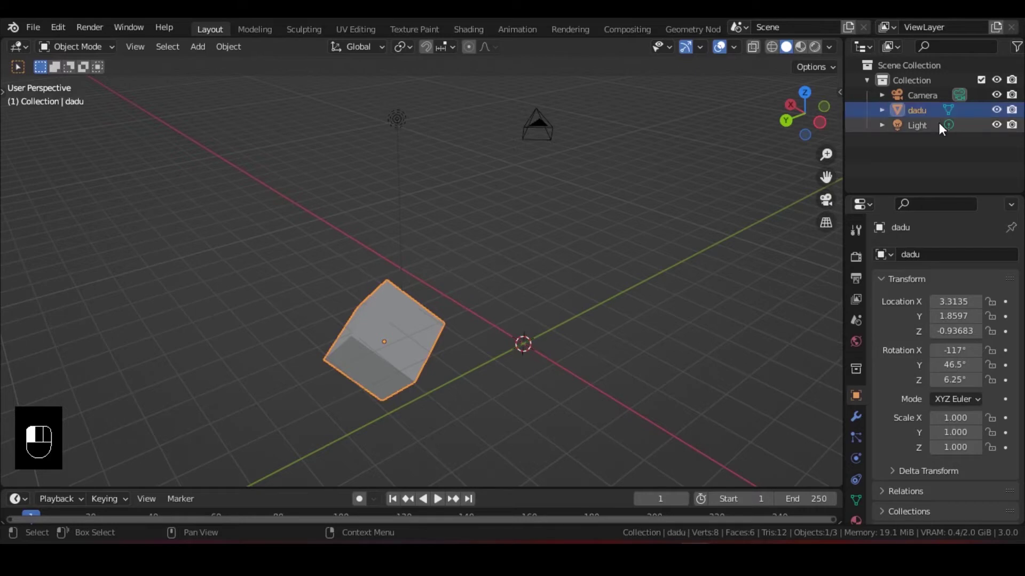
# - Box-select the camera, the dadu cube and the light, and delete them all to empty the scene
pyautogui.moveTo(681, 334); pyautogui.dragTo(601, 316, button='middle')
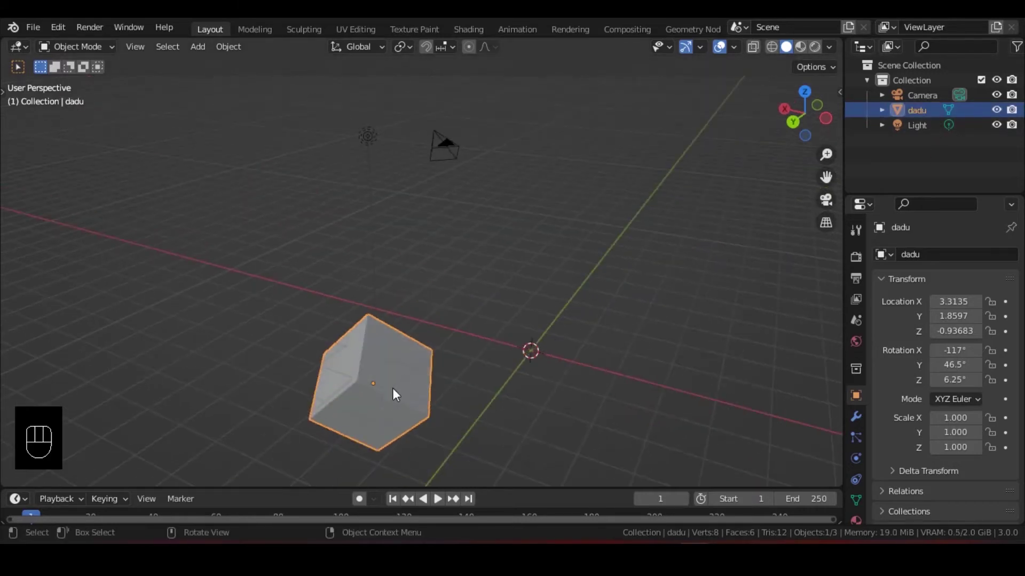
pyautogui.moveTo(550, 278); pyautogui.dragTo(592, 275, button='middle')
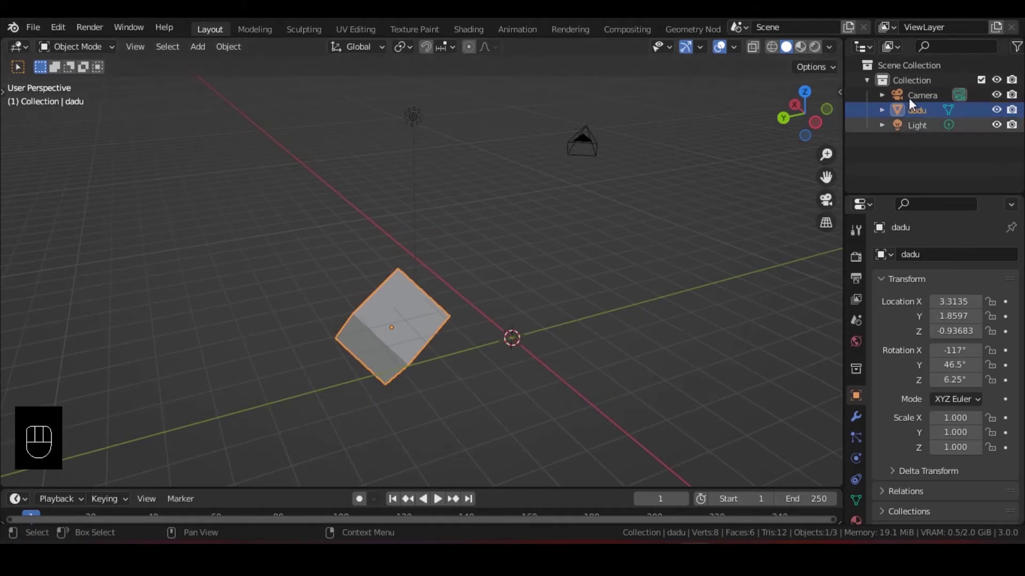
pyautogui.keyDown('shift'); pyautogui.moveTo(539, 323); pyautogui.dragTo(570, 359, button='middle'); pyautogui.keyUp('shift')
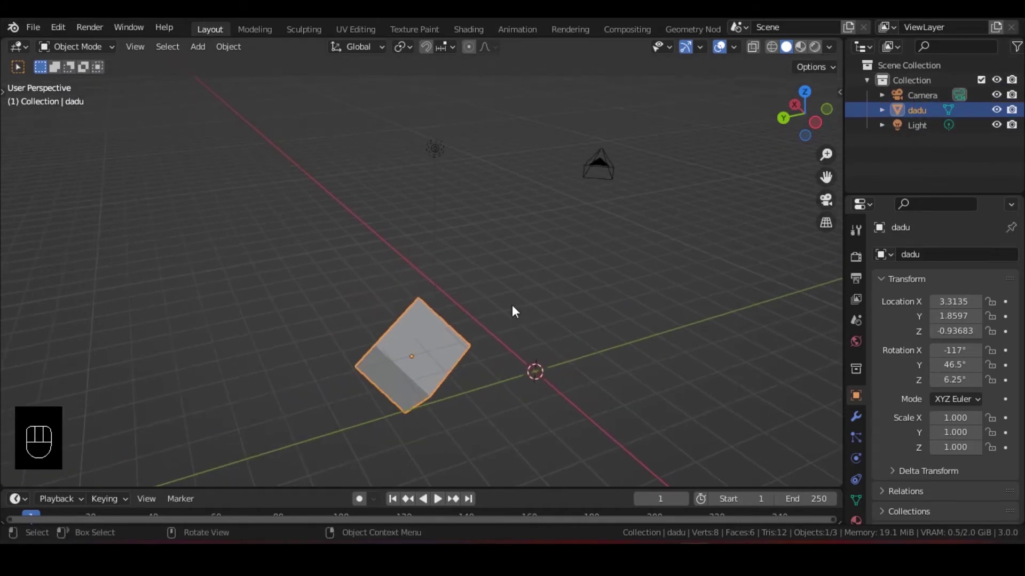
pyautogui.moveTo(461, 292); pyautogui.dragTo(515, 311, button='middle')
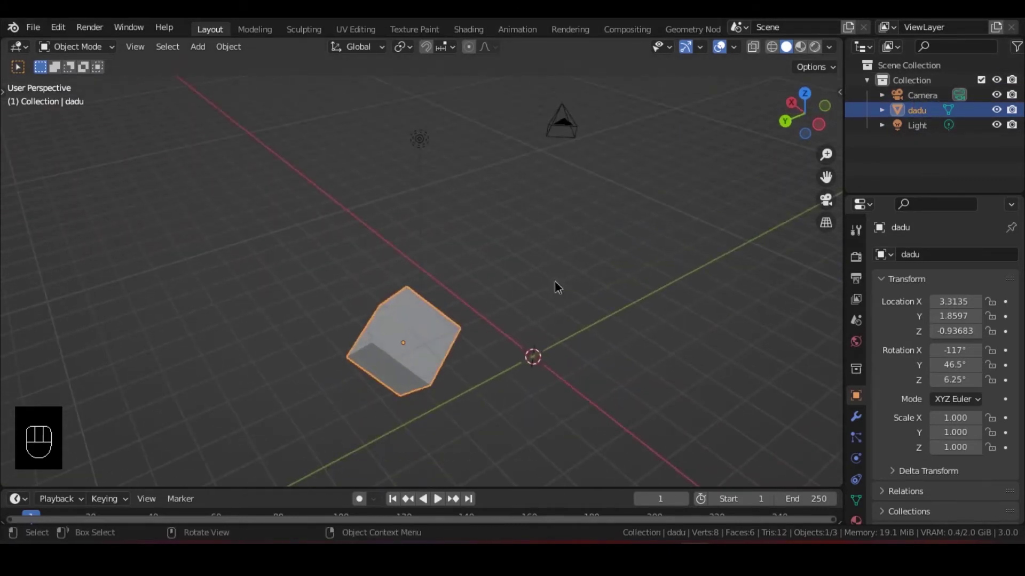
pyautogui.moveTo(555, 282); pyautogui.dragTo(577, 266, button='middle')
pyautogui.click(578, 266)
pyautogui.moveTo(640, 111); pyautogui.dragTo(243, 465)
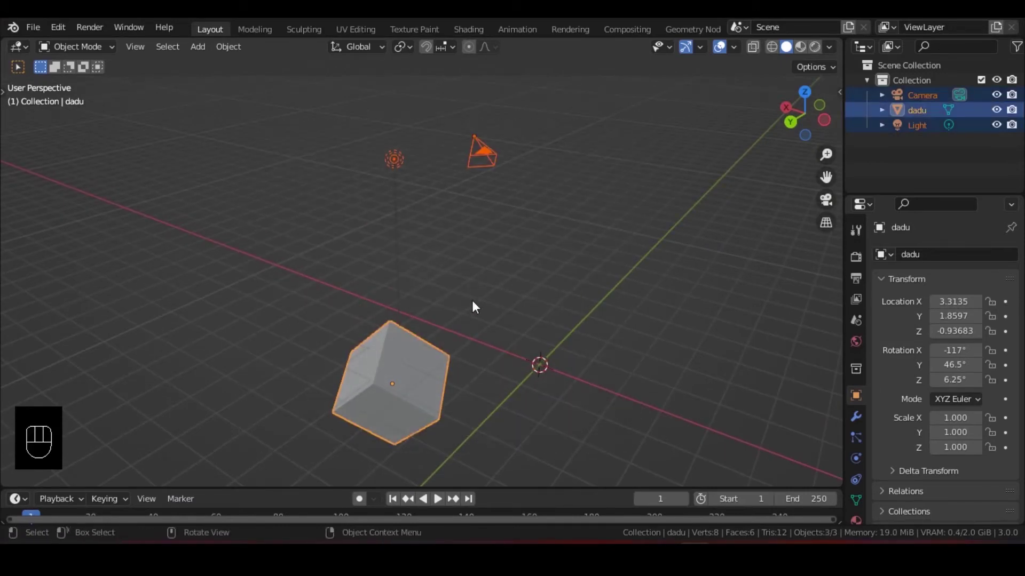
pyautogui.press('x')
pyautogui.click(472, 300)
pyautogui.moveTo(472, 300); pyautogui.dragTo(490, 284, button='middle')
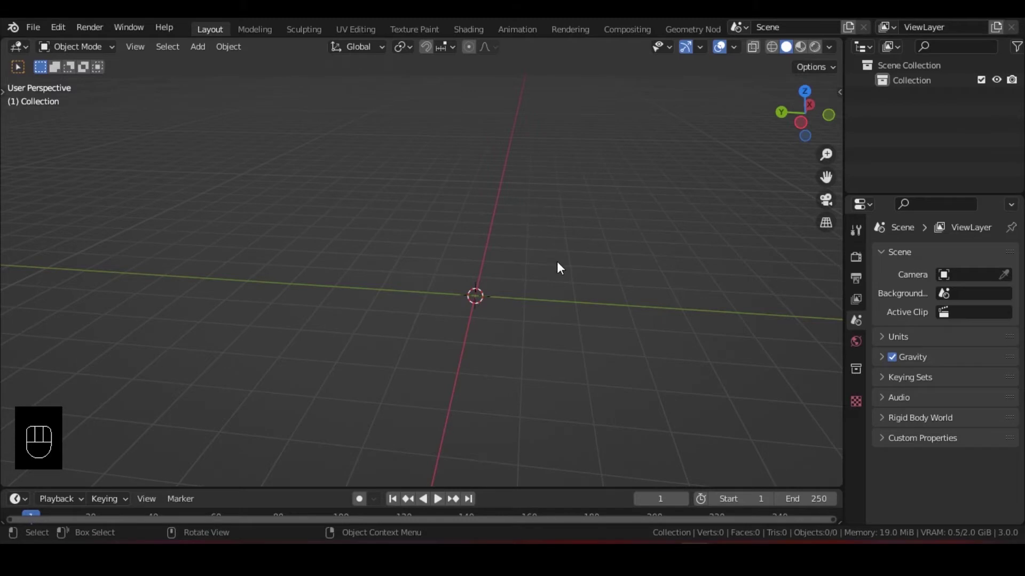
# - Add a camera to the empty scene and delete it
pyautogui.hotkey('shift', 'a')
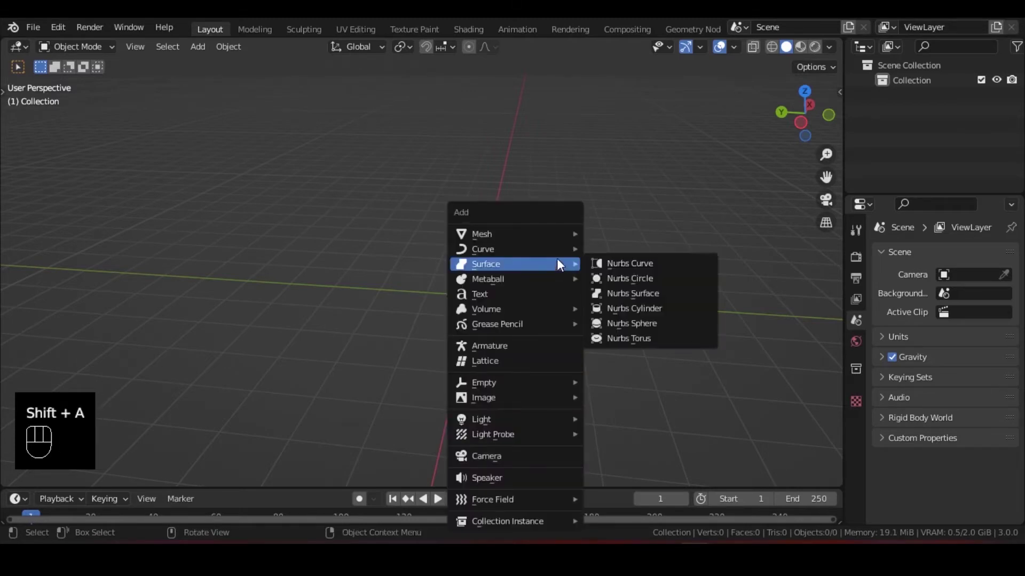
pyautogui.moveTo(474, 234)
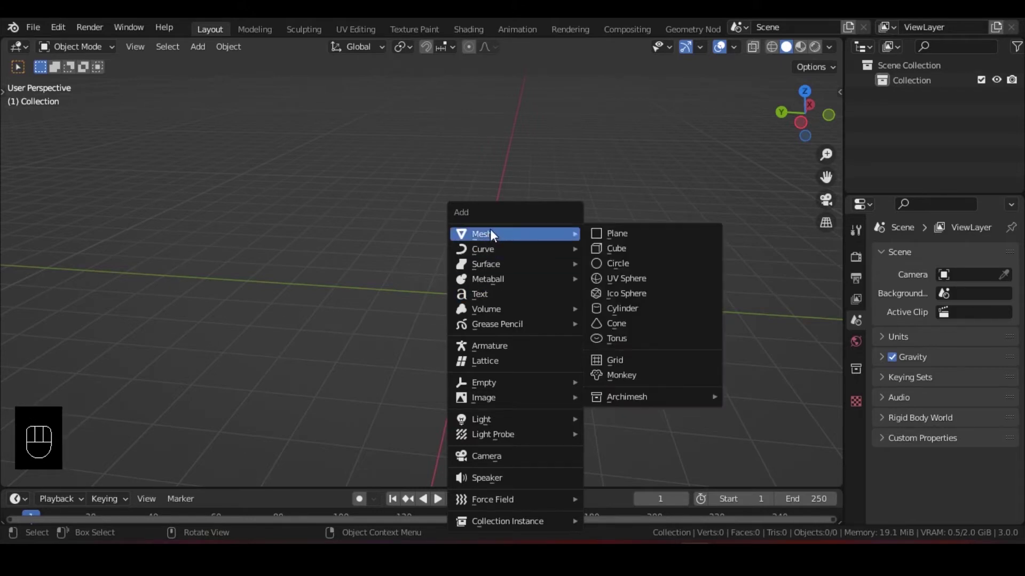
pyautogui.moveTo(507, 251)
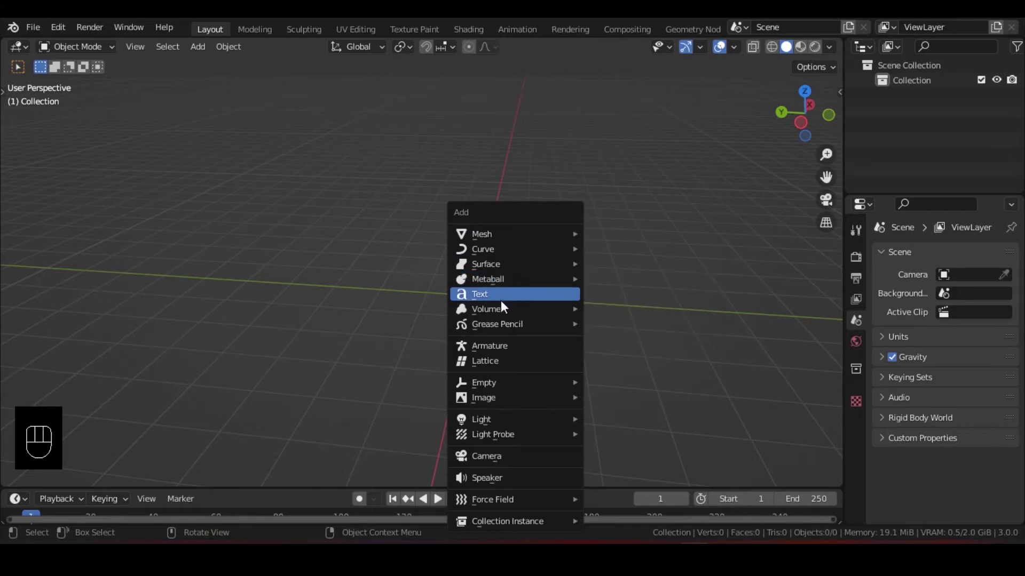
pyautogui.moveTo(503, 309)
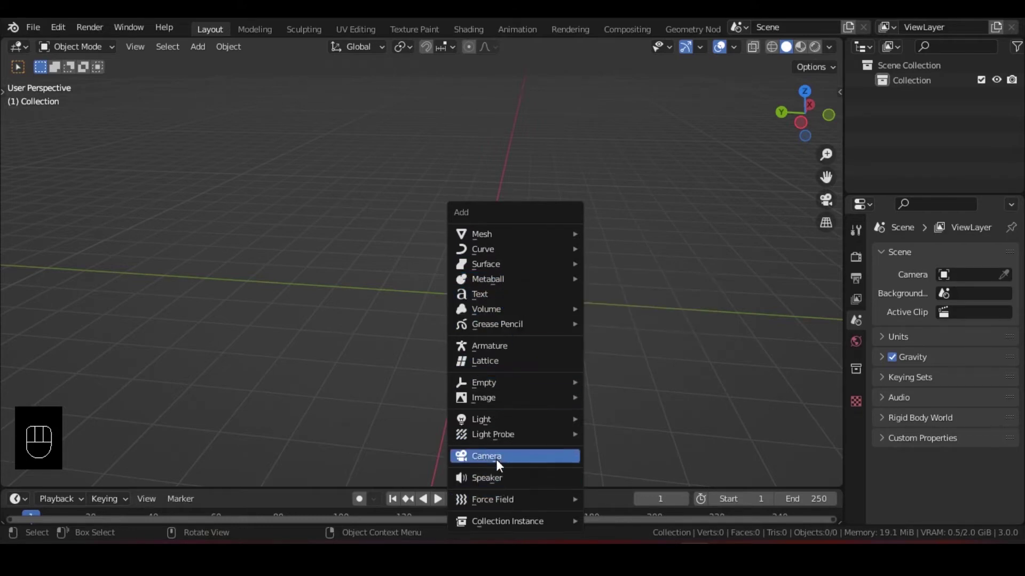
pyautogui.click(496, 457)
pyautogui.moveTo(508, 282); pyautogui.dragTo(529, 251, button='middle')
pyautogui.press('x')
pyautogui.click(529, 249)
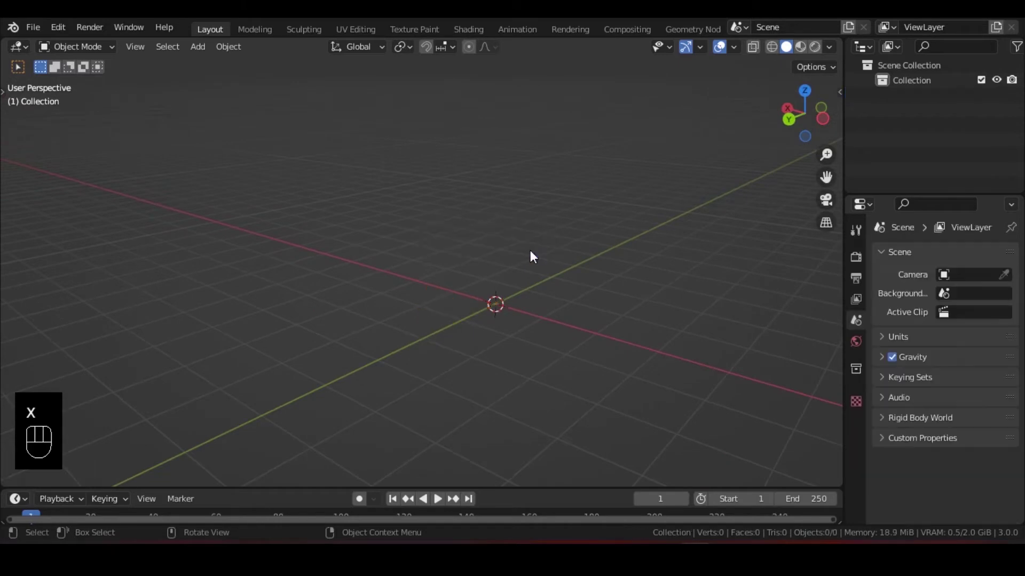
# - Add a point light, move it above the origin to about Z 2.84 m, and delete it
pyautogui.hotkey('shift', 'a')
pyautogui.moveTo(499, 243)
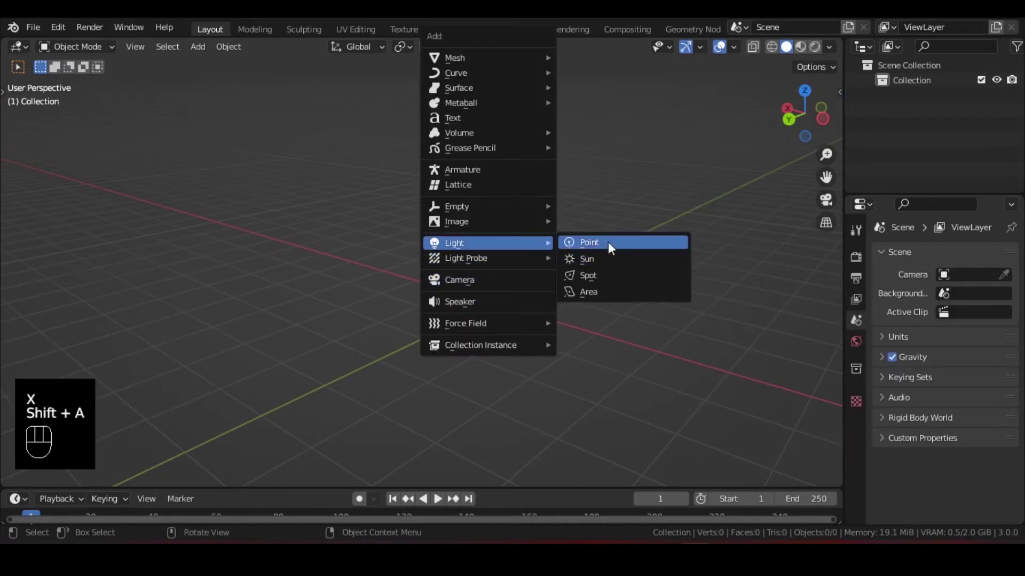
pyautogui.click(608, 244)
pyautogui.press('g')
pyautogui.click(559, 124)
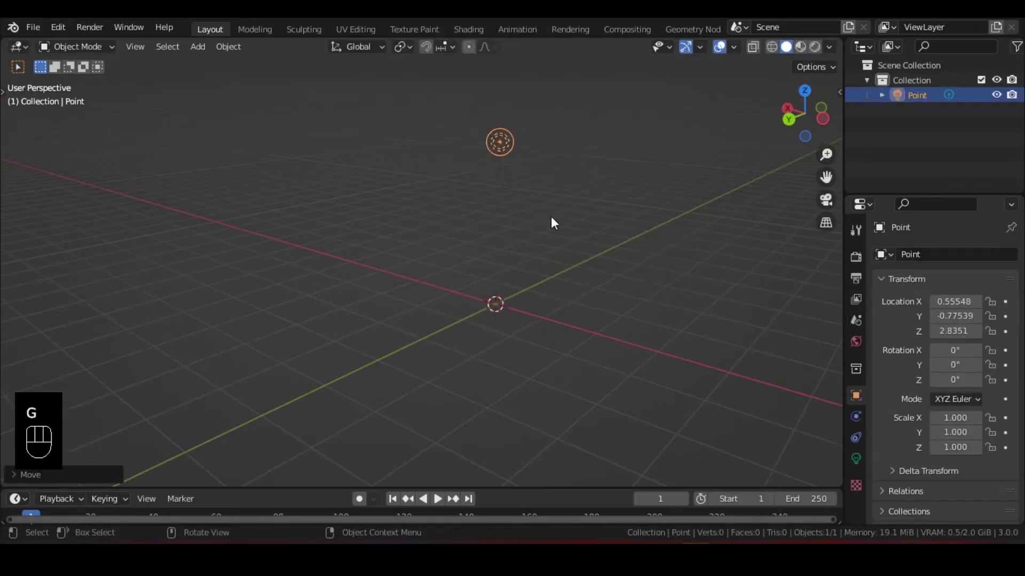
pyautogui.press('x')
pyautogui.click(549, 227)
# - Add a plane mesh, scale it up to about 3.64, and delete it
pyautogui.hotkey('shift', 'a')
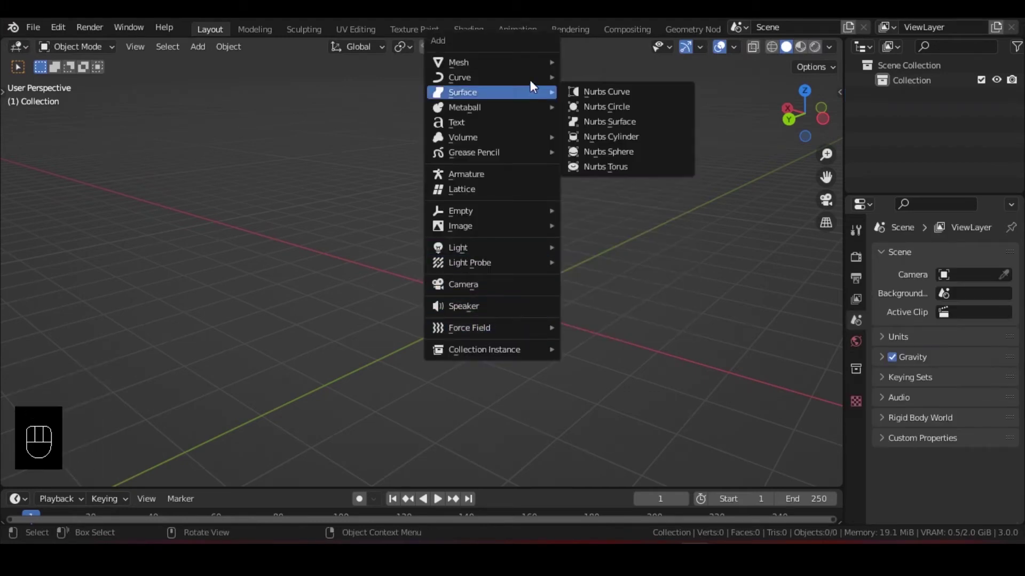
pyautogui.moveTo(521, 63)
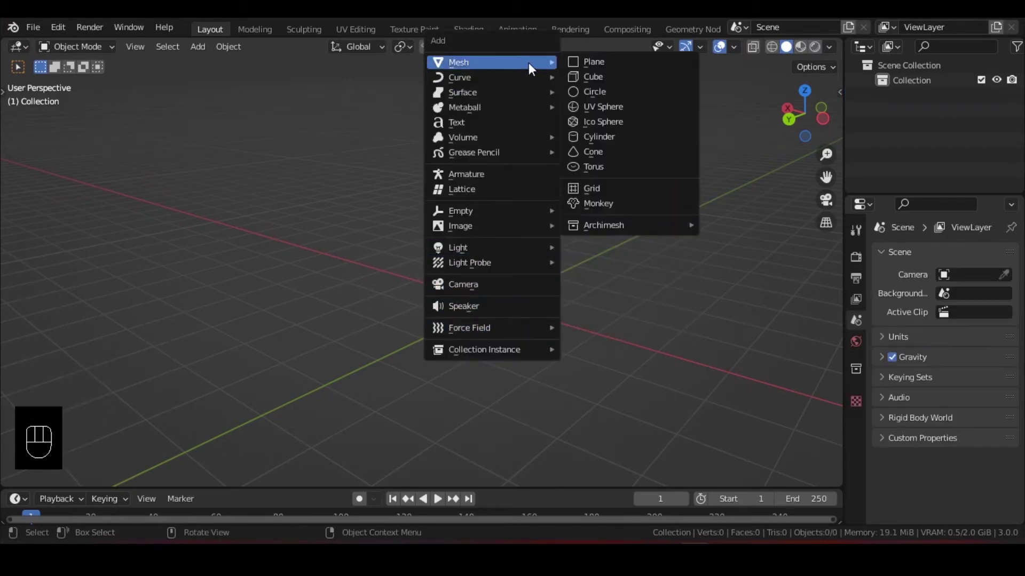
pyautogui.click(595, 63)
pyautogui.moveTo(470, 246); pyautogui.dragTo(491, 264, button='middle')
pyautogui.scroll(3, 482, 315)
pyautogui.press('s')
pyautogui.click(652, 346)
pyautogui.scroll(-5, 501, 322)
pyautogui.press('x')
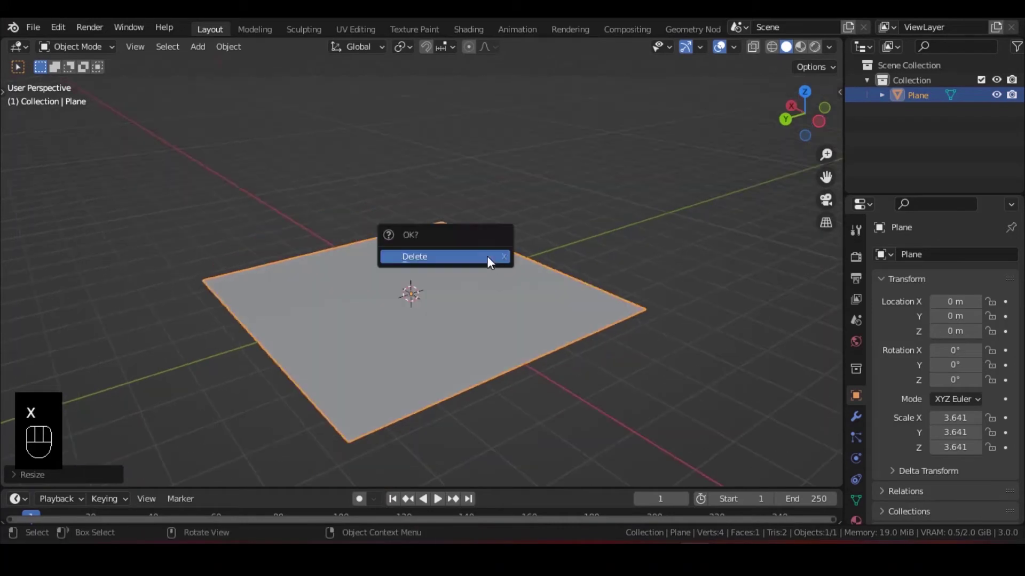
pyautogui.click(488, 258)
# - Add a cube mesh and move it to about X 6.8, Y 6.05, Z 0.87
pyautogui.hotkey('shift', 'a')
pyautogui.moveTo(464, 232)
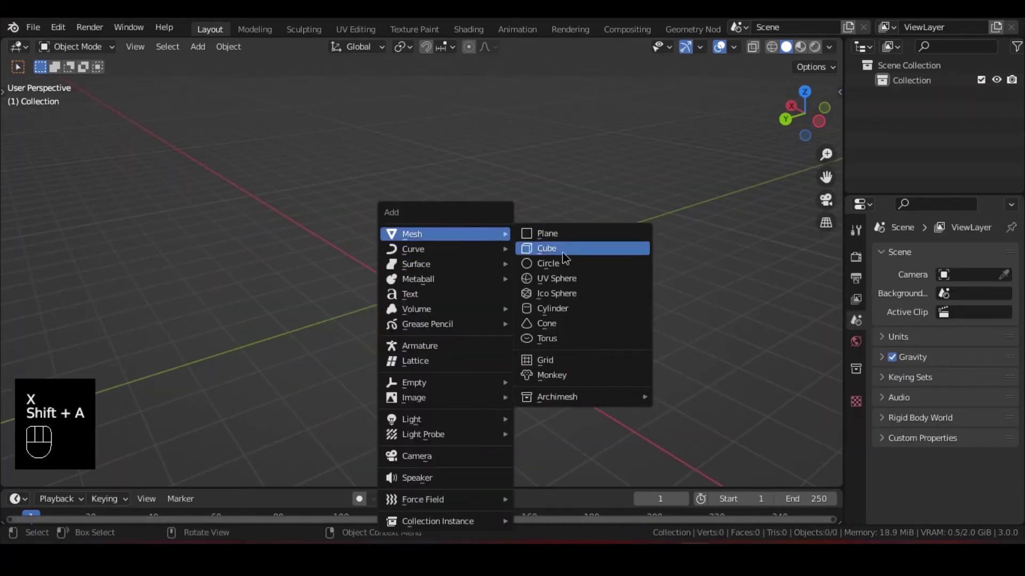
pyautogui.click(562, 251)
pyautogui.moveTo(525, 256); pyautogui.dragTo(543, 277, button='middle')
pyautogui.keyDown('shift'); pyautogui.moveTo(543, 277); pyautogui.dragTo(630, 278, button='middle'); pyautogui.keyUp('shift')
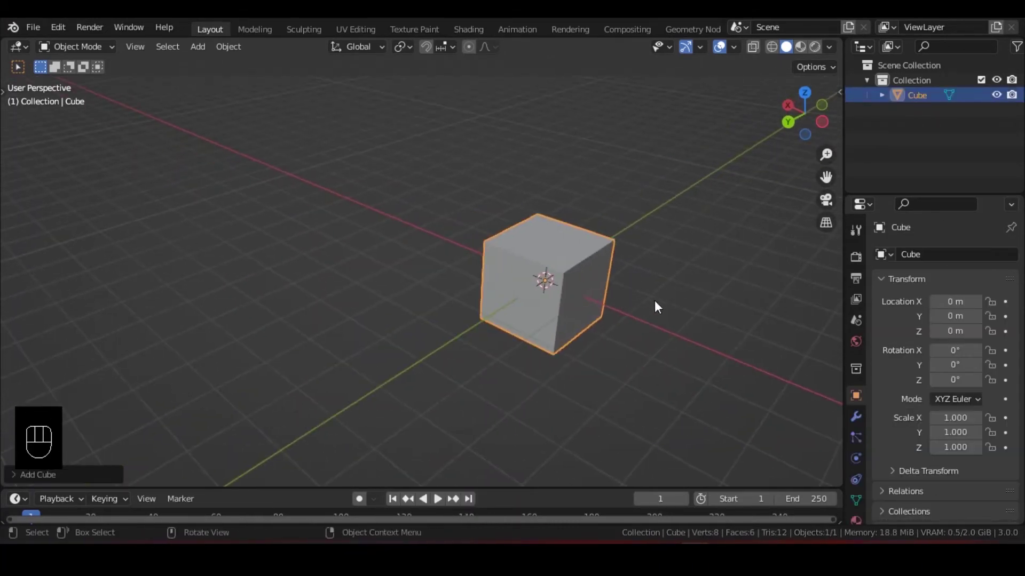
pyautogui.press('g')
pyautogui.click(366, 286)
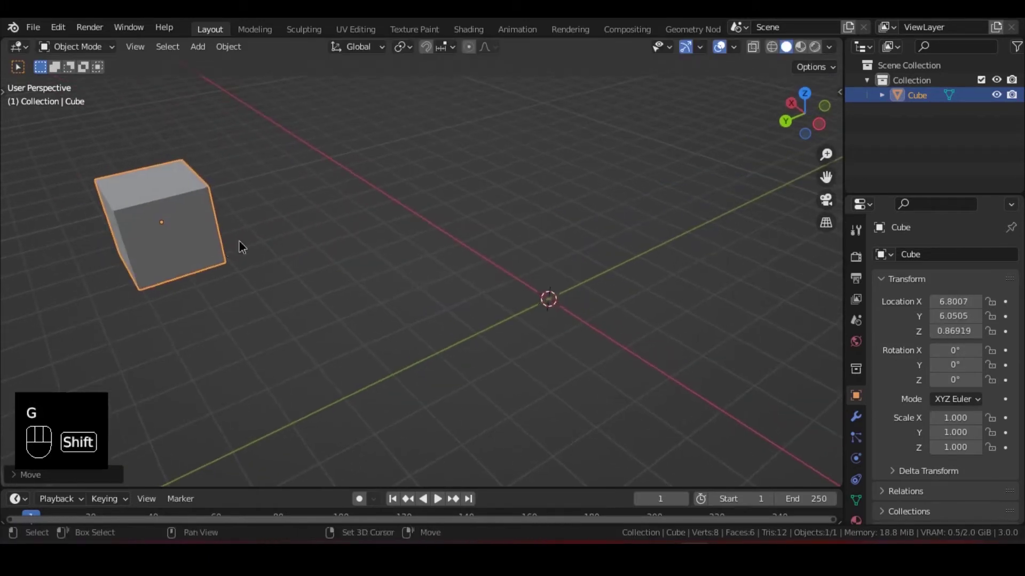
# - Add a plane mesh and move it beside the cube to about X 7.29, Y 9.27, Z 0.95
pyautogui.keyDown('shift'); pyautogui.moveTo(240, 247); pyautogui.dragTo(419, 213, button='middle'); pyautogui.keyUp('shift')
pyautogui.hotkey('shift', 'a')
pyautogui.moveTo(421, 234)
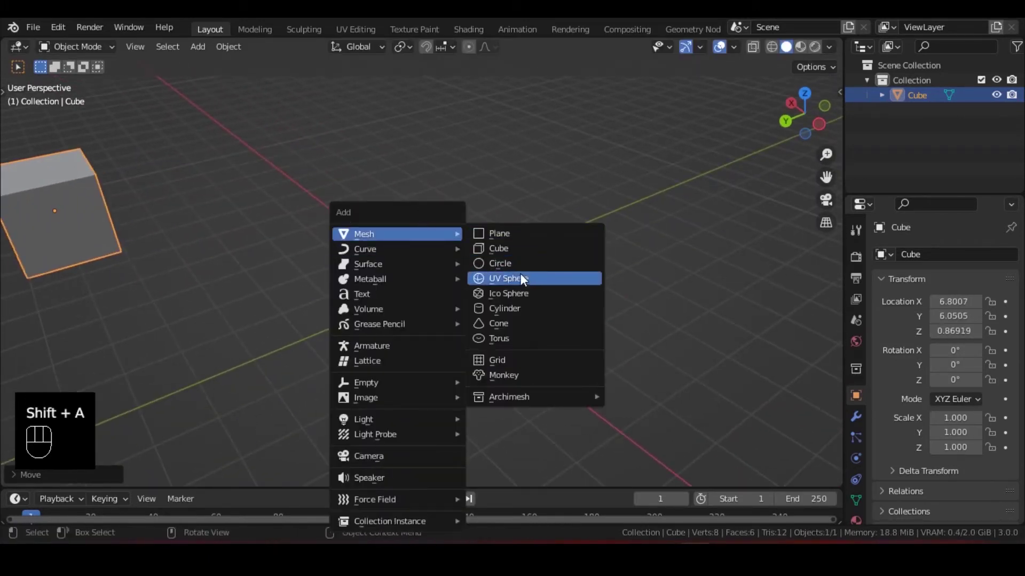
pyautogui.click(533, 233)
pyautogui.keyDown('shift'); pyautogui.moveTo(529, 256); pyautogui.dragTo(582, 283, button='middle'); pyautogui.keyUp('shift')
pyautogui.press('g')
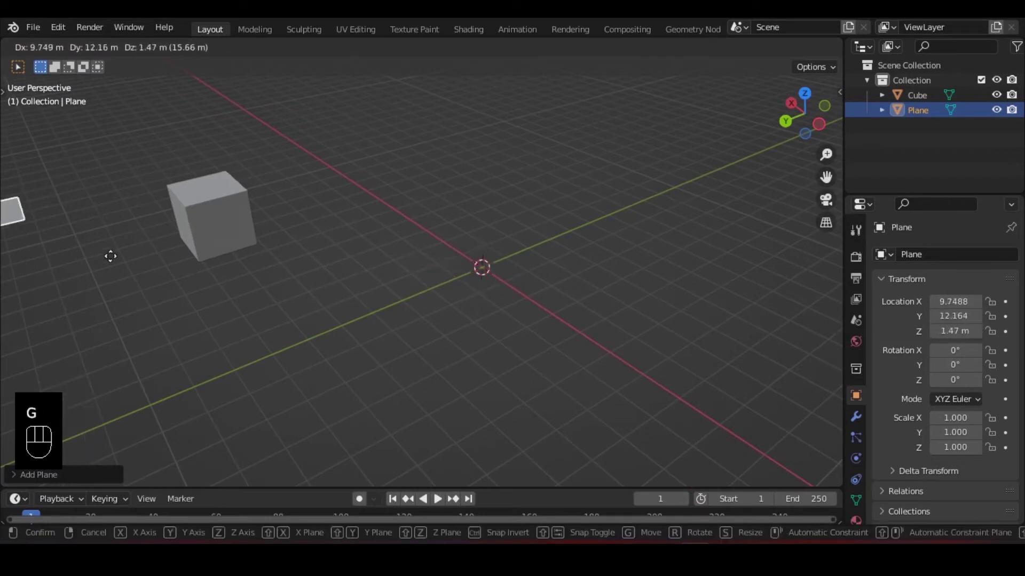
pyautogui.click(206, 257)
# - Add a circle mesh and move it to about X 3.41, Y 4.29, Z 0.48
pyautogui.keyDown('shift'); pyautogui.moveTo(206, 257); pyautogui.dragTo(435, 259, button='middle'); pyautogui.keyUp('shift')
pyautogui.hotkey('shift', 'a')
pyautogui.moveTo(458, 231)
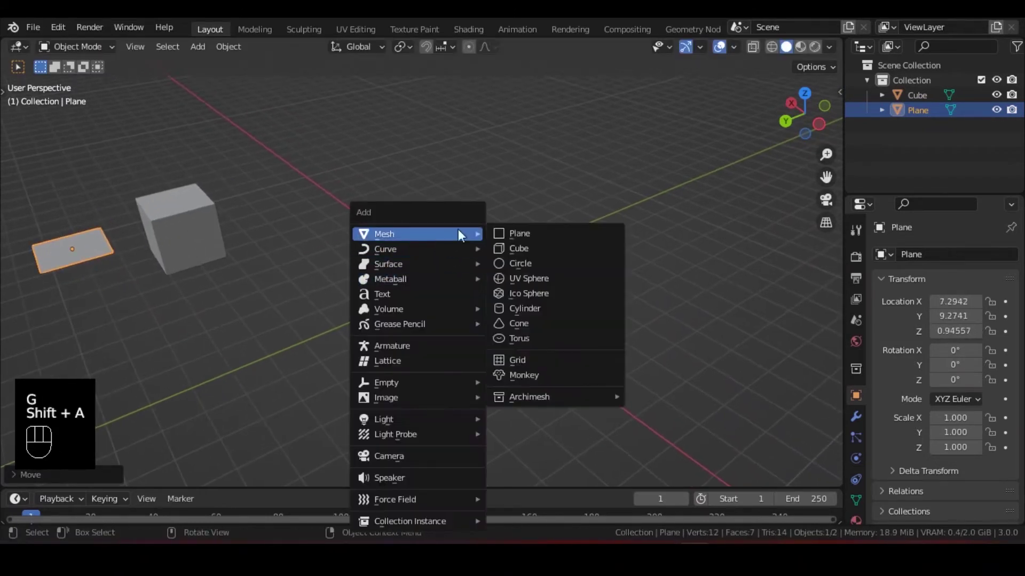
pyautogui.click(539, 254)
pyautogui.press('g')
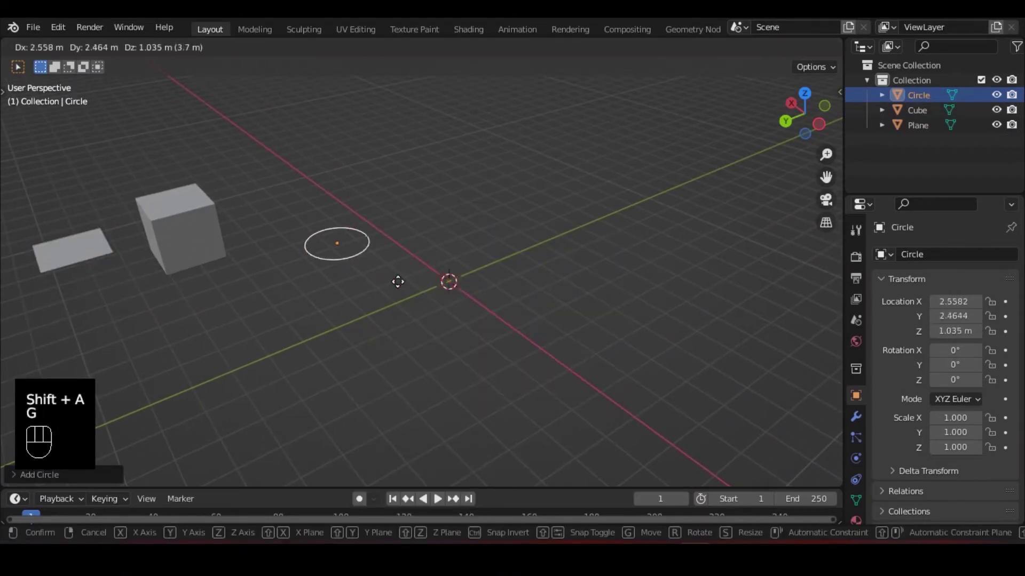
pyautogui.click(371, 294)
# - Add a UV sphere and move it to about X 2.09, Y 1.5, Z -0.04
pyautogui.moveTo(371, 294); pyautogui.dragTo(409, 298, button='middle')
pyautogui.hotkey('shift', 'a')
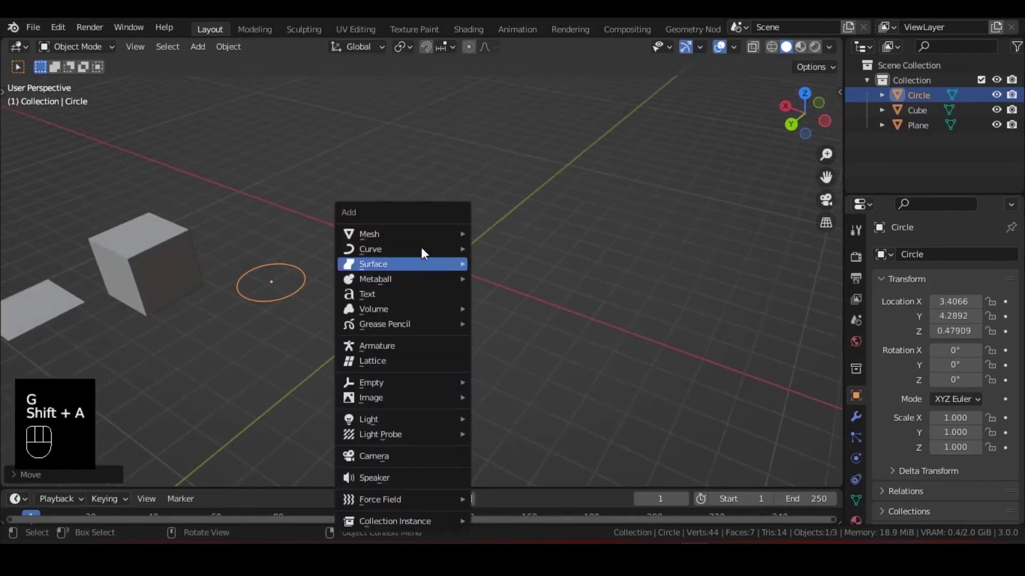
pyautogui.moveTo(418, 235)
pyautogui.click(508, 279)
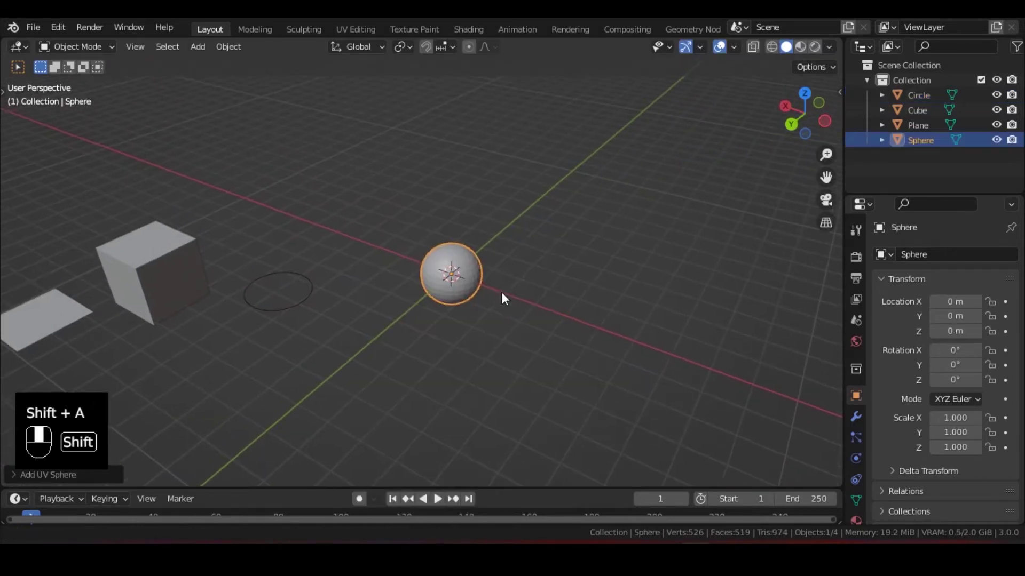
pyautogui.press('g')
pyautogui.click(451, 278)
# - Add an ico sphere at the world origin, next to the UV sphere
pyautogui.hotkey('shift', 'a')
pyautogui.moveTo(465, 233)
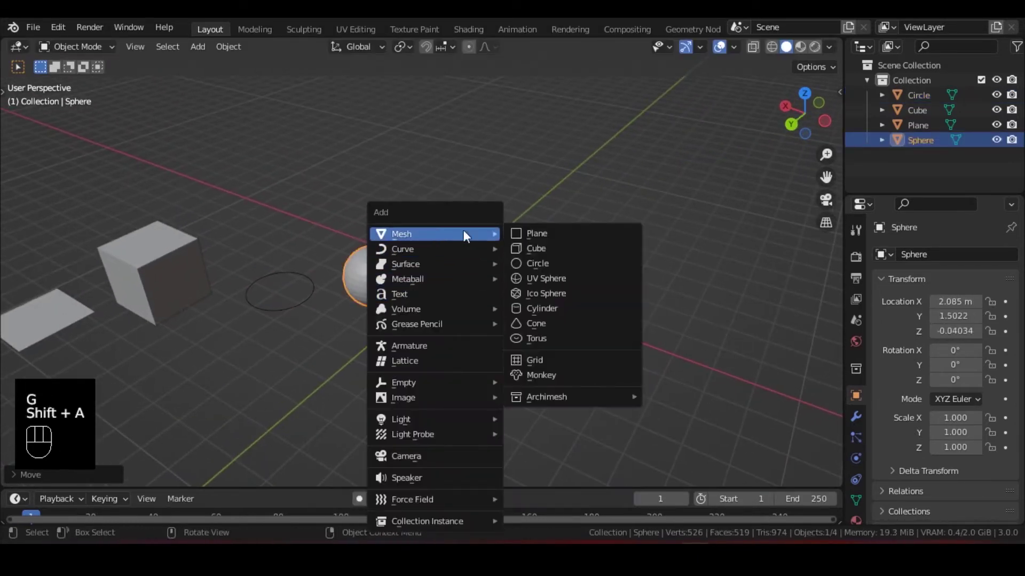
pyautogui.click(543, 292)
pyautogui.scroll(1, 541, 292)
pyautogui.keyDown('shift'); pyautogui.moveTo(541, 292); pyautogui.dragTo(373, 241, button='middle'); pyautogui.keyUp('shift')
pyautogui.scroll(2, 385, 231)
pyautogui.scroll(-2, 385, 230)
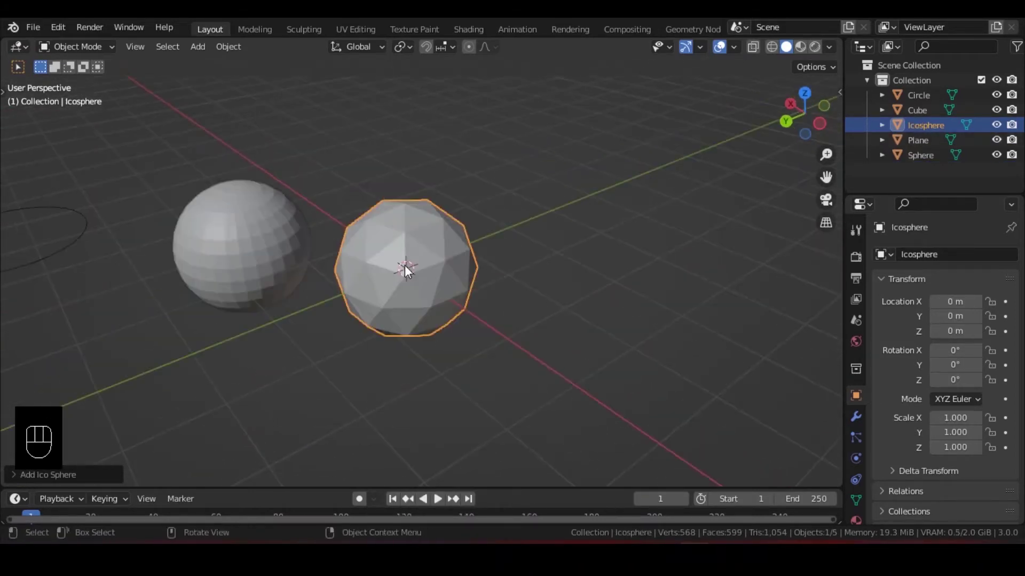
# - Compare the face structure of the ico sphere and the UV sphere up close
pyautogui.keyDown('shift'); pyautogui.moveTo(407, 270); pyautogui.dragTo(428, 284, button='middle'); pyautogui.keyUp('shift')
pyautogui.scroll(3, 437, 273)
pyautogui.scroll(2, 438, 273)
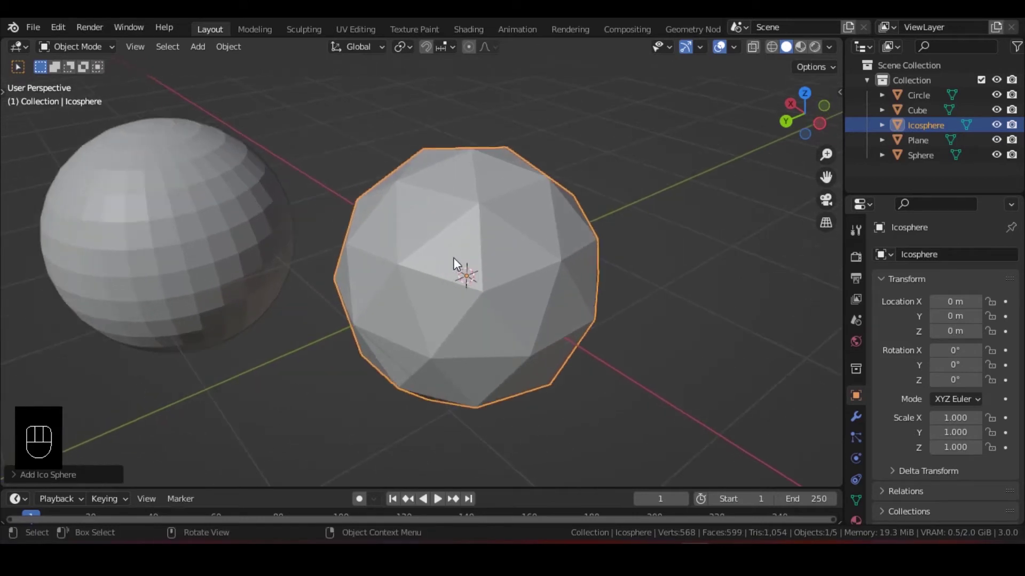
pyautogui.keyDown('shift'); pyautogui.moveTo(412, 249); pyautogui.dragTo(338, 240, button='middle'); pyautogui.keyUp('shift')
pyautogui.click(377, 261)
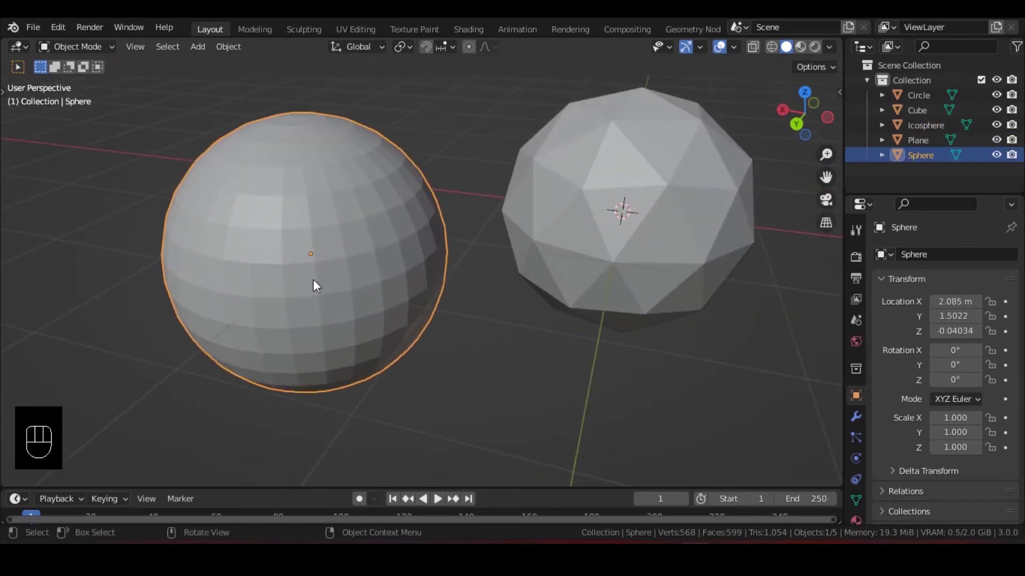
pyautogui.keyDown('shift'); pyautogui.moveTo(443, 262); pyautogui.dragTo(200, 284, button='middle'); pyautogui.keyUp('shift')
pyautogui.moveTo(443, 265); pyautogui.dragTo(554, 230, button='middle')
pyautogui.scroll(-3, 344, 286)
# - Add a cylinder mesh and move it to about X -2.92, Y -1.99, Z 0.1
pyautogui.hotkey('shift', 'a')
pyautogui.moveTo(408, 232)
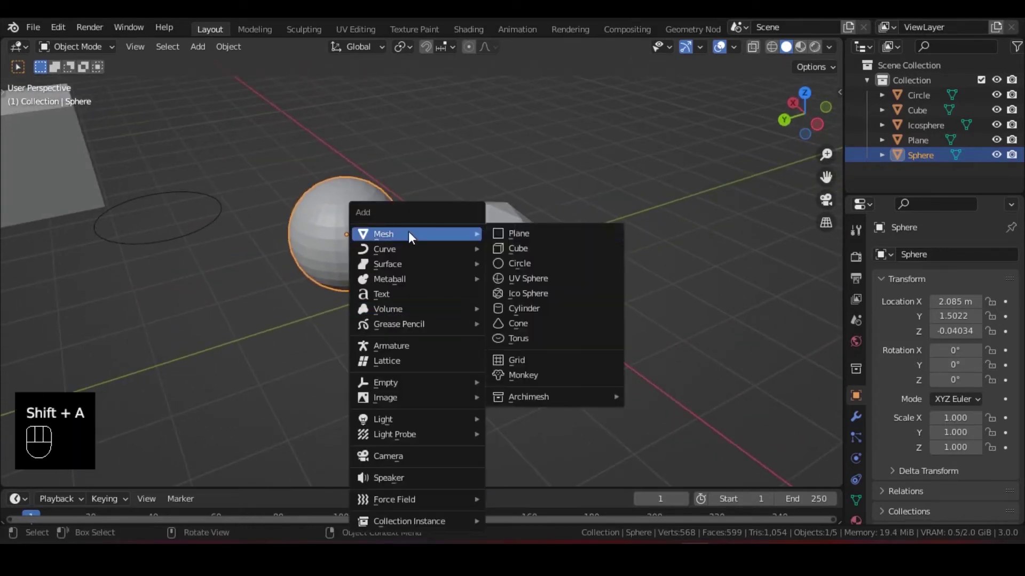
pyautogui.click(534, 308)
pyautogui.scroll(-2, 531, 316)
pyautogui.moveTo(530, 316); pyautogui.dragTo(446, 275, button='middle')
pyautogui.click(456, 276)
pyautogui.scroll(2, 446, 275)
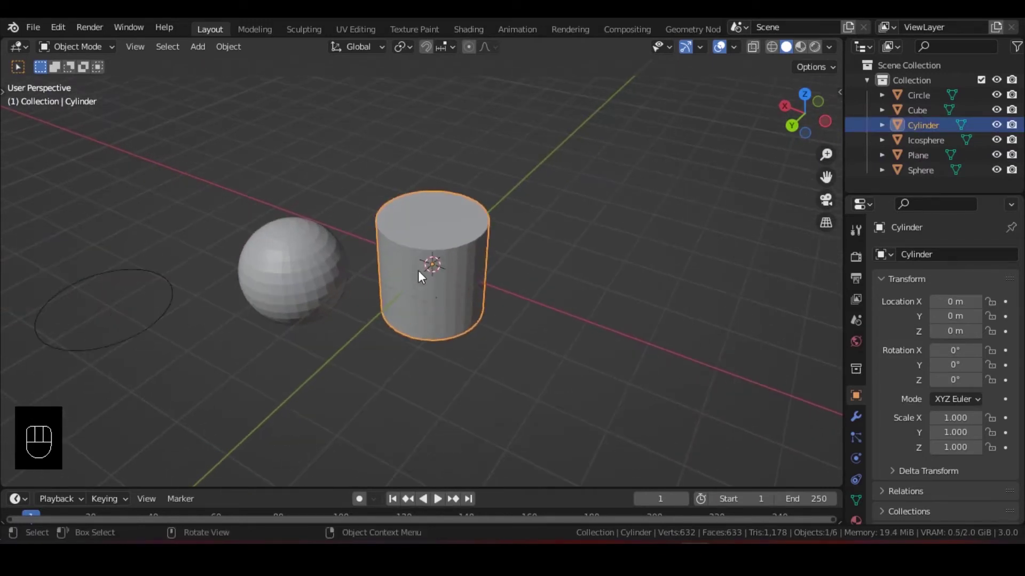
pyautogui.scroll(-2, 417, 270)
pyautogui.press('g')
pyautogui.click(567, 283)
# - Add a cone mesh and move it beyond the cylinder to about X -6.15, Y -5.66, Z -0.47
pyautogui.moveTo(521, 288); pyautogui.dragTo(463, 264, button='middle')
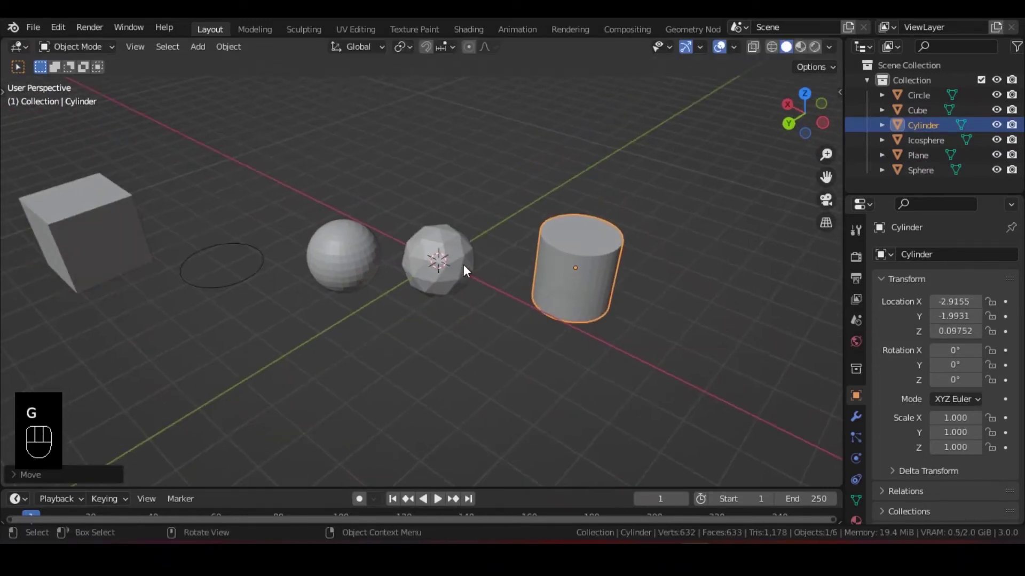
pyautogui.click(465, 267)
pyautogui.hotkey('shift', 'a')
pyautogui.moveTo(427, 235)
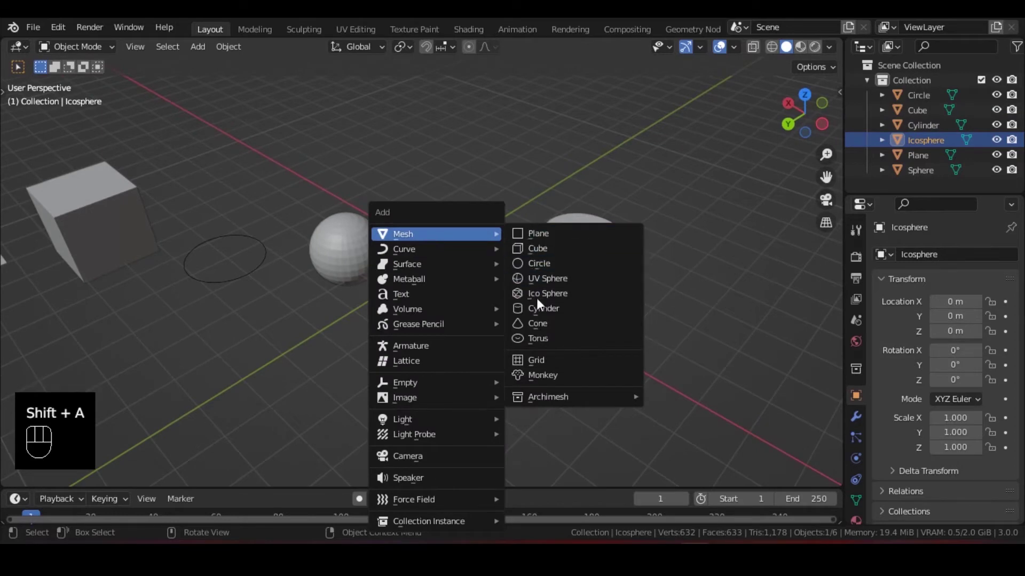
pyautogui.click(539, 324)
pyautogui.keyDown('shift'); pyautogui.moveTo(539, 323); pyautogui.dragTo(505, 262, button='middle'); pyautogui.keyUp('shift')
pyautogui.scroll(-2, 414, 270)
pyautogui.press('g')
pyautogui.click(625, 299)
# - Add a torus mesh and move it beyond the cone to about X -8.87, Y -7.36, Z -1.41
pyautogui.scroll(2, 504, 262)
pyautogui.hotkey('shift', 'a')
pyautogui.moveTo(408, 236)
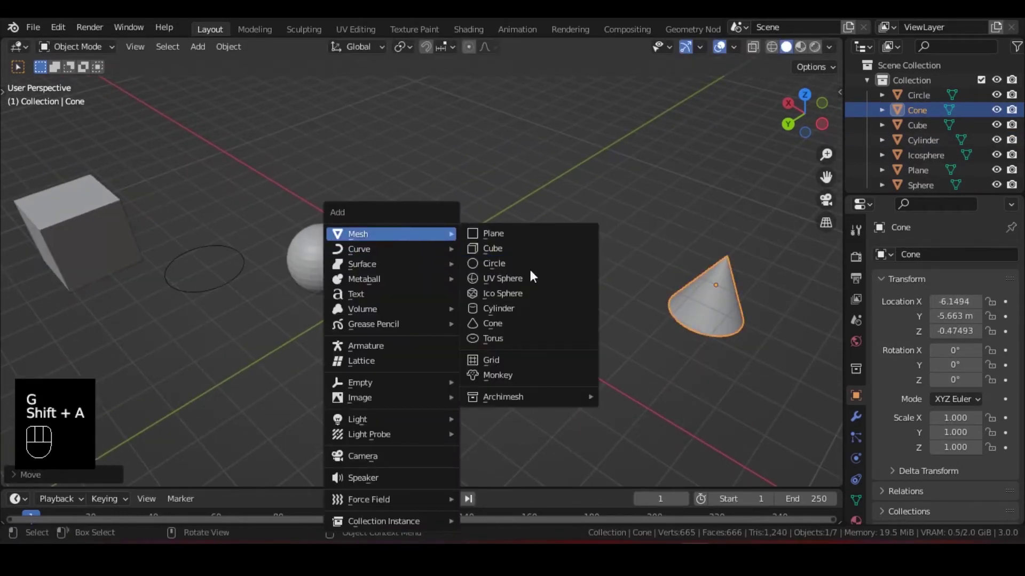
pyautogui.click(516, 334)
pyautogui.scroll(-2, 466, 297)
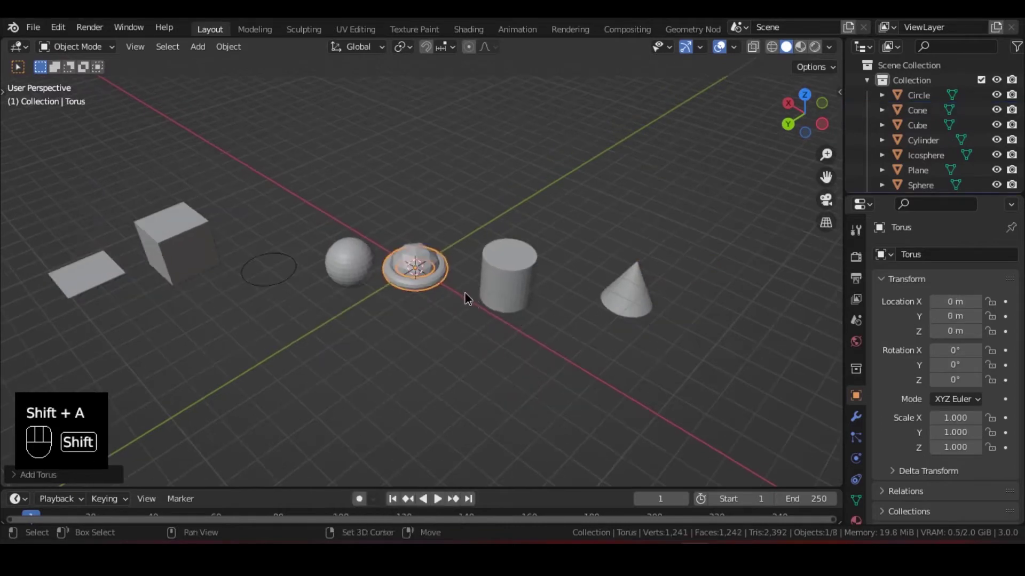
pyautogui.keyDown('shift'); pyautogui.moveTo(466, 286); pyautogui.dragTo(397, 263, button='middle'); pyautogui.keyUp('shift')
pyautogui.press('g')
pyautogui.click(695, 303)
# - Add a monkey mesh and move it to about X -5.05, Y -5.29, Z 0.19
pyautogui.hotkey('shift', 'a')
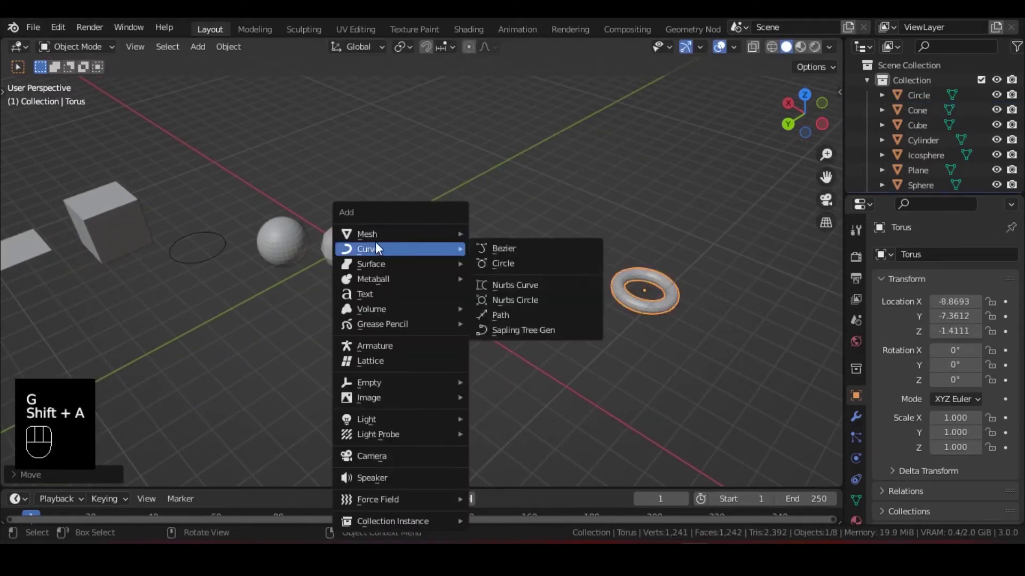
pyautogui.moveTo(406, 235)
pyautogui.click(530, 375)
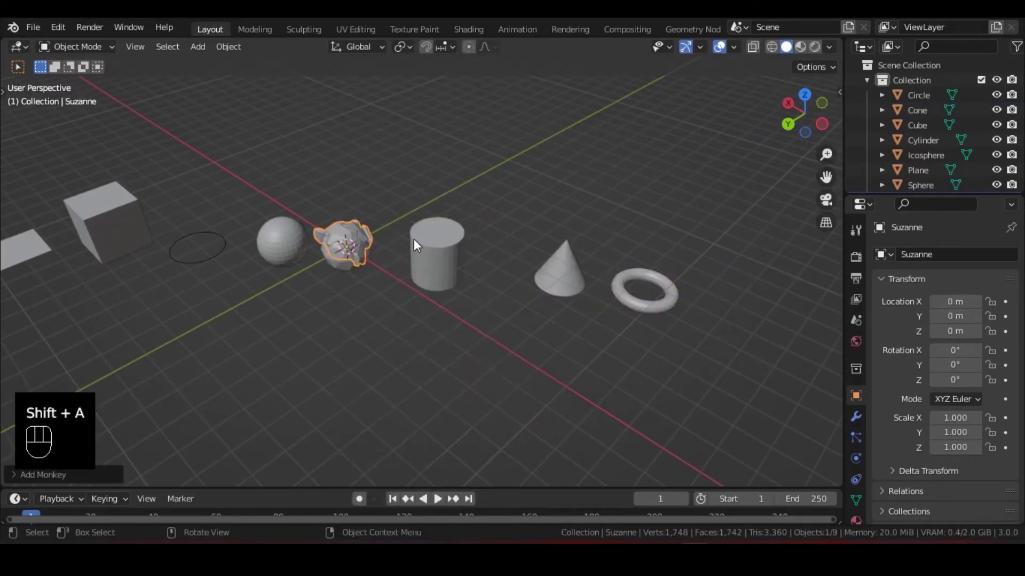
pyautogui.scroll(2, 414, 239)
pyautogui.press('g')
pyautogui.click(690, 256)
# - Scale the monkey up to about 1.131 and rotate it around the Z axis to about -107°
pyautogui.moveTo(689, 256); pyautogui.dragTo(585, 214, button='middle')
pyautogui.scroll(-3, 643, 284)
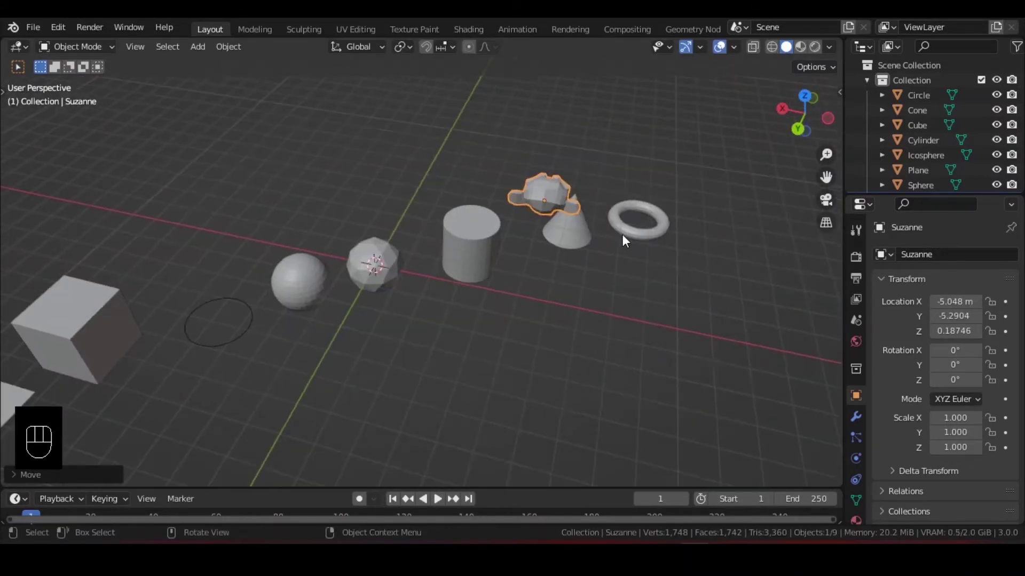
pyautogui.press('s')
pyautogui.click(629, 246)
pyautogui.press('r')
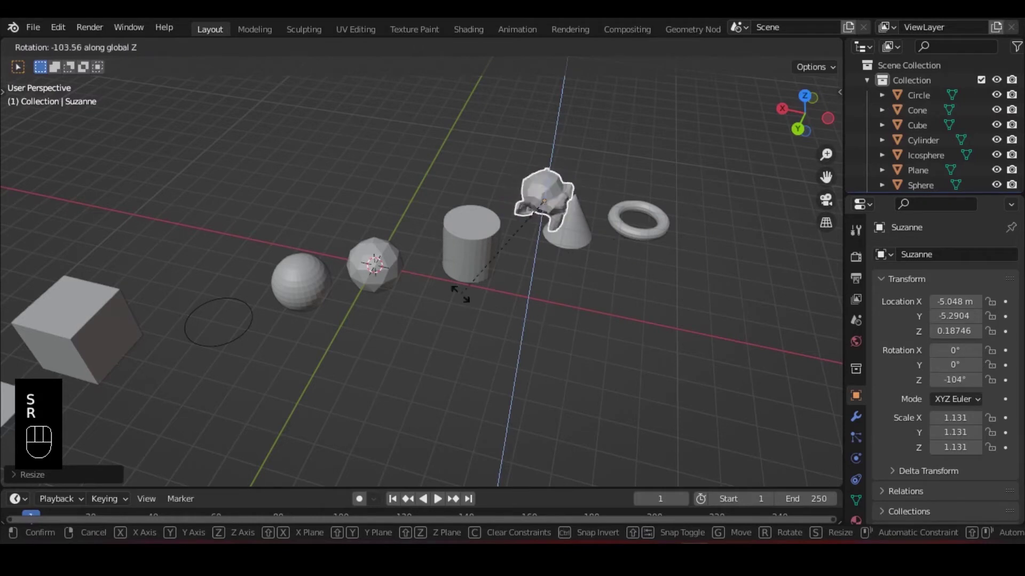
pyautogui.click(470, 242)
# - Select all the mesh objects in the scene and delete them
pyautogui.moveTo(470, 241); pyautogui.dragTo(697, 195, button='middle')
pyautogui.keyDown('shift'); pyautogui.moveTo(751, 146); pyautogui.dragTo(80, 275); pyautogui.keyUp('shift')
pyautogui.keyDown('shift'); pyautogui.moveTo(316, 312); pyautogui.dragTo(374, 333, button='middle'); pyautogui.keyUp('shift')
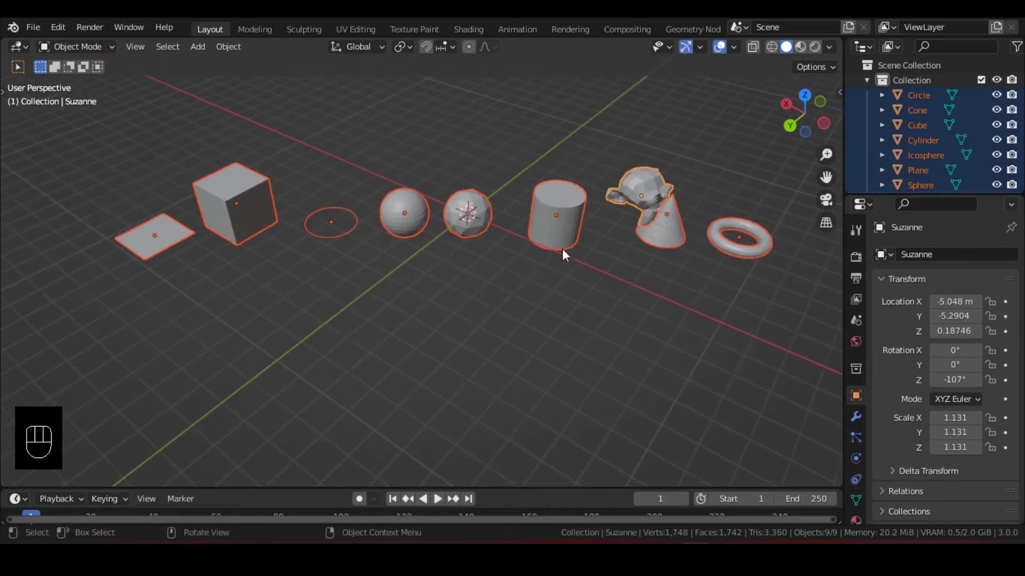
pyautogui.press('x')
pyautogui.click(581, 253)
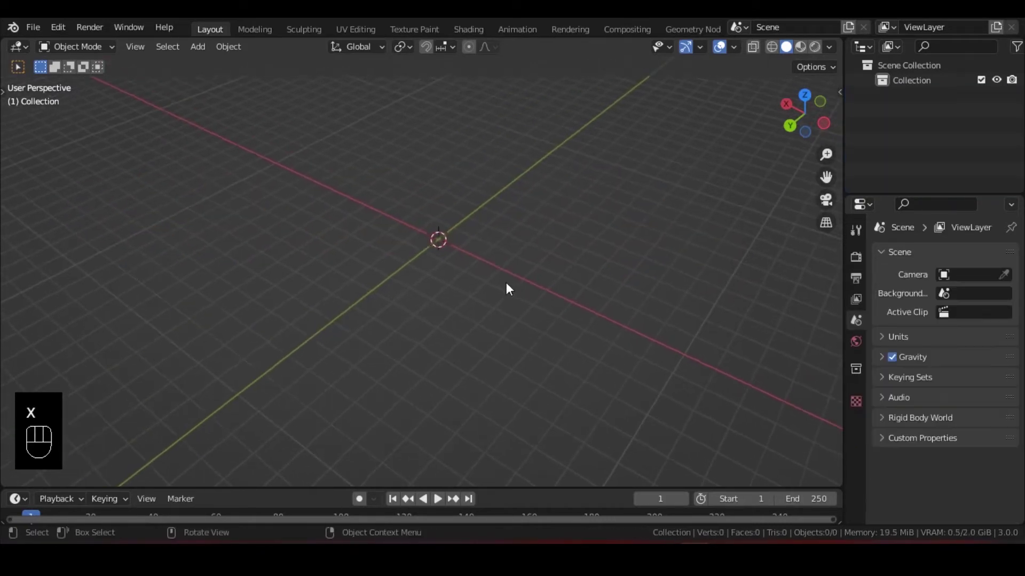
# - Add a new cube mesh at the world origin of the empty scene
pyautogui.moveTo(478, 339); pyautogui.dragTo(480, 238, button='middle')
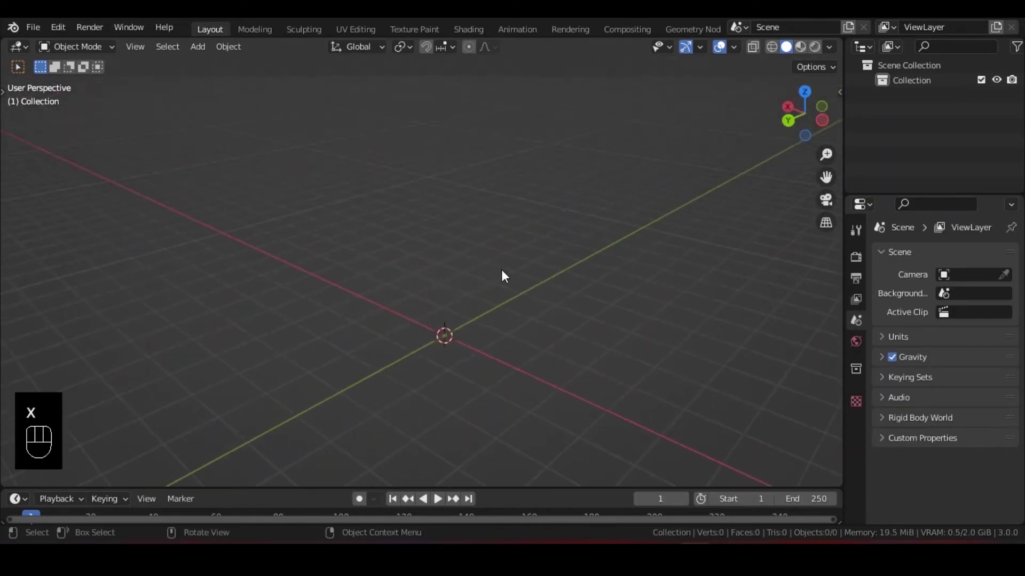
pyautogui.hotkey('shift', 'a')
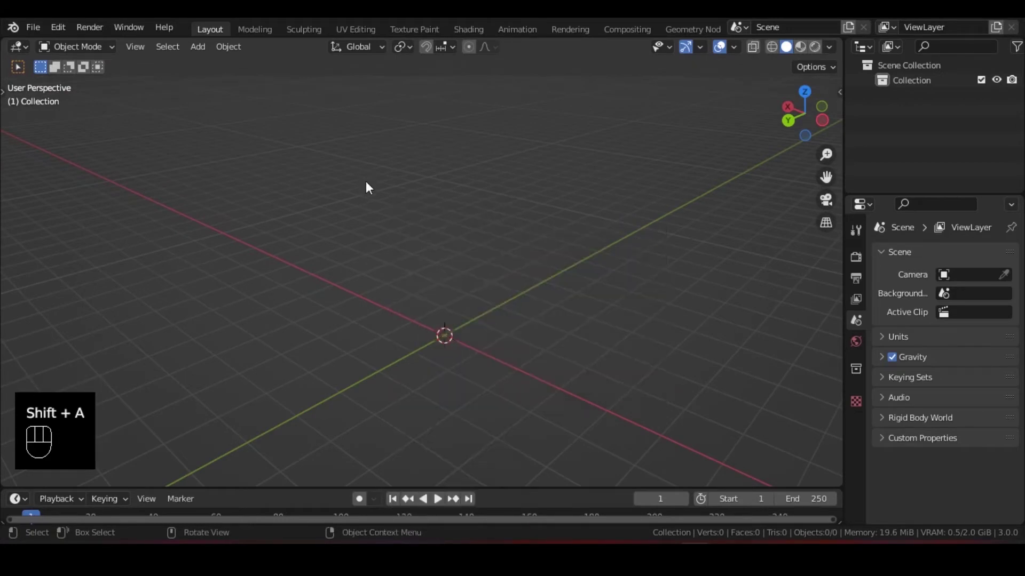
pyautogui.hotkey('shift', 'a')
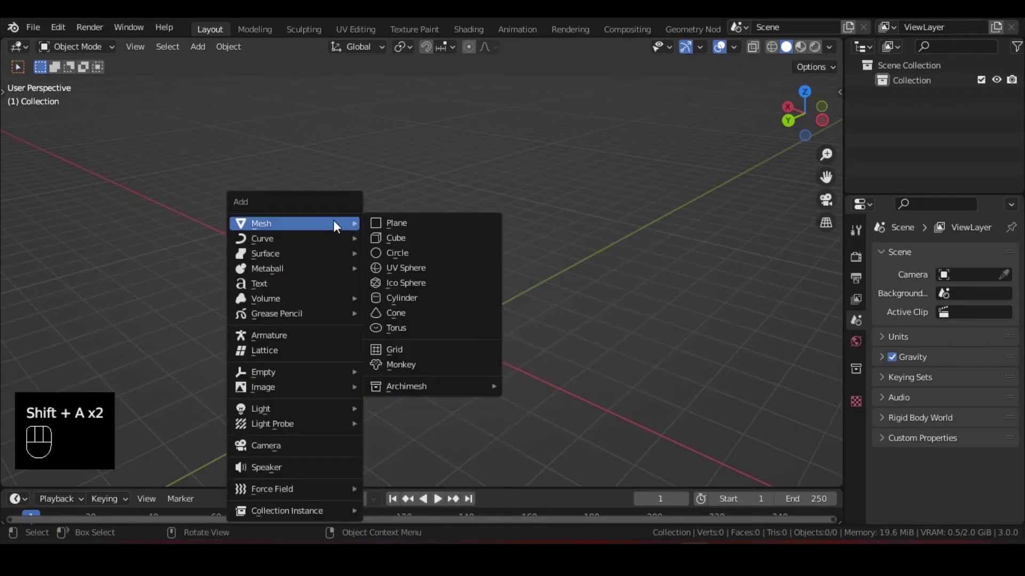
pyautogui.click(435, 238)
pyautogui.moveTo(534, 251); pyautogui.dragTo(558, 272, button='middle')
pyautogui.scroll(2, 534, 277)
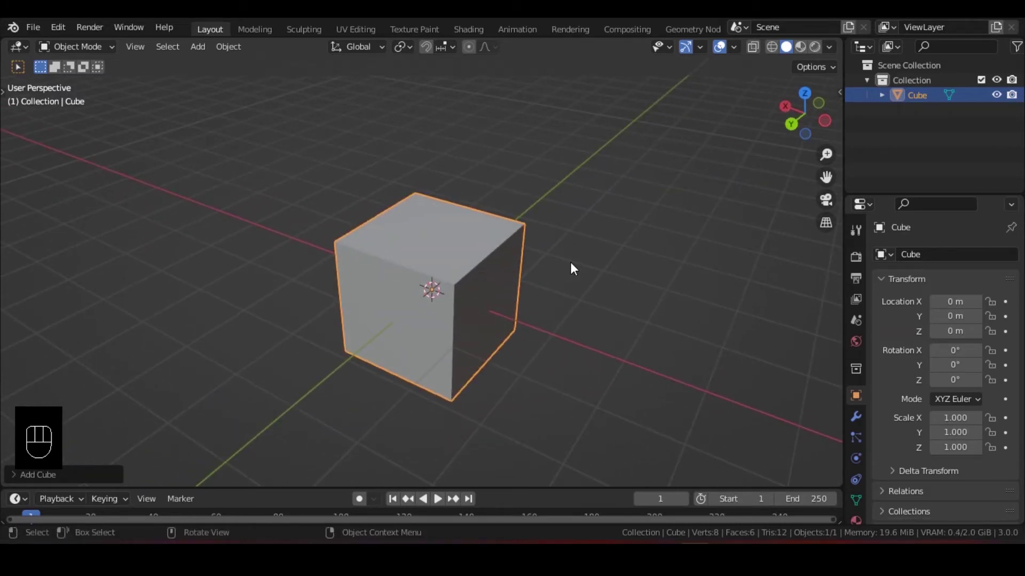
# - Look at the cube from the front orthographic view, then return to a perspective view
pyautogui.scroll(-3, 572, 267)
pyautogui.moveTo(571, 267); pyautogui.dragTo(553, 339, button='middle')
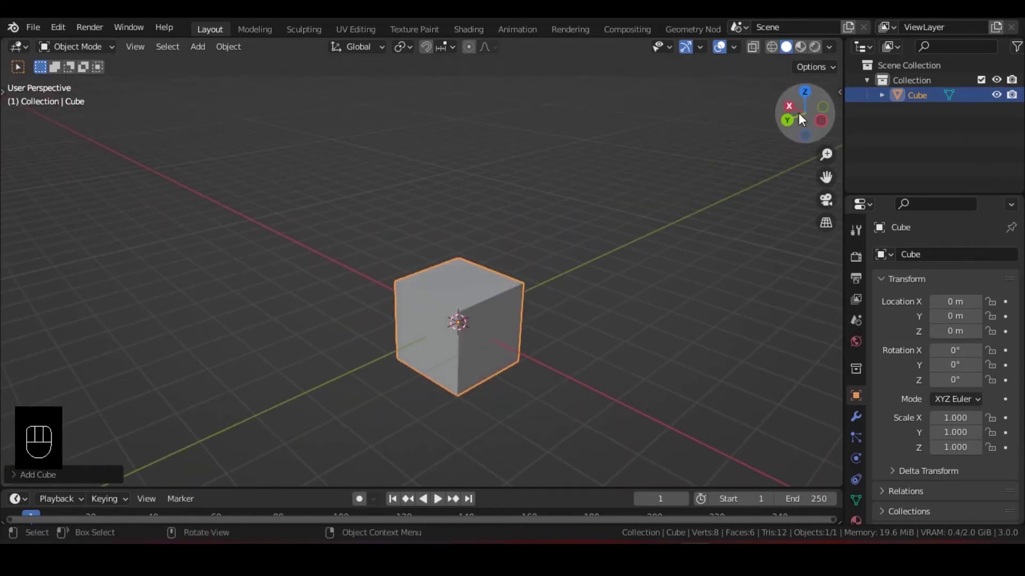
pyautogui.moveTo(428, 235)
pyautogui.mouseDown(button='middle')
pyautogui.moveTo(663, 226)
pyautogui.moveTo(393, 233)
pyautogui.moveTo(440, 222)
pyautogui.mouseUp(button='middle')
pyautogui.keyDown('shift'); pyautogui.moveTo(507, 202); pyautogui.dragTo(500, 180, button='middle'); pyautogui.keyUp('shift')
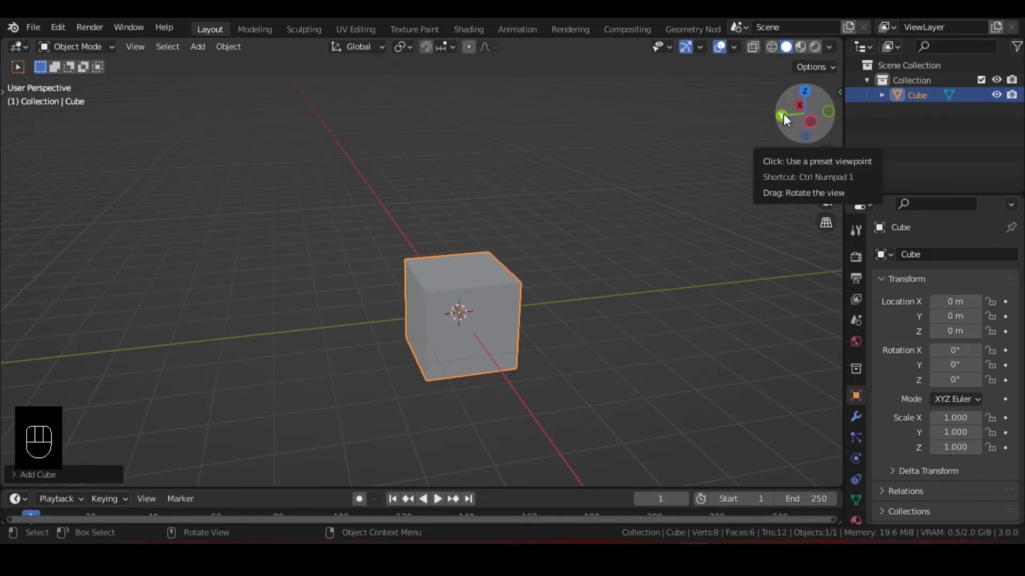
pyautogui.press('`')
pyautogui.click(415, 117)
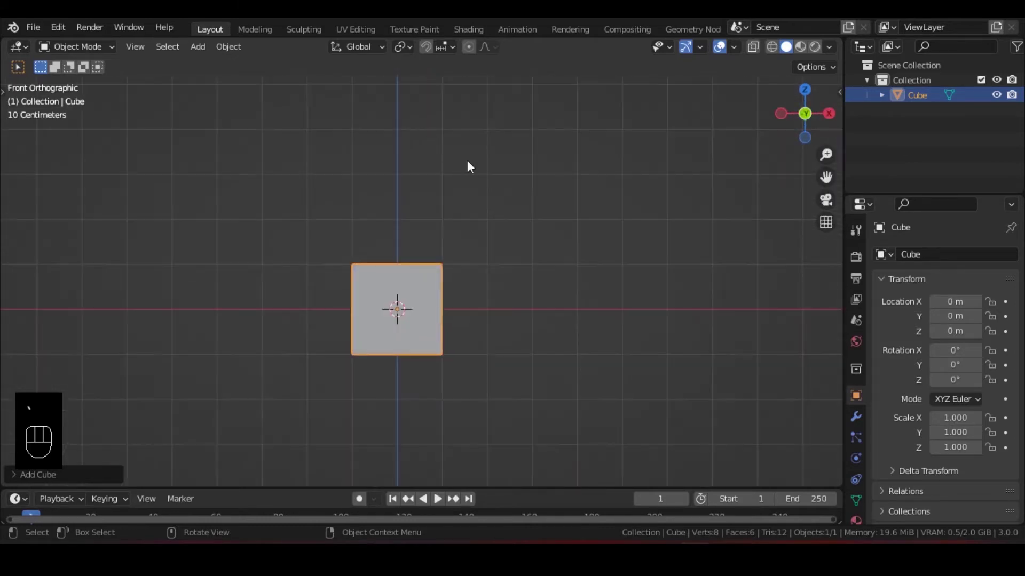
pyautogui.moveTo(763, 149); pyautogui.dragTo(387, 267, button='middle')
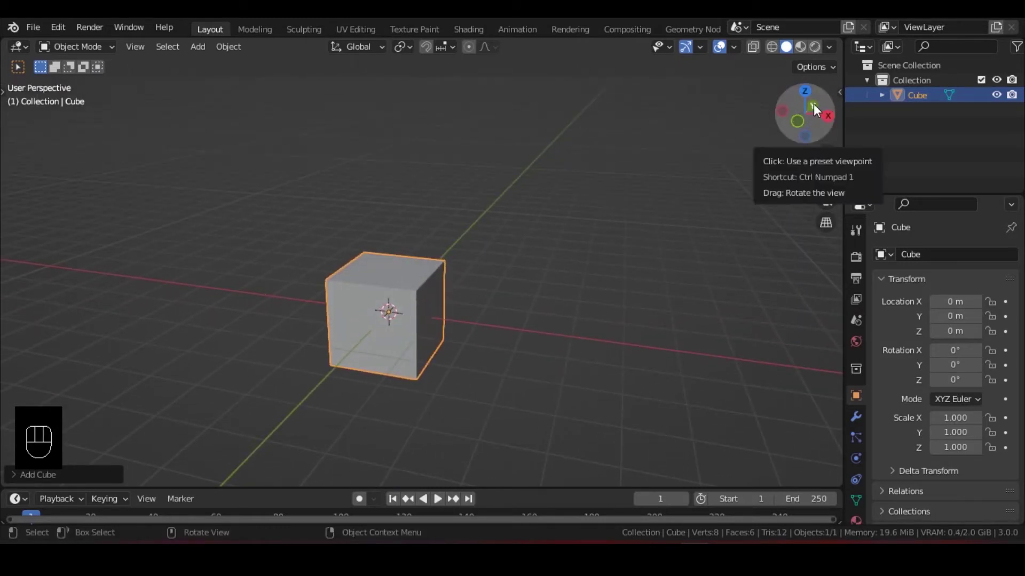
# - Orbit around the cube by the axis gizmo and bring up the preset view choices
pyautogui.moveTo(793, 124); pyautogui.dragTo(587, 206)
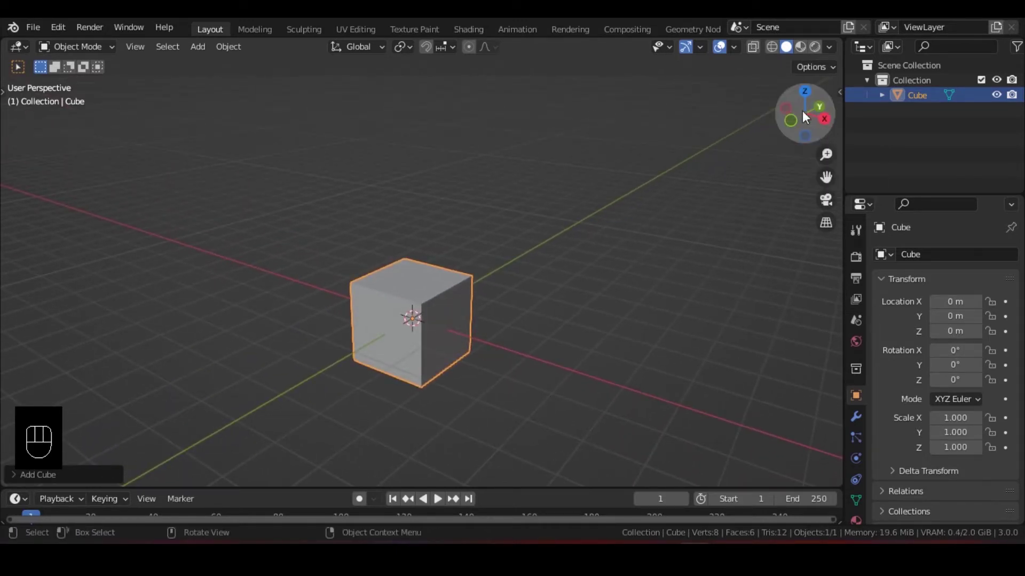
pyautogui.moveTo(828, 126); pyautogui.dragTo(507, 199)
pyautogui.press('`')
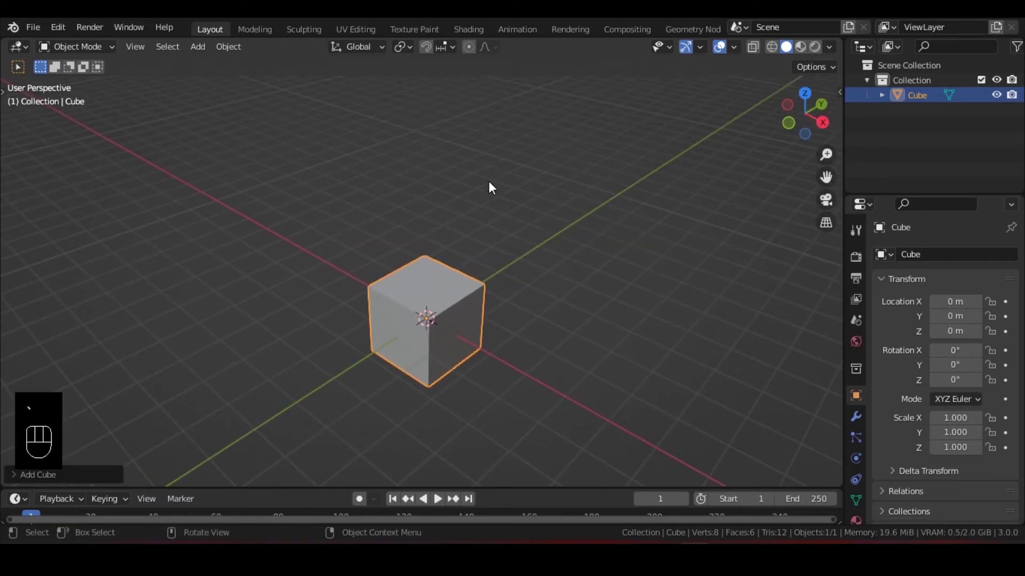
pyautogui.press('`')
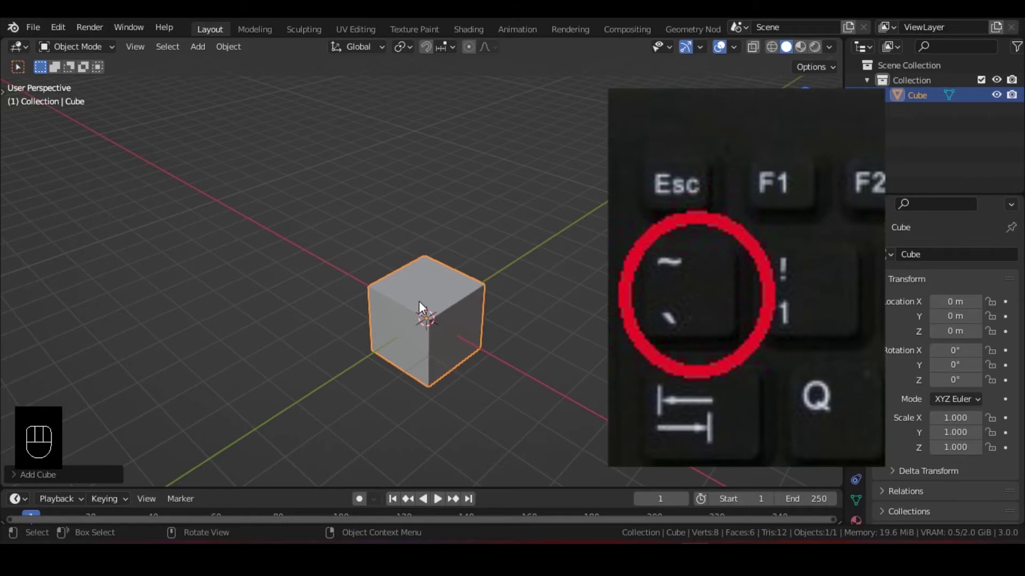
# - Toggle the cube between Edit Mode and Object Mode twice, ending in Object Mode
pyautogui.press('Tab')
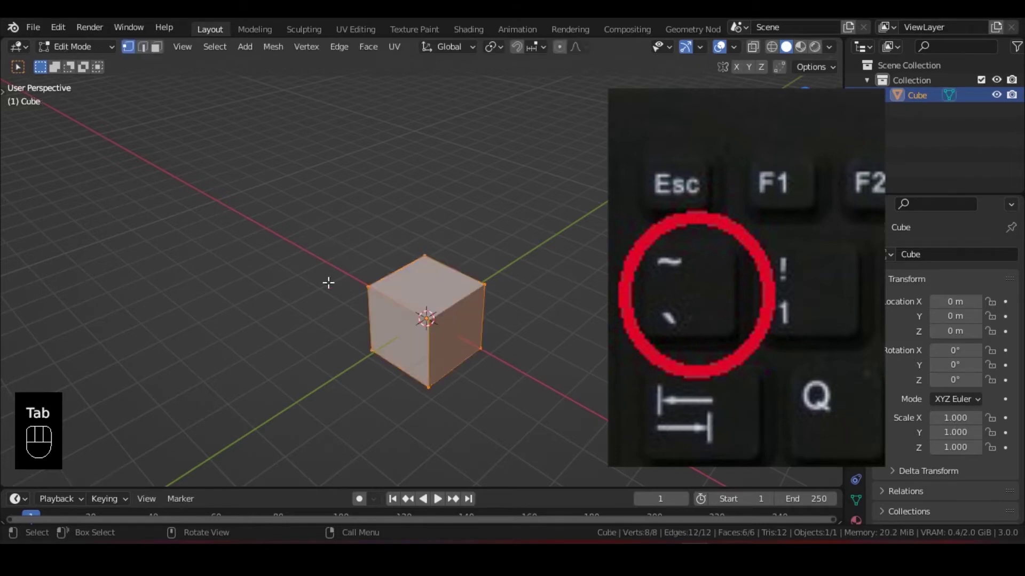
pyautogui.press('Tab')
pyautogui.press('Tab')
pyautogui.press('Tab')
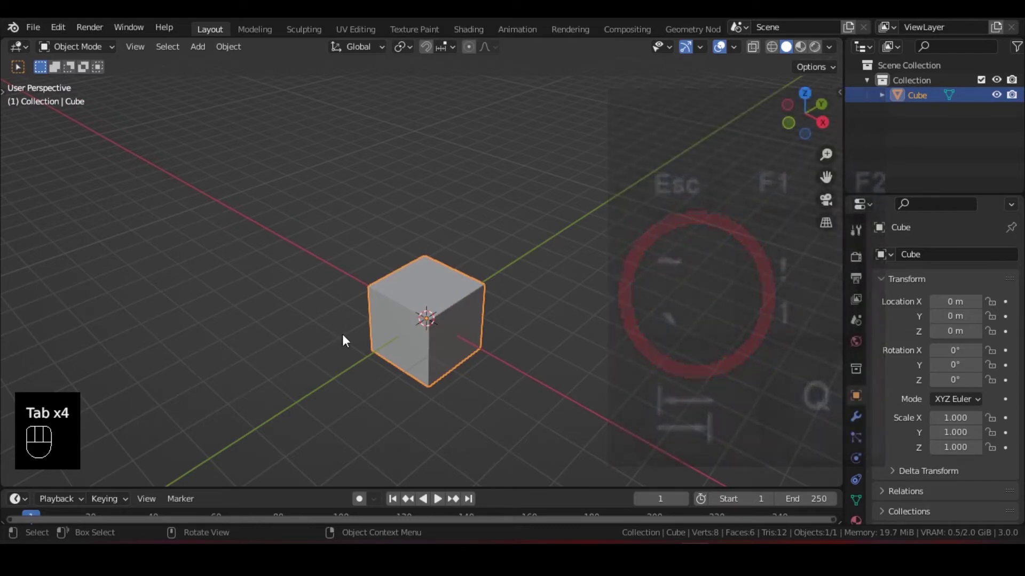
# - Frame the selected cube in the viewport, then zoom back out to see the surrounding grid
pyautogui.press('`')
pyautogui.click(390, 278)
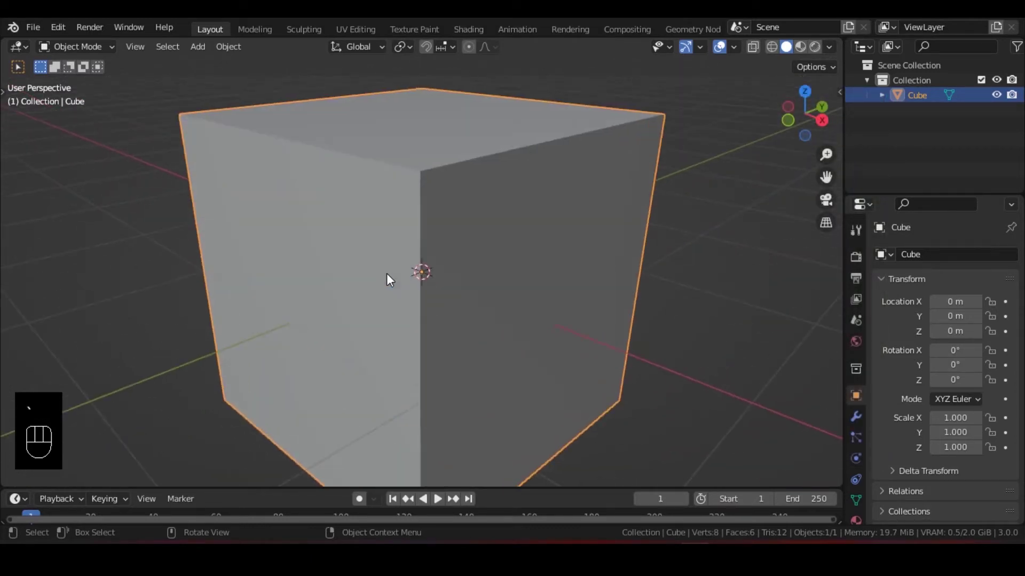
pyautogui.scroll(-4, 384, 269)
pyautogui.scroll(-2, 405, 209)
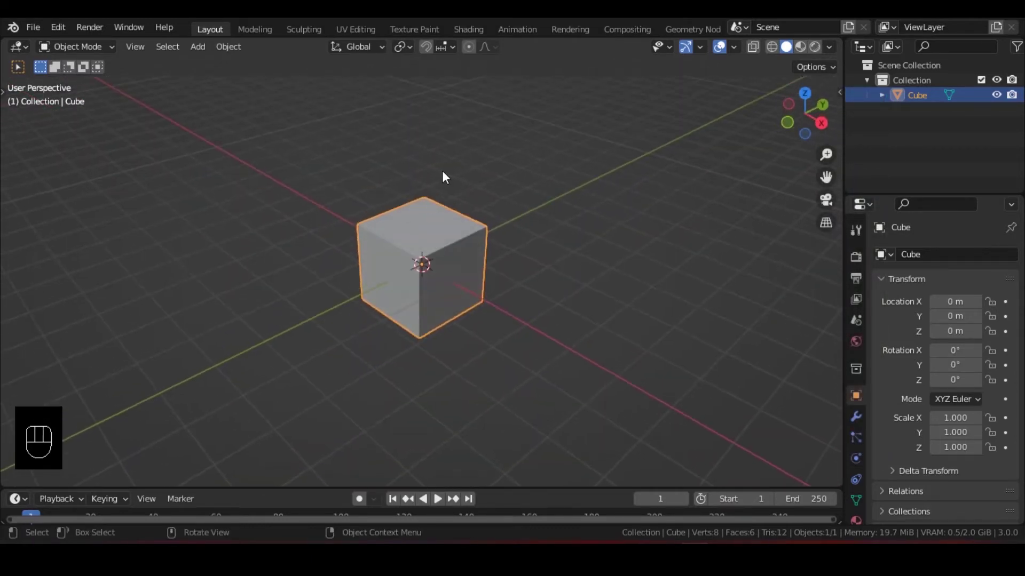
# - View the cube from the front orthographic preset and orbit back to a perspective view
pyautogui.press('`')
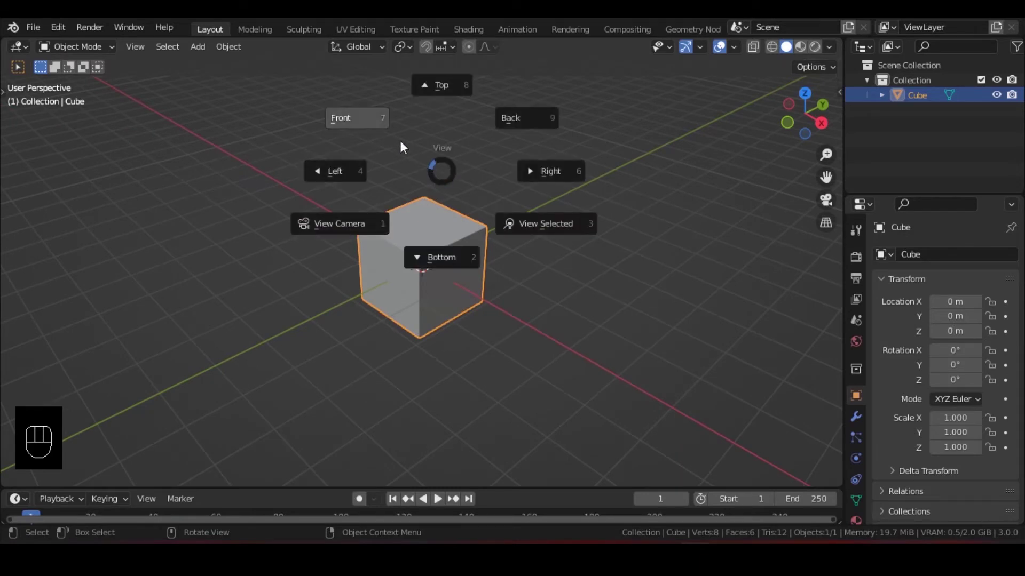
pyautogui.click(367, 118)
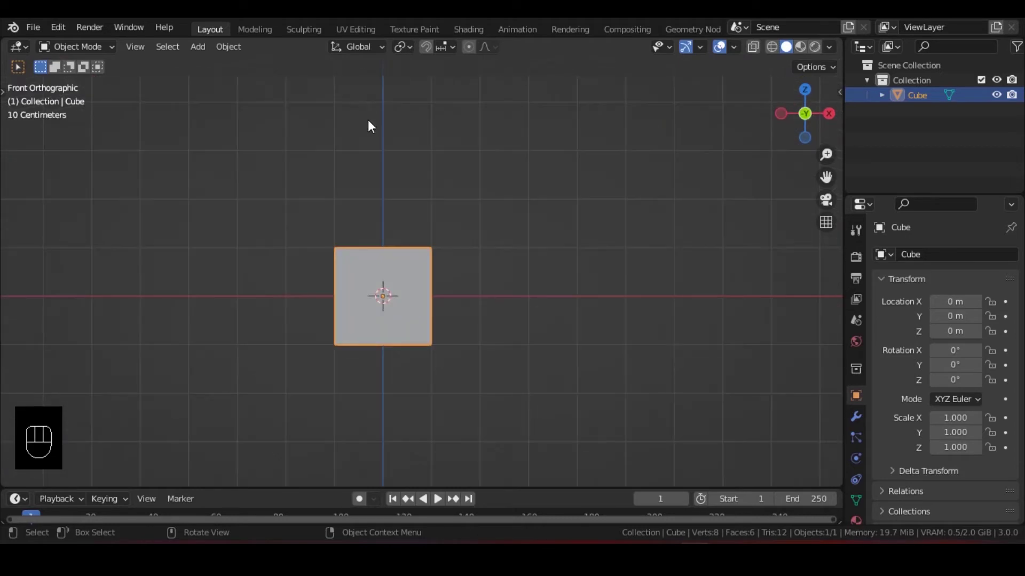
pyautogui.keyDown('shift'); pyautogui.moveTo(429, 258); pyautogui.dragTo(510, 254, button='middle'); pyautogui.keyUp('shift')
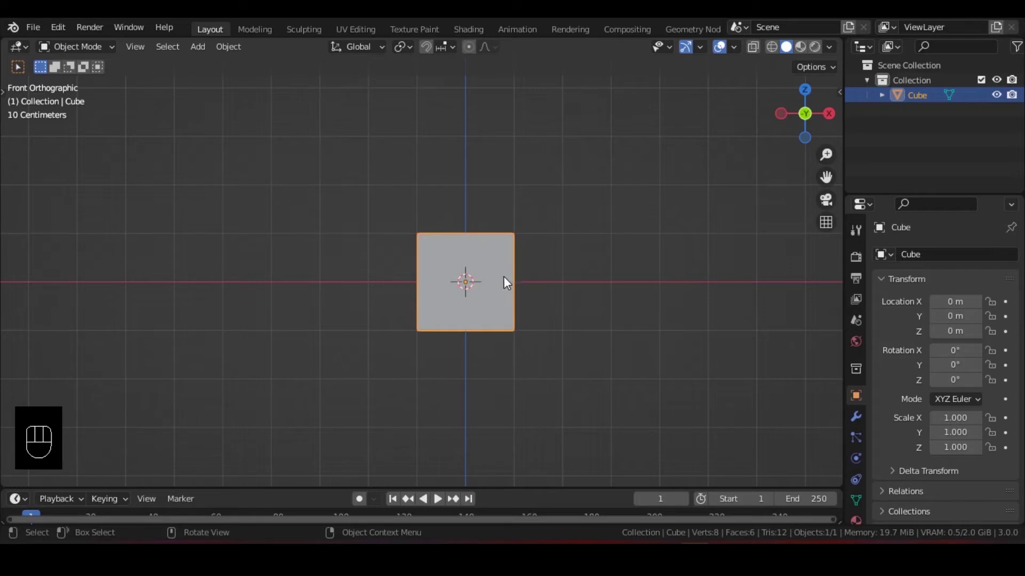
pyautogui.keyDown('shift'); pyautogui.moveTo(539, 289); pyautogui.dragTo(528, 282, button='middle'); pyautogui.keyUp('shift')
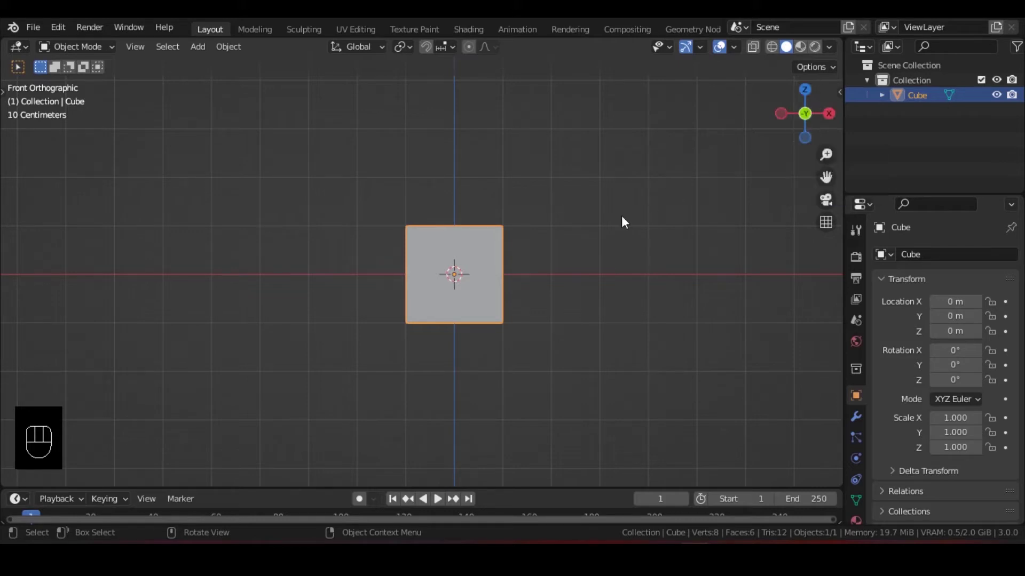
pyautogui.moveTo(523, 277)
pyautogui.mouseDown(button='middle')
pyautogui.moveTo(519, 307)
pyautogui.moveTo(518, 295)
pyautogui.mouseUp(button='middle')
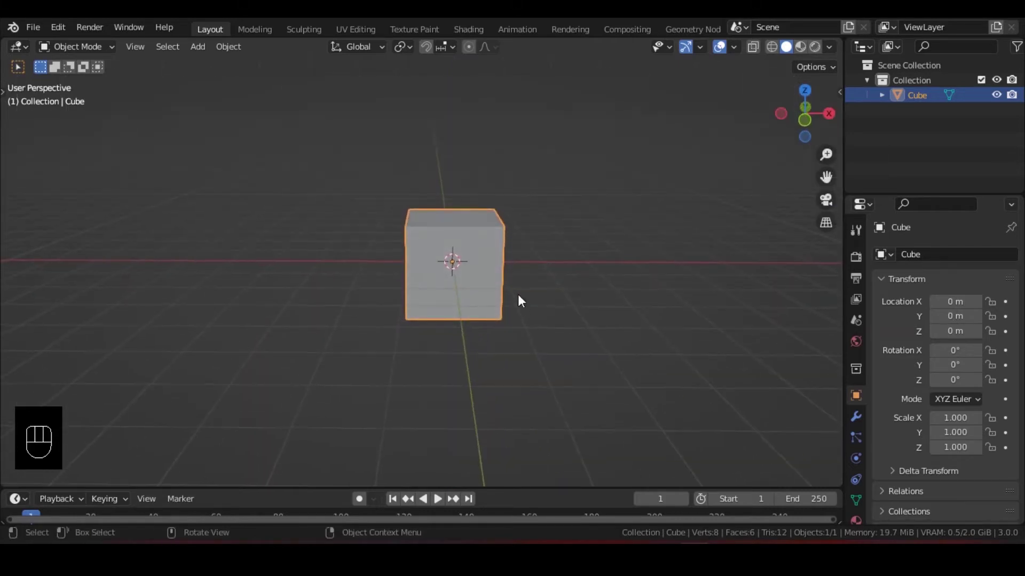
# - Inspect the cube from the right and top orthographic preset views
pyautogui.press('`')
pyautogui.click(597, 206)
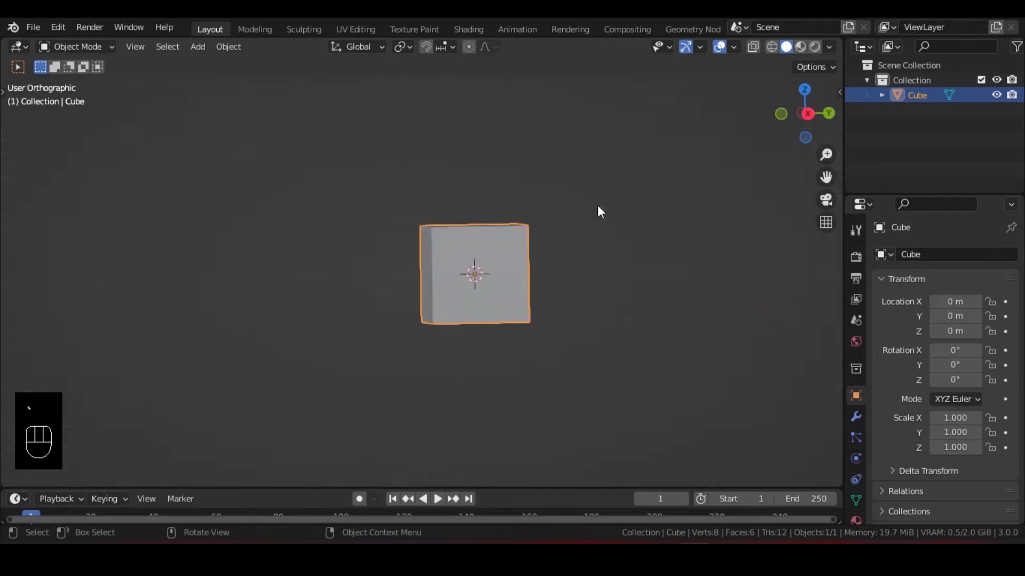
pyautogui.keyDown('shift'); pyautogui.moveTo(467, 255); pyautogui.dragTo(412, 253, button='middle'); pyautogui.keyUp('shift')
pyautogui.scroll(3, 406, 251)
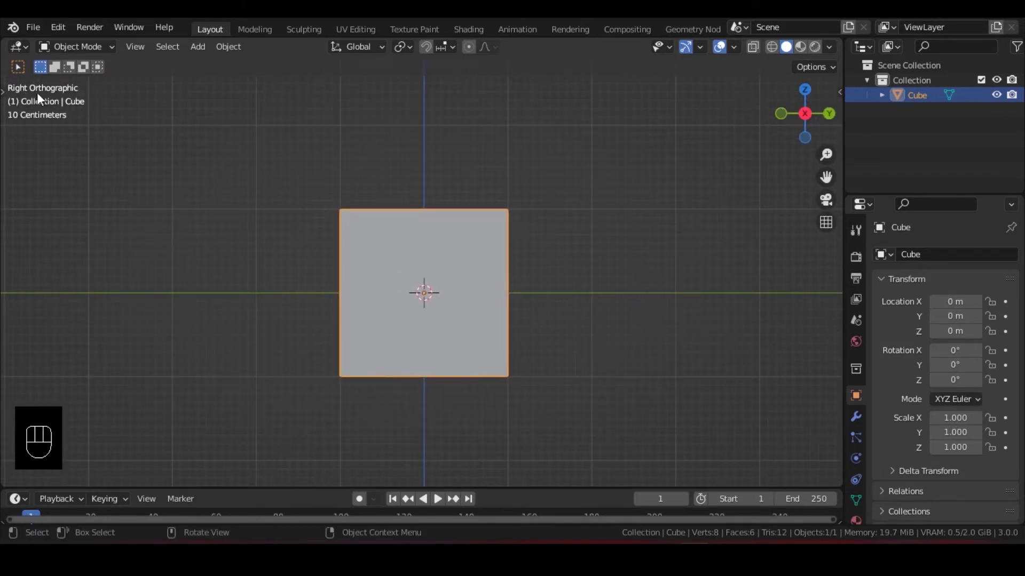
pyautogui.press('`')
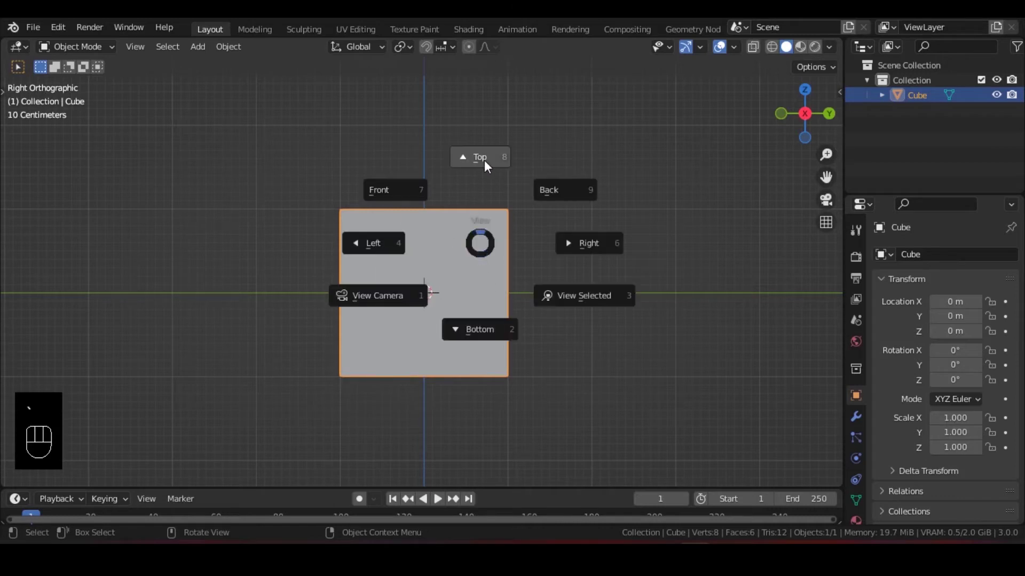
pyautogui.click(486, 158)
pyautogui.scroll(-3, 400, 270)
pyautogui.keyDown('shift'); pyautogui.moveTo(400, 270); pyautogui.dragTo(454, 255, button='middle'); pyautogui.keyUp('shift')
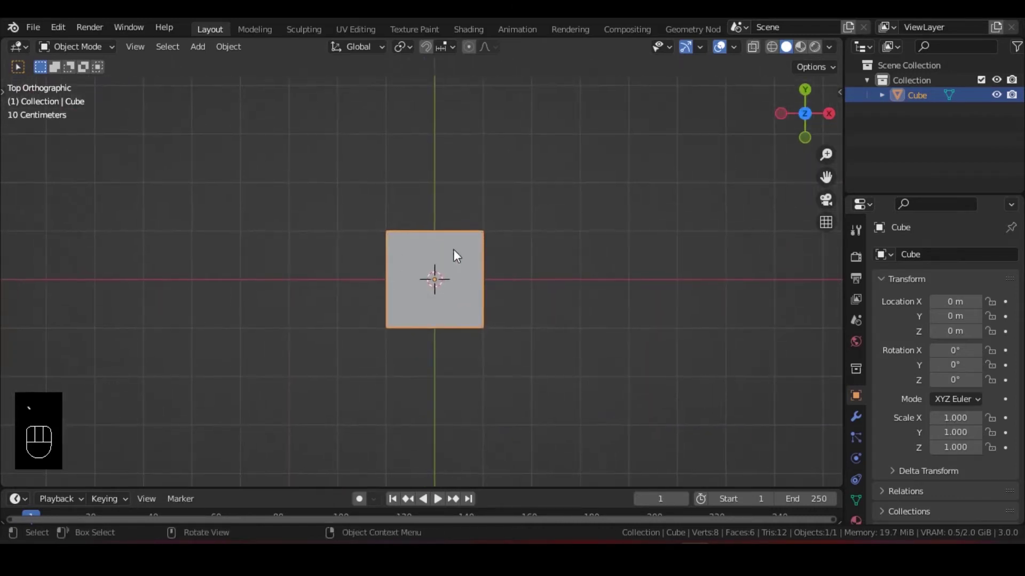
# - Inspect the cube from the left and bottom orthographic preset views
pyautogui.press('`')
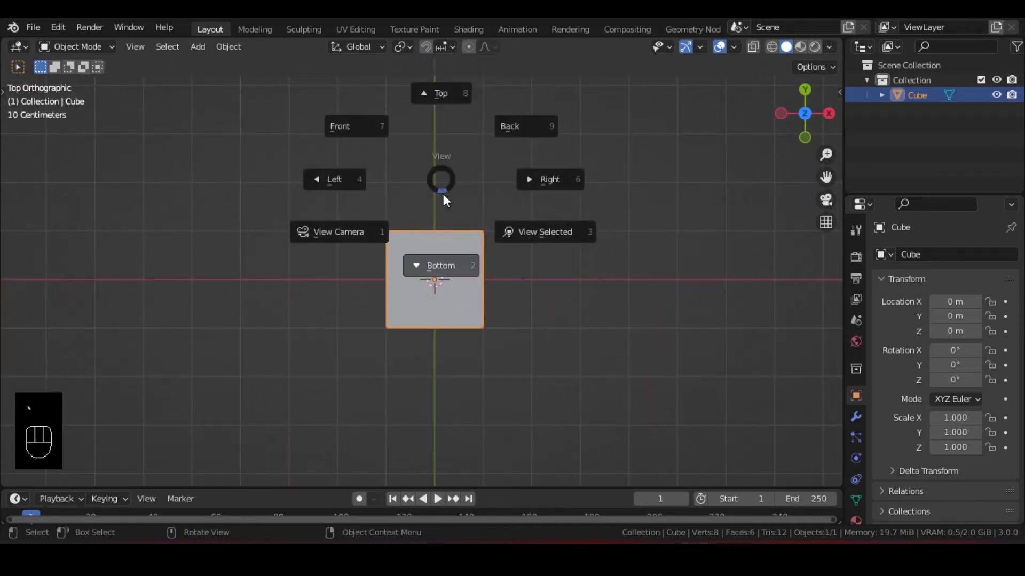
pyautogui.click(346, 181)
pyautogui.keyDown('shift'); pyautogui.moveTo(478, 282); pyautogui.dragTo(497, 257, button='middle'); pyautogui.keyUp('shift')
pyautogui.scroll(3, 511, 281)
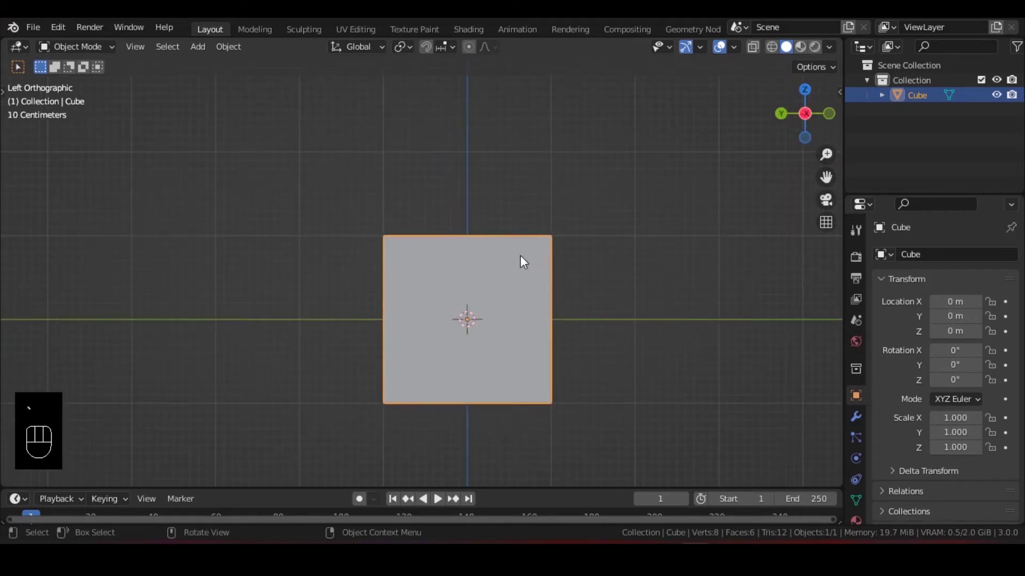
pyautogui.press('`')
pyautogui.click(520, 346)
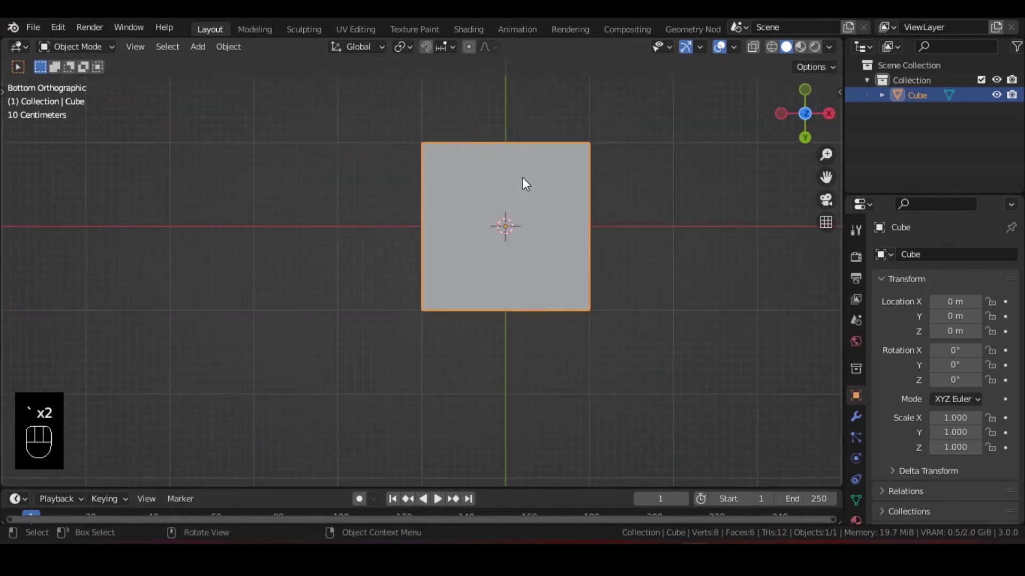
pyautogui.keyDown('shift'); pyautogui.moveTo(523, 182); pyautogui.dragTo(479, 309, button='middle'); pyautogui.keyUp('shift')
# - Return to the front orthographic preset, then orbit to an angled perspective view with the cube centred
pyautogui.press('`')
pyautogui.click(392, 120)
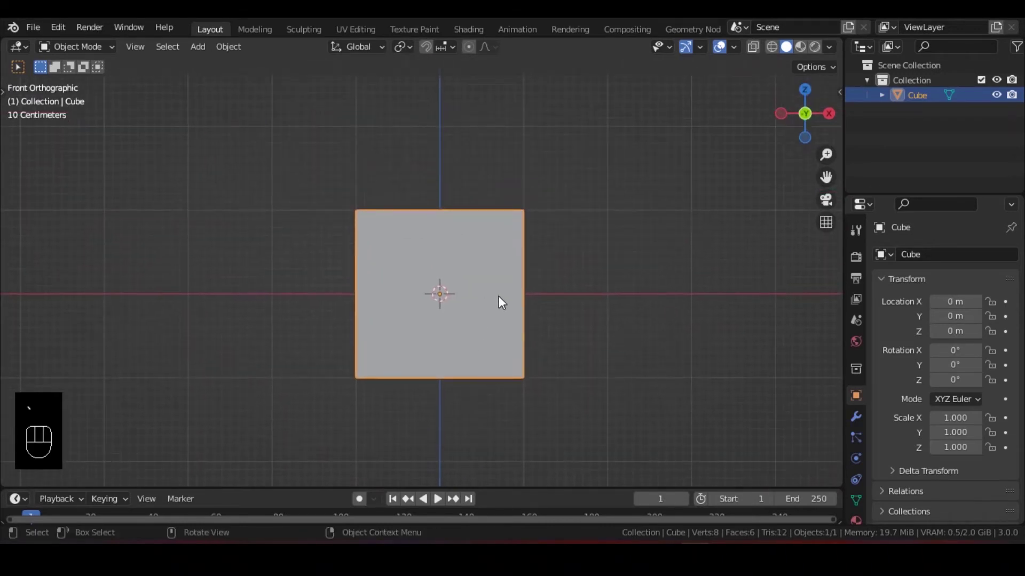
pyautogui.moveTo(529, 248); pyautogui.dragTo(521, 296, button='middle')
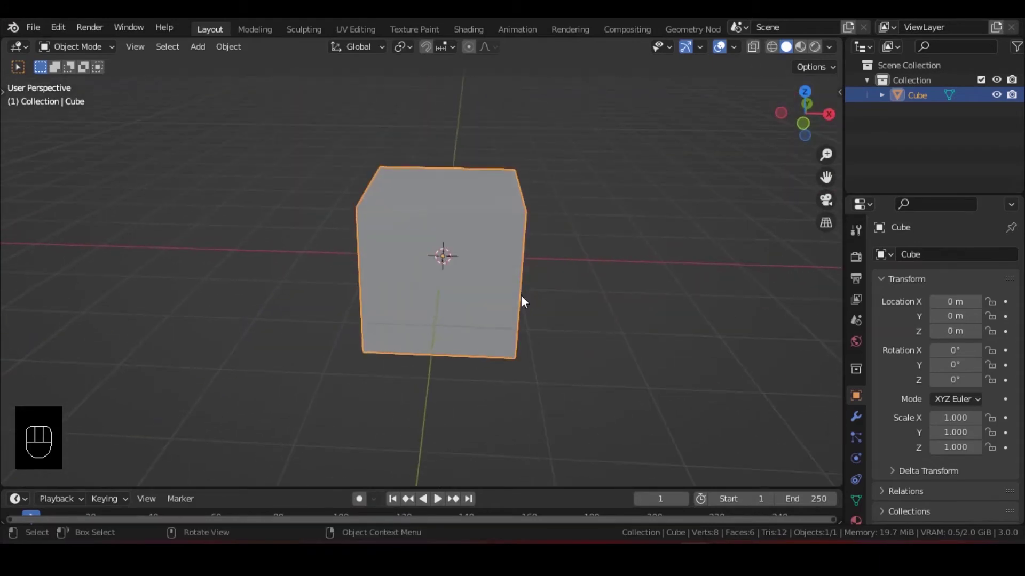
pyautogui.scroll(-4, 536, 312)
pyautogui.scroll(4, 502, 260)
pyautogui.keyDown('shift'); pyautogui.moveTo(463, 259); pyautogui.dragTo(308, 254, button='middle'); pyautogui.keyUp('shift')
pyautogui.keyDown('shift'); pyautogui.moveTo(398, 271); pyautogui.dragTo(461, 298, button='middle'); pyautogui.keyUp('shift')
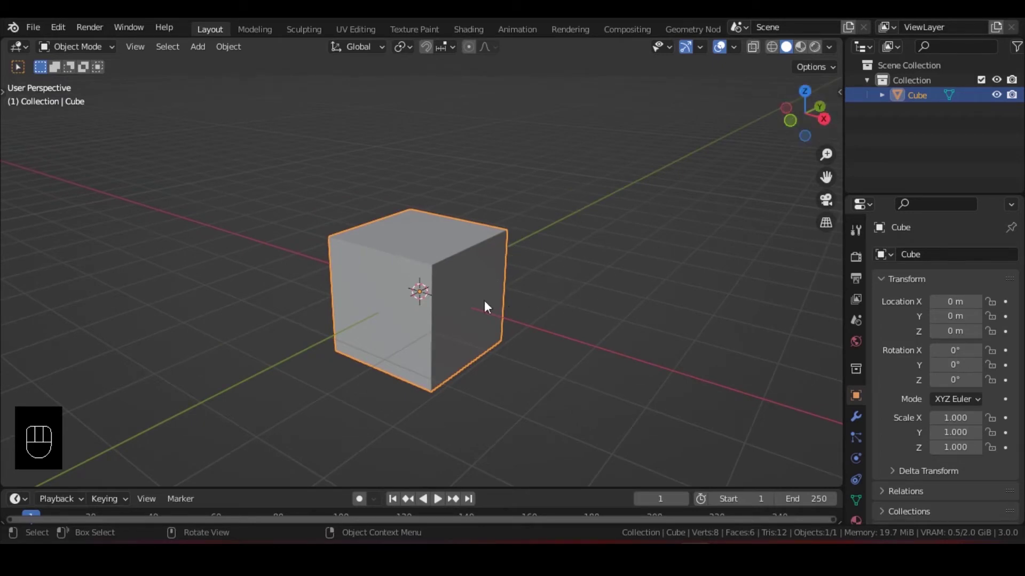
# - Try a free move of the cube, then raise it along the global Z axis to about 3.56 m
pyautogui.press('g')
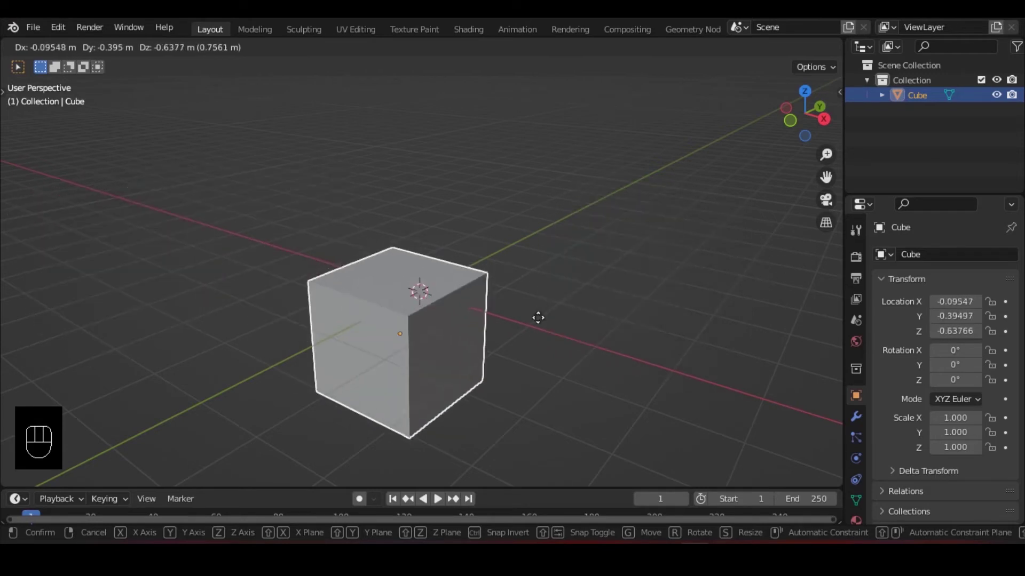
pyautogui.rightClick(526, 284)
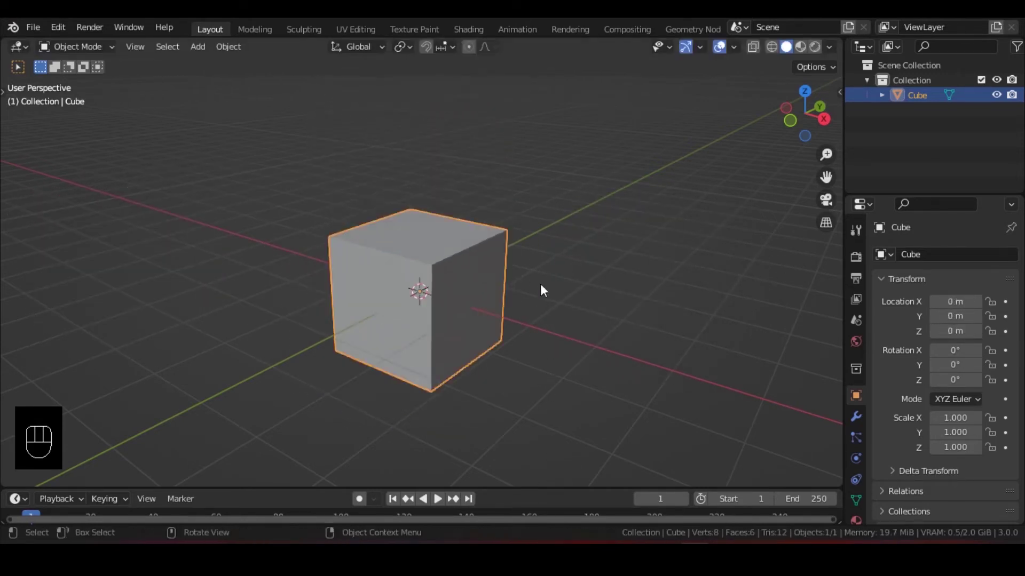
pyautogui.moveTo(540, 284); pyautogui.dragTo(581, 313, button='middle')
pyautogui.scroll(-3, 571, 309)
pyautogui.scroll(1, 580, 310)
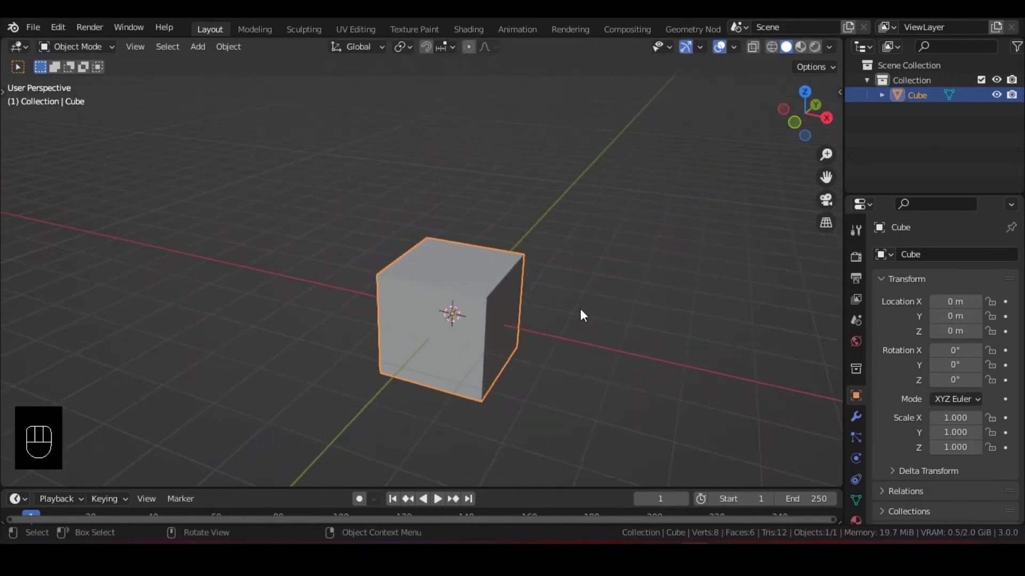
pyautogui.press('g')
pyautogui.press('z')
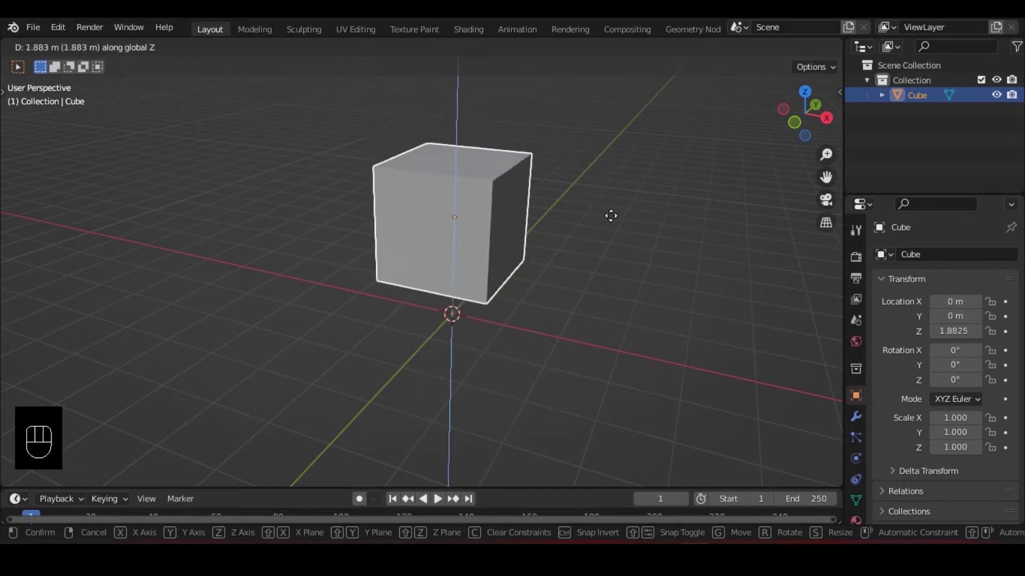
pyautogui.click(595, 146)
pyautogui.scroll(-3, 510, 298)
pyautogui.moveTo(509, 292); pyautogui.dragTo(486, 338, button='middle')
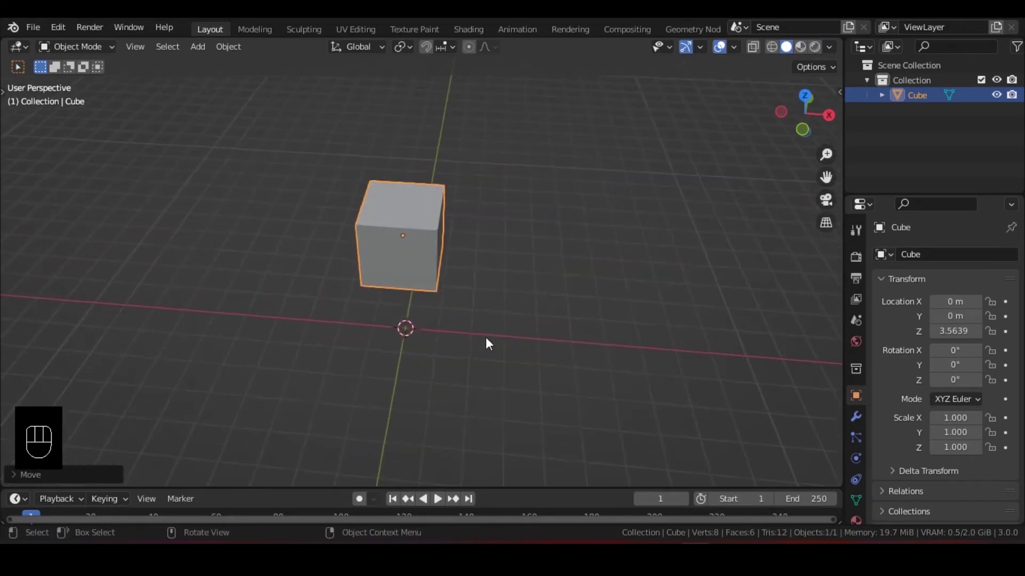
pyautogui.press('g')
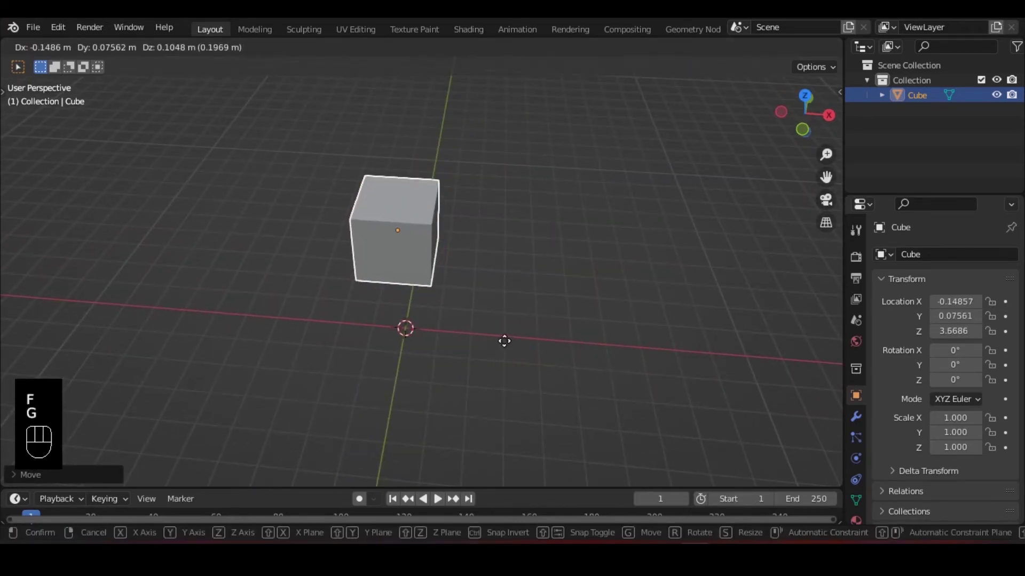
pyautogui.press('x')
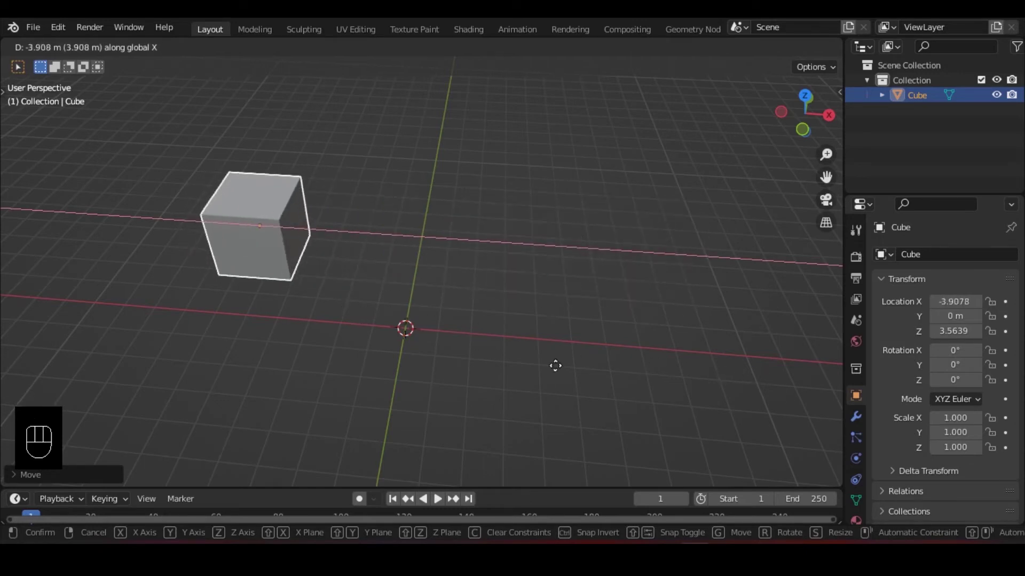
pyautogui.rightClick(514, 342)
# - Move the cube along Y to about -5.34 m and lower it along Z to about 0.36 m
pyautogui.moveTo(512, 340); pyautogui.dragTo(476, 434, button='middle')
pyautogui.press('g')
pyautogui.press('y')
pyautogui.click(260, 398)
pyautogui.press('g')
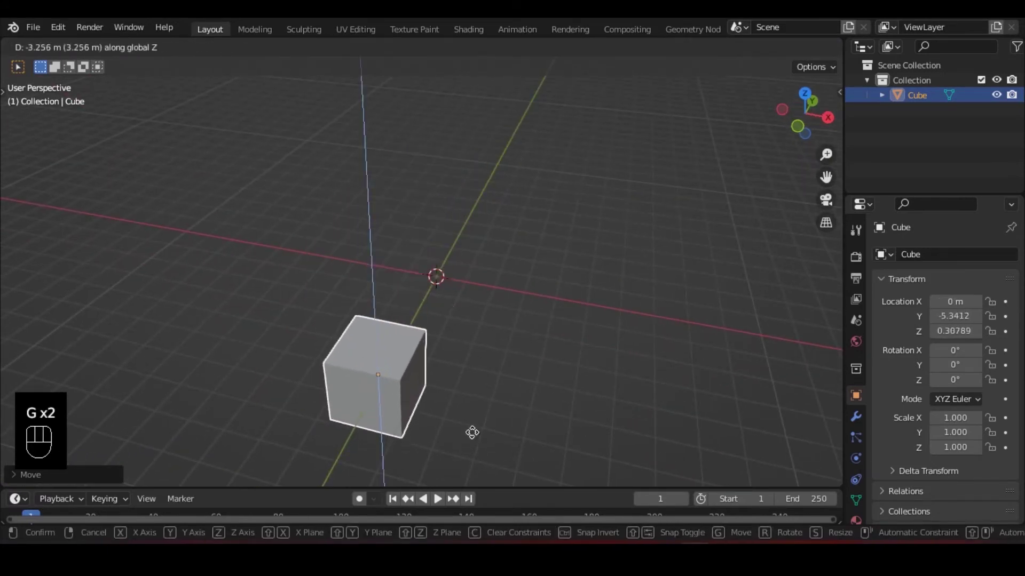
pyautogui.click(476, 437)
# - Move the cube along the global Y axis to about 0.39 m, close to the origin
pyautogui.press('g')
pyautogui.press('y')
pyautogui.click(537, 332)
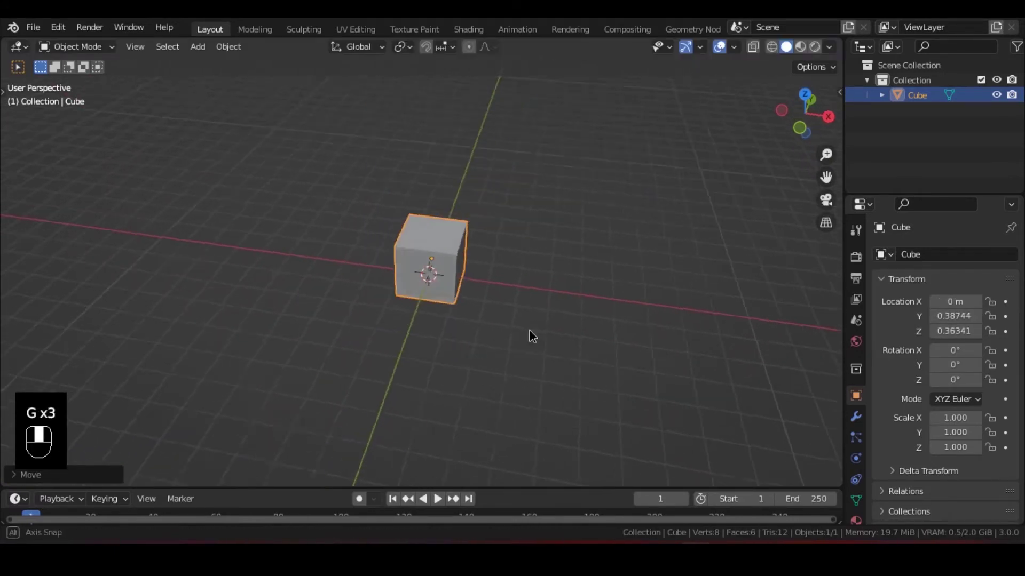
# - Slide the cube out along negative X and bring it back to about 0.47 m on that axis
pyautogui.moveTo(531, 339); pyautogui.dragTo(498, 322, button='middle')
pyautogui.press('g')
pyautogui.press('x')
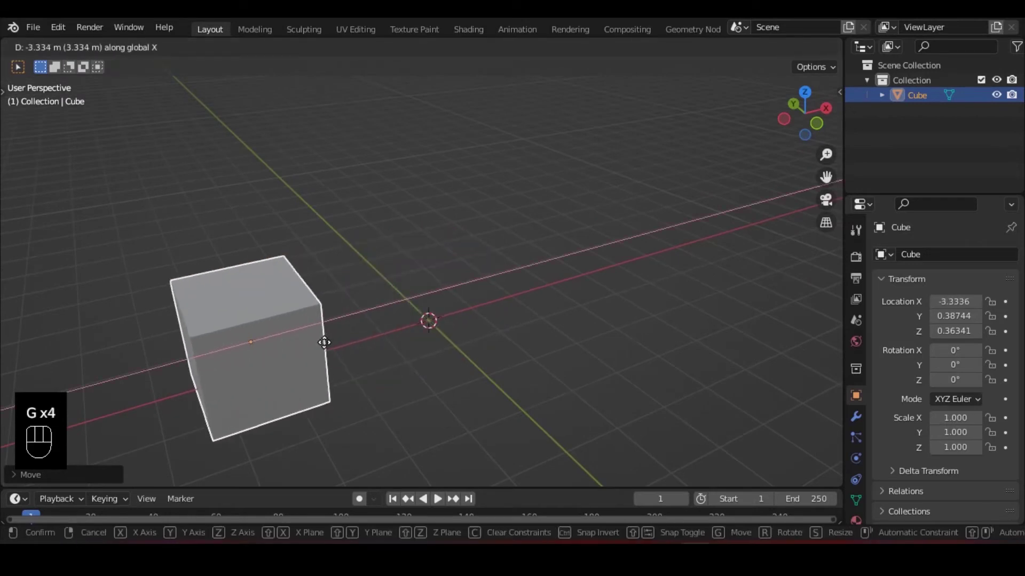
pyautogui.click(332, 351)
pyautogui.keyDown('shift'); pyautogui.moveTo(332, 352); pyautogui.dragTo(408, 322, button='middle'); pyautogui.keyUp('shift')
pyautogui.press('g')
pyautogui.press('x')
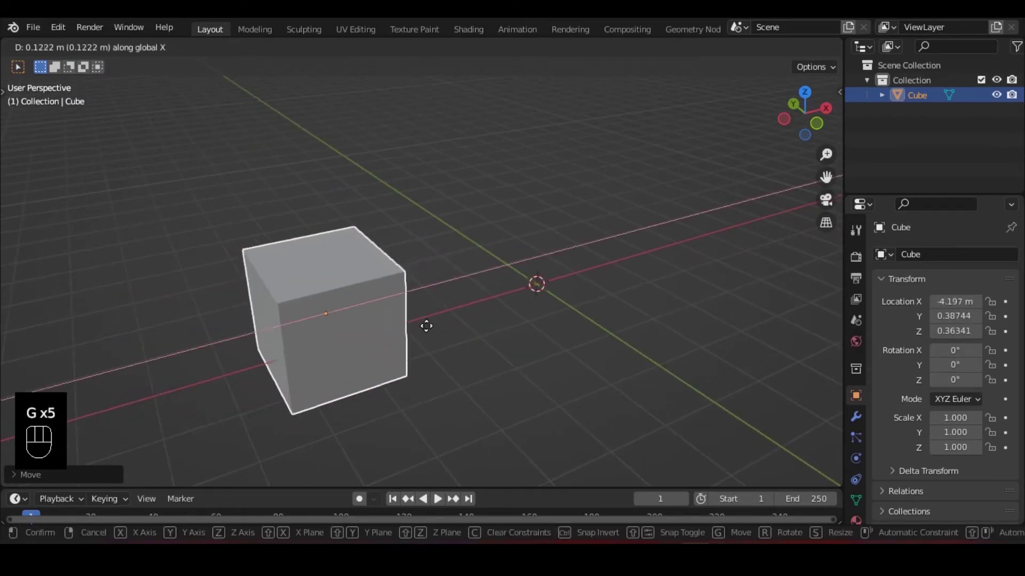
pyautogui.click(646, 336)
# - Stretch the cube along the Z axis into a tall column with a Z scale of about 4.66
pyautogui.moveTo(606, 326); pyautogui.dragTo(492, 336, button='middle')
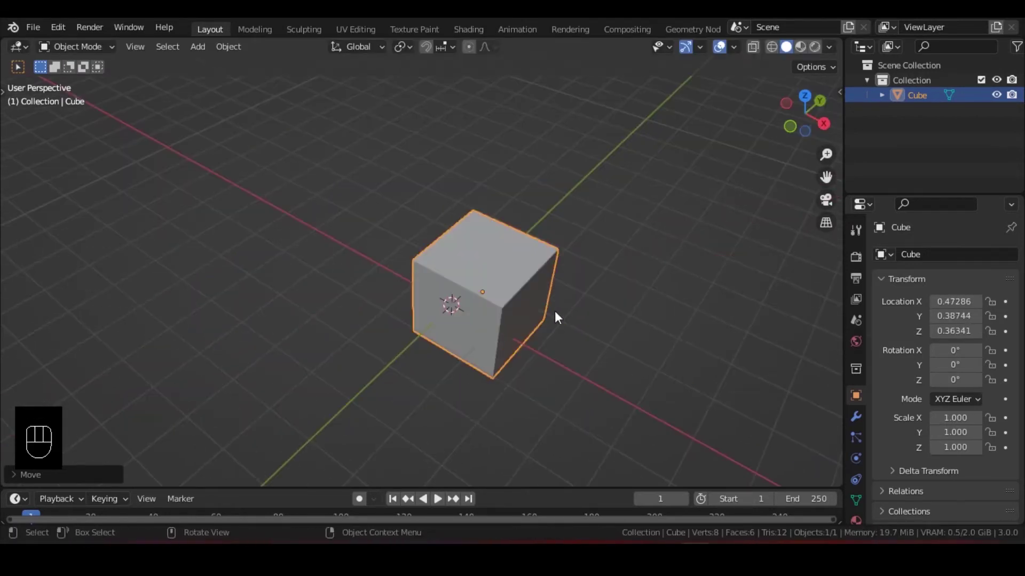
pyautogui.moveTo(555, 316)
pyautogui.mouseDown(button='middle')
pyautogui.moveTo(527, 315)
pyautogui.moveTo(495, 258)
pyautogui.moveTo(545, 286)
pyautogui.moveTo(552, 307)
pyautogui.mouseUp(button='middle')
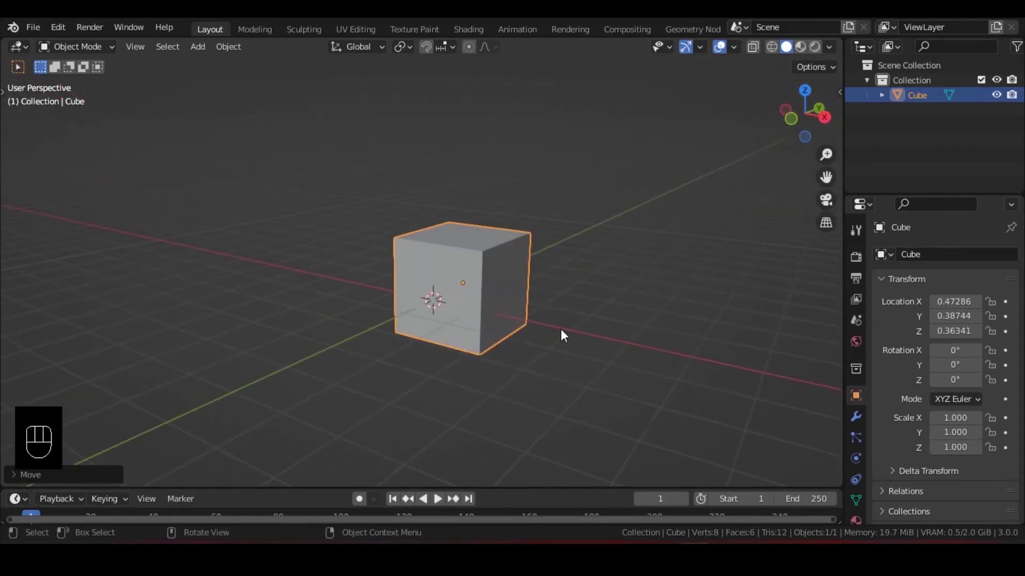
pyautogui.press('s')
pyautogui.press('z')
pyautogui.click(758, 376)
pyautogui.scroll(-3, 554, 334)
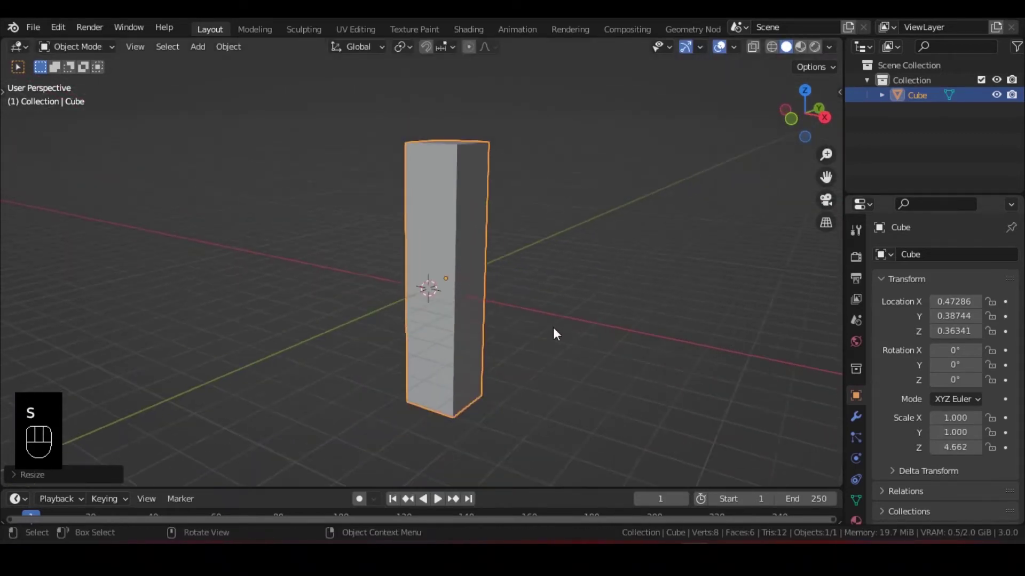
# - Flatten the column along the Z axis to a Z scale of about 0.11
pyautogui.press('s')
pyautogui.press('z')
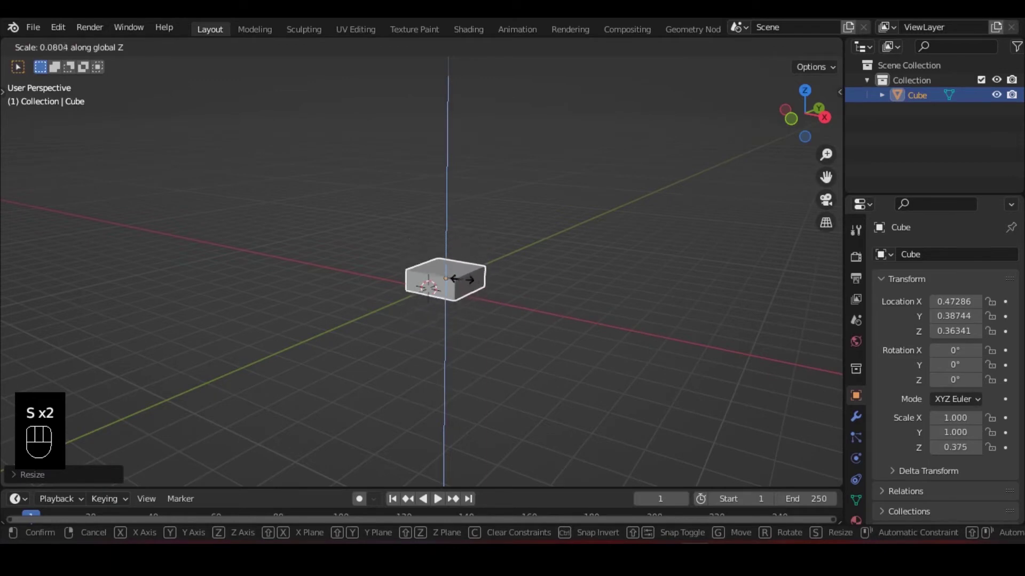
pyautogui.keyDown('shift'); pyautogui.click(453, 297); pyautogui.keyUp('shift')
# - Widen the flattened cube into a broad slab, scaling it to about 7.22 along Y and 7.77 along X
pyautogui.press('s')
pyautogui.press('y')
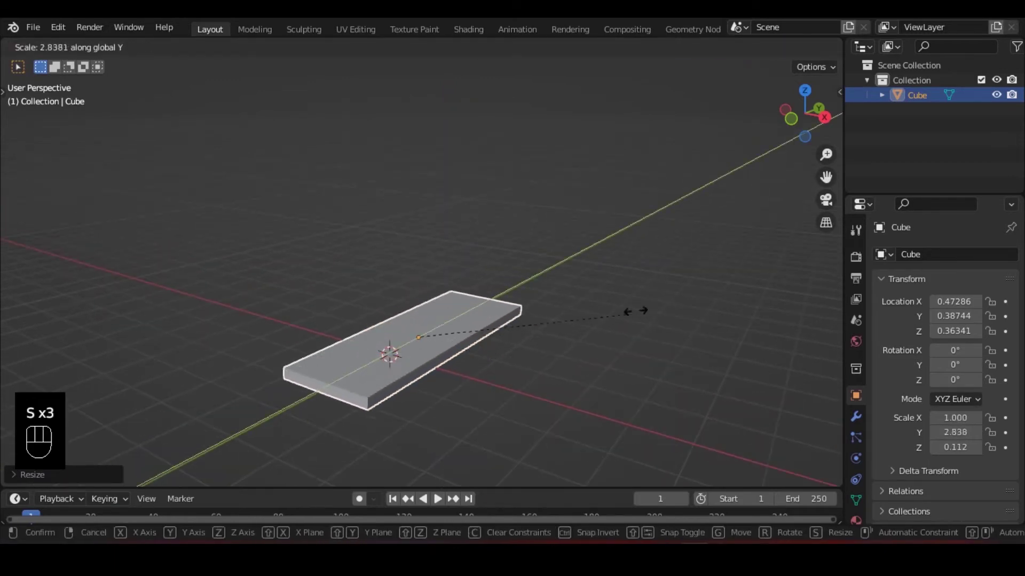
pyautogui.click(107, 277)
pyautogui.scroll(-2, 409, 331)
pyautogui.press('s')
pyautogui.press('x')
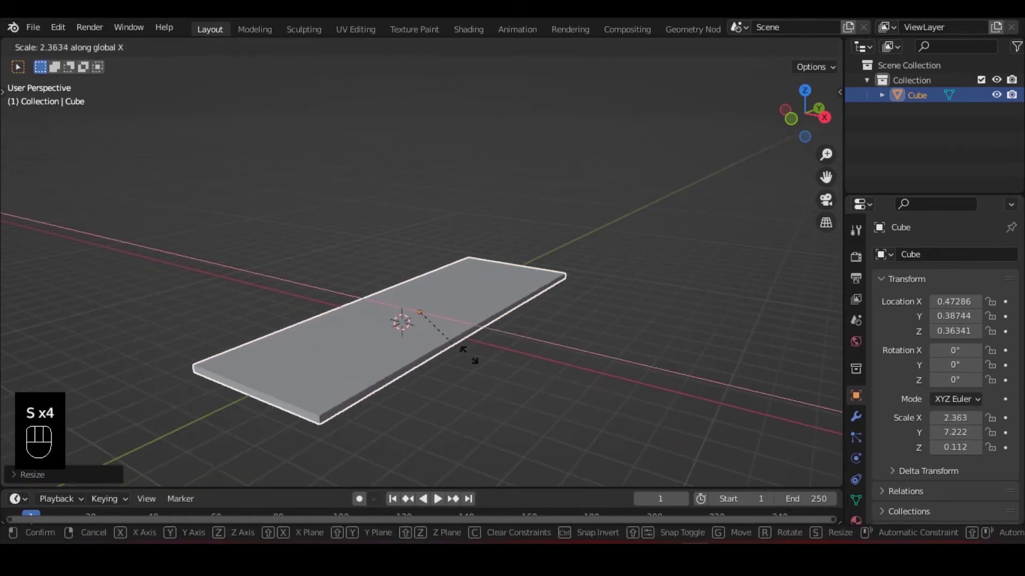
pyautogui.keyDown('shift'); pyautogui.click(571, 406); pyautogui.keyUp('shift')
pyautogui.moveTo(457, 362)
pyautogui.mouseDown(button='middle')
pyautogui.moveTo(576, 320)
pyautogui.moveTo(448, 370)
pyautogui.moveTo(462, 370)
pyautogui.mouseUp(button='middle')
pyautogui.scroll(-2, 462, 371)
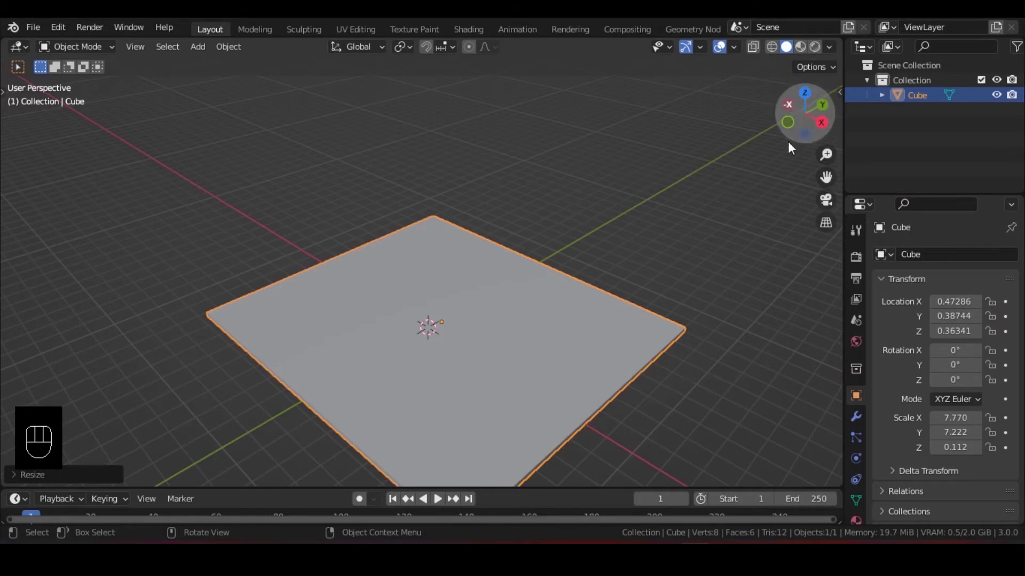
# - Delete the flattened slab from the scene
pyautogui.moveTo(489, 240); pyautogui.dragTo(551, 266, button='middle')
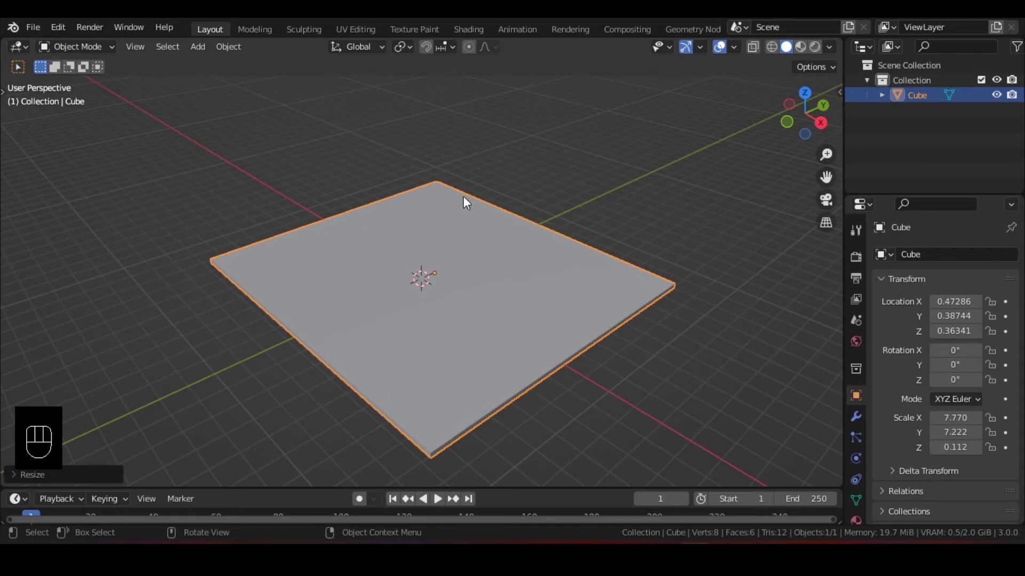
pyautogui.press('x')
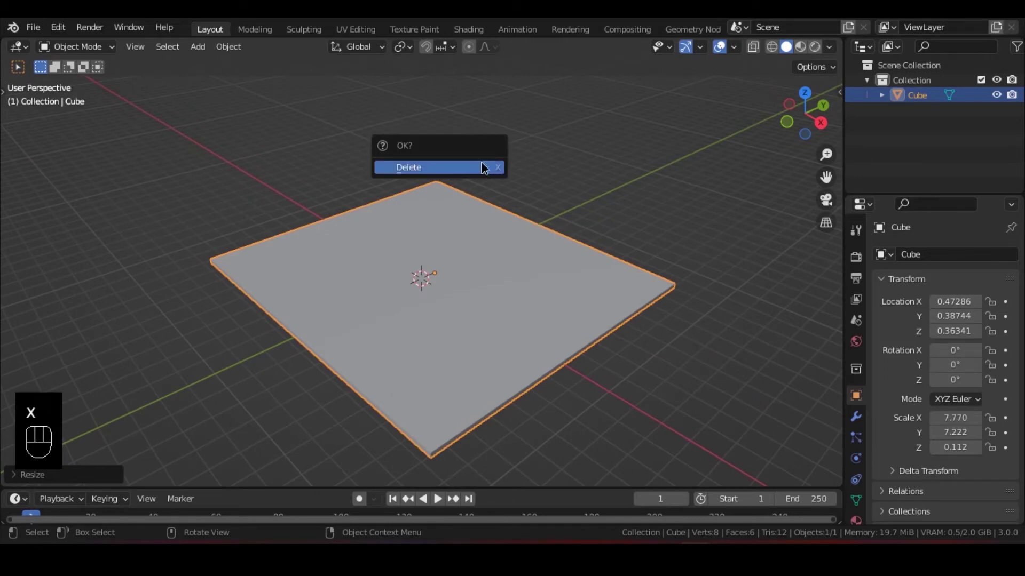
pyautogui.click(482, 166)
pyautogui.keyDown('shift'); pyautogui.moveTo(482, 166); pyautogui.dragTo(486, 292, button='middle'); pyautogui.keyUp('shift')
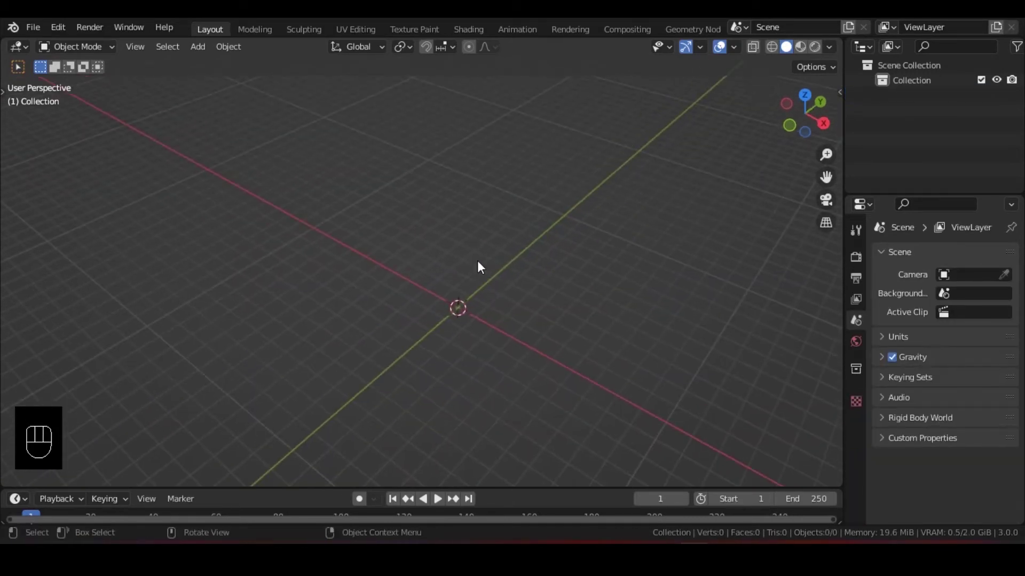
# - Add a cylinder mesh and flatten it along the Z axis to a scale of about 0.114
pyautogui.hotkey('shift', 'a')
pyautogui.moveTo(465, 233)
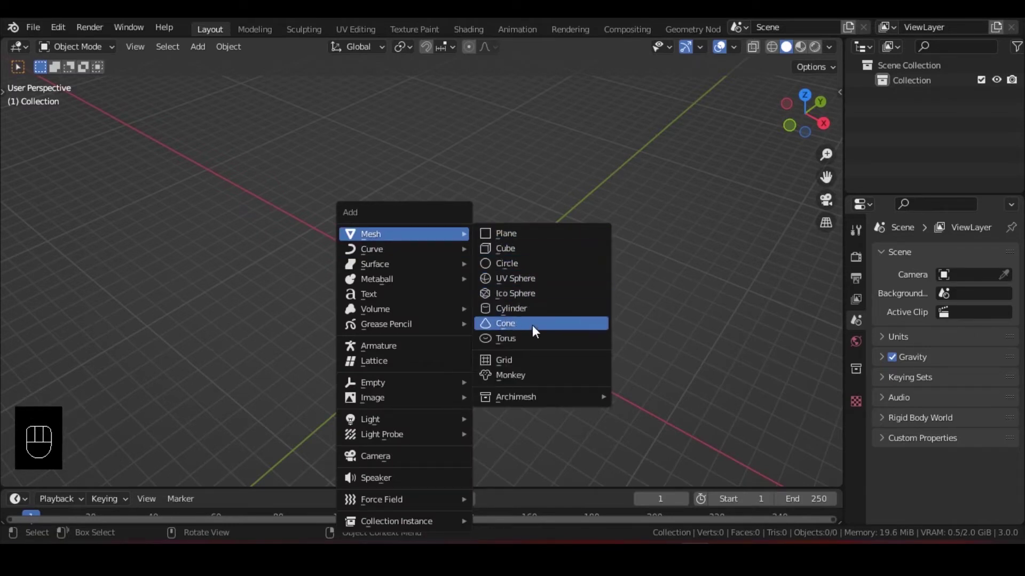
pyautogui.click(525, 310)
pyautogui.moveTo(512, 318); pyautogui.dragTo(655, 290, button='middle')
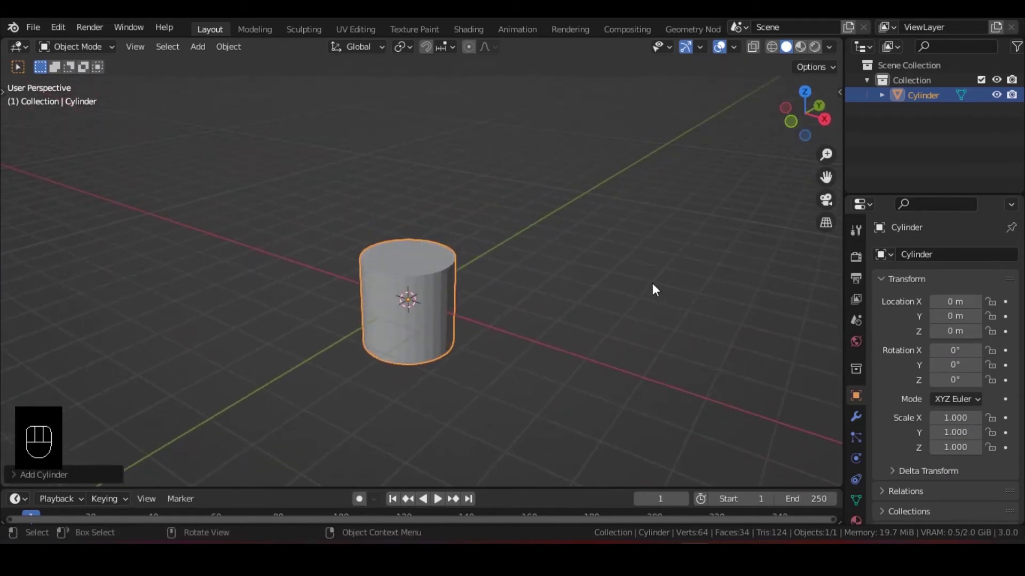
pyautogui.press('s')
pyautogui.press('z')
pyautogui.click(437, 297)
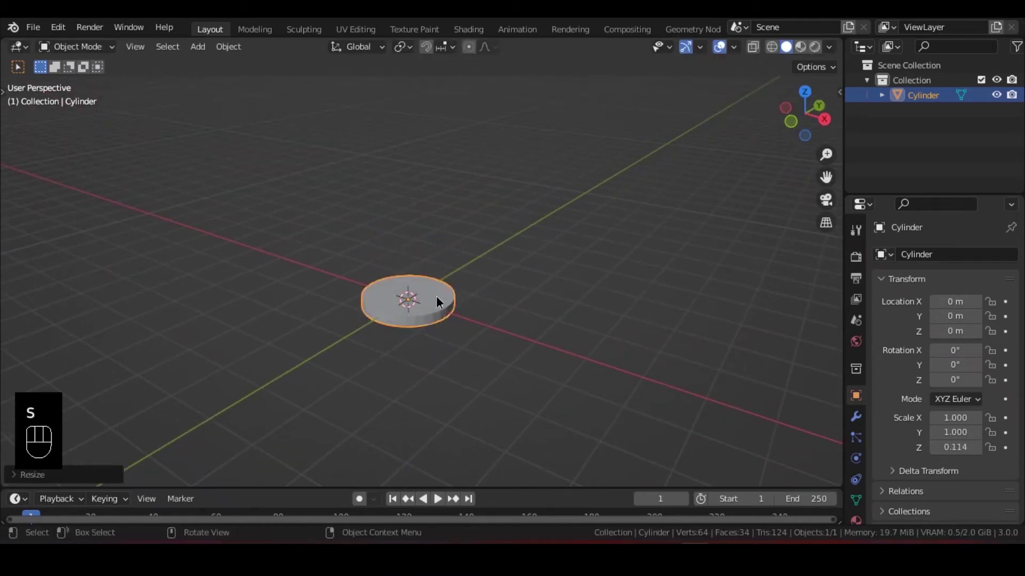
# - Try stretching the flat disc along the Y axis to a scale of about 5.06, and undo the stretch
pyautogui.press('s')
pyautogui.press('y')
pyautogui.click(80, 308)
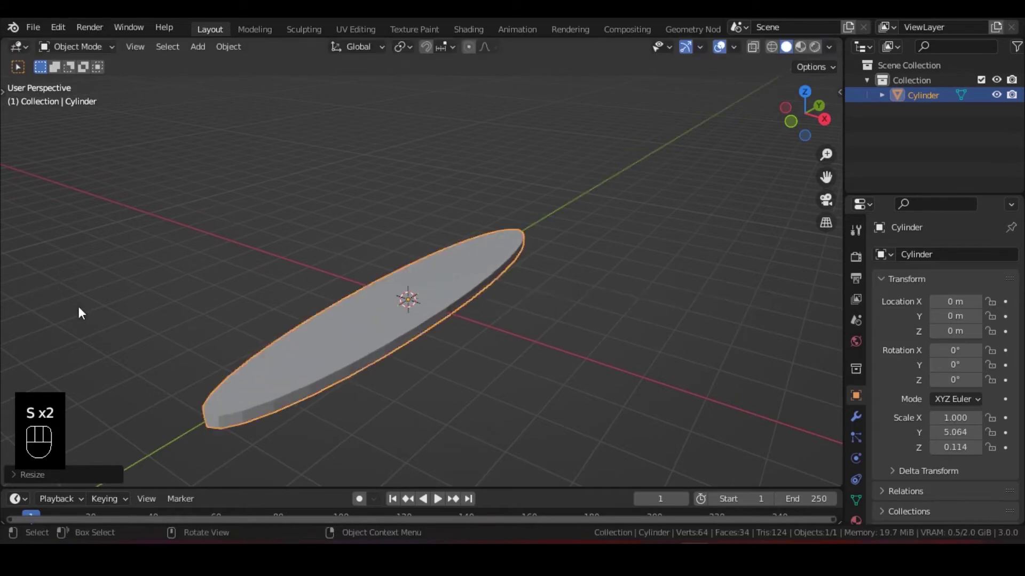
pyautogui.hotkey('ctrl', 'z')
pyautogui.scroll(3, 424, 338)
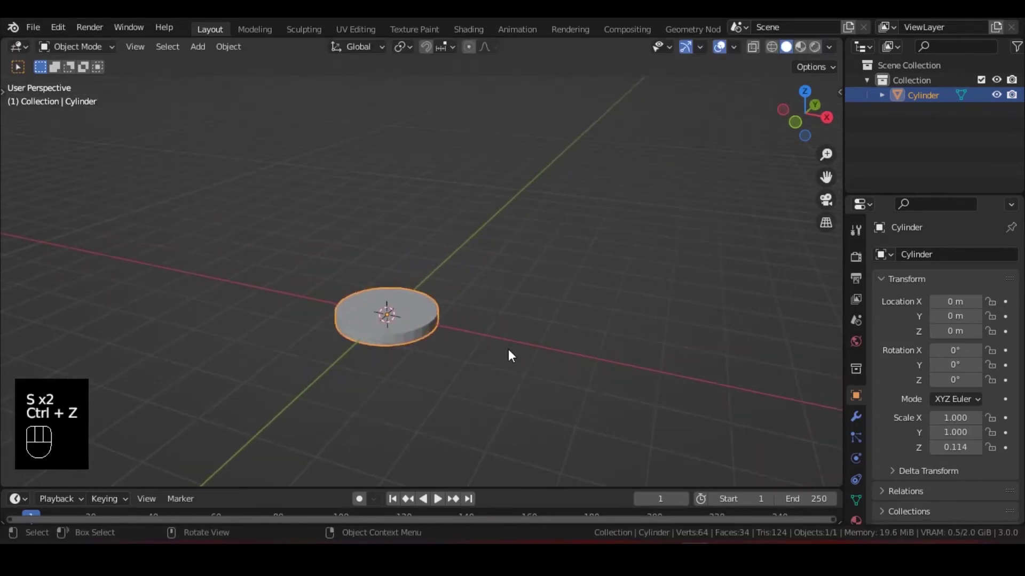
# - Rotate the disc about the Y axis by about -85.5° so it stands nearly upright
pyautogui.press('r')
pyautogui.press('y')
pyautogui.click(441, 219)
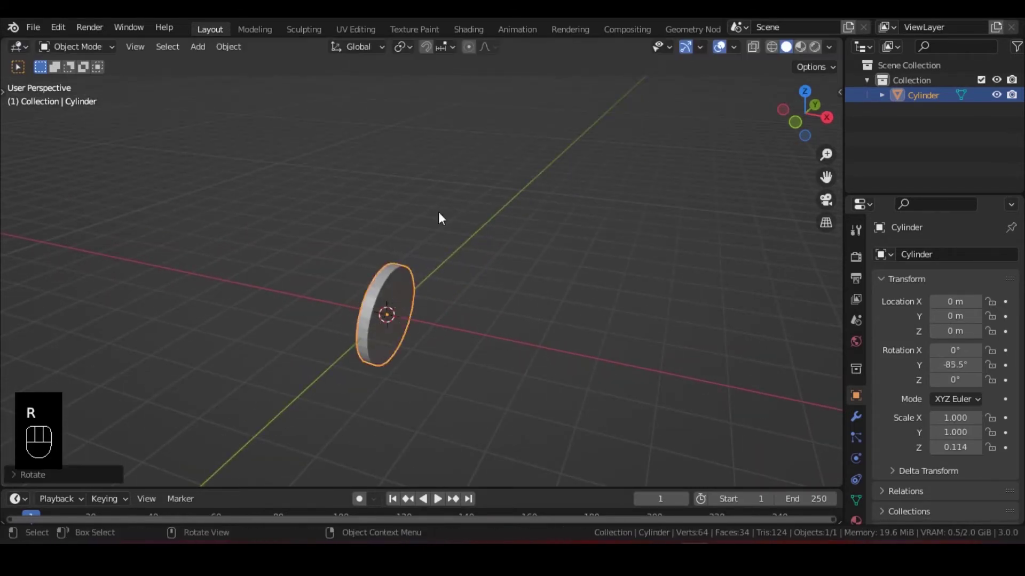
# - Try spinning the upright disc about the Z axis and cancel the rotation
pyautogui.press('r')
pyautogui.press('z')
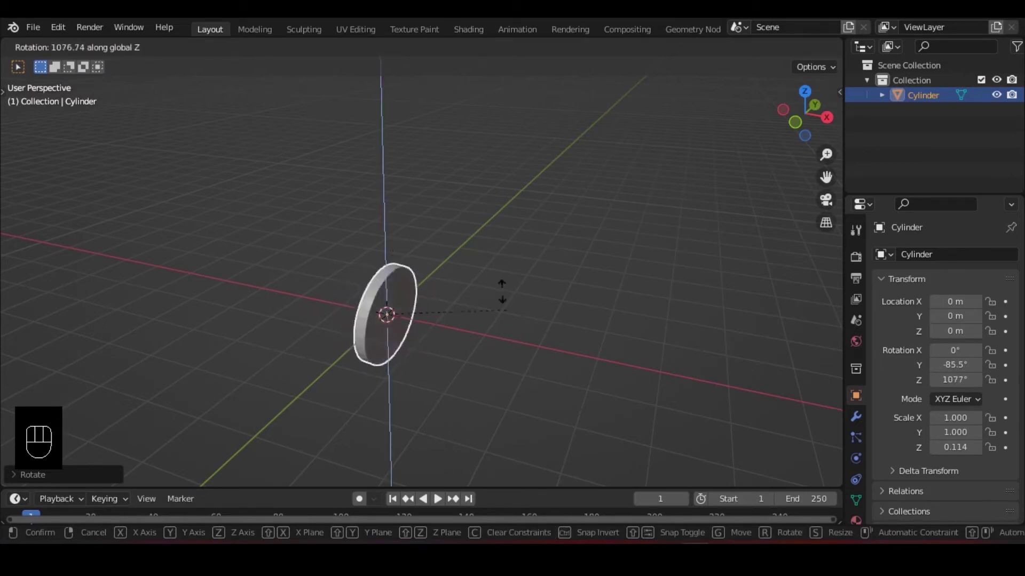
pyautogui.rightClick(418, 273)
pyautogui.moveTo(492, 290); pyautogui.dragTo(415, 250, button='middle')
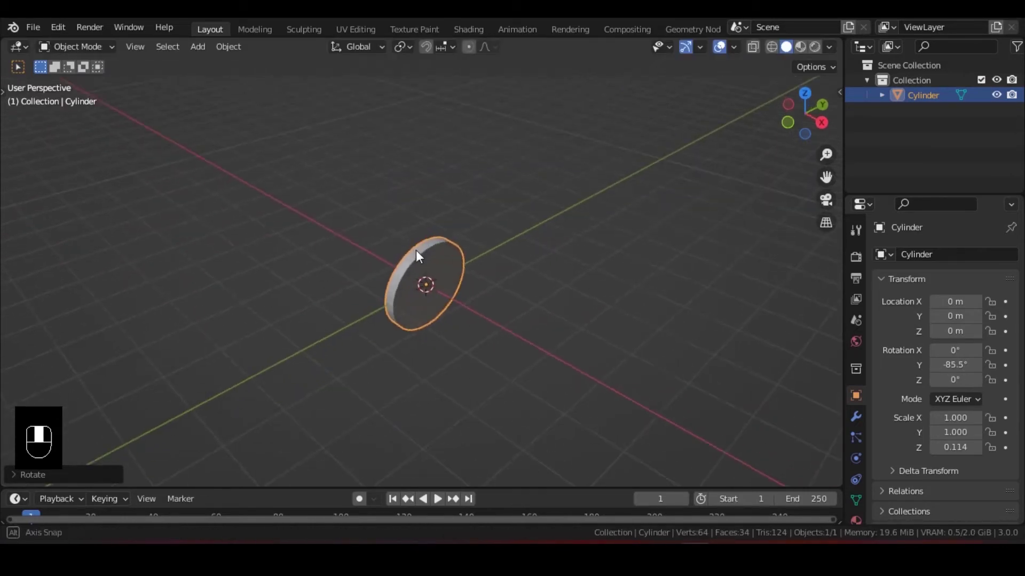
pyautogui.keyDown('shift'); pyautogui.moveTo(616, 275); pyautogui.dragTo(601, 288, button='middle'); pyautogui.keyUp('shift')
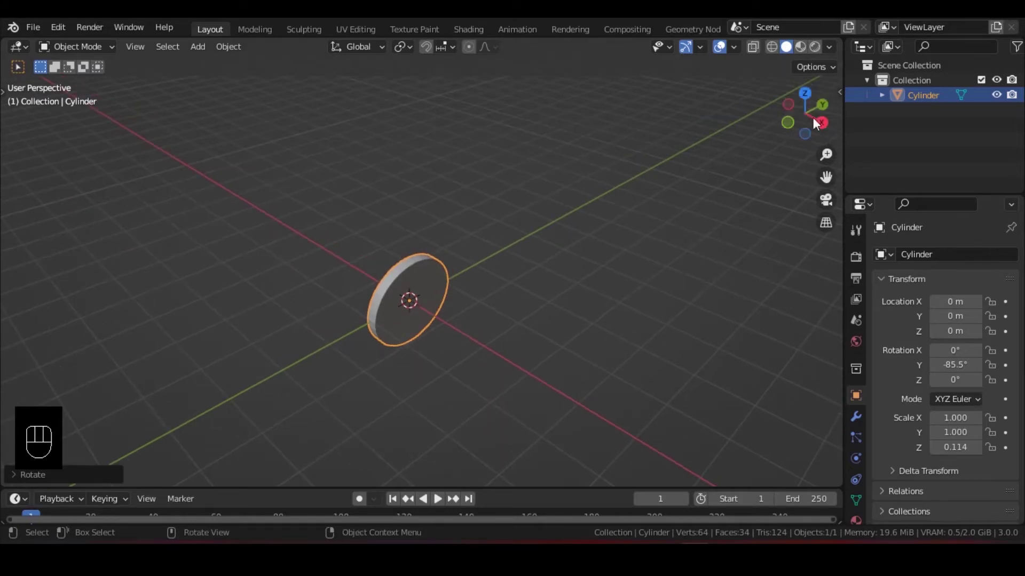
# - Delete the upright disc from the scene
pyautogui.moveTo(530, 241); pyautogui.dragTo(521, 272, button='middle')
pyautogui.press('x')
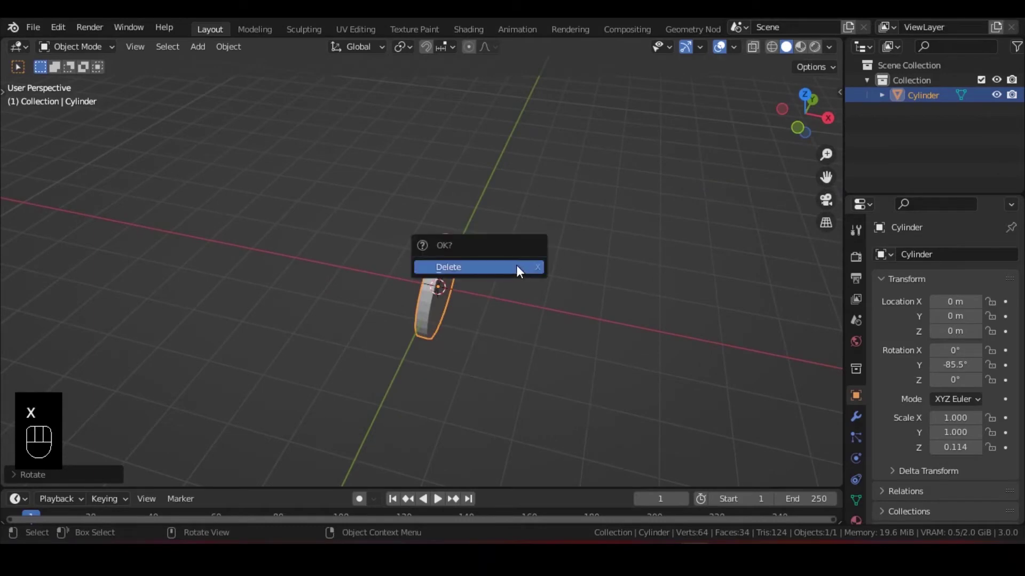
pyautogui.click(517, 267)
# - Add a cube mesh and flatten it along the Z axis to a scale of about 0.207
pyautogui.hotkey('shift', 'a')
pyautogui.moveTo(463, 235)
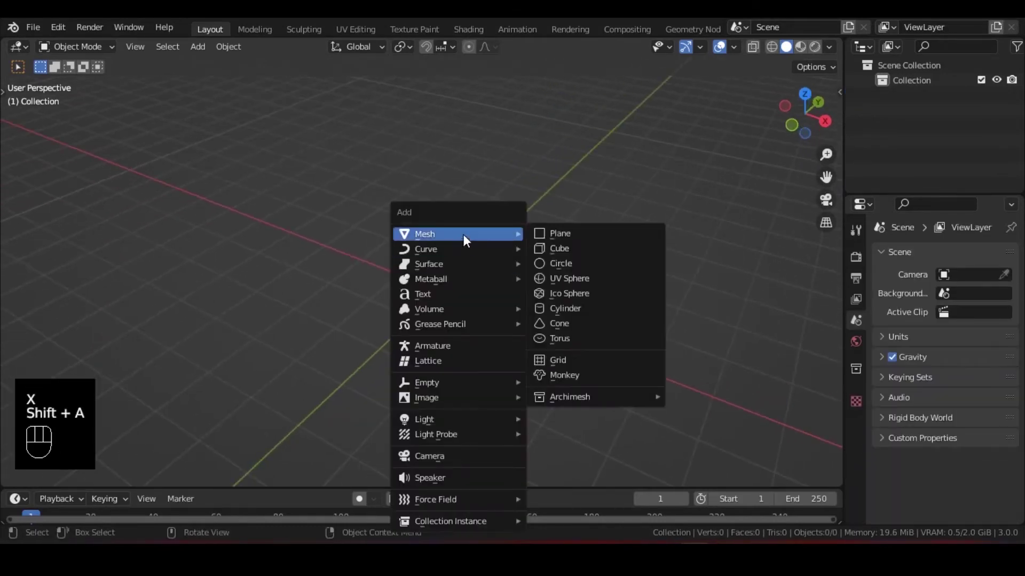
pyautogui.click(560, 249)
pyautogui.moveTo(484, 275); pyautogui.dragTo(661, 303, button='middle')
pyautogui.scroll(2, 536, 261)
pyautogui.press('s')
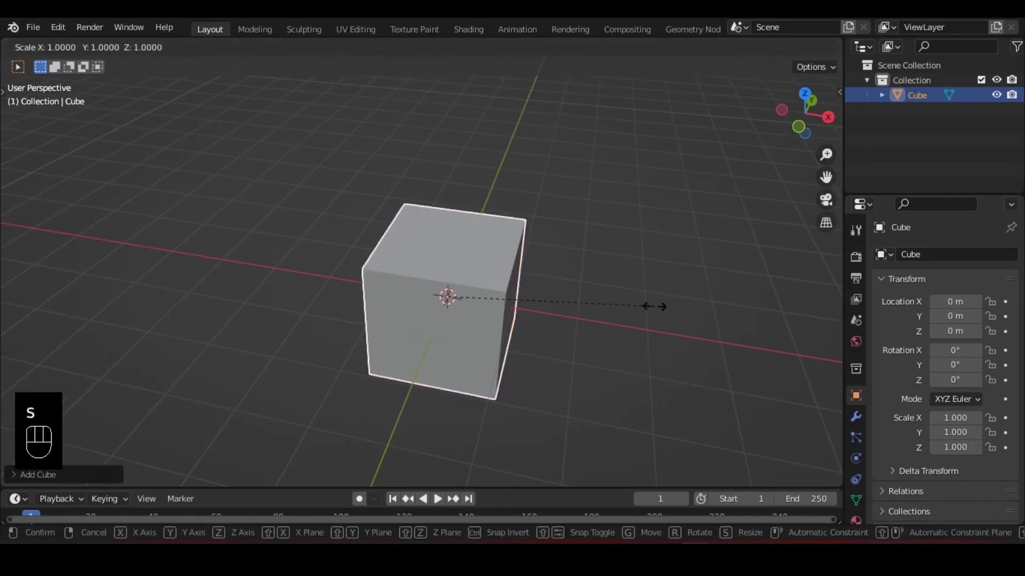
pyautogui.press('z')
pyautogui.click(522, 313)
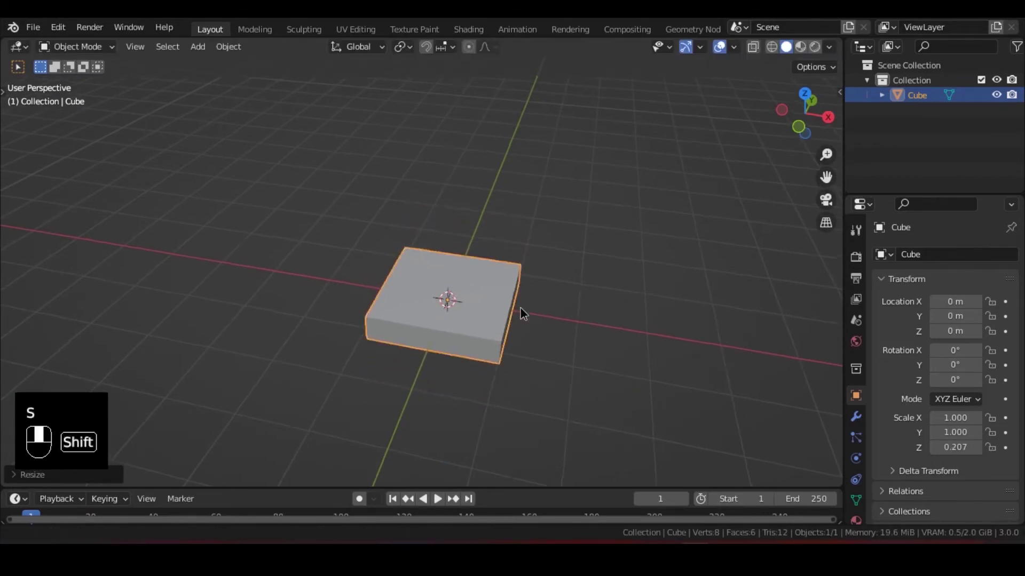
# - Raise the flattened cube along Z to about 2.02 m and thin it to a Z scale of about 0.096
pyautogui.press('g')
pyautogui.press('z')
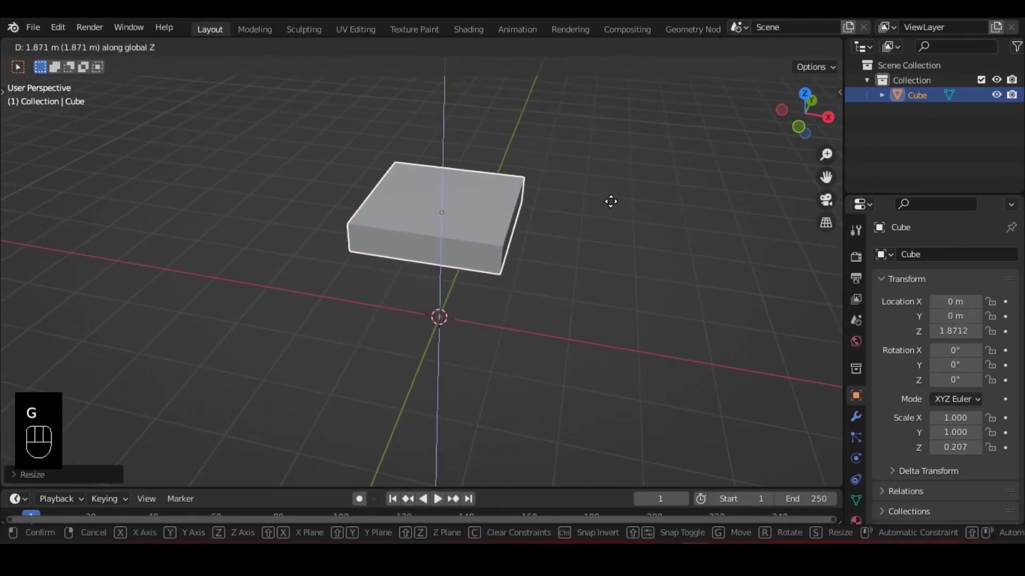
pyautogui.keyDown('shift'); pyautogui.click(588, 256); pyautogui.keyUp('shift')
pyautogui.press('s')
pyautogui.press('z')
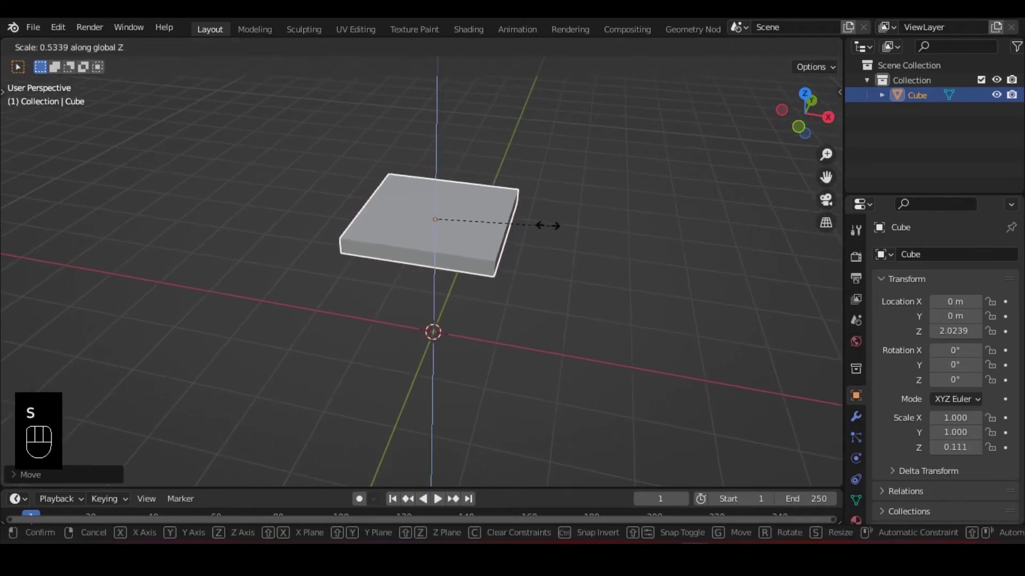
pyautogui.click(516, 233)
pyautogui.moveTo(515, 233); pyautogui.dragTo(539, 238, button='middle')
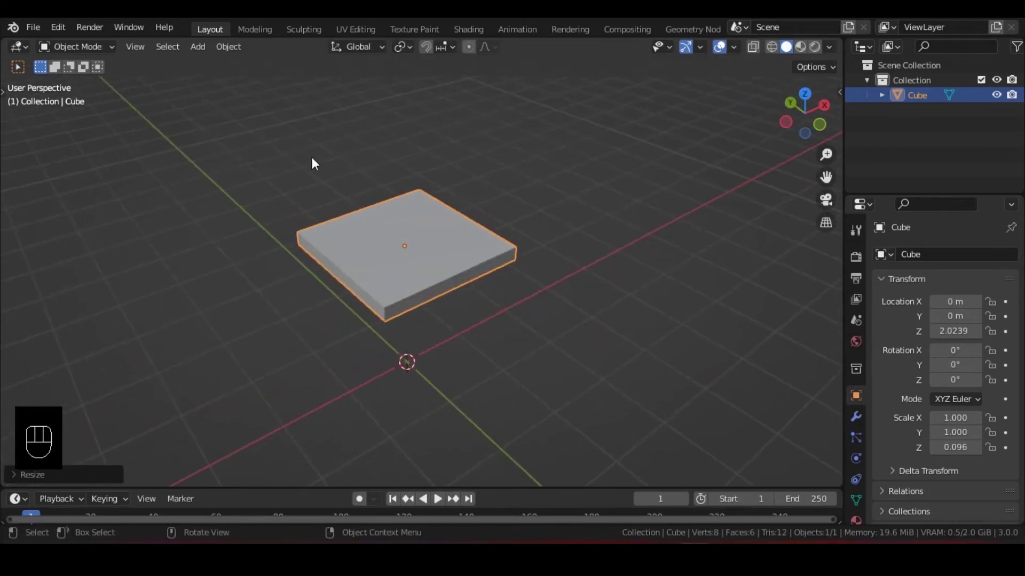
# - Try moving the raised slab freely without an axis constraint and cancel the move
pyautogui.moveTo(490, 269); pyautogui.dragTo(441, 263, button='middle')
pyautogui.press('g')
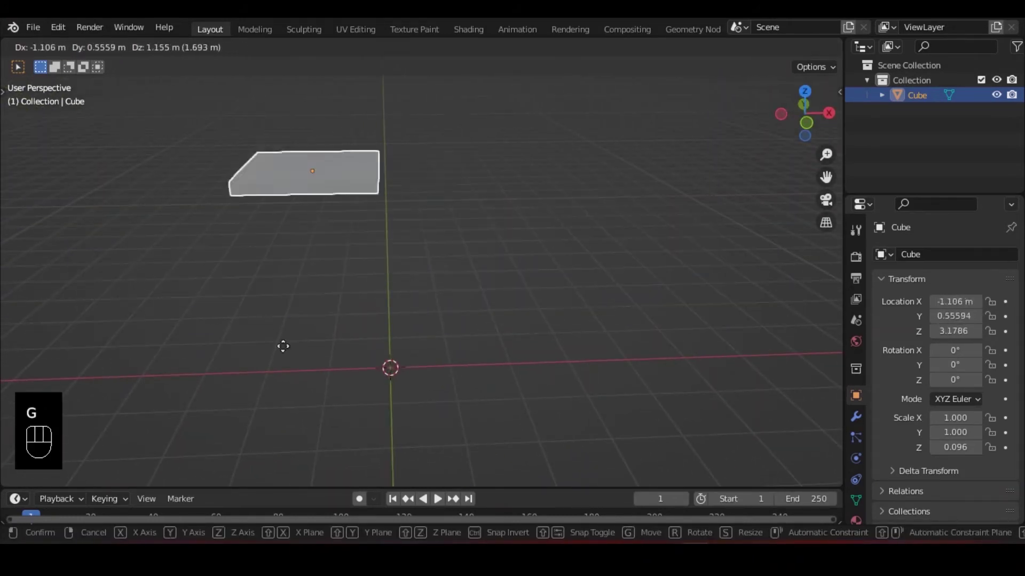
pyautogui.rightClick(377, 259)
pyautogui.moveTo(377, 258); pyautogui.dragTo(447, 270, button='middle')
pyautogui.scroll(4, 419, 282)
pyautogui.moveTo(392, 299); pyautogui.dragTo(427, 299, button='middle')
pyautogui.scroll(-2, 448, 295)
# - Thicken the slab along the Z axis to a scale of about 0.286
pyautogui.press('s')
pyautogui.press('z')
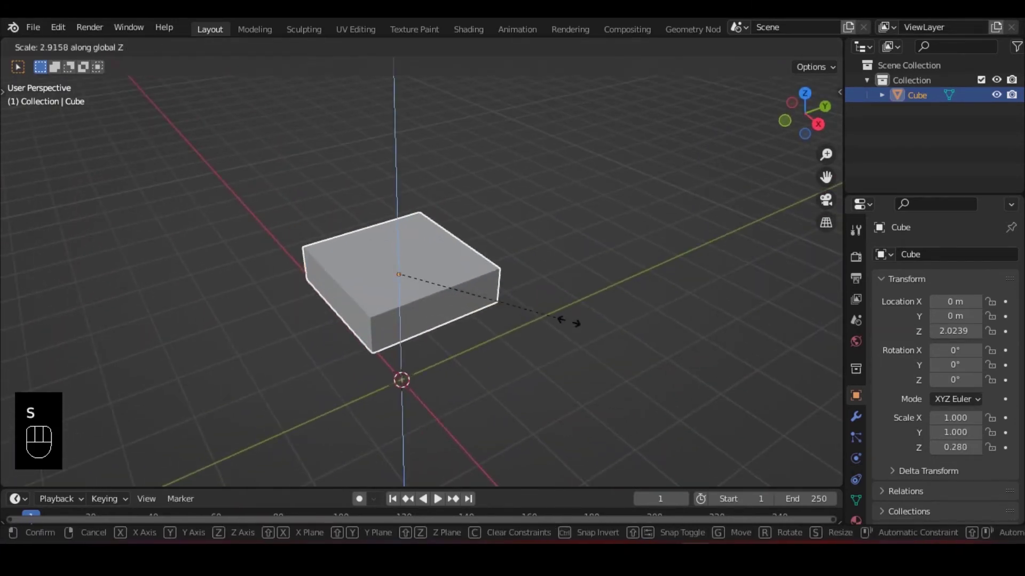
pyautogui.click(556, 314)
# - Try rotating the slab freely without an axis constraint, and undo the rotation
pyautogui.press('r')
pyautogui.click(407, 344)
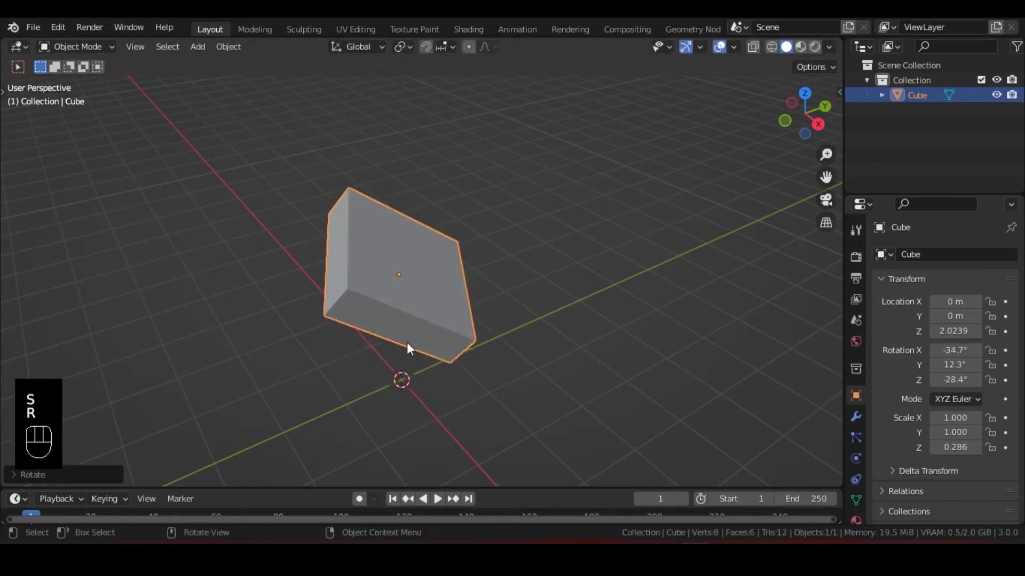
pyautogui.moveTo(407, 346); pyautogui.dragTo(525, 329, button='middle')
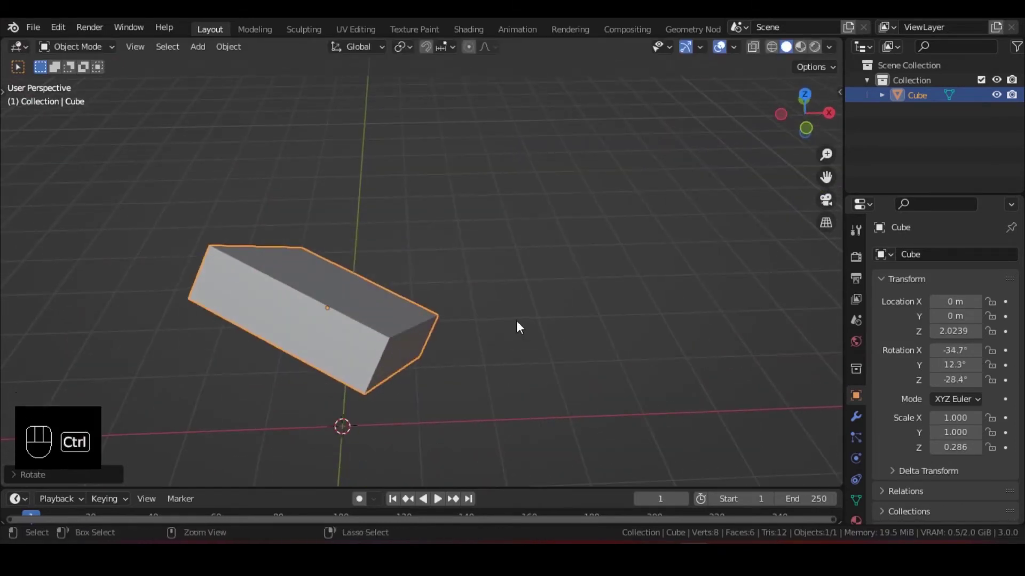
pyautogui.hotkey('ctrl', 'z')
# - Thin the slab along the Z axis in two passes, to a scale of about 0.131 and about 0.110
pyautogui.moveTo(516, 320); pyautogui.dragTo(546, 391, button='middle')
pyautogui.click(513, 361)
pyautogui.click(477, 326)
pyautogui.moveTo(477, 331); pyautogui.dragTo(458, 242, button='middle')
pyautogui.press('s')
pyautogui.press('z')
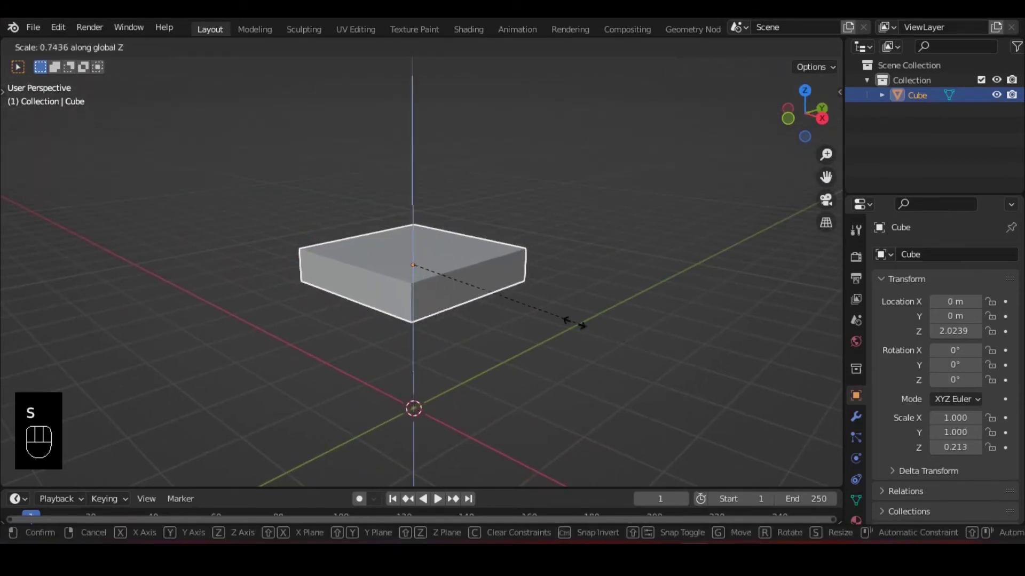
pyautogui.click(519, 283)
pyautogui.moveTo(518, 282); pyautogui.dragTo(558, 316, button='middle')
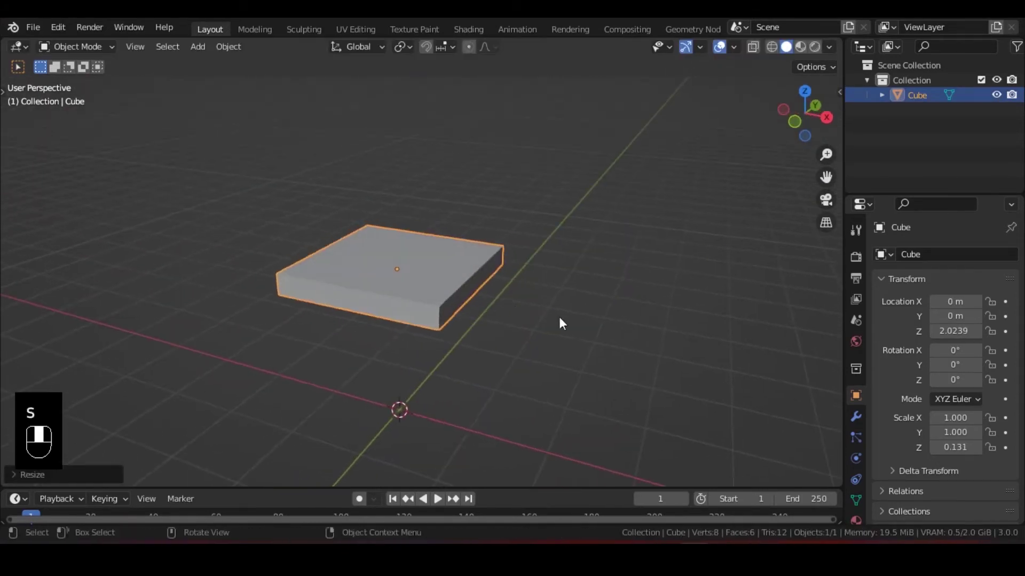
pyautogui.press('s')
pyautogui.press('z')
pyautogui.click(574, 340)
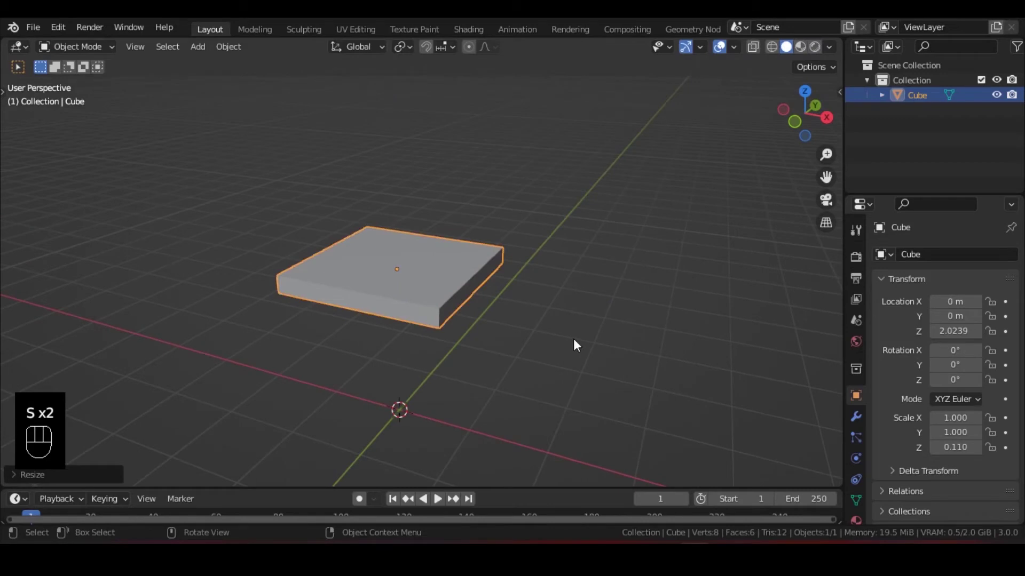
# - Switch the slab to Edit Mode and clear its vertex selection
pyautogui.click(83, 48)
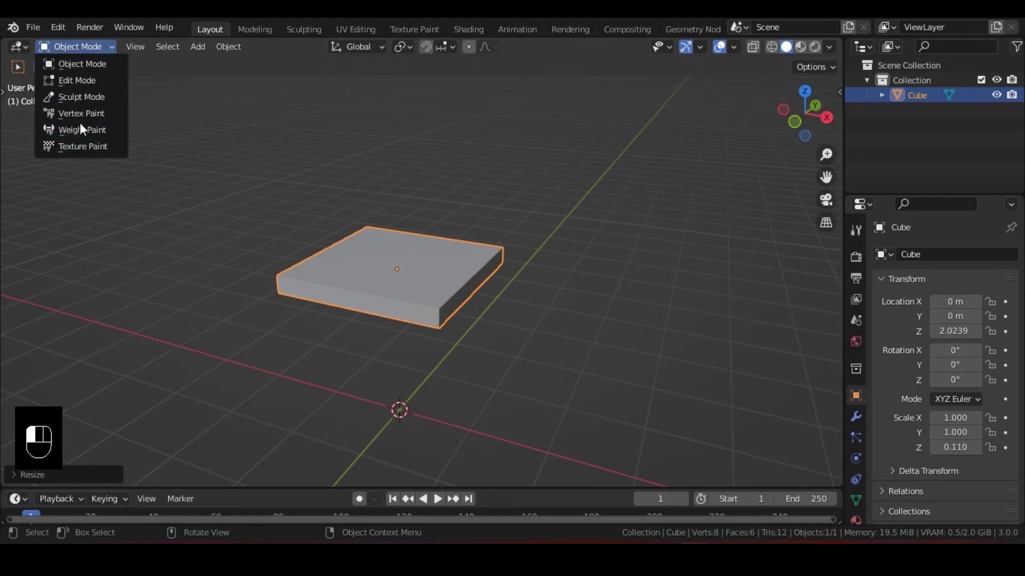
pyautogui.click(89, 81)
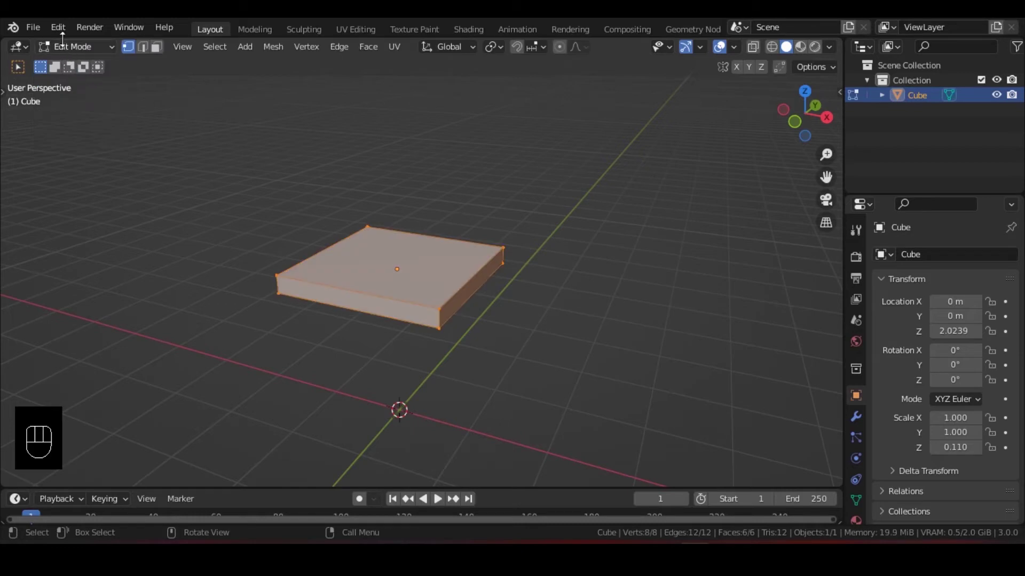
pyautogui.click(521, 320)
pyautogui.keyDown('shift'); pyautogui.moveTo(472, 270); pyautogui.dragTo(507, 277, button='middle'); pyautogui.keyUp('shift')
pyautogui.scroll(4, 510, 278)
pyautogui.keyDown('shift'); pyautogui.moveTo(584, 302); pyautogui.dragTo(467, 248, button='middle'); pyautogui.keyUp('shift')
pyautogui.scroll(-1, 511, 274)
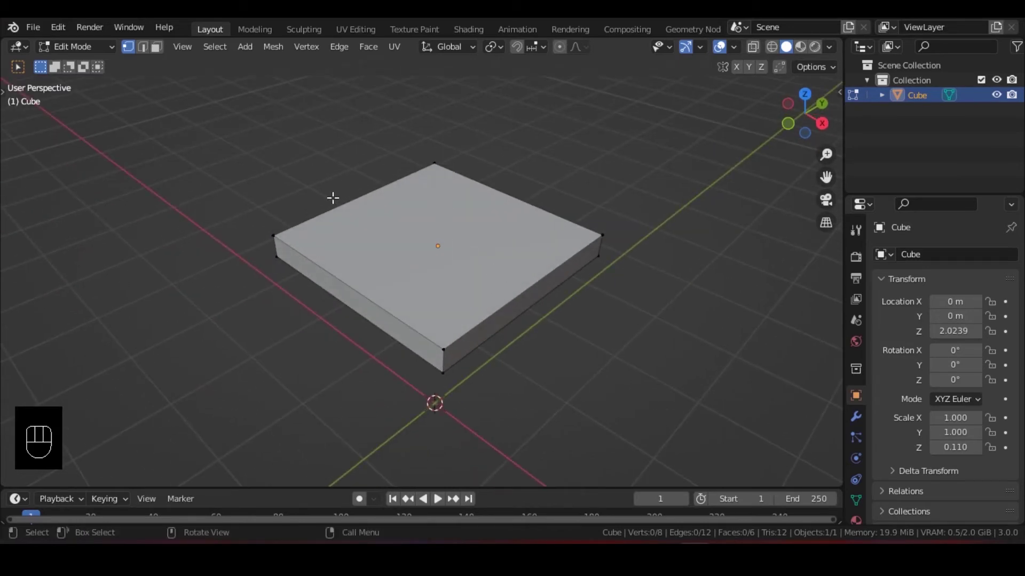
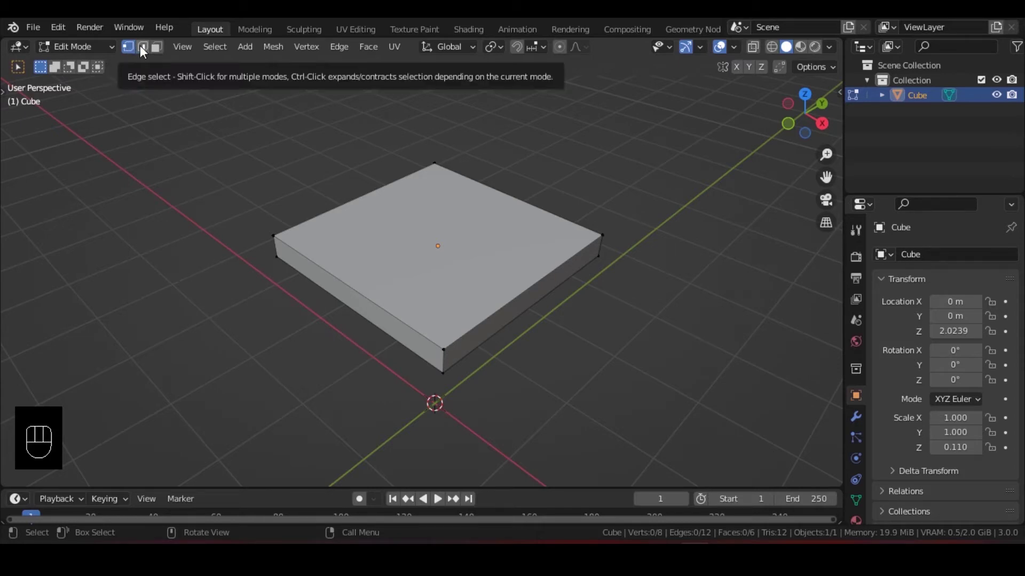
# - Cycle the mesh selection mode through edge and face, and return it to vertex selection
pyautogui.click(142, 47)
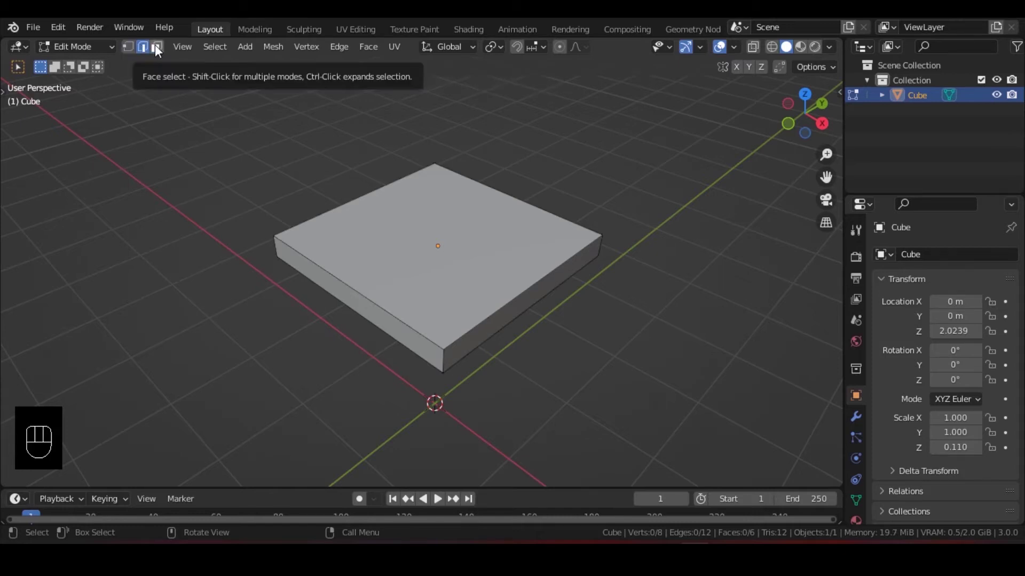
pyautogui.click(156, 48)
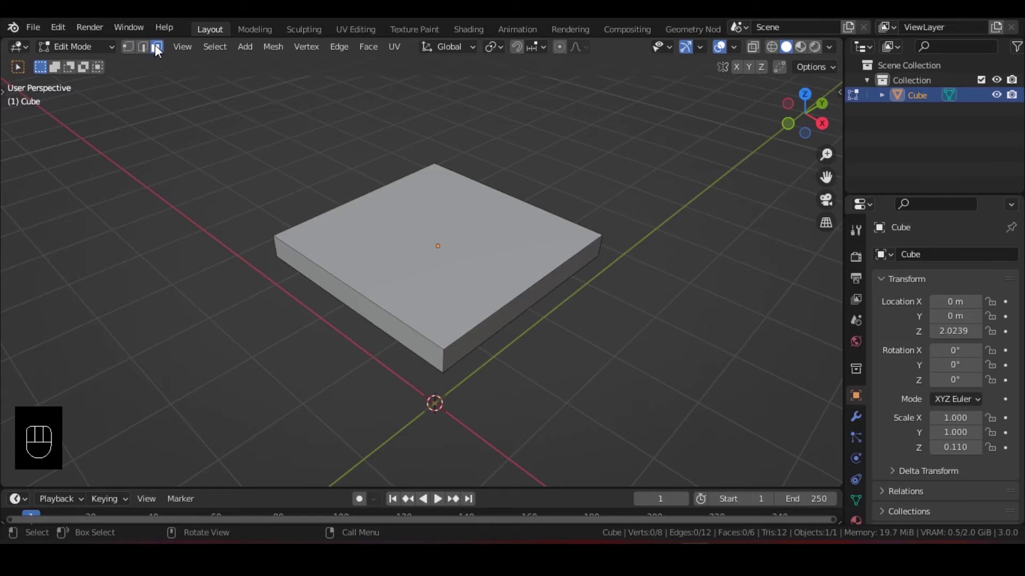
pyautogui.click(127, 48)
pyautogui.click(130, 47)
pyautogui.moveTo(171, 101); pyautogui.dragTo(286, 199, button='middle')
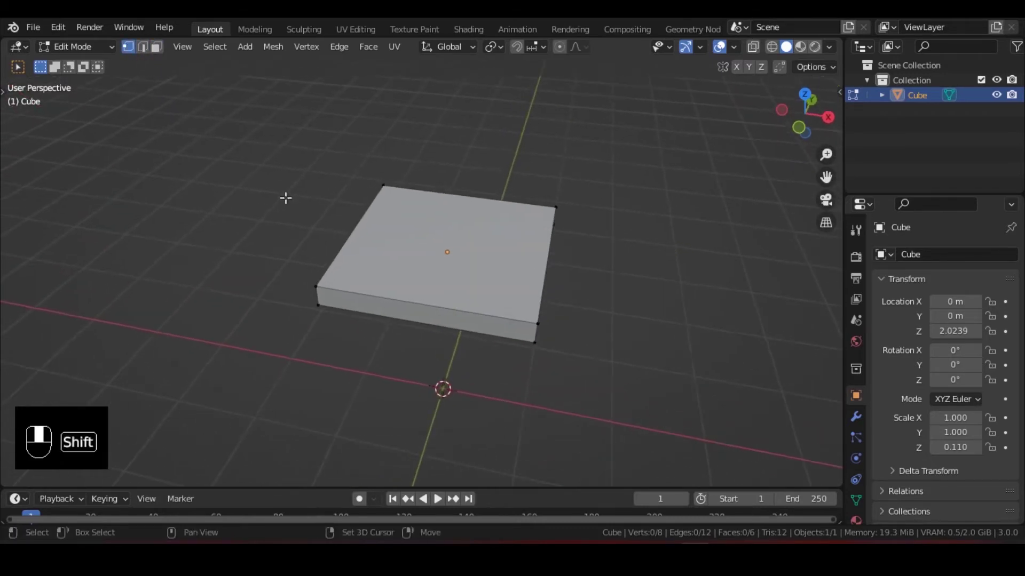
pyautogui.click(142, 47)
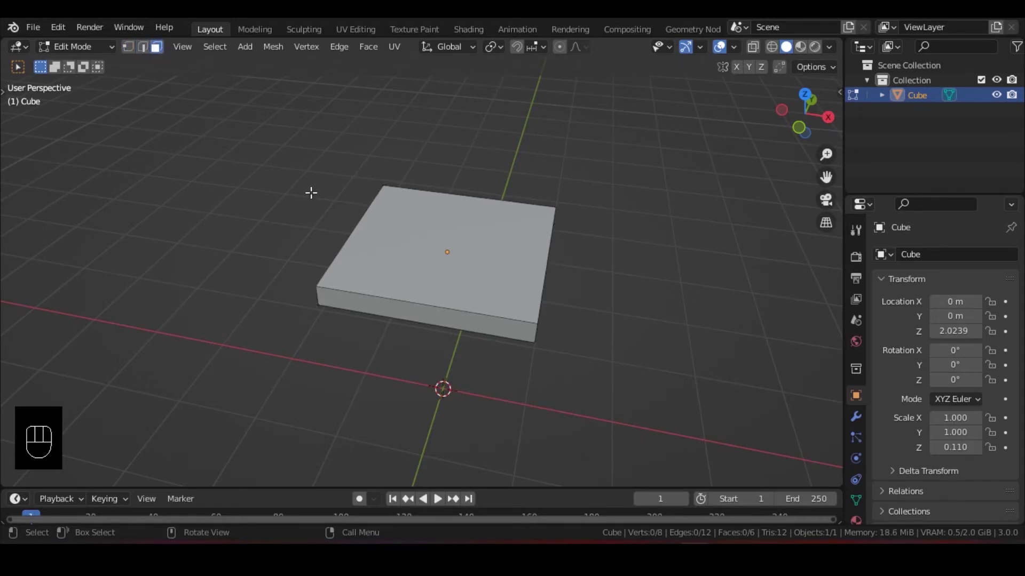
pyautogui.press('1')
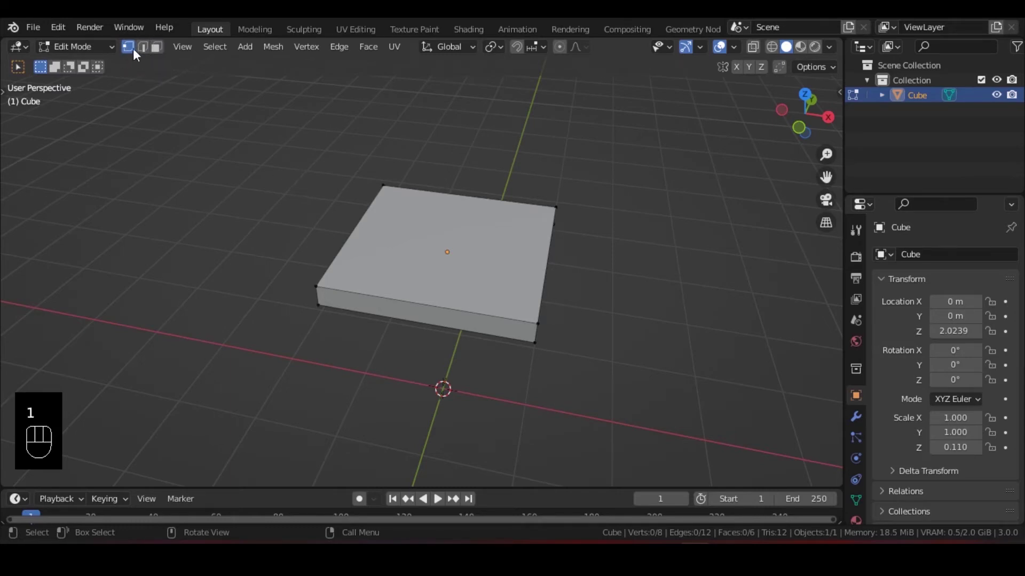
# - Switch repeatedly between vertex, edge and face selection in mixed order, ending in vertex selection
pyautogui.press('2')
pyautogui.press('3')
pyautogui.press('1')
pyautogui.press('2')
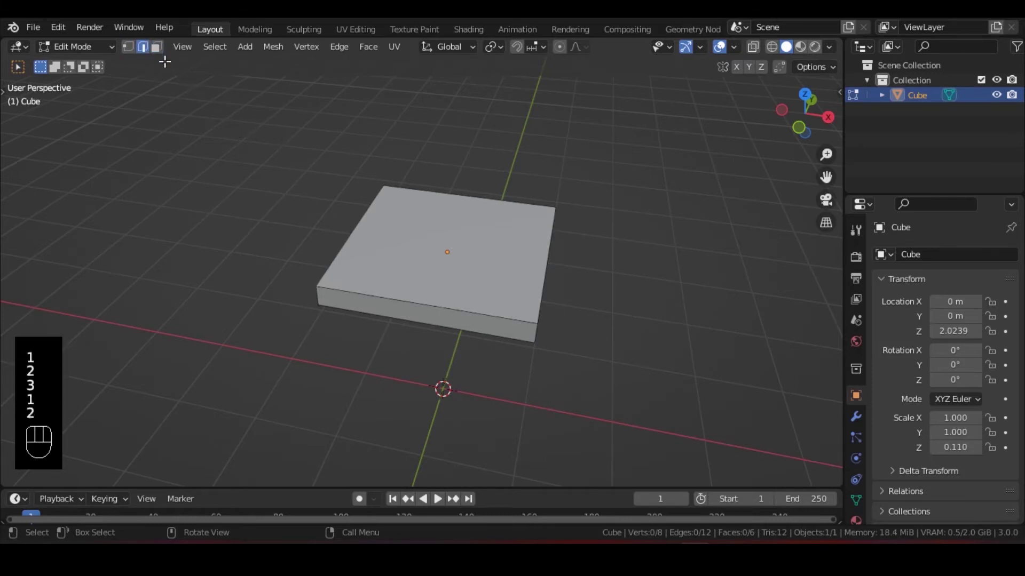
pyautogui.press('3')
pyautogui.press('2')
pyautogui.press('1')
pyautogui.press('3')
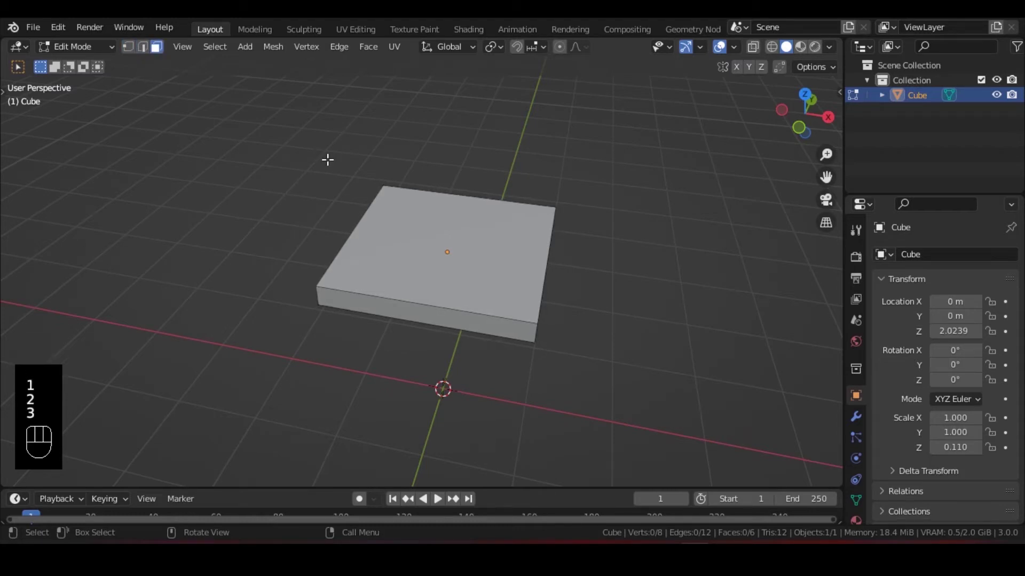
pyautogui.press('1')
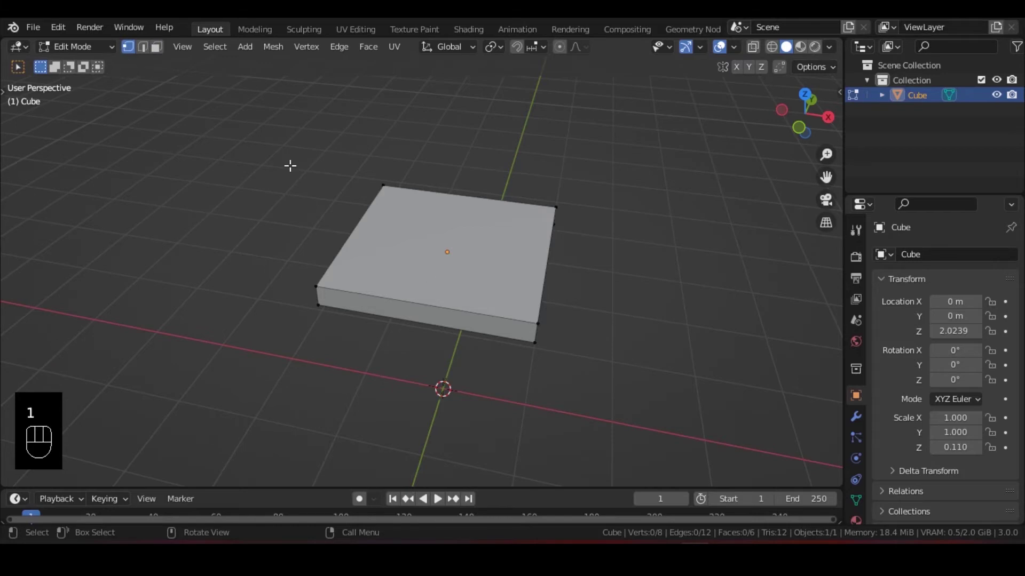
# - Try moving one top corner vertex of the slab freely, along the Y axis and along the X axis, and cancel the move
pyautogui.moveTo(475, 281); pyautogui.dragTo(579, 254, button='middle')
pyautogui.scroll(3, 460, 300)
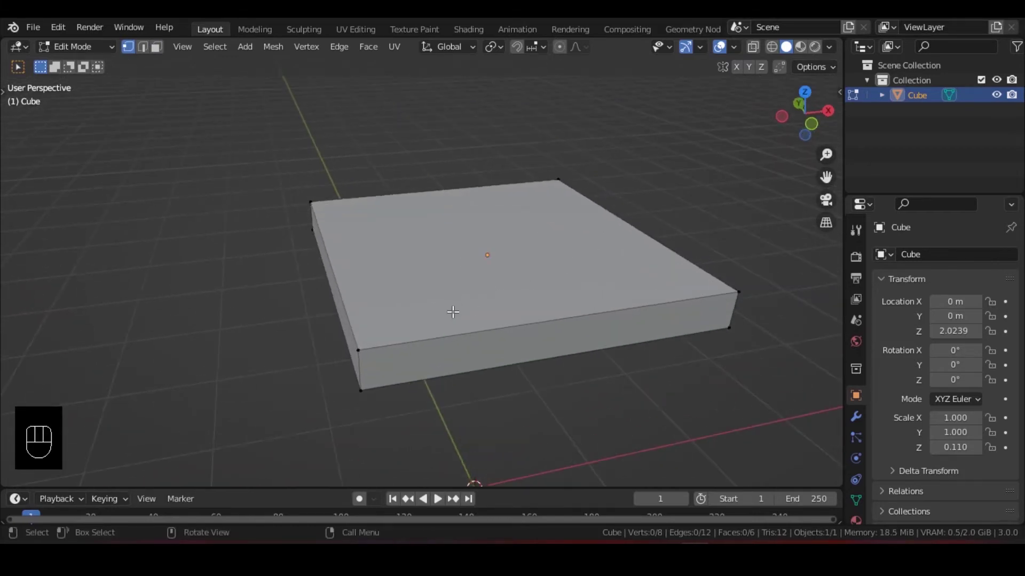
pyautogui.moveTo(452, 311); pyautogui.dragTo(462, 329, button='middle')
pyautogui.click(361, 354)
pyautogui.press('g')
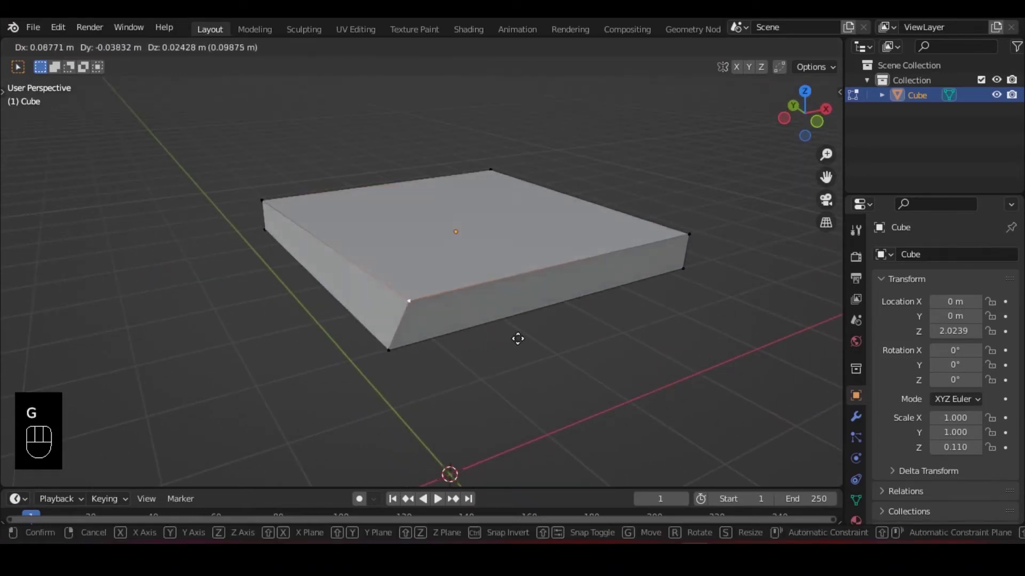
pyautogui.press('y')
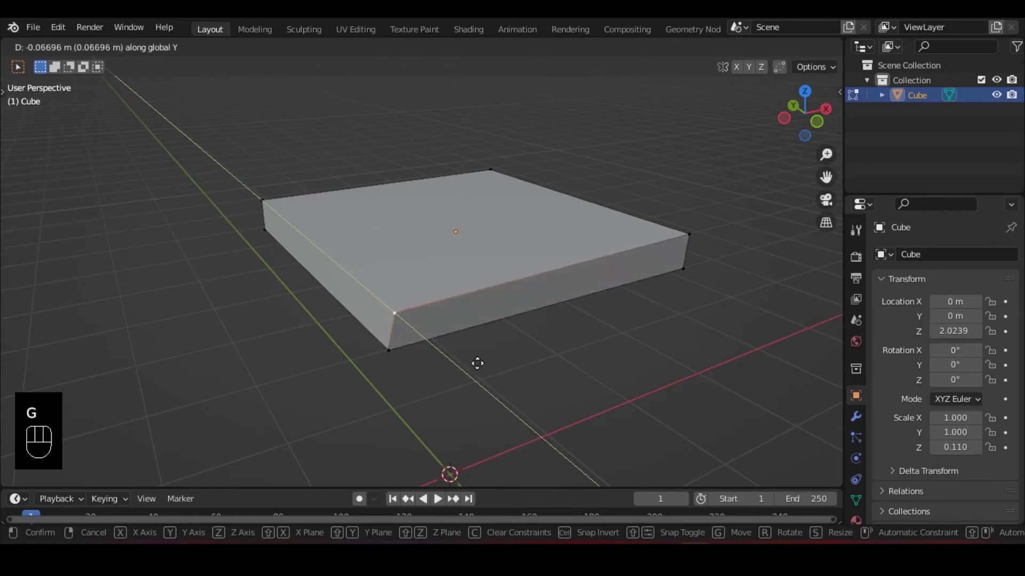
pyautogui.press('x')
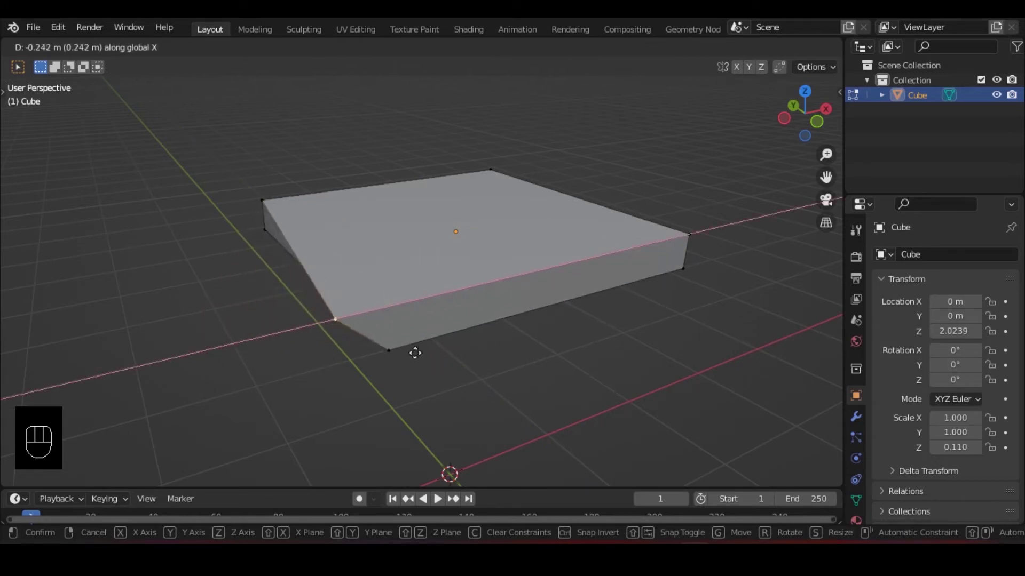
pyautogui.rightClick(460, 355)
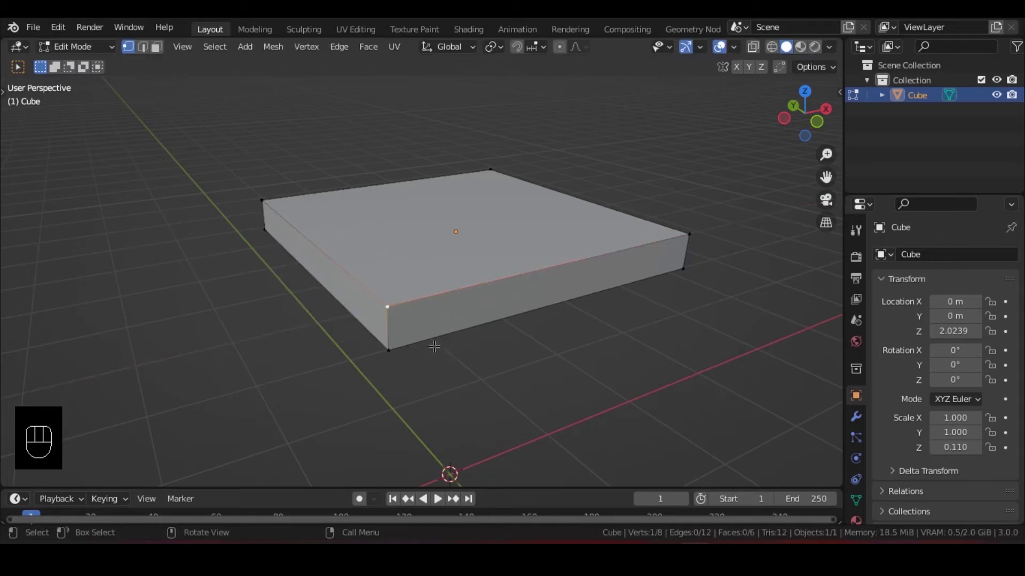
# - Add the vertex below to the corner selection and move both vertices inward along the X axis
pyautogui.keyDown('shift'); pyautogui.moveTo(434, 347); pyautogui.dragTo(429, 348, button='middle'); pyautogui.keyUp('shift')
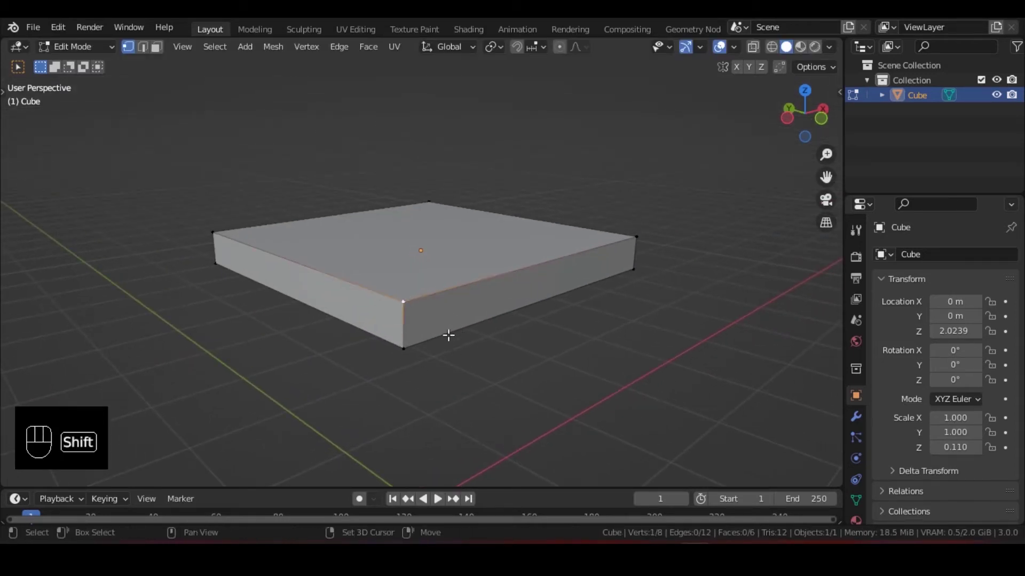
pyautogui.keyDown('shift'); pyautogui.moveTo(448, 354); pyautogui.dragTo(449, 355, button='middle'); pyautogui.keyUp('shift')
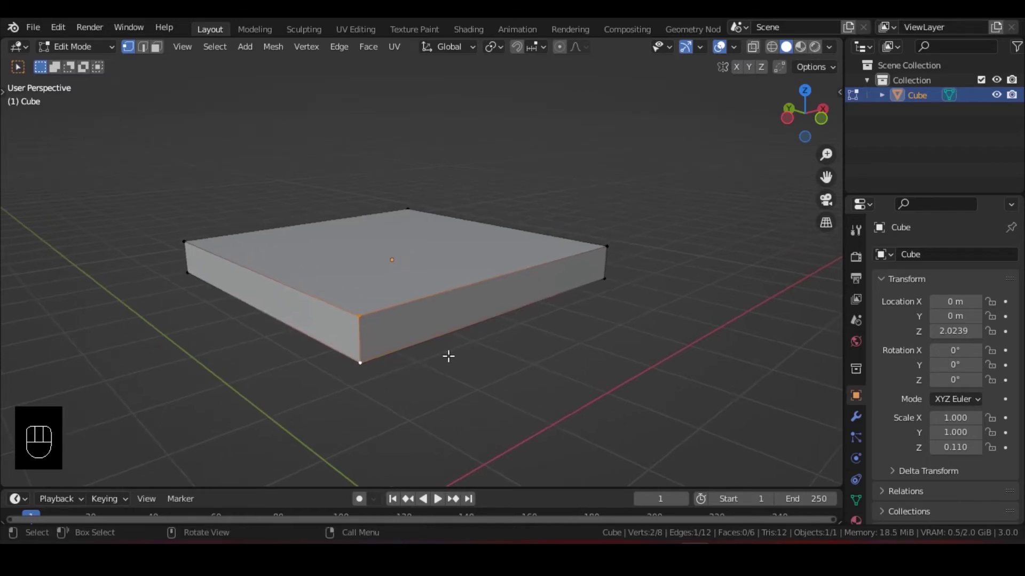
pyautogui.press('g')
pyautogui.press('r')
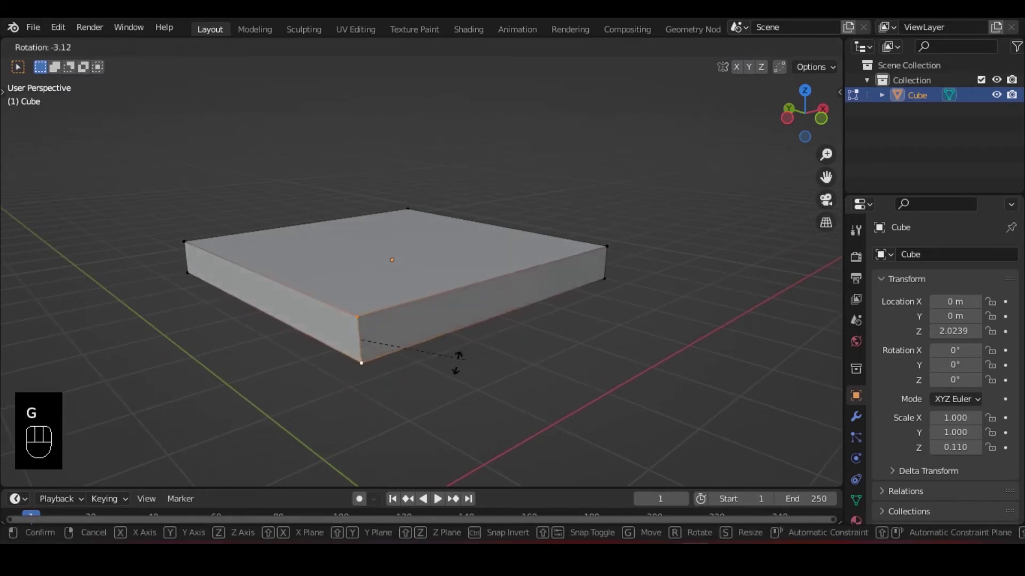
pyautogui.press('g')
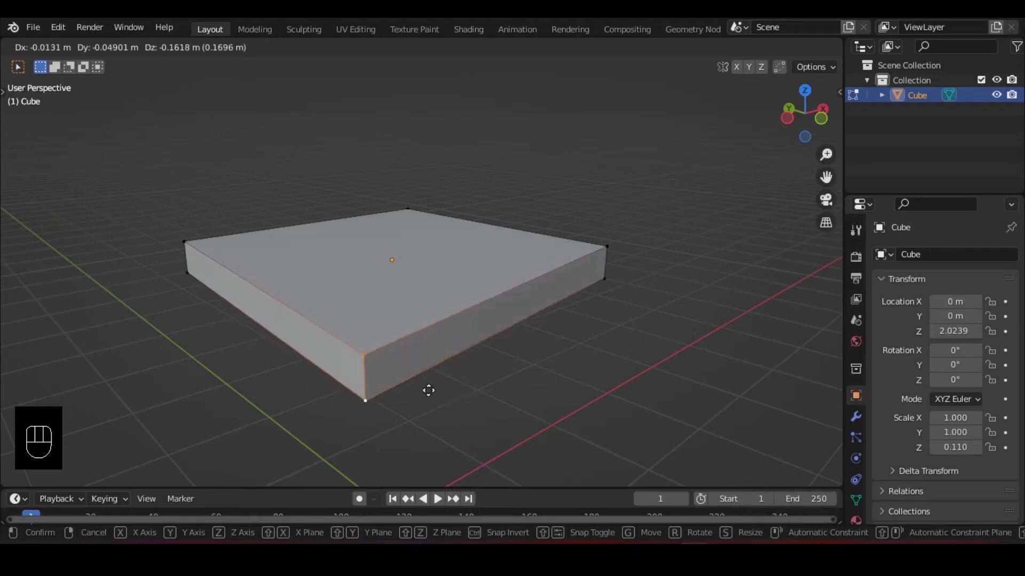
pyautogui.press('x')
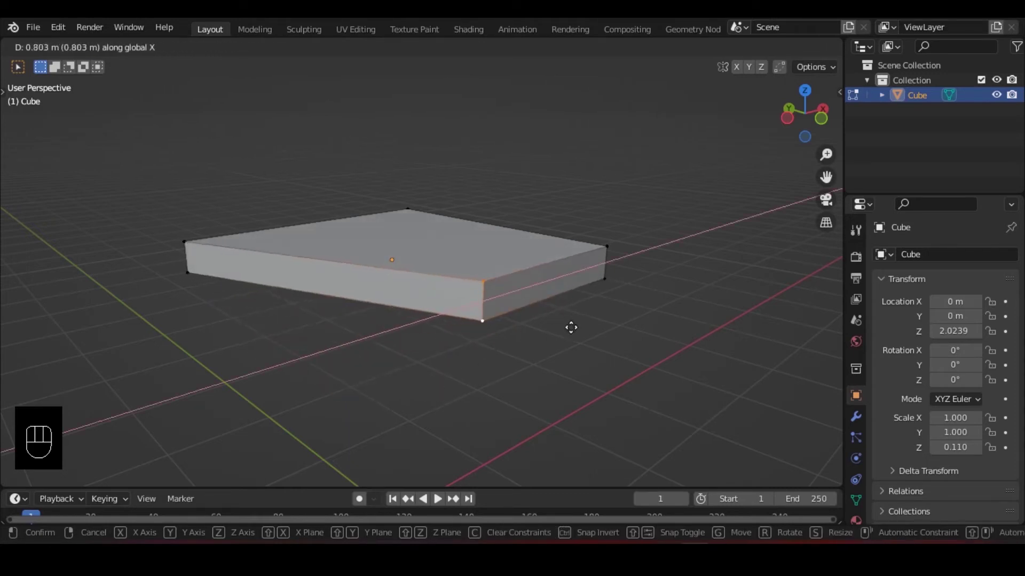
pyautogui.click(613, 338)
# - Box-select both vertices of another slab corner and raise them along the Z axis
pyautogui.moveTo(613, 339); pyautogui.dragTo(451, 283, button='middle')
pyautogui.moveTo(350, 158); pyautogui.dragTo(435, 286)
pyautogui.scroll(2, 400, 313)
pyautogui.press('g')
pyautogui.press('z')
pyautogui.click(482, 183)
pyautogui.moveTo(482, 183); pyautogui.dragTo(323, 336, button='middle')
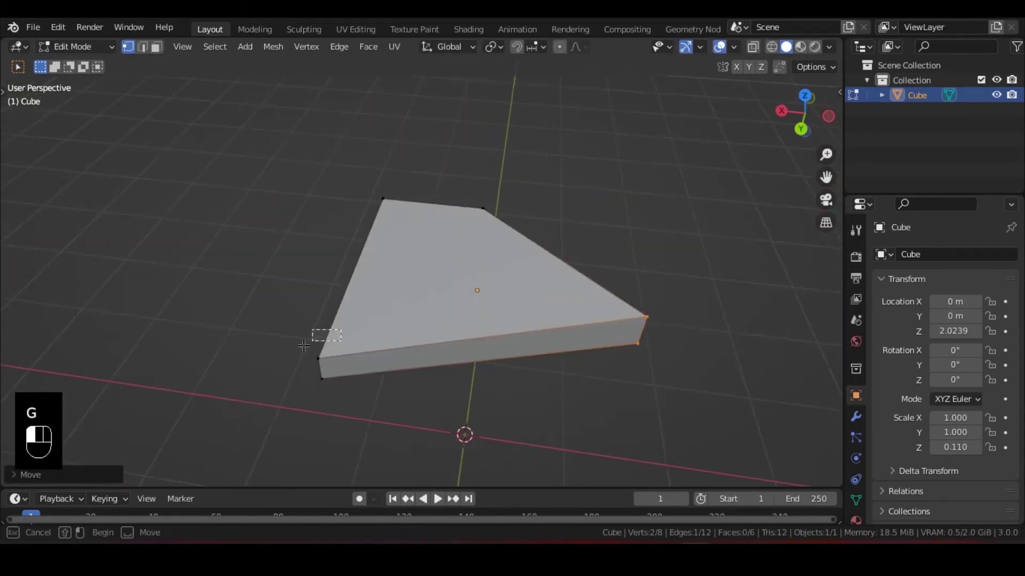
# - Box-select a single top vertex at a further corner and raise it along the Z axis
pyautogui.moveTo(285, 330); pyautogui.dragTo(332, 366)
pyautogui.press('g')
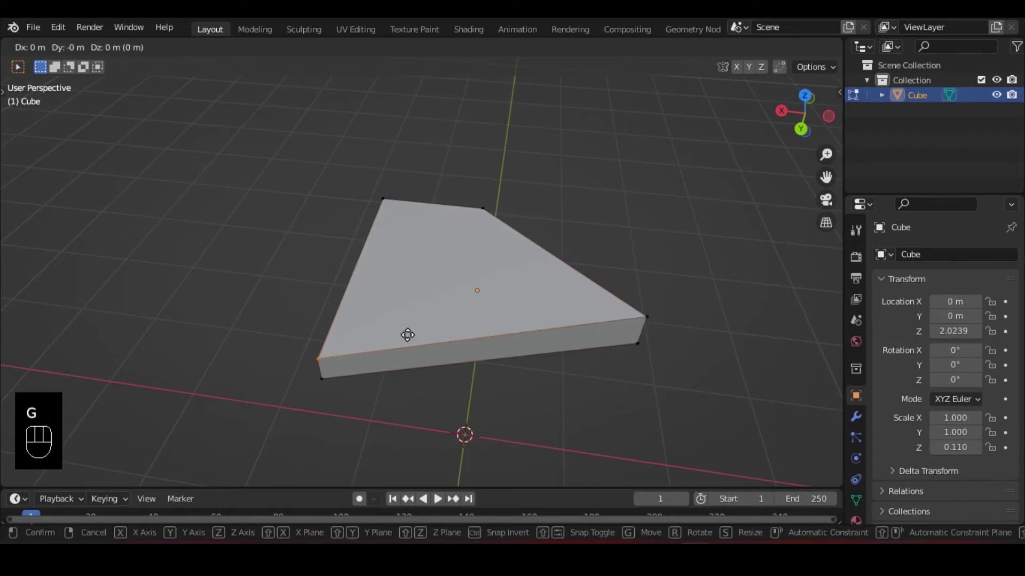
pyautogui.press('z')
pyautogui.click(407, 322)
pyautogui.moveTo(407, 323); pyautogui.dragTo(553, 360, button='middle')
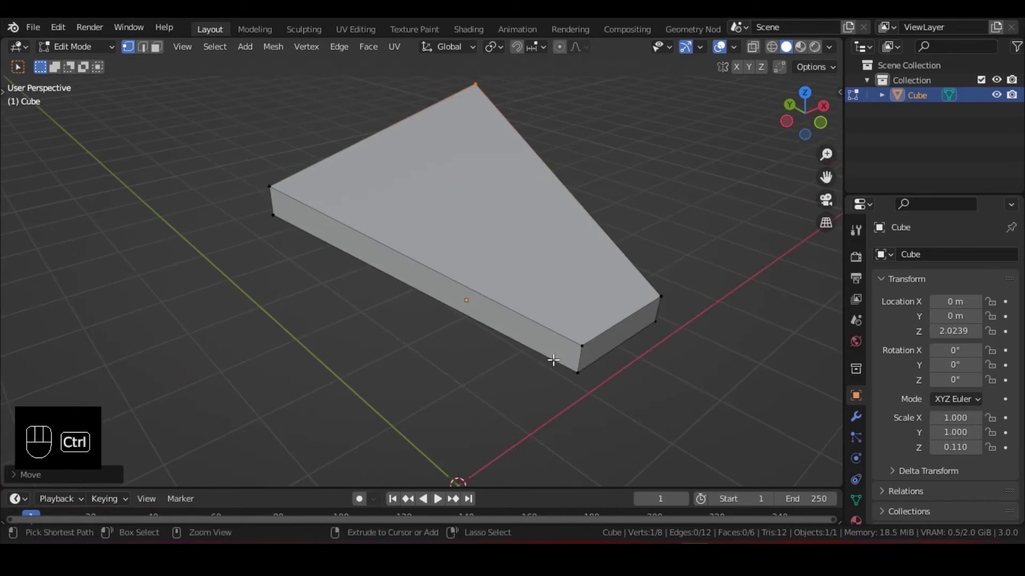
# - Undo the corner vertex moves made on the slab
pyautogui.hotkey('ctrl', 'z')
pyautogui.hotkey('ctrl', 'z')
pyautogui.hotkey('ctrl', 'z')
pyautogui.hotkey('ctrl', 'z')
pyautogui.hotkey('ctrl', 'z')
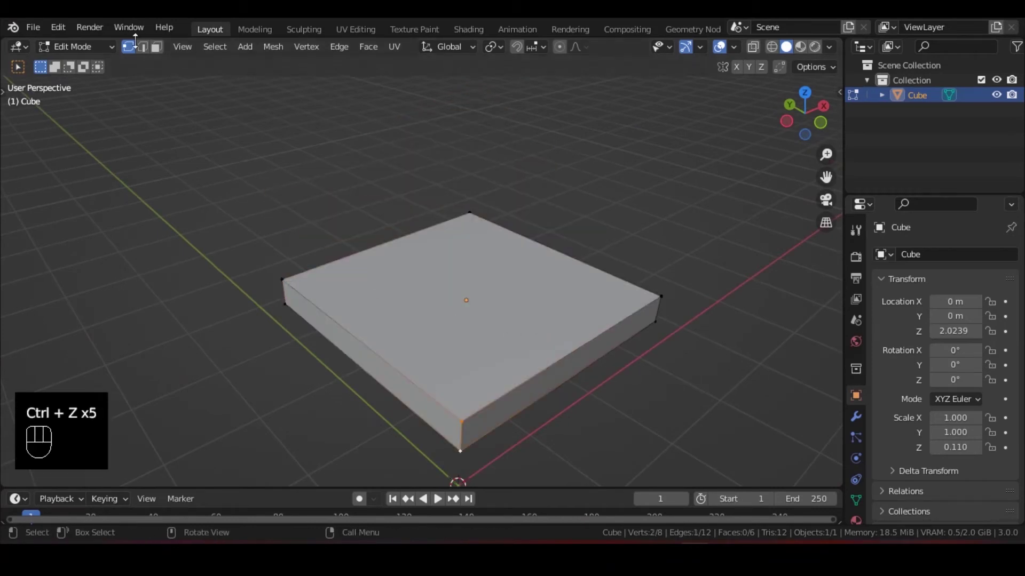
# - Switch to edge selection and raise one top edge of the slab along the Z axis
pyautogui.click(142, 47)
pyautogui.moveTo(336, 199); pyautogui.dragTo(394, 389, button='middle')
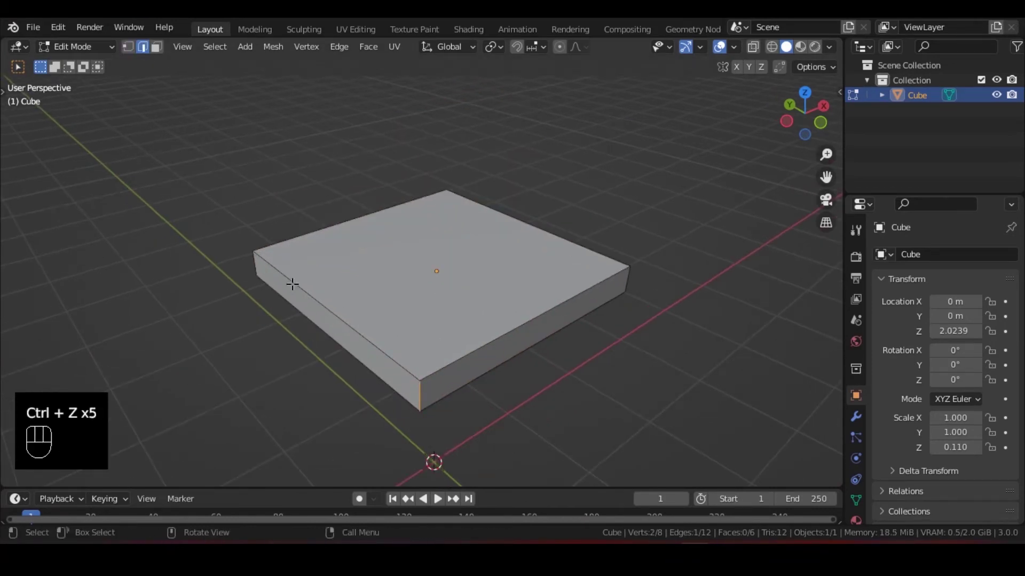
pyautogui.moveTo(293, 284); pyautogui.dragTo(463, 350, button='middle')
pyautogui.press('g')
pyautogui.press('z')
pyautogui.click(453, 247)
# - Try rotating the raised edge freely, about the Z axis and about the Y axis, cancelling each attempt
pyautogui.press('g')
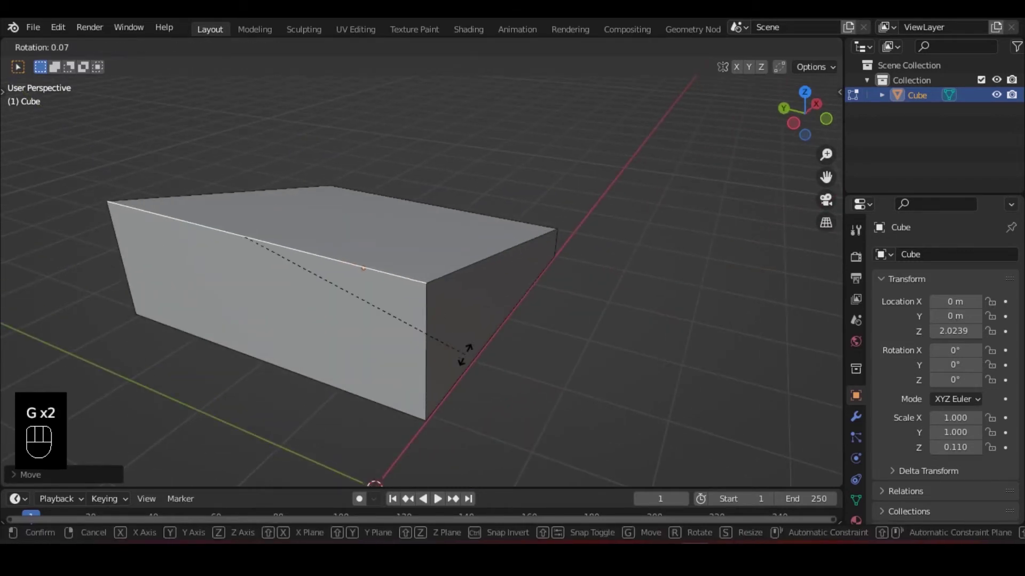
pyautogui.rightClick(491, 348)
pyautogui.press('r')
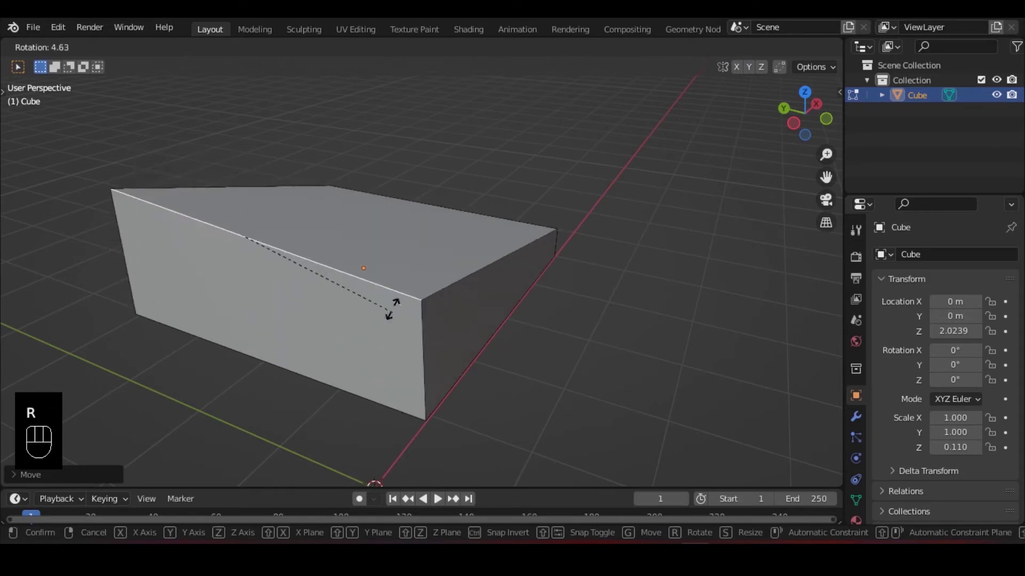
pyautogui.press('z')
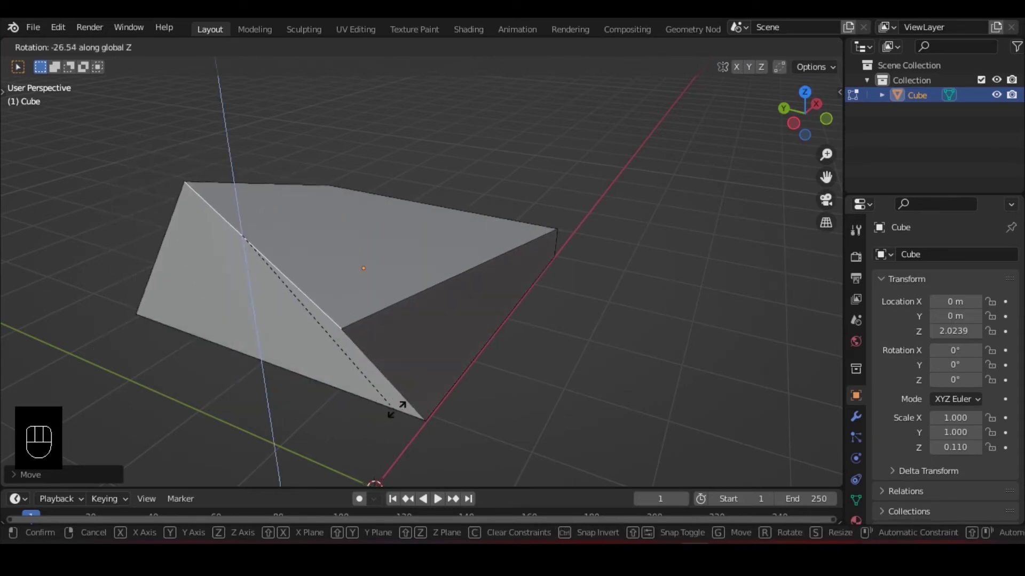
pyautogui.rightClick(416, 417)
pyautogui.press('r')
pyautogui.press('y')
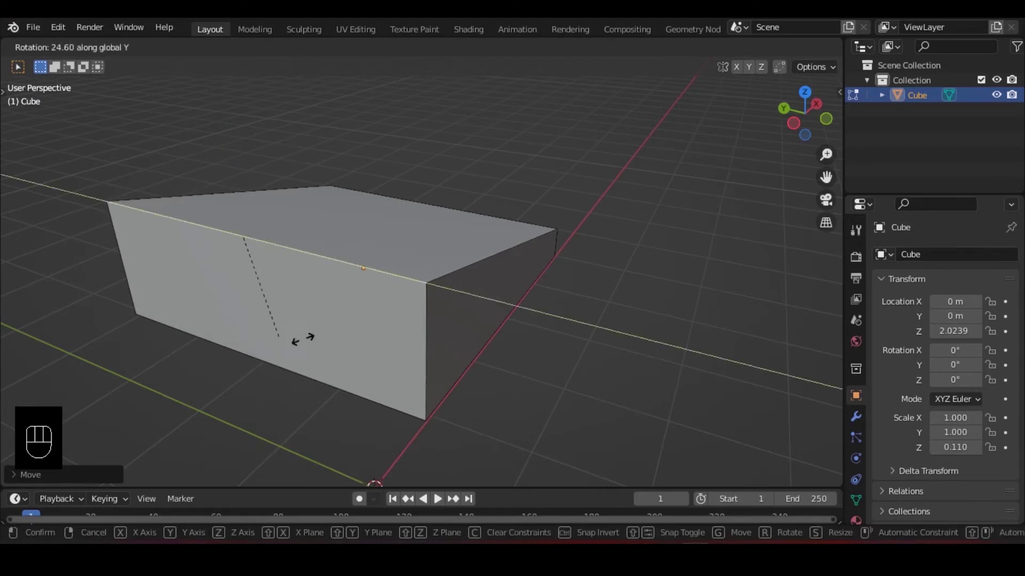
pyautogui.rightClick(274, 309)
# - Rotate the raised edge about the X axis
pyautogui.moveTo(275, 309); pyautogui.dragTo(208, 229, button='middle')
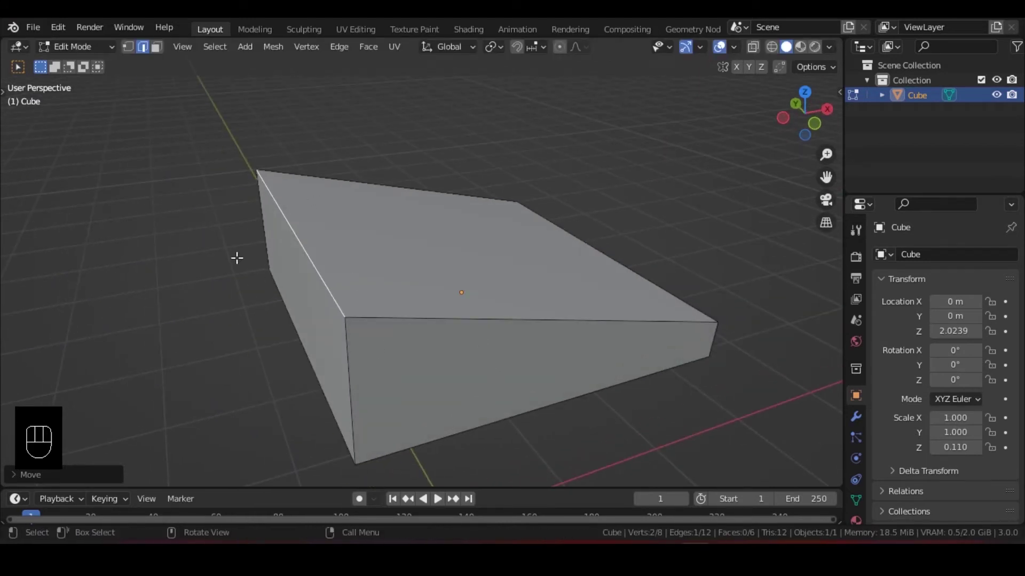
pyautogui.press('r')
pyautogui.press('x')
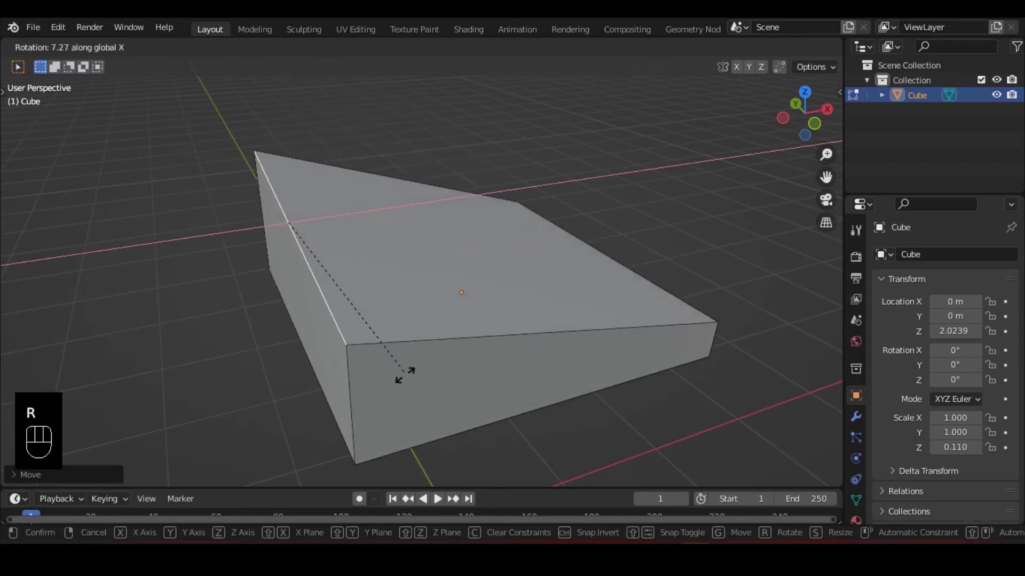
pyautogui.click(366, 304)
pyautogui.moveTo(366, 304); pyautogui.dragTo(534, 234, button='middle')
# - Undo the edge edits and select the slab's top face in face selection mode
pyautogui.hotkey('ctrl', 'z')
pyautogui.click(157, 47)
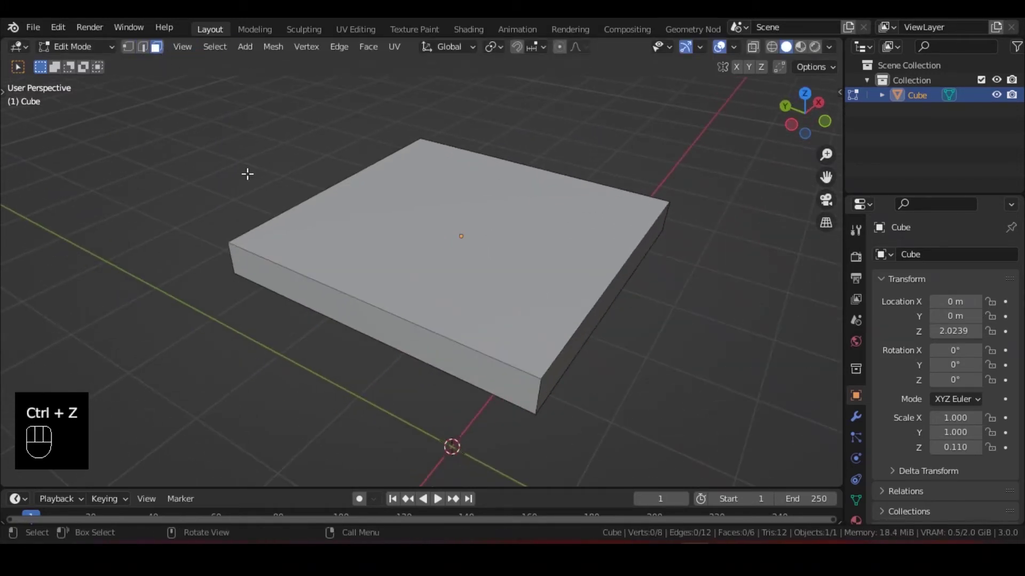
pyautogui.scroll(-3, 472, 299)
pyautogui.click(513, 288)
# - Try moving the top face freely without an axis constraint, and undo the move
pyautogui.press('g')
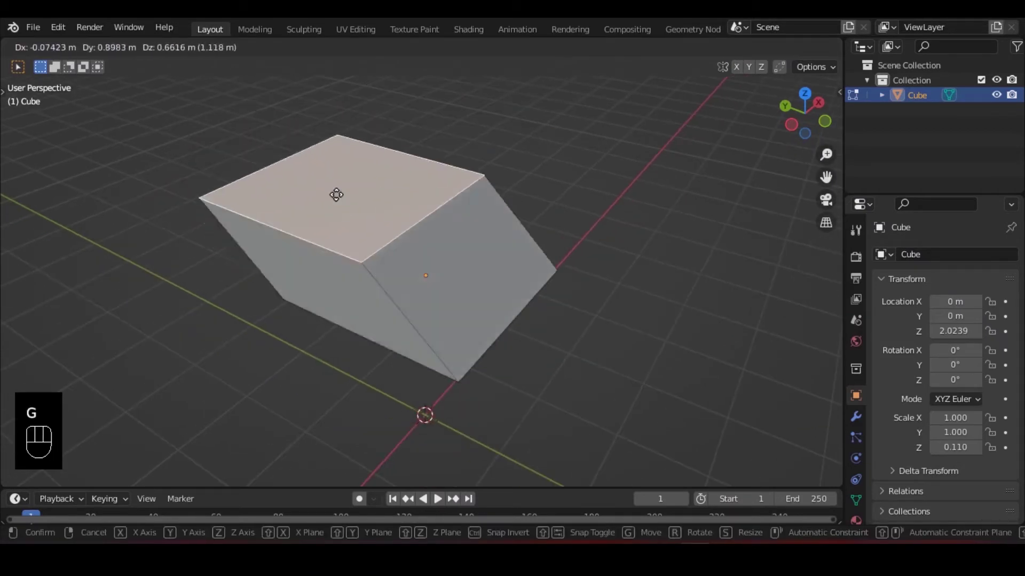
pyautogui.click(260, 198)
pyautogui.moveTo(257, 259); pyautogui.dragTo(443, 294, button='middle')
pyautogui.hotkey('ctrl', 'z')
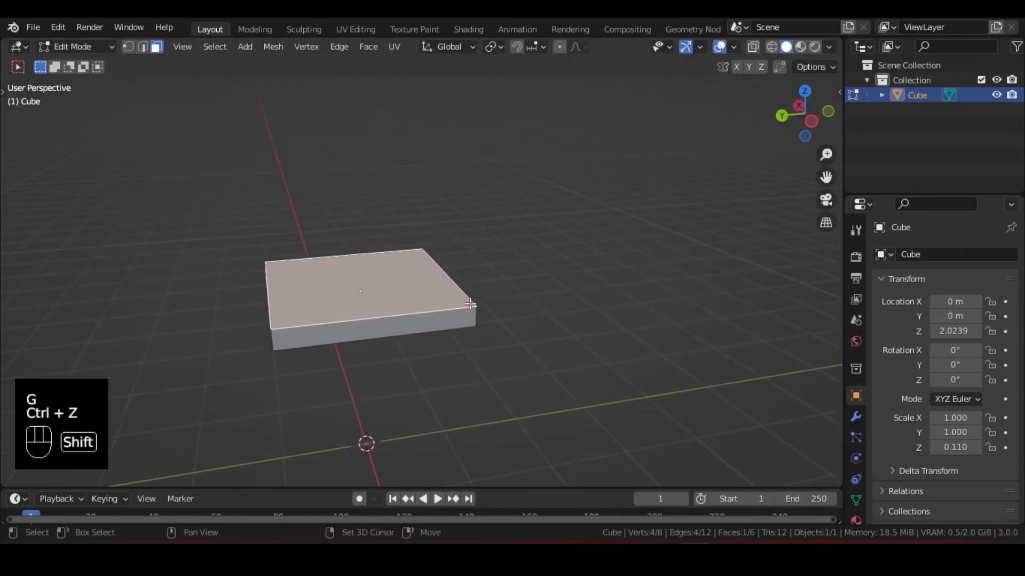
# - Scale the top face down and raise it along the Z axis to taper the slab
pyautogui.scroll(2, 443, 294)
pyautogui.press('r')
pyautogui.press('s')
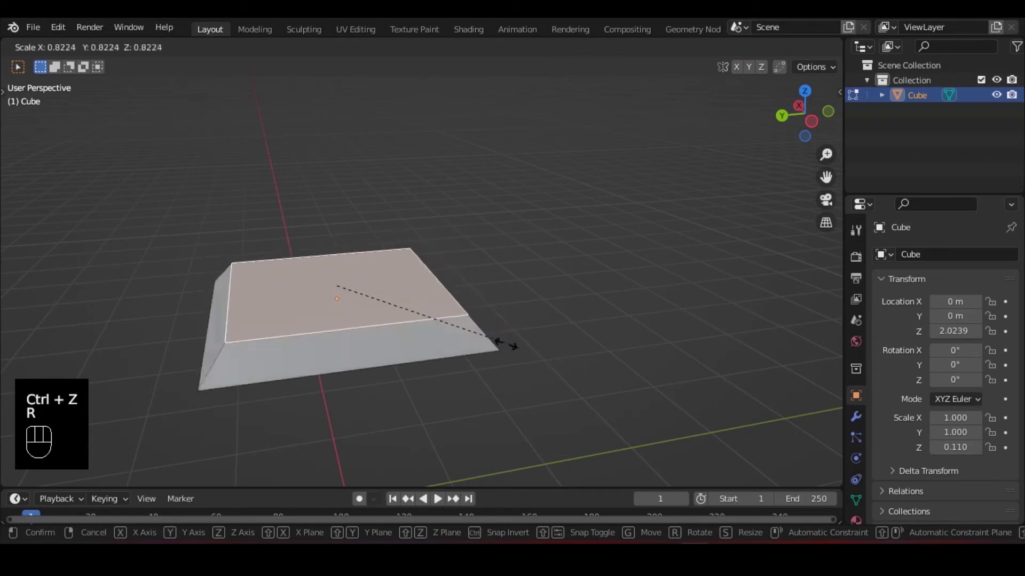
pyautogui.click(480, 338)
pyautogui.press('g')
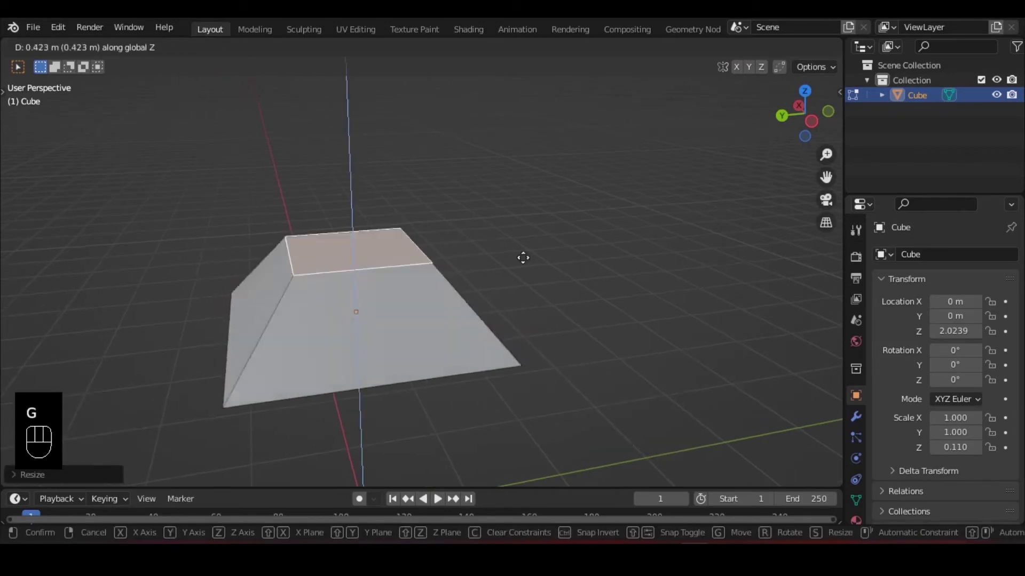
pyautogui.click(450, 300)
# - Scale the raised top face down in two passes to a tiny tip, forming a pyramid
pyautogui.press('s')
pyautogui.click(379, 256)
pyautogui.moveTo(380, 259); pyautogui.dragTo(566, 348, button='middle')
pyautogui.press('s')
pyautogui.click(315, 285)
pyautogui.keyDown('shift'); pyautogui.moveTo(316, 286); pyautogui.dragTo(363, 277, button='middle'); pyautogui.keyUp('shift')
# - Toggle the pyramid repeatedly between Object Mode and Edit Mode, ending in Object Mode
pyautogui.press('Tab')
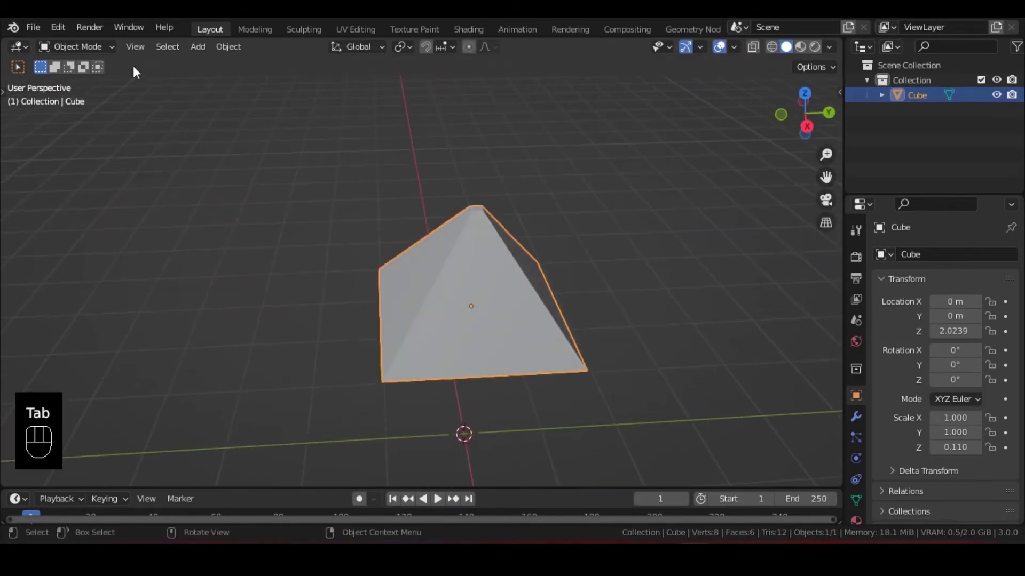
pyautogui.click(75, 45)
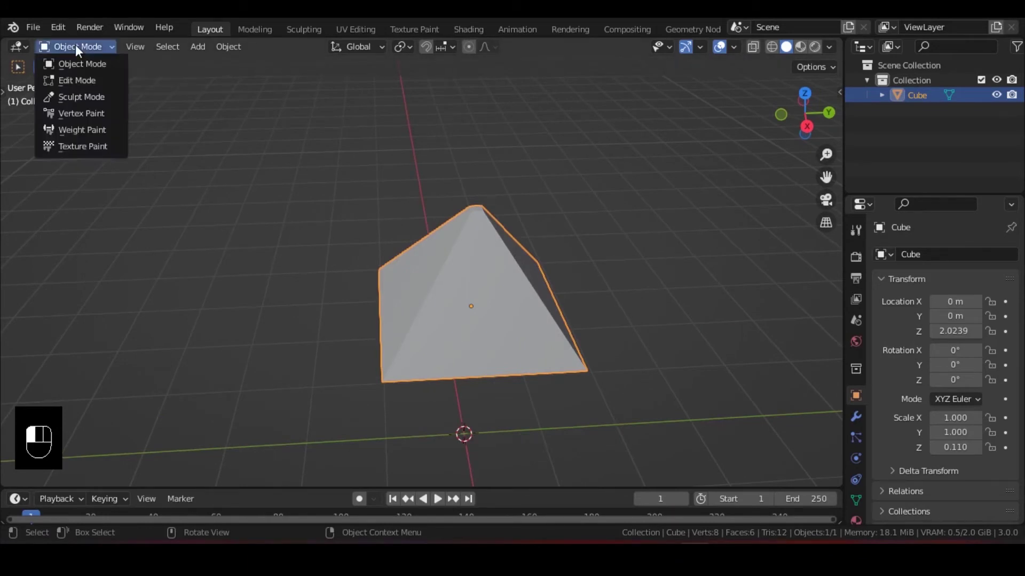
pyautogui.click(75, 44)
pyautogui.moveTo(384, 219); pyautogui.dragTo(399, 237, button='middle')
pyautogui.press('Tab')
pyautogui.press('Tab')
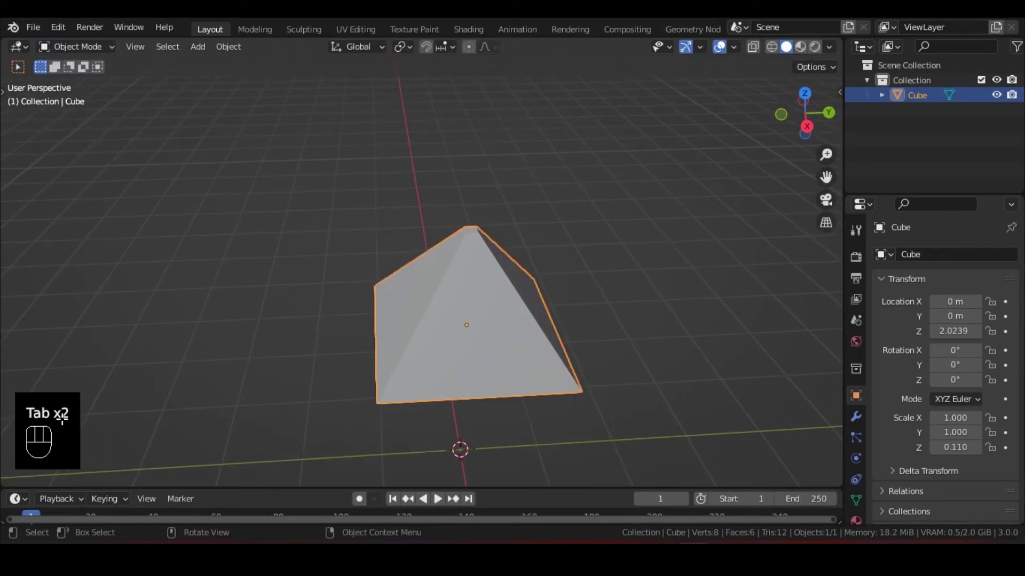
pyautogui.press('Tab')
pyautogui.press('Tab')
pyautogui.press('Tab')
pyautogui.press('Tab')
# - Deselect the pyramid, reselect it and put it in Edit Mode
pyautogui.click(343, 254)
pyautogui.moveTo(343, 254); pyautogui.dragTo(398, 274, button='middle')
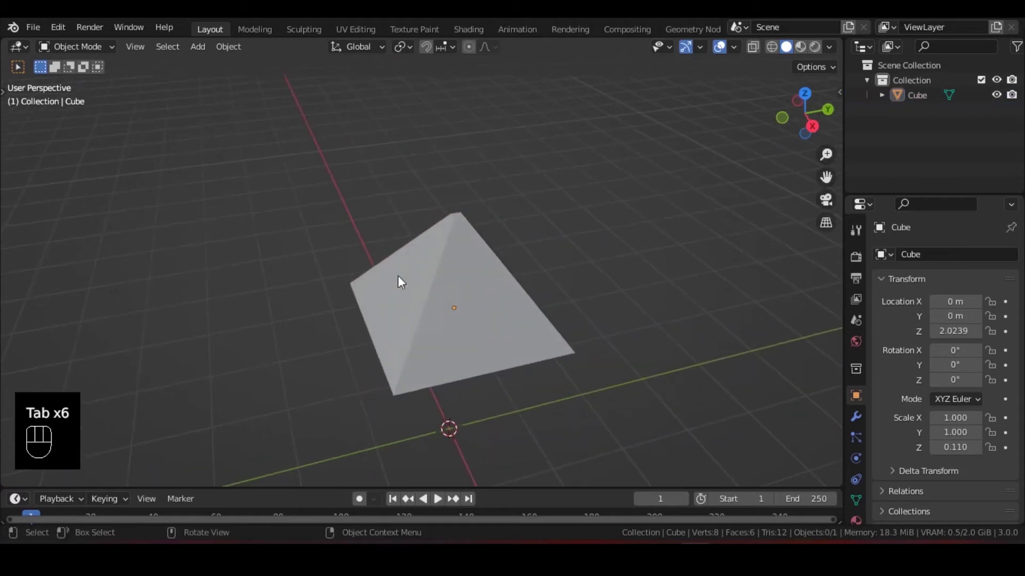
pyautogui.keyDown('shift'); pyautogui.moveTo(471, 293); pyautogui.dragTo(460, 266, button='middle'); pyautogui.keyUp('shift')
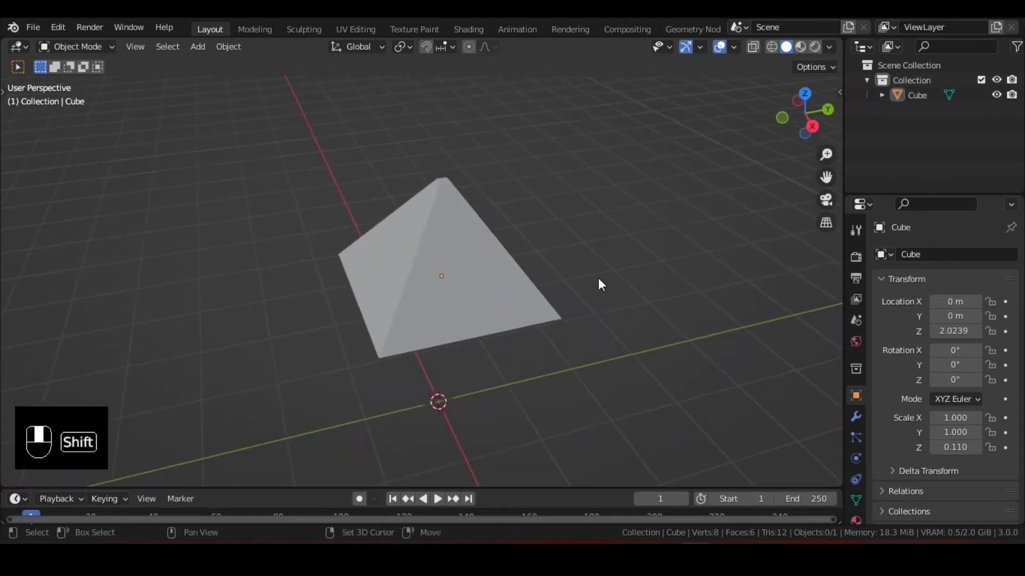
pyautogui.click(462, 294)
pyautogui.press('Tab')
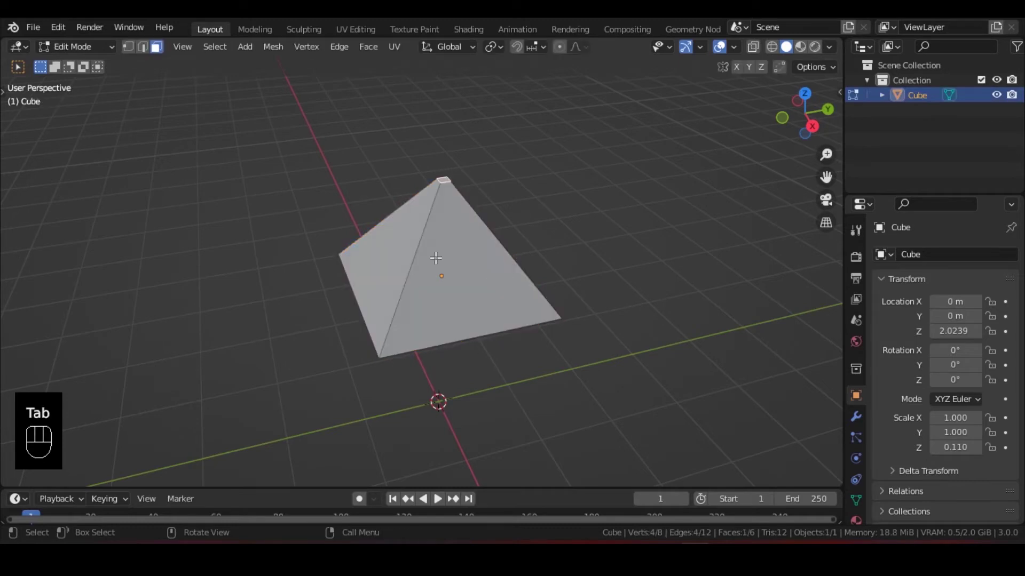
# - Switch the pyramid back and forth between Edit Mode and Object Mode, ending in Object Mode with the pyramid deselected
pyautogui.press('Tab')
pyautogui.click(75, 46)
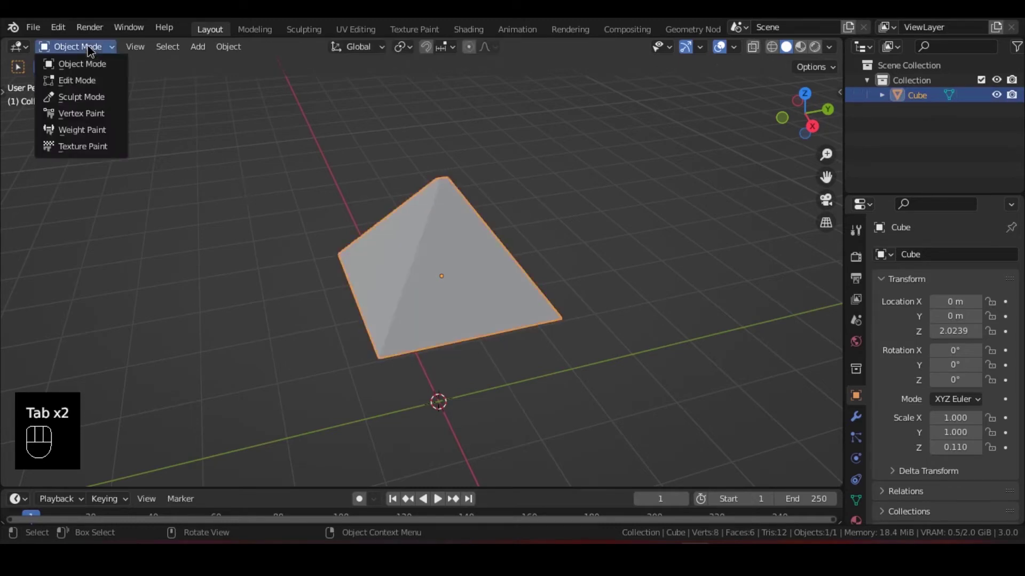
pyautogui.click(134, 196)
pyautogui.press('Tab')
pyautogui.press('Tab')
pyautogui.keyDown('shift'); pyautogui.moveTo(203, 234); pyautogui.dragTo(545, 283, button='middle'); pyautogui.keyUp('shift')
pyautogui.press('Tab')
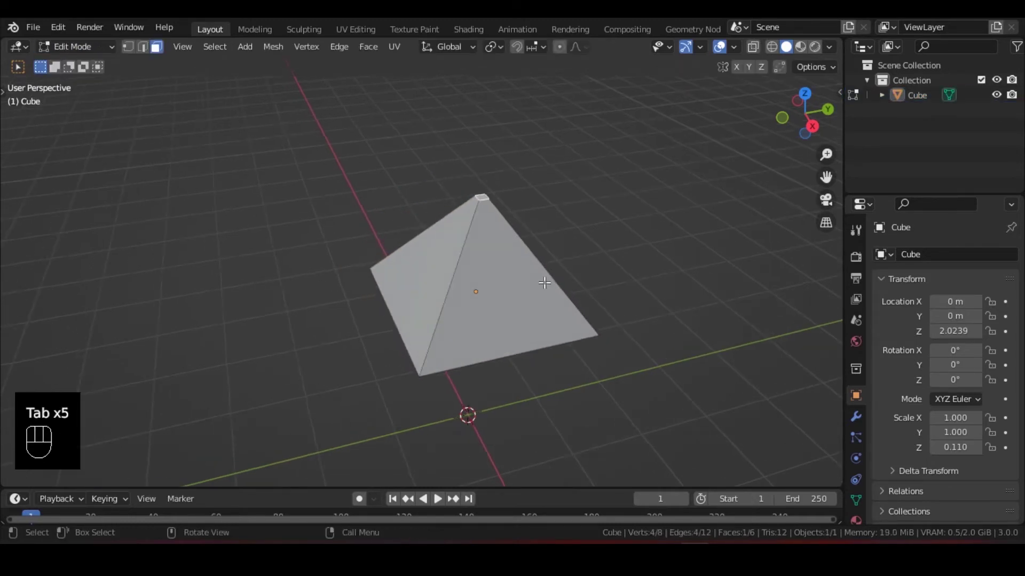
pyautogui.press('Tab')
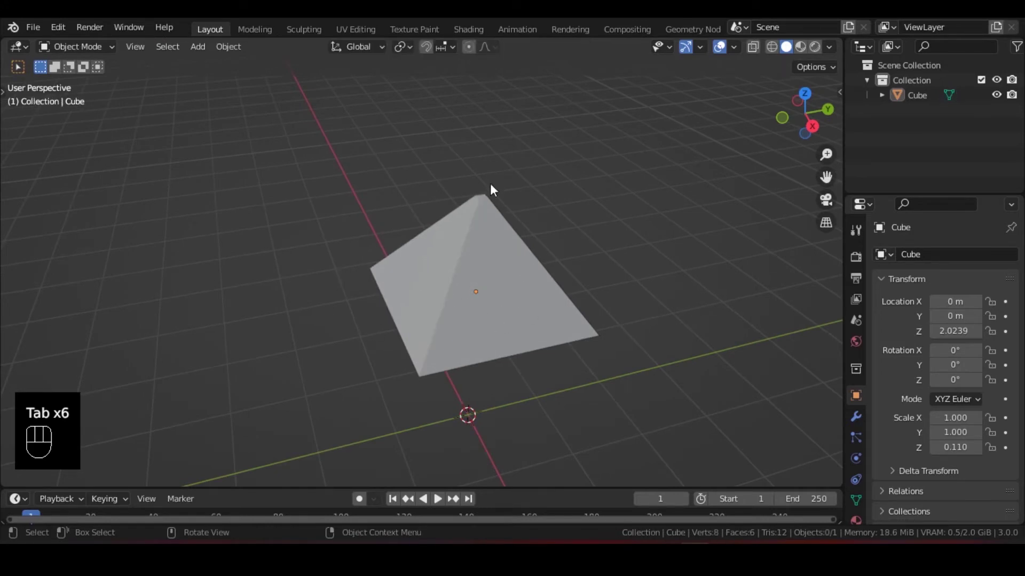
pyautogui.press('Tab')
pyautogui.press('Tab')
# - Add a cube and move it beside the pyramid, to about -3.22 m on Y and 1.63 m on Z, leaving it deselected
pyautogui.hotkey('shift', 'a')
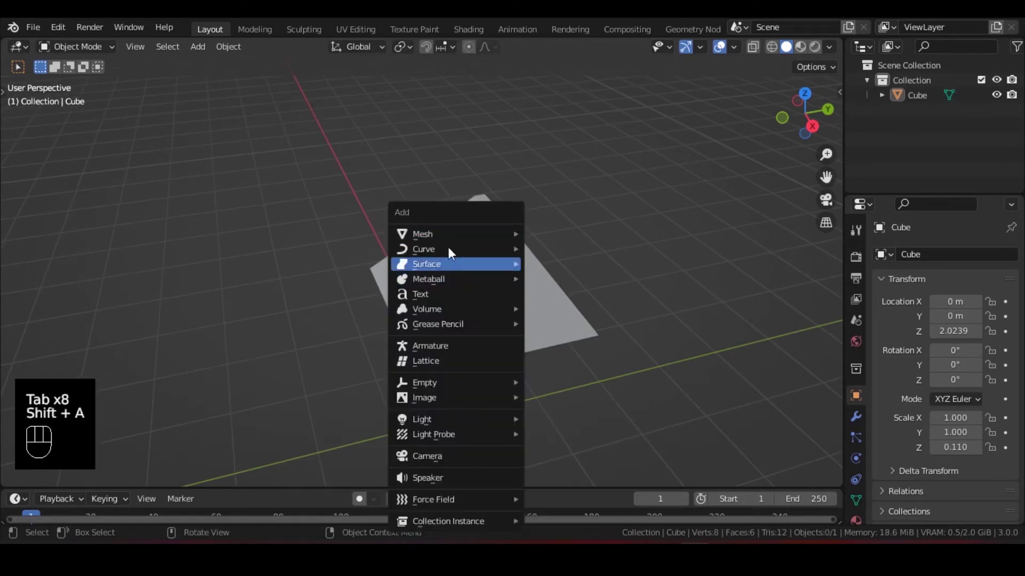
pyautogui.moveTo(480, 235)
pyautogui.press('g')
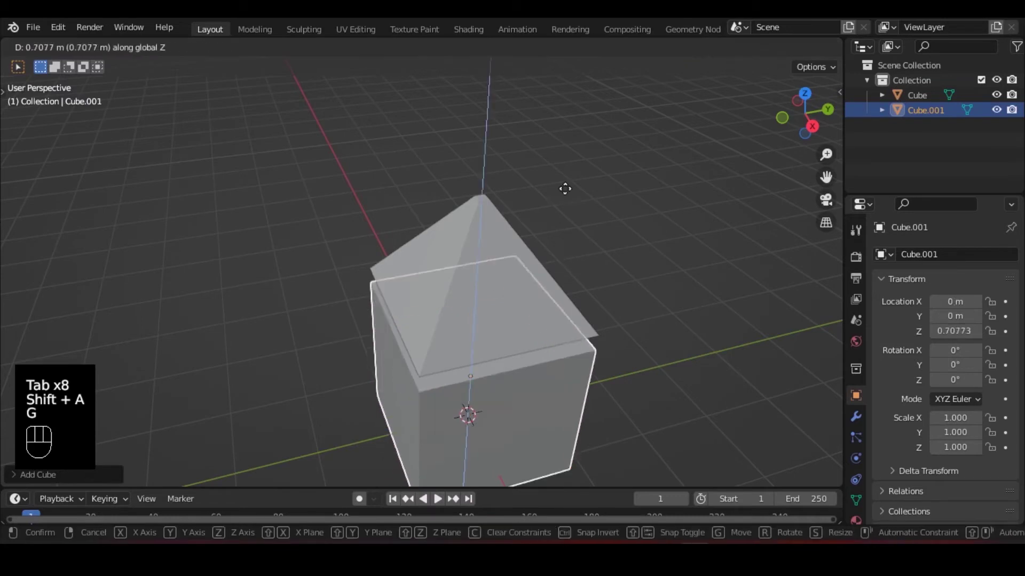
pyautogui.click(663, 210)
pyautogui.press('g')
pyautogui.click(375, 278)
pyautogui.keyDown('shift'); pyautogui.moveTo(375, 277); pyautogui.dragTo(399, 259, button='middle'); pyautogui.keyUp('shift')
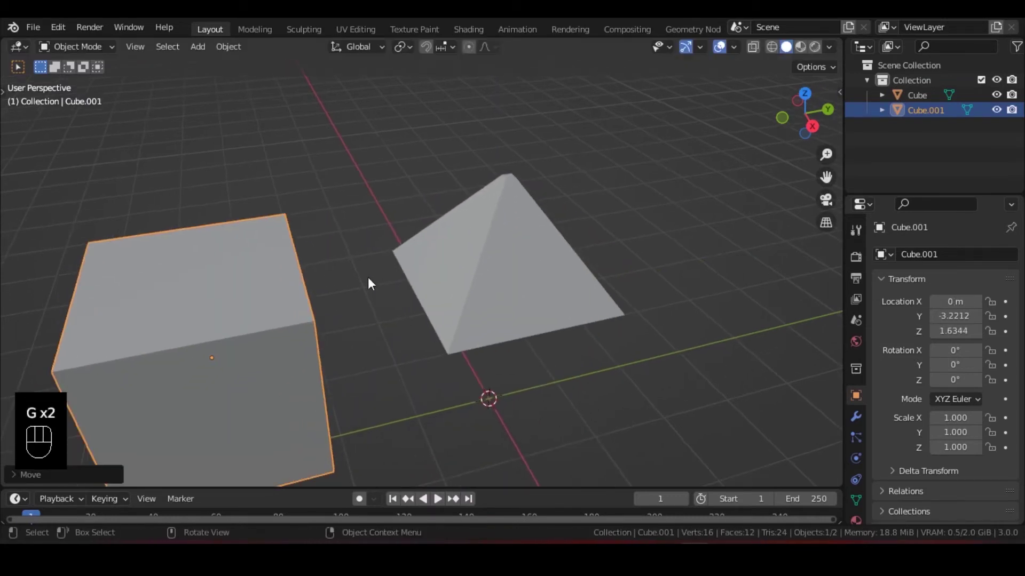
pyautogui.keyDown('shift'); pyautogui.moveTo(338, 240); pyautogui.dragTo(369, 212, button='middle'); pyautogui.keyUp('shift')
pyautogui.click(383, 257)
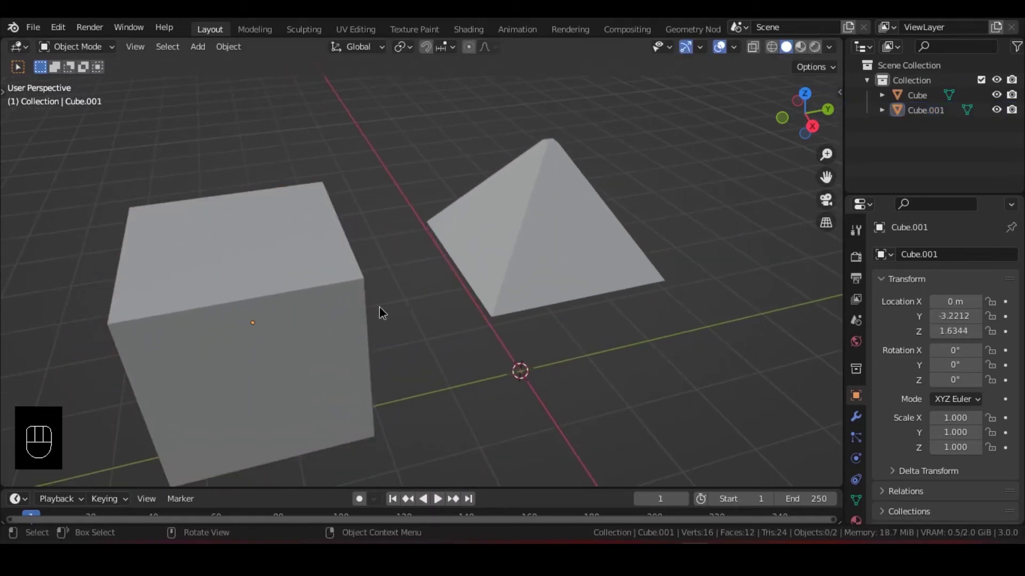
pyautogui.moveTo(379, 307); pyautogui.dragTo(441, 295, button='middle')
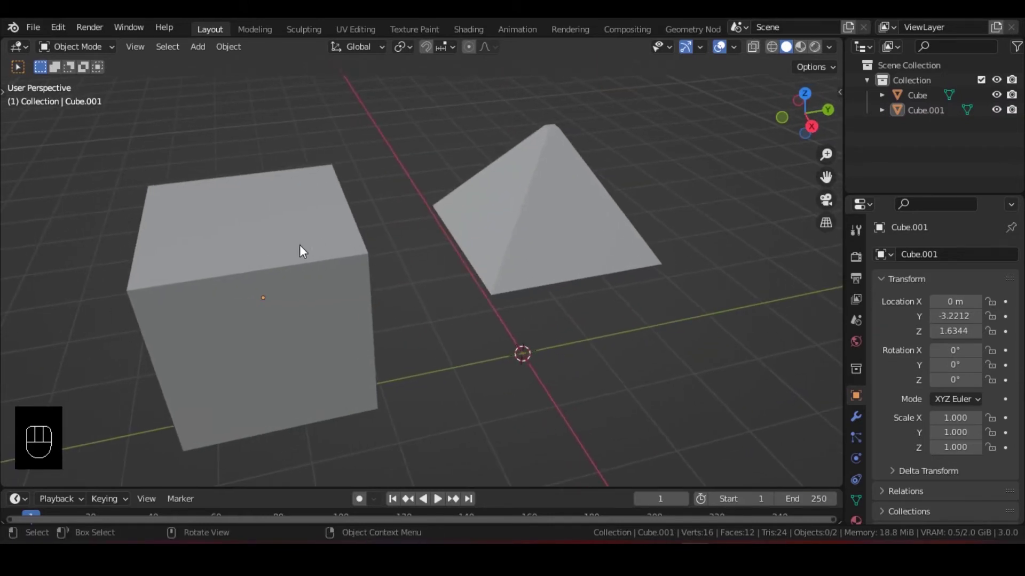
# - Select the new cube and put it in Edit Mode with vertex selection
pyautogui.click(269, 238)
pyautogui.press('Tab')
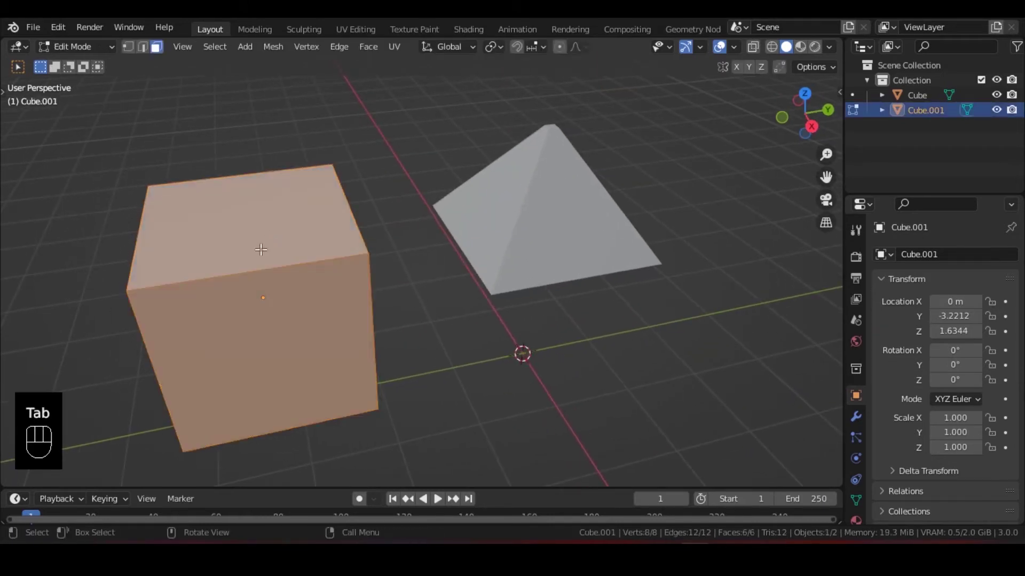
pyautogui.moveTo(261, 248); pyautogui.dragTo(254, 276, button='middle')
pyautogui.click(129, 47)
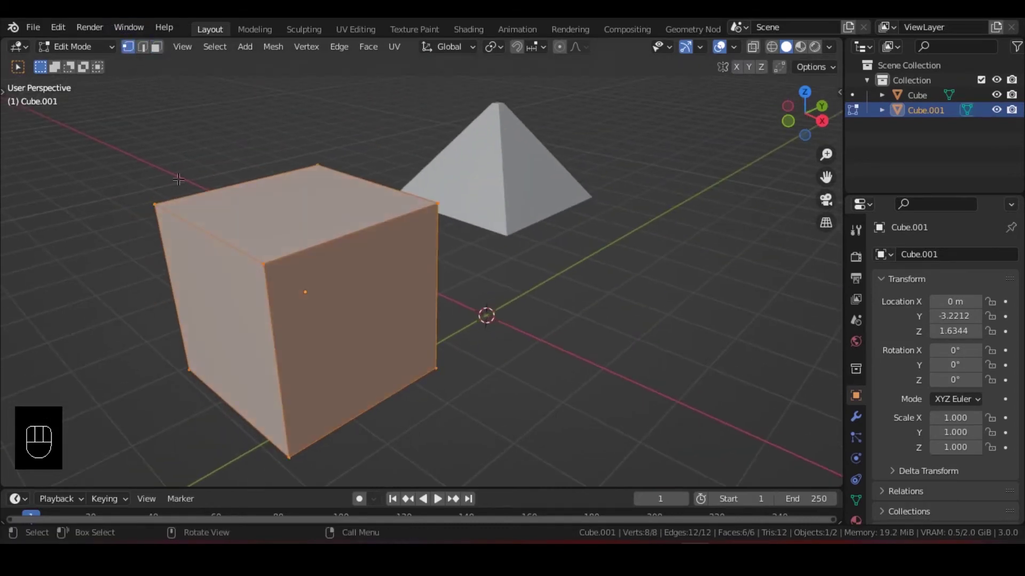
# - Pull one top corner vertex of the cube downward to slant the shape, and return to Object Mode with nothing selected
pyautogui.click(155, 204)
pyautogui.moveTo(311, 224); pyautogui.dragTo(214, 309)
pyautogui.moveTo(315, 249); pyautogui.dragTo(352, 243, button='middle')
pyautogui.press('g')
pyautogui.click(326, 329)
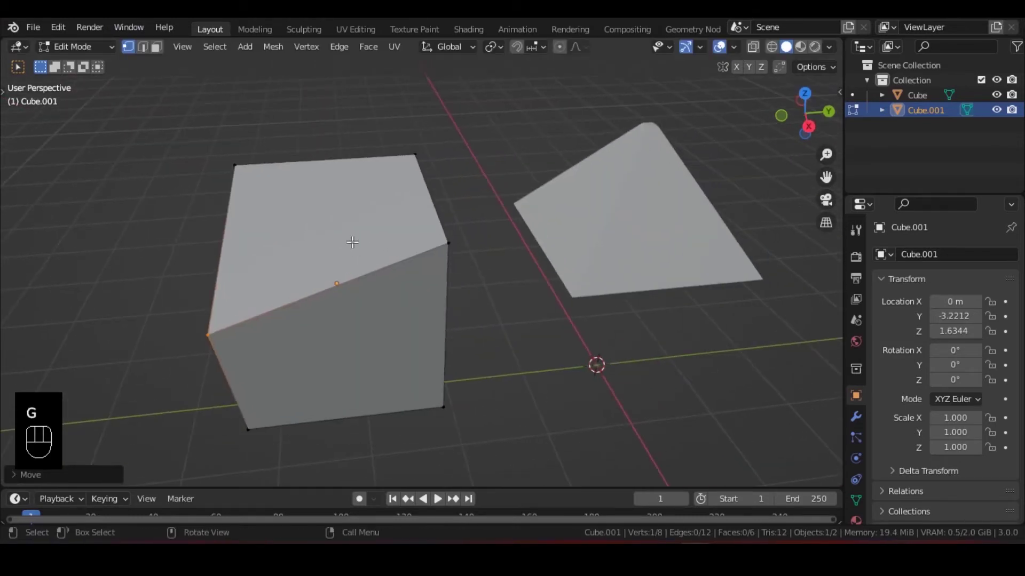
pyautogui.press('Tab')
pyautogui.click(526, 355)
pyautogui.keyDown('shift'); pyautogui.moveTo(476, 347); pyautogui.dragTo(411, 357, button='middle'); pyautogui.keyUp('shift')
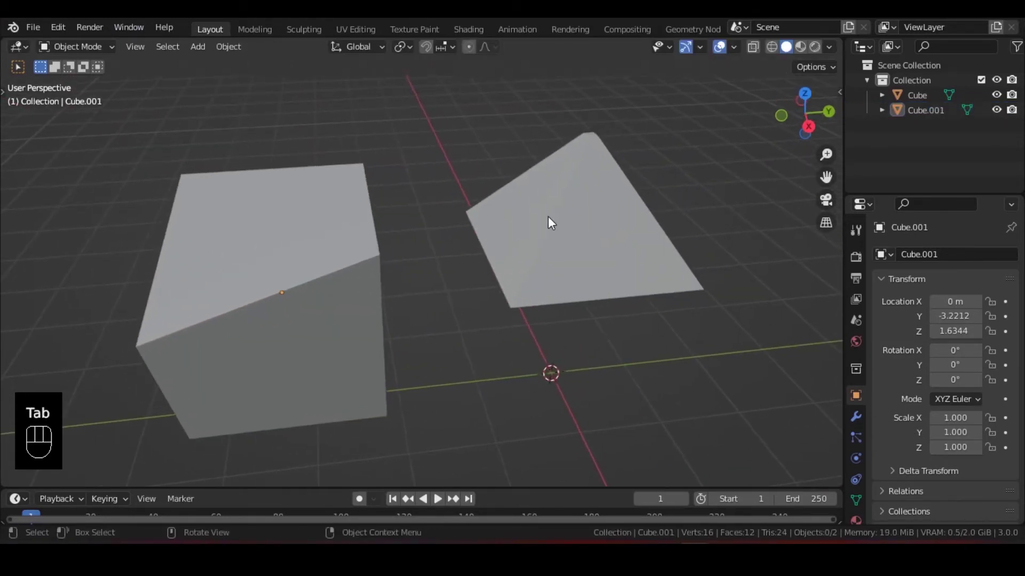
# - Put the pyramid in Edit Mode, box-select the vertices at its tip, and return to Object Mode
pyautogui.click(552, 224)
pyautogui.press('Tab')
pyautogui.keyDown('shift'); pyautogui.moveTo(552, 224); pyautogui.dragTo(485, 272, button='middle'); pyautogui.keyUp('shift')
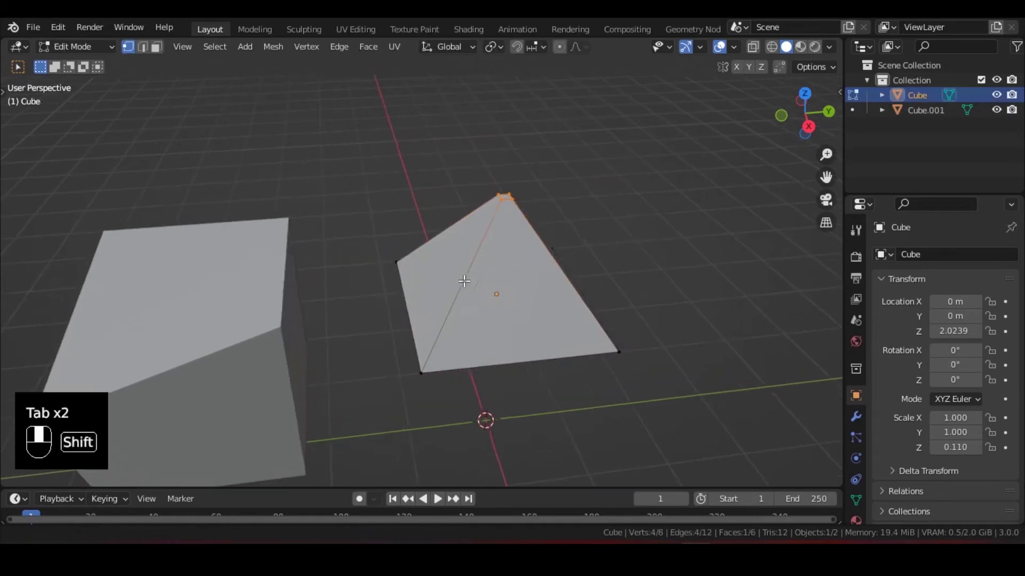
pyautogui.moveTo(536, 135); pyautogui.dragTo(468, 206)
pyautogui.moveTo(468, 206); pyautogui.dragTo(438, 200, button='middle')
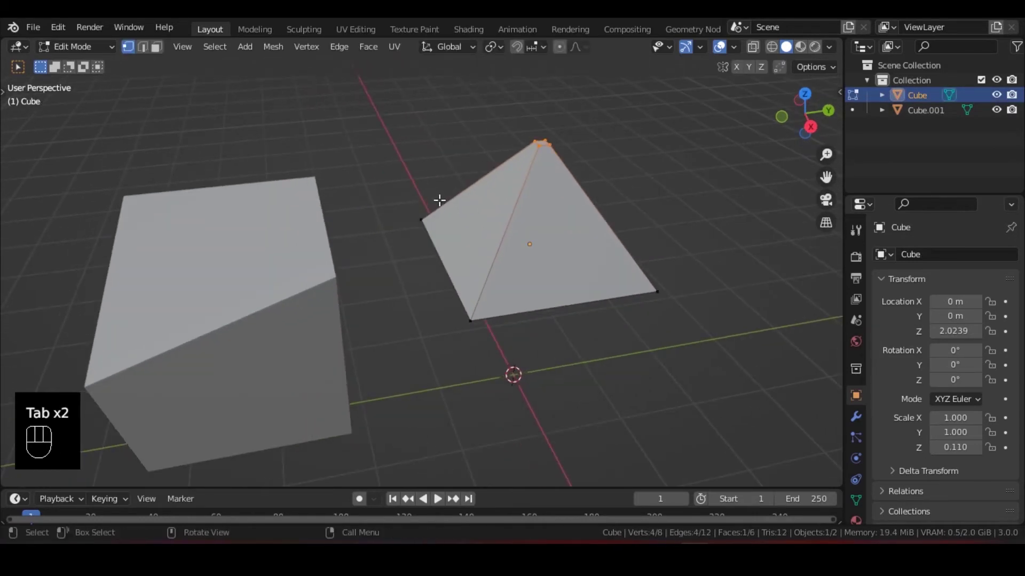
pyautogui.press('Tab')
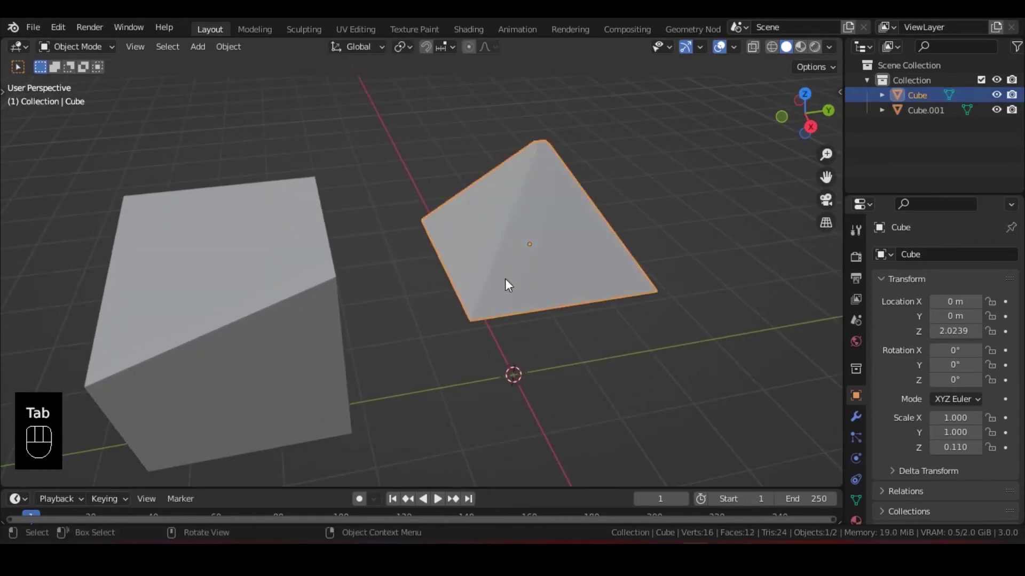
# - Select the reshaped cube and the pyramid in turn, and deselect everything
pyautogui.click(238, 328)
pyautogui.click(518, 227)
pyautogui.moveTo(393, 309); pyautogui.dragTo(373, 261, button='middle')
pyautogui.click(423, 266)
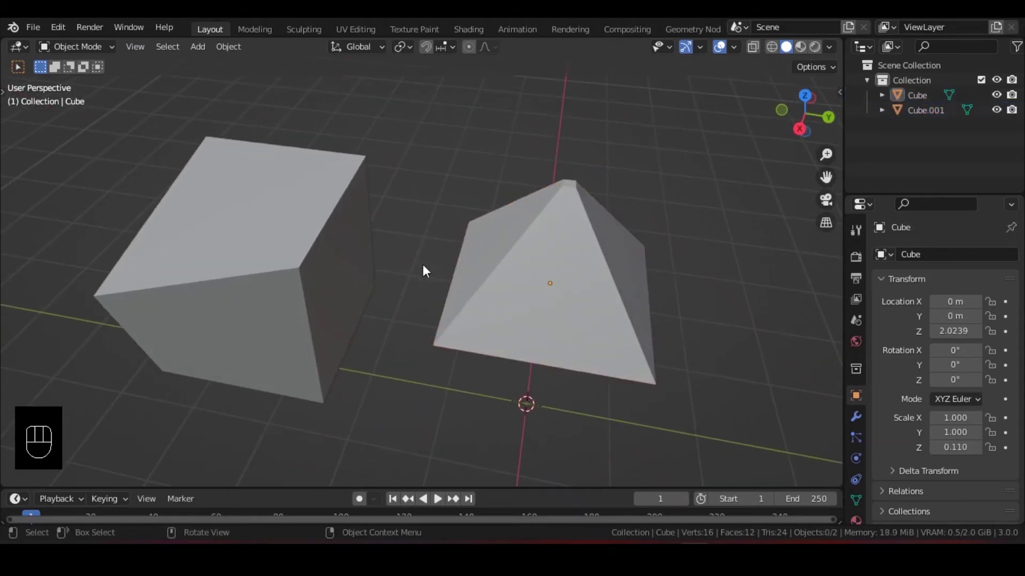
# - Put the reshaped cube in Edit Mode and move its near top corner vertex inward over the top face
pyautogui.click(250, 216)
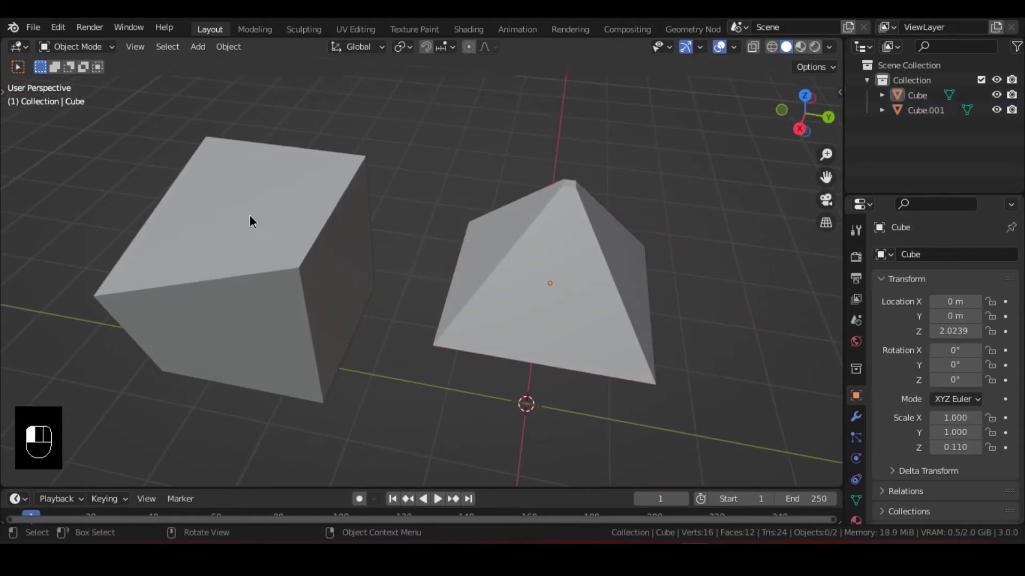
pyautogui.click(94, 47)
pyautogui.click(90, 78)
pyautogui.moveTo(251, 228); pyautogui.dragTo(485, 395)
pyautogui.moveTo(633, 245); pyautogui.dragTo(476, 396)
pyautogui.moveTo(340, 236); pyautogui.dragTo(295, 300)
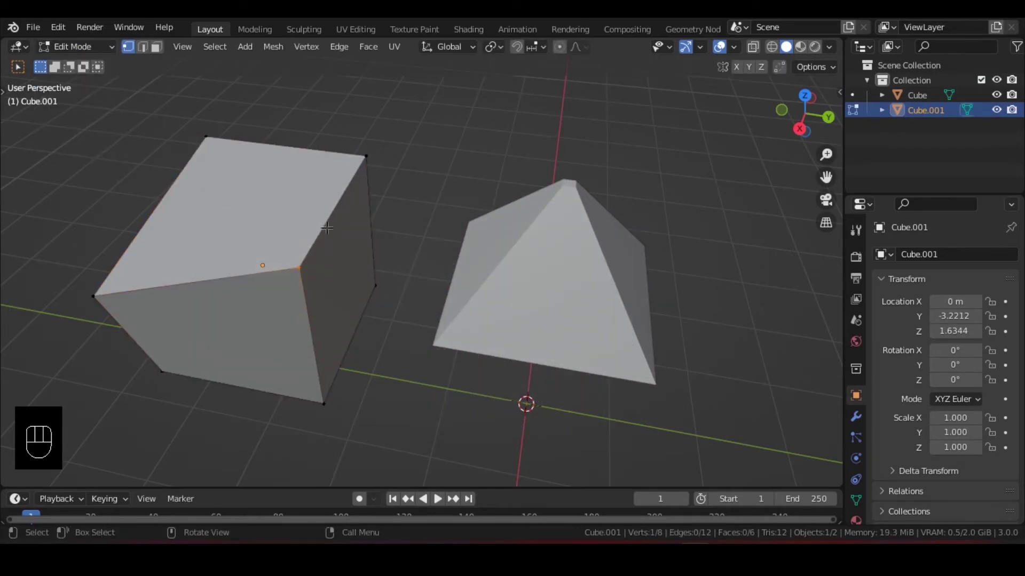
pyautogui.press('g')
pyautogui.click(292, 257)
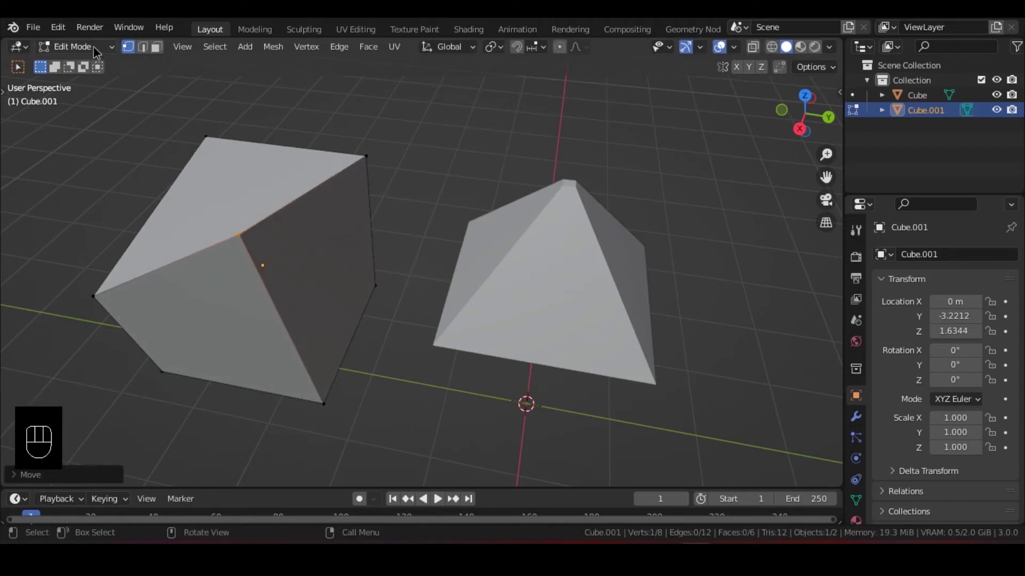
# - Leave the cube's Edit Mode, select the pyramid and put it in Edit Mode instead
pyautogui.click(75, 47)
pyautogui.click(80, 62)
pyautogui.click(366, 128)
pyautogui.click(564, 272)
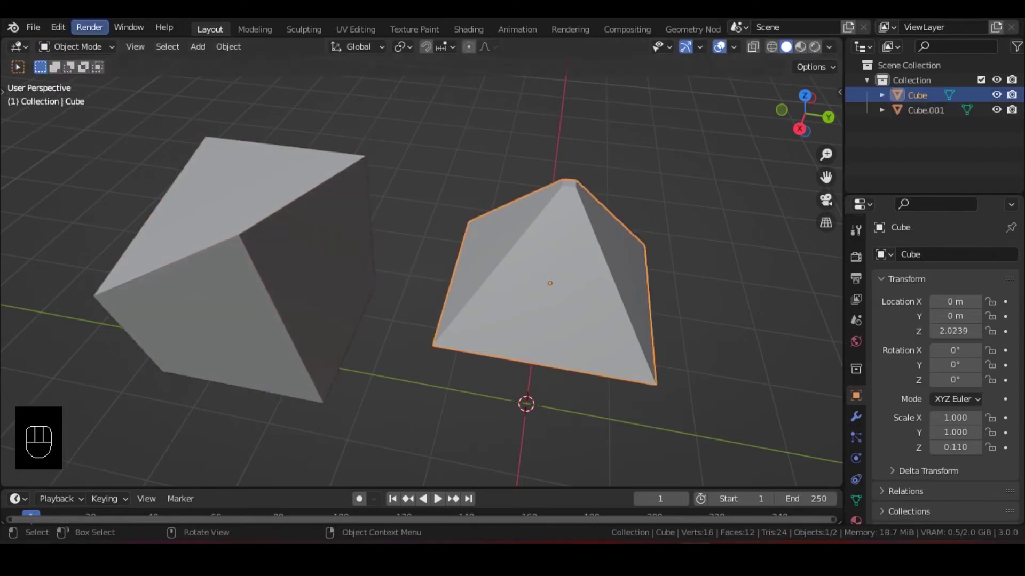
pyautogui.click(73, 47)
pyautogui.click(80, 80)
pyautogui.moveTo(109, 85); pyautogui.dragTo(592, 155, button='middle')
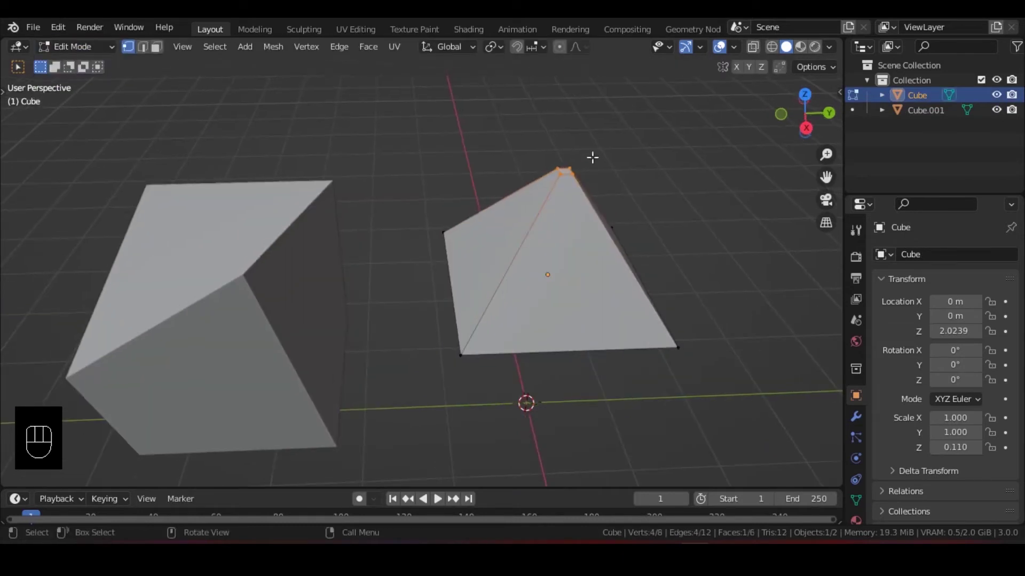
# - Enlarge the pyramid's small top face by scaling its four selected vertices, and box-select vertices on the mesh
pyautogui.press('s')
pyautogui.click(151, 396)
pyautogui.moveTo(349, 235); pyautogui.dragTo(198, 335)
pyautogui.moveTo(305, 161); pyautogui.dragTo(166, 385)
pyautogui.moveTo(283, 206); pyautogui.dragTo(150, 373)
pyautogui.moveTo(404, 297); pyautogui.dragTo(497, 290, button='middle')
# - Return to Object Mode and delete both deformed cubes from the scene
pyautogui.click(88, 48)
pyautogui.click(89, 58)
pyautogui.scroll(-3, 498, 290)
pyautogui.moveTo(604, 160); pyautogui.dragTo(187, 361)
pyautogui.press('x')
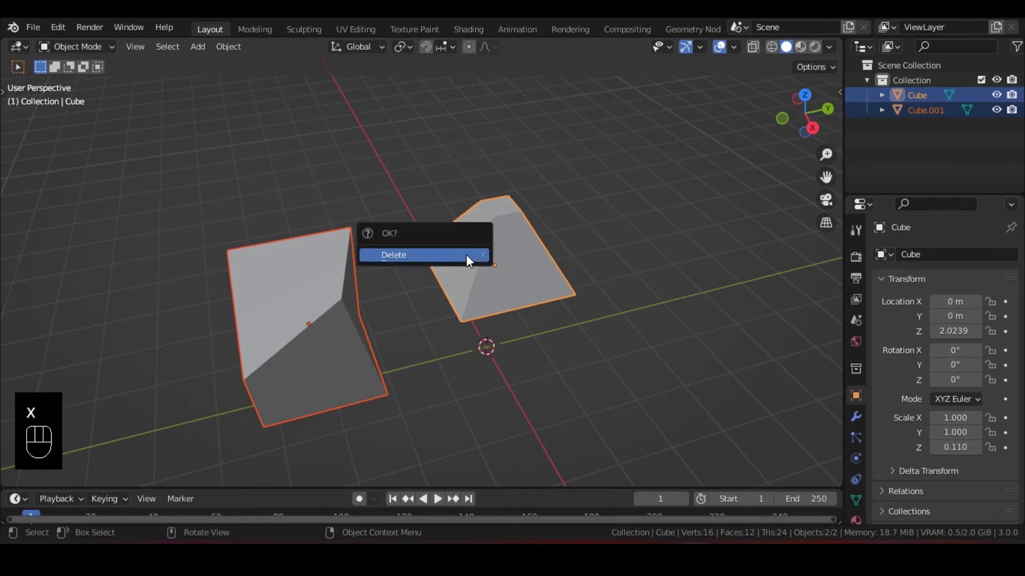
pyautogui.click(466, 255)
# - Add a new cube mesh at the world origin
pyautogui.hotkey('shift', 'a')
pyautogui.moveTo(470, 234)
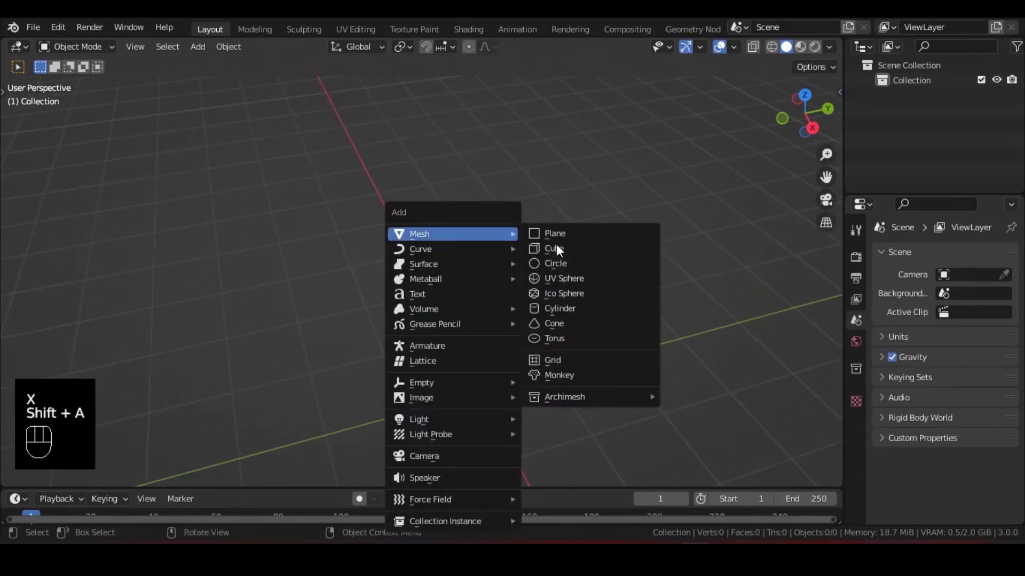
pyautogui.click(609, 247)
pyautogui.scroll(-2, 590, 276)
pyautogui.keyDown('shift'); pyautogui.moveTo(508, 271); pyautogui.dragTo(505, 199, button='middle'); pyautogui.keyUp('shift')
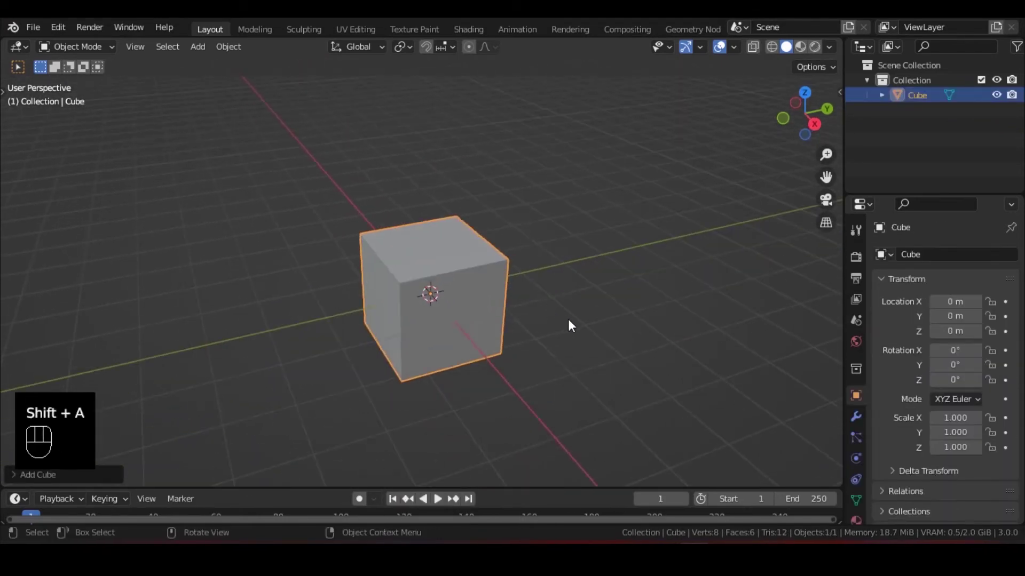
# - Raise the cube about 2.62 m along the Z axis
pyautogui.keyDown('shift'); pyautogui.moveTo(545, 290); pyautogui.dragTo(538, 300, button='middle'); pyautogui.keyUp('shift')
pyautogui.scroll(2, 544, 299)
pyautogui.press('g')
pyautogui.press('z')
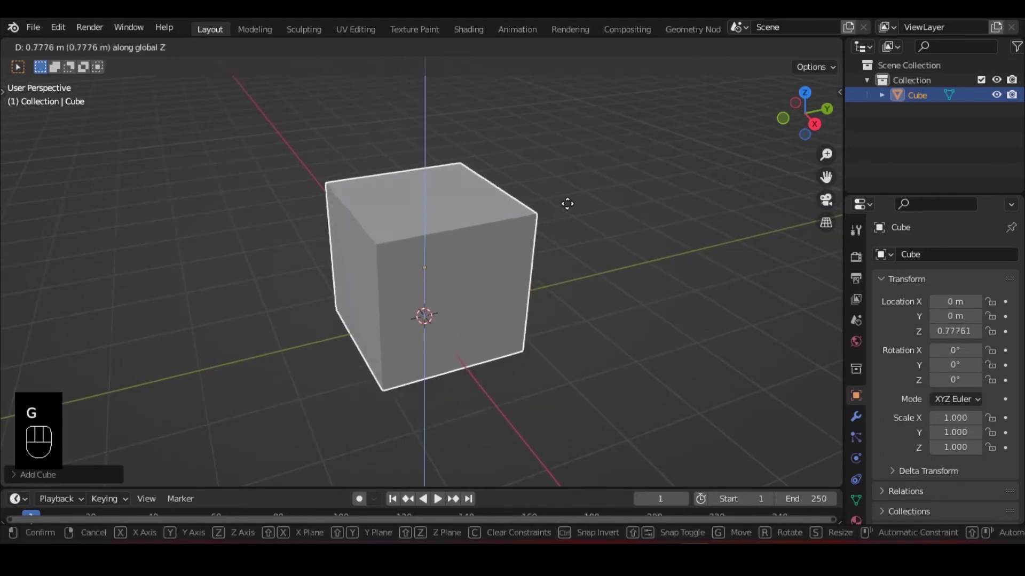
pyautogui.click(560, 192)
# - Flatten the cube into a slab by scaling it along Z to about 0.104
pyautogui.keyDown('shift'); pyautogui.moveTo(560, 193); pyautogui.dragTo(646, 323, button='middle'); pyautogui.keyUp('shift')
pyautogui.press('s')
pyautogui.press('z')
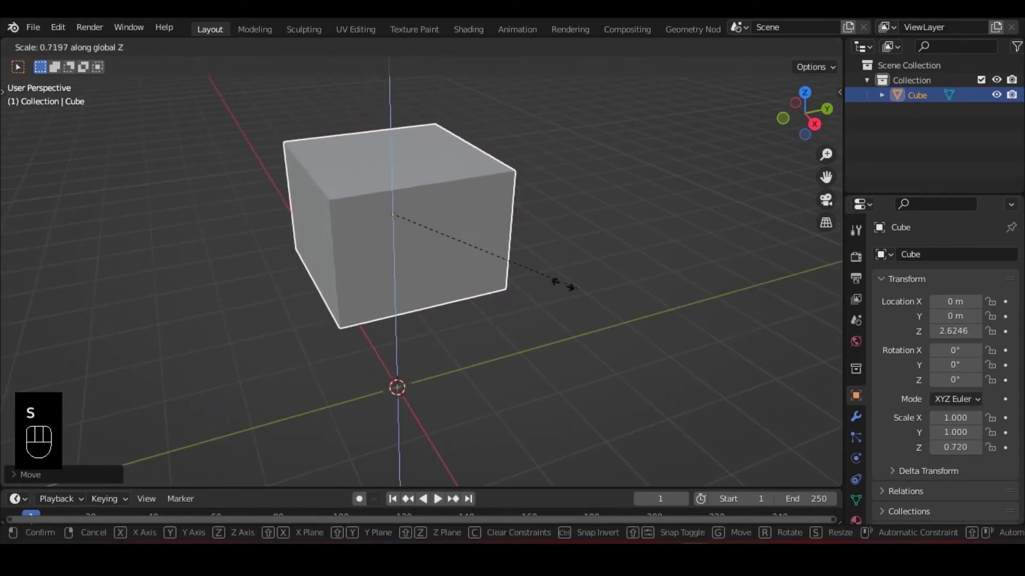
pyautogui.click(435, 245)
pyautogui.scroll(2, 436, 245)
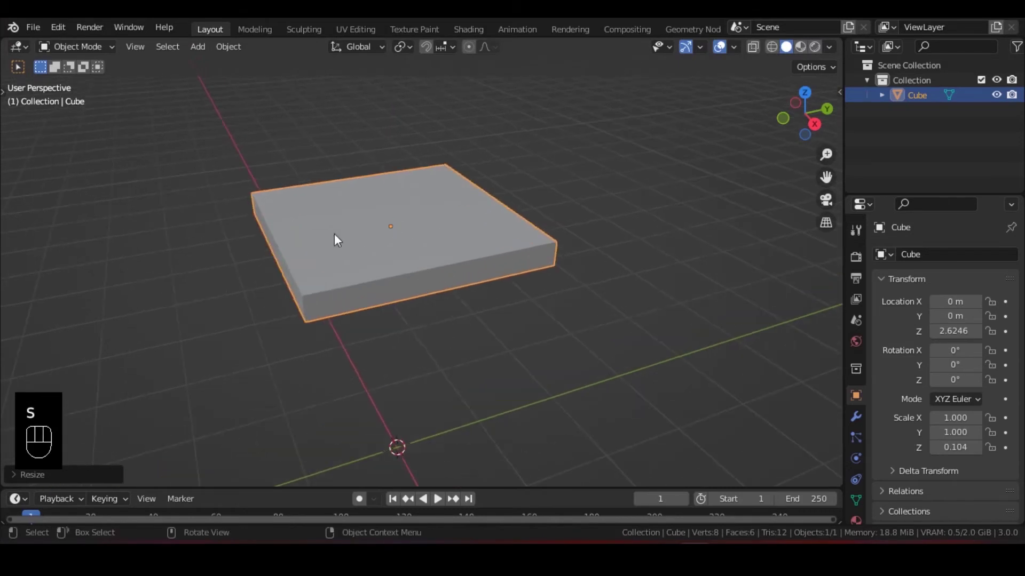
# - Enter Edit Mode and scale the whole slab mesh slightly thinner along Z
pyautogui.click(80, 47)
pyautogui.click(80, 80)
pyautogui.moveTo(373, 278); pyautogui.dragTo(637, 418, button='middle')
pyautogui.press('s')
pyautogui.press('z')
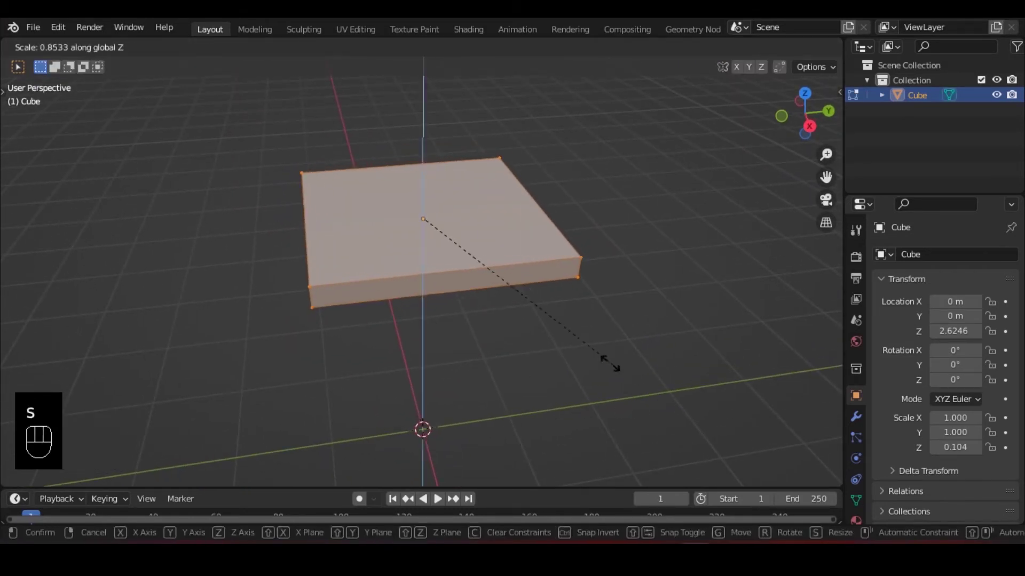
pyautogui.click(596, 352)
# - Switch the slab mesh to face selection mode and clear the selection
pyautogui.moveTo(465, 323); pyautogui.dragTo(401, 325, button='middle')
pyautogui.click(544, 364)
pyautogui.moveTo(454, 342); pyautogui.dragTo(536, 291, button='middle')
pyautogui.press('a')
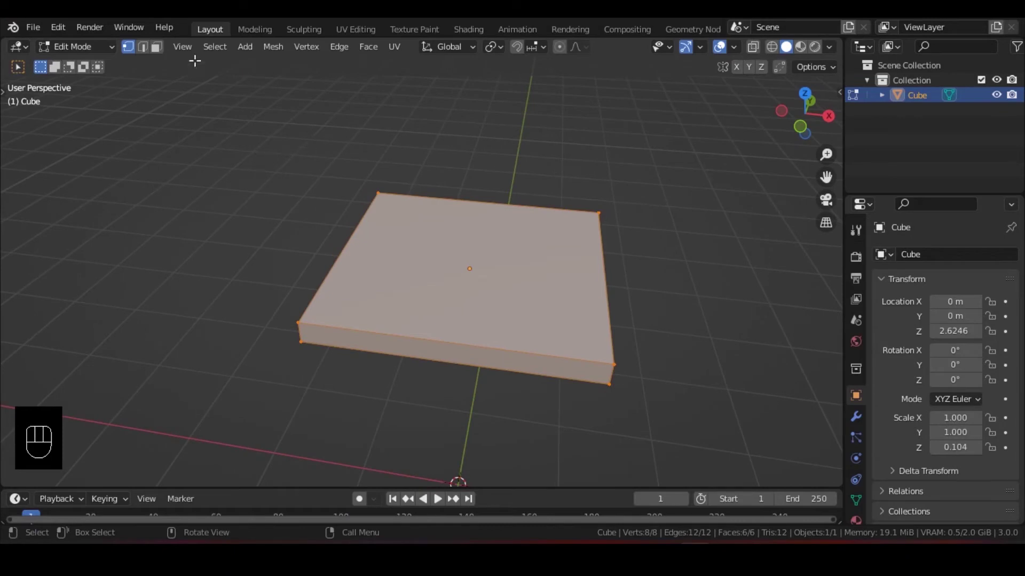
pyautogui.moveTo(493, 233); pyautogui.dragTo(446, 247, button='middle')
pyautogui.click(640, 248)
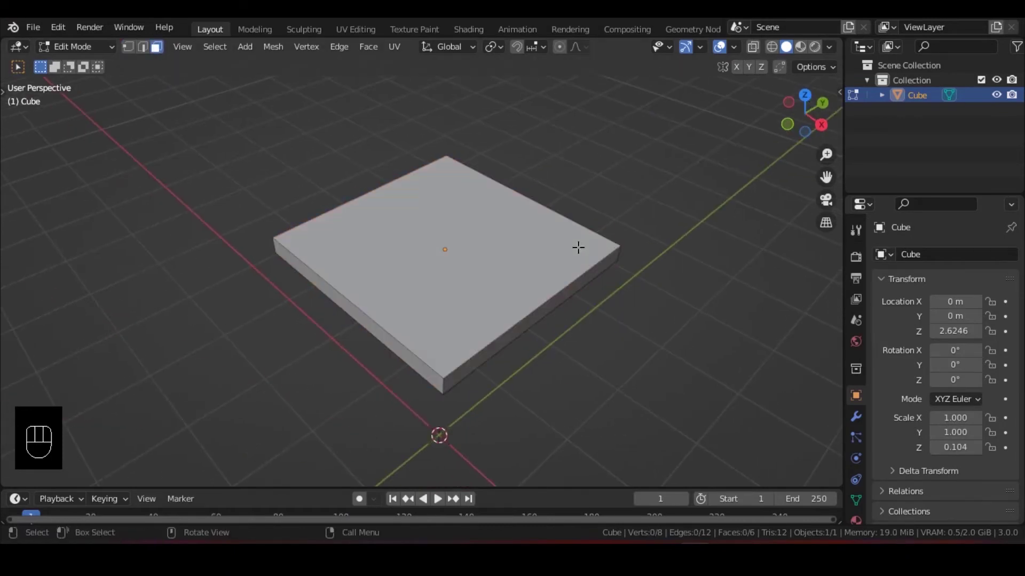
pyautogui.press('a')
pyautogui.moveTo(579, 247); pyautogui.dragTo(560, 310, button='middle')
pyautogui.click(560, 311)
pyautogui.keyDown('shift'); pyautogui.moveTo(486, 341); pyautogui.dragTo(548, 337, button='middle'); pyautogui.keyUp('shift')
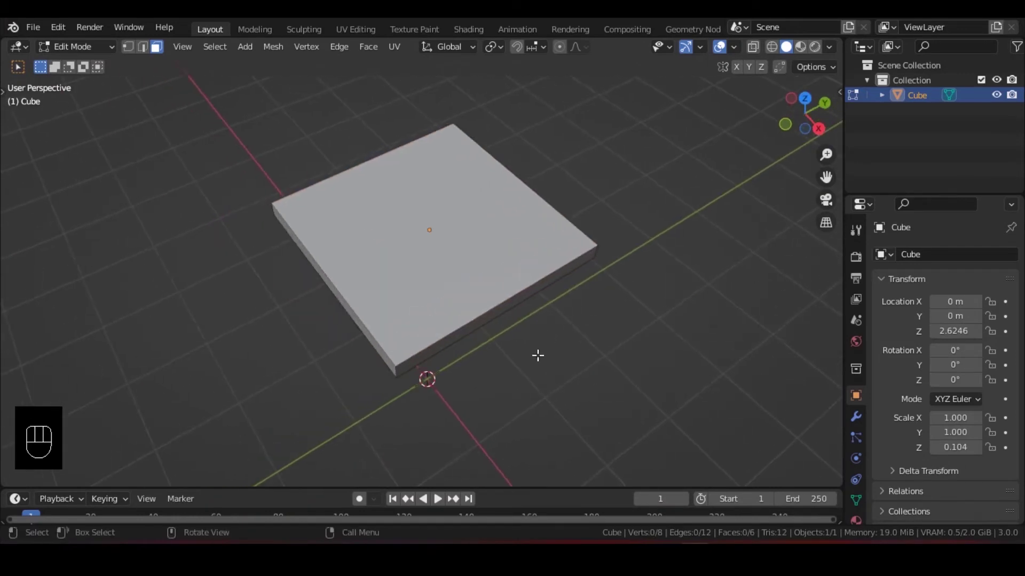
pyautogui.scroll(1, 553, 327)
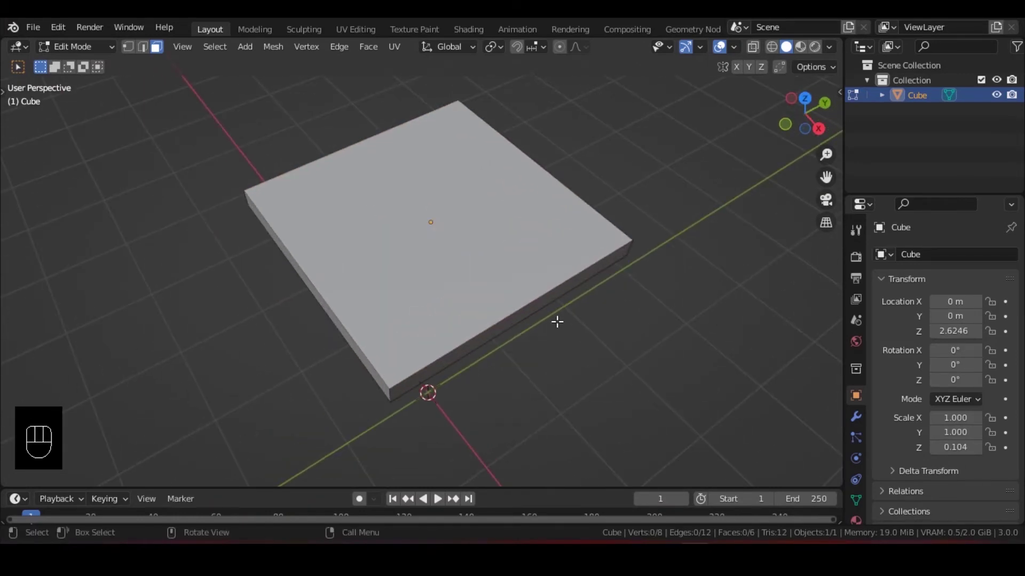
pyautogui.moveTo(540, 237); pyautogui.dragTo(465, 205, button='middle')
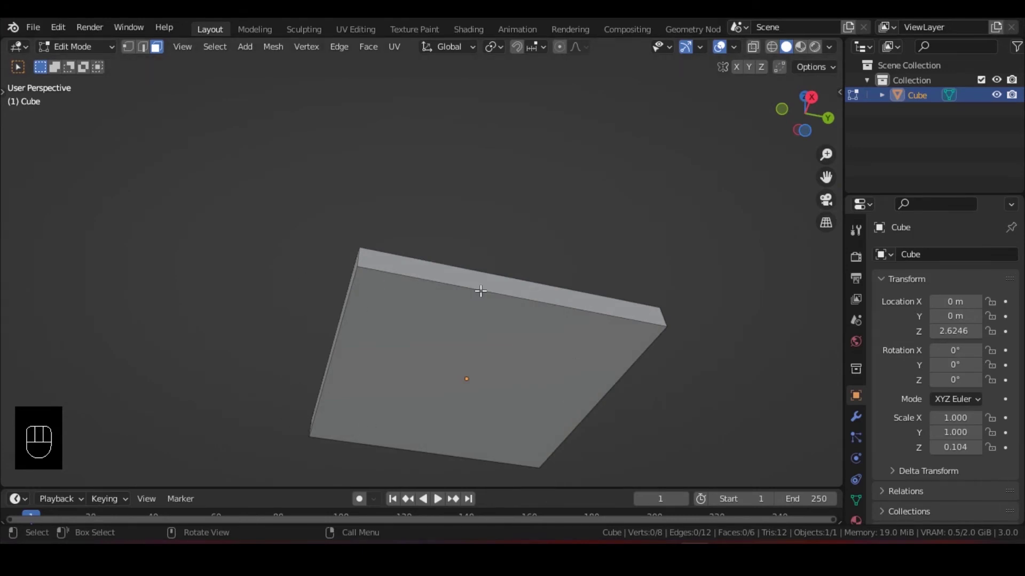
pyautogui.moveTo(480, 291); pyautogui.dragTo(390, 260, button='middle')
pyautogui.moveTo(430, 317); pyautogui.dragTo(444, 353, button='middle')
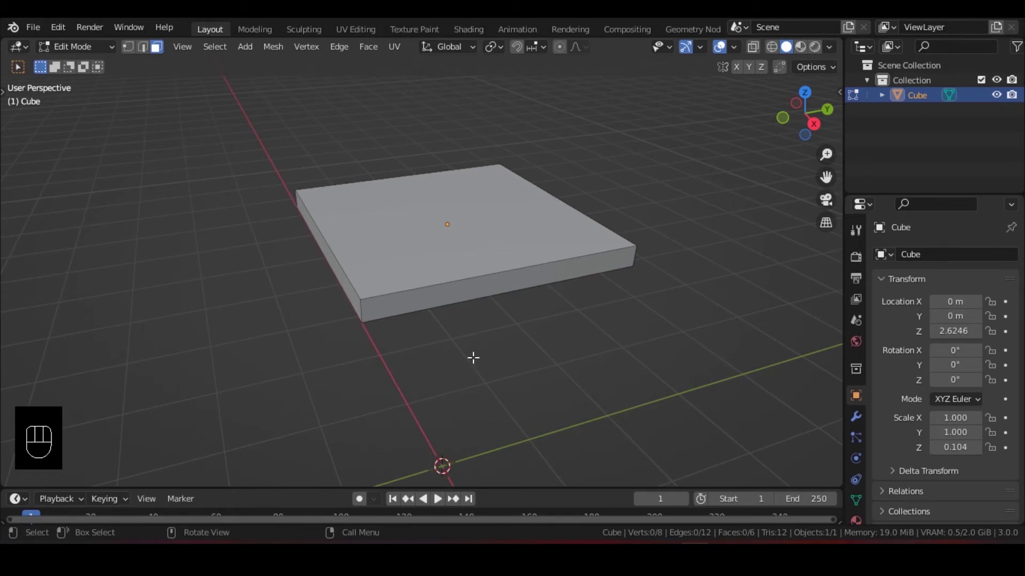
pyautogui.hotkey('ctrl', 'r')
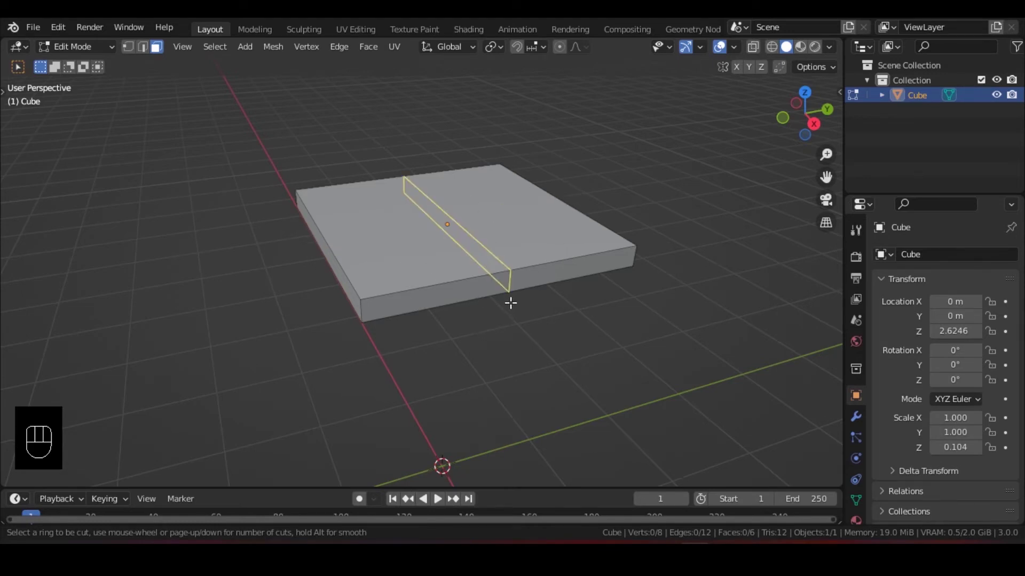
pyautogui.press('Escape')
pyautogui.moveTo(481, 286); pyautogui.dragTo(481, 372, button='middle')
pyautogui.scroll(-3, 499, 355)
pyautogui.scroll(3, 492, 366)
pyautogui.scroll(-4, 482, 347)
pyautogui.scroll(2, 472, 337)
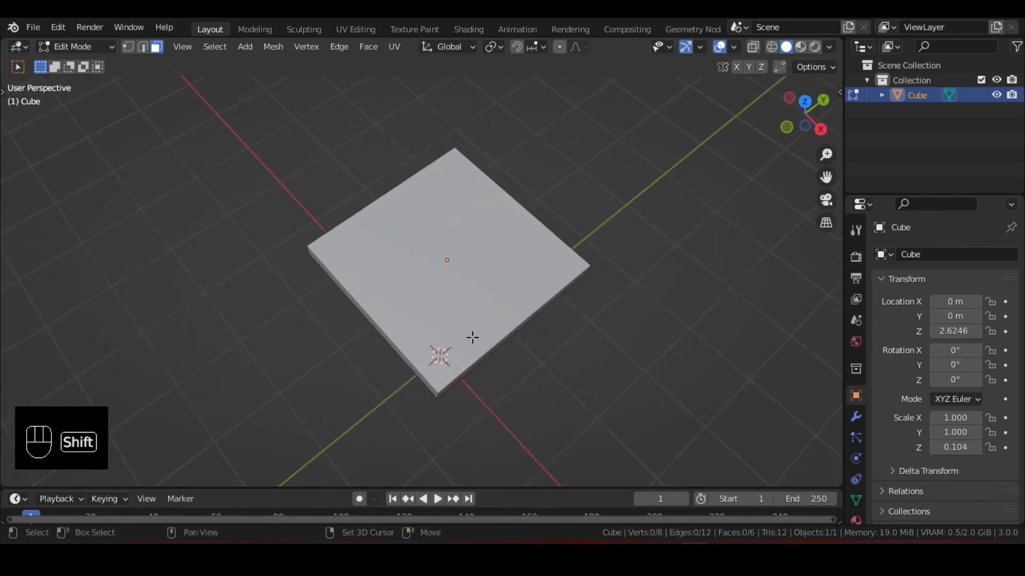
pyautogui.moveTo(472, 337); pyautogui.dragTo(518, 377, button='middle')
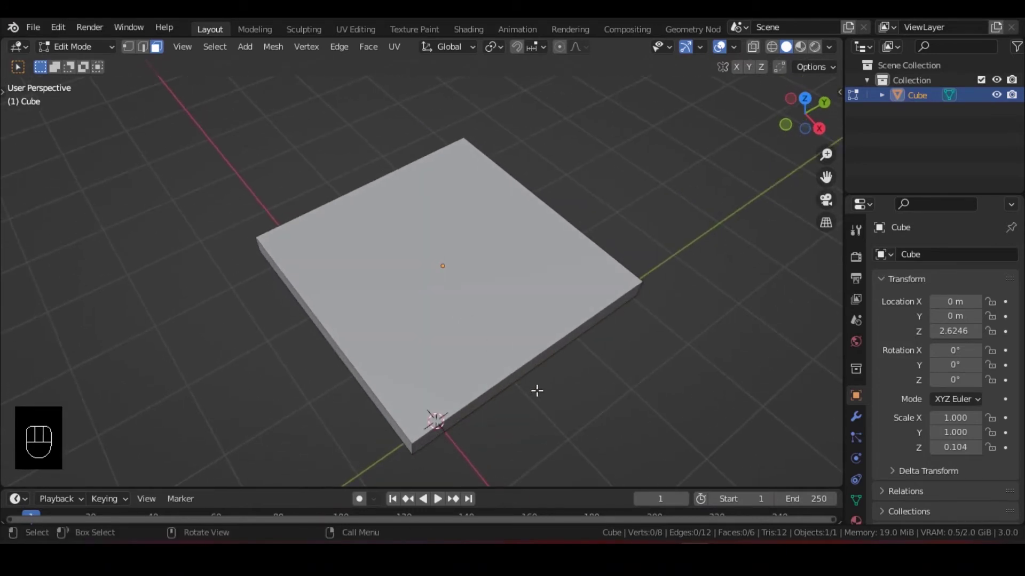
# - Add a single loop cut across the slab along X and slide it close to the positive Y edge
pyautogui.press('ctrl')
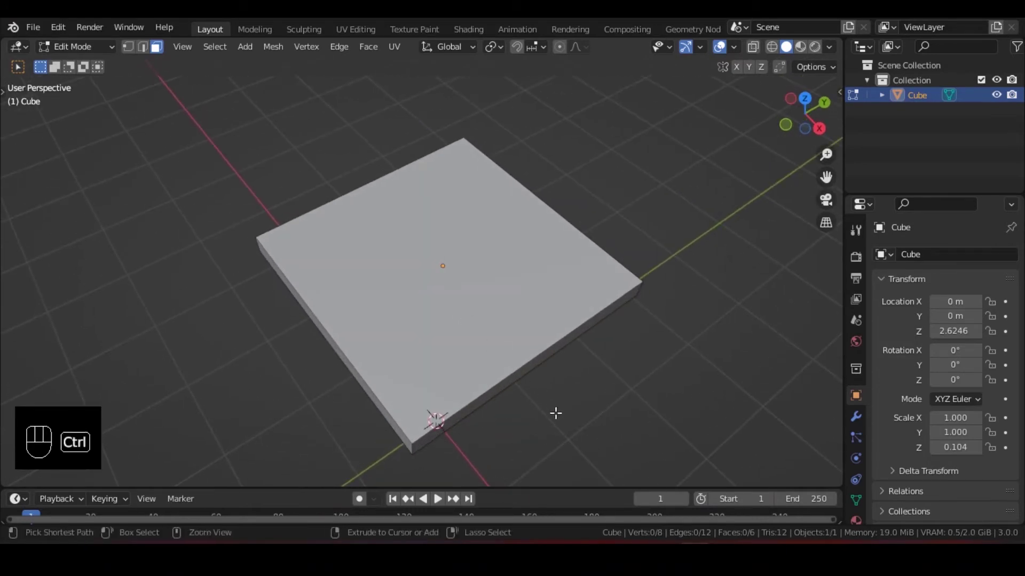
pyautogui.hotkey('ctrl', 'r')
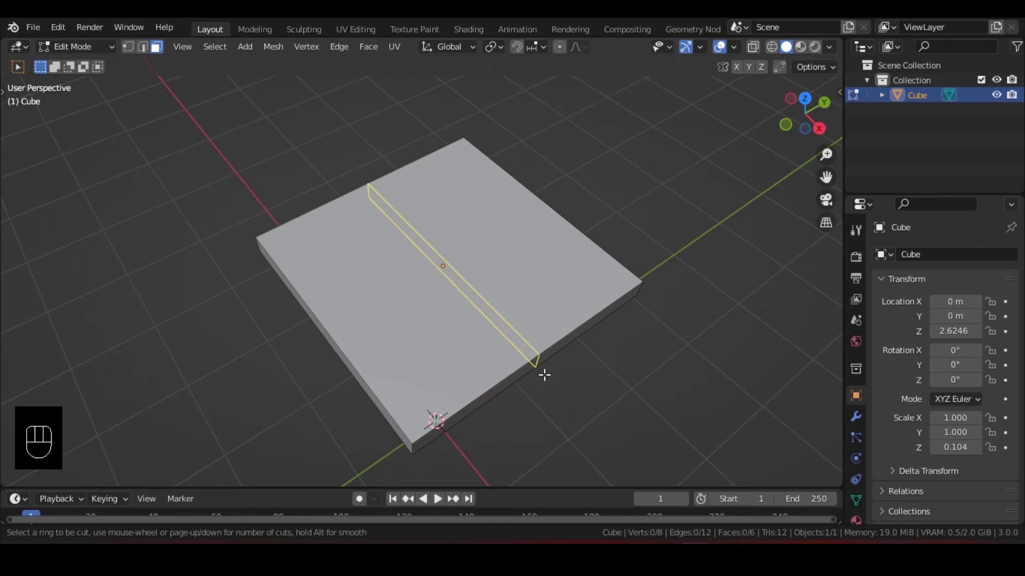
pyautogui.scroll(20, 556, 381)
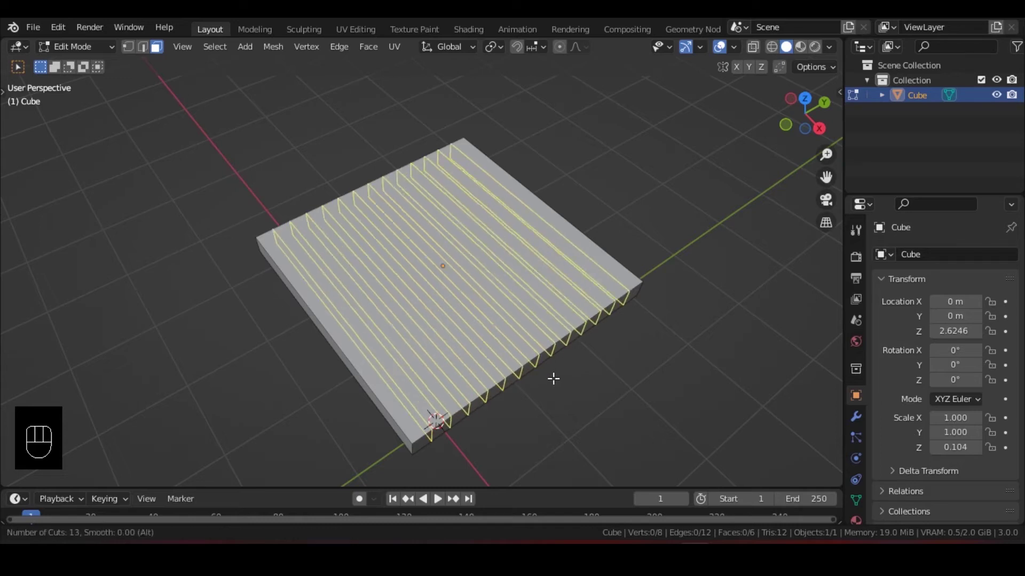
pyautogui.scroll(-18, 553, 379)
pyautogui.scroll(12, 549, 377)
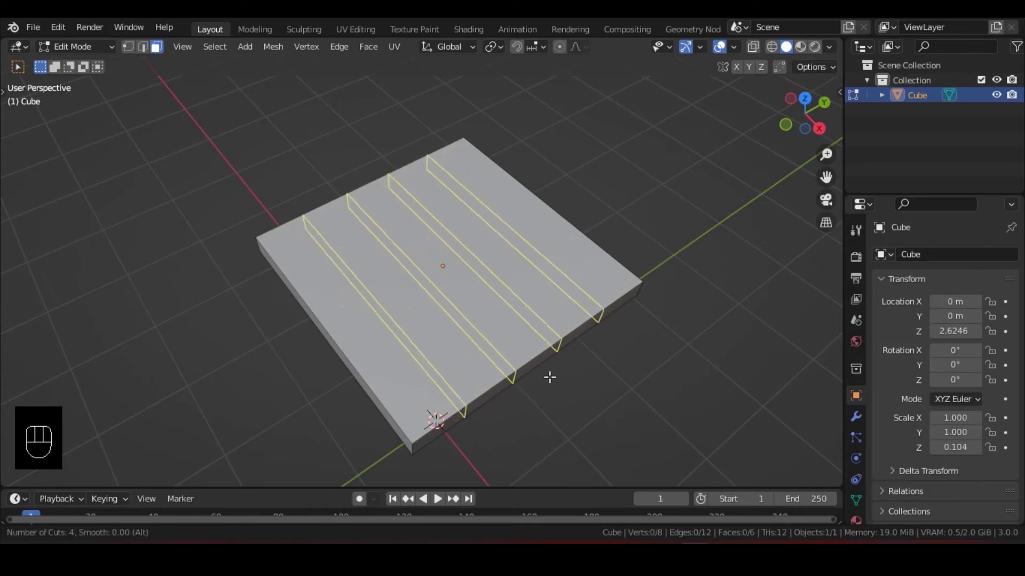
pyautogui.scroll(-15, 554, 380)
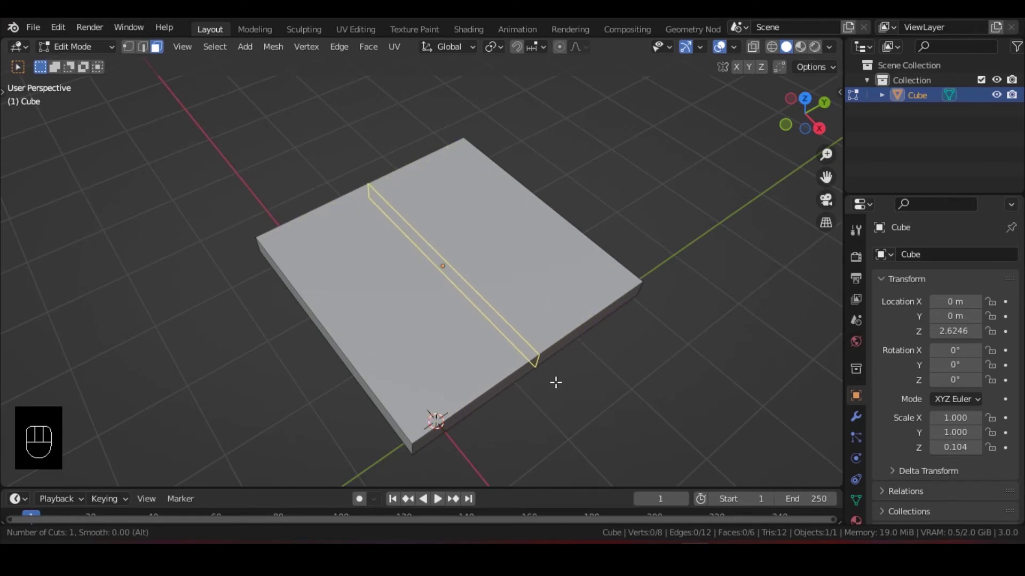
pyautogui.scroll(1, 556, 383)
pyautogui.scroll(-1, 556, 382)
pyautogui.scroll(18, 556, 380)
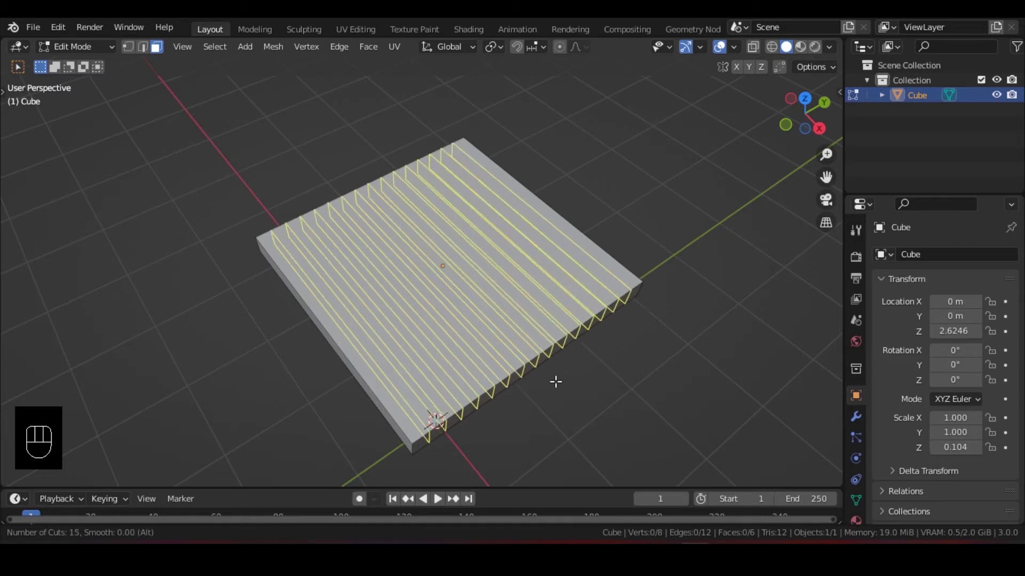
pyautogui.scroll(-18, 553, 382)
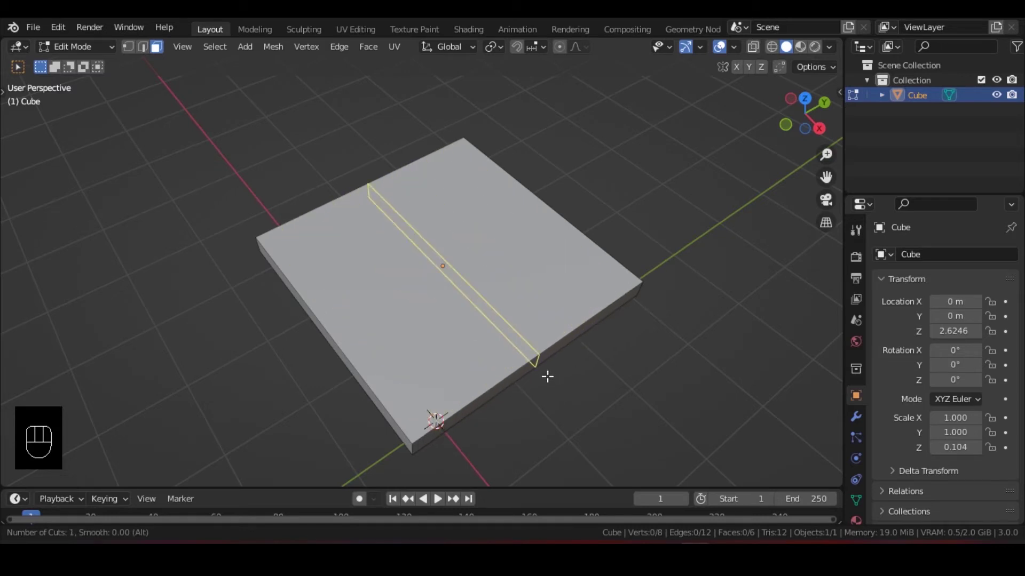
pyautogui.click(554, 381)
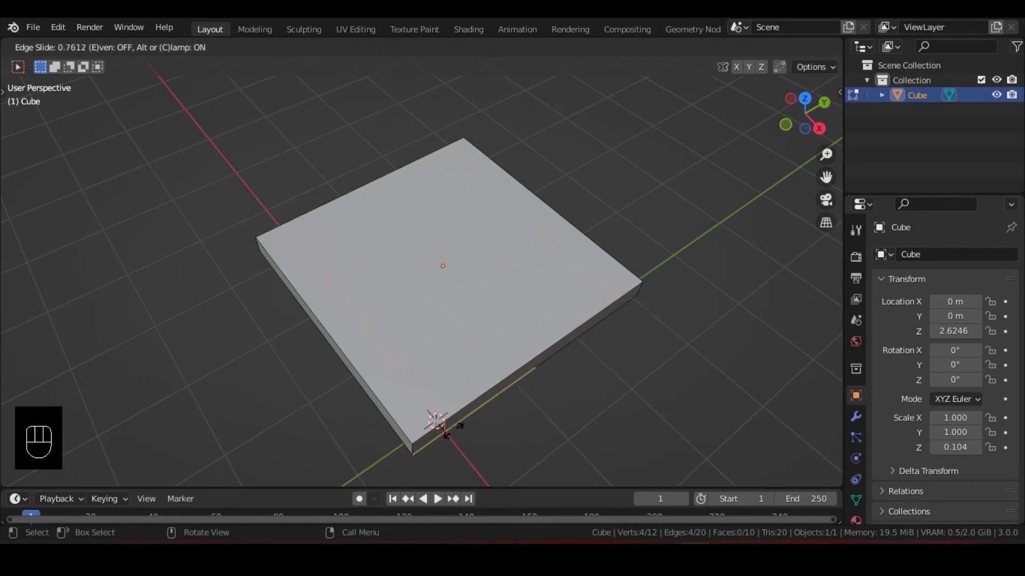
pyautogui.click(652, 335)
# - Add a second loop cut parallel to the first and slide it close to the slab's negative Y edge
pyautogui.moveTo(654, 334); pyautogui.dragTo(608, 336, button='middle')
pyautogui.click(602, 360)
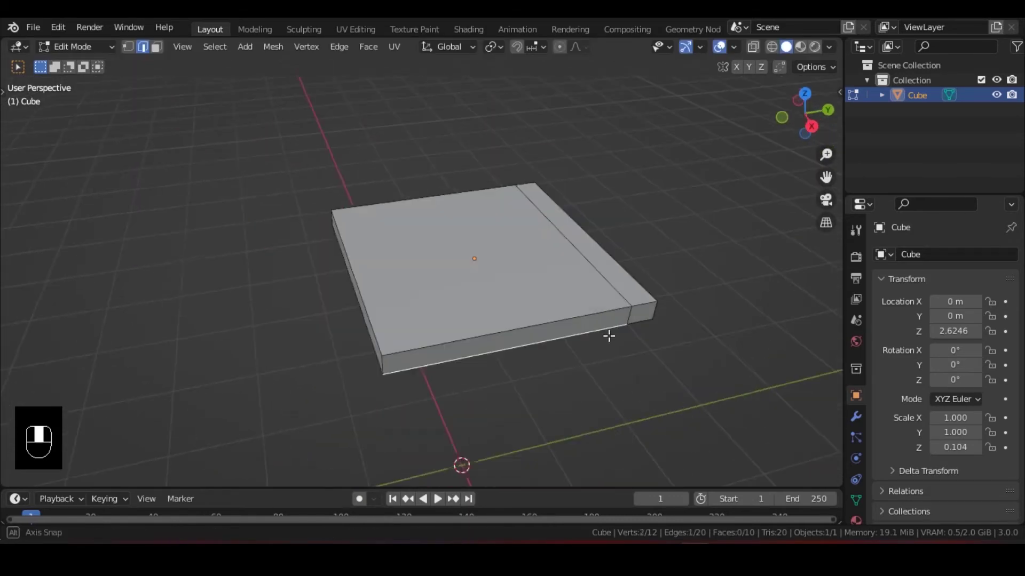
pyautogui.moveTo(581, 296); pyautogui.dragTo(575, 362, button='middle')
pyautogui.click(573, 367)
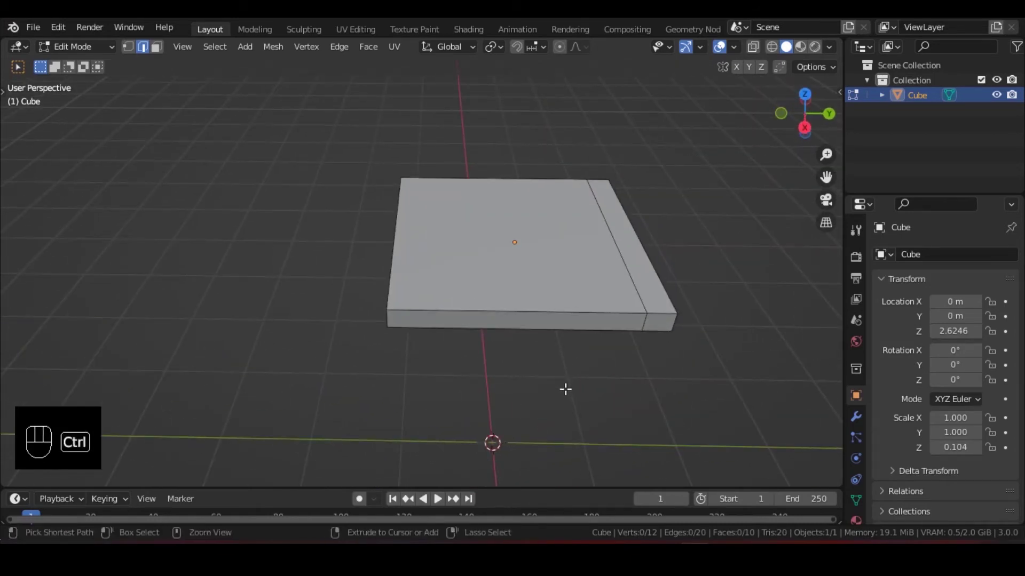
pyautogui.hotkey('ctrl', 'r')
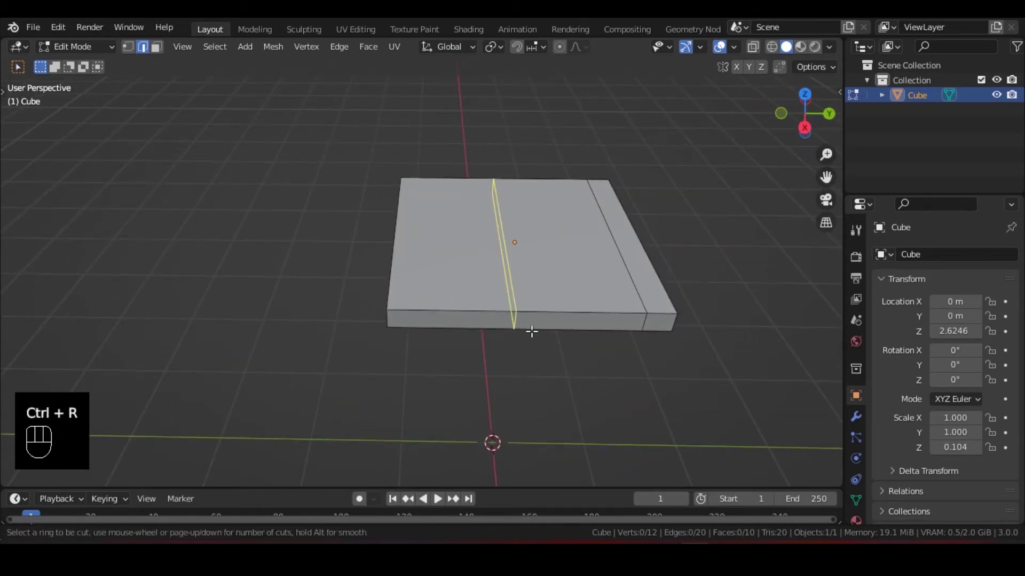
pyautogui.click(513, 327)
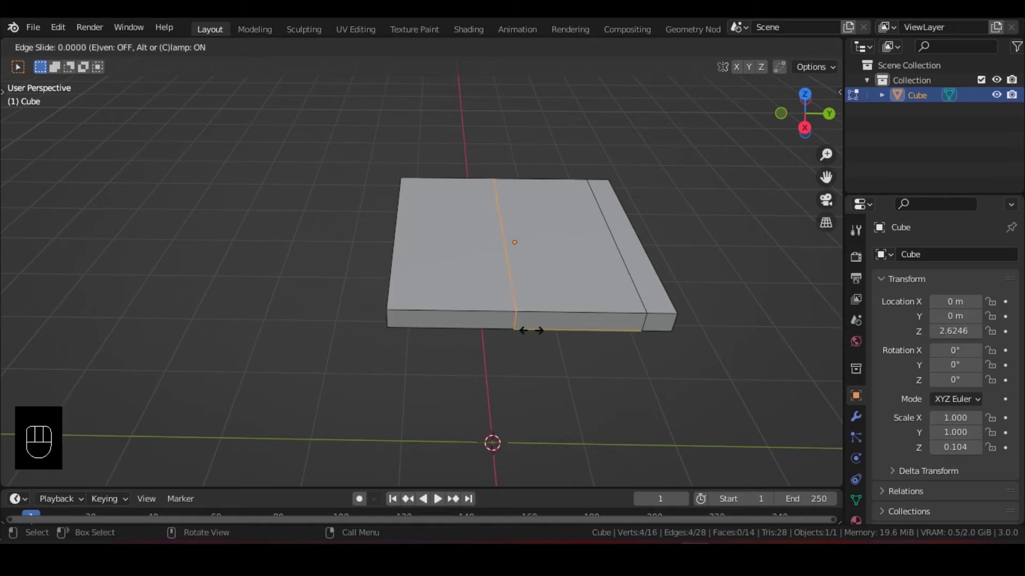
pyautogui.click(435, 345)
pyautogui.moveTo(365, 308); pyautogui.dragTo(497, 320, button='middle')
pyautogui.click(496, 320)
# - Add two parallel loop cuts across the slab, perpendicular to the existing pair of cuts
pyautogui.moveTo(405, 291); pyautogui.dragTo(587, 342, button='middle')
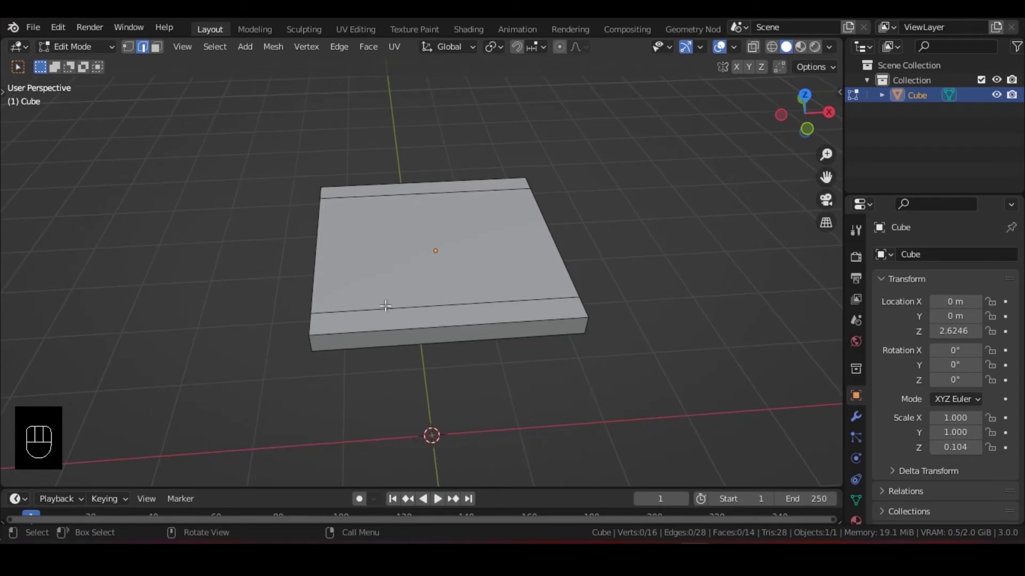
pyautogui.press('ctrl')
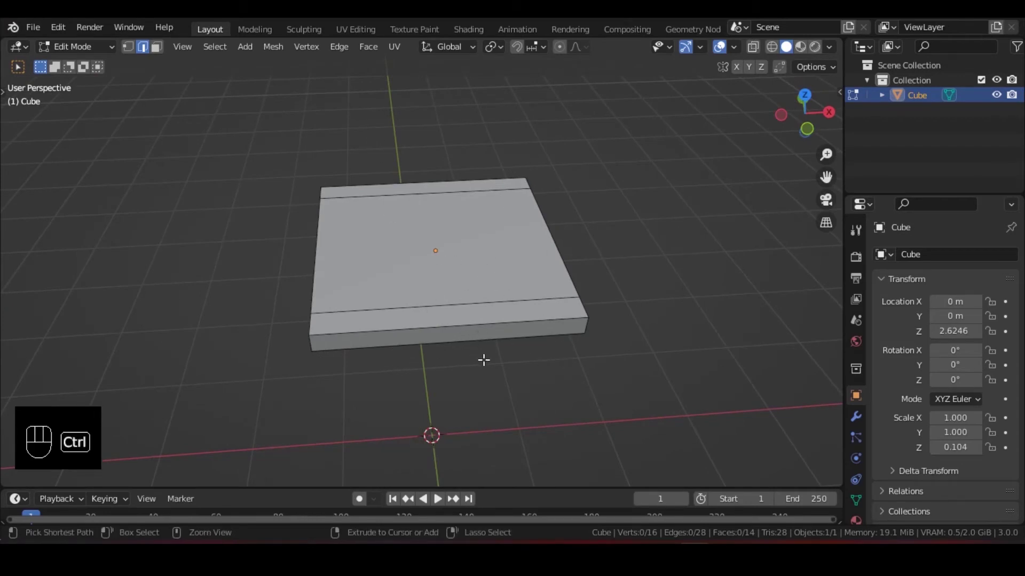
pyautogui.hotkey('ctrl', 'r')
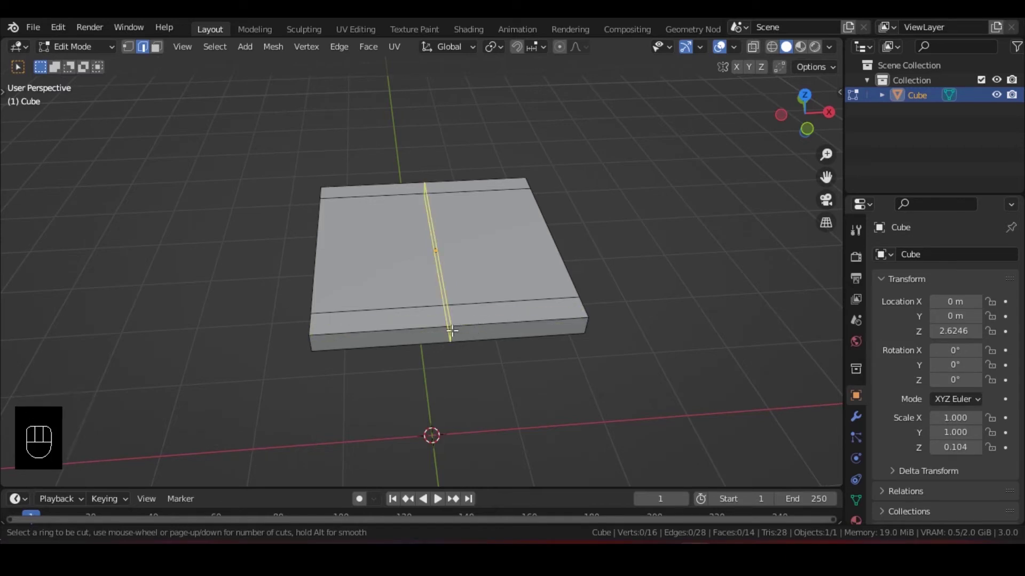
pyautogui.scroll(1, 458, 334)
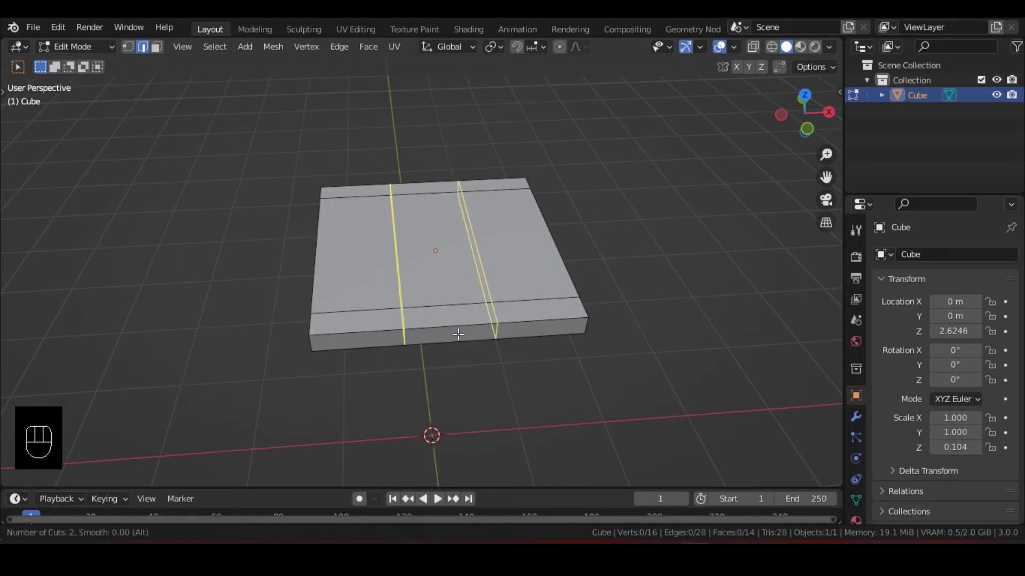
pyautogui.scroll(1, 458, 334)
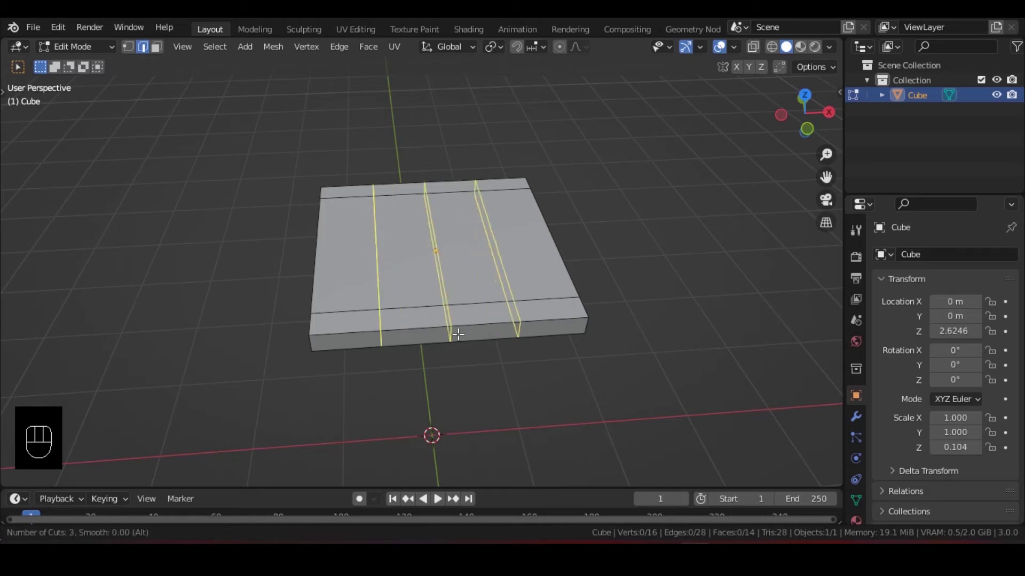
pyautogui.scroll(-2, 458, 334)
pyautogui.scroll(1, 458, 334)
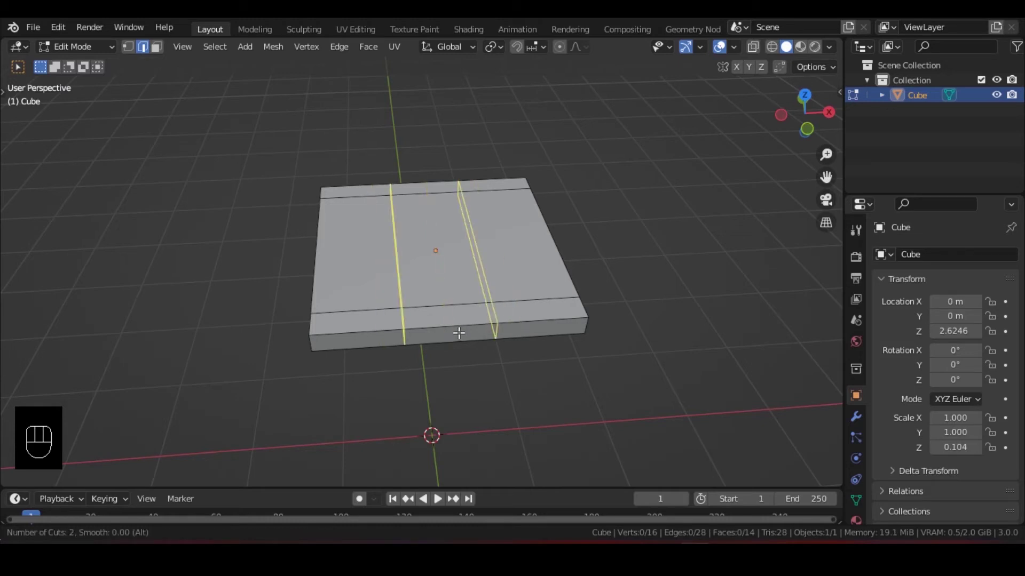
pyautogui.click(458, 332)
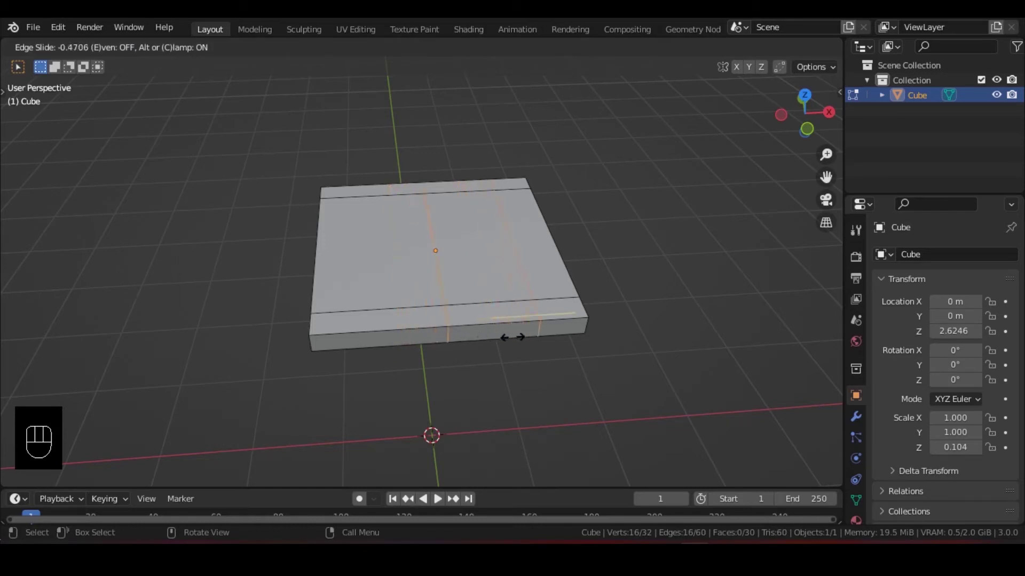
pyautogui.click(437, 357)
# - Scale the two new edge loops apart along X until they sit close to the slab's opposite edges
pyautogui.press('s')
pyautogui.press('x')
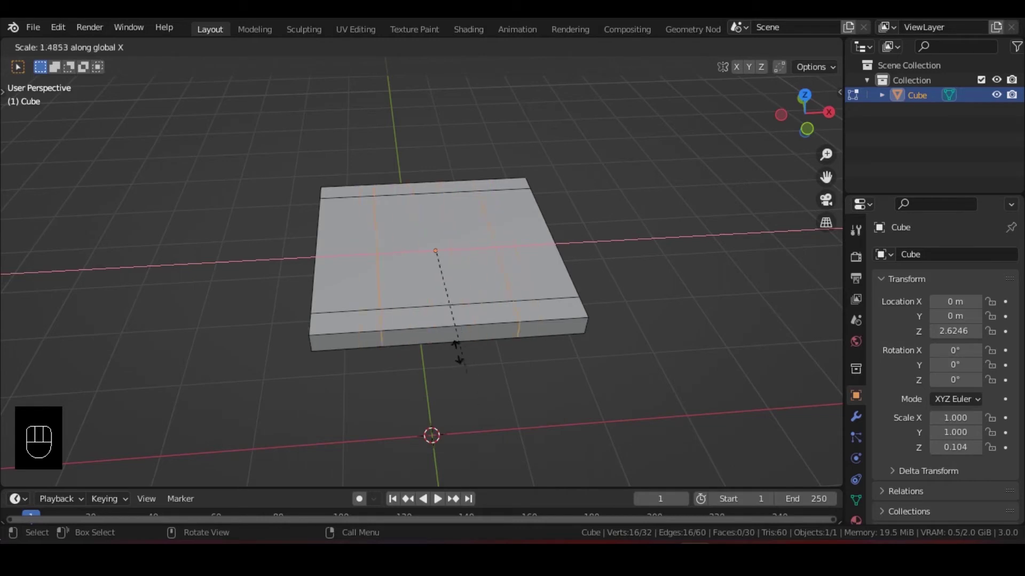
pyautogui.click(529, 425)
pyautogui.moveTo(519, 324); pyautogui.dragTo(548, 317, button='middle')
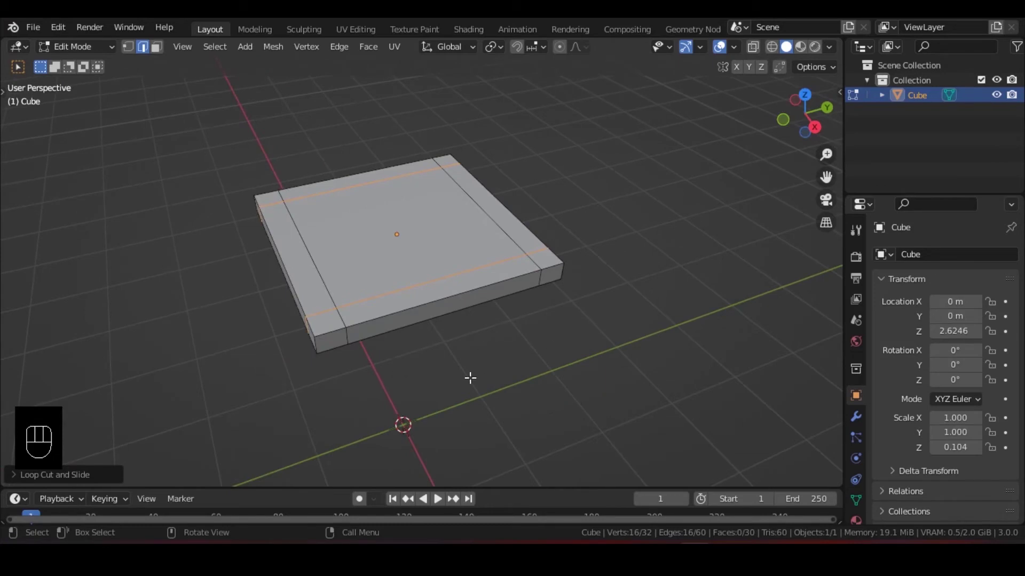
pyautogui.moveTo(471, 379); pyautogui.dragTo(550, 341, button='middle')
pyautogui.keyDown('shift'); pyautogui.moveTo(560, 299); pyautogui.dragTo(587, 266, button='middle'); pyautogui.keyUp('shift')
pyautogui.moveTo(453, 331); pyautogui.dragTo(572, 306, button='middle')
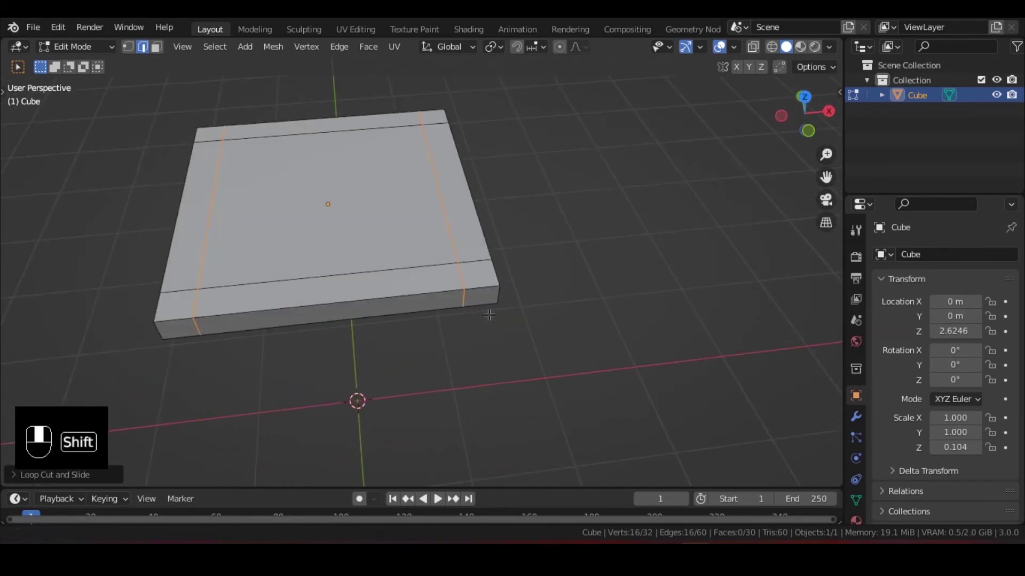
# - Add nine evenly spaced loop cuts running along X through the slab's middle section, without sliding them
pyautogui.keyDown('shift'); pyautogui.moveTo(489, 315); pyautogui.dragTo(437, 332, button='middle'); pyautogui.keyUp('shift')
pyautogui.click(488, 345)
pyautogui.moveTo(437, 336)
pyautogui.keyDown('shift'); pyautogui.mouseDown(button='middle')
pyautogui.moveTo(534, 320)
pyautogui.moveTo(331, 322)
pyautogui.moveTo(332, 291)
pyautogui.moveTo(418, 343)
pyautogui.mouseUp(button='middle'); pyautogui.keyUp('shift')
pyautogui.hotkey('ctrl', 'r')
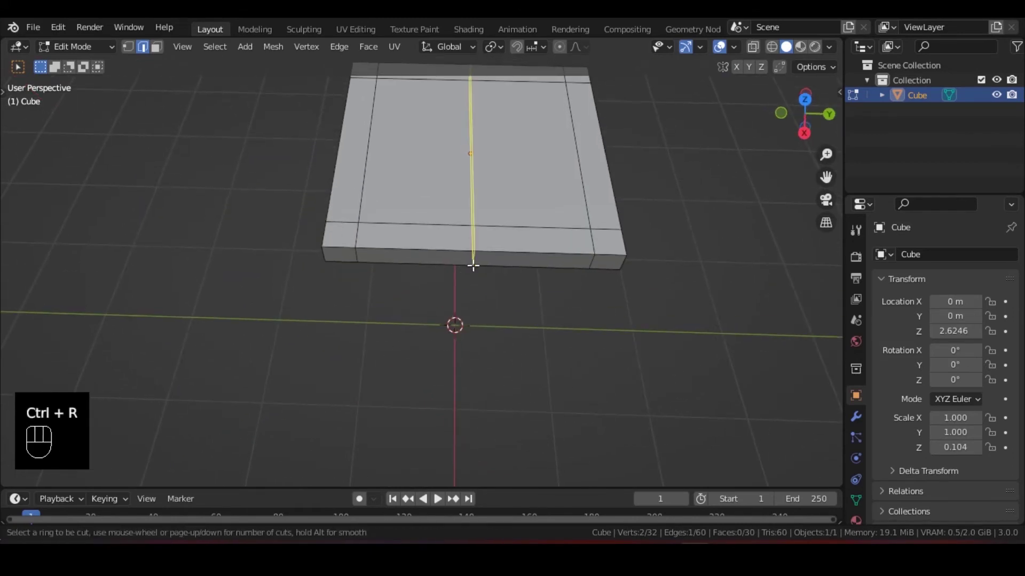
pyautogui.scroll(5, 473, 265)
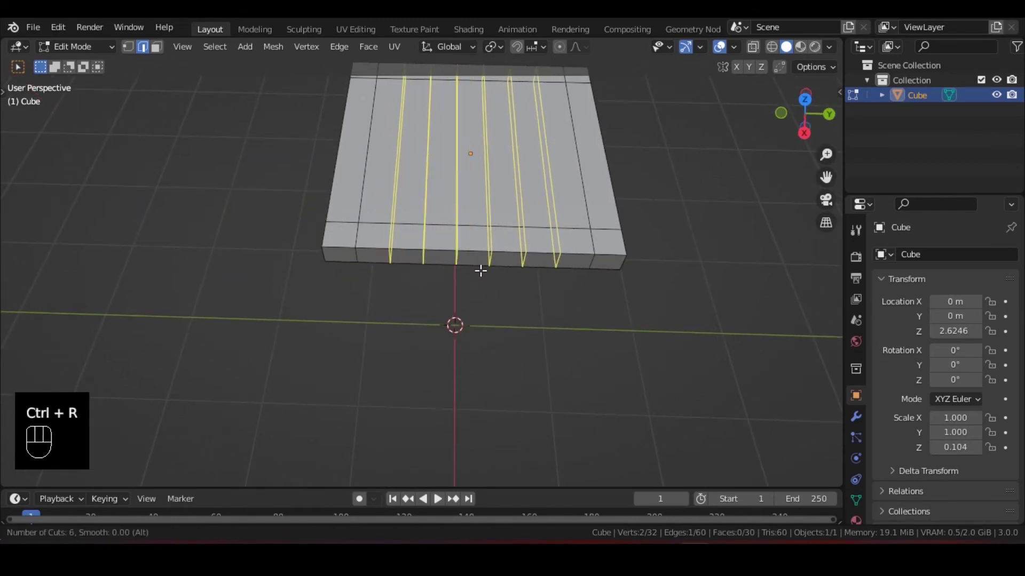
pyautogui.scroll(4, 480, 270)
pyautogui.click(480, 271)
pyautogui.rightClick(480, 271)
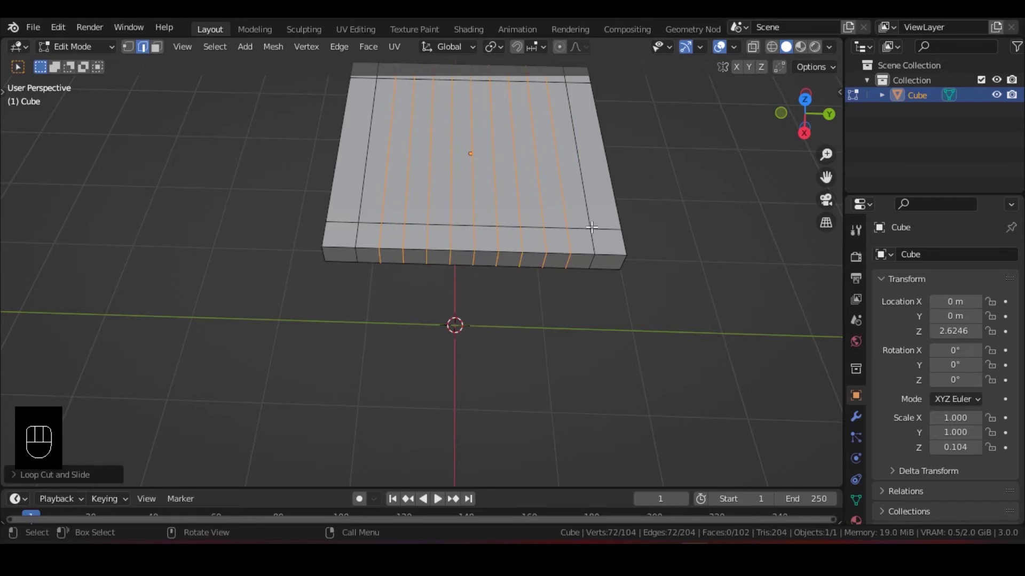
# - Clear the selection and select eight of the parallel inner edges on the slab's top
pyautogui.keyDown('shift'); pyautogui.moveTo(568, 240); pyautogui.dragTo(555, 309, button='middle'); pyautogui.keyUp('shift')
pyautogui.moveTo(465, 346); pyautogui.dragTo(522, 331, button='middle')
pyautogui.keyDown('shift'); pyautogui.moveTo(522, 331); pyautogui.dragTo(420, 333, button='middle'); pyautogui.keyUp('shift')
pyautogui.hotkey('alt', 'a')
pyautogui.click(478, 308)
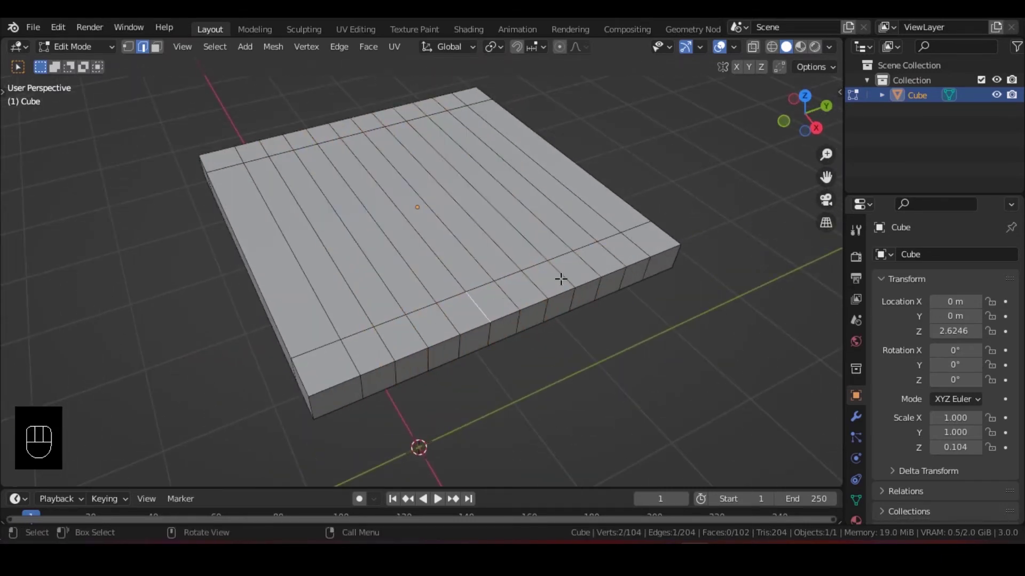
pyautogui.click(511, 299)
pyautogui.moveTo(531, 162); pyautogui.dragTo(358, 229)
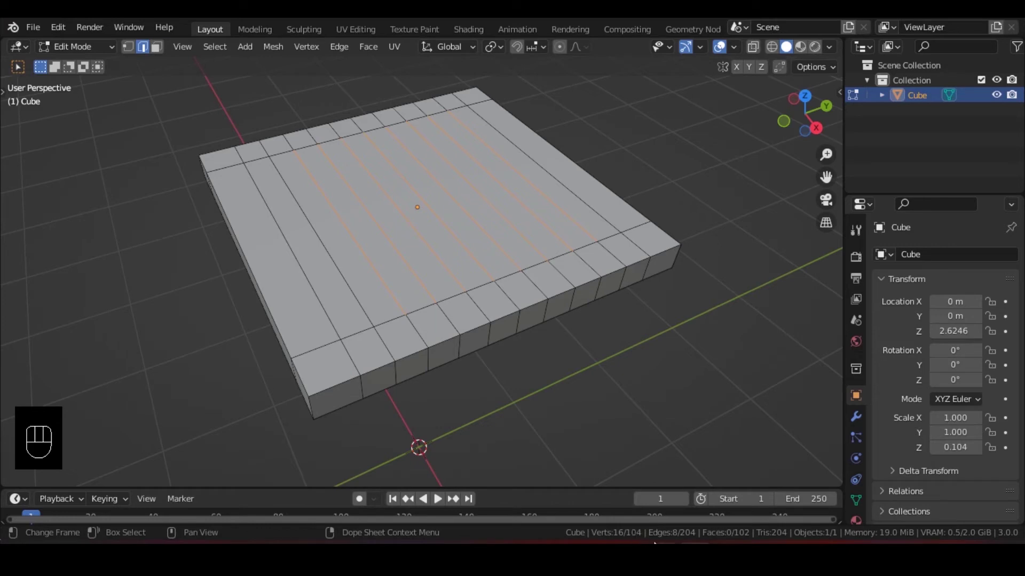
# - Turn the Video Memory readout in the status bar off and back on
pyautogui.rightClick(553, 533)
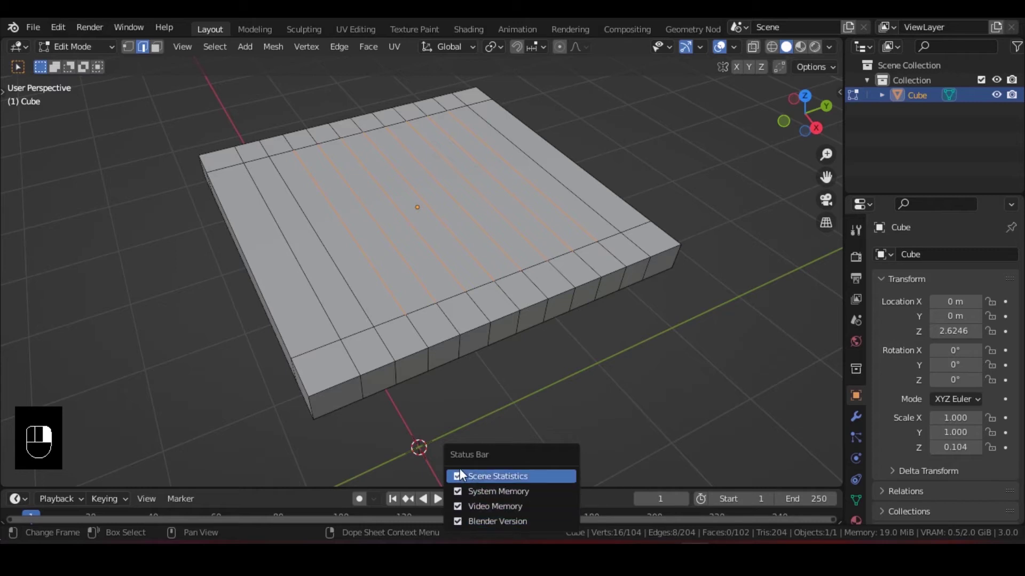
pyautogui.click(458, 506)
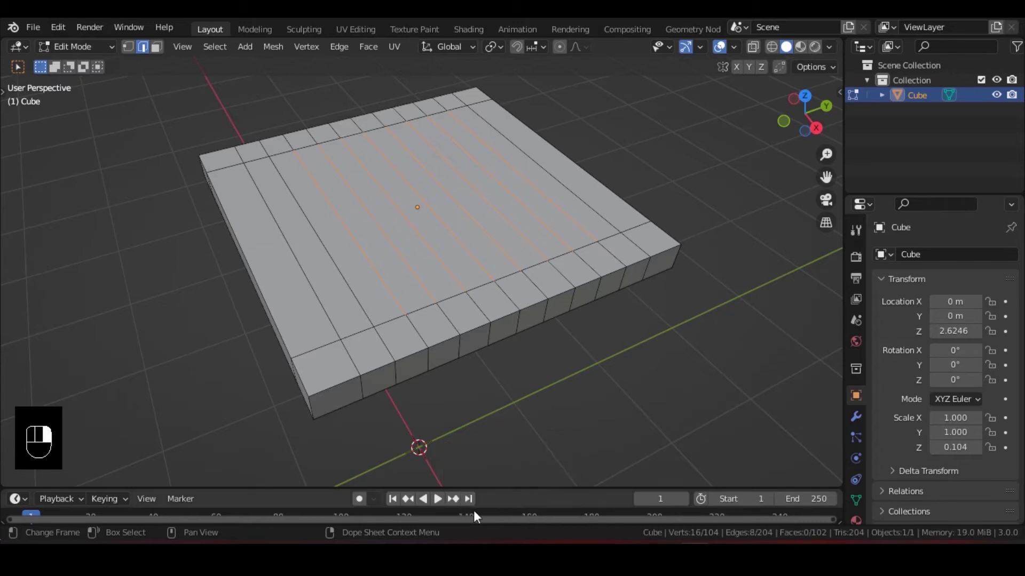
pyautogui.rightClick(529, 534)
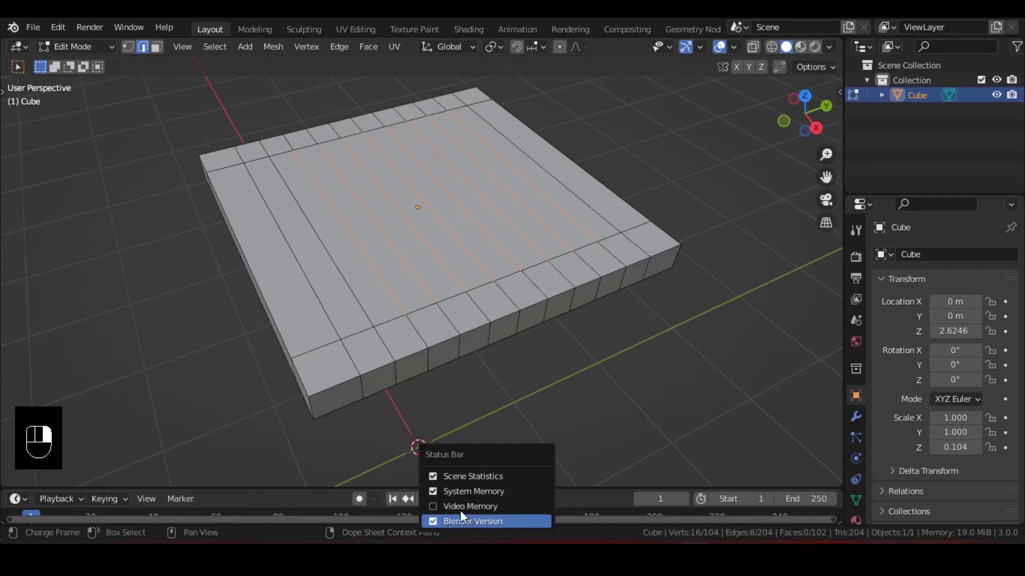
pyautogui.click(434, 507)
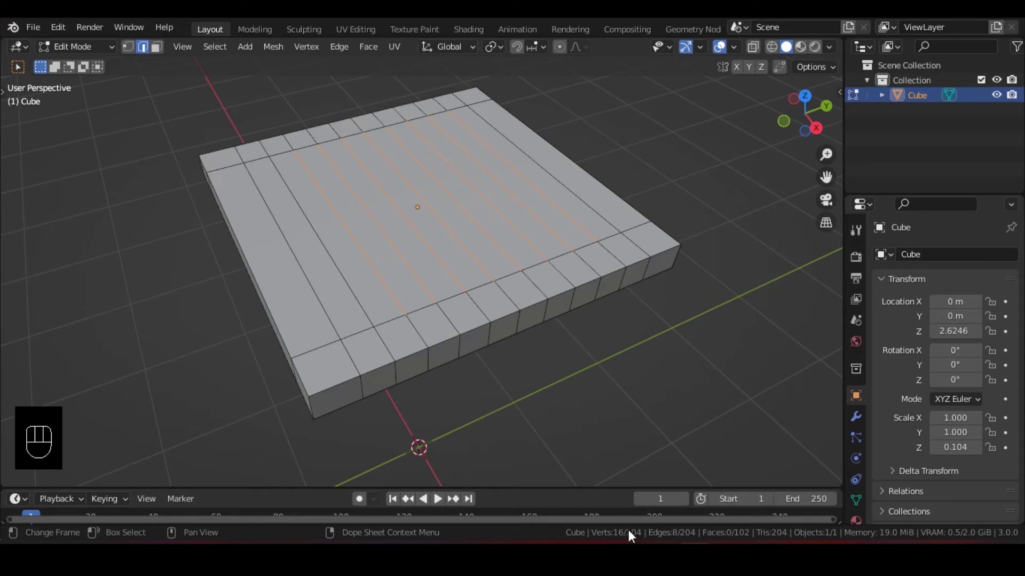
# - Select the whole mesh, clear the selection, and select a few inner edges on the slab's top
pyautogui.press('a')
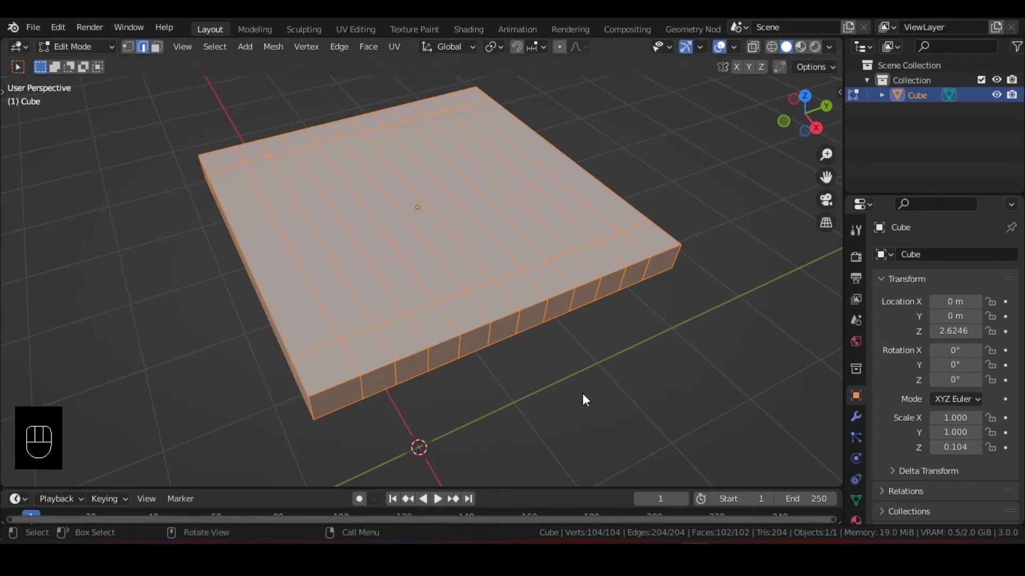
pyautogui.click(525, 343)
pyautogui.moveTo(433, 222); pyautogui.dragTo(363, 322)
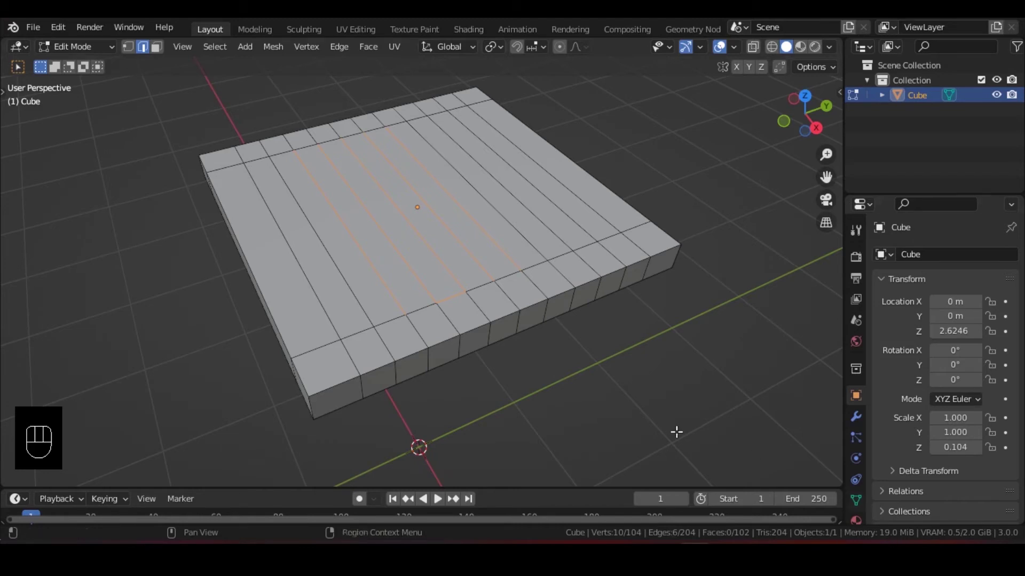
# - Undo the recent edge selections and the nine middle loop cuts
pyautogui.moveTo(677, 430); pyautogui.dragTo(540, 328, button='middle')
pyautogui.hotkey('ctrl', 'z')
pyautogui.hotkey('ctrl', 'z')
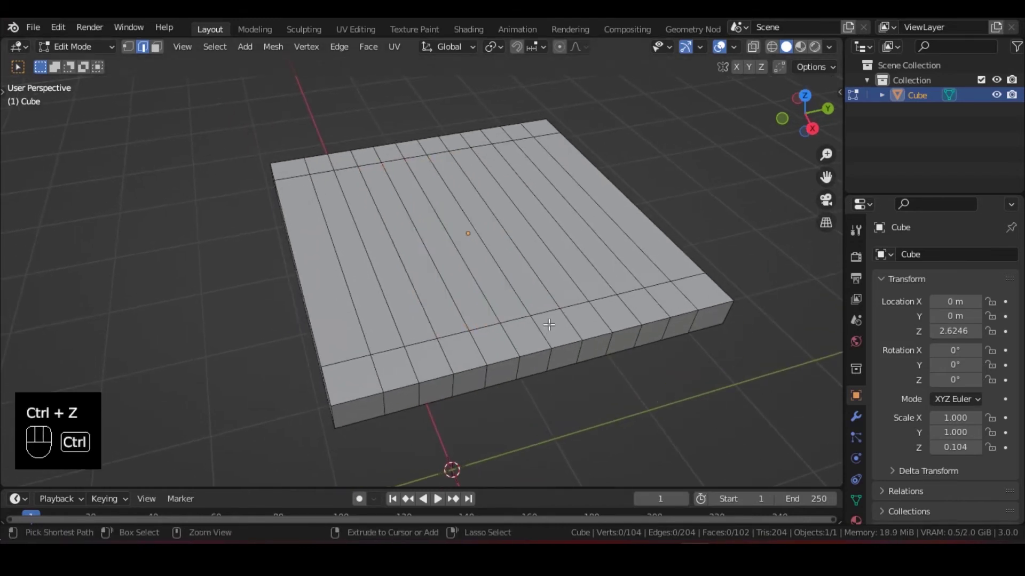
pyautogui.hotkey('ctrl', 'z')
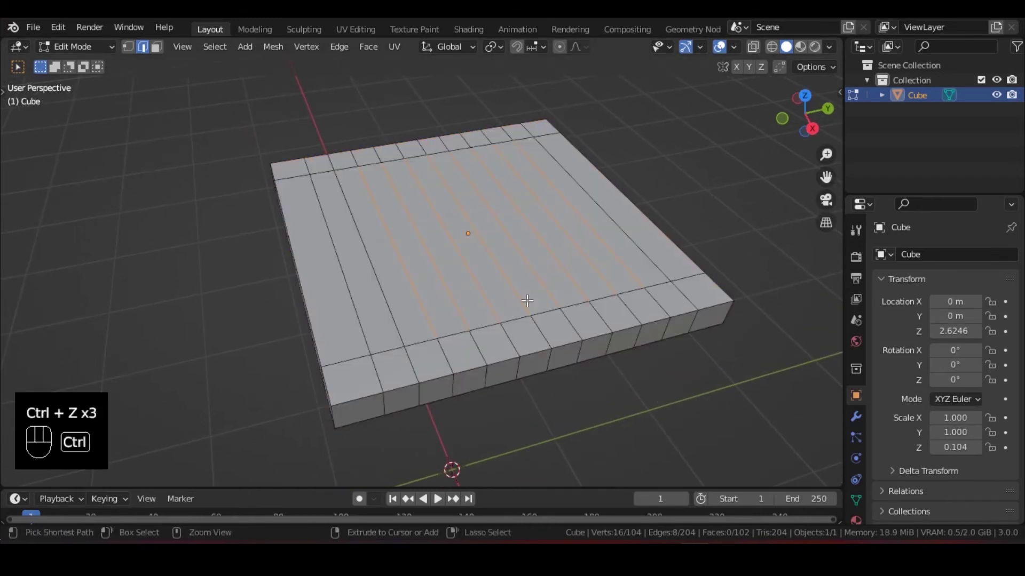
pyautogui.hotkey('ctrl', 'z')
pyautogui.hotkey('ctrl', 'z')
pyautogui.hotkey('ctrl', 'z')
pyautogui.hotkey('ctrl', 'z')
pyautogui.hotkey('ctrl', 'z')
pyautogui.hotkey('ctrl', 'z')
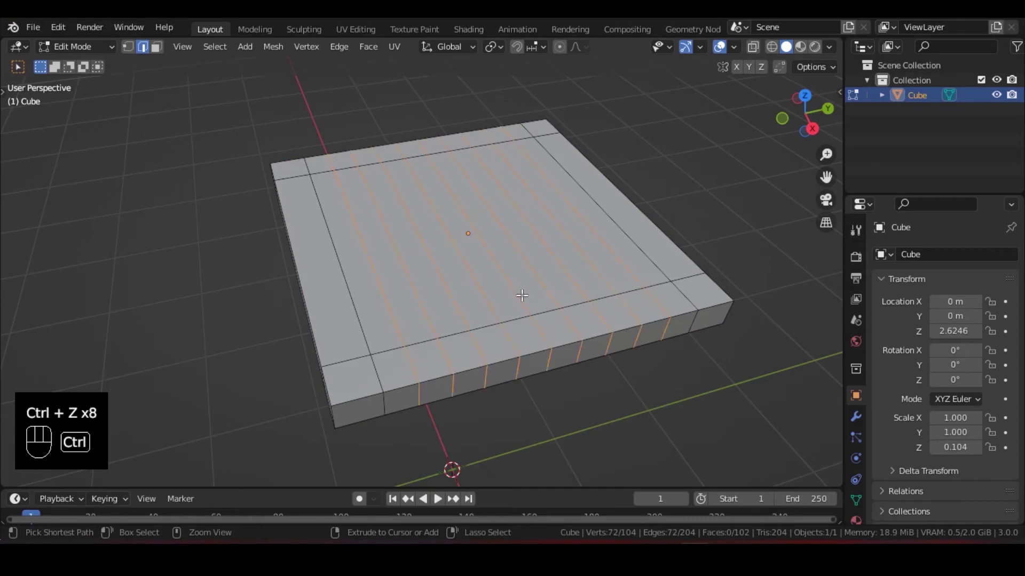
pyautogui.moveTo(525, 299); pyautogui.dragTo(666, 348, button='middle')
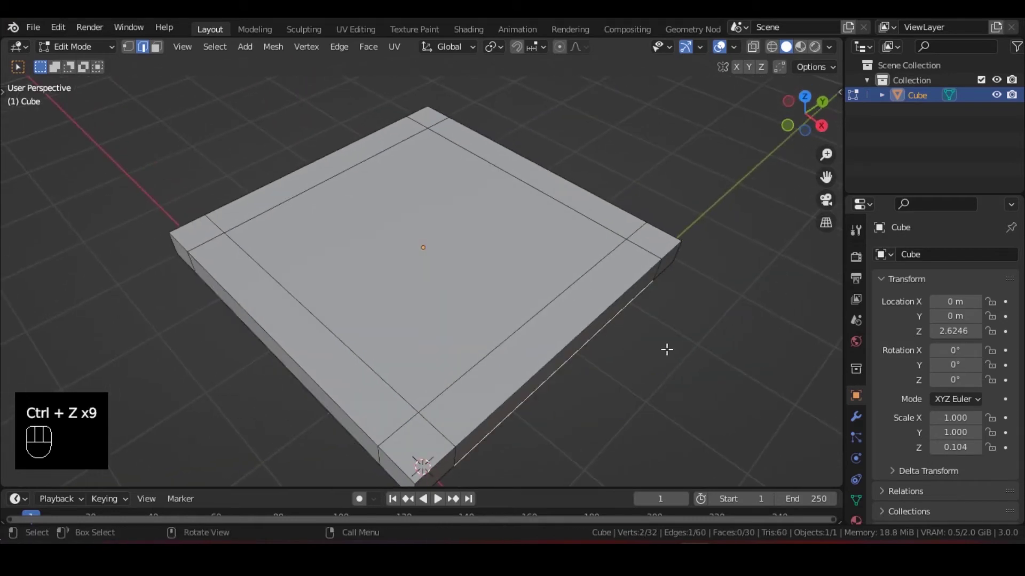
# - Switch to face selection mode and select the four corner faces on the slab's underside
pyautogui.keyDown('shift'); pyautogui.moveTo(562, 305); pyautogui.dragTo(612, 271, button='middle'); pyautogui.keyUp('shift')
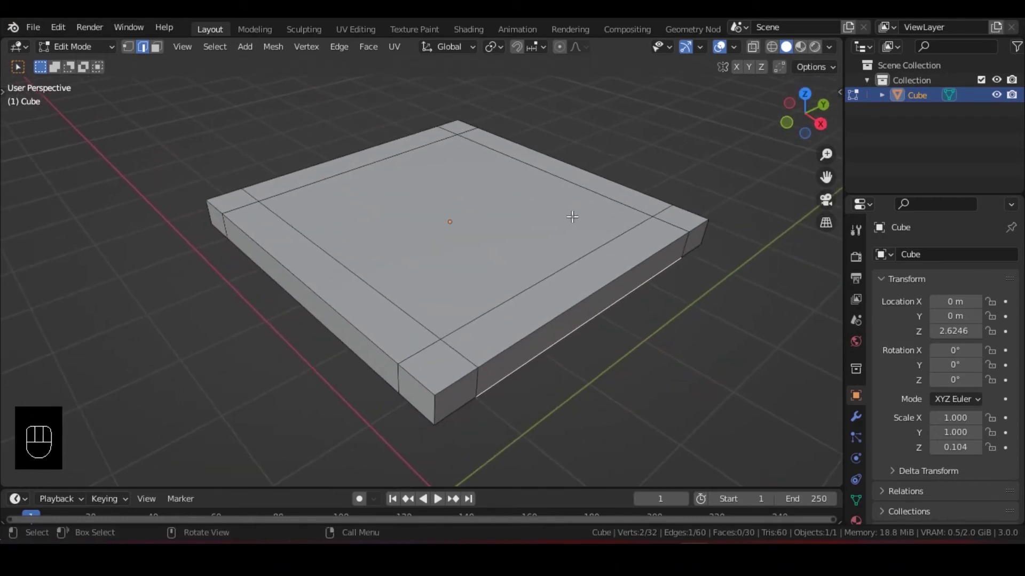
pyautogui.moveTo(476, 200); pyautogui.dragTo(375, 195, button='middle')
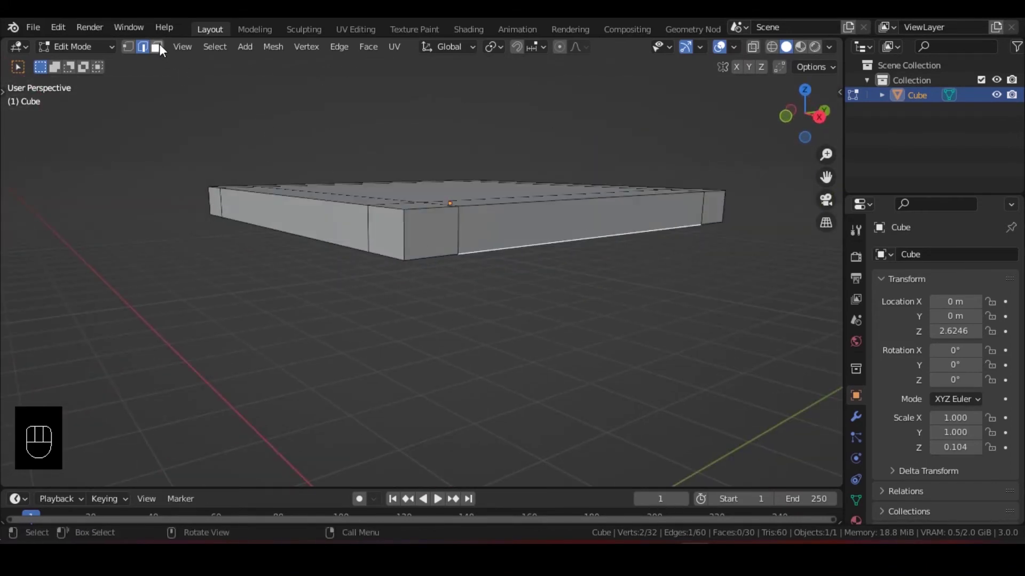
pyautogui.click(158, 47)
pyautogui.keyDown('shift'); pyautogui.moveTo(318, 224); pyautogui.dragTo(501, 245, button='middle'); pyautogui.keyUp('shift')
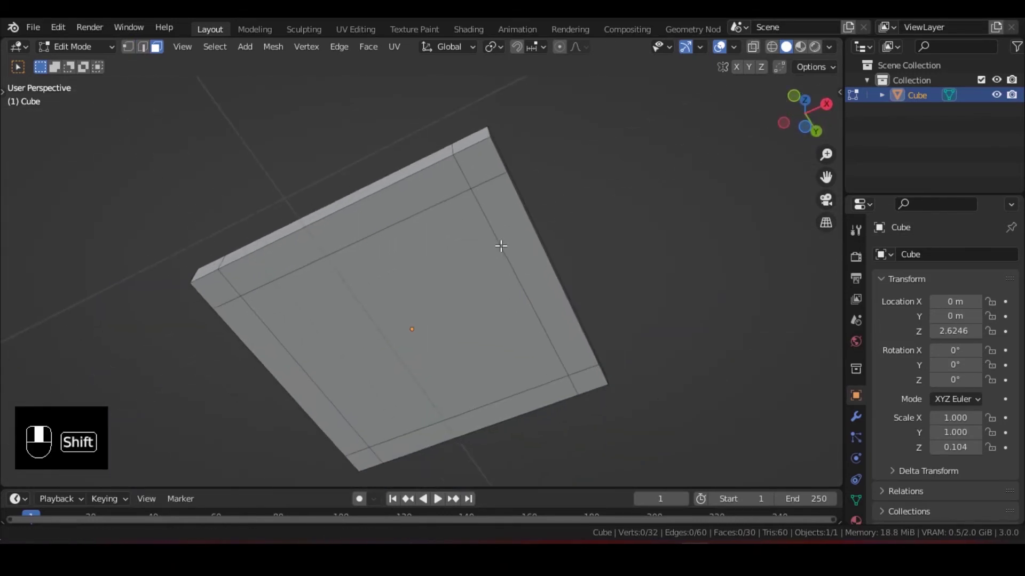
pyautogui.click(477, 163)
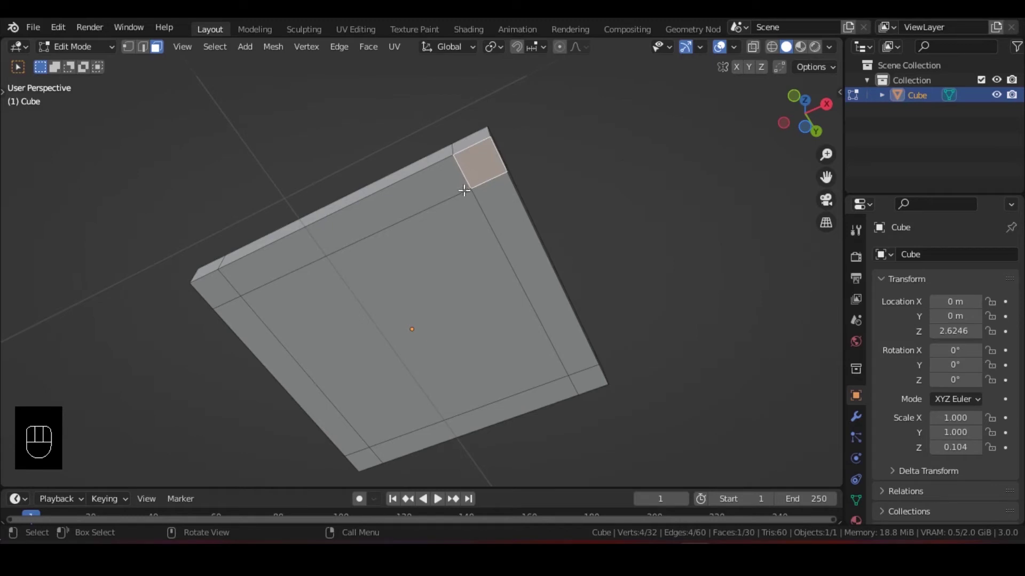
pyautogui.keyDown('shift'); pyautogui.click(209, 290); pyautogui.keyUp('shift')
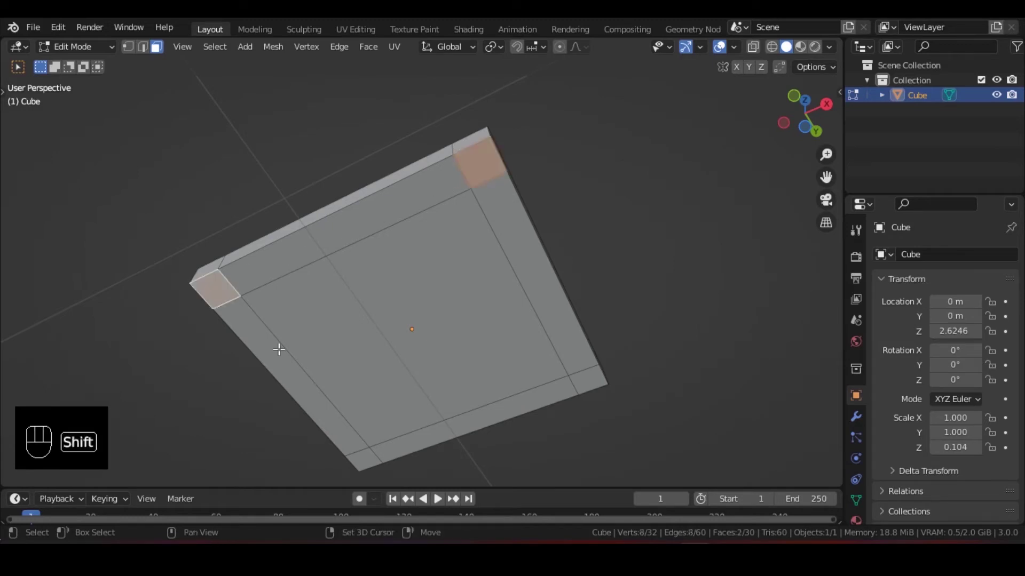
pyautogui.keyDown('shift'); pyautogui.click(370, 463); pyautogui.keyUp('shift')
pyautogui.keyDown('shift'); pyautogui.click(585, 383); pyautogui.keyUp('shift')
# - Extrude the four corner faces downward into long table legs and clear the selection
pyautogui.moveTo(585, 383); pyautogui.dragTo(488, 217, button='middle')
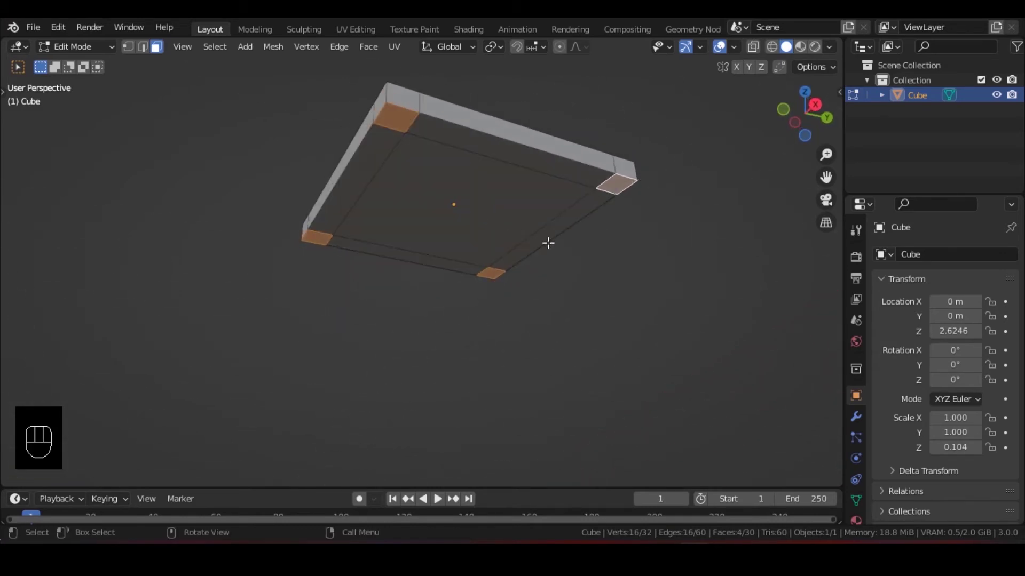
pyautogui.moveTo(546, 243); pyautogui.dragTo(545, 256, button='middle')
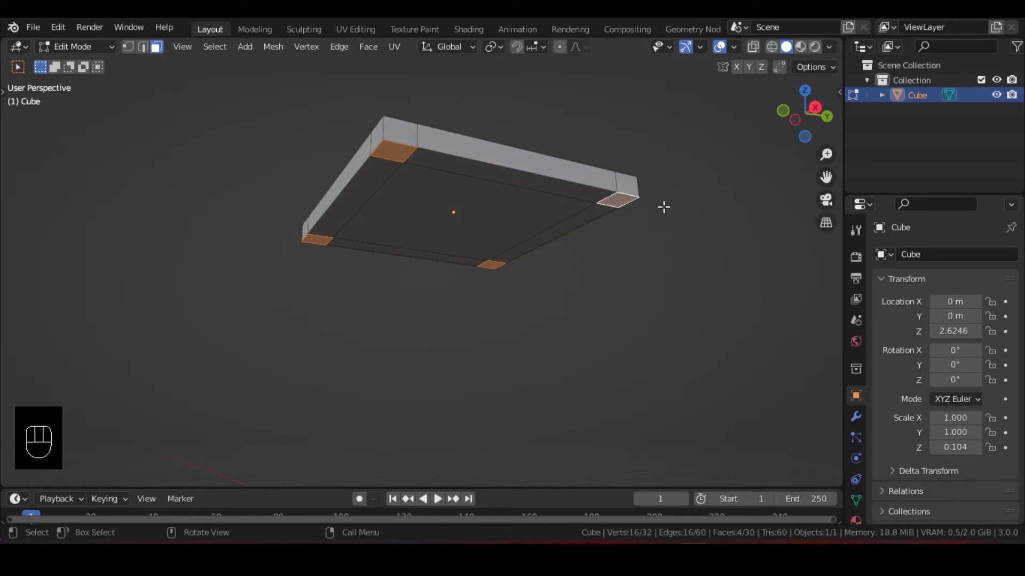
pyautogui.press('e')
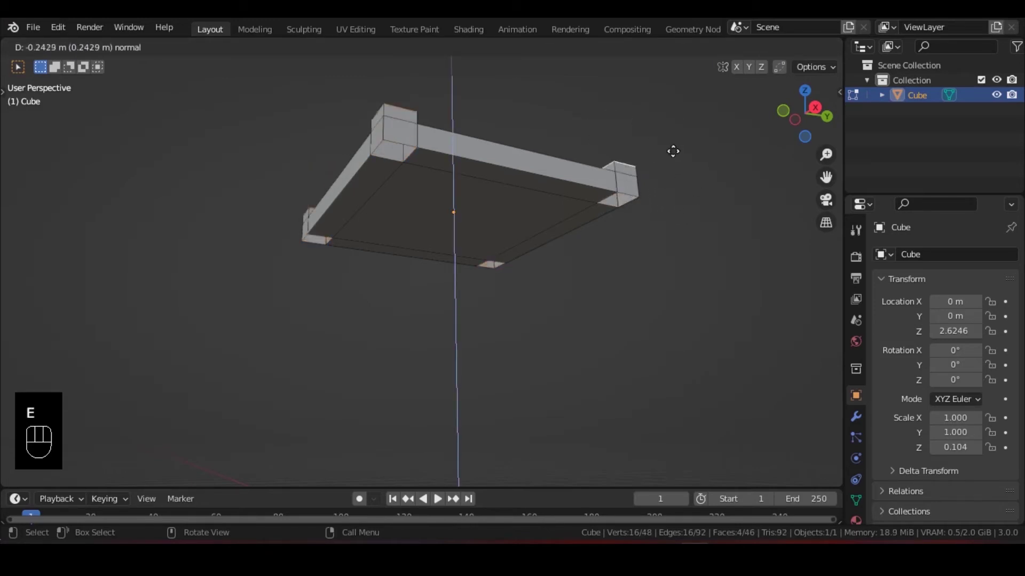
pyautogui.click(704, 465)
pyautogui.moveTo(668, 370); pyautogui.dragTo(469, 165, button='middle')
pyautogui.scroll(4, 485, 190)
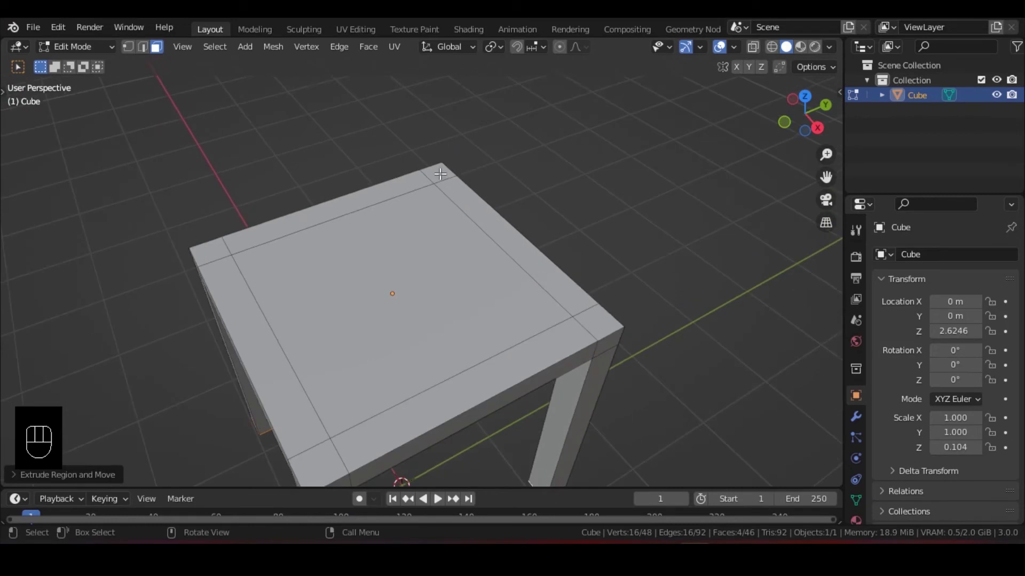
pyautogui.click(582, 166)
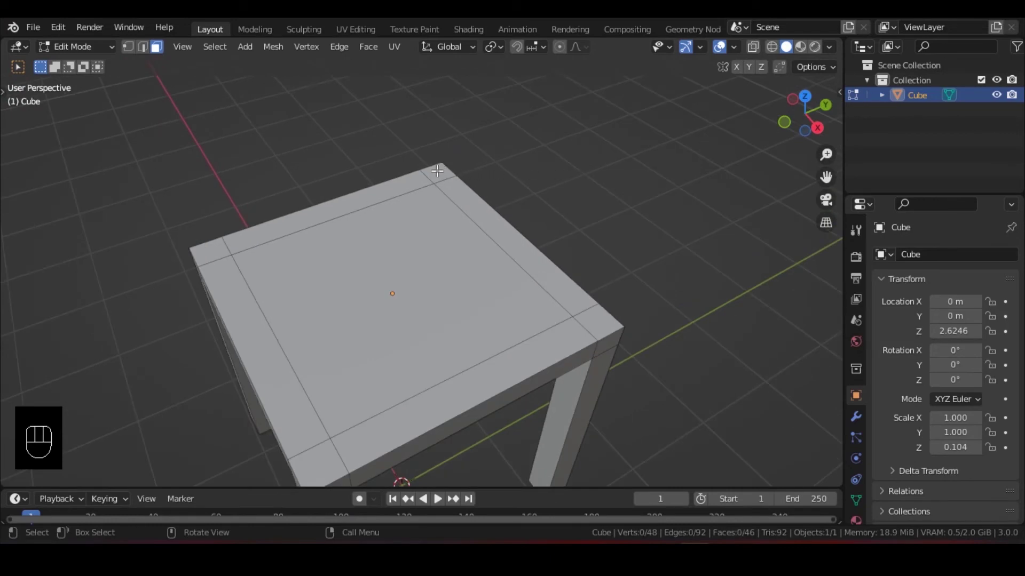
# - Extrude the two corner faces along one edge of the slab's top upward about 1.98 m into backrest posts, and clear the selection
pyautogui.click(437, 172)
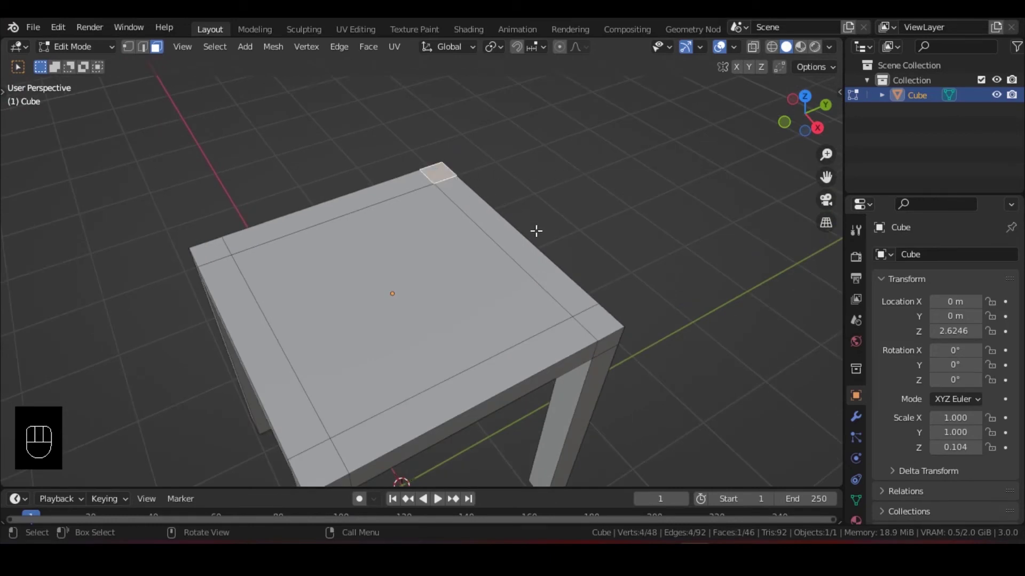
pyautogui.keyDown('shift'); pyautogui.click(590, 318); pyautogui.keyUp('shift')
pyautogui.scroll(-2, 585, 310)
pyautogui.scroll(-2, 588, 304)
pyautogui.press('e')
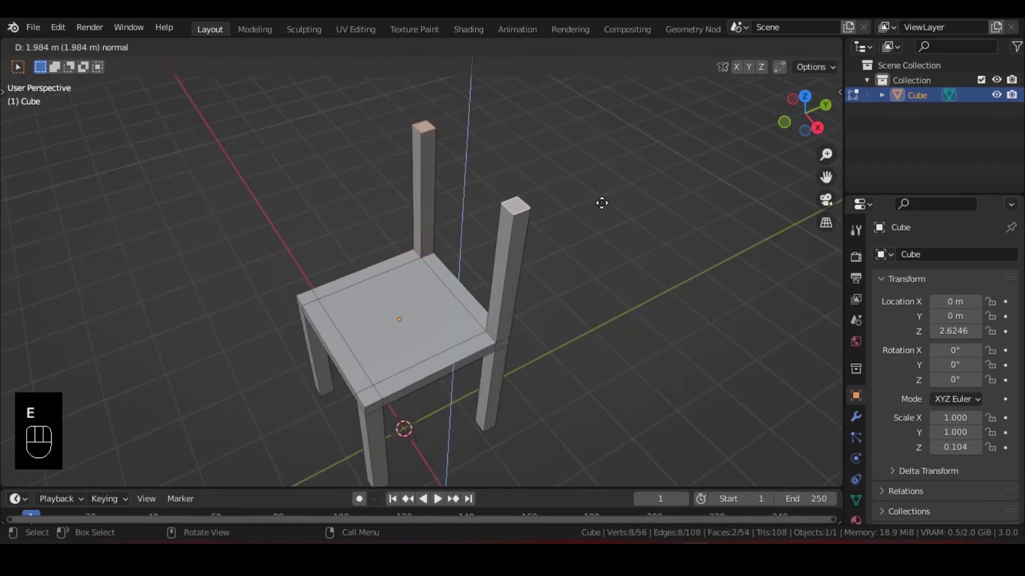
pyautogui.click(600, 206)
pyautogui.moveTo(607, 198); pyautogui.dragTo(403, 238, button='middle')
pyautogui.click(476, 264)
# - Add two loop cuts around one backrest post, one near its upper end and one below its middle
pyautogui.scroll(3, 476, 264)
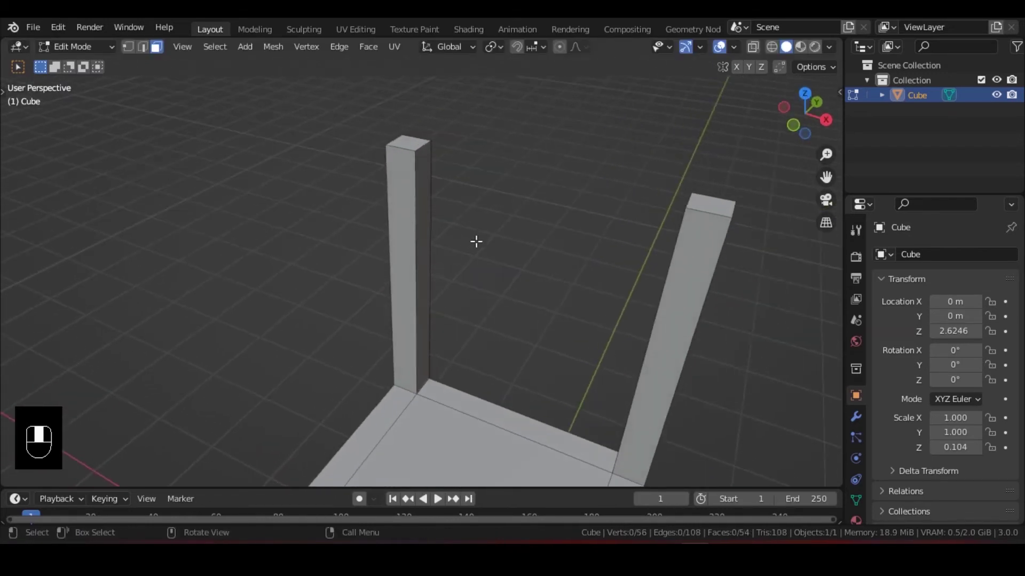
pyautogui.hotkey('ctrl', 'r')
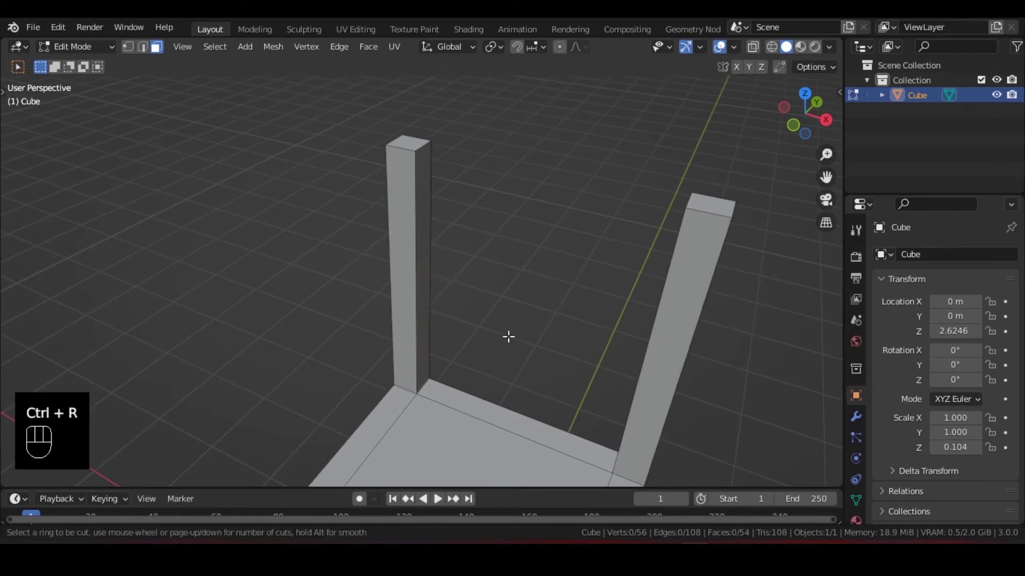
pyautogui.click(432, 285)
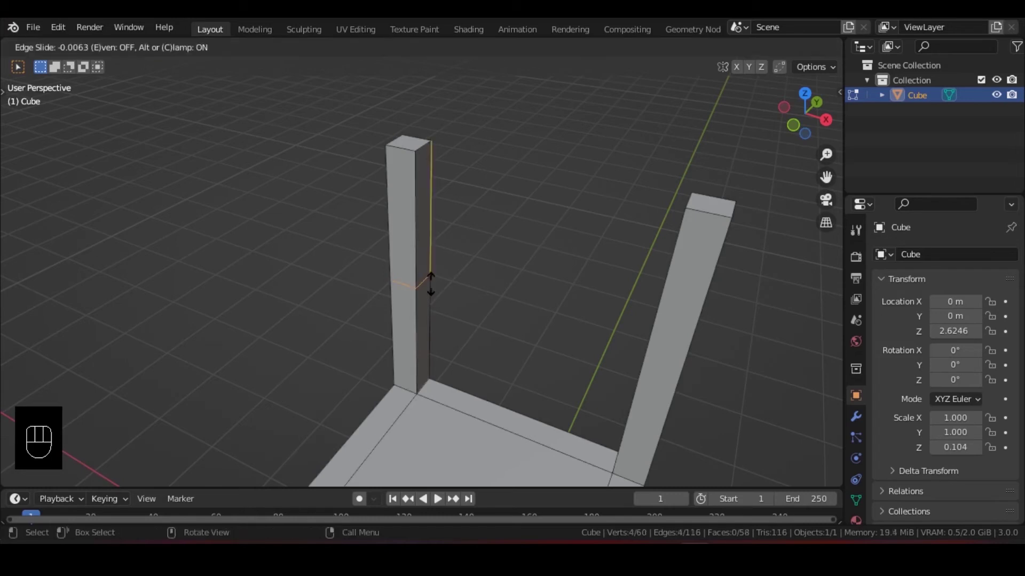
pyautogui.click(443, 191)
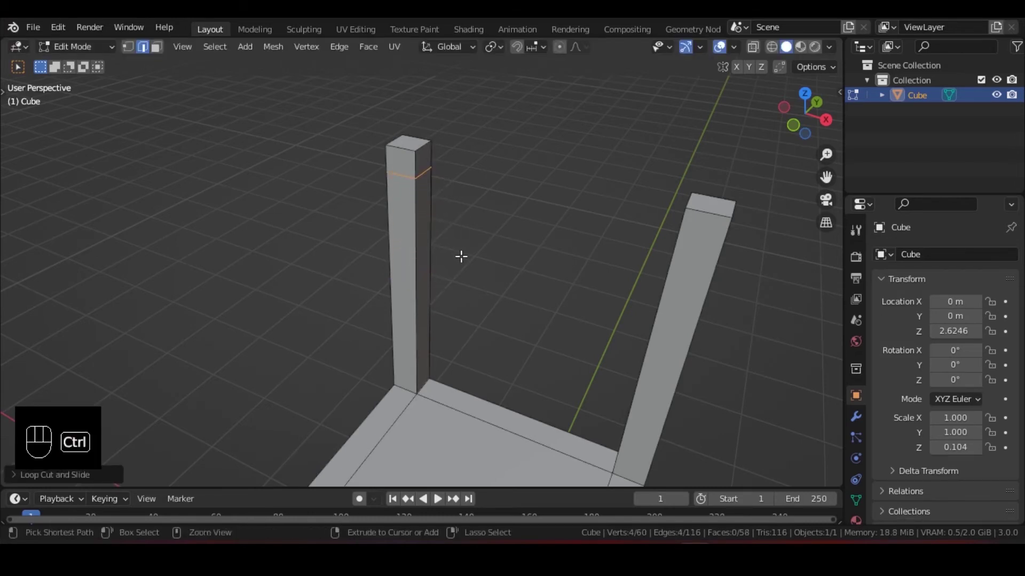
pyautogui.hotkey('ctrl', 'r')
pyautogui.click(451, 269)
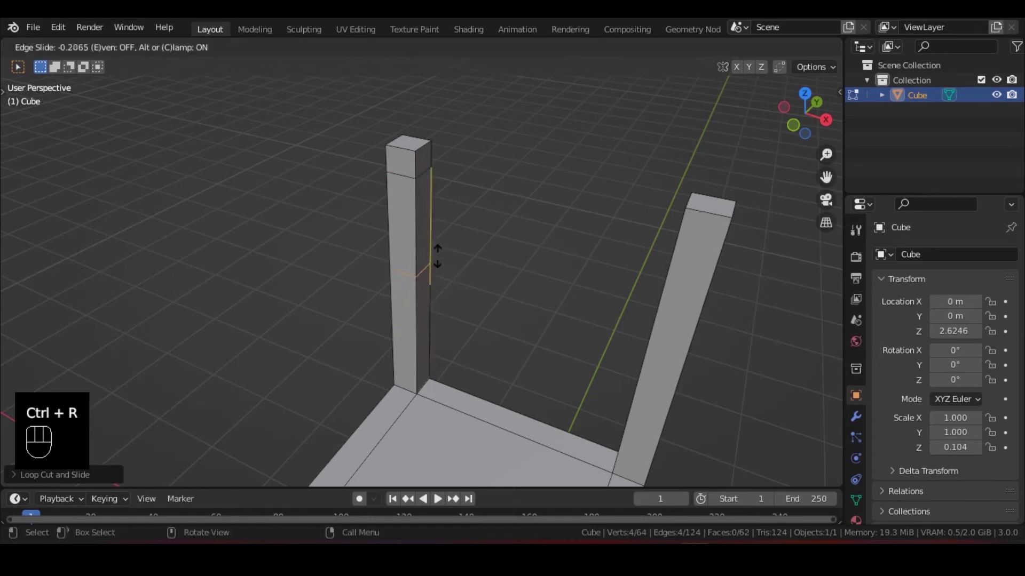
pyautogui.click(457, 285)
pyautogui.moveTo(457, 285); pyautogui.dragTo(301, 148, button='middle')
# - Try to extrude the post's inner middle face across to the opposite post as a backrest panel
pyautogui.click(156, 47)
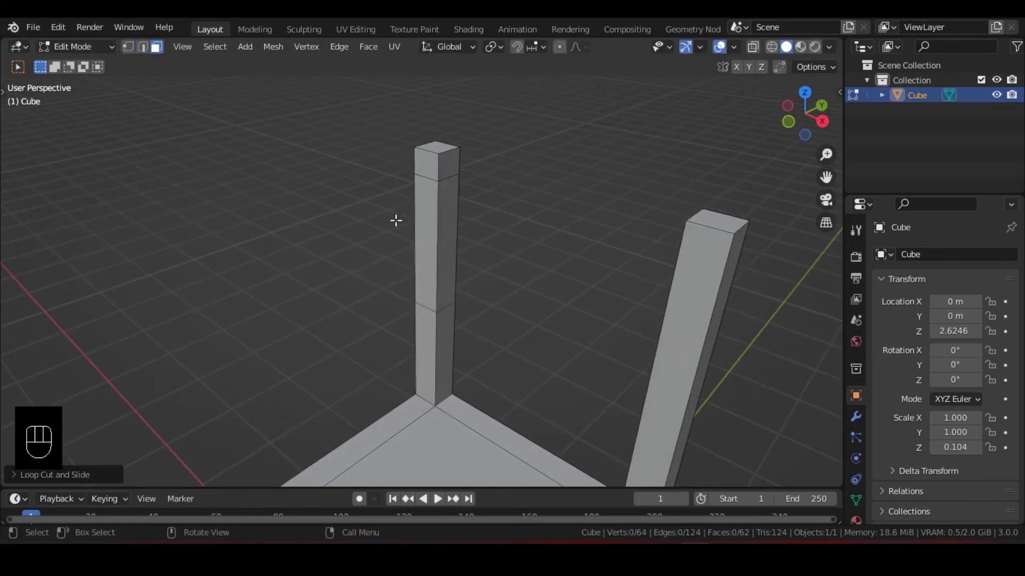
pyautogui.click(449, 248)
pyautogui.moveTo(448, 248); pyautogui.dragTo(513, 266, button='middle')
pyautogui.press('e')
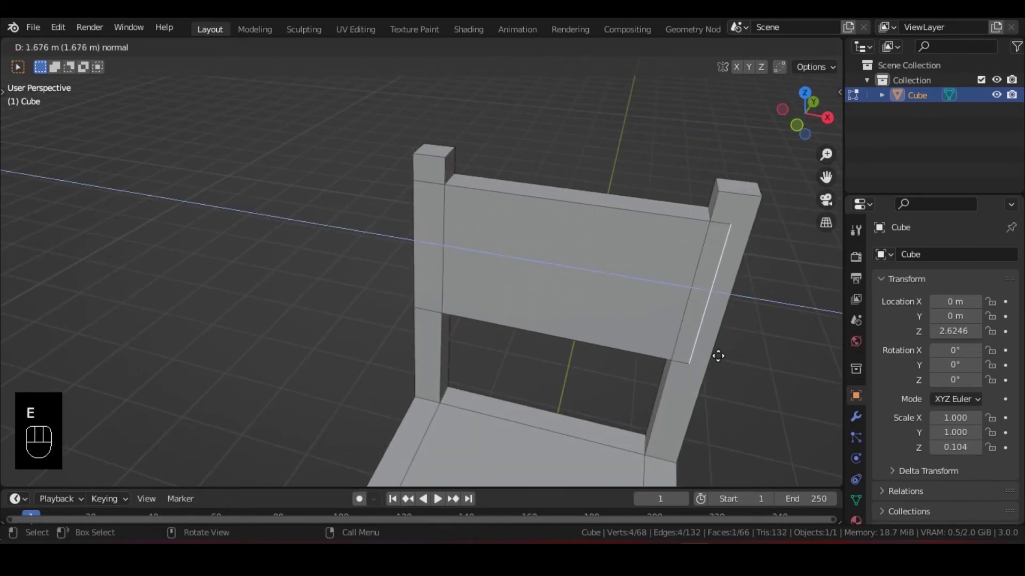
pyautogui.click(710, 394)
pyautogui.moveTo(646, 360); pyautogui.dragTo(643, 338, button='middle')
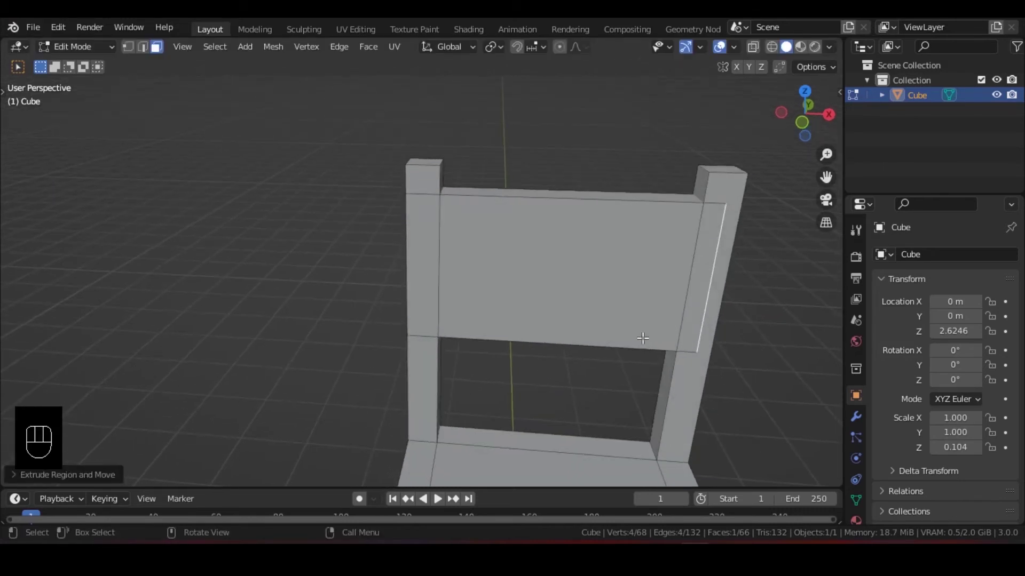
# - Check the extruded backrest in Object Mode, return to Edit Mode, and undo the panel extrusion
pyautogui.click(74, 46)
pyautogui.click(82, 64)
pyautogui.moveTo(656, 250); pyautogui.dragTo(597, 240, button='middle')
pyautogui.click(97, 47)
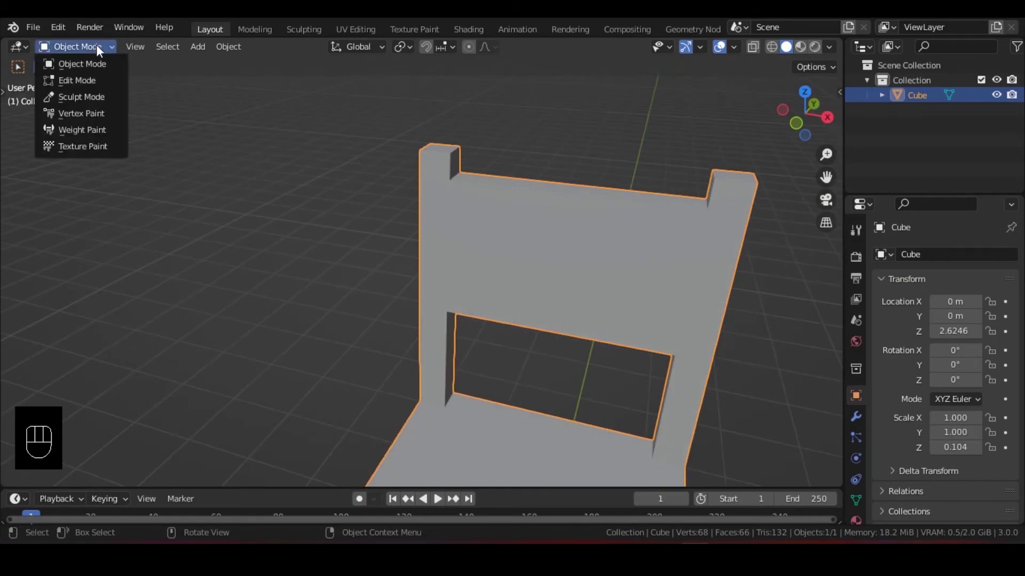
pyautogui.click(77, 81)
pyautogui.moveTo(373, 224); pyautogui.dragTo(573, 220, button='middle')
pyautogui.hotkey('ctrl', 'z')
pyautogui.hotkey('ctrl', 'z')
pyautogui.hotkey('ctrl', 'z')
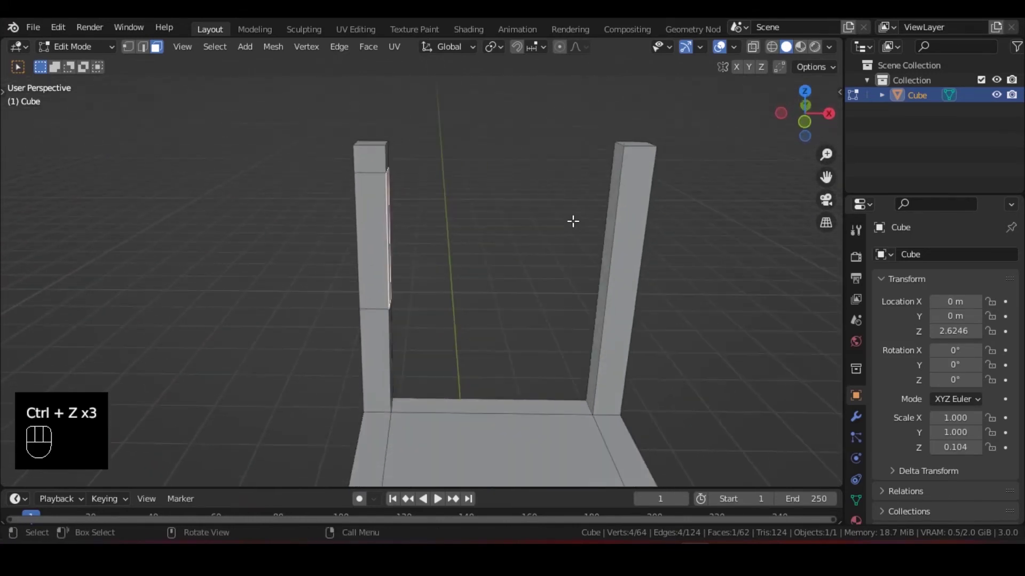
# - Add two loop cuts around the other backrest post at heights matching those on the first post
pyautogui.hotkey('ctrl', 'r')
pyautogui.click(630, 288)
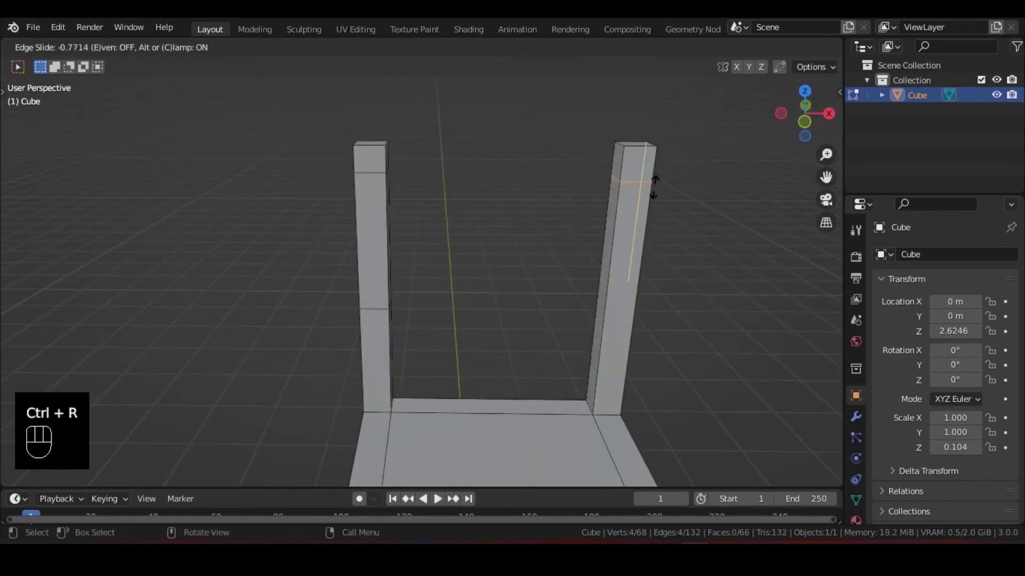
pyautogui.click(654, 183)
pyautogui.hotkey('ctrl', 'r')
pyautogui.click(624, 304)
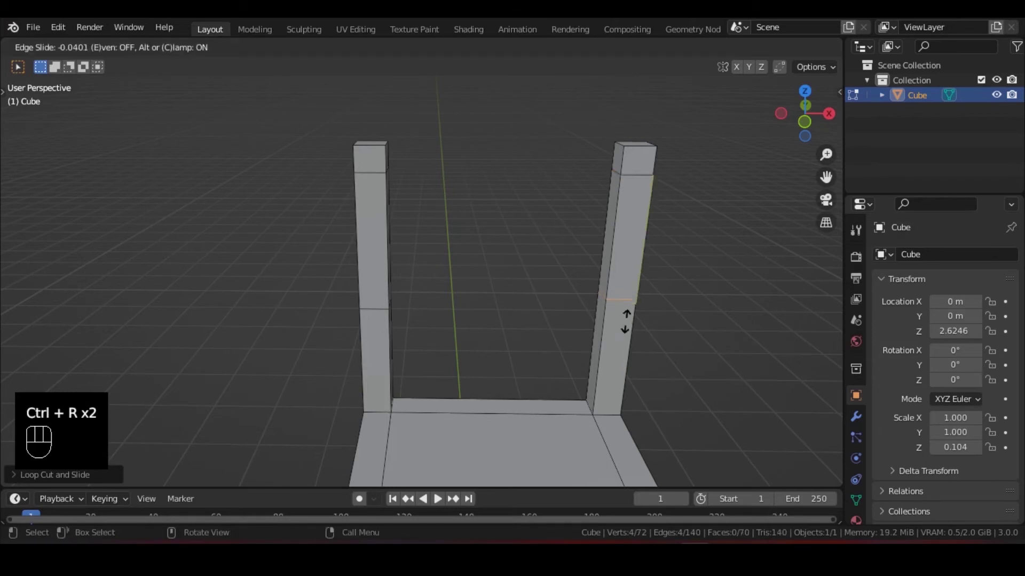
pyautogui.click(631, 340)
pyautogui.moveTo(534, 272); pyautogui.dragTo(450, 277, button='middle')
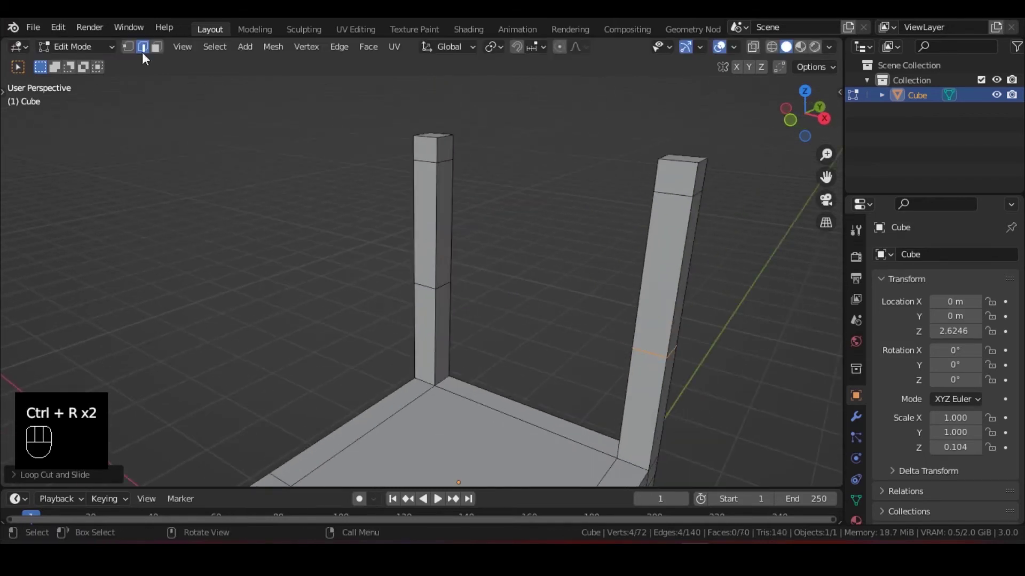
# - Select the facing inner middle faces of both posts, join them with Bridge Edge Loops into a backrest, and clear the selection
pyautogui.click(156, 47)
pyautogui.moveTo(321, 160); pyautogui.dragTo(345, 174, button='middle')
pyautogui.click(467, 227)
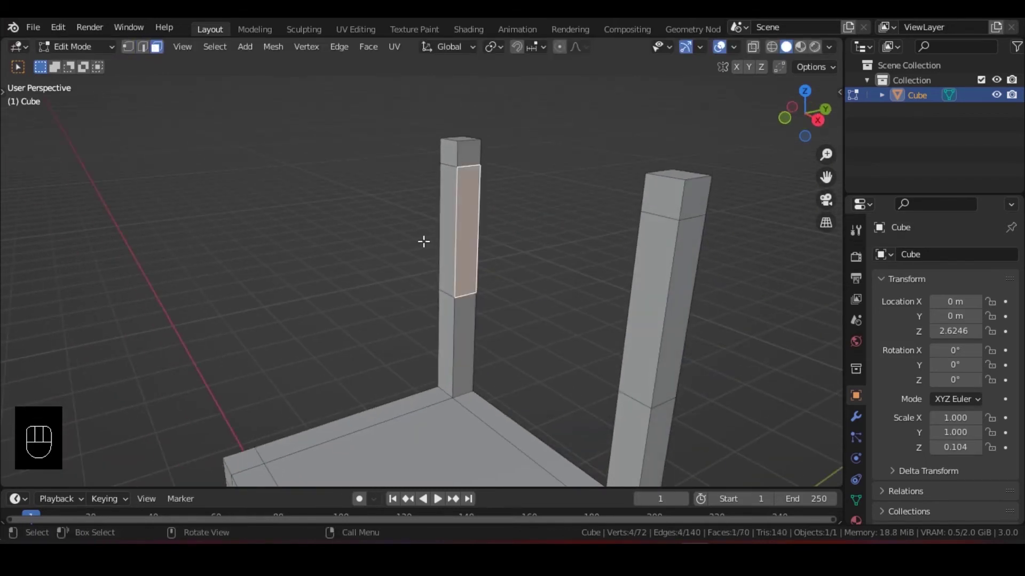
pyautogui.moveTo(423, 240); pyautogui.dragTo(546, 202, button='middle')
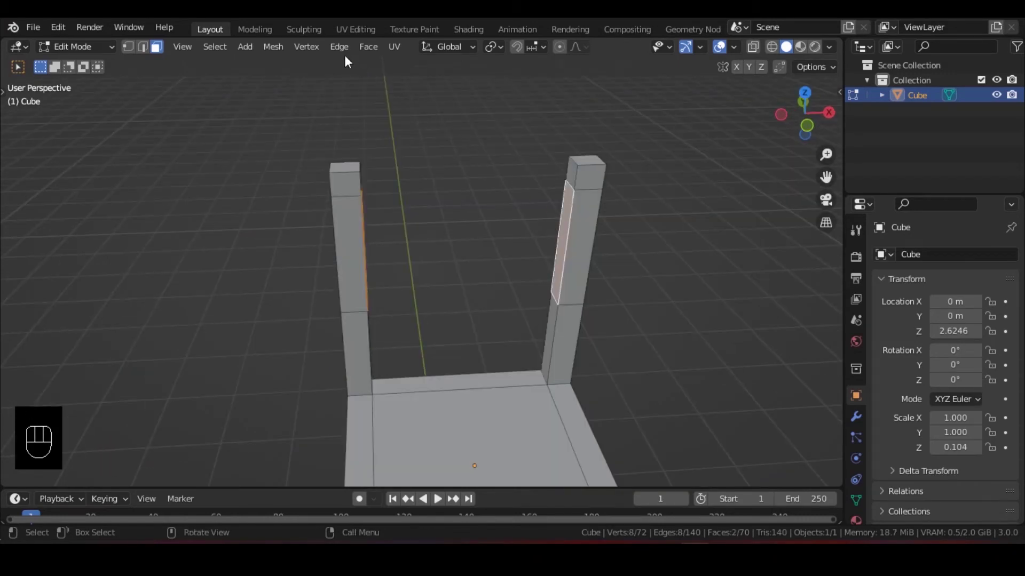
pyautogui.click(341, 46)
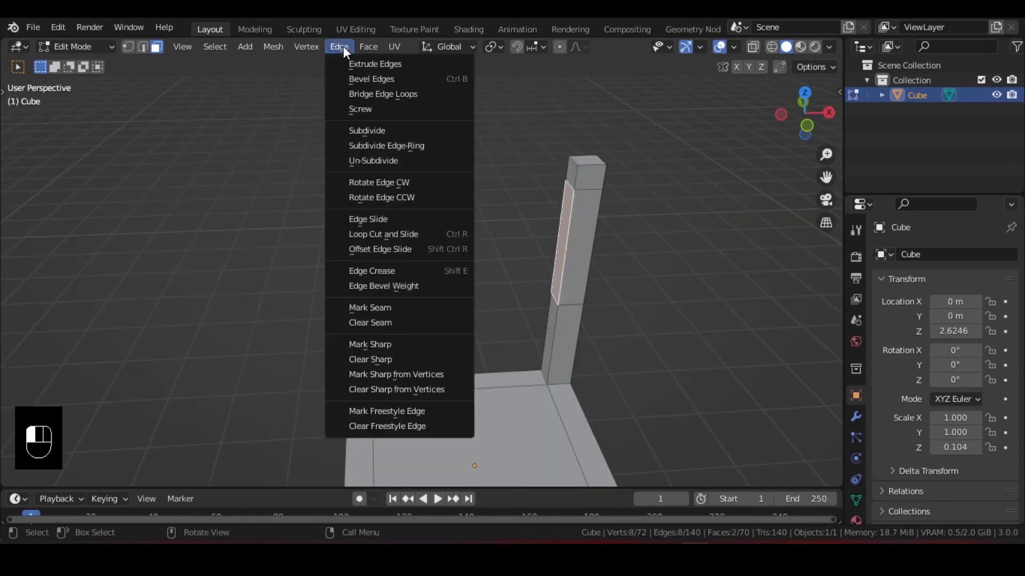
pyautogui.click(380, 94)
pyautogui.moveTo(480, 213); pyautogui.dragTo(517, 210, button='middle')
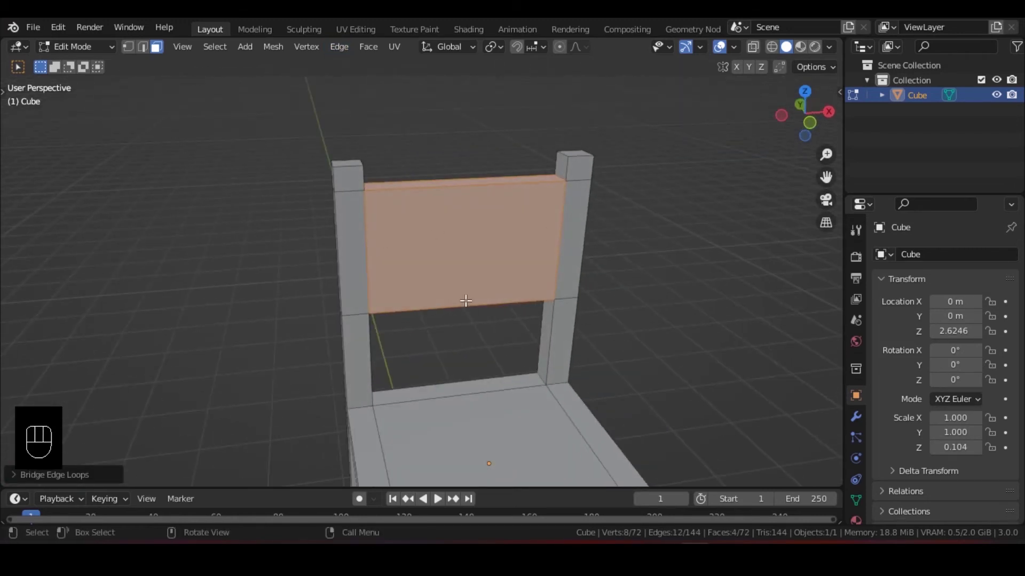
pyautogui.moveTo(466, 300); pyautogui.dragTo(567, 198, button='middle')
pyautogui.click(609, 249)
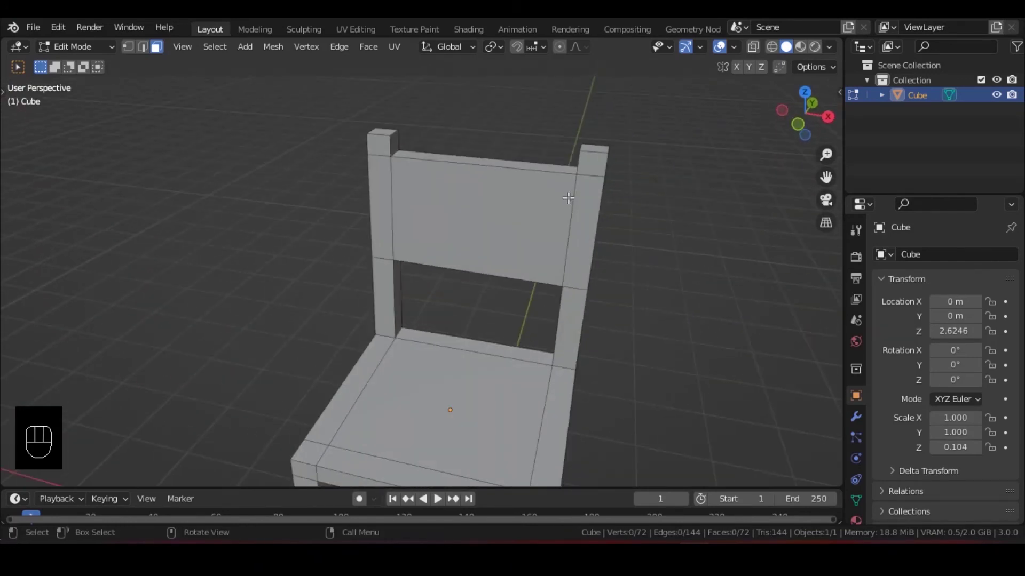
# - Return to Object Mode and add a new cube mesh to the scene
pyautogui.click(78, 46)
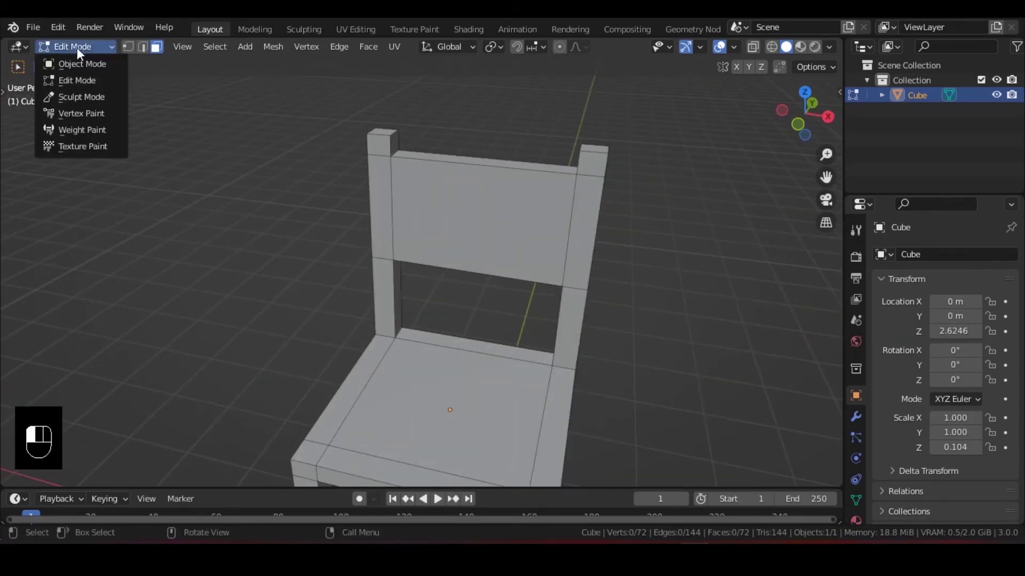
pyautogui.click(85, 68)
pyautogui.scroll(-3, 216, 194)
pyautogui.moveTo(216, 193); pyautogui.dragTo(435, 214, button='middle')
pyautogui.keyDown('shift'); pyautogui.moveTo(435, 214); pyautogui.dragTo(395, 256, button='middle'); pyautogui.keyUp('shift')
pyautogui.keyDown('shift'); pyautogui.moveTo(395, 256); pyautogui.dragTo(437, 208, button='middle'); pyautogui.keyUp('shift')
pyautogui.hotkey('shift', 'a')
pyautogui.moveTo(455, 241)
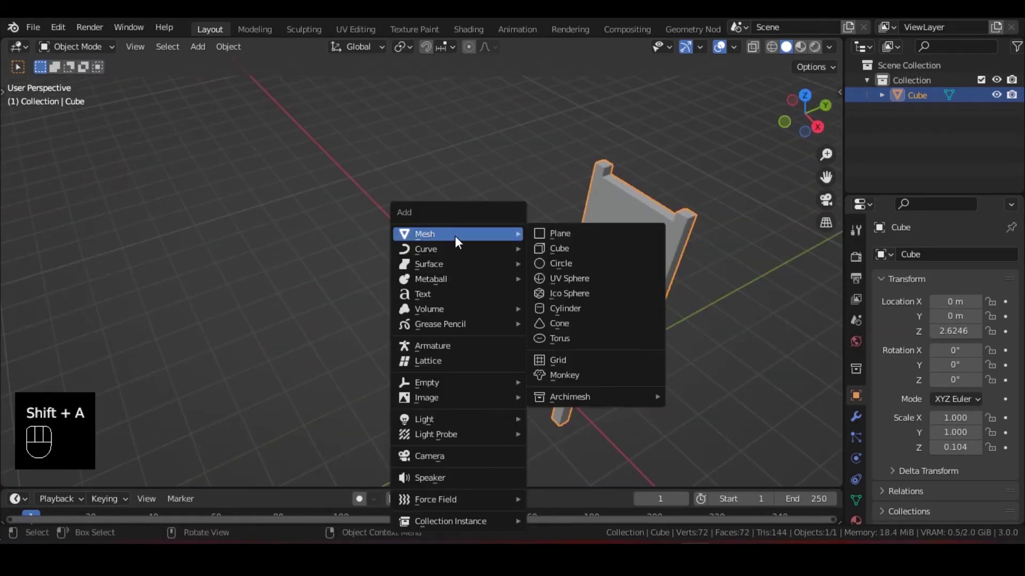
pyautogui.click(566, 249)
# - Raise the new cube about 2.68 m along Z and move it in front of the chair to about -5.43 m on Y
pyautogui.scroll(-3, 548, 256)
pyautogui.press('g')
pyautogui.press('z')
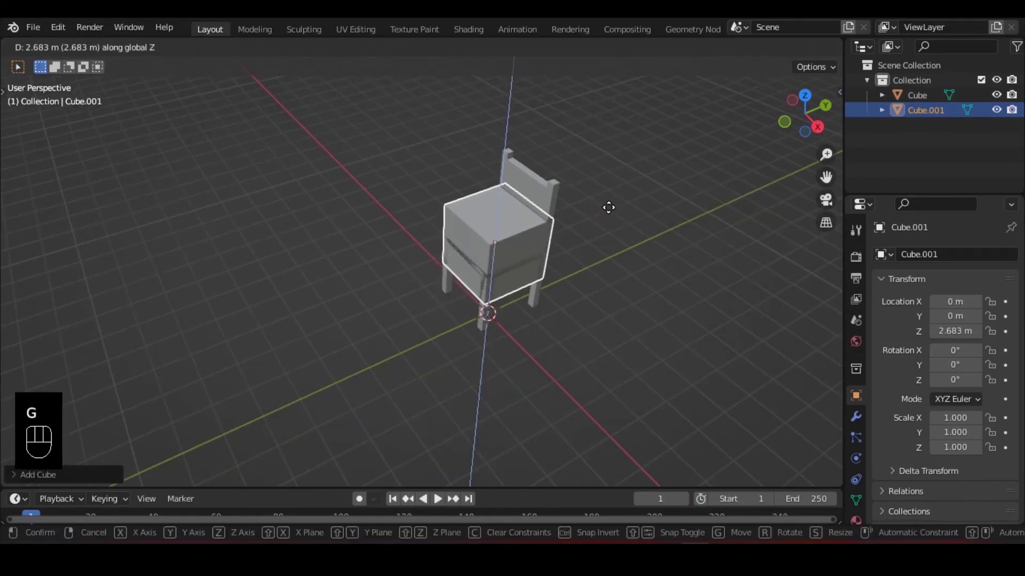
pyautogui.click(609, 214)
pyautogui.press('g')
pyautogui.press('y')
pyautogui.click(427, 292)
pyautogui.moveTo(427, 292); pyautogui.dragTo(480, 299, button='middle')
# - Flatten the new cube along Z into a slab and enlarge it uniformly to about 1.417 scale in X and Y
pyautogui.press('s')
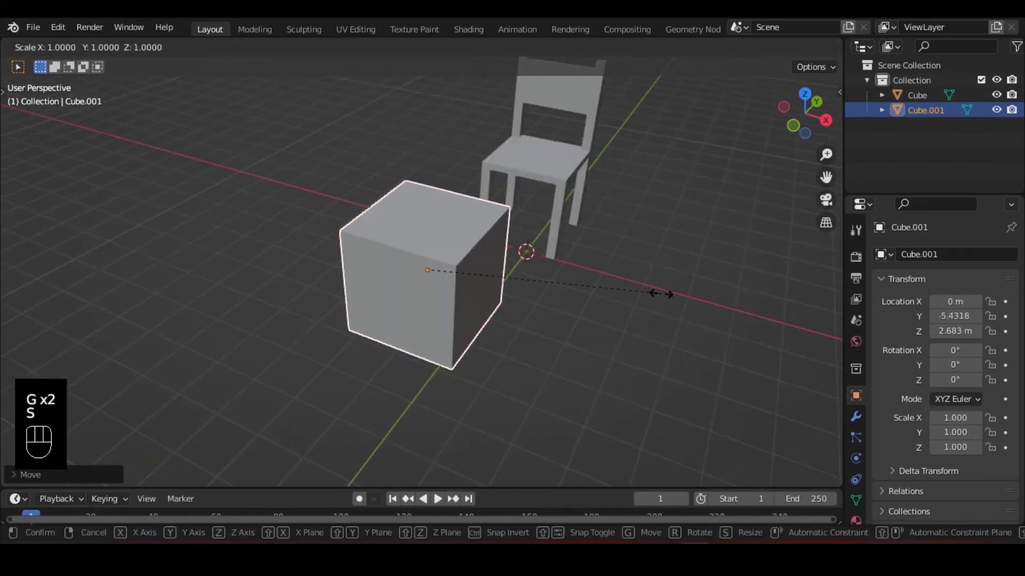
pyautogui.press('z')
pyautogui.click(491, 283)
pyautogui.press('s')
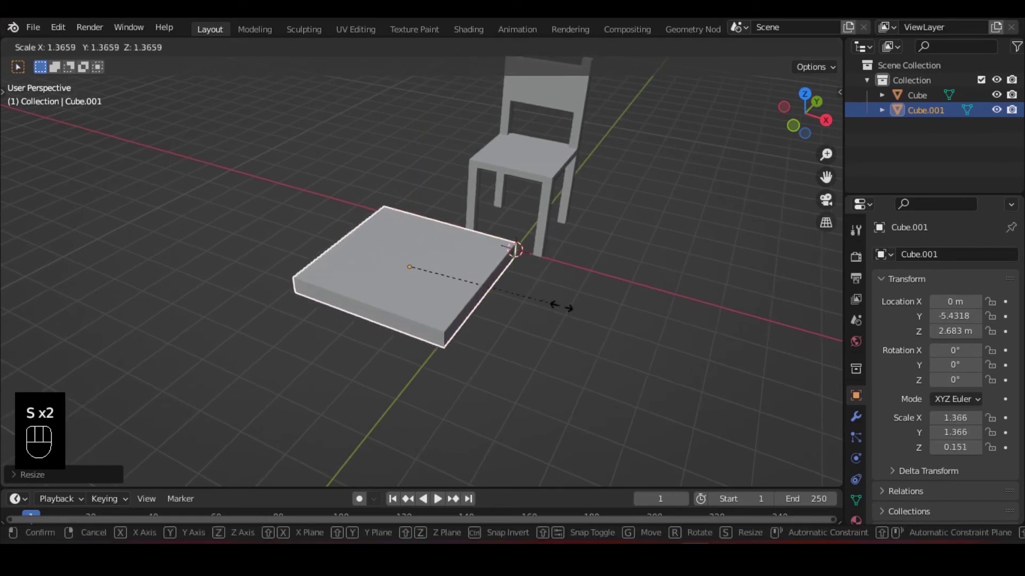
pyautogui.click(533, 299)
# - Lengthen the slab along X to a scale of about 2.906 and thin it along Z to about 0.108
pyautogui.press('s')
pyautogui.press('x')
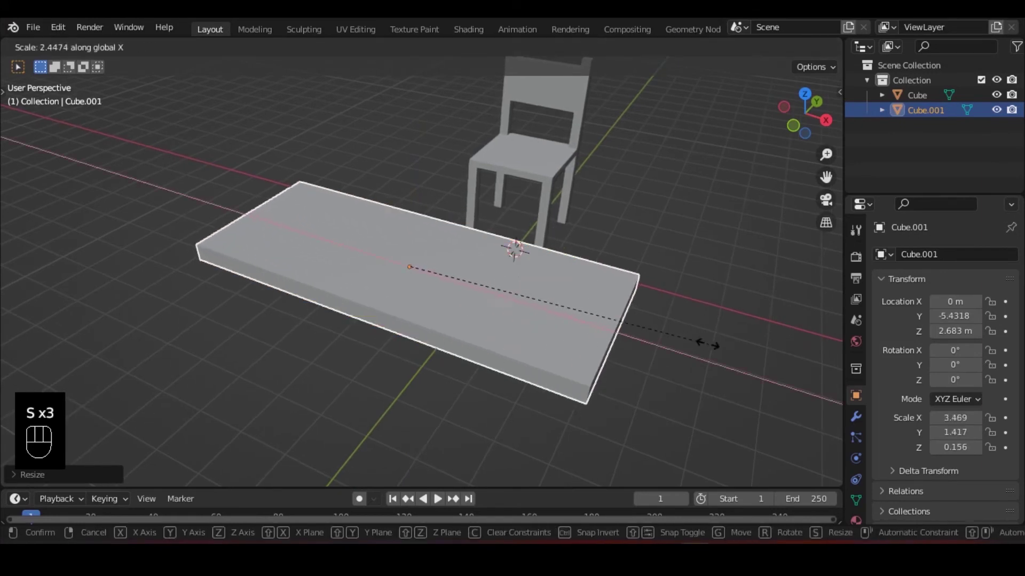
pyautogui.click(659, 296)
pyautogui.press('s')
pyautogui.press('z')
pyautogui.click(572, 277)
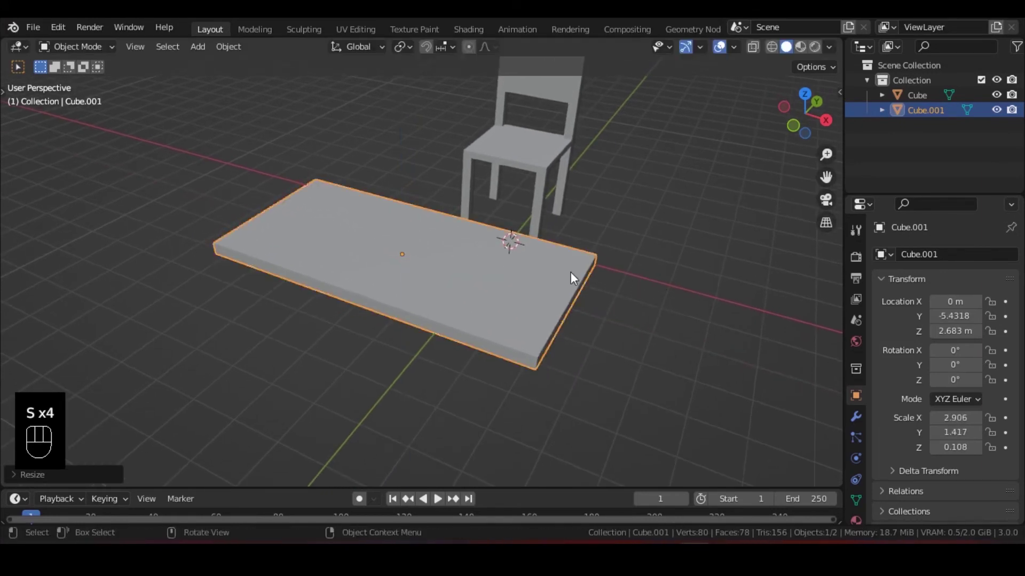
# - In Edit Mode, add two loop cuts across the tabletop slab and spread them along X close to its short ends
pyautogui.moveTo(572, 277); pyautogui.dragTo(533, 267, button='middle')
pyautogui.click(80, 46)
pyautogui.click(80, 80)
pyautogui.moveTo(347, 240); pyautogui.dragTo(456, 325, button='middle')
pyautogui.hotkey('ctrl', 'r')
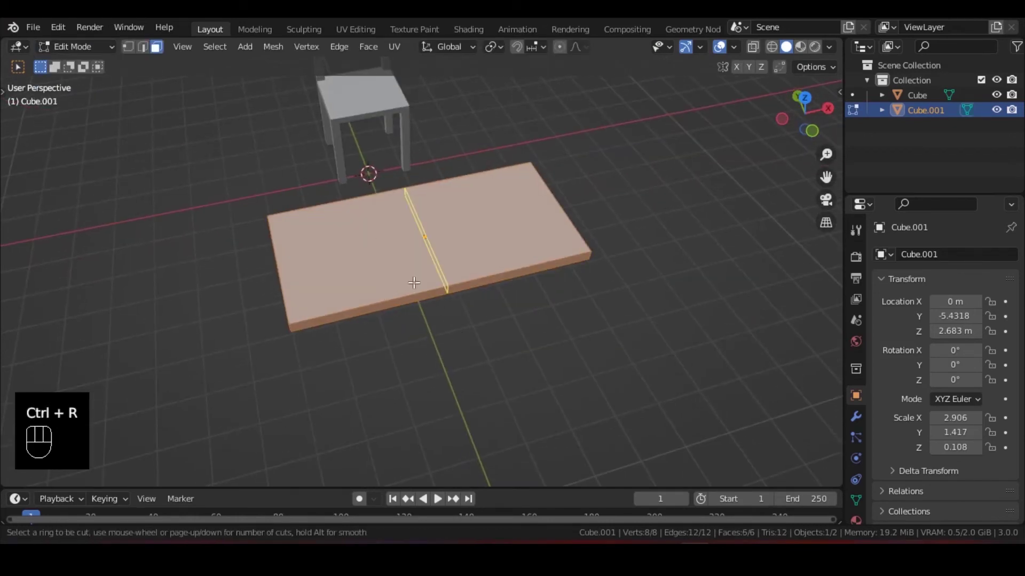
pyautogui.scroll(1, 457, 303)
pyautogui.click(453, 299)
pyautogui.rightClick(454, 299)
pyautogui.press('s')
pyautogui.press('x')
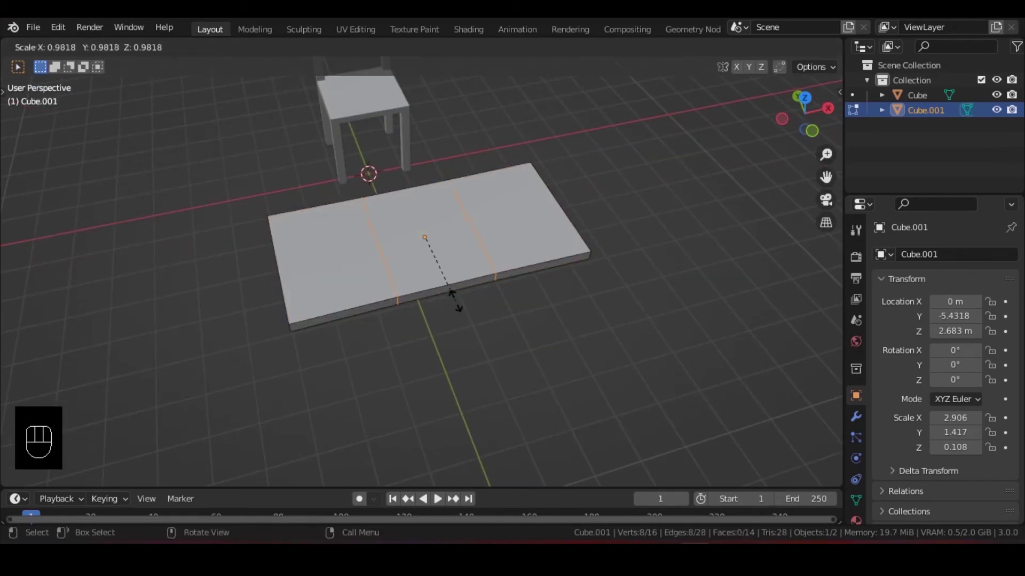
pyautogui.click(548, 387)
# - Add two lengthwise loop cuts to the tabletop slab and spread them along Y close to its long edges
pyautogui.moveTo(409, 329); pyautogui.dragTo(534, 298, button='middle')
pyautogui.hotkey('ctrl', 'r')
pyautogui.scroll(1, 384, 340)
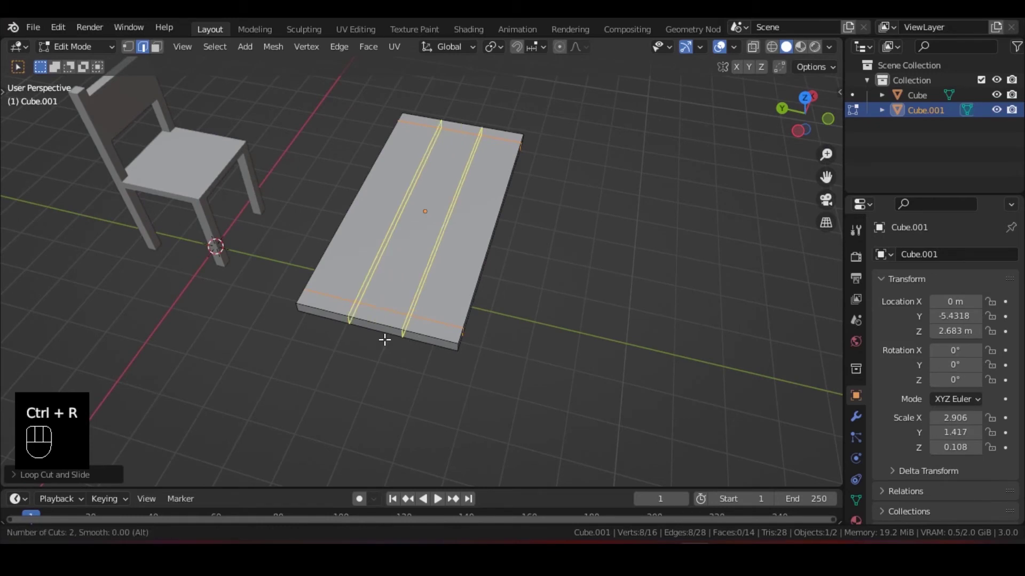
pyautogui.click(384, 340)
pyautogui.press('s')
pyautogui.press('y')
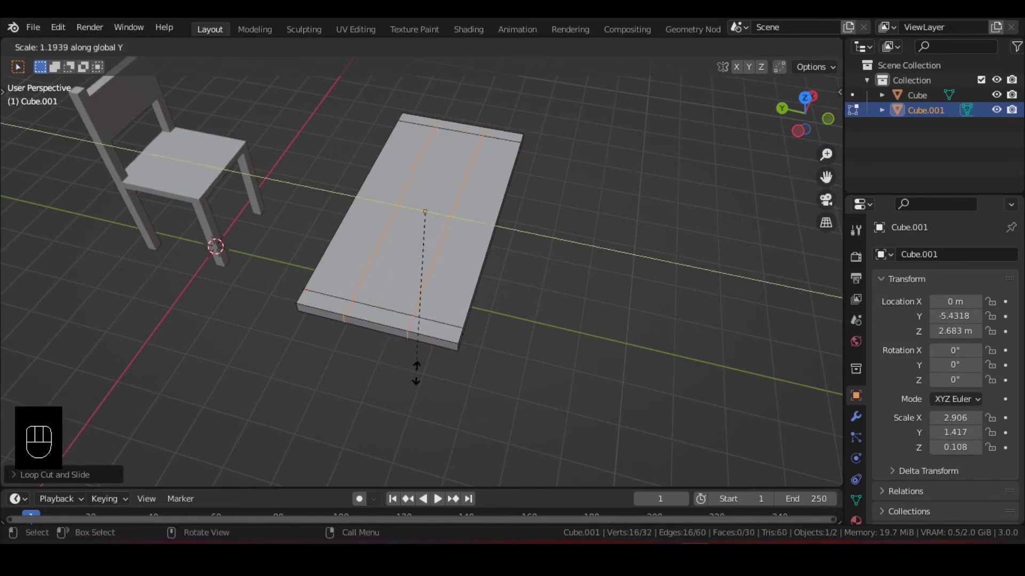
pyautogui.click(542, 86)
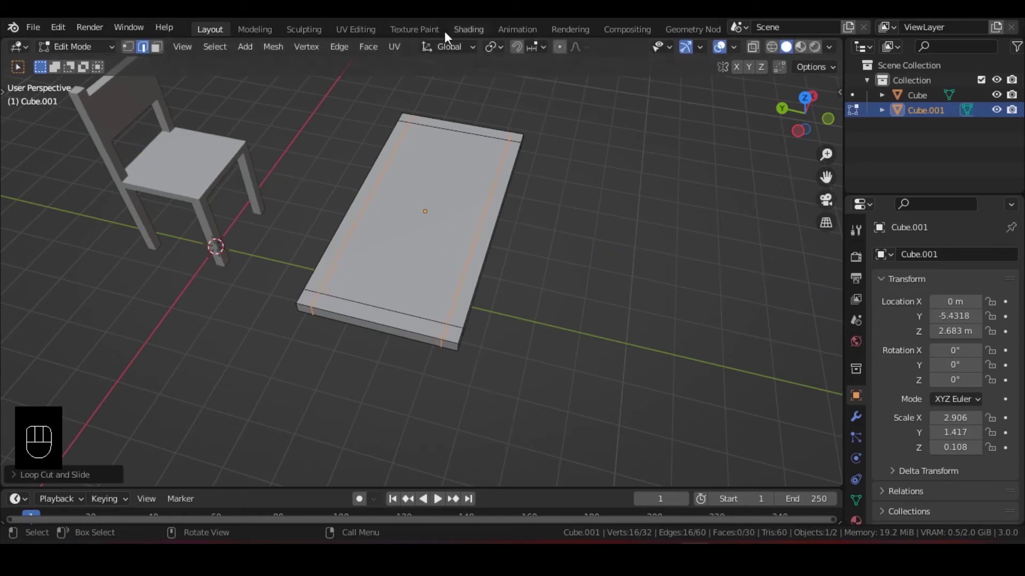
# - Switch to face selection mode and select the four corner faces on the tabletop's underside
pyautogui.moveTo(458, 106); pyautogui.dragTo(469, 411, button='middle')
pyautogui.keyDown('shift'); pyautogui.moveTo(451, 190); pyautogui.dragTo(444, 397, button='middle'); pyautogui.keyUp('shift')
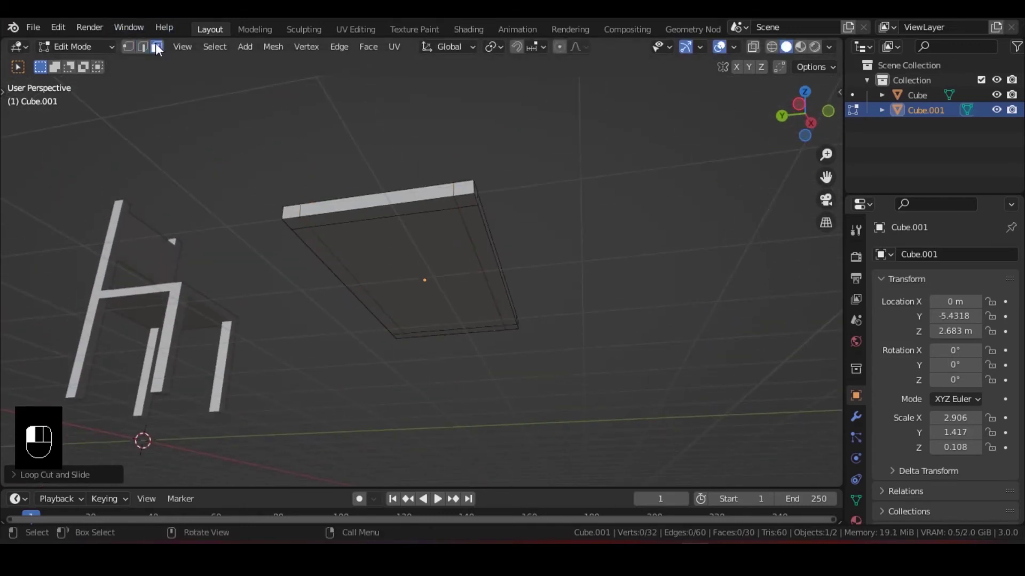
pyautogui.click(296, 227)
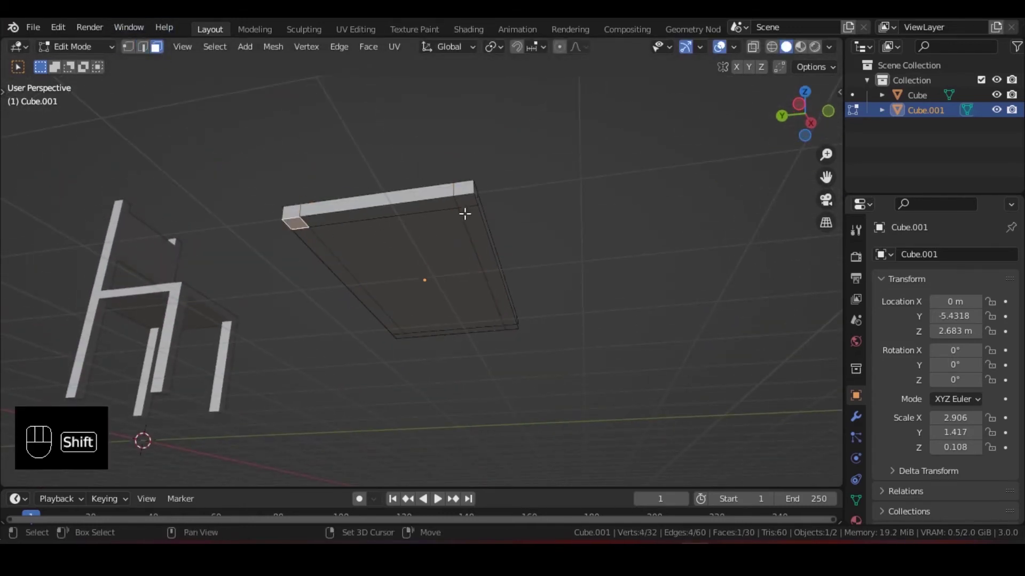
pyautogui.keyDown('shift'); pyautogui.click(512, 325); pyautogui.keyUp('shift')
pyautogui.keyDown('shift'); pyautogui.moveTo(508, 323); pyautogui.dragTo(507, 275, button='middle'); pyautogui.keyUp('shift')
pyautogui.scroll(2, 506, 275)
pyautogui.keyDown('shift'); pyautogui.click(395, 307); pyautogui.keyUp('shift')
pyautogui.scroll(-2, 398, 304)
pyautogui.moveTo(448, 264); pyautogui.dragTo(698, 171, button='middle')
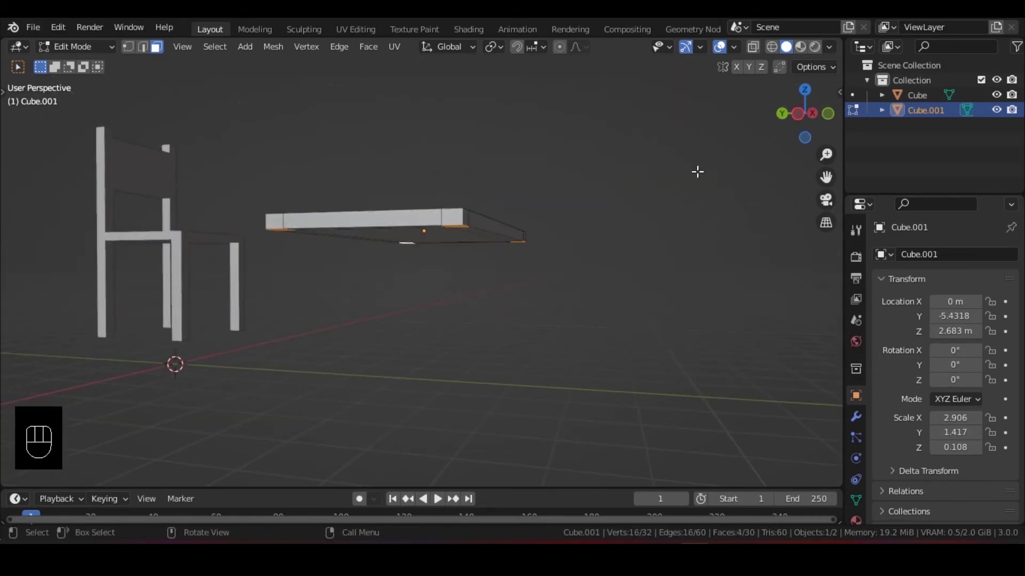
# - From the side view, extrude the tabletop's four selected corner faces down about 1.97 m as legs and return to Object Mode
pyautogui.click(799, 111)
pyautogui.keyDown('shift'); pyautogui.moveTo(409, 226); pyautogui.dragTo(515, 217, button='middle'); pyautogui.keyUp('shift')
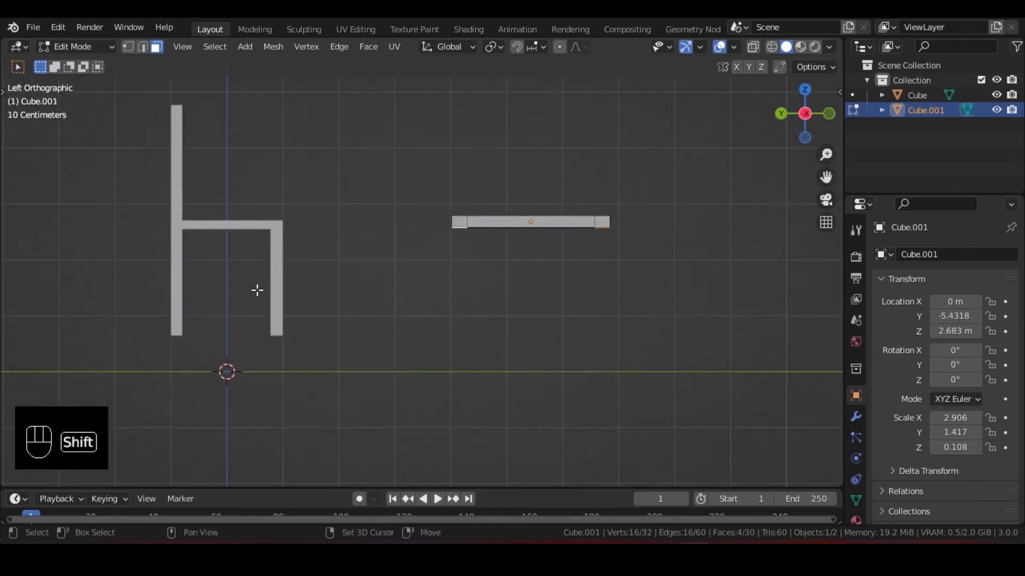
pyautogui.keyDown('shift'); pyautogui.moveTo(257, 290); pyautogui.dragTo(384, 261, button='middle'); pyautogui.keyUp('shift')
pyautogui.scroll(-4, 384, 261)
pyautogui.moveTo(442, 236); pyautogui.dragTo(480, 286, button='middle')
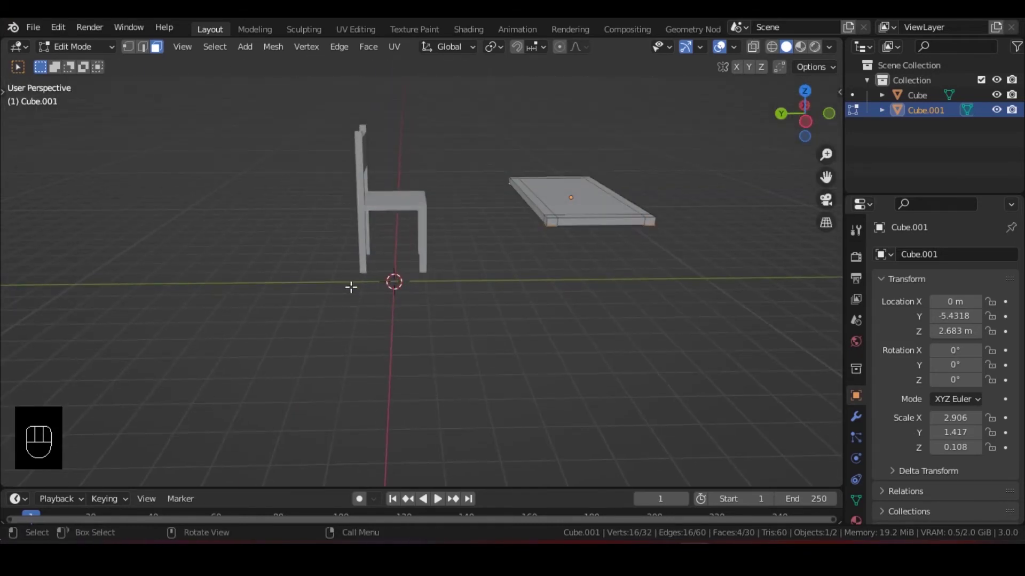
pyautogui.click(809, 122)
pyautogui.keyDown('shift'); pyautogui.moveTo(567, 155); pyautogui.dragTo(521, 176, button='middle'); pyautogui.keyUp('shift')
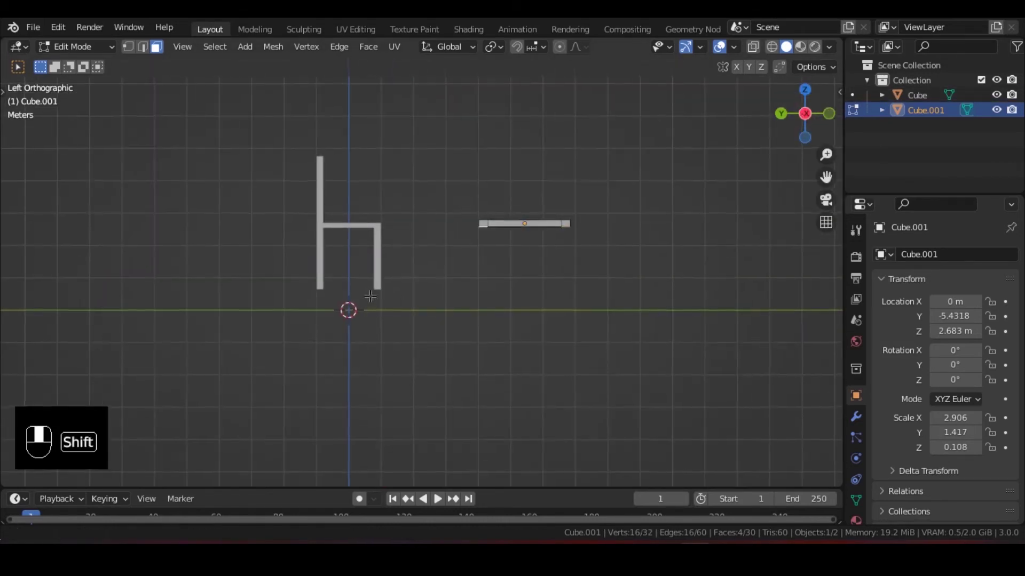
pyautogui.scroll(3, 363, 319)
pyautogui.keyDown('shift'); pyautogui.moveTo(355, 301); pyautogui.dragTo(495, 279, button='middle'); pyautogui.keyUp('shift')
pyautogui.scroll(2, 490, 237)
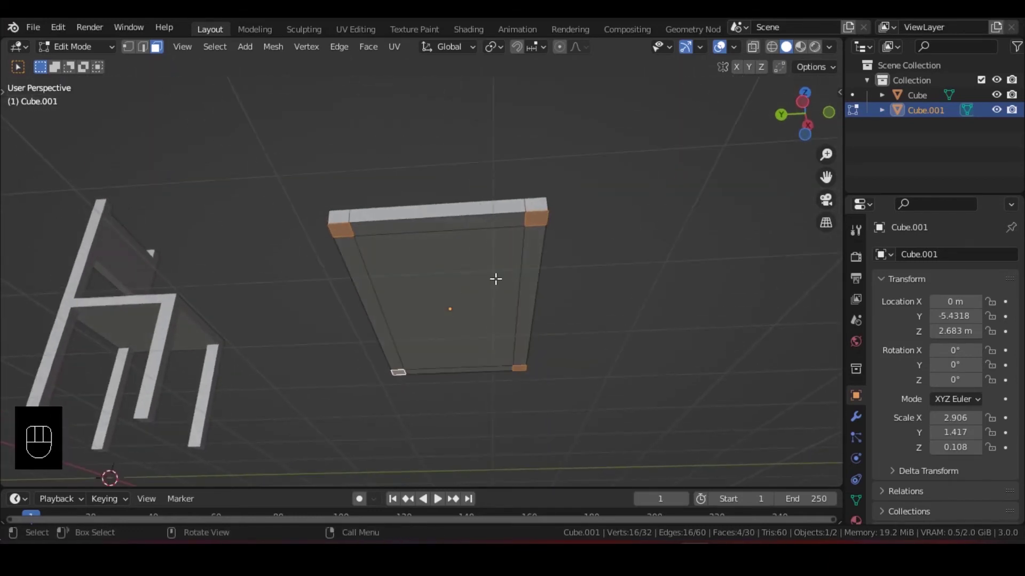
pyautogui.click(803, 103)
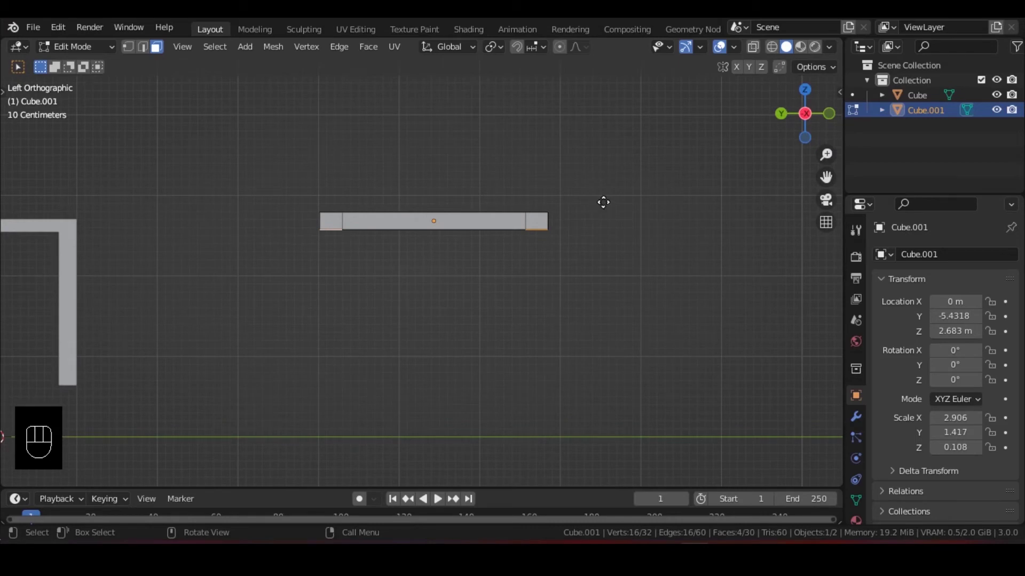
pyautogui.press('e')
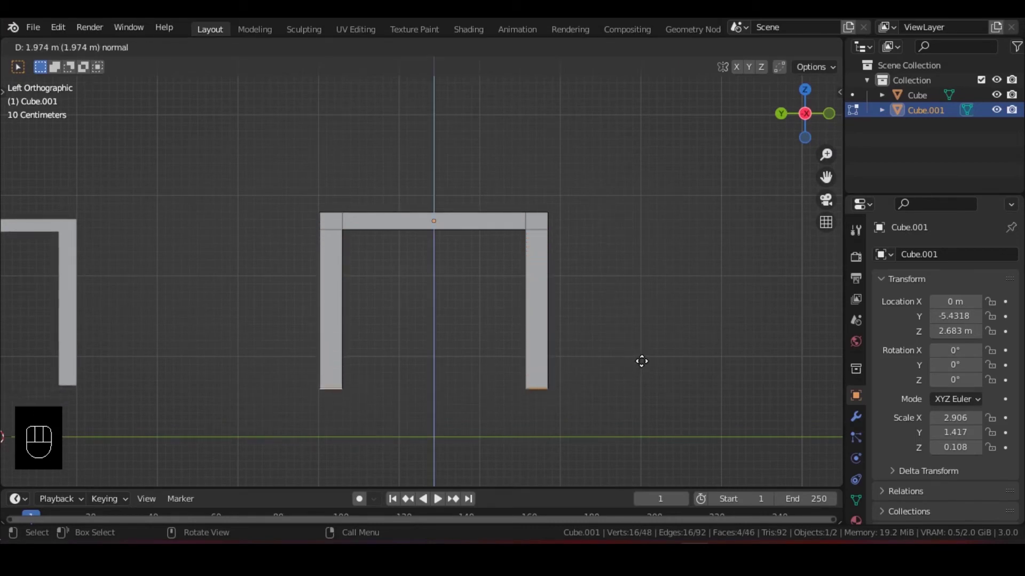
pyautogui.click(641, 361)
pyautogui.moveTo(605, 287); pyautogui.dragTo(438, 251, button='middle')
pyautogui.click(79, 47)
pyautogui.click(81, 64)
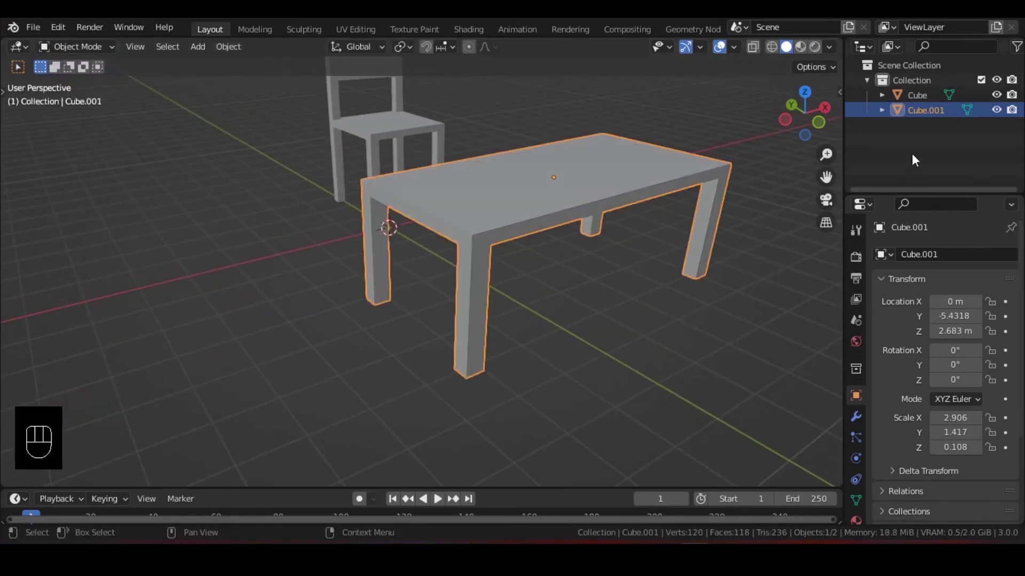
# - Move the chair down so its legs stand on the ground line, at about Y -0.11 m and Z 1.98 m
pyautogui.click(786, 118)
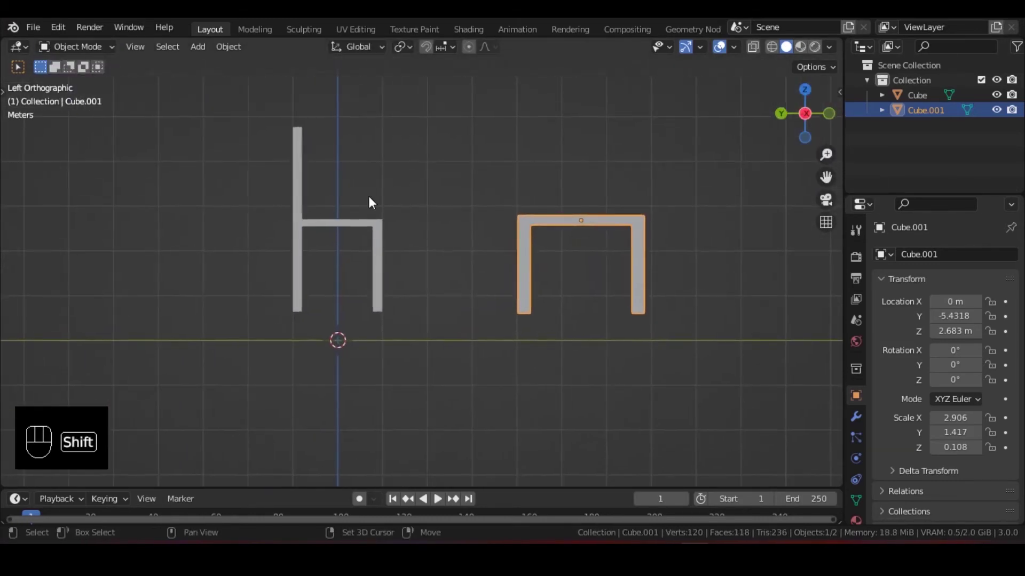
pyautogui.click(336, 227)
pyautogui.scroll(1, 441, 243)
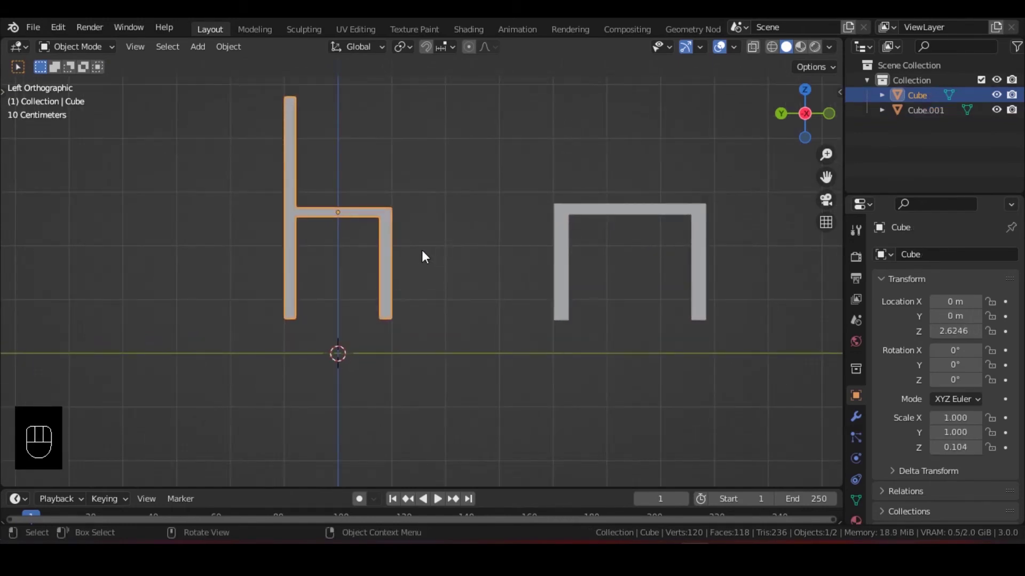
pyautogui.press('g')
pyautogui.click(423, 283)
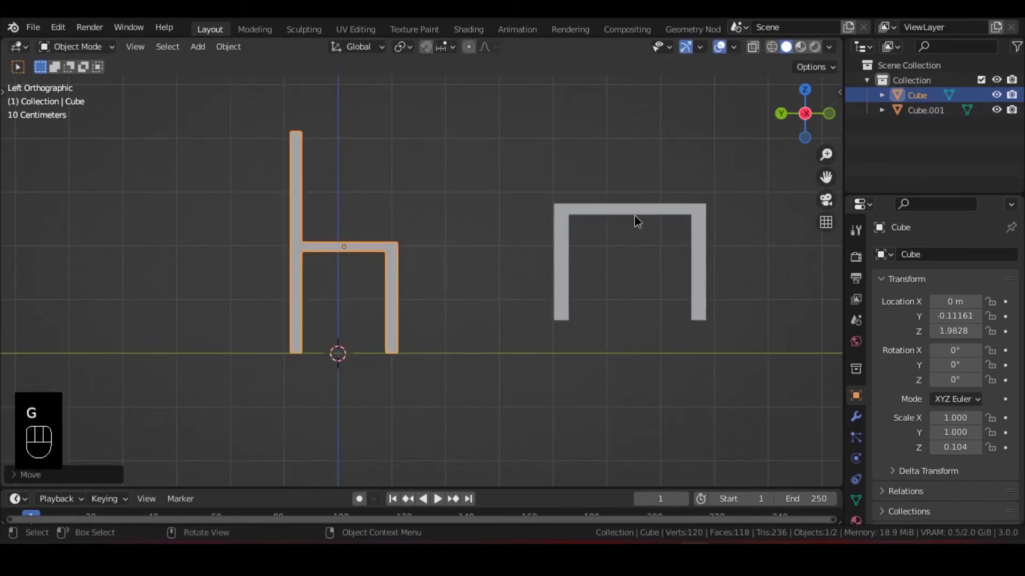
# - Move the table close to the chair with its top above the seat, at about Y -3.10 m and Z 3.03 m
pyautogui.click(634, 215)
pyautogui.press('g')
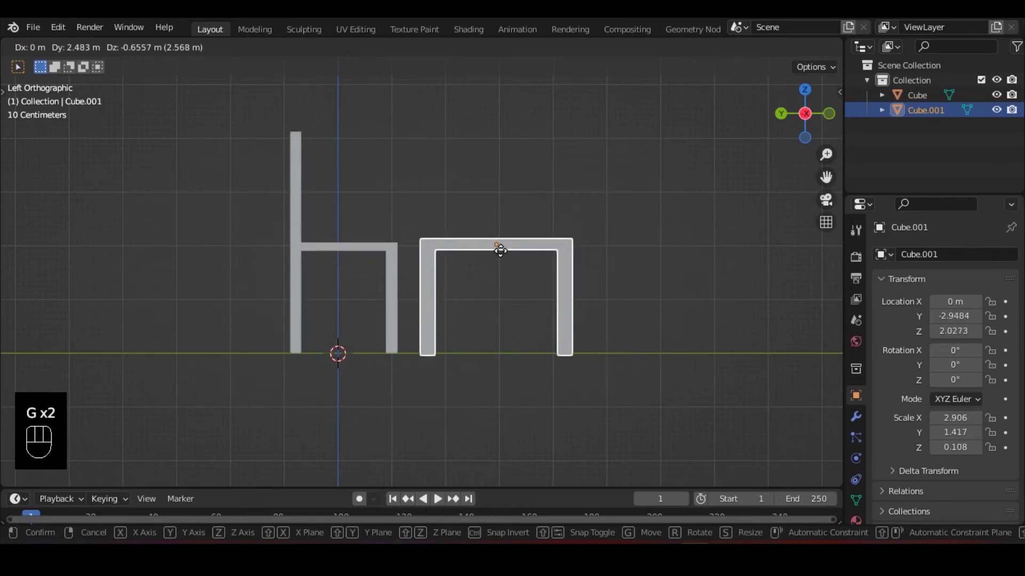
pyautogui.click(500, 250)
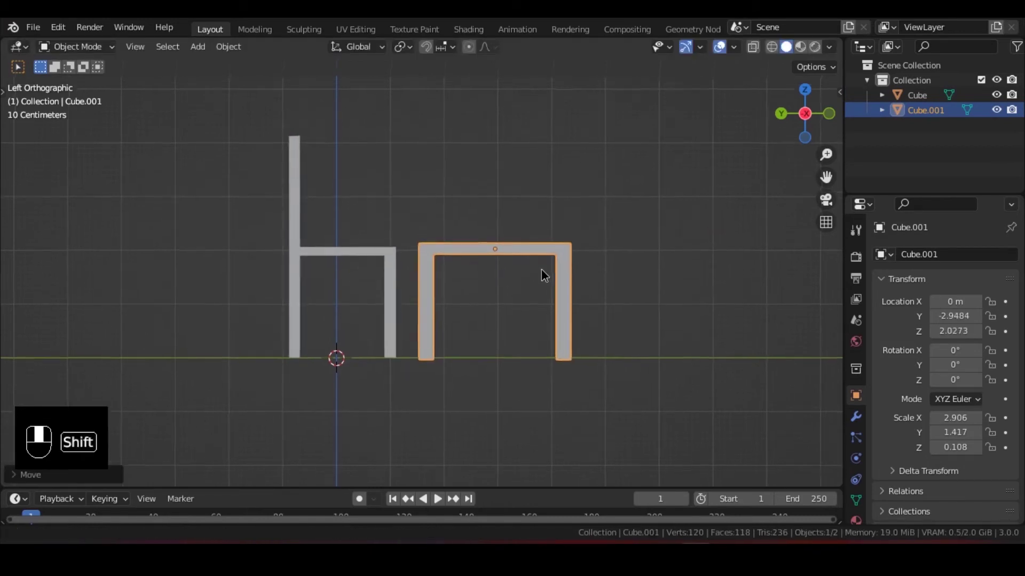
pyautogui.scroll(3, 555, 282)
pyautogui.press('g')
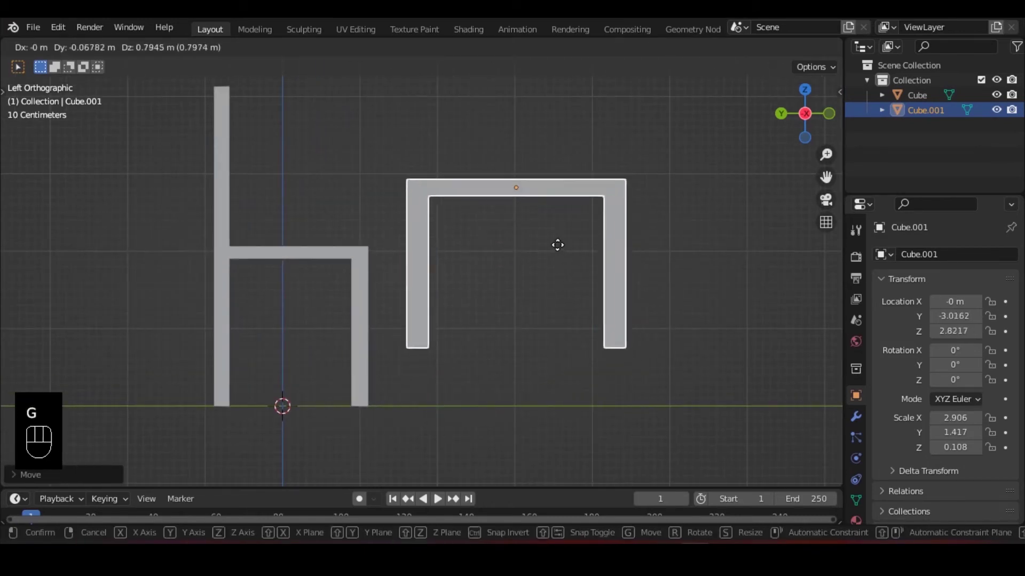
pyautogui.click(551, 214)
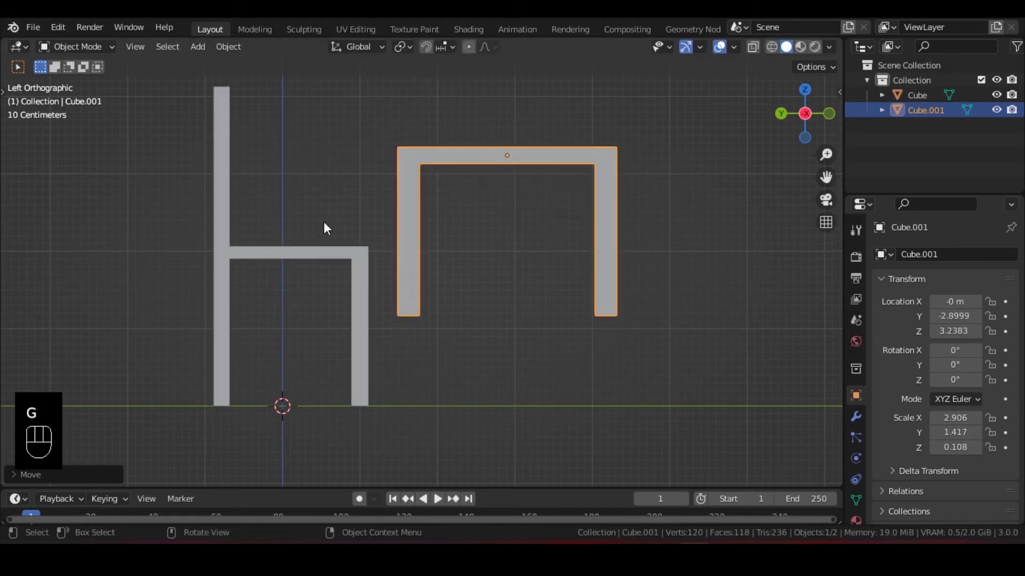
pyautogui.press('g')
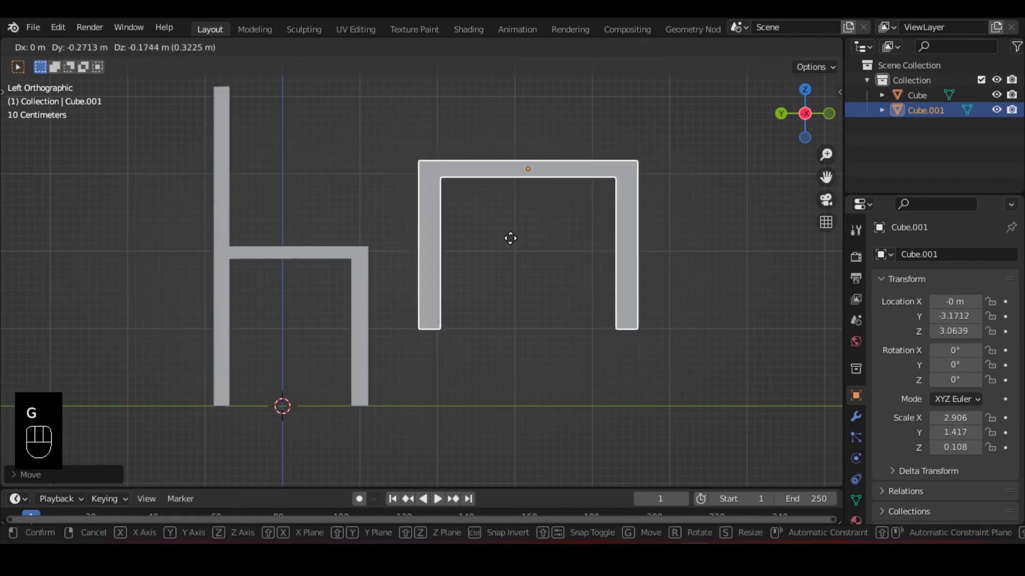
pyautogui.click(509, 241)
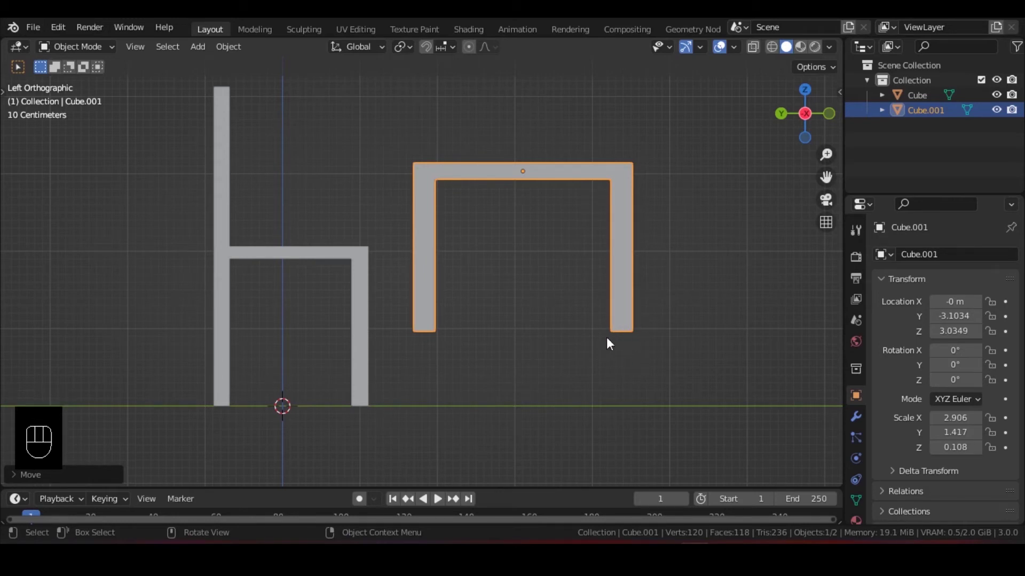
# - In Edit Mode, reselect the bottom faces of all four table legs
pyautogui.click(78, 47)
pyautogui.click(83, 78)
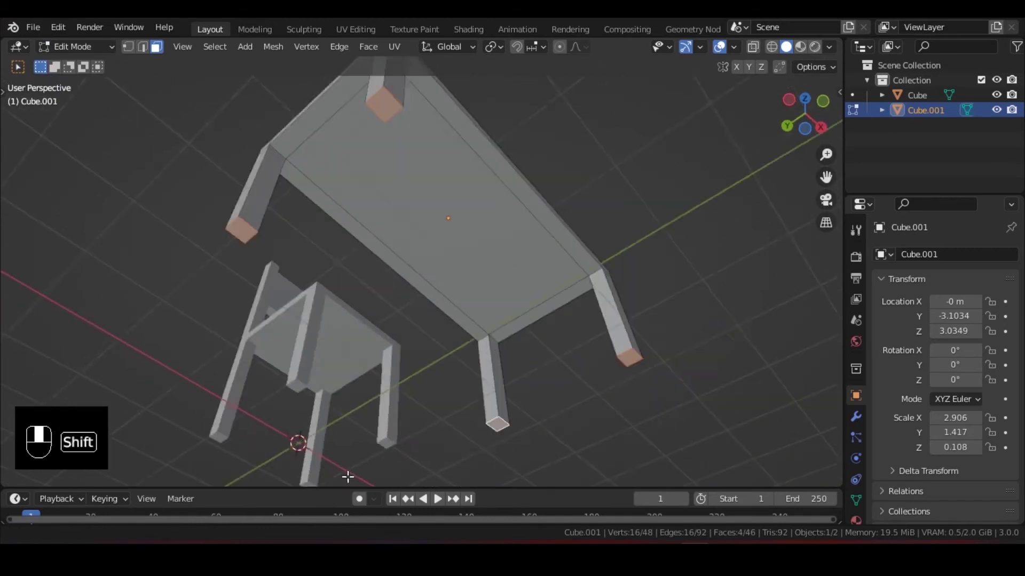
pyautogui.keyDown('shift'); pyautogui.moveTo(347, 477); pyautogui.dragTo(324, 464, button='middle'); pyautogui.keyUp('shift')
pyautogui.keyDown('shift'); pyautogui.moveTo(503, 300); pyautogui.dragTo(528, 378, button='middle'); pyautogui.keyUp('shift')
pyautogui.keyDown('shift'); pyautogui.moveTo(527, 260); pyautogui.dragTo(600, 227, button='middle'); pyautogui.keyUp('shift')
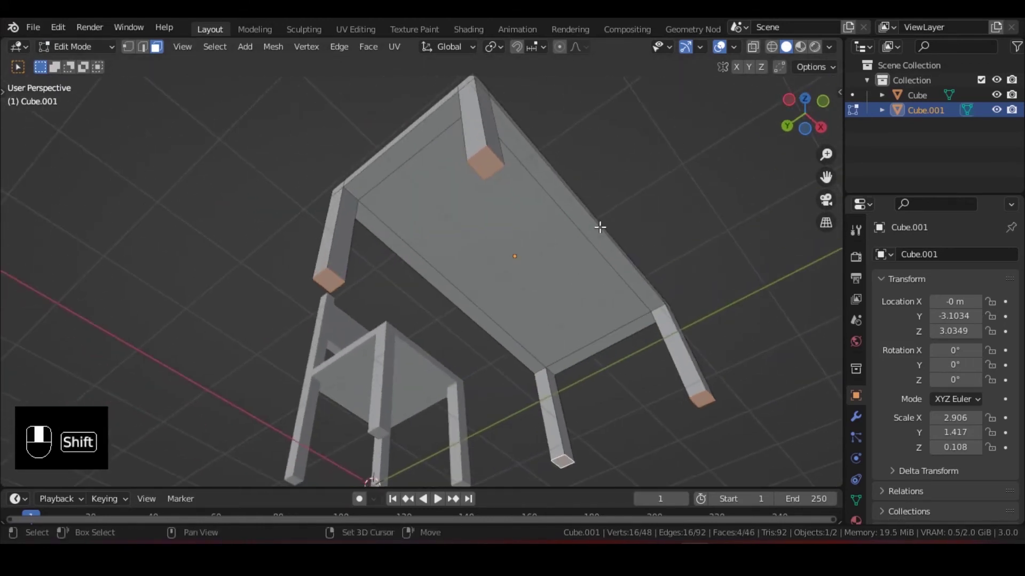
pyautogui.click(560, 170)
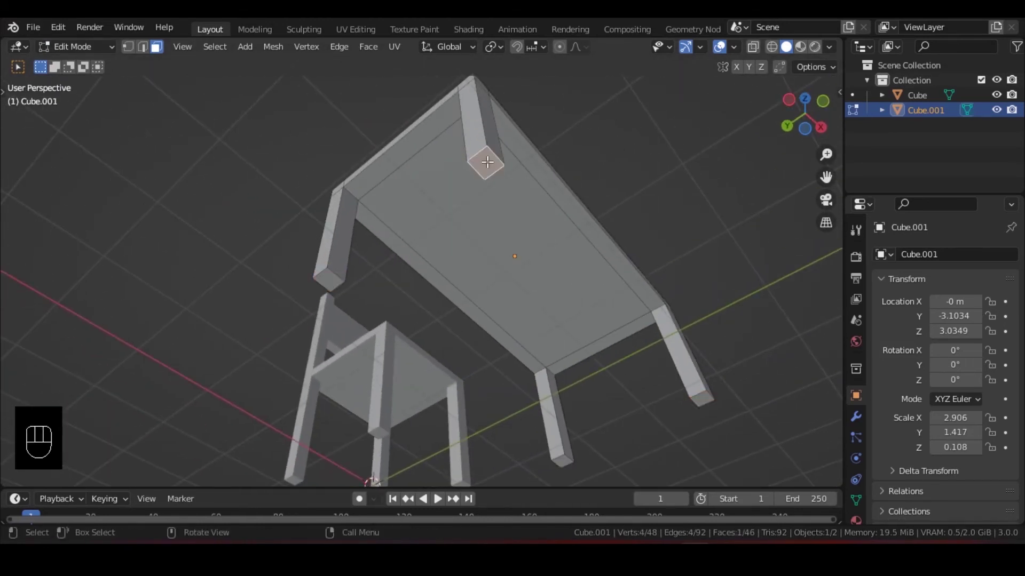
pyautogui.keyDown('shift'); pyautogui.moveTo(330, 273); pyautogui.dragTo(299, 161, button='middle'); pyautogui.keyUp('shift')
pyautogui.keyDown('shift'); pyautogui.click(531, 345); pyautogui.keyUp('shift')
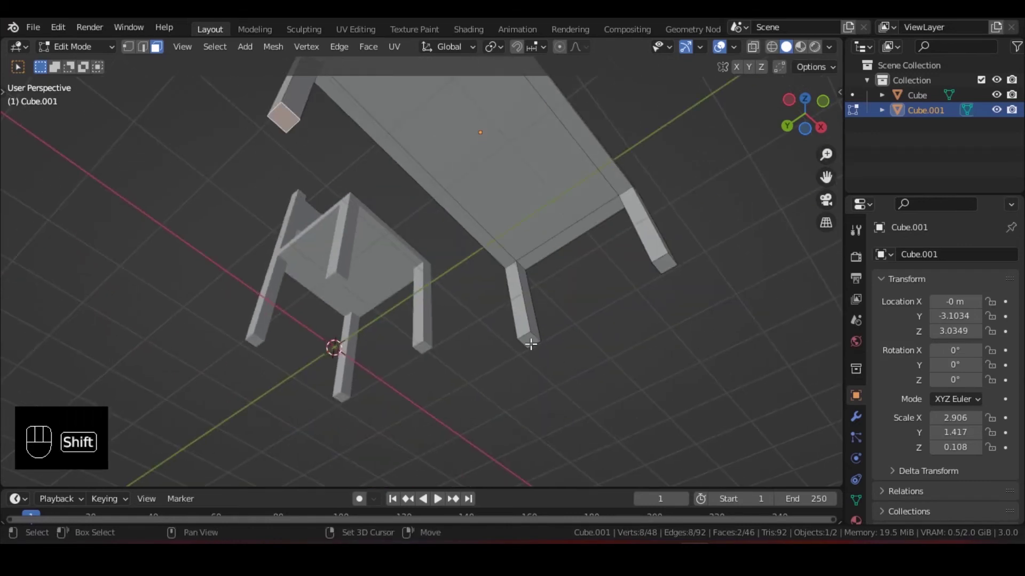
pyautogui.keyDown('shift'); pyautogui.click(664, 262); pyautogui.keyUp('shift')
pyautogui.moveTo(664, 262); pyautogui.dragTo(684, 255, button='middle')
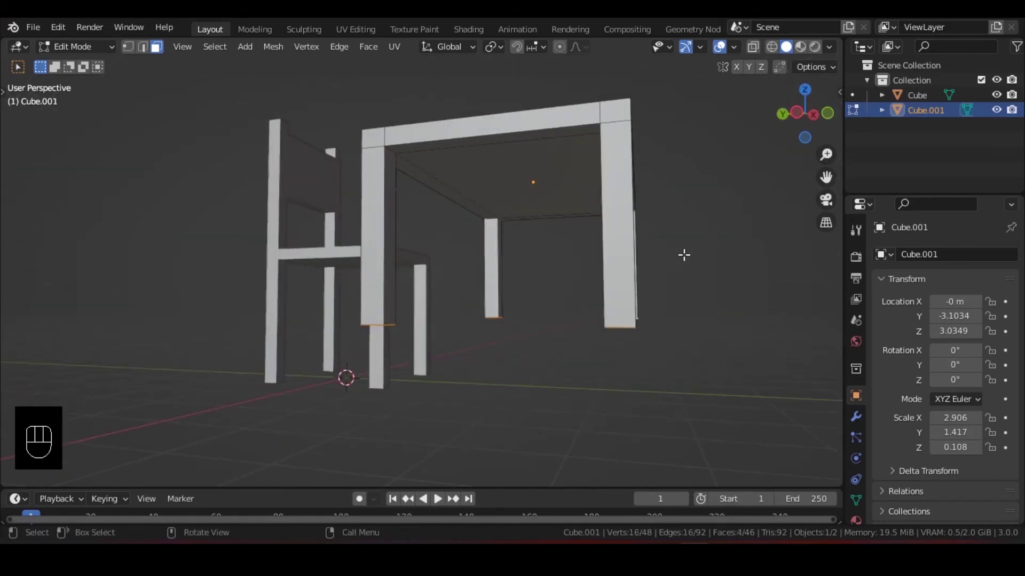
# - Lengthen the table legs by moving their bottom faces down along Z to the ground line, and return to Object Mode
pyautogui.click(794, 113)
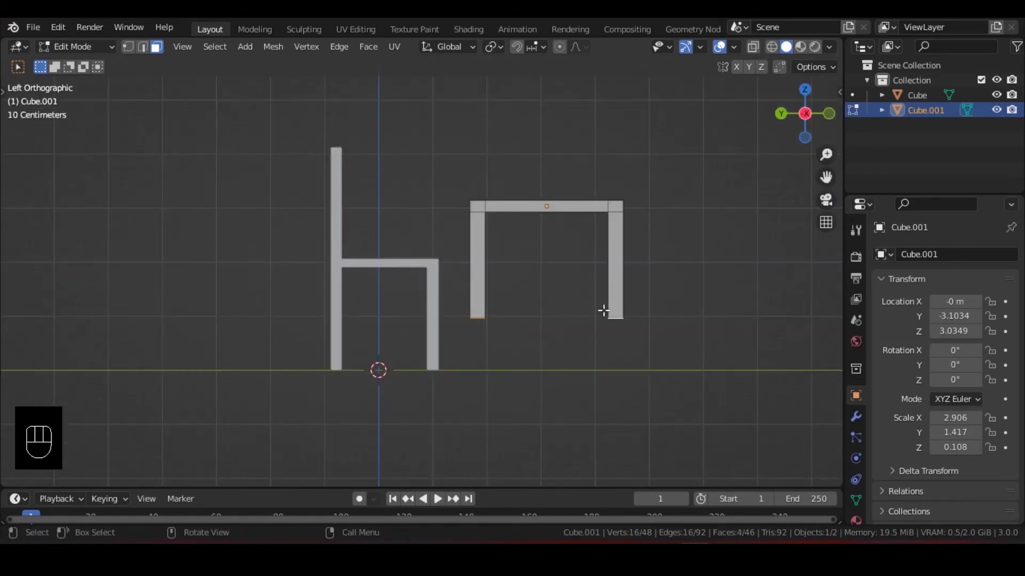
pyautogui.keyDown('shift'); pyautogui.moveTo(606, 309); pyautogui.dragTo(509, 333, button='middle'); pyautogui.keyUp('shift')
pyautogui.scroll(2, 592, 359)
pyautogui.scroll(2, 533, 348)
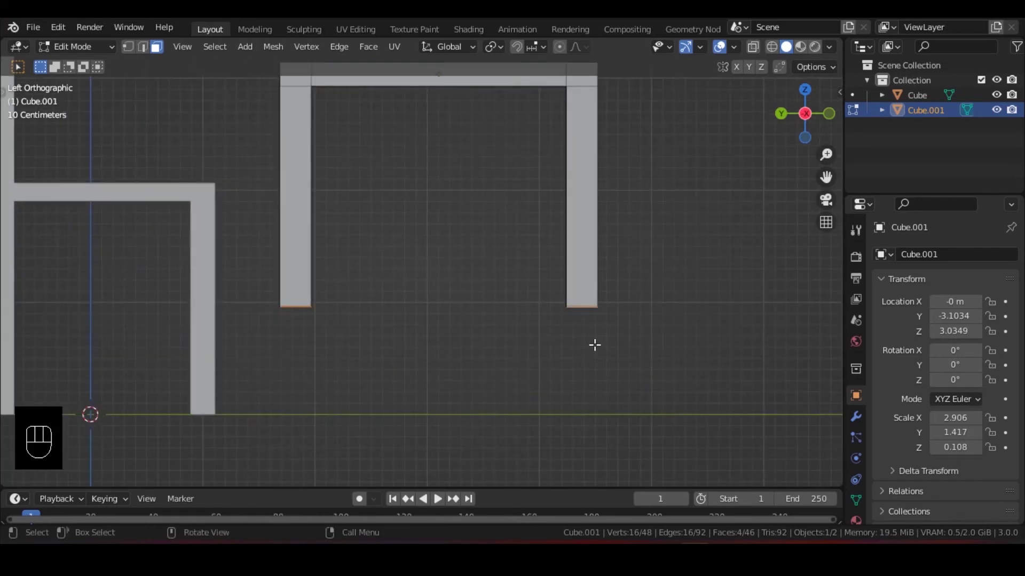
pyautogui.press('g')
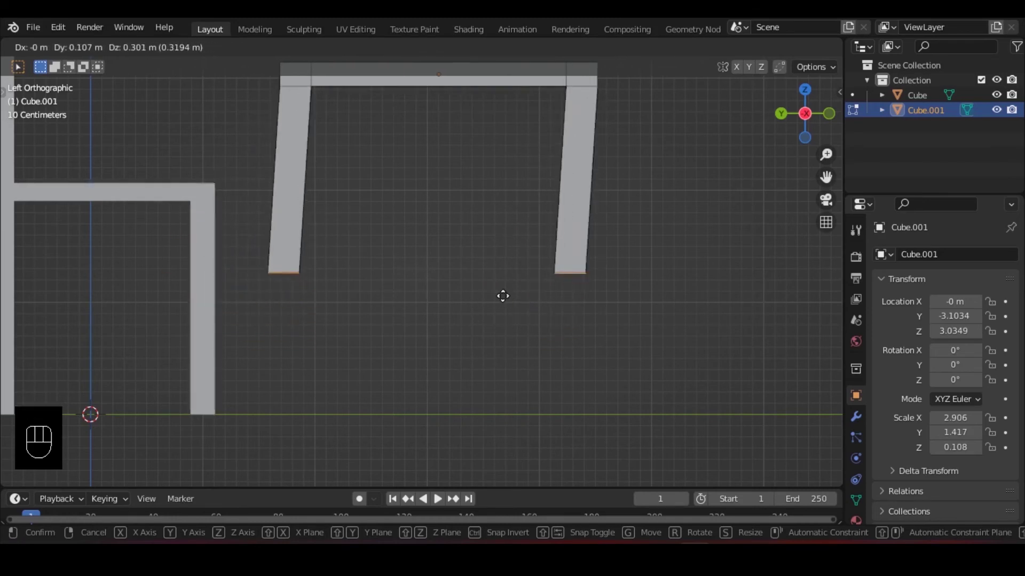
pyautogui.click(516, 316)
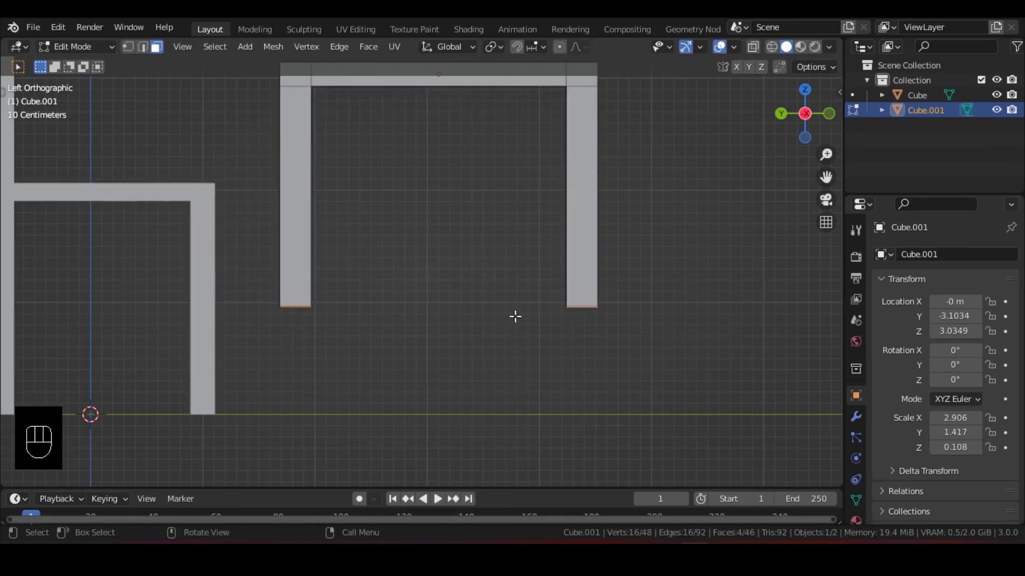
pyautogui.press('g')
pyautogui.press('z')
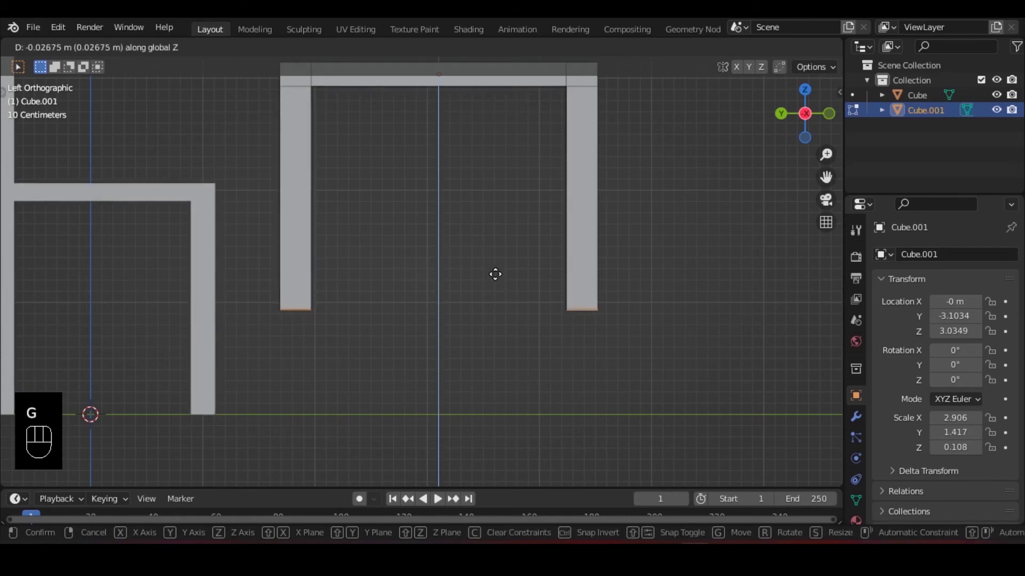
pyautogui.click(529, 373)
pyautogui.scroll(-3, 439, 297)
pyautogui.moveTo(440, 297); pyautogui.dragTo(138, 110, button='middle')
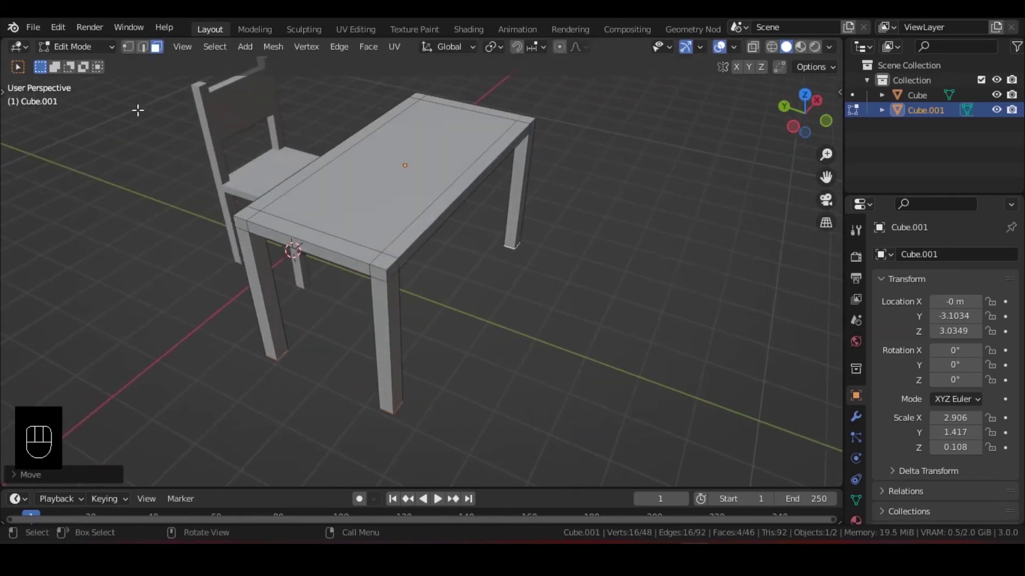
pyautogui.click(69, 46)
pyautogui.click(80, 62)
# - Add a plane at the origin and scale it uniformly to about 7.563 as a floor under the chair and table
pyautogui.scroll(-3, 344, 258)
pyautogui.moveTo(344, 257); pyautogui.dragTo(509, 290, button='middle')
pyautogui.scroll(2, 572, 247)
pyautogui.click(434, 291)
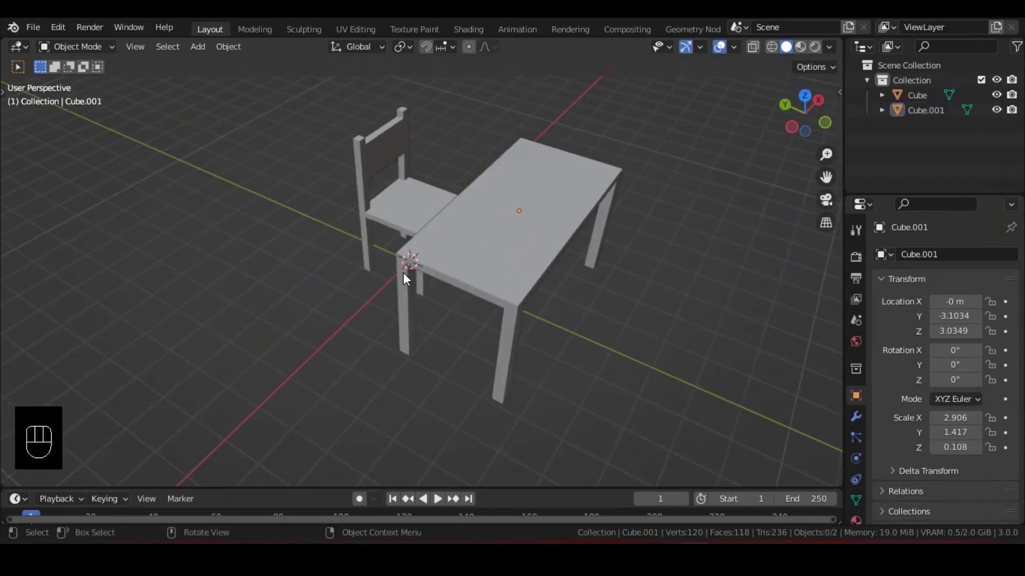
pyautogui.hotkey('shift', 'a')
pyautogui.moveTo(364, 234)
pyautogui.click(482, 233)
pyautogui.scroll(-2, 460, 265)
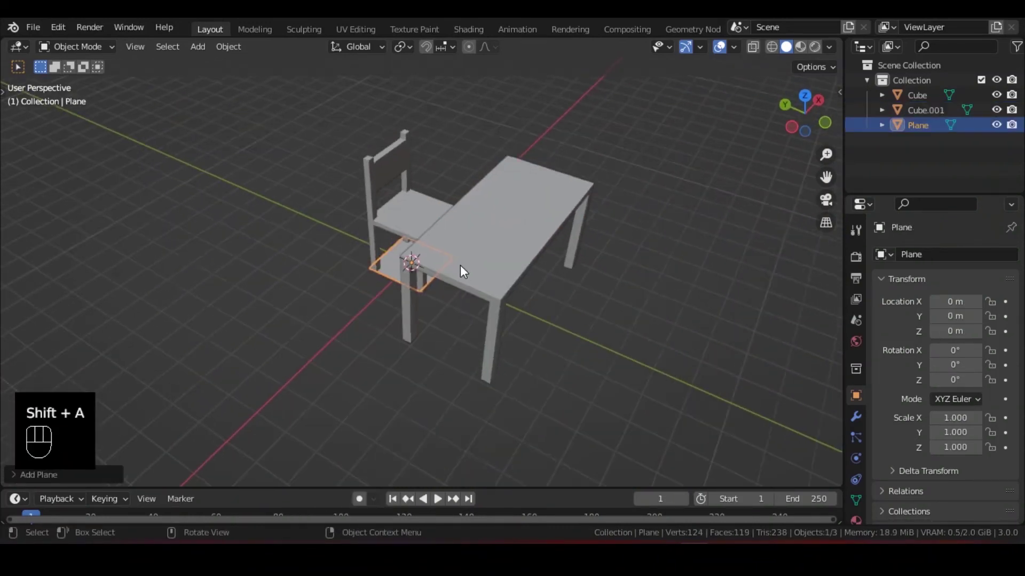
pyautogui.moveTo(460, 265); pyautogui.dragTo(419, 286, button='middle')
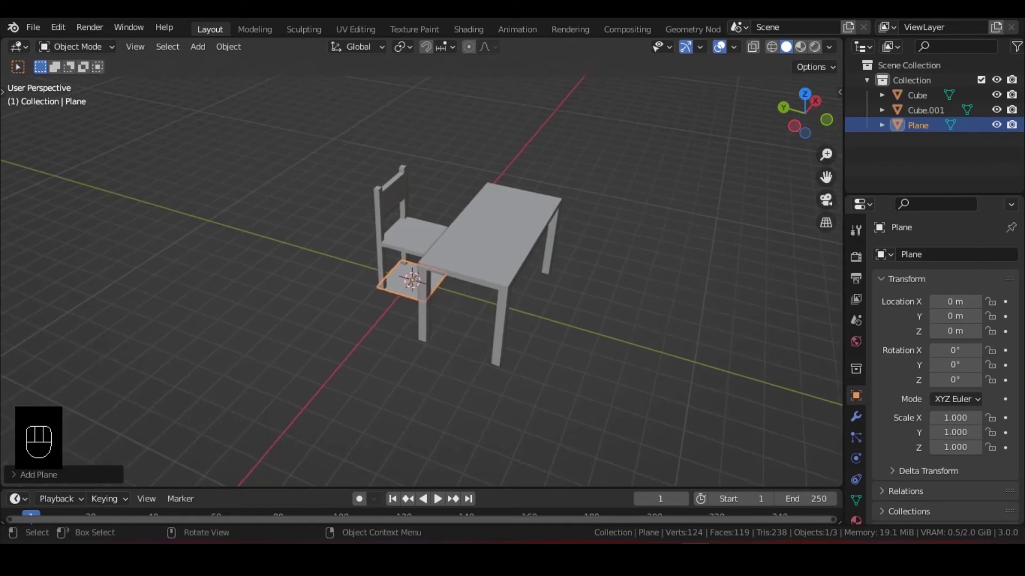
pyautogui.press('s')
pyautogui.click(576, 322)
pyautogui.moveTo(576, 322); pyautogui.dragTo(425, 173, button='middle')
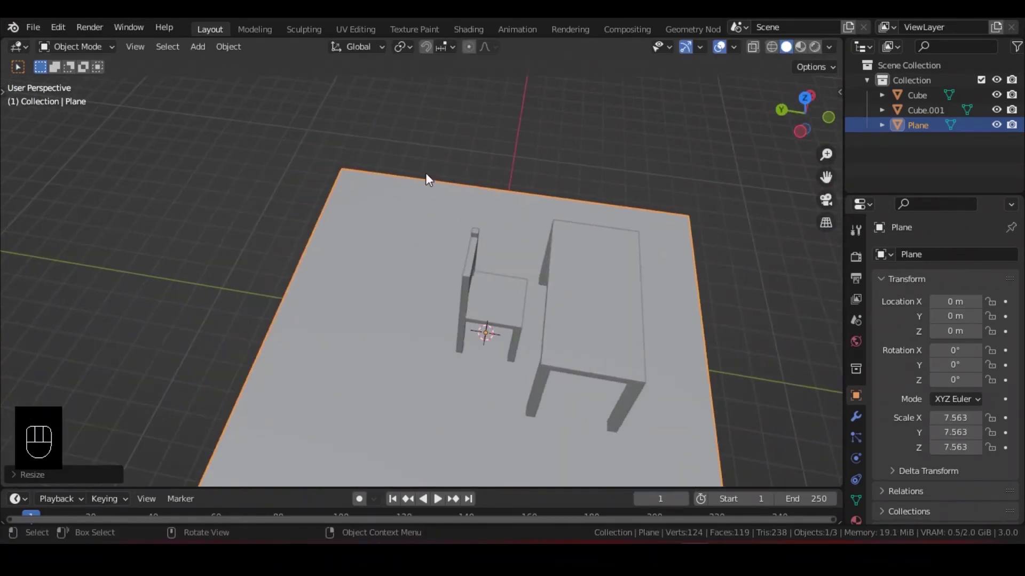
# - Enter Edit Mode on the floor plane, clear the selection, and switch to vertex selection mode
pyautogui.click(74, 50)
pyautogui.click(89, 78)
pyautogui.moveTo(88, 78); pyautogui.dragTo(419, 169, button='middle')
pyautogui.hotkey('alt', 'a')
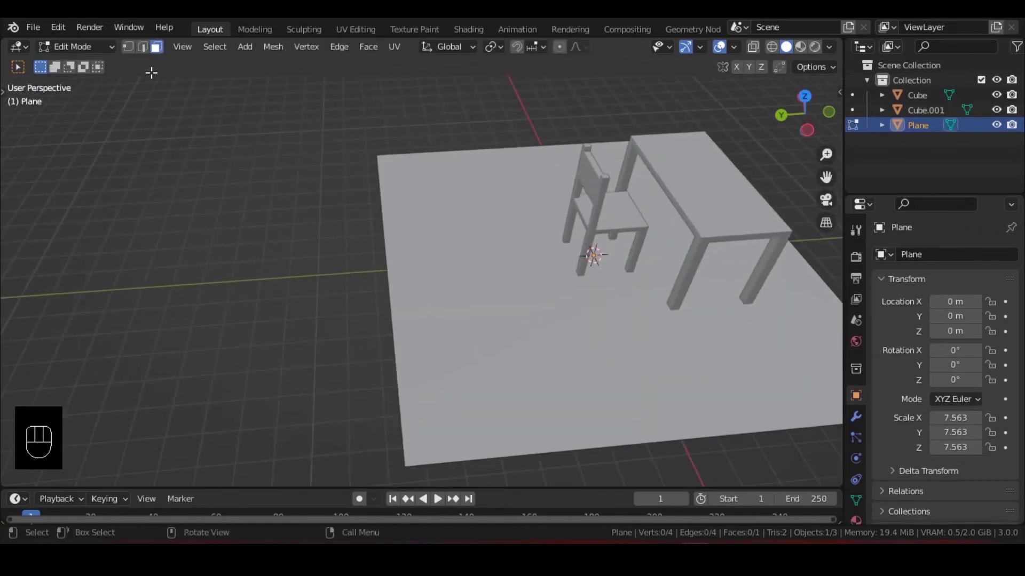
pyautogui.click(143, 46)
pyautogui.moveTo(384, 225); pyautogui.dragTo(312, 198, button='middle')
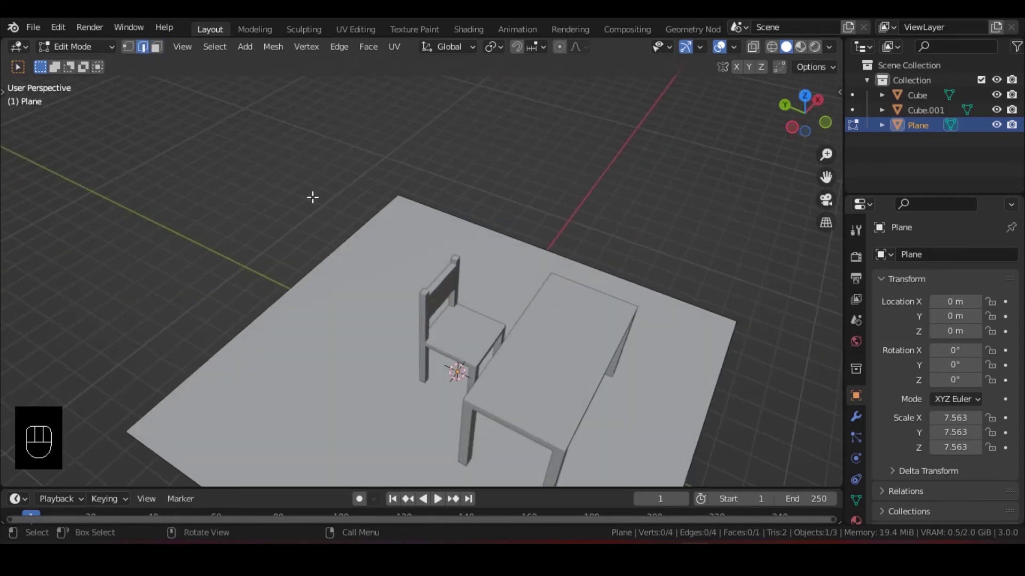
pyautogui.moveTo(445, 216); pyautogui.dragTo(457, 270, button='middle')
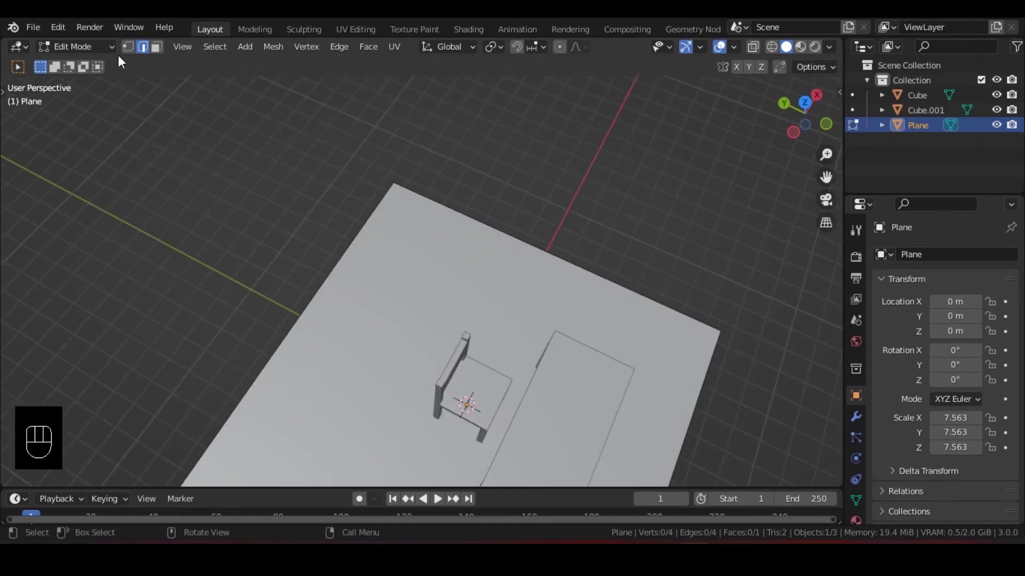
pyautogui.scroll(-4, 274, 187)
pyautogui.click(128, 47)
pyautogui.scroll(1, 557, 319)
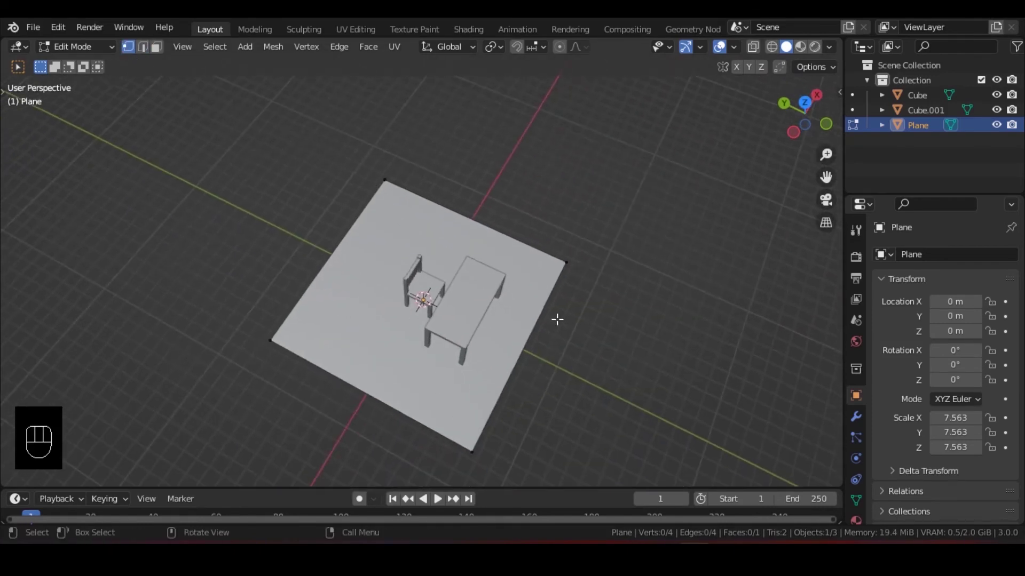
# - Box-select the floor plane's corner vertices one after another to examine the points that make up the plane
pyautogui.moveTo(454, 166); pyautogui.dragTo(370, 201)
pyautogui.moveTo(350, 282); pyautogui.dragTo(248, 360)
pyautogui.moveTo(511, 395); pyautogui.dragTo(410, 446)
pyautogui.moveTo(463, 451); pyautogui.dragTo(460, 453)
# - In edge selection mode, extrude the floor's two adjacent back edges upward into two walls, and return to Object Mode
pyautogui.scroll(2, 414, 240)
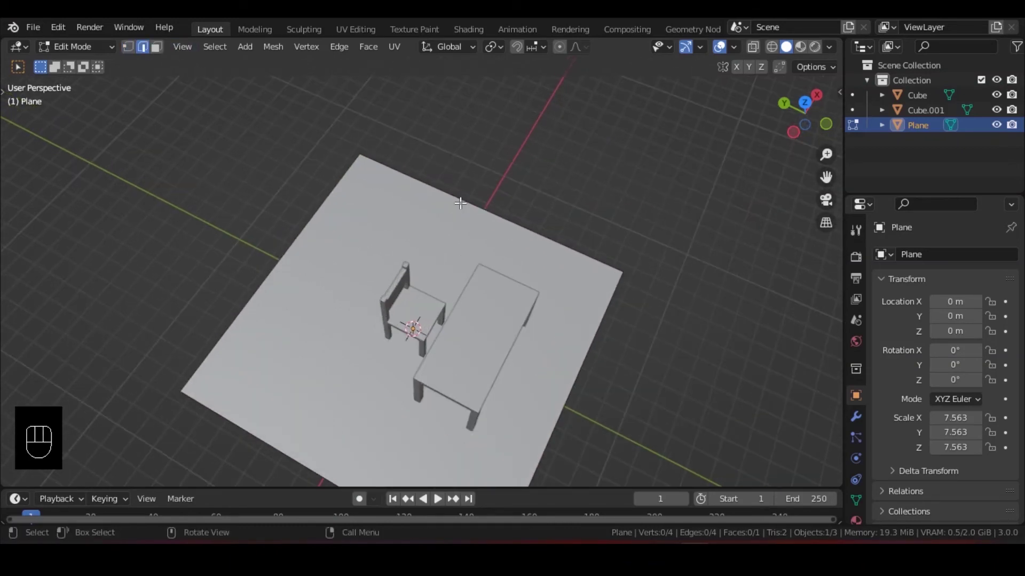
pyautogui.press('shift')
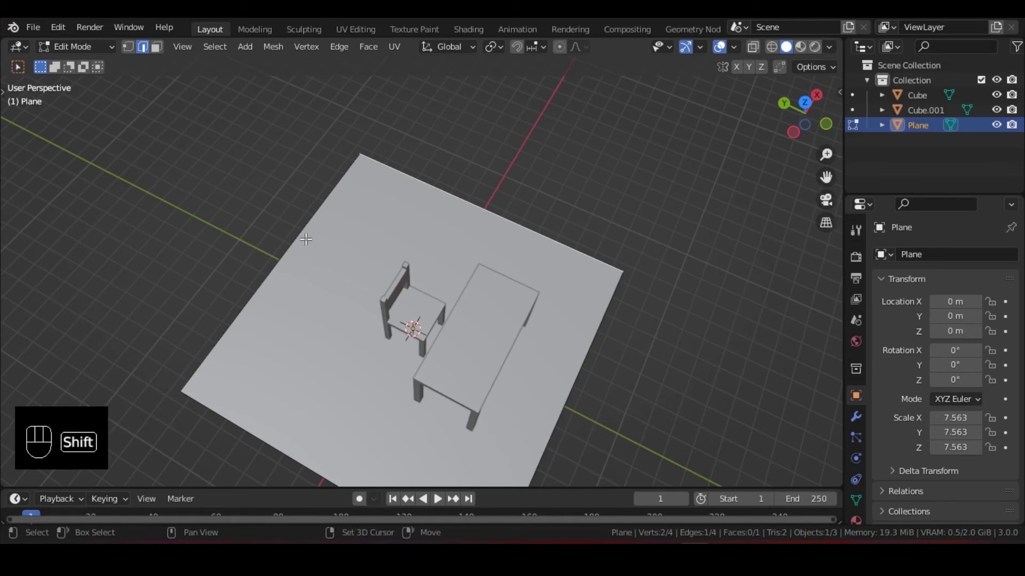
pyautogui.keyDown('shift'); pyautogui.click(297, 236); pyautogui.keyUp('shift')
pyautogui.moveTo(297, 236); pyautogui.dragTo(487, 302, button='middle')
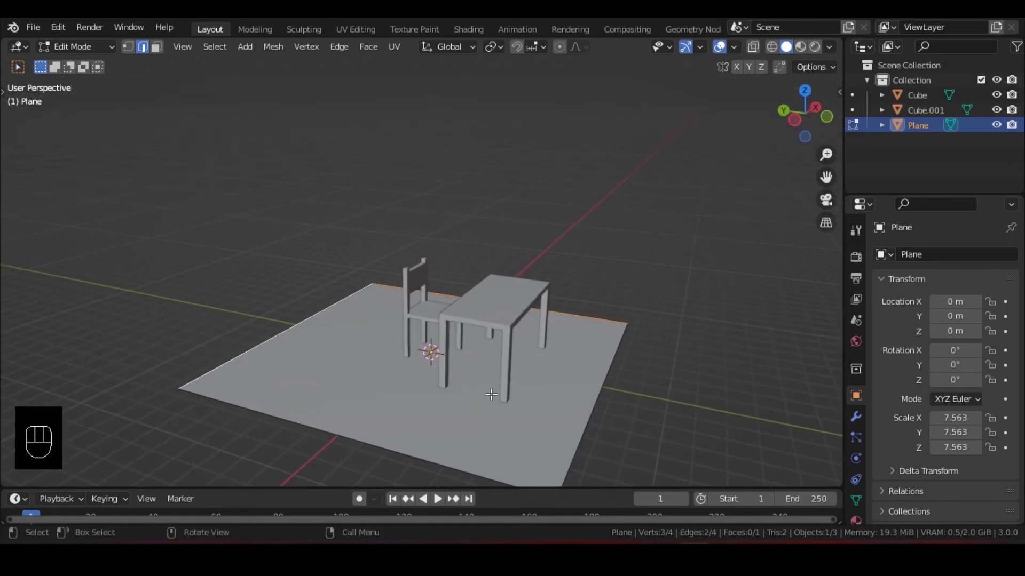
pyautogui.press('e')
pyautogui.click(509, 176)
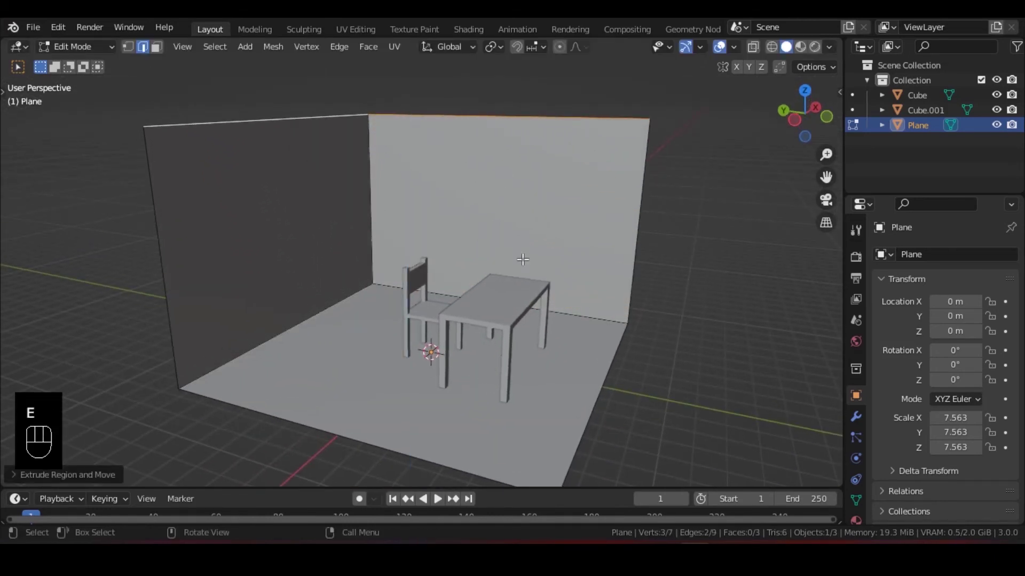
pyautogui.moveTo(522, 260); pyautogui.dragTo(540, 302, button='middle')
pyautogui.press('Tab')
# - Place the 3D cursor on the floor beside the table and add a second plane there
pyautogui.click(662, 361)
pyautogui.moveTo(661, 362); pyautogui.dragTo(565, 325, button='middle')
pyautogui.moveTo(484, 273); pyautogui.dragTo(437, 236, button='middle')
pyautogui.click(517, 213)
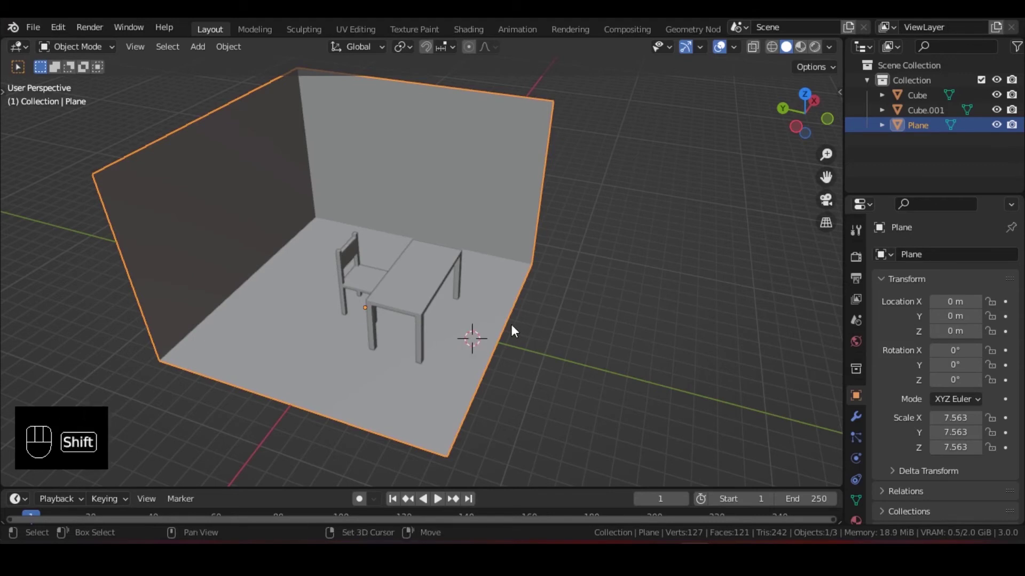
pyautogui.hotkey('shift', 'a')
pyautogui.moveTo(450, 233)
pyautogui.click(630, 239)
pyautogui.keyDown('shift'); pyautogui.moveTo(607, 288); pyautogui.dragTo(500, 272, button='middle'); pyautogui.keyUp('shift')
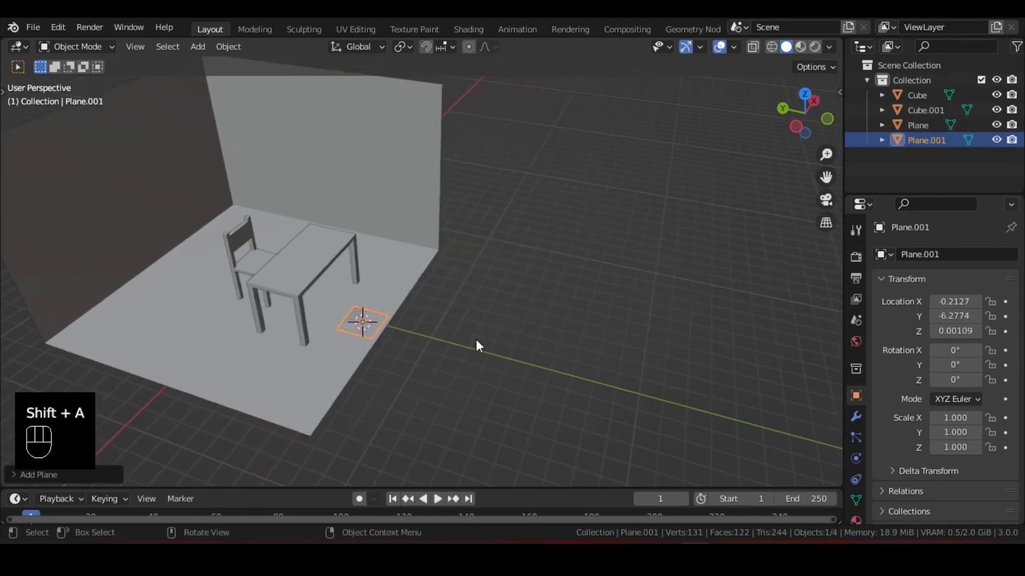
# - Move the new plane off the floor to about Y -17.791 and scale it uniformly to about 3.393
pyautogui.press('g')
pyautogui.click(641, 405)
pyautogui.keyDown('shift'); pyautogui.moveTo(597, 353); pyautogui.dragTo(531, 321, button='middle'); pyautogui.keyUp('shift')
pyautogui.scroll(1, 556, 344)
pyautogui.press('s')
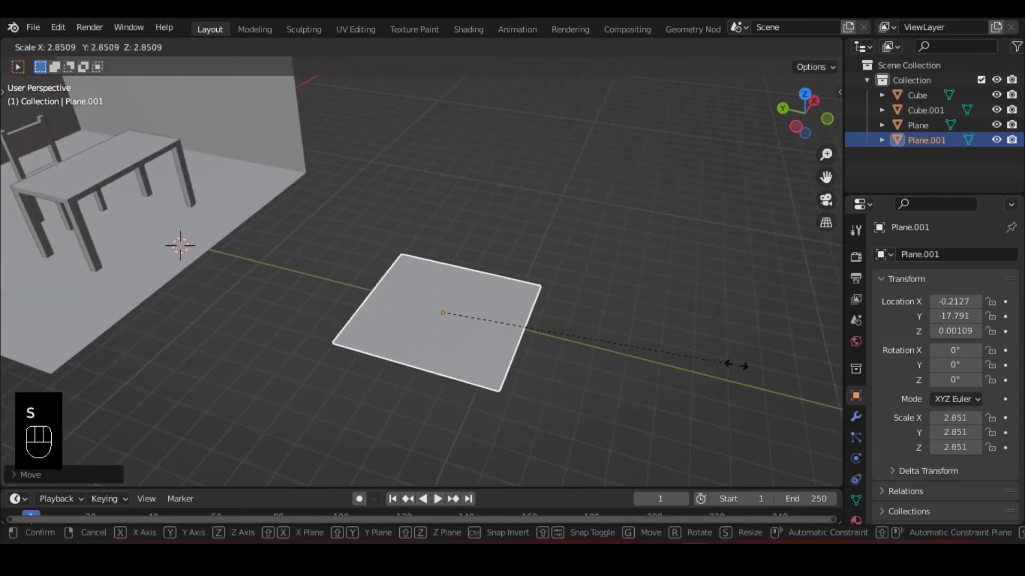
pyautogui.click(727, 324)
pyautogui.moveTo(611, 292); pyautogui.dragTo(634, 227, button='middle')
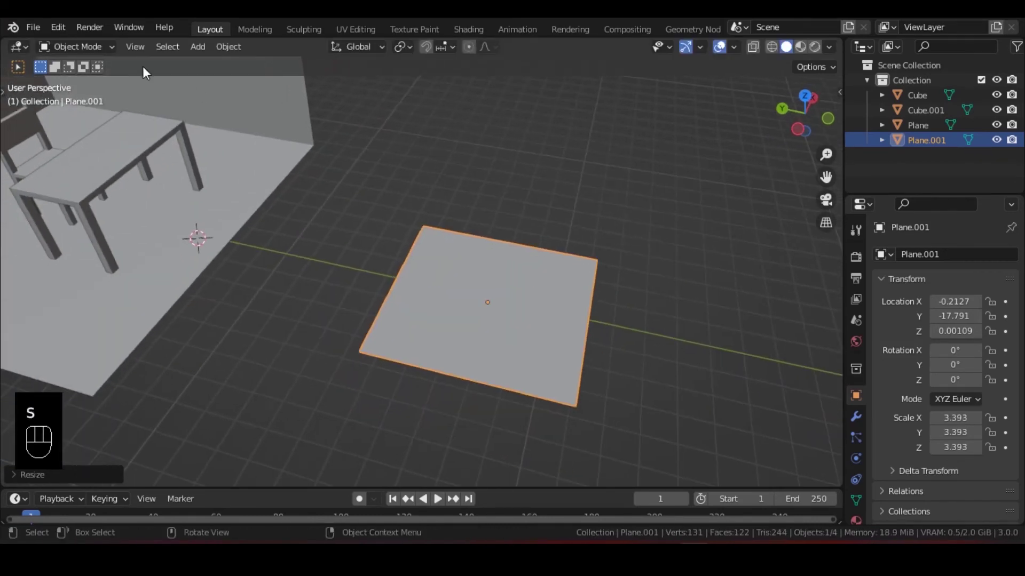
# - Enter Edit Mode on the new plane and switch to vertex selection mode
pyautogui.click(84, 47)
pyautogui.click(90, 80)
pyautogui.keyDown('shift'); pyautogui.moveTo(308, 115); pyautogui.dragTo(293, 95, button='middle'); pyautogui.keyUp('shift')
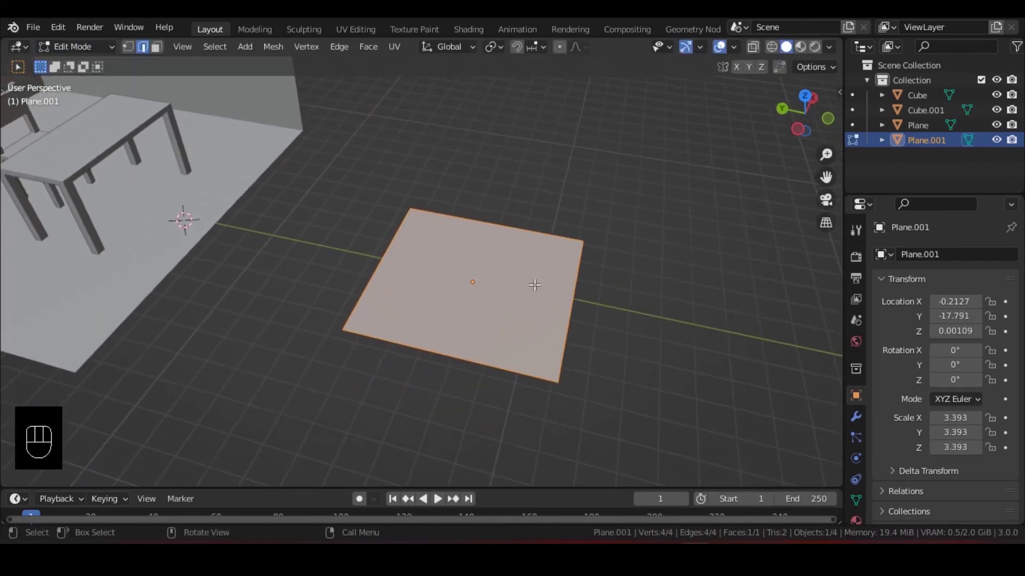
pyautogui.press('1')
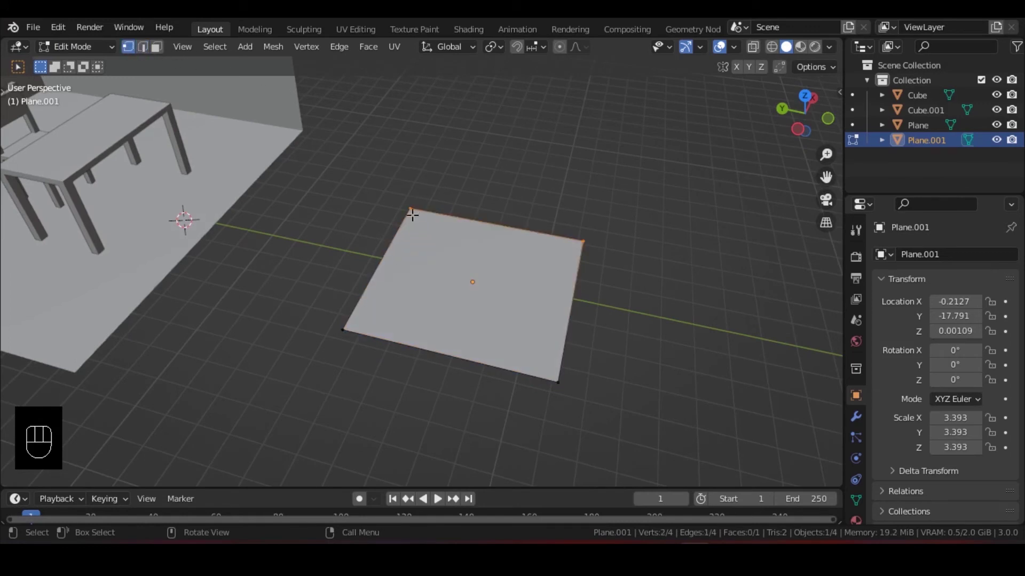
# - Delete the vertex at the new plane's nearest corner
pyautogui.click(582, 242)
pyautogui.click(558, 381)
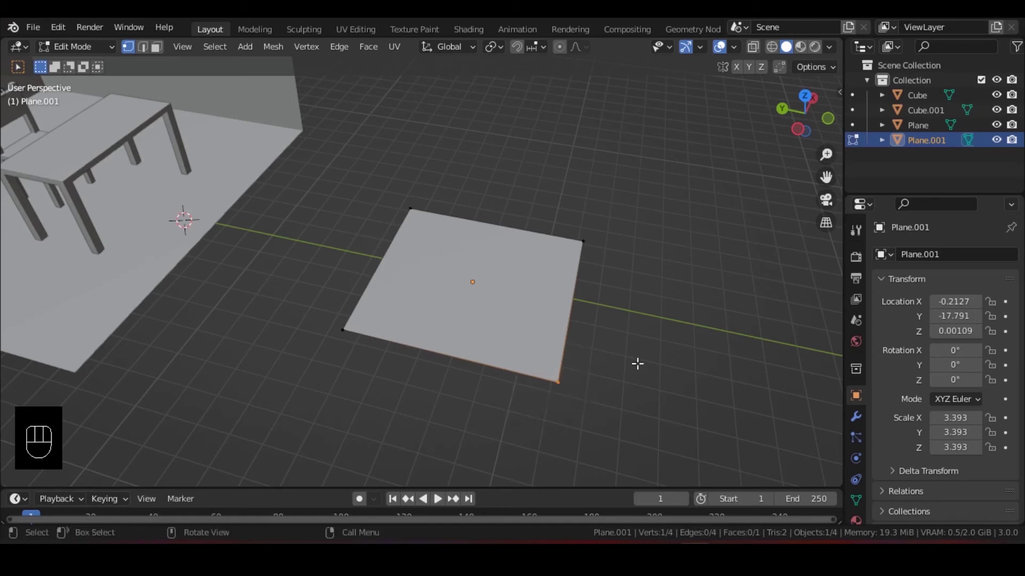
pyautogui.keyDown('shift'); pyautogui.moveTo(638, 364); pyautogui.dragTo(521, 343, button='middle'); pyautogui.keyUp('shift')
pyautogui.scroll(2, 553, 346)
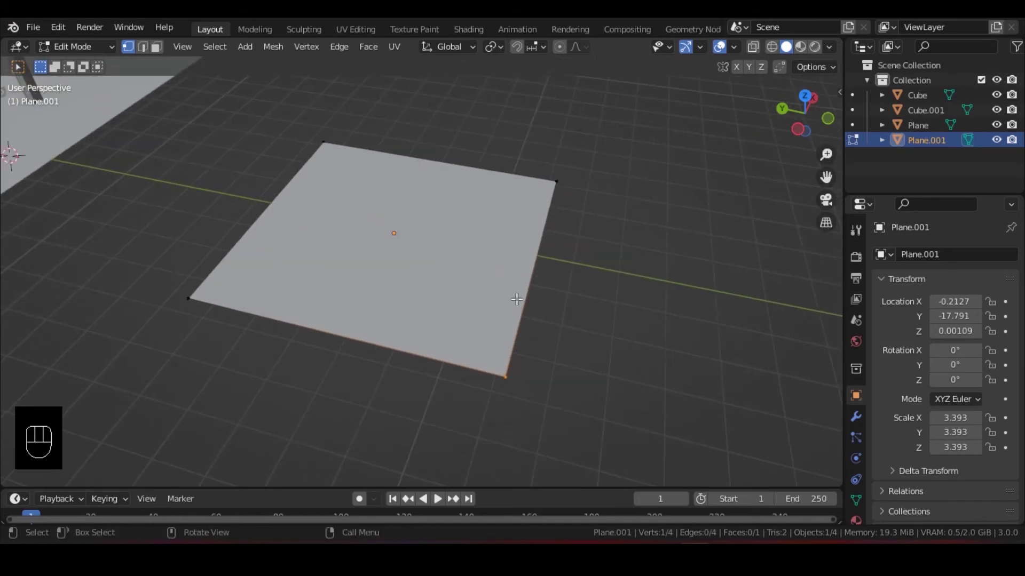
pyautogui.press('x')
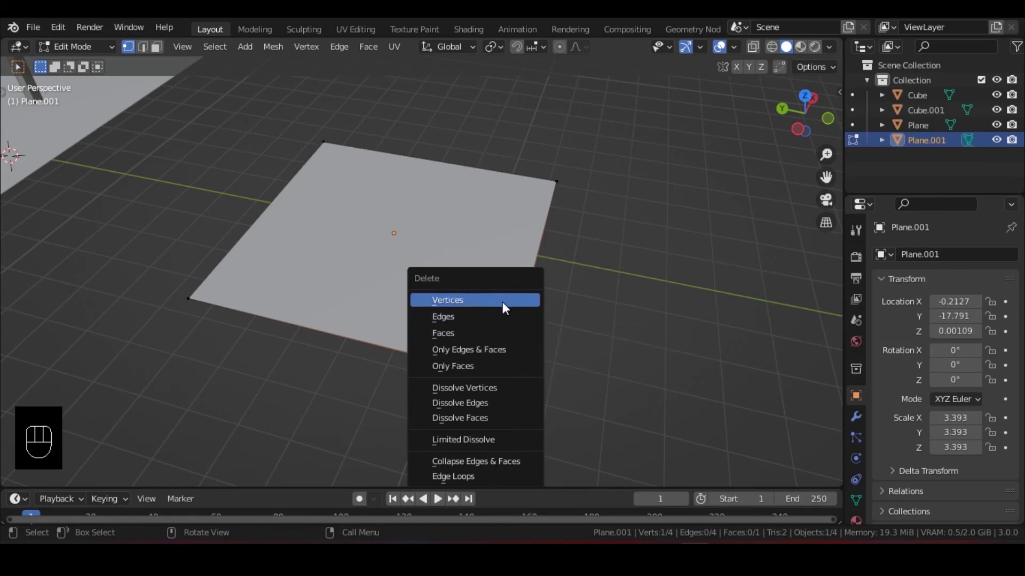
pyautogui.click(502, 302)
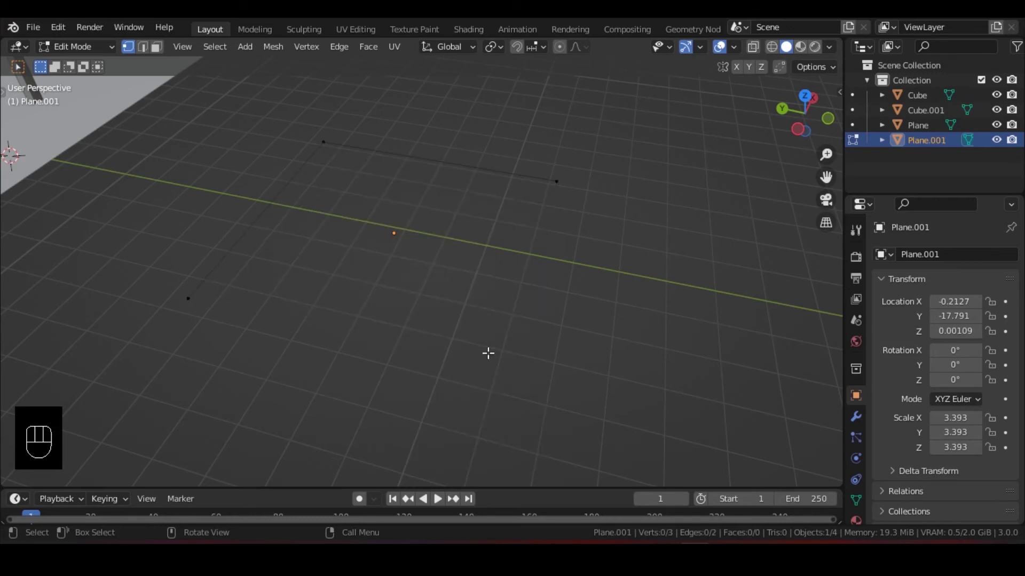
# - Box-select the remaining three vertices to examine the edges between them, and clear the selection
pyautogui.keyDown('shift'); pyautogui.moveTo(435, 258); pyautogui.dragTo(467, 318, button='middle'); pyautogui.keyUp('shift')
pyautogui.moveTo(238, 159); pyautogui.dragTo(678, 386)
pyautogui.moveTo(680, 145); pyautogui.dragTo(165, 375)
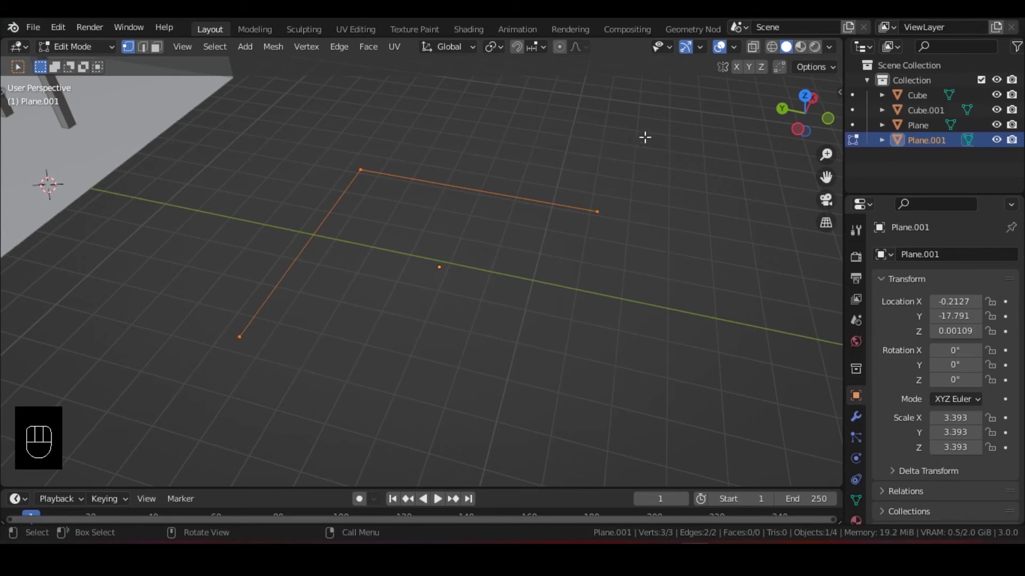
pyautogui.moveTo(644, 136); pyautogui.dragTo(133, 388)
pyautogui.click(393, 242)
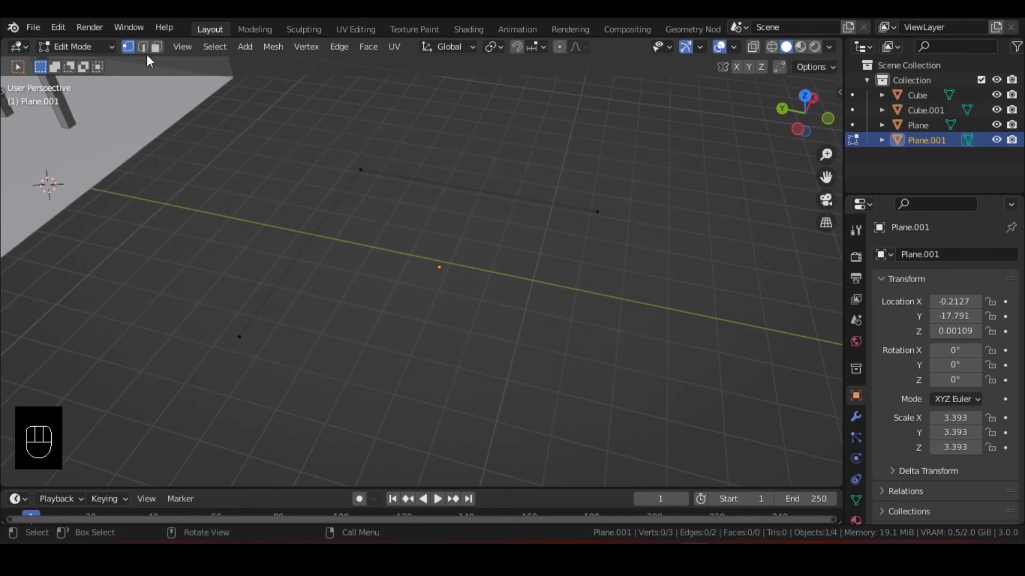
pyautogui.moveTo(403, 307); pyautogui.dragTo(357, 315, button='middle')
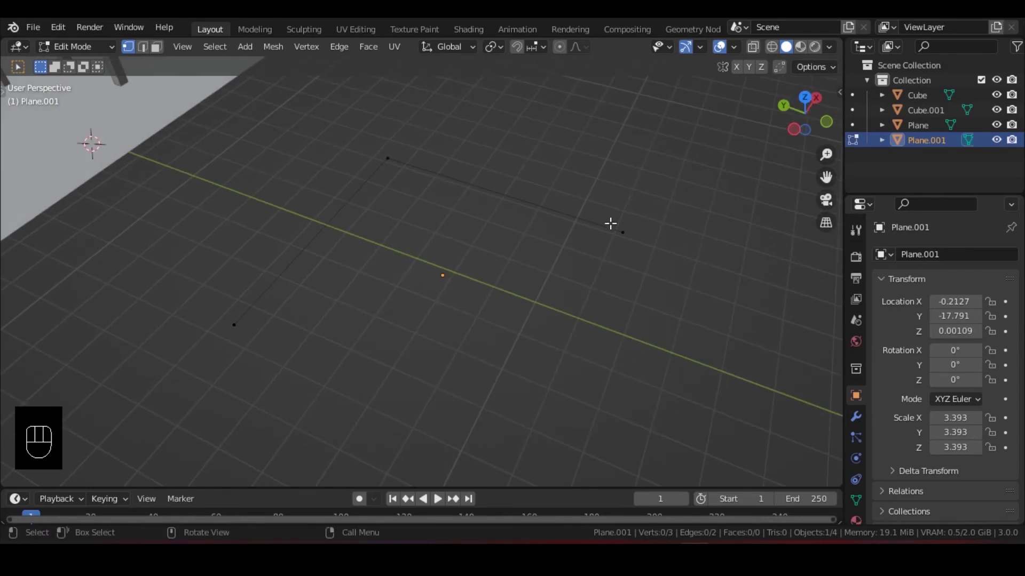
# - Delete the two vertices of the far edge, keeping only the single near vertex
pyautogui.moveTo(691, 276); pyautogui.dragTo(298, 120)
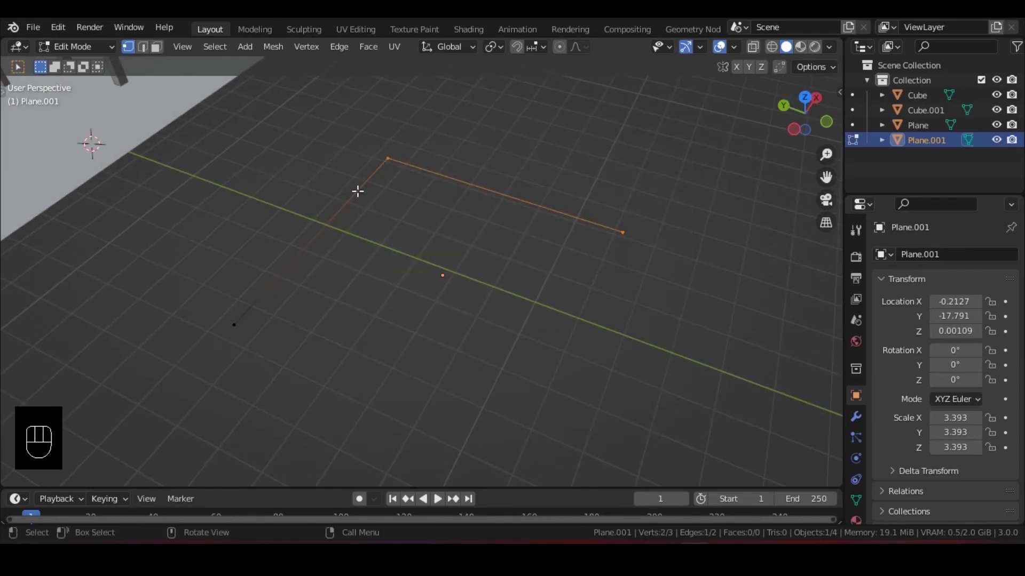
pyautogui.moveTo(700, 107); pyautogui.dragTo(328, 279)
pyautogui.press('x')
pyautogui.click(451, 204)
# - Select the single remaining vertex and extrude it into one freestanding edge
pyautogui.keyDown('shift'); pyautogui.moveTo(451, 212); pyautogui.dragTo(380, 282, button='middle'); pyautogui.keyUp('shift')
pyautogui.click(262, 333)
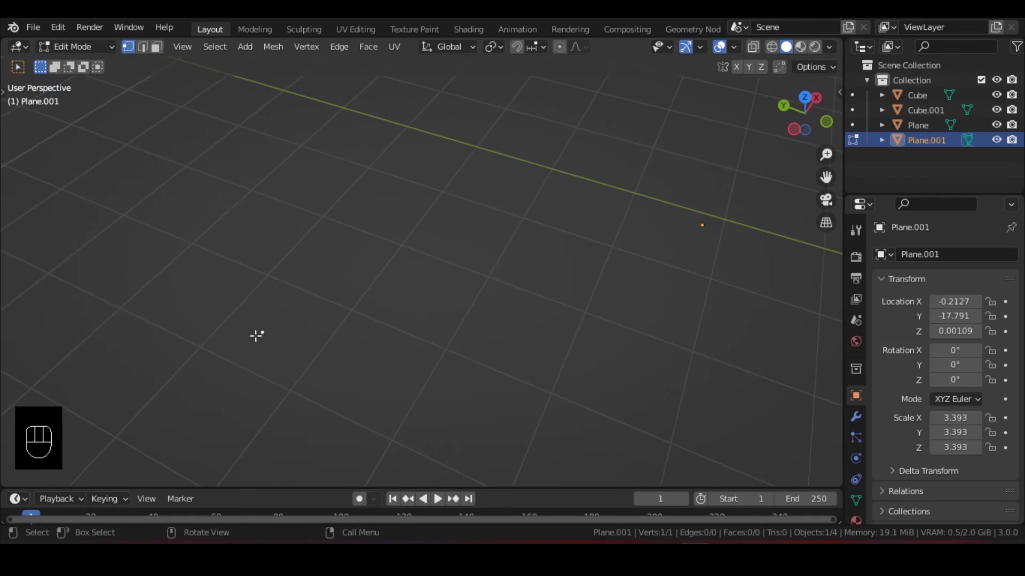
pyautogui.click(314, 337)
pyautogui.keyDown('shift'); pyautogui.moveTo(313, 337); pyautogui.dragTo(379, 317, button='middle'); pyautogui.keyUp('shift')
pyautogui.click(377, 299)
pyautogui.press('e')
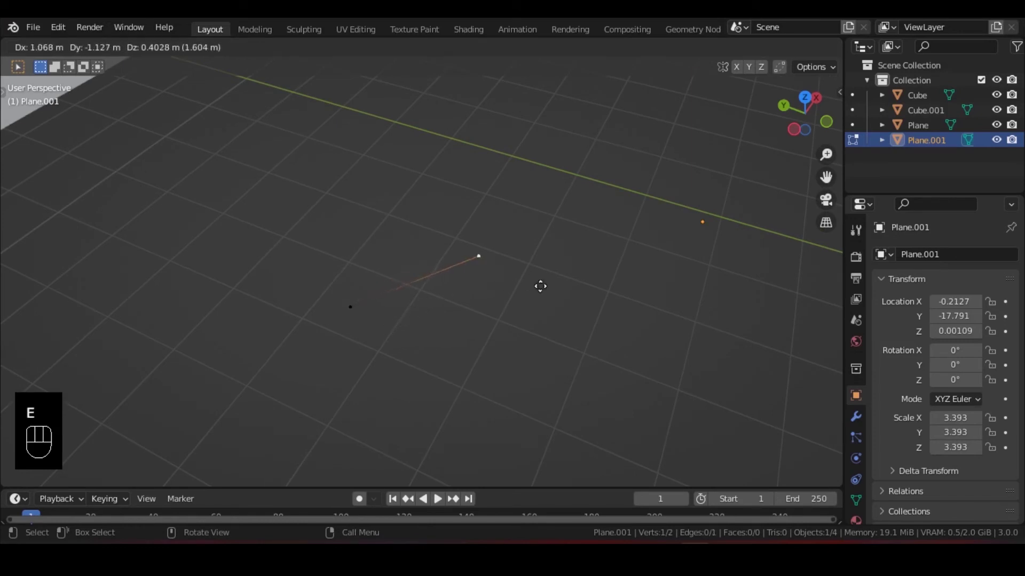
pyautogui.click(705, 373)
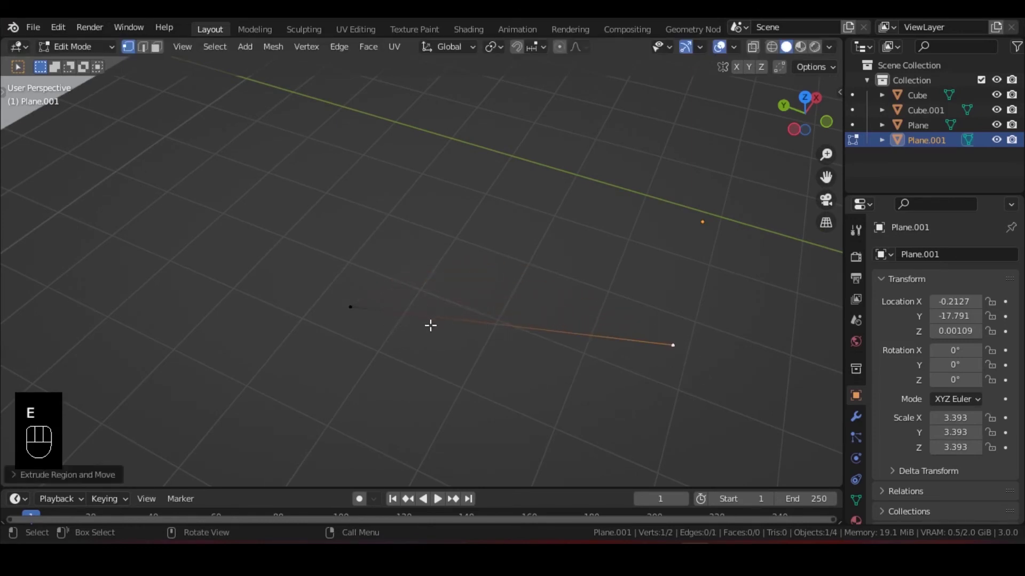
# - Select the freestanding edge in edge selection mode, and return to vertex selection mode with the extruded end vertex selected
pyautogui.click(142, 46)
pyautogui.click(444, 324)
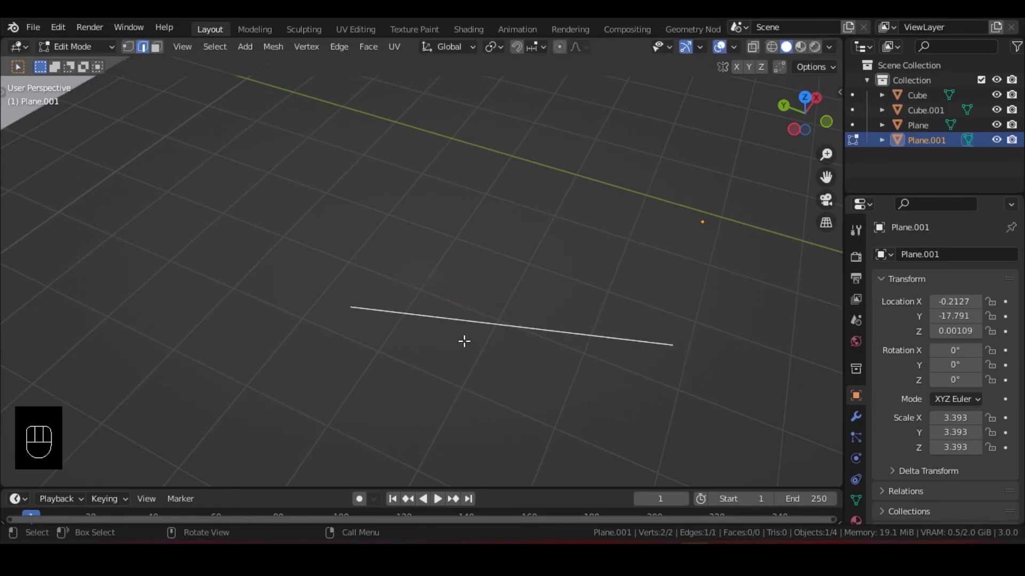
pyautogui.moveTo(465, 341); pyautogui.dragTo(623, 412, button='middle')
pyautogui.press('1')
pyautogui.moveTo(621, 348); pyautogui.dragTo(584, 407)
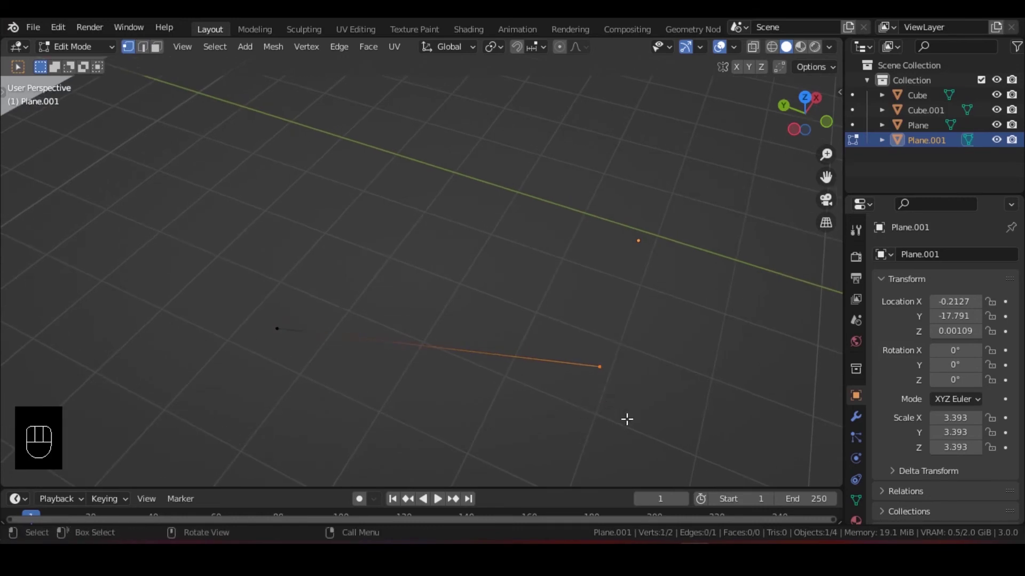
# - Try extruding another edge upward from the selected end vertex, and undo the extrusion
pyautogui.press('e')
pyautogui.click(641, 188)
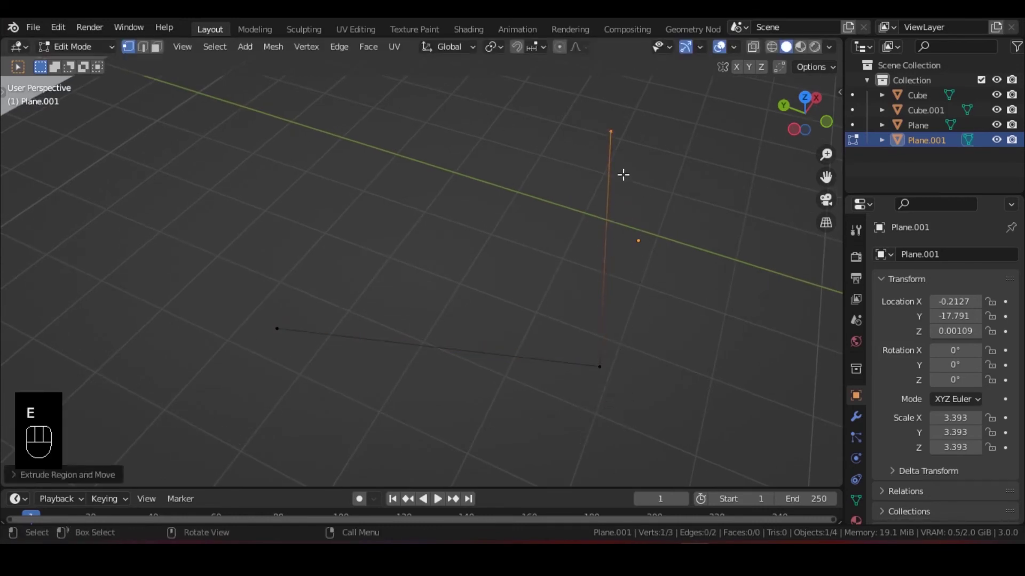
pyautogui.press('e')
pyautogui.hotkey('ctrl', 'z')
pyautogui.hotkey('ctrl', 'z')
pyautogui.hotkey('ctrl', 'z')
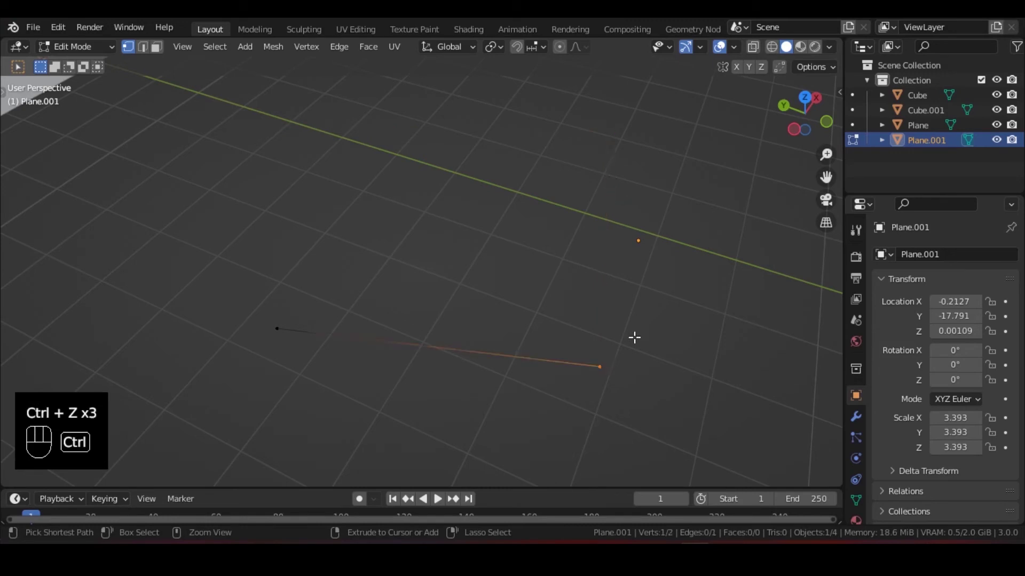
# - Shorten the edge by moving its extruded end vertex closer to the first vertex
pyautogui.moveTo(647, 275); pyautogui.dragTo(321, 423)
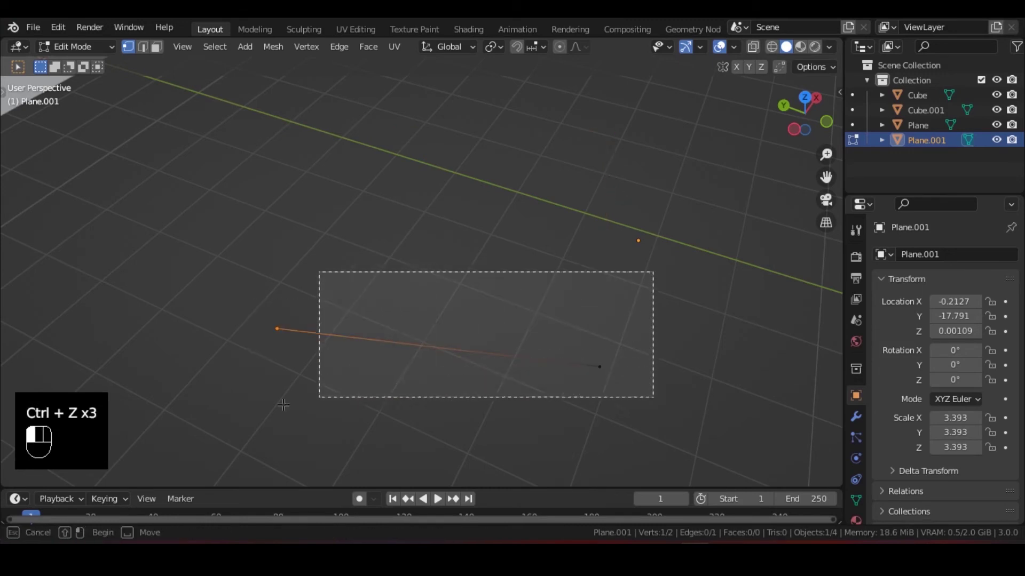
pyautogui.press('g')
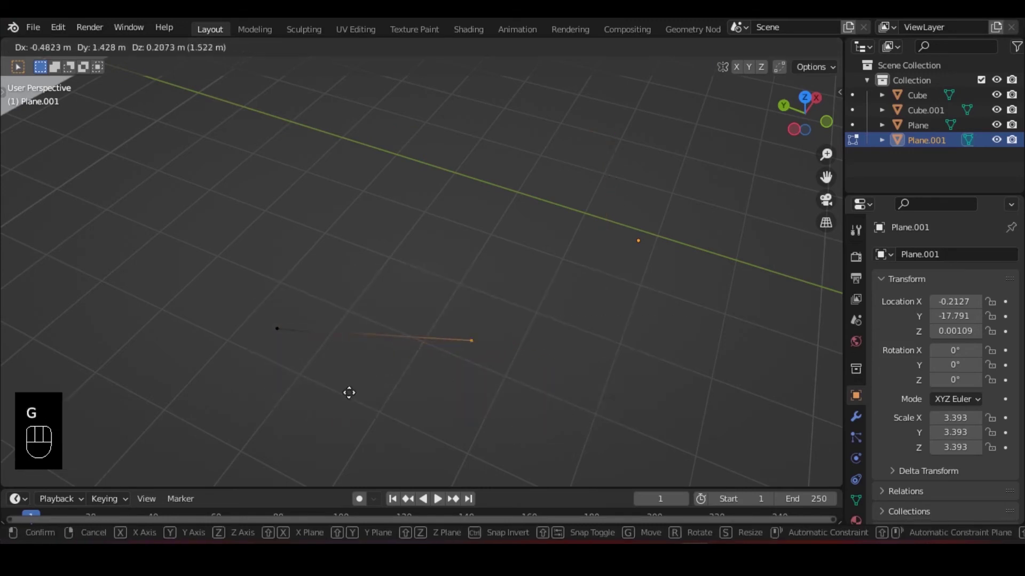
pyautogui.click(342, 416)
# - Extrude a second edge from the moved end vertex to form an open corner of two edges
pyautogui.keyDown('shift'); pyautogui.moveTo(393, 391); pyautogui.dragTo(463, 339, button='middle'); pyautogui.keyUp('shift')
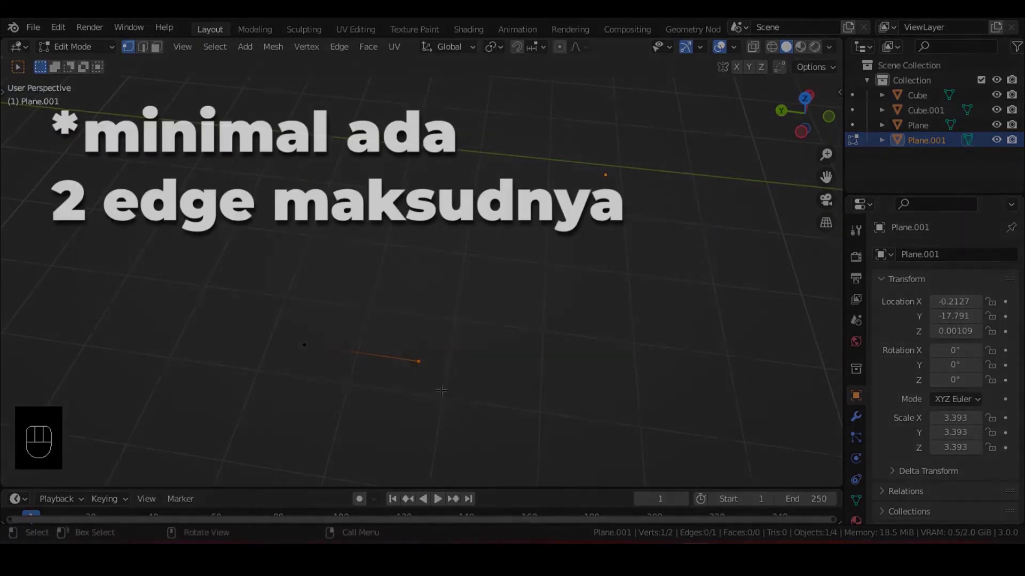
pyautogui.keyDown('shift'); pyautogui.moveTo(441, 391); pyautogui.dragTo(490, 354, button='middle'); pyautogui.keyUp('shift')
pyautogui.press('e')
pyautogui.click(516, 251)
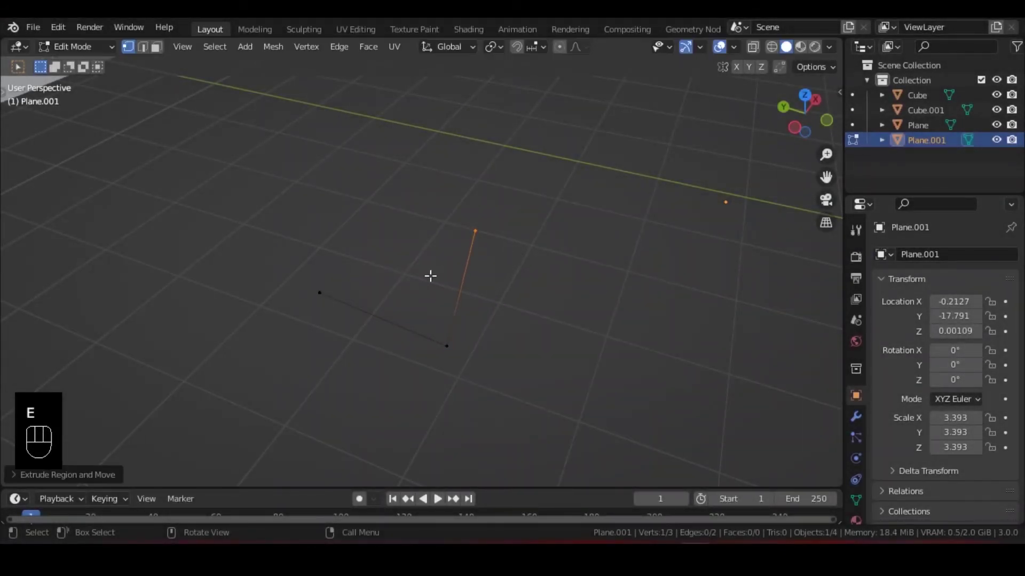
# - Fill a triangular face between all three vertices, and undo the fill
pyautogui.moveTo(545, 177); pyautogui.dragTo(258, 391)
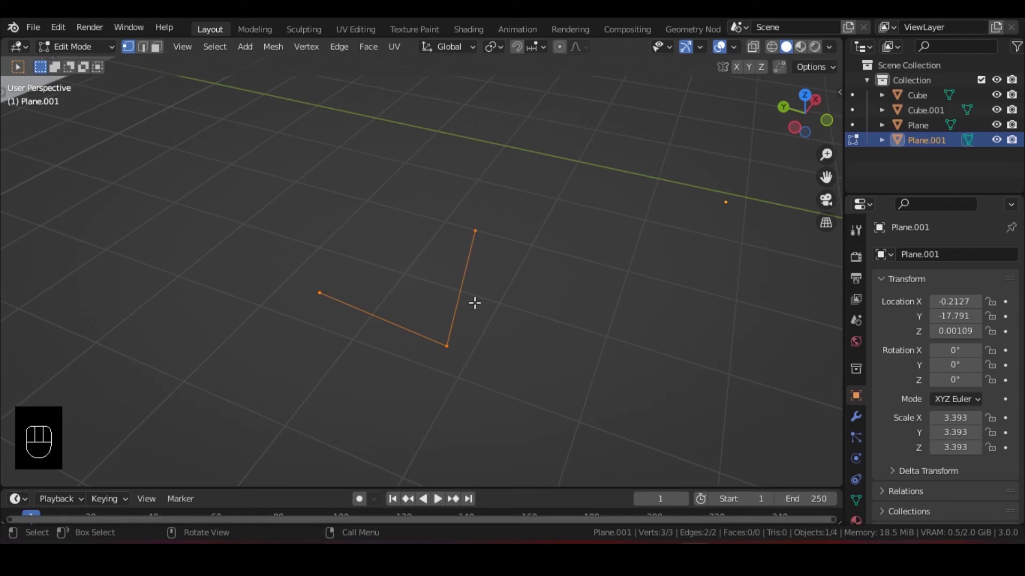
pyautogui.press('f')
pyautogui.moveTo(473, 302); pyautogui.dragTo(470, 266, button='middle')
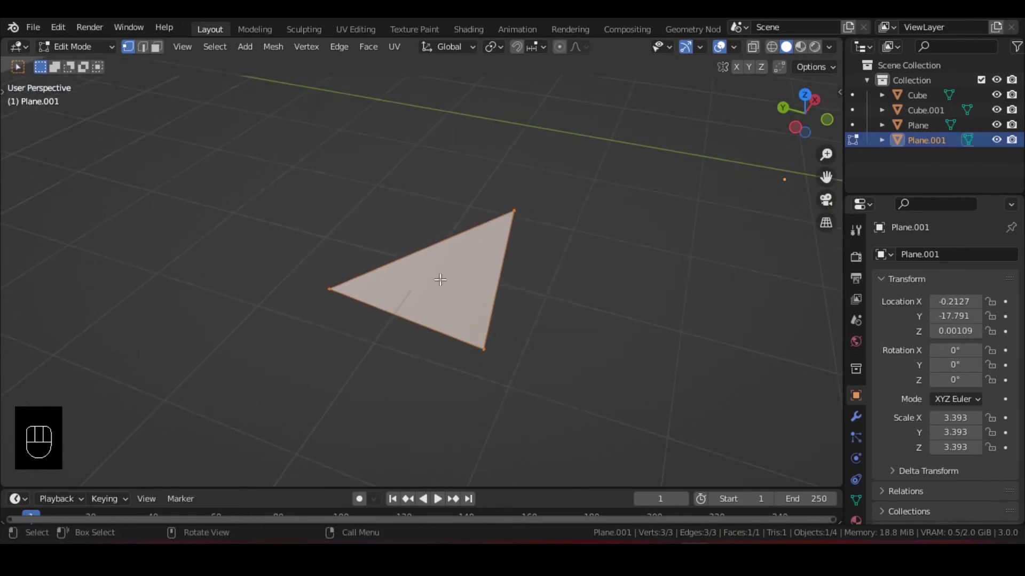
pyautogui.hotkey('ctrl', 'z')
# - Select the two open end vertices and join them with an edge to close the triangle outline
pyautogui.moveTo(477, 153); pyautogui.dragTo(515, 216)
pyautogui.keyDown('shift'); pyautogui.click(330, 288); pyautogui.keyUp('shift')
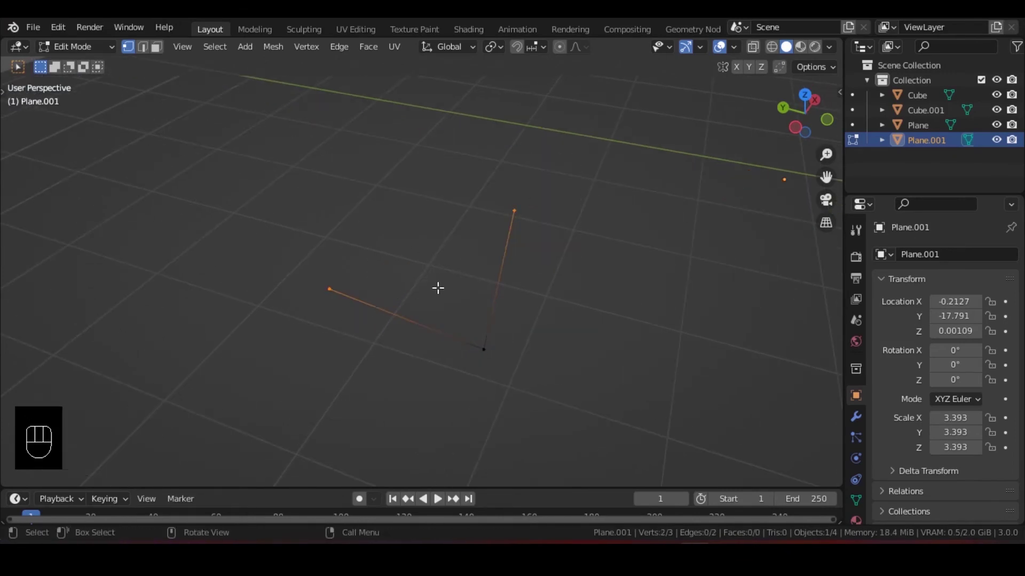
pyautogui.moveTo(437, 286); pyautogui.dragTo(404, 277, button='middle')
pyautogui.press('f')
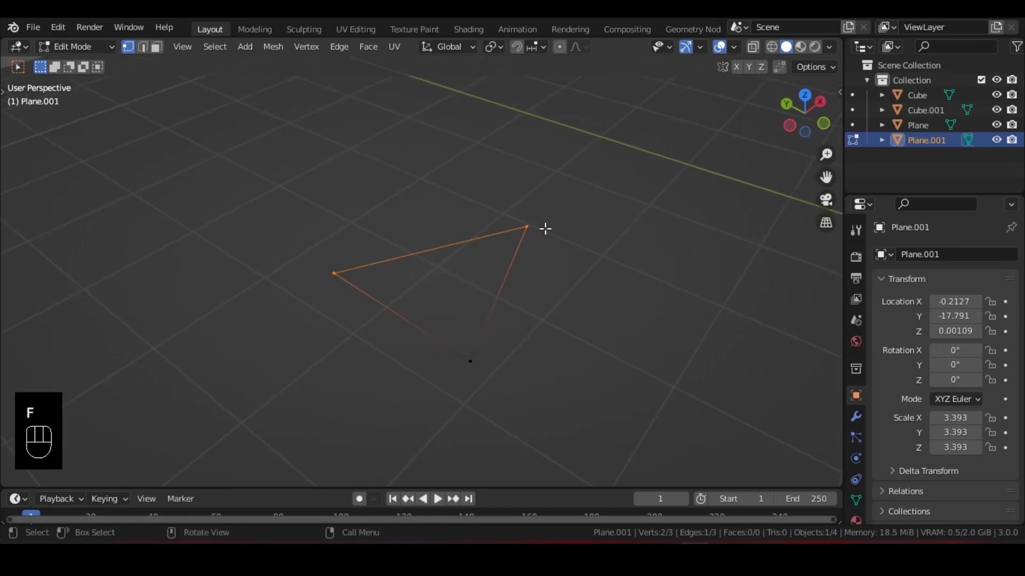
# - Select all three vertices of the closed triangle and fill them with a face
pyautogui.moveTo(596, 170); pyautogui.dragTo(255, 426)
pyautogui.moveTo(549, 298); pyautogui.dragTo(407, 294, button='middle')
pyautogui.press('f')
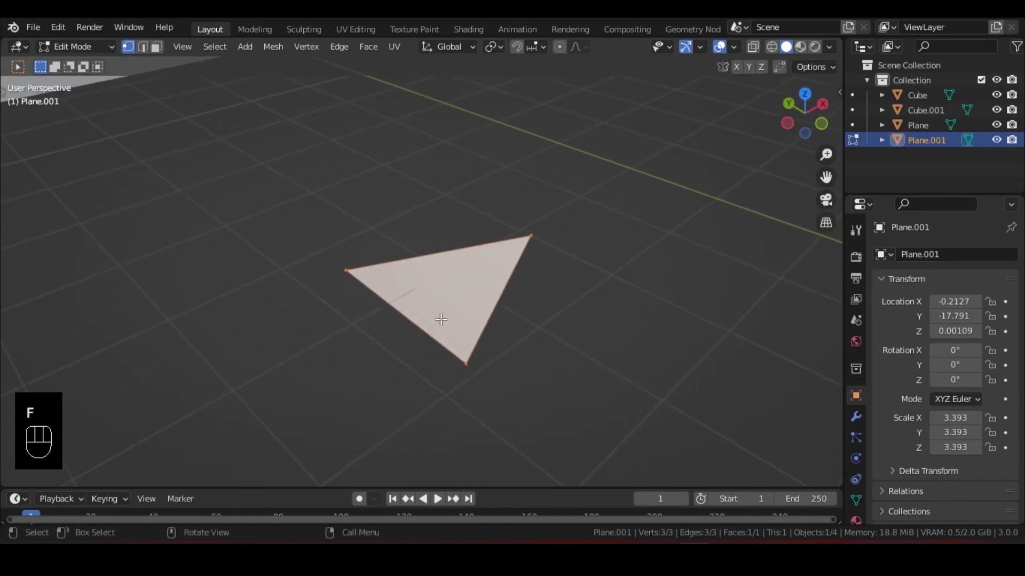
# - Scale the filled triangle up uniformly
pyautogui.scroll(2, 442, 321)
pyautogui.press('s')
pyautogui.click(489, 320)
pyautogui.moveTo(489, 320); pyautogui.dragTo(467, 279, button='middle')
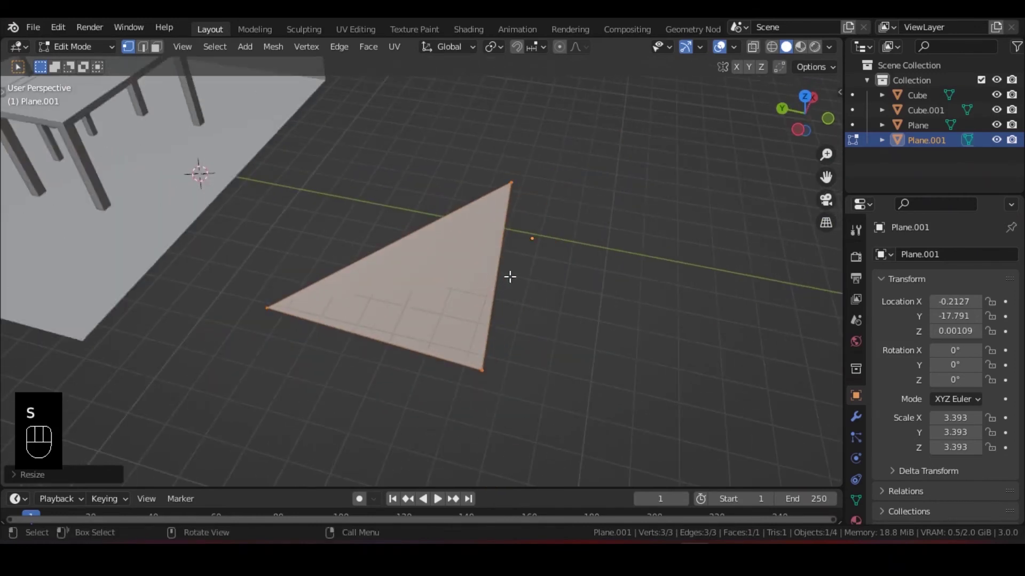
# - In edge select mode, select the triangle's edge facing away from the room and extrude it outward into a quad face
pyautogui.moveTo(569, 137); pyautogui.dragTo(461, 206)
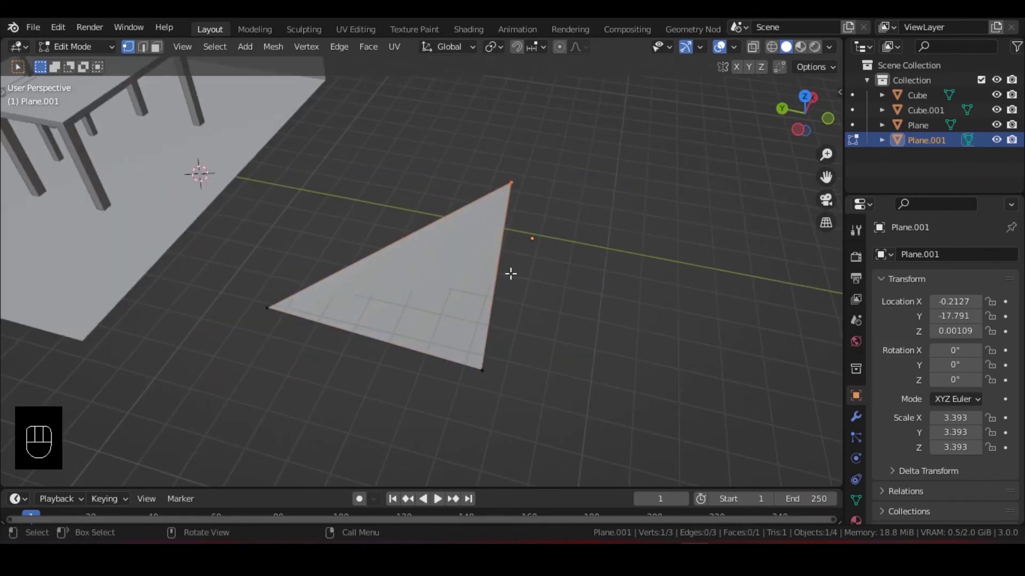
pyautogui.click(142, 47)
pyautogui.keyDown('shift'); pyautogui.moveTo(505, 246); pyautogui.dragTo(465, 236, button='middle'); pyautogui.keyUp('shift')
pyautogui.click(463, 238)
pyautogui.keyDown('shift'); pyautogui.moveTo(513, 275); pyautogui.dragTo(364, 317, button='middle'); pyautogui.keyUp('shift')
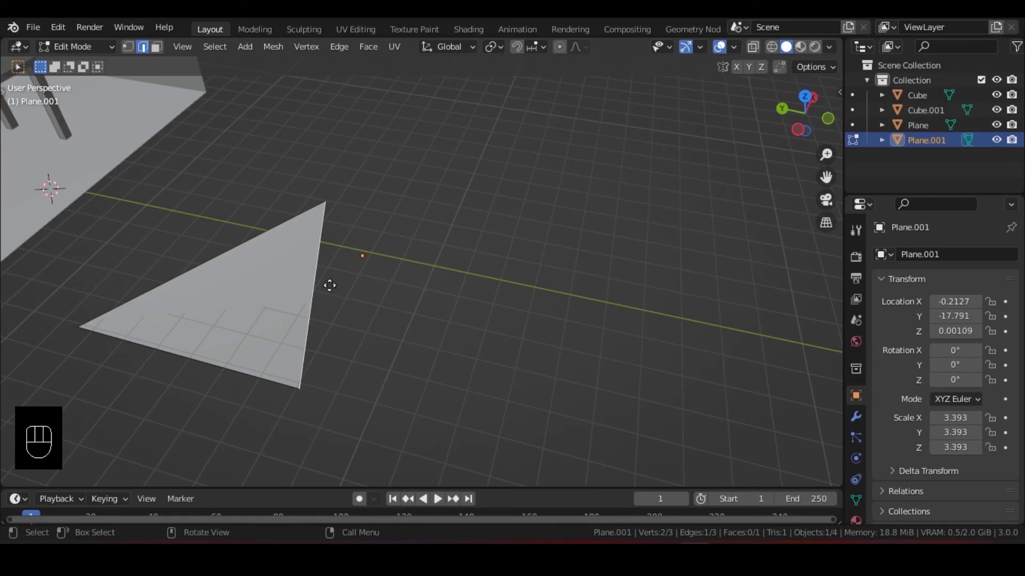
pyautogui.press('e')
pyautogui.click(580, 300)
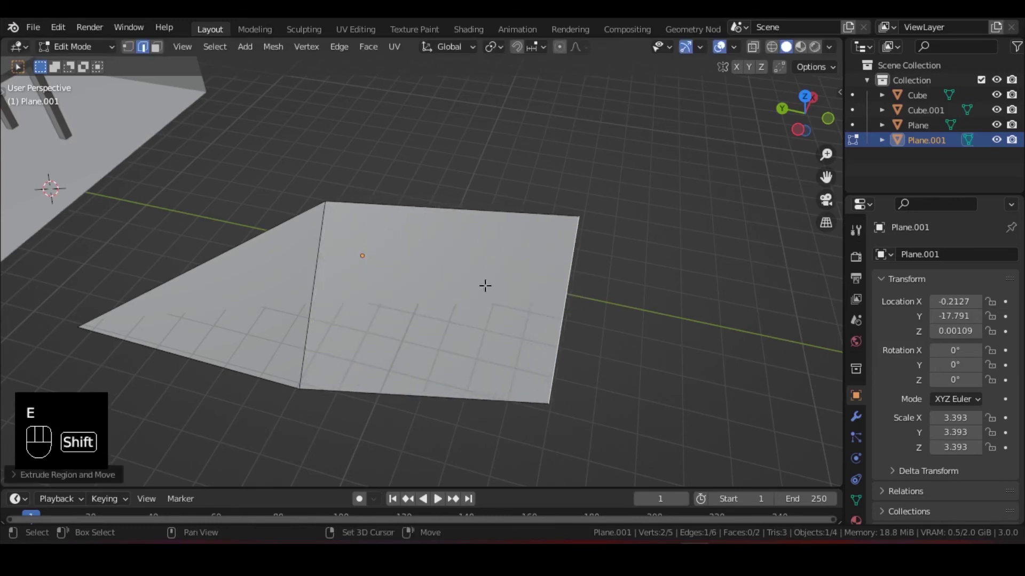
# - Extrude the new outer edge upward to add a second quad face
pyautogui.keyDown('shift'); pyautogui.scroll(3, 475, 285); pyautogui.keyUp('shift')
pyautogui.press('e')
pyautogui.click(438, 192)
pyautogui.moveTo(438, 192); pyautogui.dragTo(300, 170, button='middle')
# - In face select mode, select the quad adjoining the triangle and extrude it into a solid block
pyautogui.click(156, 47)
pyautogui.moveTo(342, 240); pyautogui.dragTo(459, 263, button='middle')
pyautogui.click(426, 312)
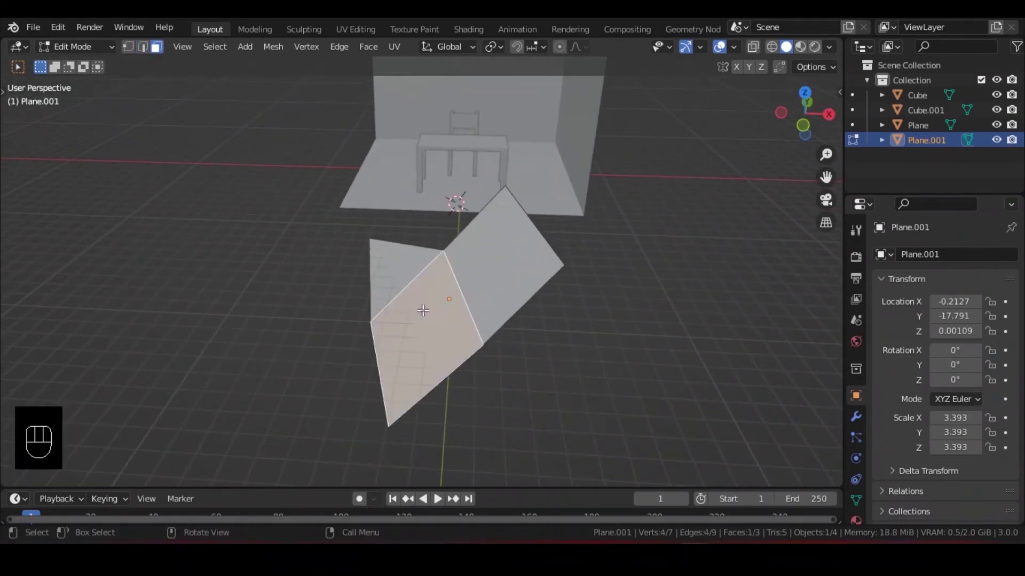
pyautogui.moveTo(426, 313); pyautogui.dragTo(530, 348, button='middle')
pyautogui.moveTo(456, 324); pyautogui.dragTo(638, 320, button='middle')
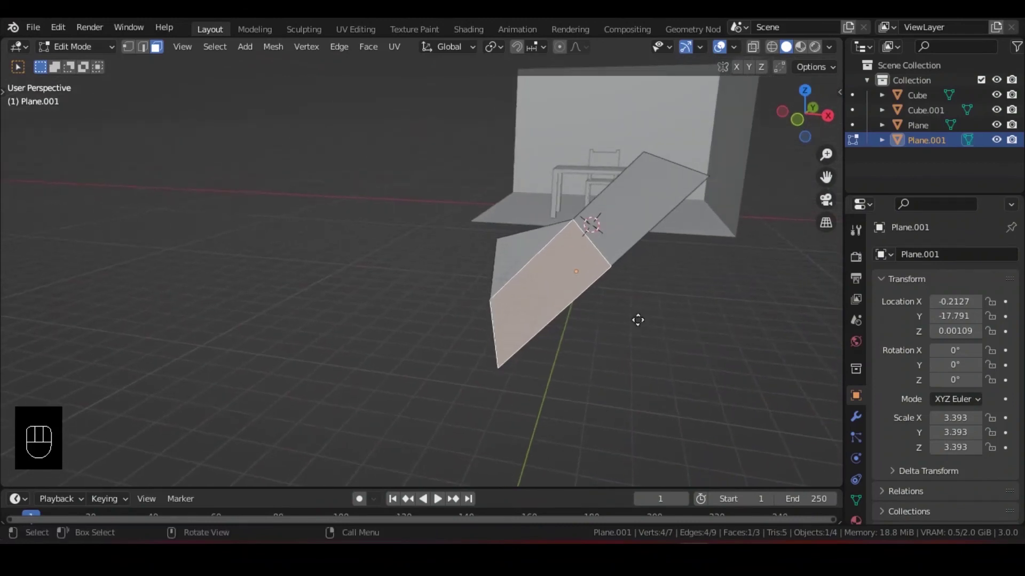
pyautogui.press('e')
pyautogui.click(518, 225)
pyautogui.moveTo(518, 225); pyautogui.dragTo(609, 323, button='middle')
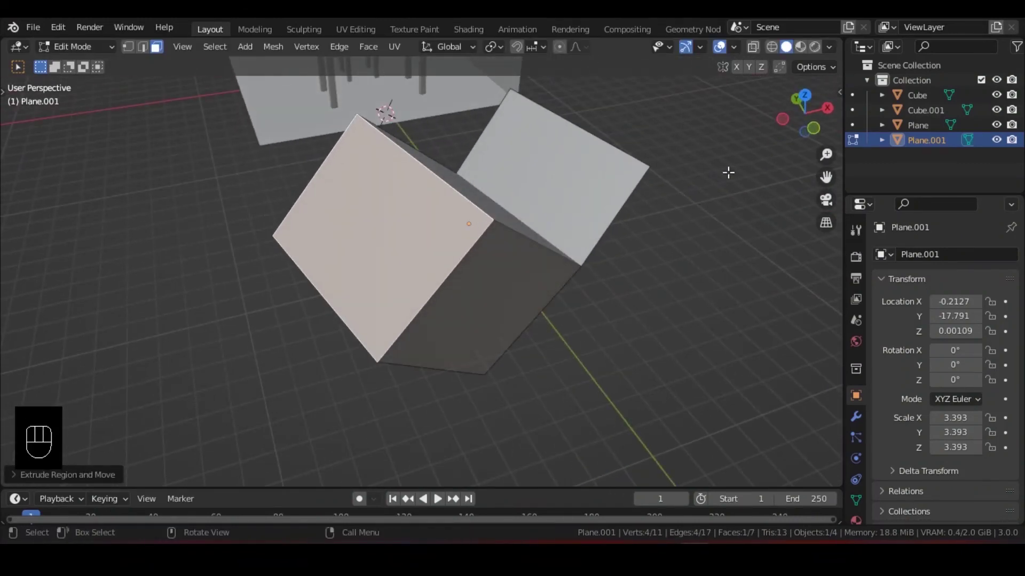
# - Display the scene in wireframe shading and turn off X-ray to examine the block's opaque outlines
pyautogui.click(772, 47)
pyautogui.moveTo(752, 112)
pyautogui.mouseDown(button='middle')
pyautogui.moveTo(663, 221)
pyautogui.moveTo(665, 158)
pyautogui.mouseUp(button='middle')
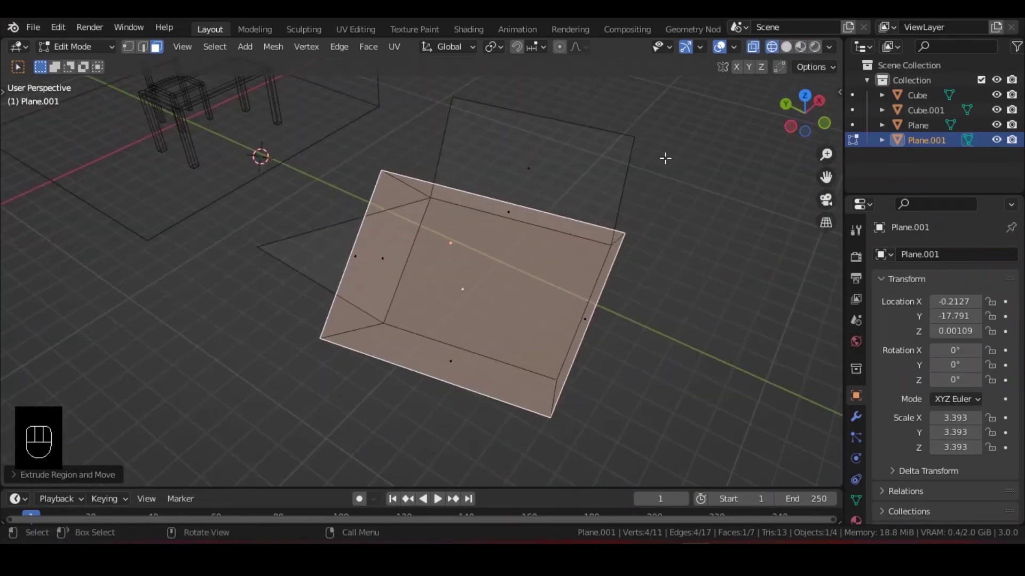
pyautogui.click(754, 47)
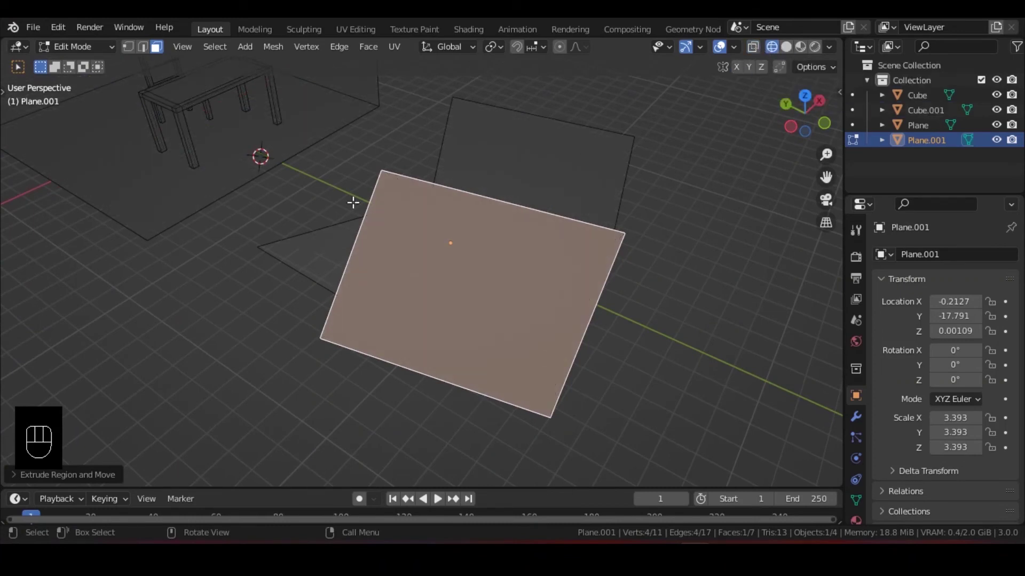
pyautogui.moveTo(354, 203)
pyautogui.mouseDown(button='middle')
pyautogui.moveTo(364, 187)
pyautogui.moveTo(583, 202)
pyautogui.mouseUp(button='middle')
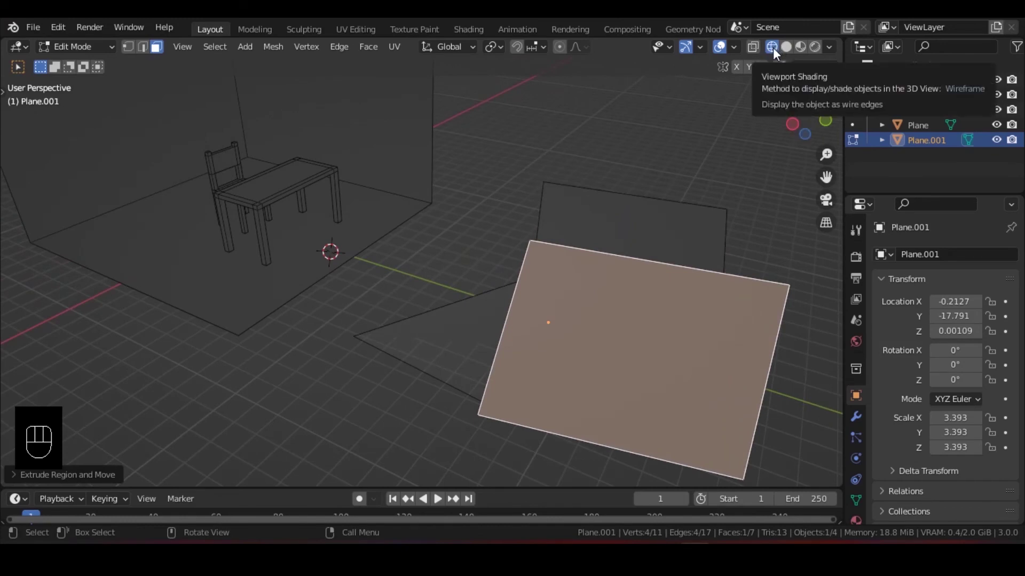
# - Compare the scene in solid, wireframe, material preview and rendered shading, and return to solid shading
pyautogui.click(786, 47)
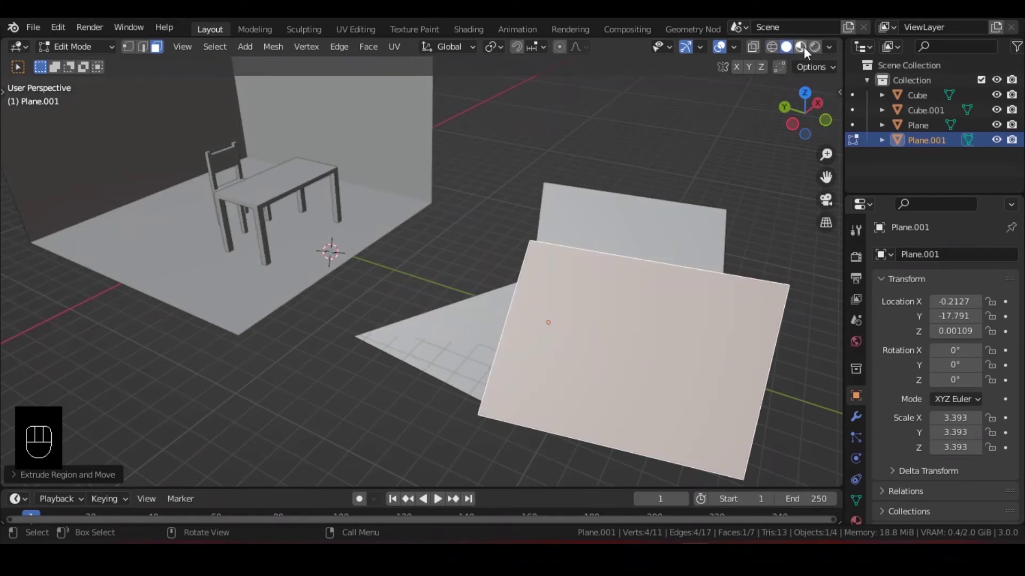
pyautogui.click(772, 47)
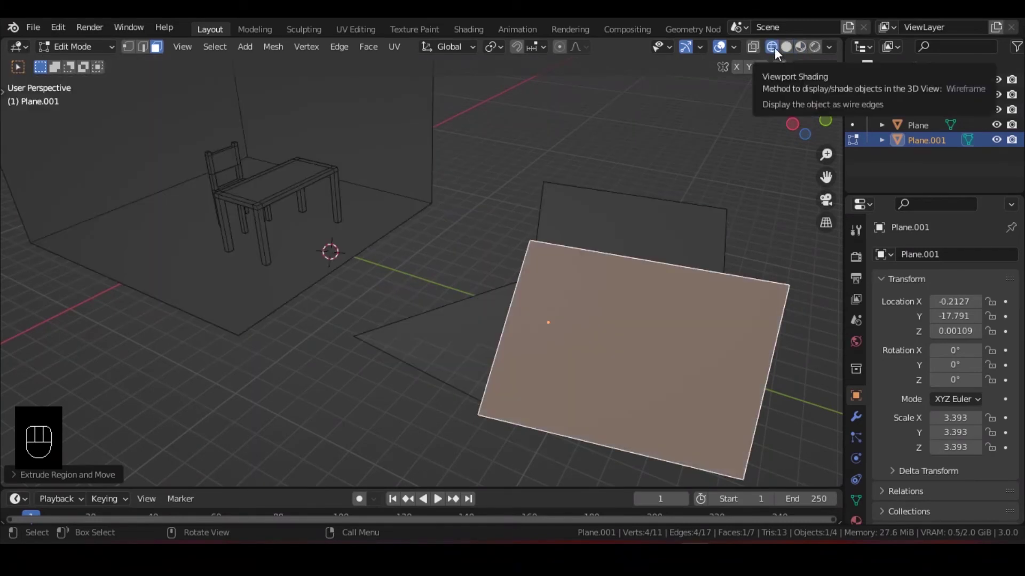
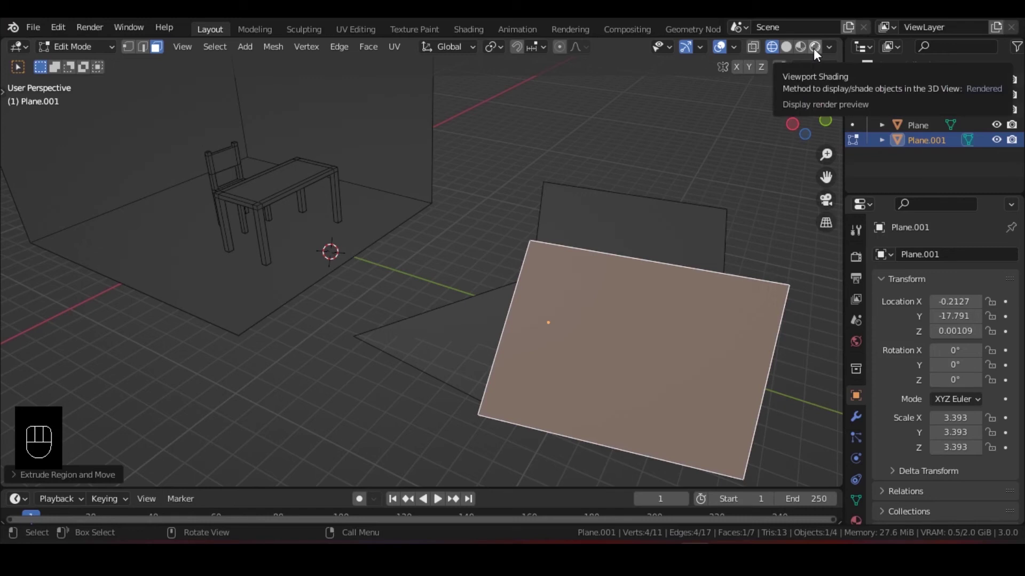
pyautogui.click(786, 47)
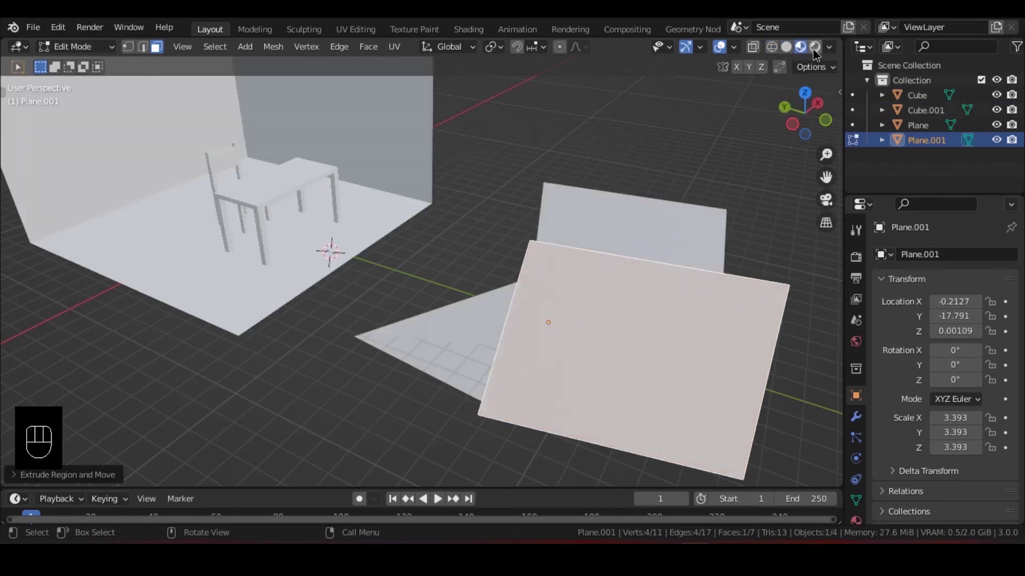
pyautogui.click(813, 47)
pyautogui.click(787, 48)
pyautogui.scroll(-3, 311, 203)
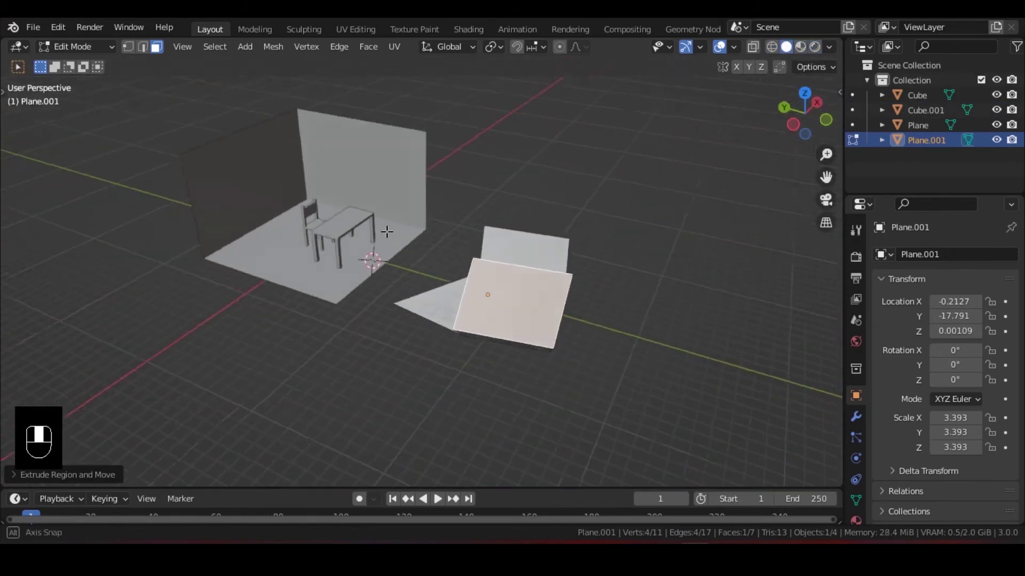
pyautogui.moveTo(382, 229); pyautogui.dragTo(527, 237, button='middle')
pyautogui.scroll(3, 632, 170)
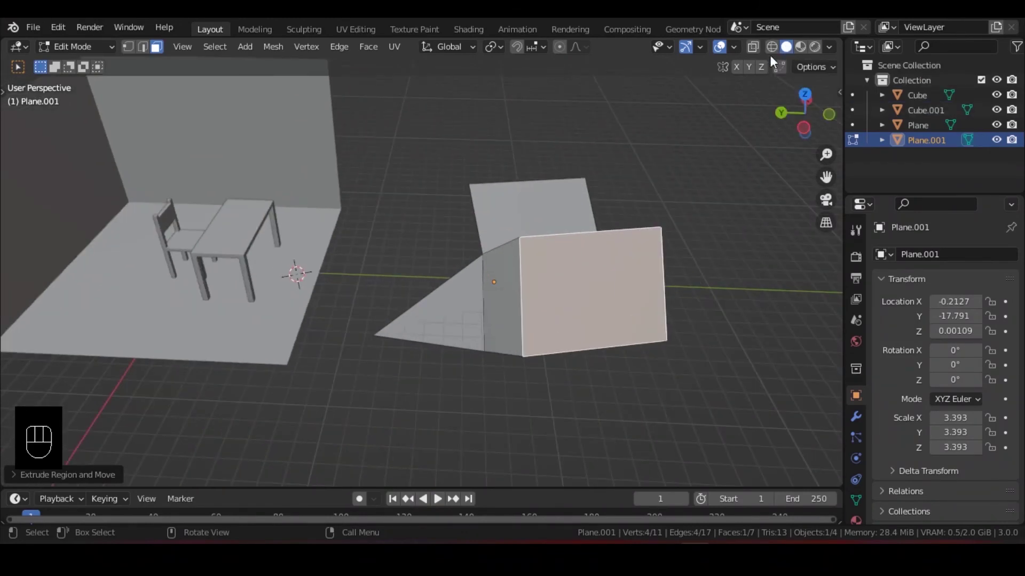
# - Toggle X-ray on and off repeatedly to compare see-through and opaque display of the block, leaving it off
pyautogui.click(754, 47)
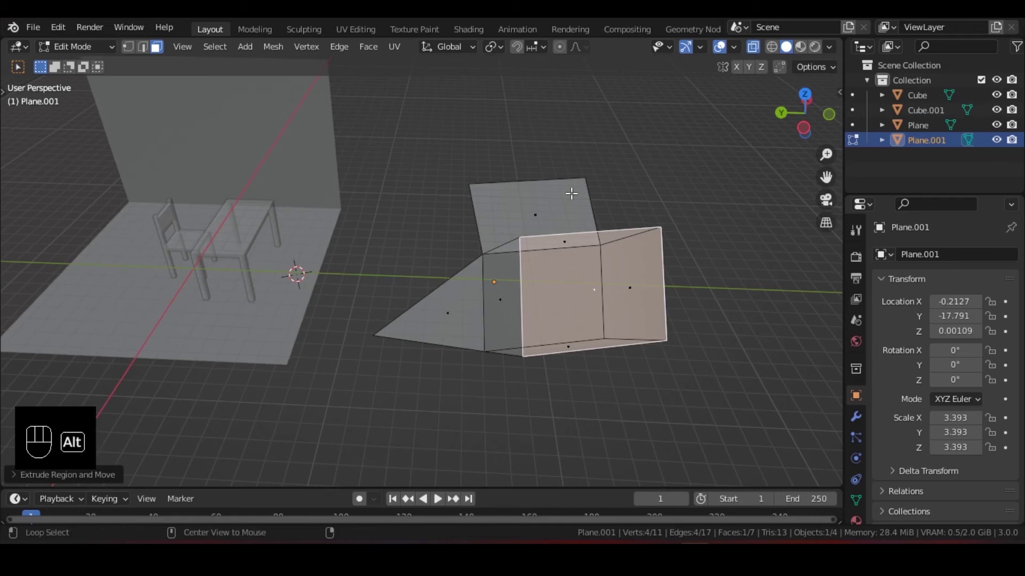
pyautogui.hotkey('alt', 'z')
pyautogui.hotkey('alt', 'z')
pyautogui.hotkey('alt', 'z')
pyautogui.hotkey('alt', 'z')
pyautogui.hotkey('alt', 'z')
pyautogui.hotkey('alt', 'z')
pyautogui.hotkey('alt', 'z')
pyautogui.hotkey('alt', 'z')
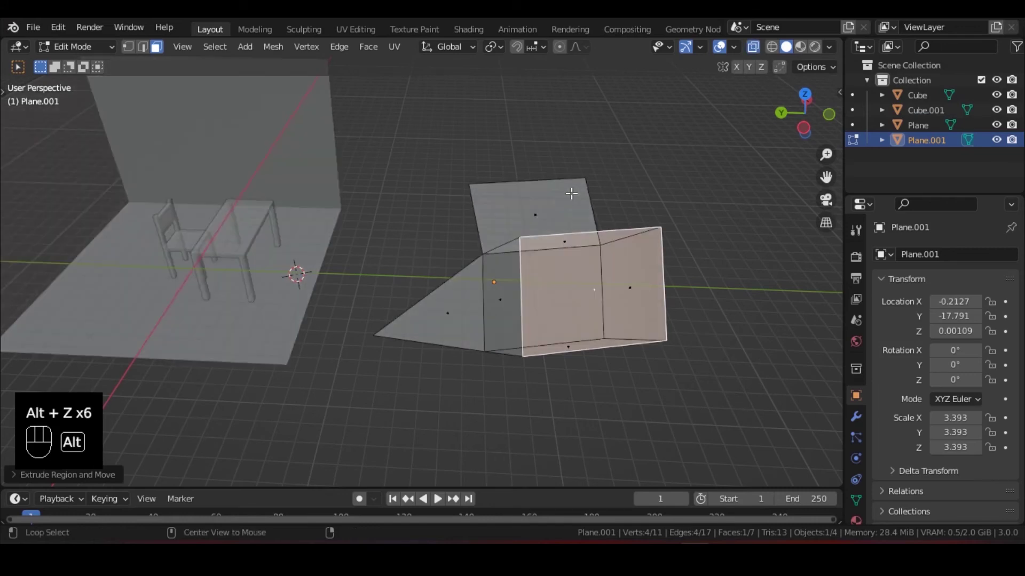
pyautogui.hotkey('alt', 'z')
pyautogui.hotkey('alt', 'z')
pyautogui.hotkey('alt', 'z')
pyautogui.moveTo(382, 188); pyautogui.dragTo(495, 251, button='middle')
# - Return to Object Mode and delete the demonstration object beside the room
pyautogui.click(74, 50)
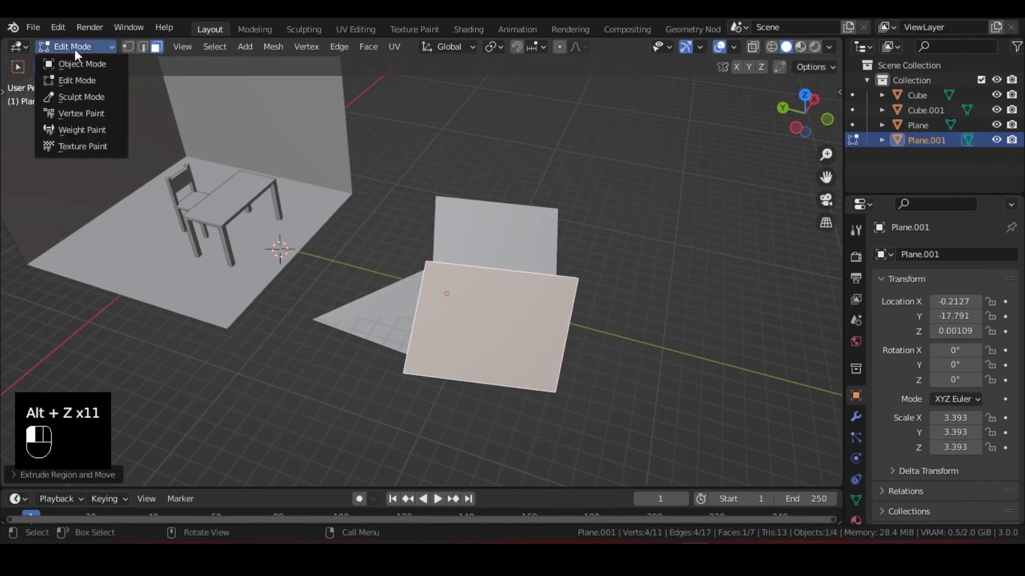
pyautogui.click(76, 64)
pyautogui.press('x')
pyautogui.click(433, 269)
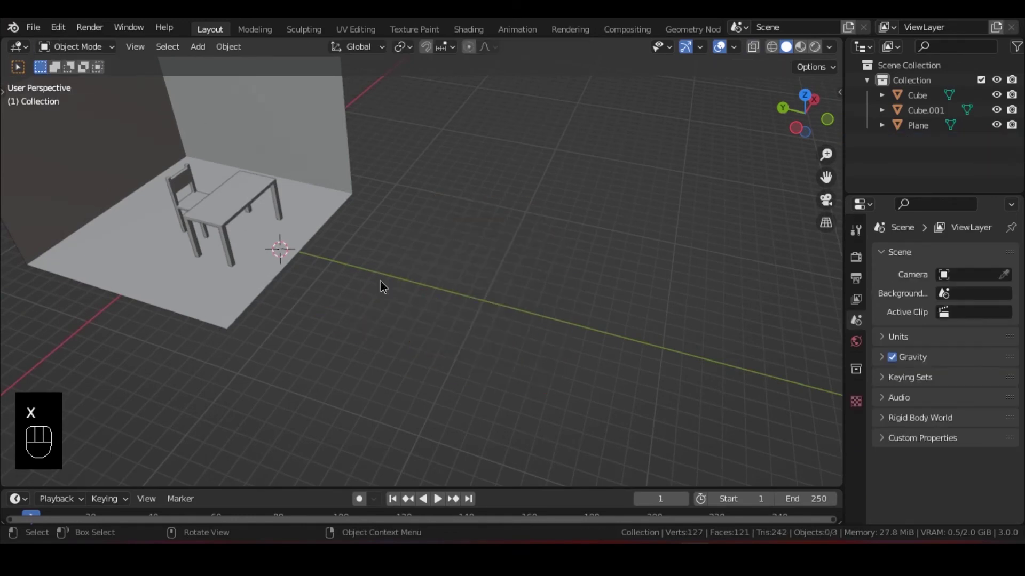
pyautogui.moveTo(380, 281); pyautogui.dragTo(566, 342, button='middle')
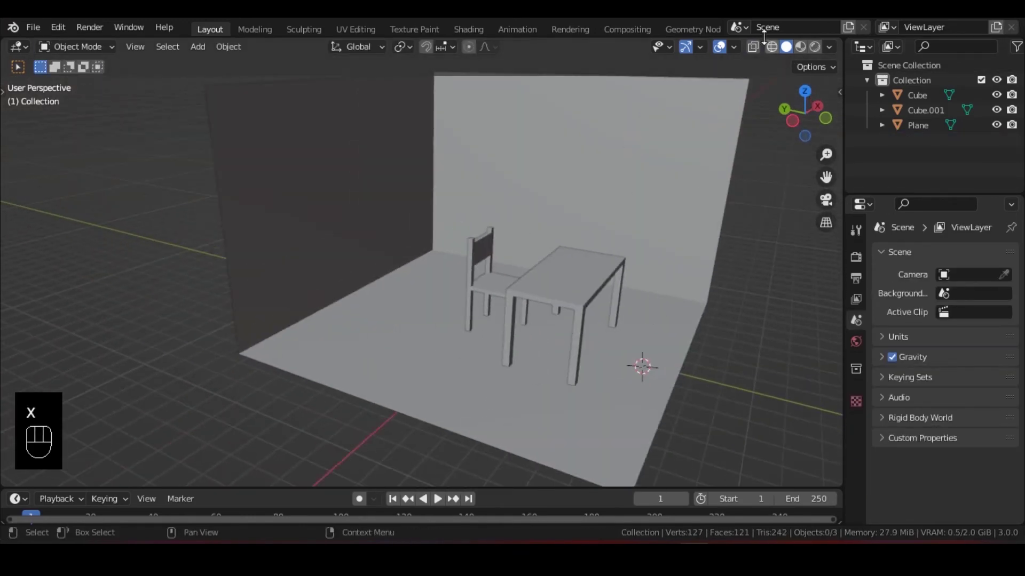
# - Examine the chair, table and room in wireframe shading and in solid shading from several angles
pyautogui.click(772, 47)
pyautogui.moveTo(598, 192)
pyautogui.mouseDown(button='middle')
pyautogui.moveTo(571, 209)
pyautogui.moveTo(525, 194)
pyautogui.moveTo(499, 238)
pyautogui.moveTo(472, 210)
pyautogui.mouseUp(button='middle')
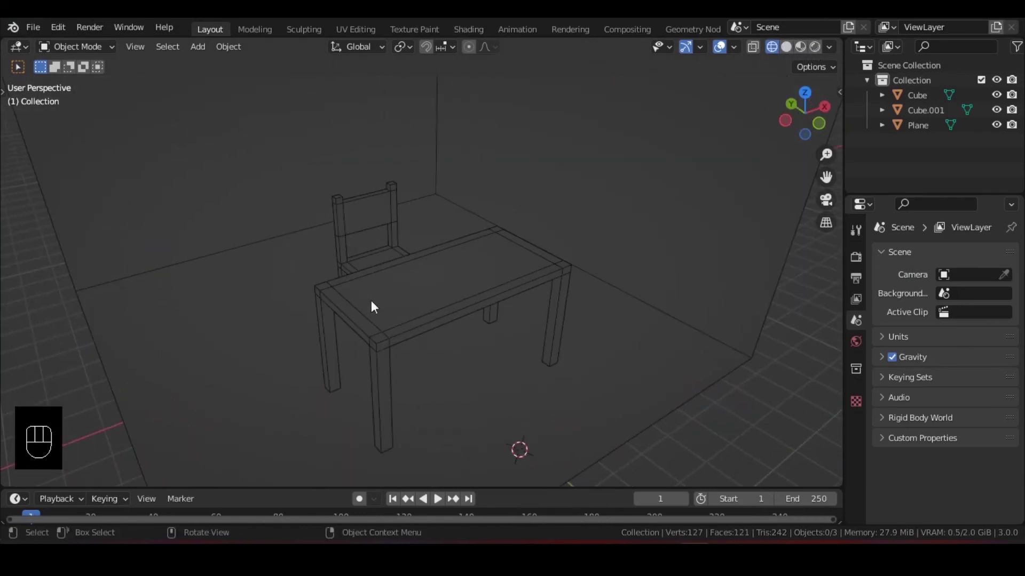
pyautogui.scroll(-3, 440, 213)
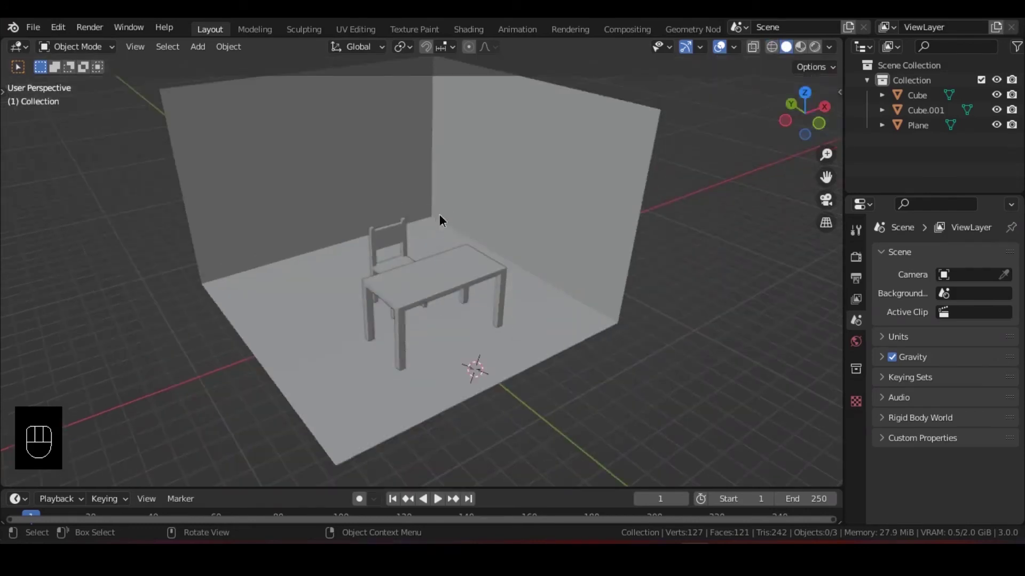
pyautogui.moveTo(439, 213)
pyautogui.mouseDown(button='middle')
pyautogui.moveTo(470, 218)
pyautogui.moveTo(457, 221)
pyautogui.mouseUp(button='middle')
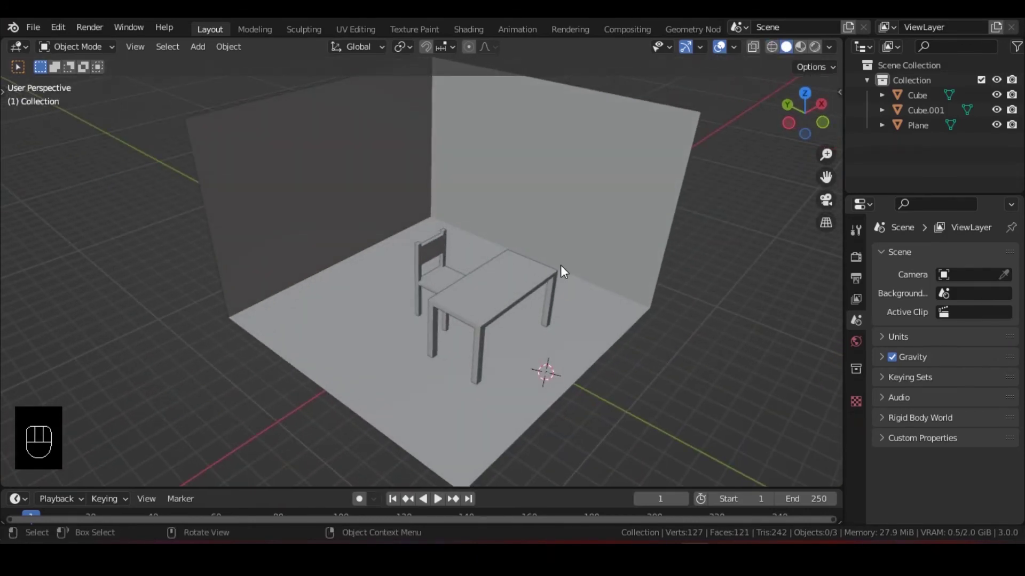
pyautogui.moveTo(561, 264); pyautogui.dragTo(446, 202, button='middle')
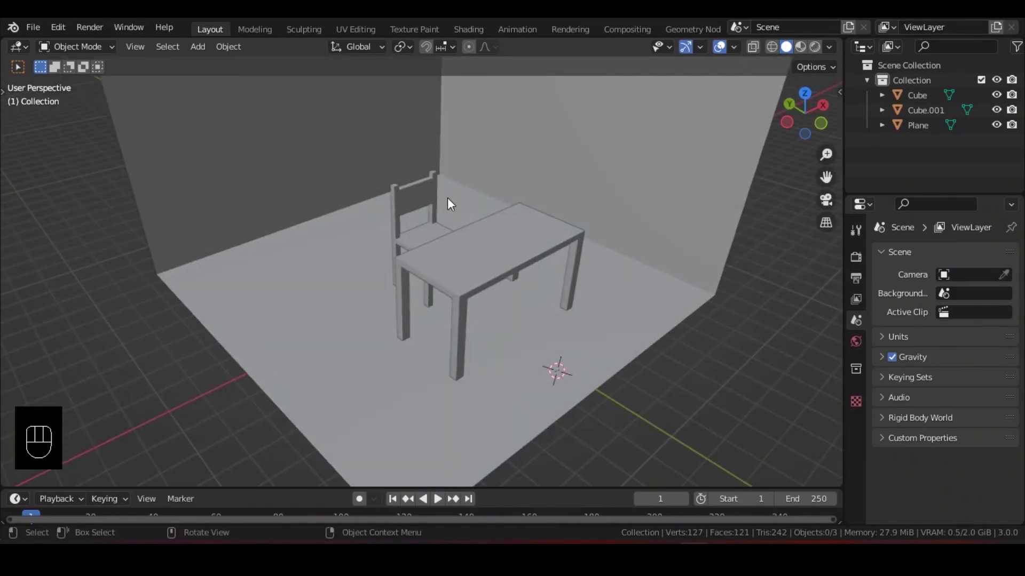
# - Switch the viewport to material preview shading and clear the object selection
pyautogui.click(800, 48)
pyautogui.click(501, 256)
pyautogui.keyDown('shift'); pyautogui.moveTo(517, 268); pyautogui.dragTo(450, 248, button='middle'); pyautogui.keyUp('shift')
pyautogui.click(682, 378)
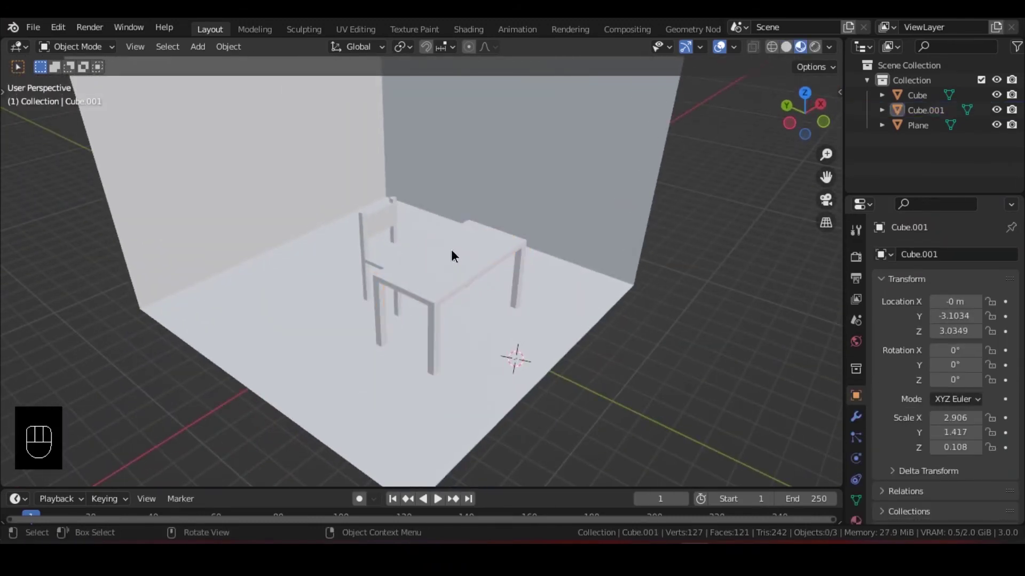
# - Select the table, add a new material to it and name the material kayu
pyautogui.click(451, 256)
pyautogui.scroll(2, 480, 264)
pyautogui.scroll(-2, 854, 469)
pyautogui.click(856, 480)
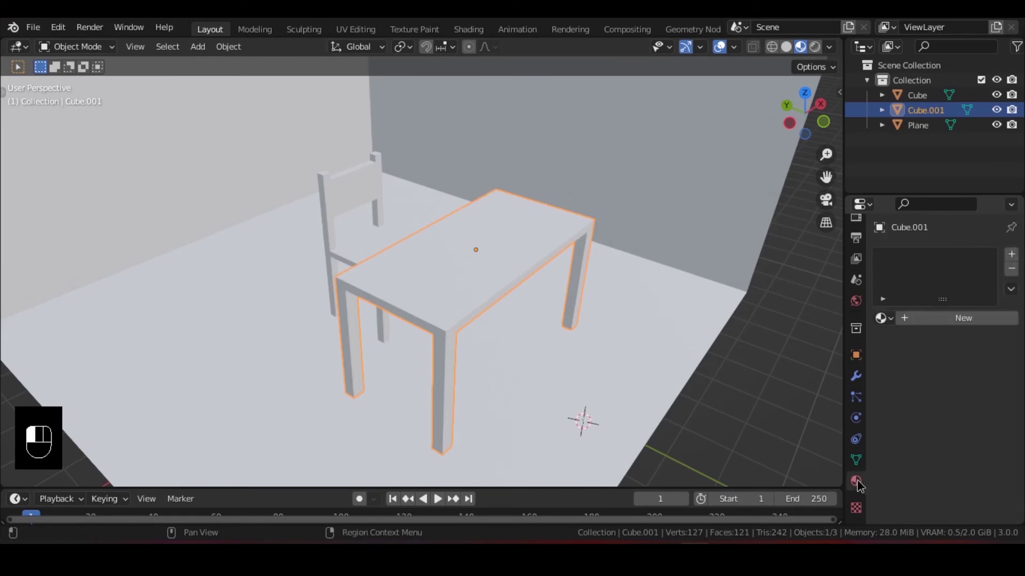
pyautogui.click(917, 319)
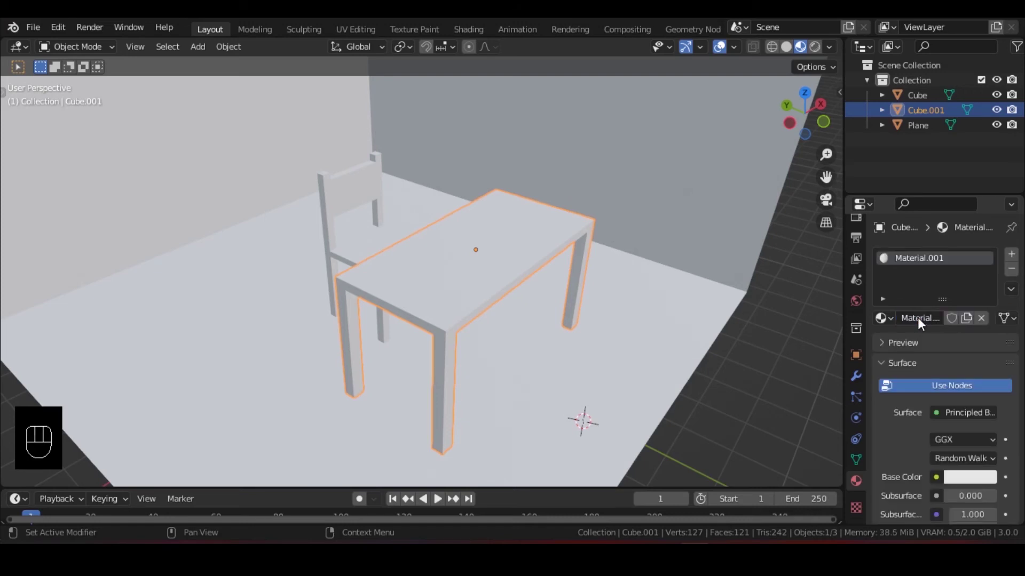
pyautogui.doubleClick(914, 260)
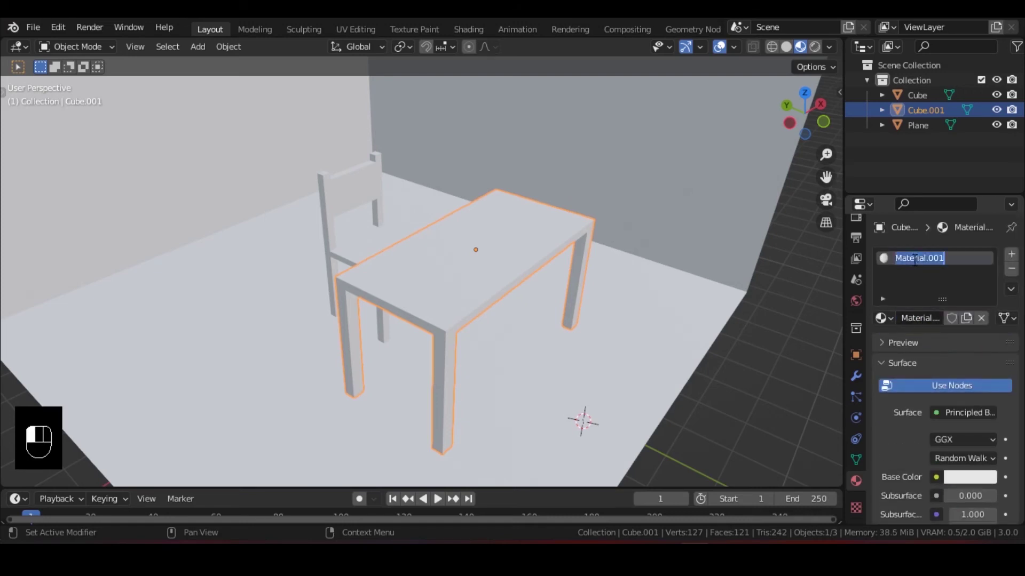
pyautogui.write('kayu')
pyautogui.press('Return')
# - Set the kayu material's base color to orange with hue 0.038, saturation 1.000 and value 0.800
pyautogui.scroll(-3, 914, 261)
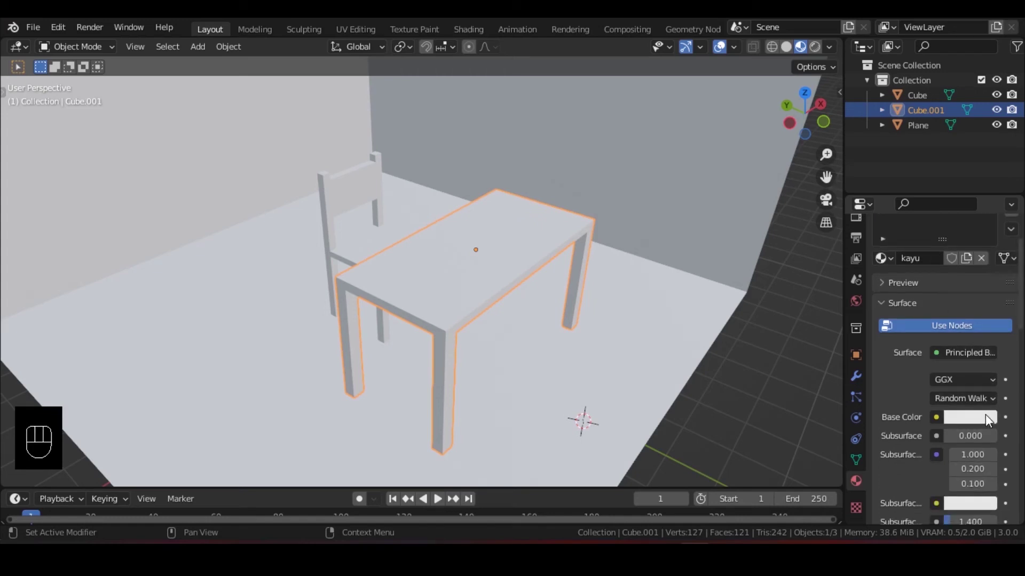
pyautogui.click(936, 417)
pyautogui.click(981, 415)
pyautogui.moveTo(917, 258); pyautogui.dragTo(890, 305)
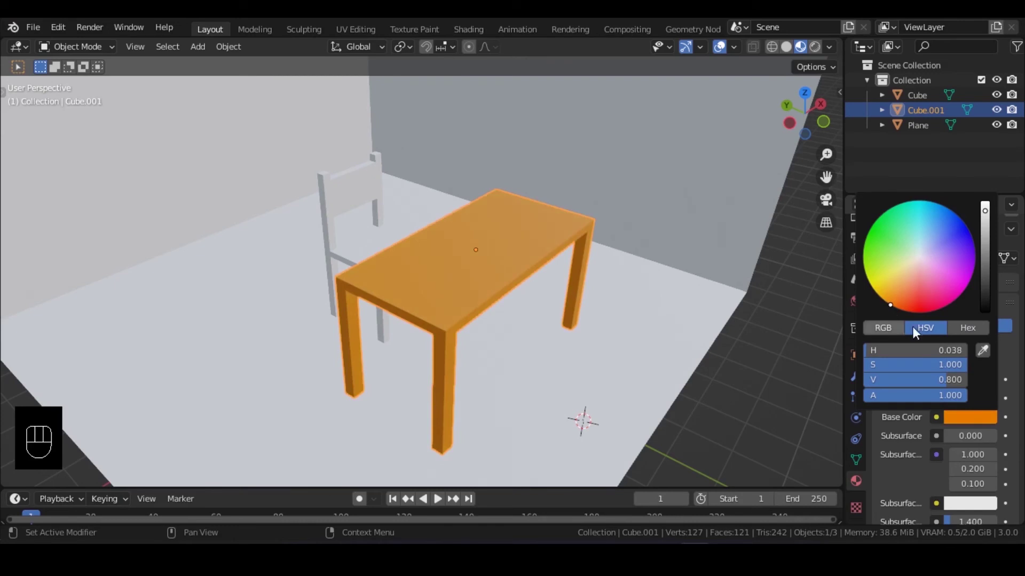
pyautogui.click(377, 243)
pyautogui.click(501, 246)
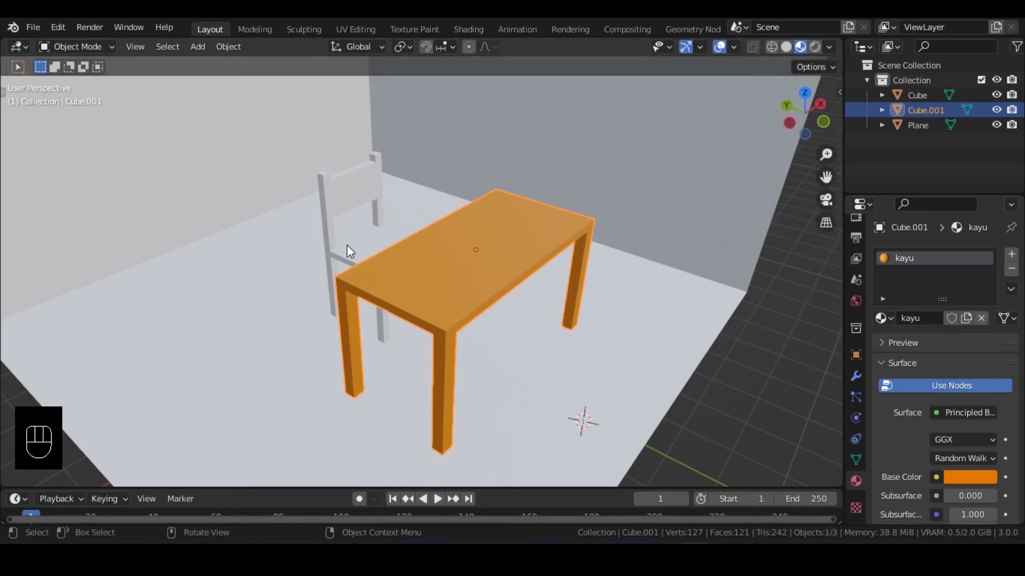
# - Assign the existing kayu material to the chair and select the table again
pyautogui.click(362, 249)
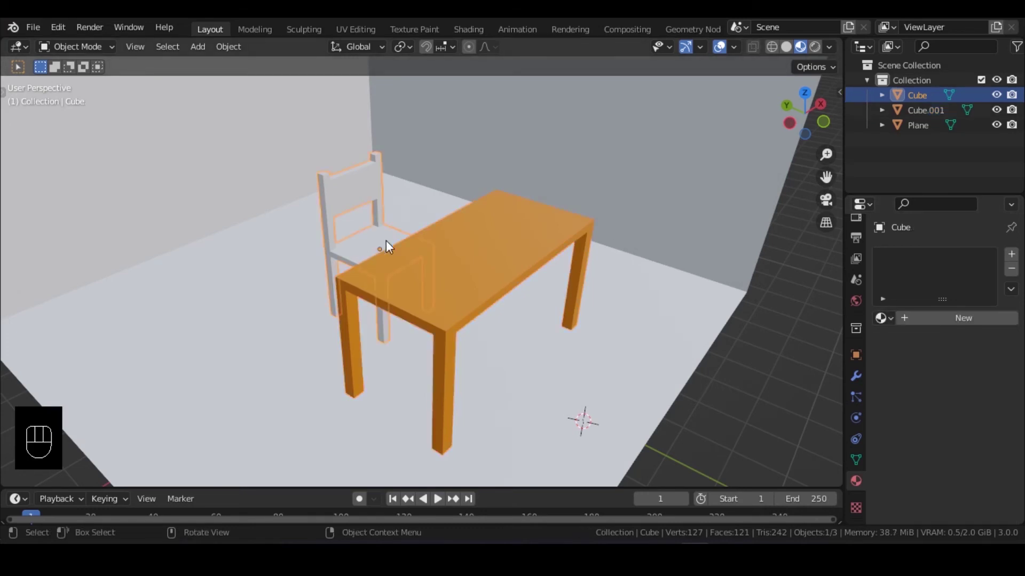
pyautogui.click(882, 318)
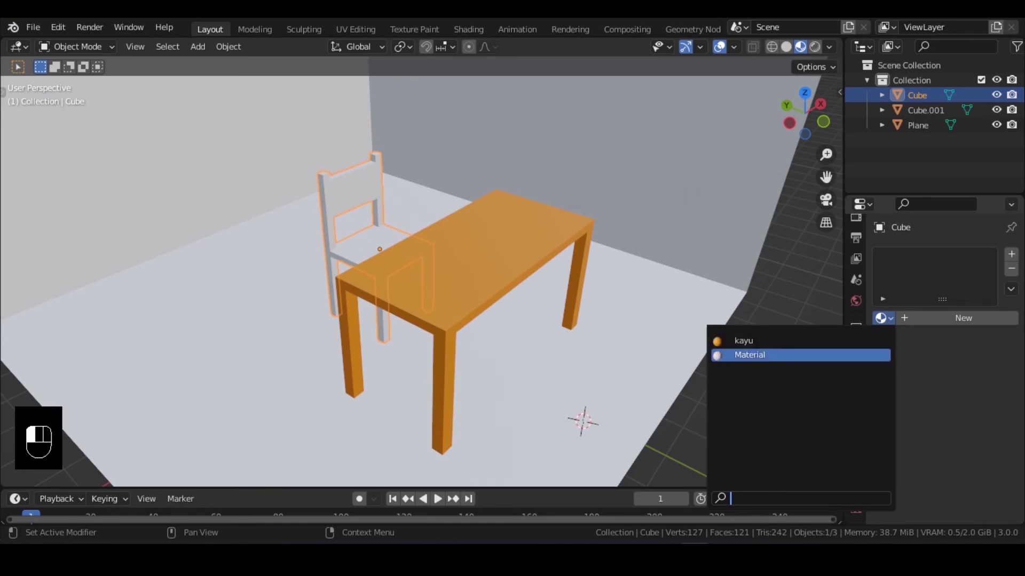
pyautogui.click(743, 341)
pyautogui.moveTo(512, 224); pyautogui.dragTo(475, 280, button='middle')
pyautogui.click(394, 293)
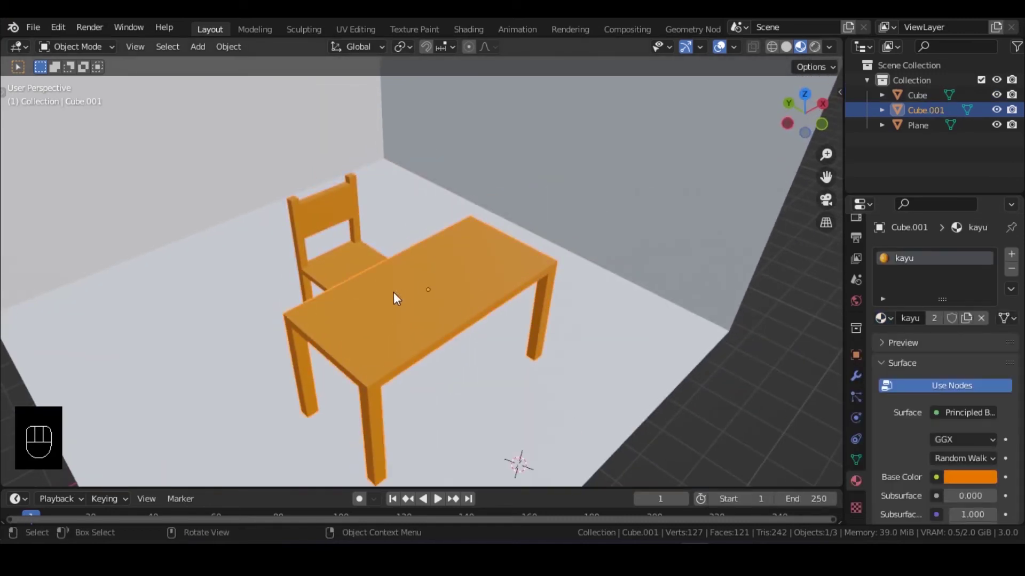
pyautogui.moveTo(409, 261); pyautogui.dragTo(400, 322, button='middle')
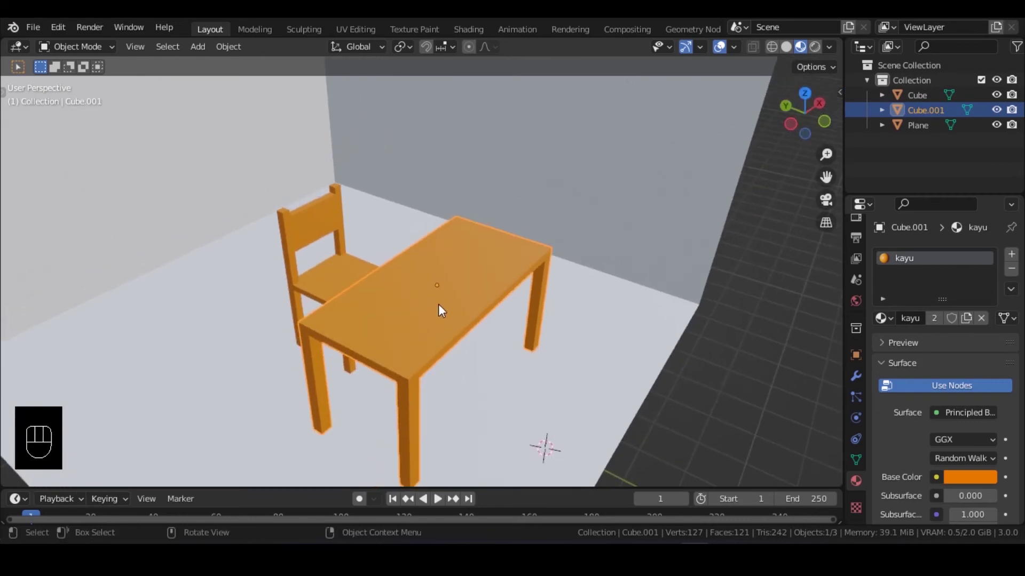
# - Change the kayu material's base color to a deeper, reddish orange
pyautogui.click(986, 478)
pyautogui.moveTo(957, 344)
pyautogui.mouseDown()
pyautogui.moveTo(913, 314)
pyautogui.moveTo(961, 284)
pyautogui.moveTo(945, 318)
pyautogui.moveTo(897, 368)
pyautogui.moveTo(873, 348)
pyautogui.moveTo(895, 367)
pyautogui.mouseUp()
pyautogui.click(973, 477)
# - Remove the kayu material from the chair and give the chair a new material named kayu kursi
pyautogui.click(341, 270)
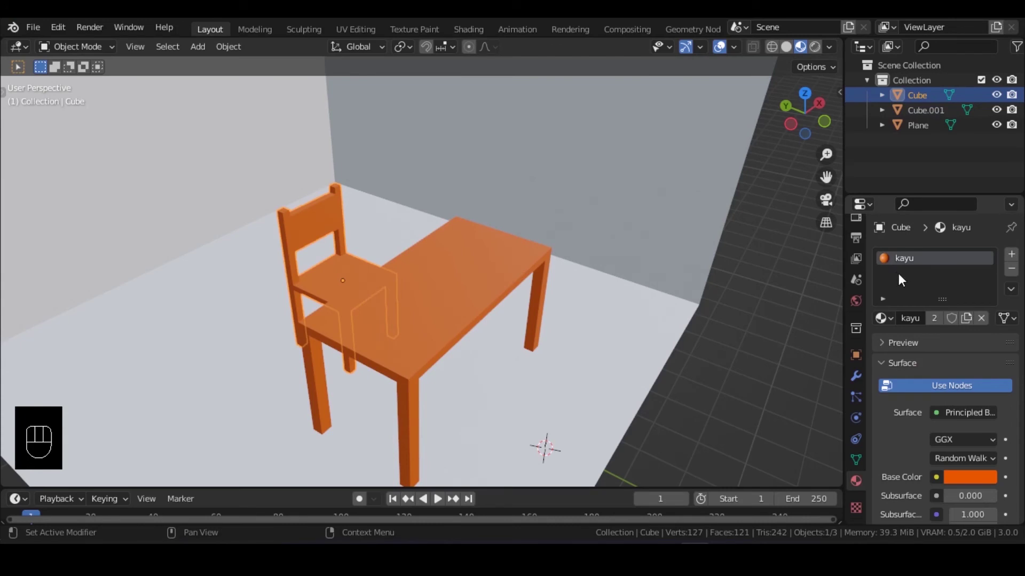
pyautogui.click(1012, 270)
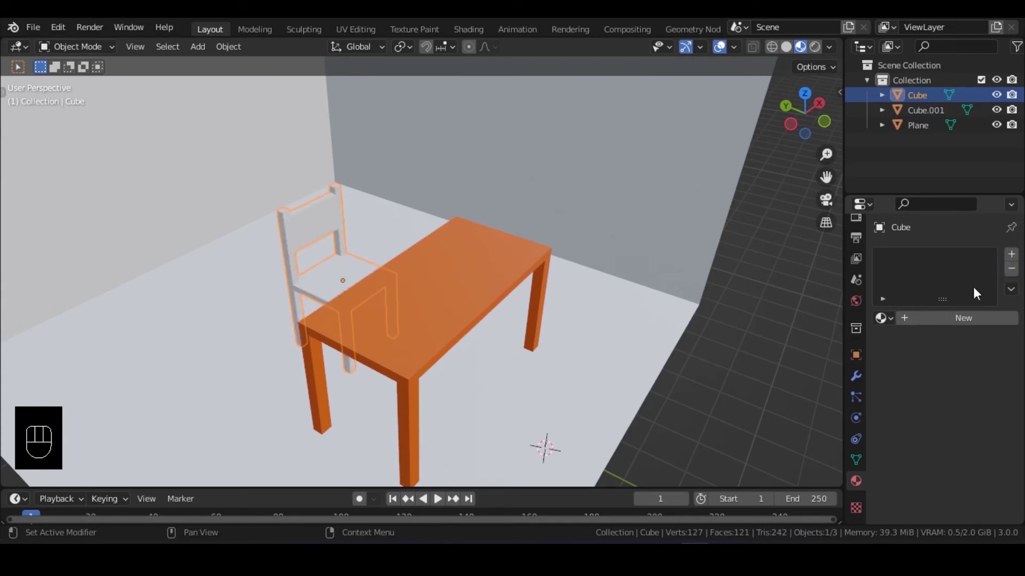
pyautogui.click(956, 319)
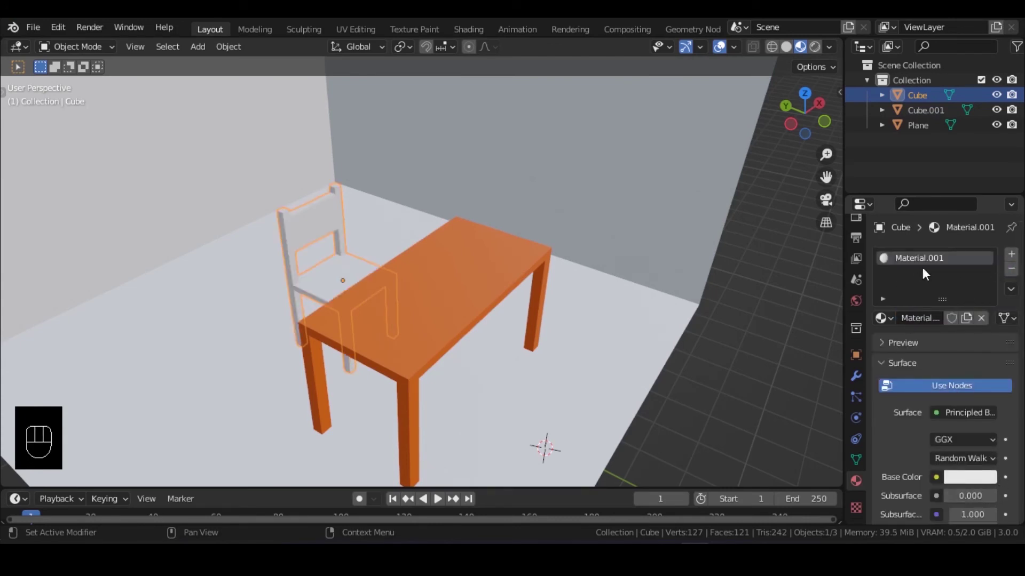
pyautogui.doubleClick(939, 262)
pyautogui.write('kayu kursi')
pyautogui.press('Return')
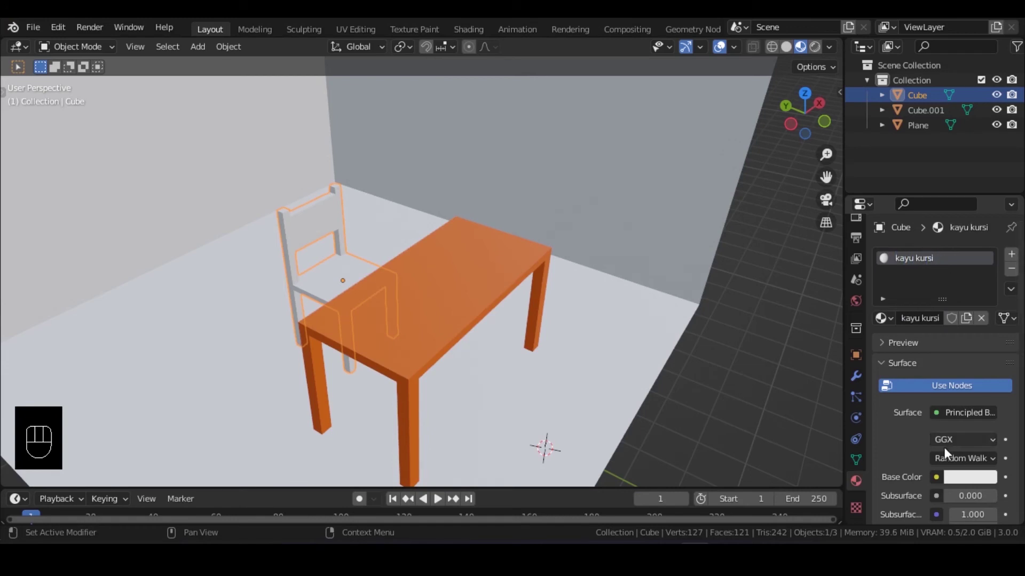
# - Set the kayu kursi material's base color to a yellowish orange and clear the selection
pyautogui.scroll(-2, 955, 448)
pyautogui.click(963, 451)
pyautogui.moveTo(897, 281); pyautogui.dragTo(884, 330)
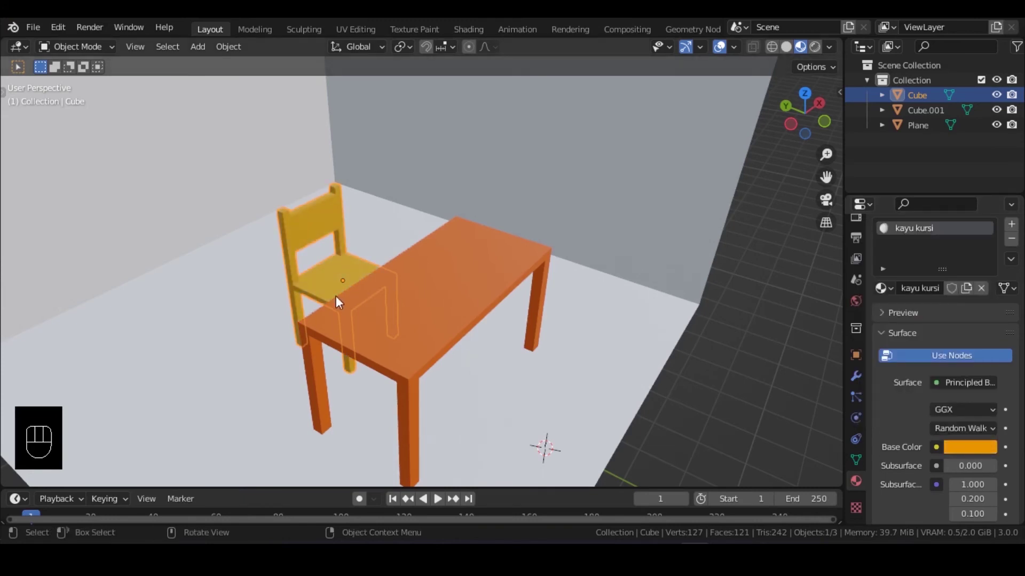
pyautogui.moveTo(335, 296); pyautogui.dragTo(326, 284, button='middle')
pyautogui.moveTo(472, 244); pyautogui.dragTo(508, 322, button='middle')
pyautogui.click(678, 388)
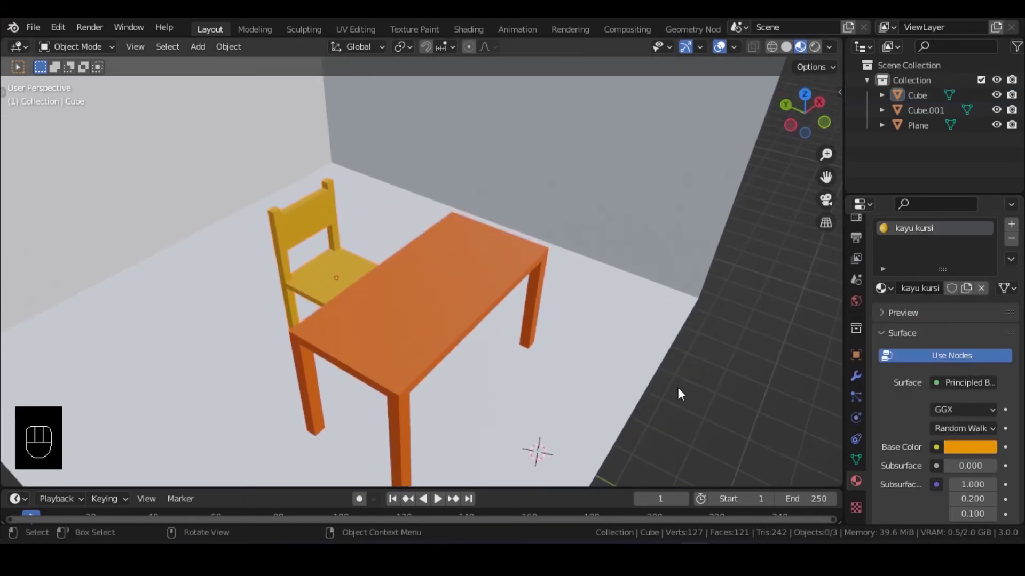
pyautogui.moveTo(678, 388); pyautogui.dragTo(604, 358, button='middle')
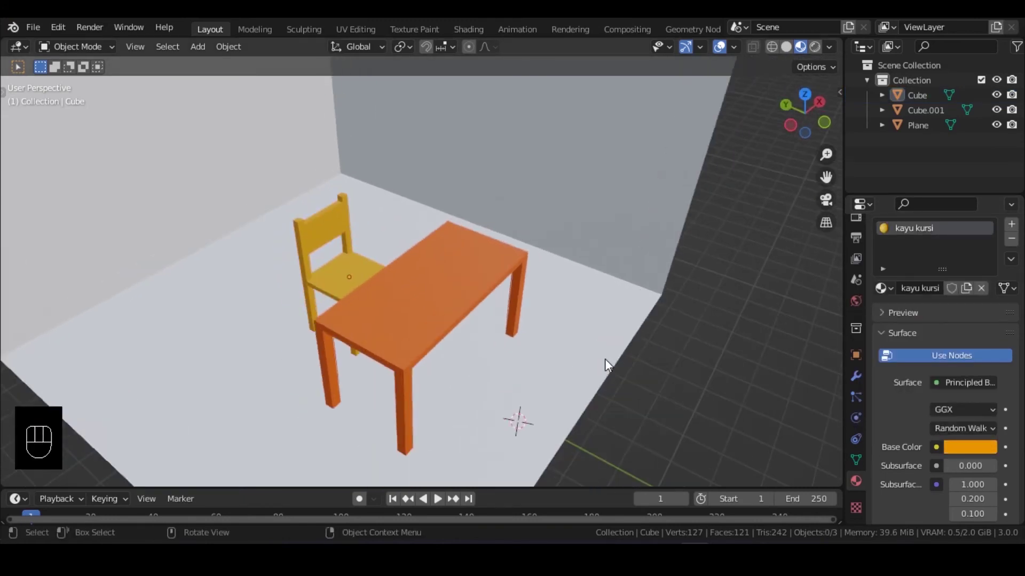
# - Try the kayu kursi and kayu materials on the room, and remove its material slot again
pyautogui.click(579, 204)
pyautogui.moveTo(580, 204); pyautogui.dragTo(584, 231, button='middle')
pyautogui.scroll(-2, 585, 231)
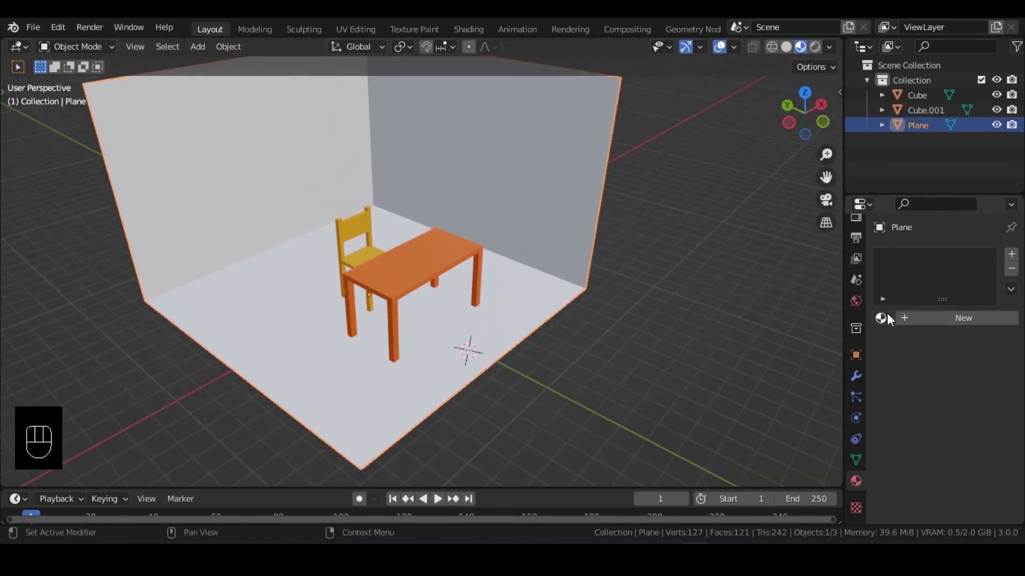
pyautogui.click(886, 317)
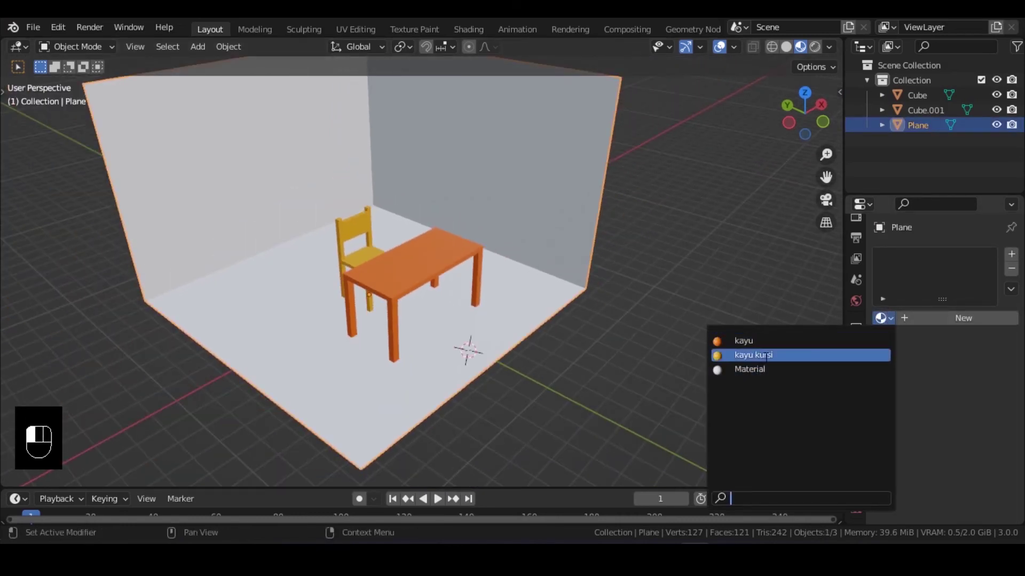
pyautogui.click(766, 357)
pyautogui.moveTo(443, 186); pyautogui.dragTo(405, 167, button='middle')
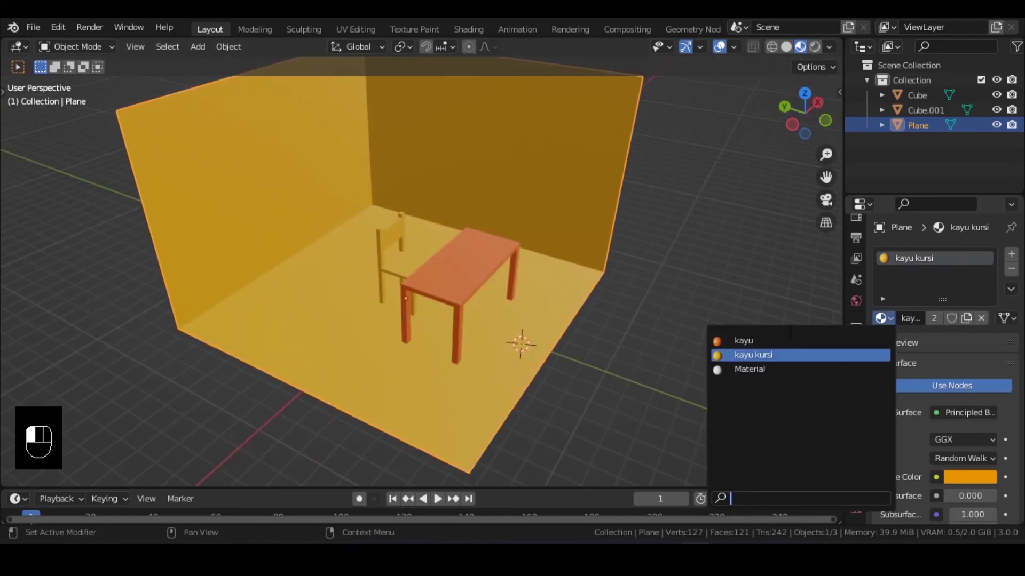
pyautogui.click(876, 341)
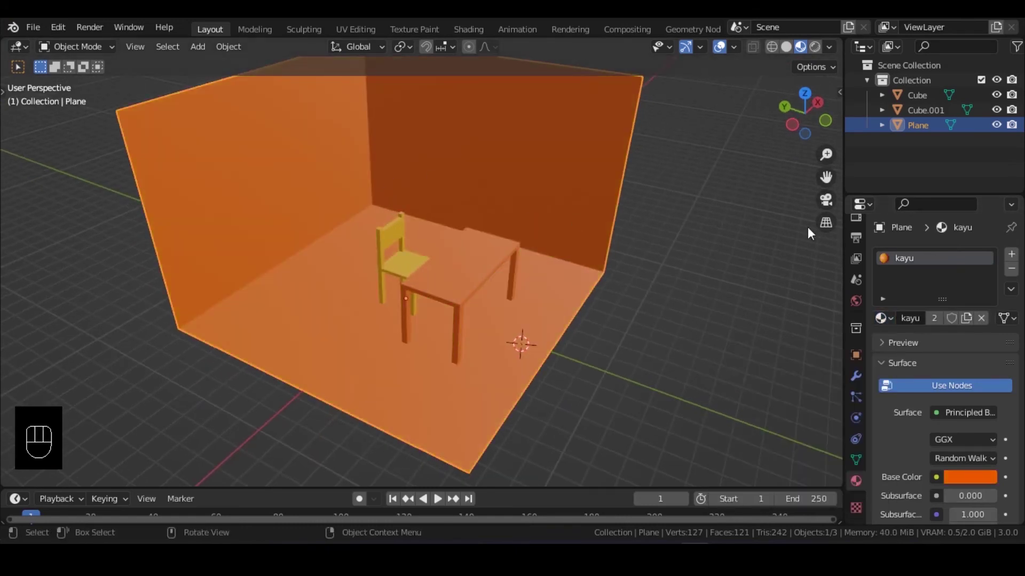
pyautogui.click(886, 319)
pyautogui.click(1011, 268)
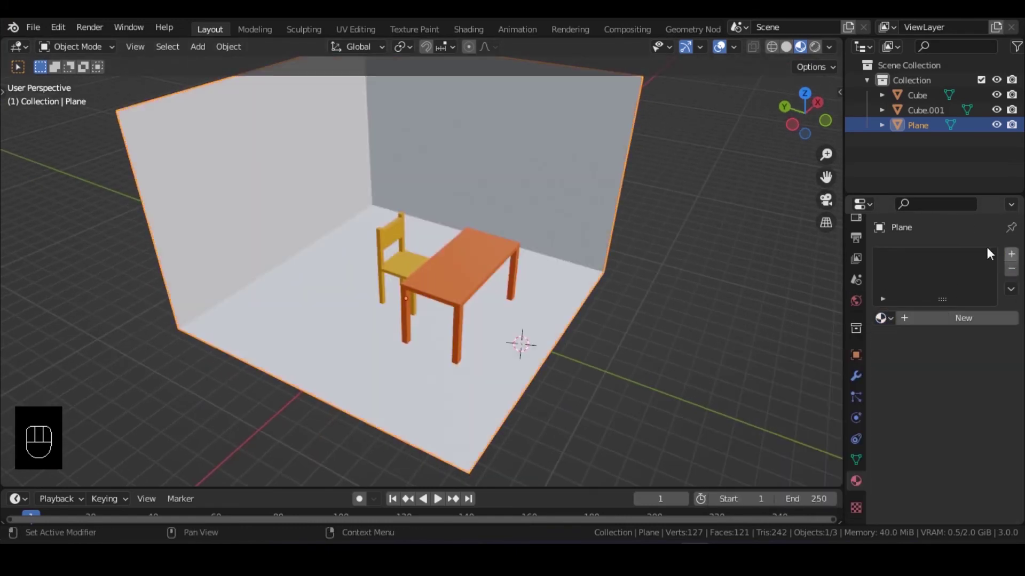
# - Add a new material to the room with a light blue base color of hue 0.543, saturation 0.927 and value 0.800
pyautogui.click(947, 320)
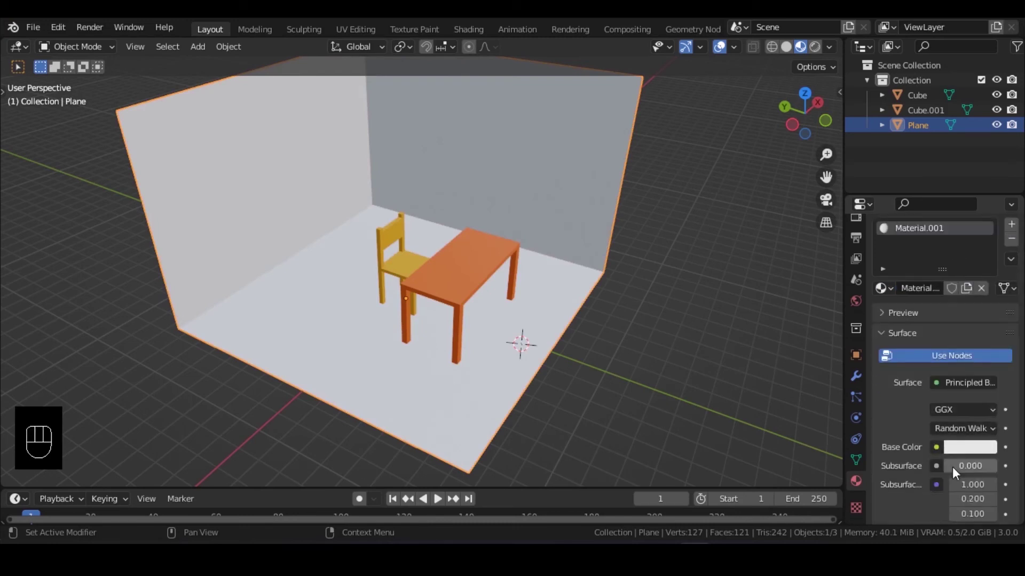
pyautogui.scroll(-2, 953, 466)
pyautogui.click(973, 417)
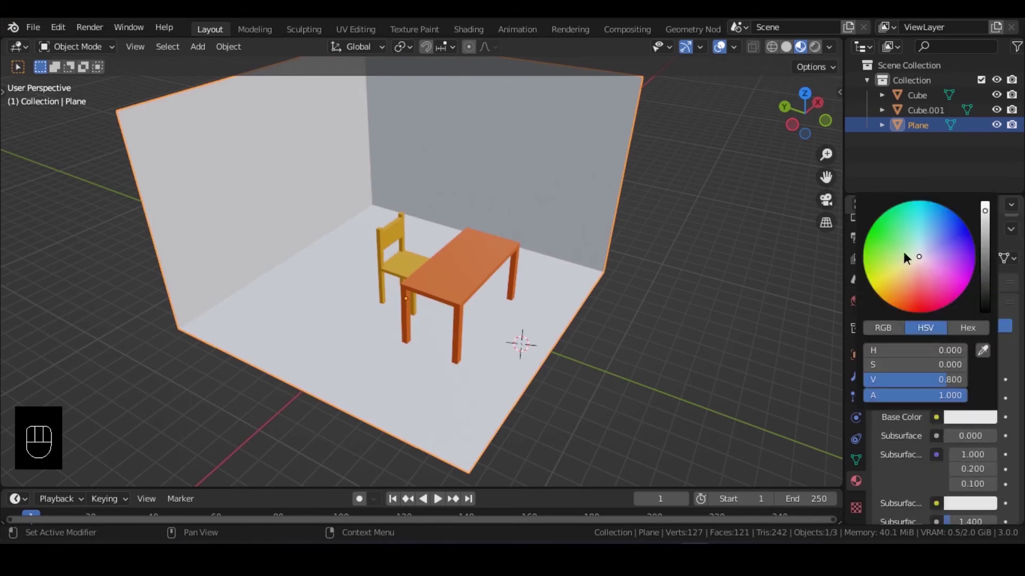
pyautogui.moveTo(904, 252); pyautogui.dragTo(926, 218)
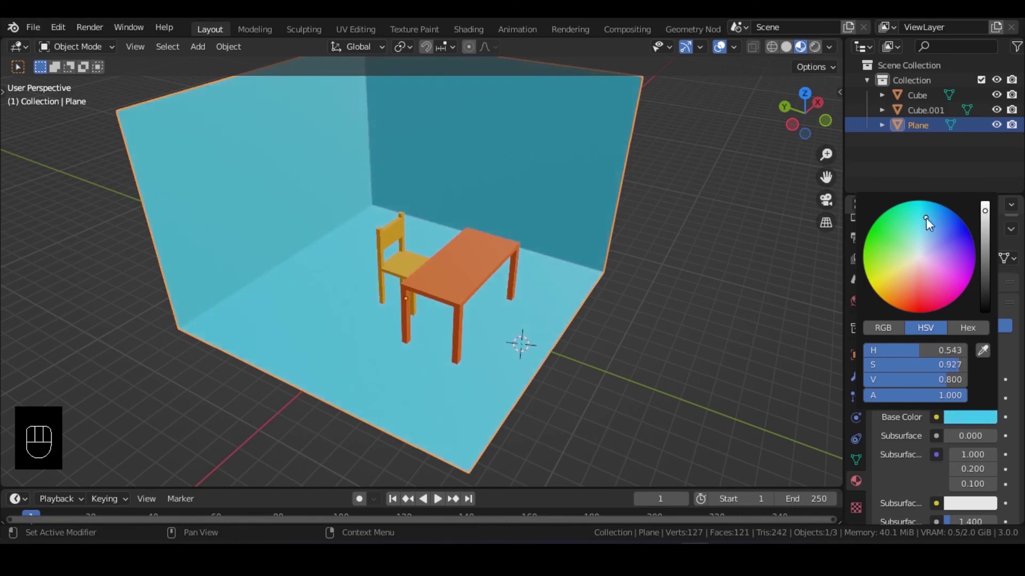
pyautogui.moveTo(495, 280); pyautogui.dragTo(643, 299, button='middle')
pyautogui.click(642, 300)
# - Compare the scene in rendered, solid and material preview shading, and select the room
pyautogui.scroll(4, 562, 288)
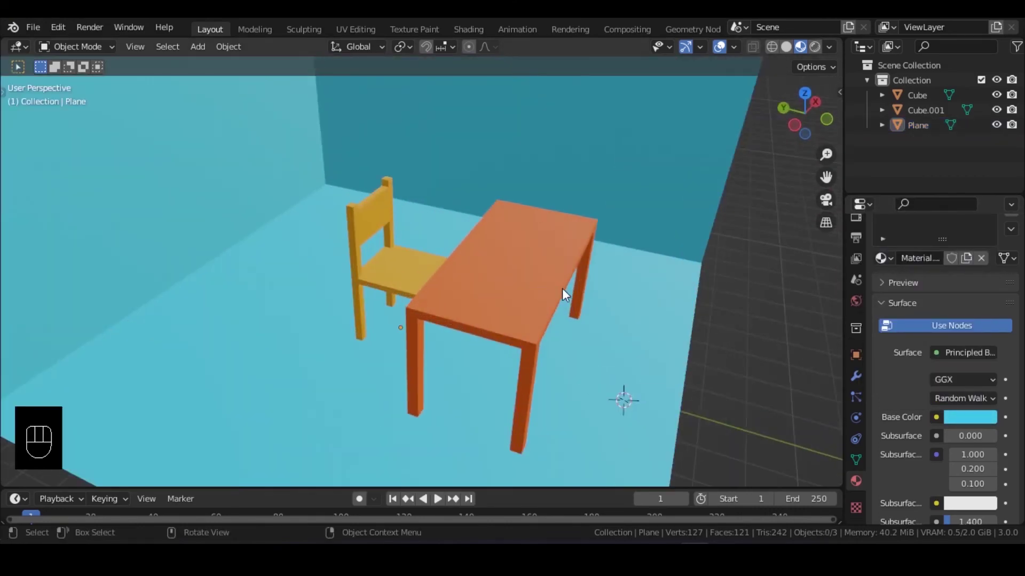
pyautogui.moveTo(562, 288); pyautogui.dragTo(505, 272, button='middle')
pyautogui.scroll(-3, 556, 262)
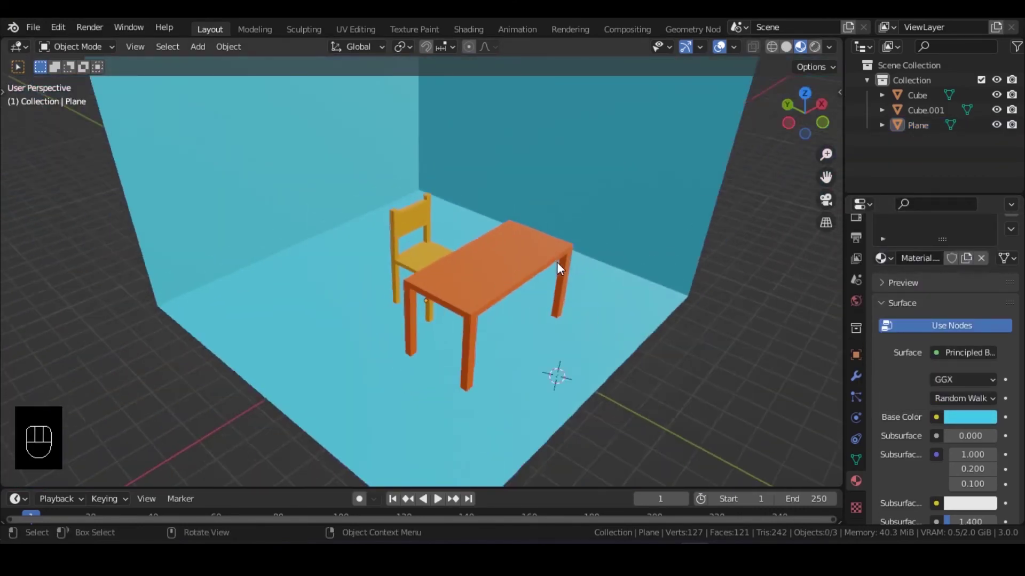
pyautogui.scroll(-1, 556, 263)
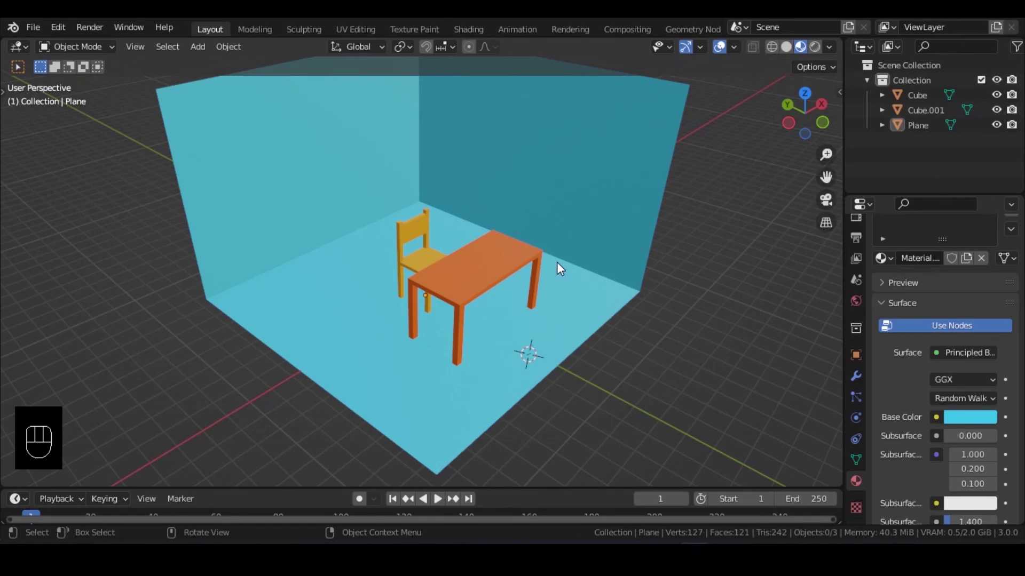
pyautogui.moveTo(613, 304); pyautogui.dragTo(619, 283, button='middle')
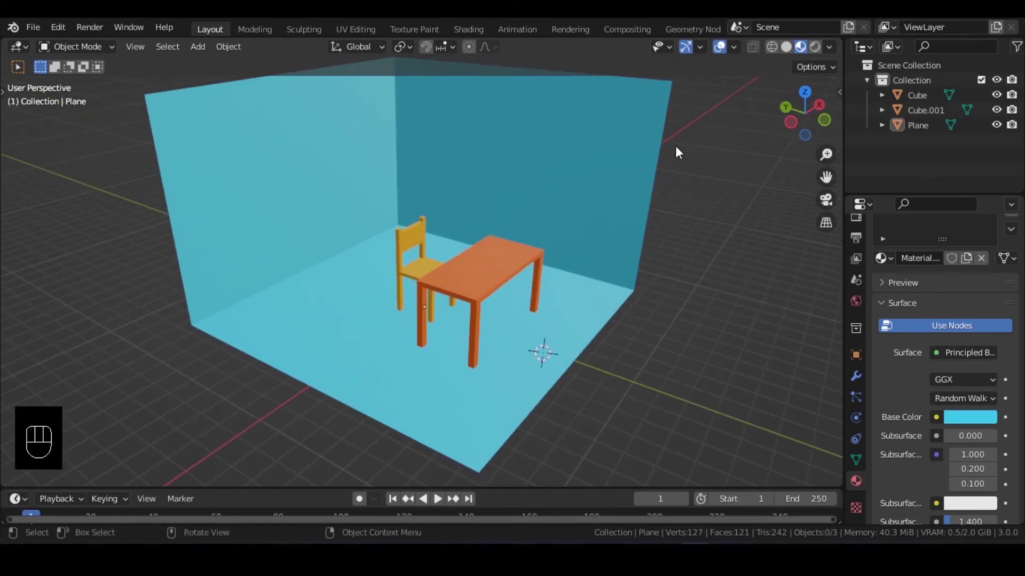
pyautogui.click(814, 47)
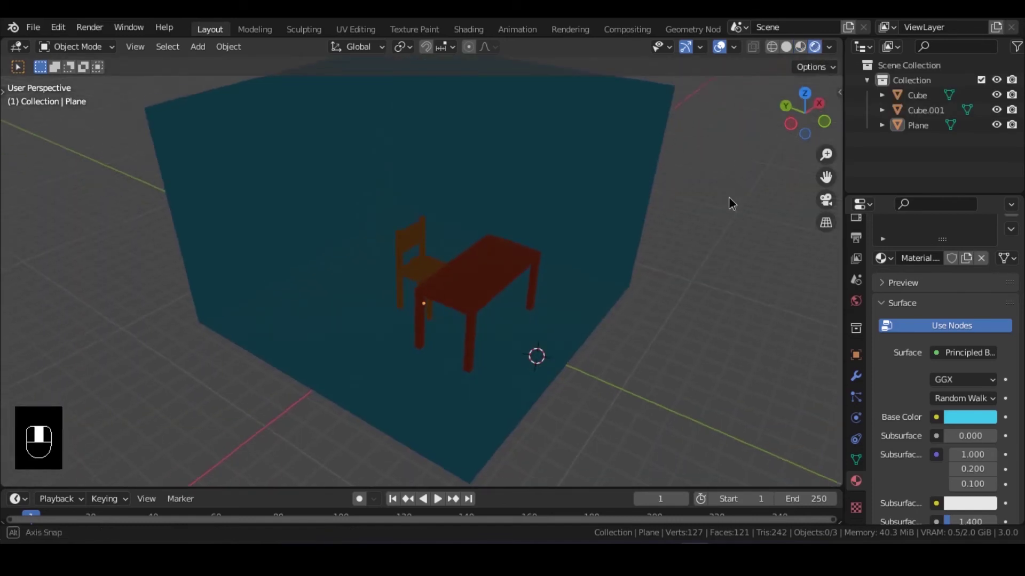
pyautogui.moveTo(729, 198); pyautogui.dragTo(734, 203, button='middle')
pyautogui.click(786, 47)
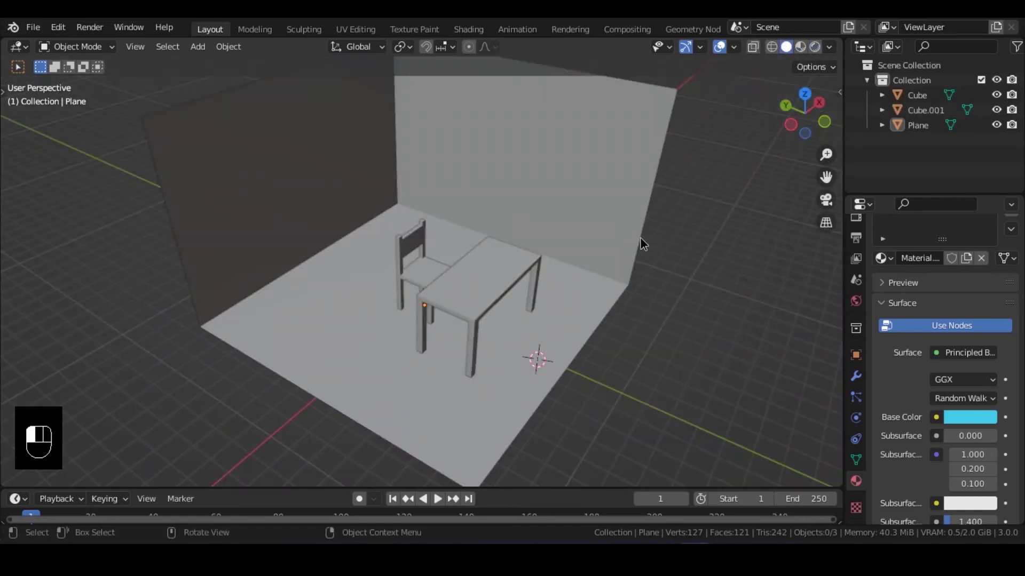
pyautogui.press('a')
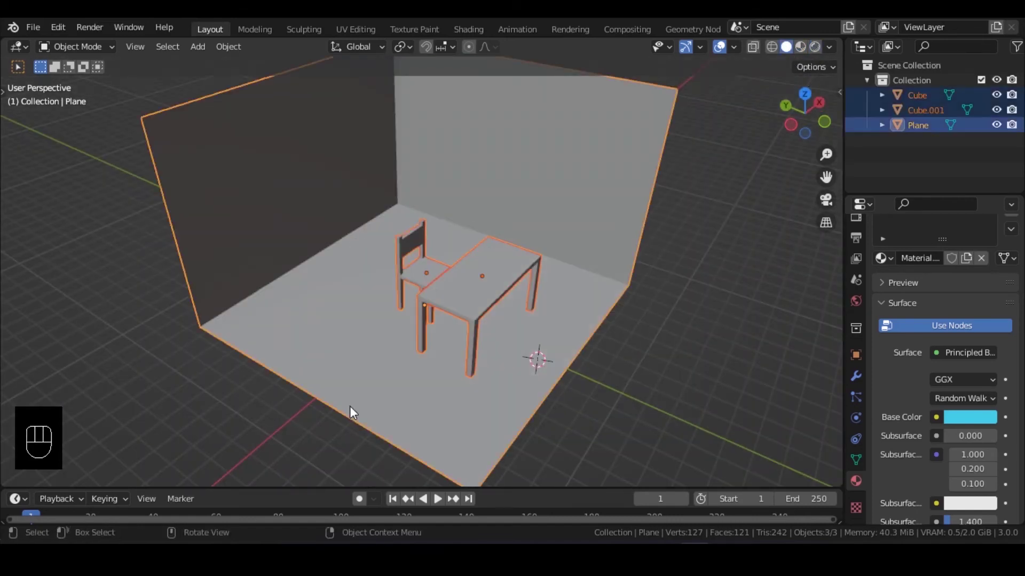
pyautogui.click(800, 47)
pyautogui.click(520, 269)
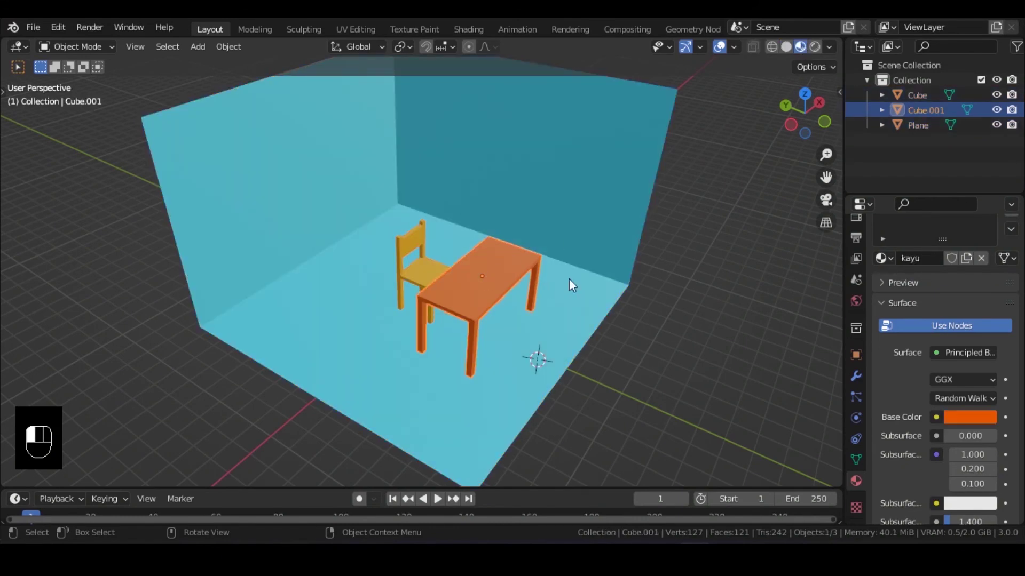
pyautogui.click(592, 251)
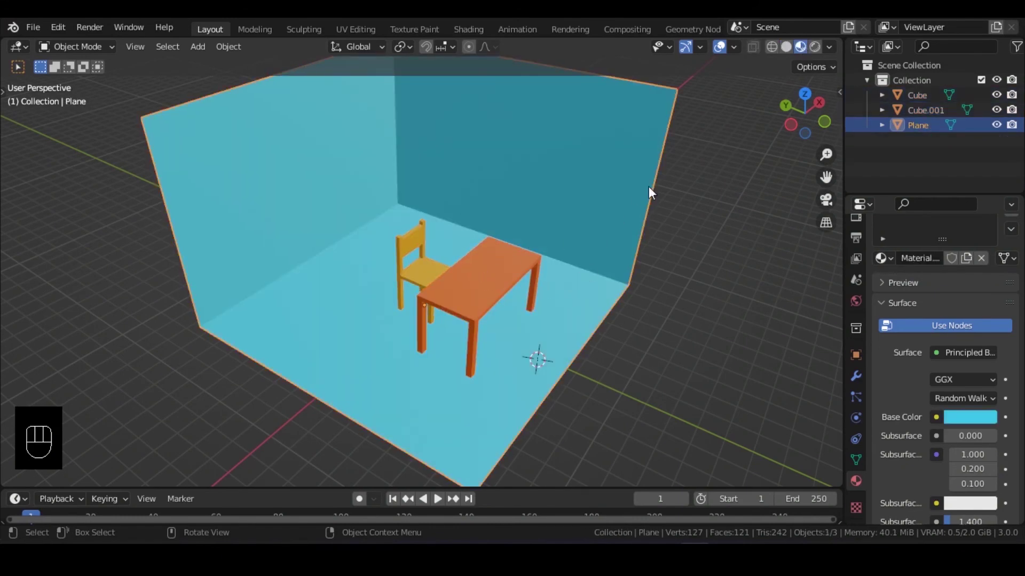
# - Switch the viewport to rendered shading to check the scene's lighting
pyautogui.click(815, 48)
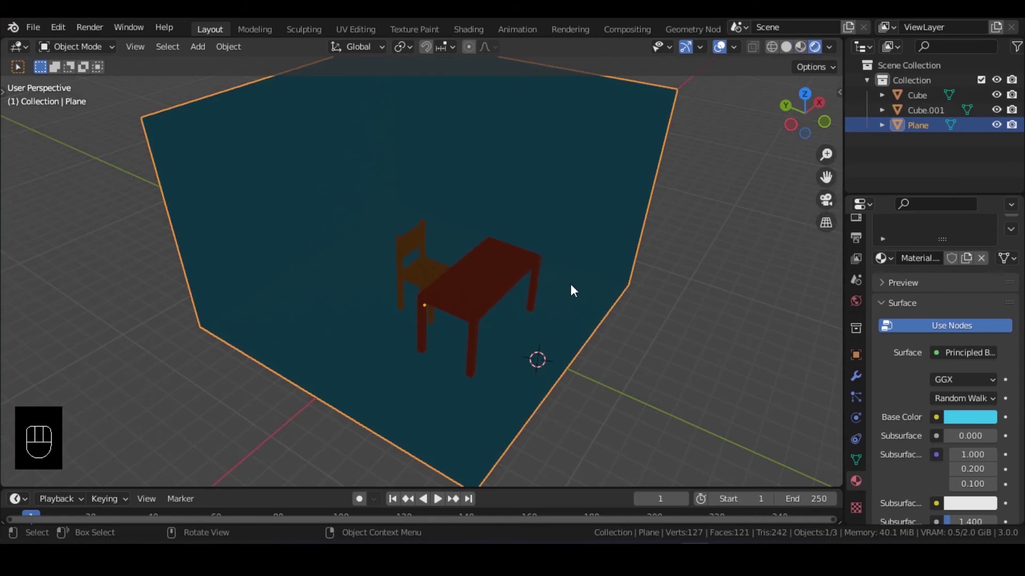
pyautogui.moveTo(473, 236); pyautogui.dragTo(479, 255, button='middle')
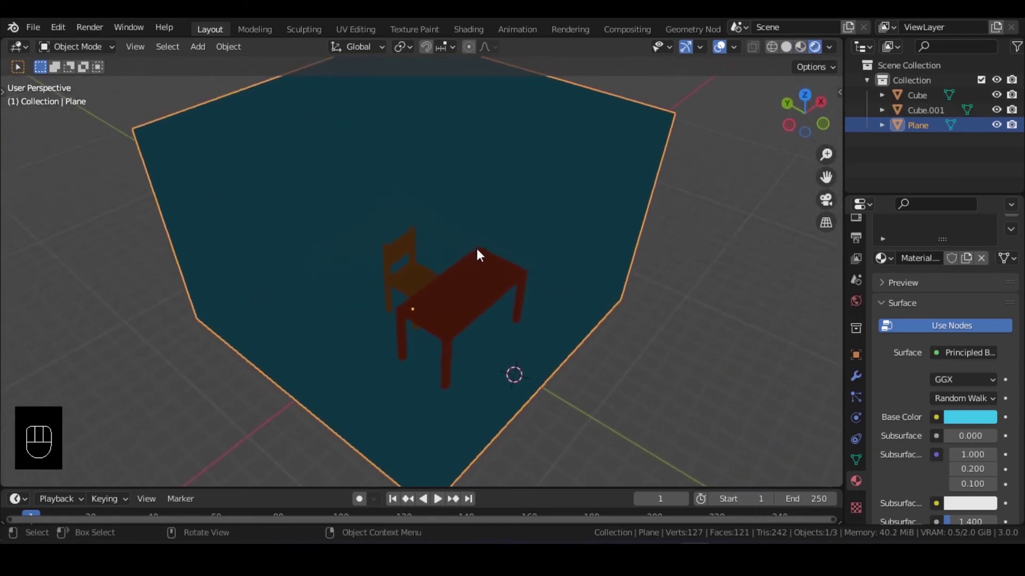
pyautogui.moveTo(599, 350)
pyautogui.mouseDown(button='middle')
pyautogui.moveTo(590, 318)
pyautogui.moveTo(529, 300)
pyautogui.moveTo(598, 352)
pyautogui.mouseUp(button='middle')
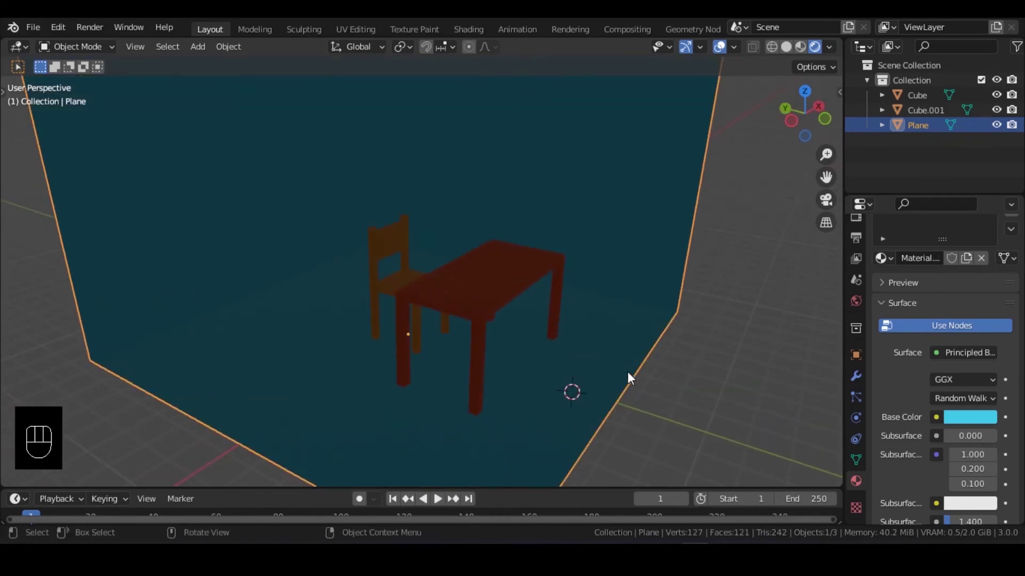
# - Add a point light to the scene at the 3D cursor
pyautogui.hotkey('shift', 'a')
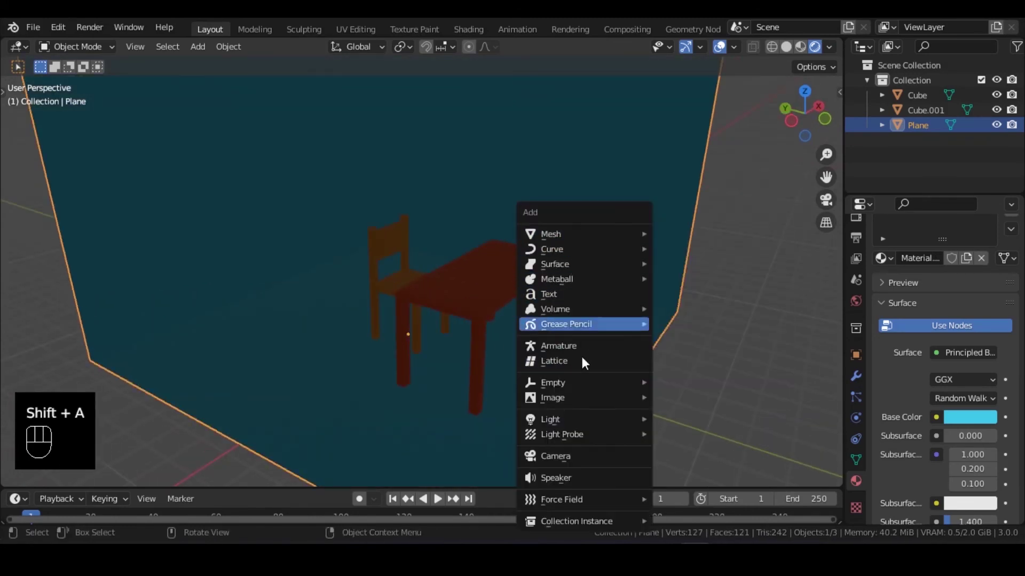
pyautogui.moveTo(595, 422)
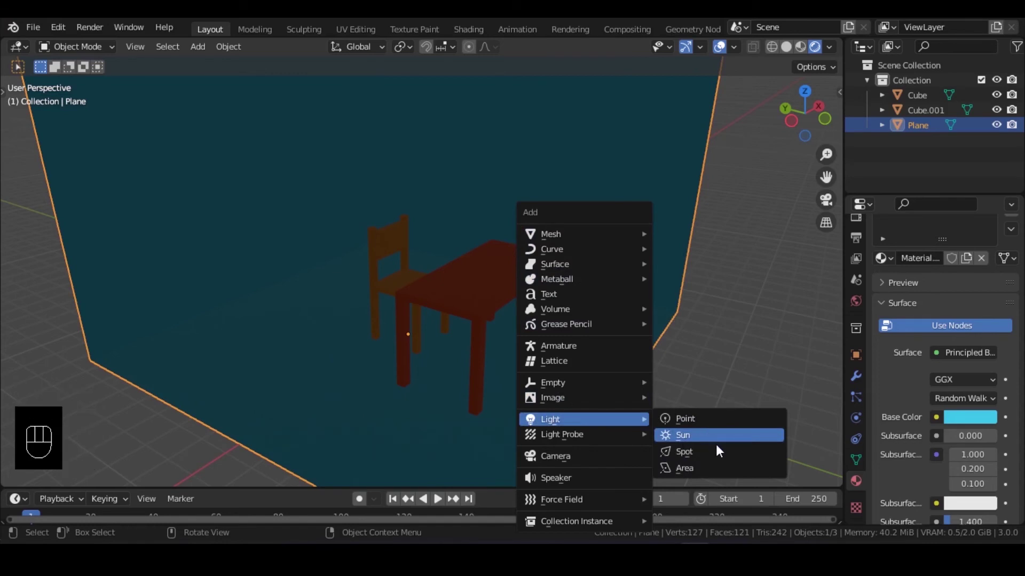
pyautogui.click(696, 418)
# - Raise the point light about 5.66 m along the Z axis and clear the selection
pyautogui.moveTo(677, 403); pyautogui.dragTo(535, 327, button='middle')
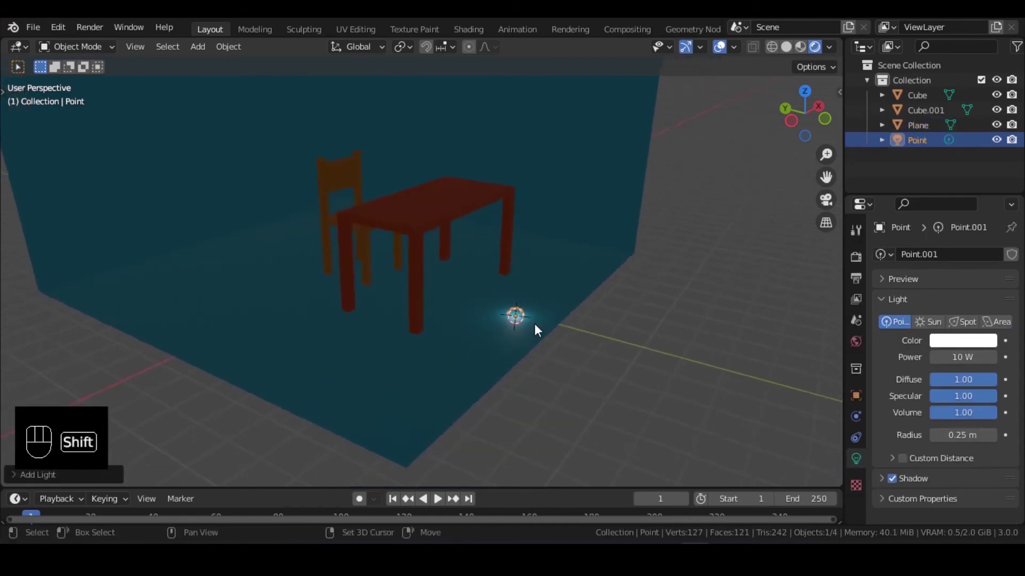
pyautogui.scroll(5, 674, 386)
pyautogui.keyDown('shift'); pyautogui.moveTo(705, 421); pyautogui.dragTo(575, 378, button='middle'); pyautogui.keyUp('shift')
pyautogui.press('g')
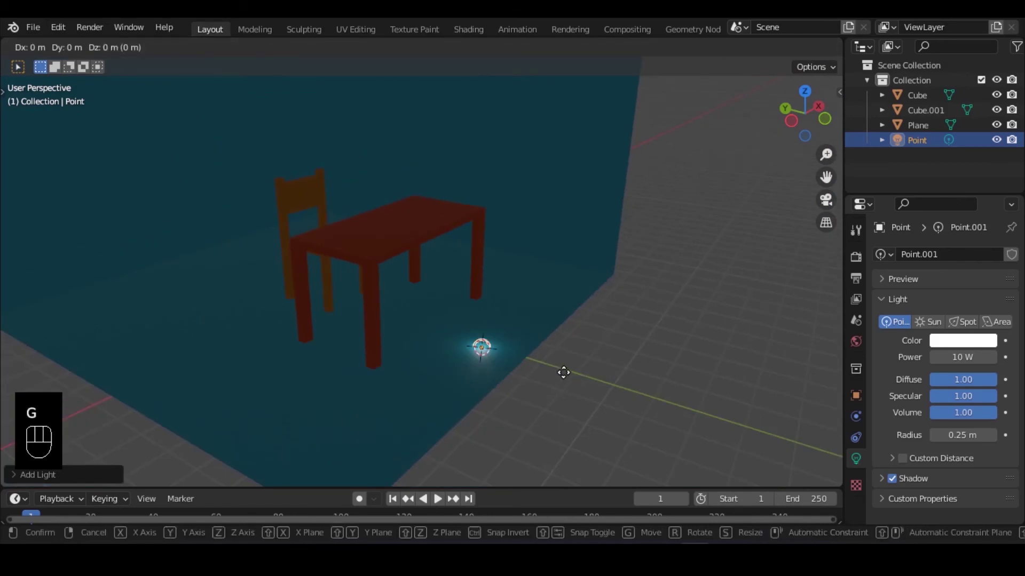
pyautogui.press('z')
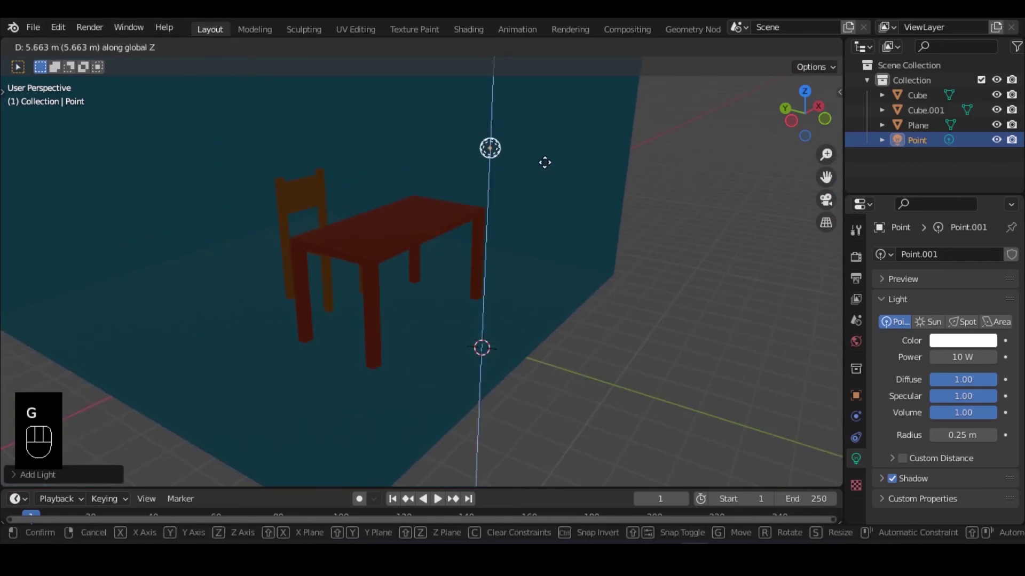
pyautogui.click(545, 157)
pyautogui.moveTo(508, 217); pyautogui.dragTo(574, 267, button='middle')
pyautogui.moveTo(486, 251); pyautogui.dragTo(422, 223, button='middle')
pyautogui.click(661, 285)
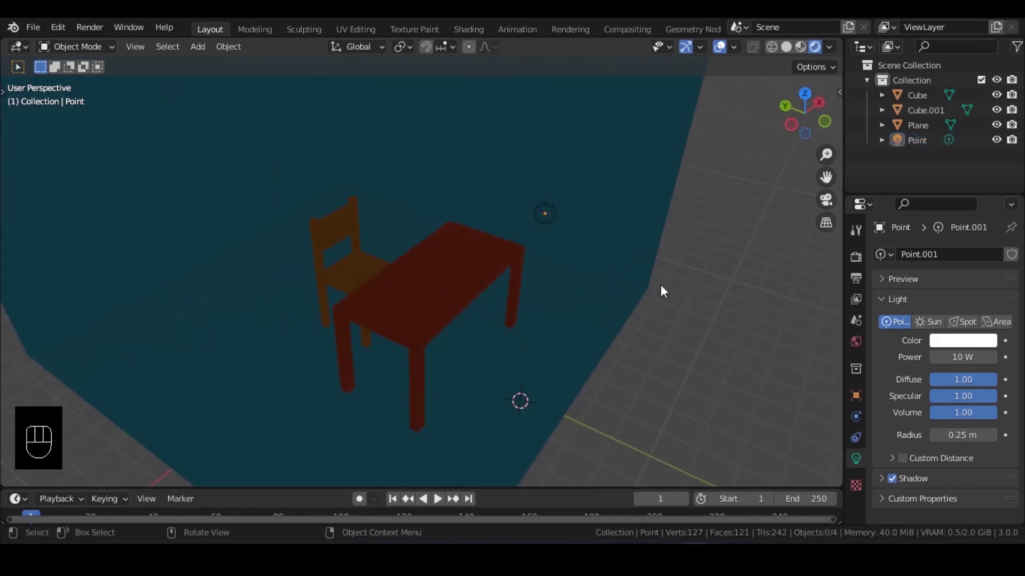
# - Select the point light beside the table and set its power to 1000 W
pyautogui.moveTo(549, 233); pyautogui.dragTo(613, 229, button='middle')
pyautogui.click(547, 188)
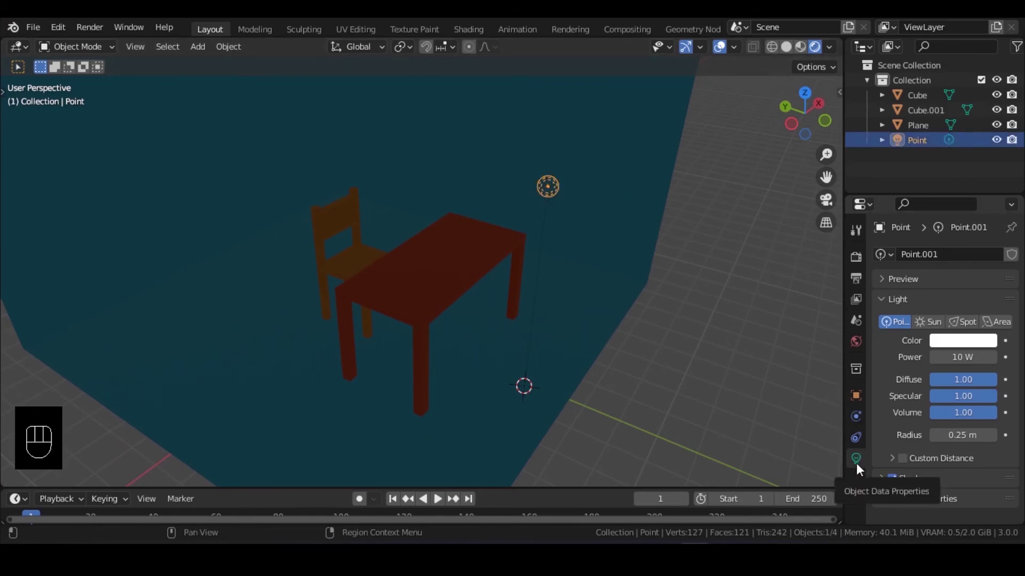
pyautogui.click(963, 359)
pyautogui.write('1')
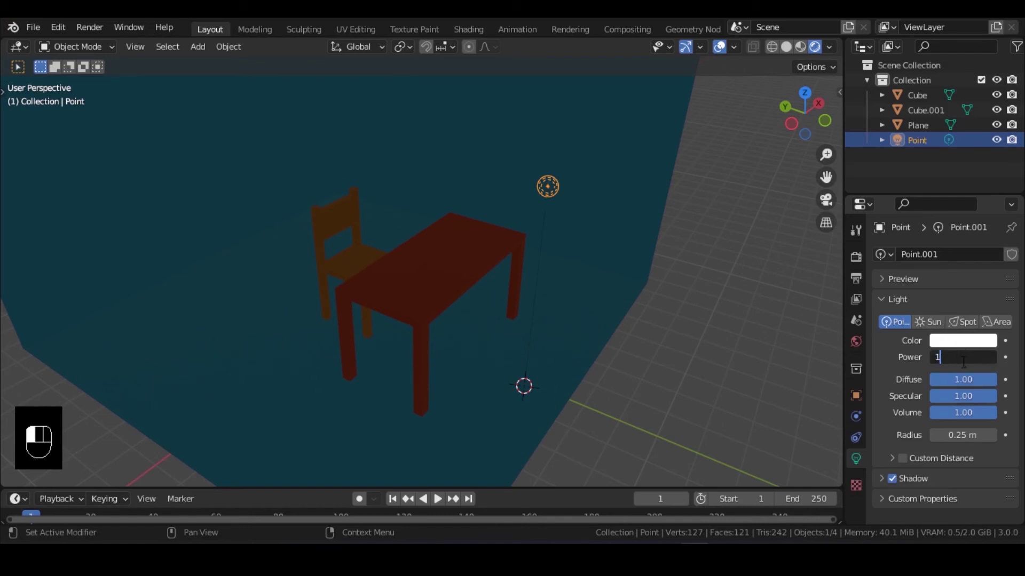
pyautogui.write('000 W')
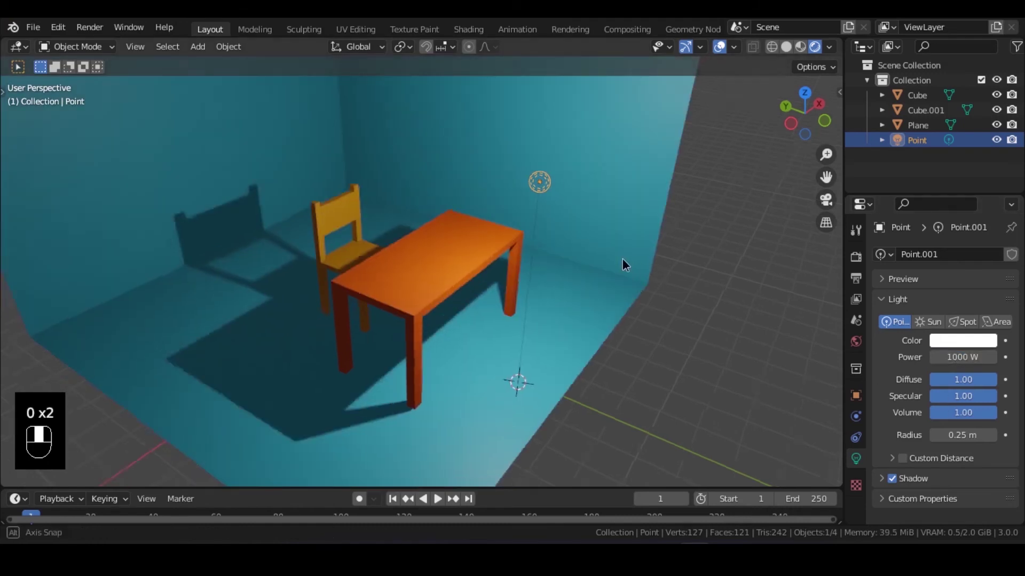
# - Raise the point light about 2.73 m along the Z axis
pyautogui.write('gz')
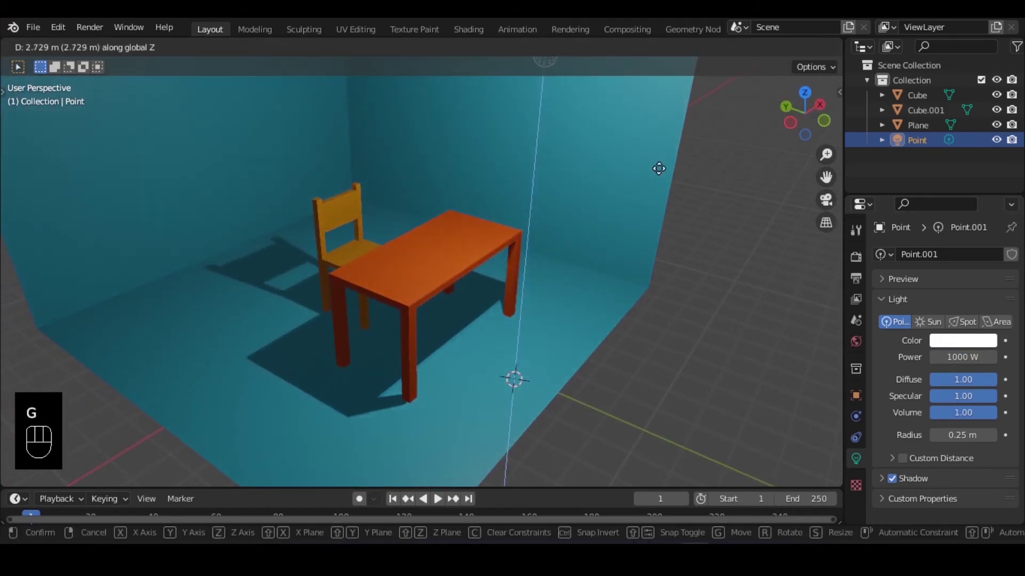
pyautogui.click(659, 169)
pyautogui.moveTo(658, 168); pyautogui.dragTo(641, 268, button='middle')
pyautogui.scroll(-5, 661, 250)
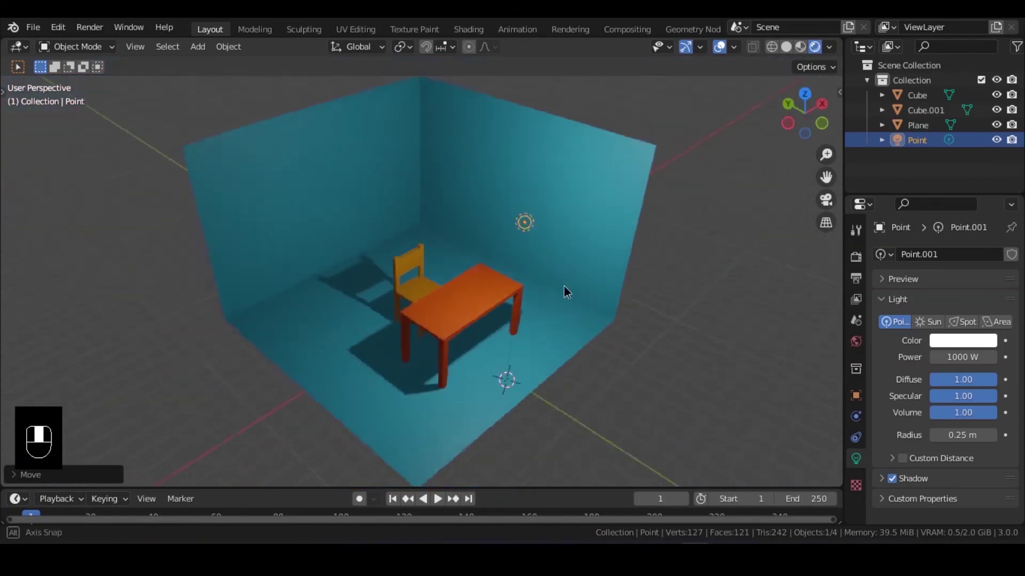
pyautogui.moveTo(566, 292); pyautogui.dragTo(538, 297, button='middle')
pyautogui.scroll(4, 536, 294)
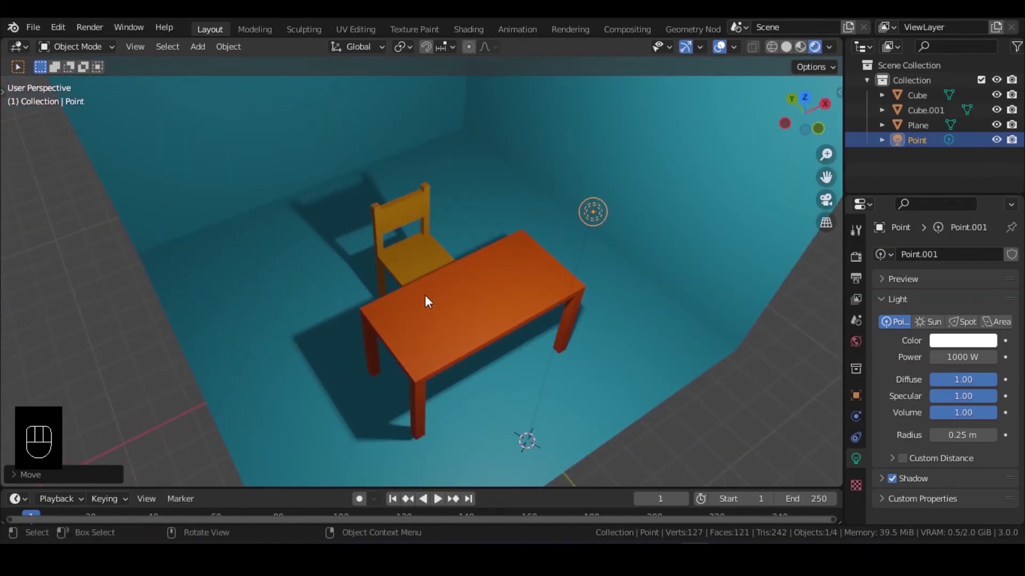
# - Duplicate the table and place the copy about 7.96 m away in the negative X direction
pyautogui.click(436, 318)
pyautogui.moveTo(463, 346); pyautogui.dragTo(521, 318, button='middle')
pyautogui.hotkey('shift', 'd')
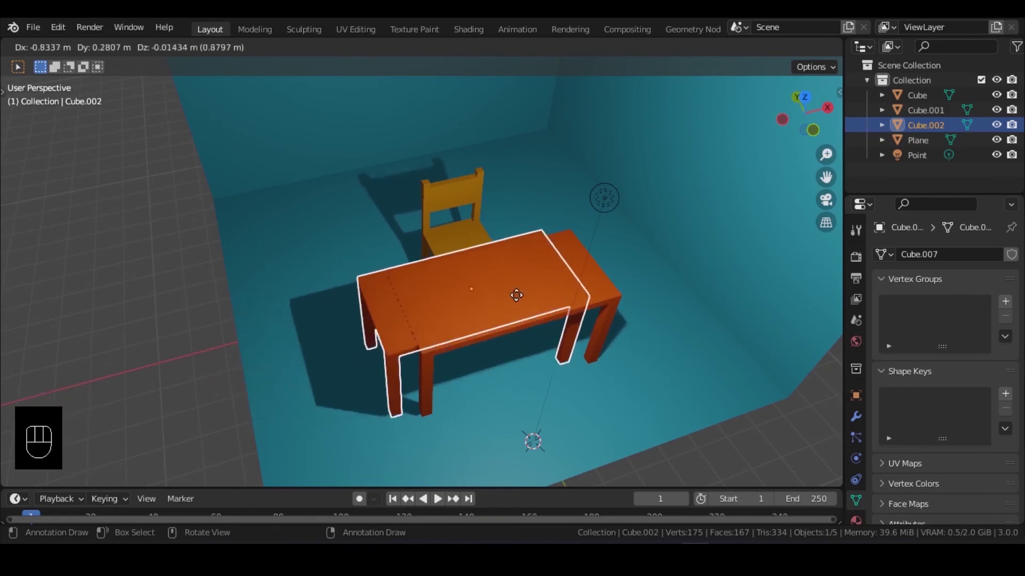
pyautogui.press('x')
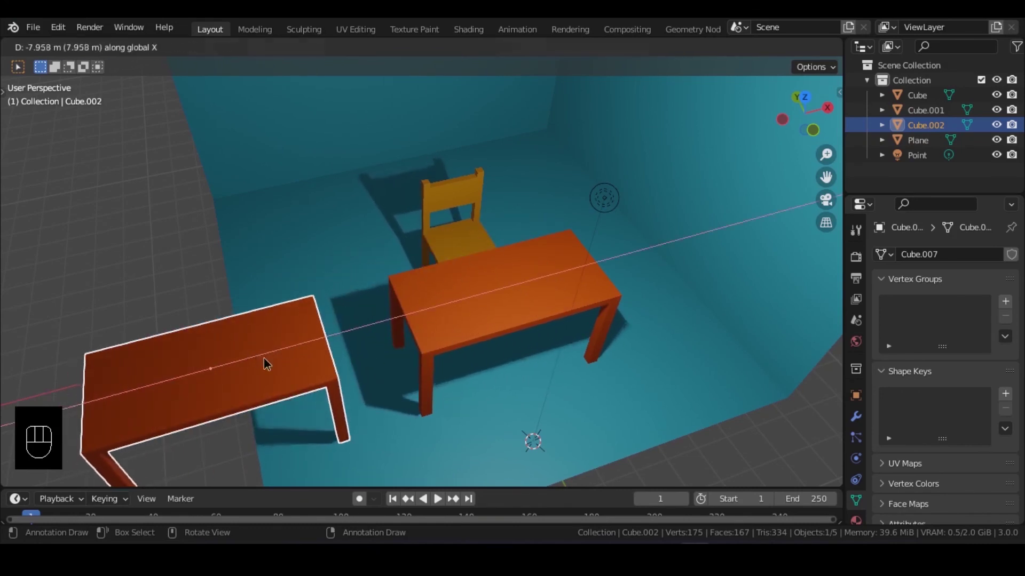
pyautogui.click(263, 358)
pyautogui.moveTo(263, 357); pyautogui.dragTo(475, 253, button='middle')
# - Duplicate the chair along the negative X axis and place the copy behind the second table
pyautogui.click(395, 244)
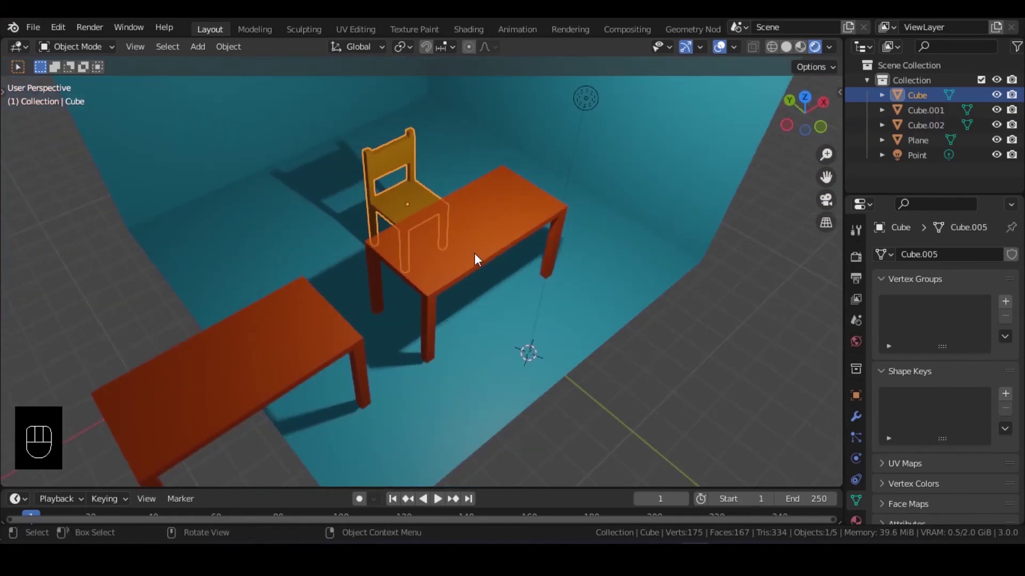
pyautogui.hotkey('shift', 'd')
pyautogui.press('x')
pyautogui.click(265, 392)
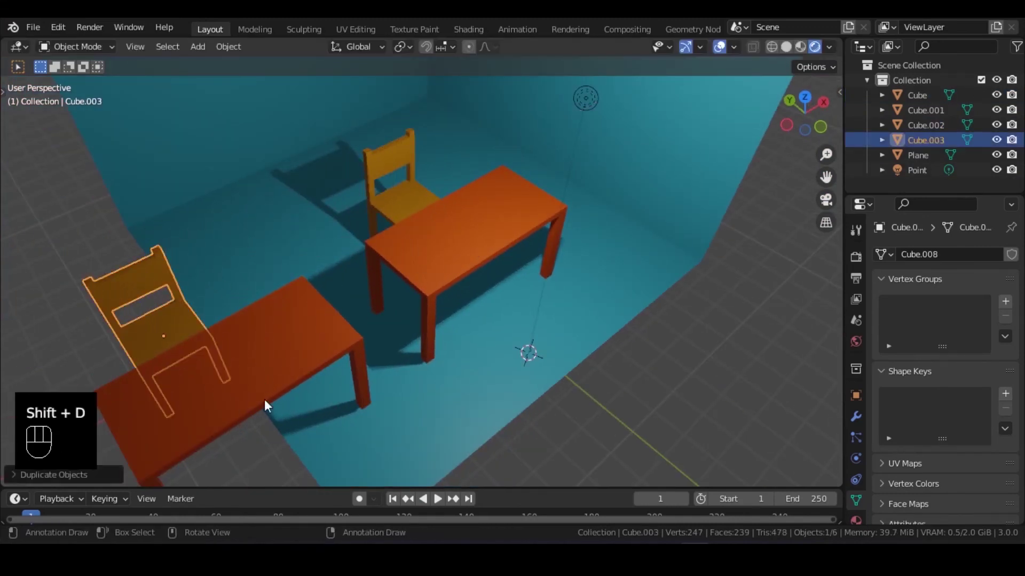
pyautogui.moveTo(264, 399); pyautogui.dragTo(407, 271, button='middle')
pyautogui.scroll(-5, 428, 304)
# - Scale the room up uniformly until its floor reaches the second table and chair
pyautogui.click(477, 328)
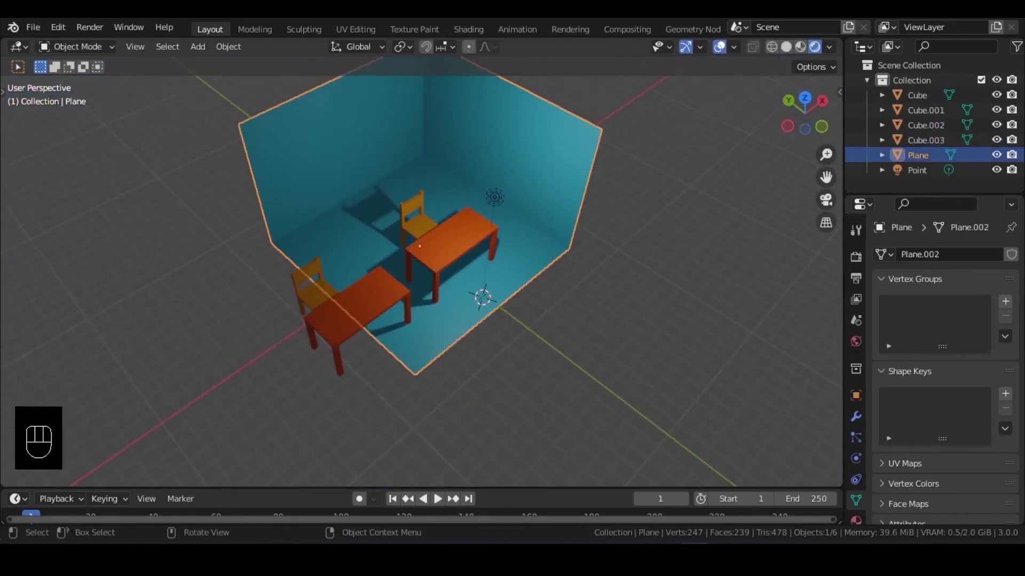
pyautogui.press('s')
pyautogui.click(552, 279)
# - Shift the enlarged room along the X axis so both table-and-chair sets stand well inside it
pyautogui.press('g')
pyautogui.press('y')
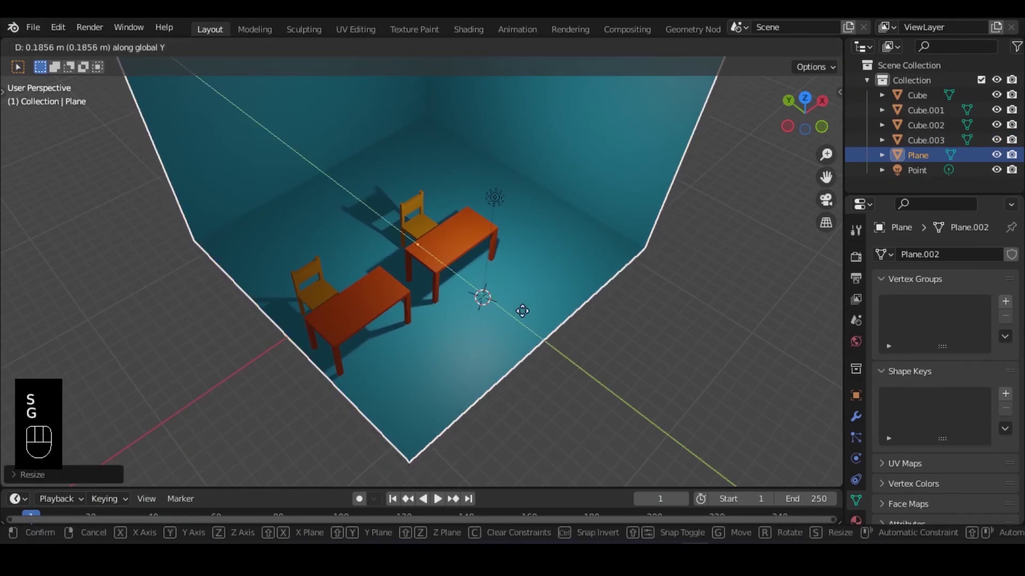
pyautogui.press('x')
pyautogui.click(531, 336)
pyautogui.press('g')
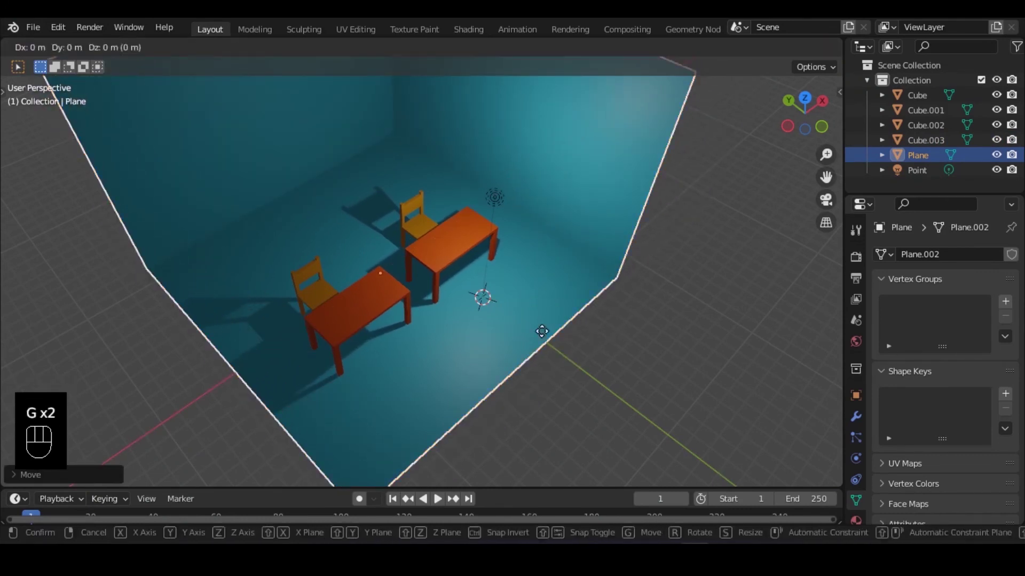
pyautogui.click(578, 359)
pyautogui.moveTo(578, 359); pyautogui.dragTo(561, 275, button='middle')
# - Duplicate the point light about 9 m along negative X, and duplicate that copy along Y toward the wall behind the chairs
pyautogui.click(460, 197)
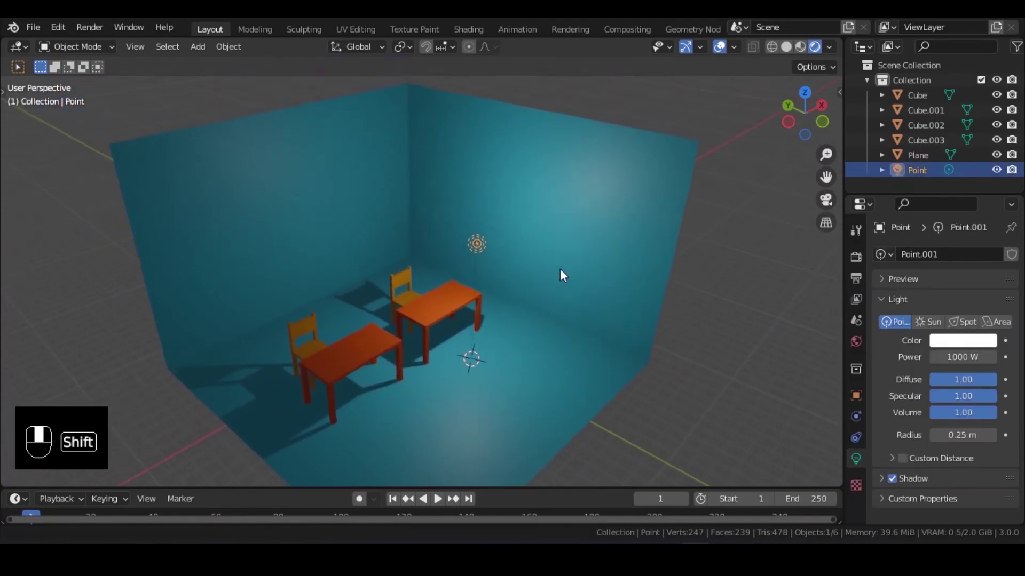
pyautogui.hotkey('shift', 'd')
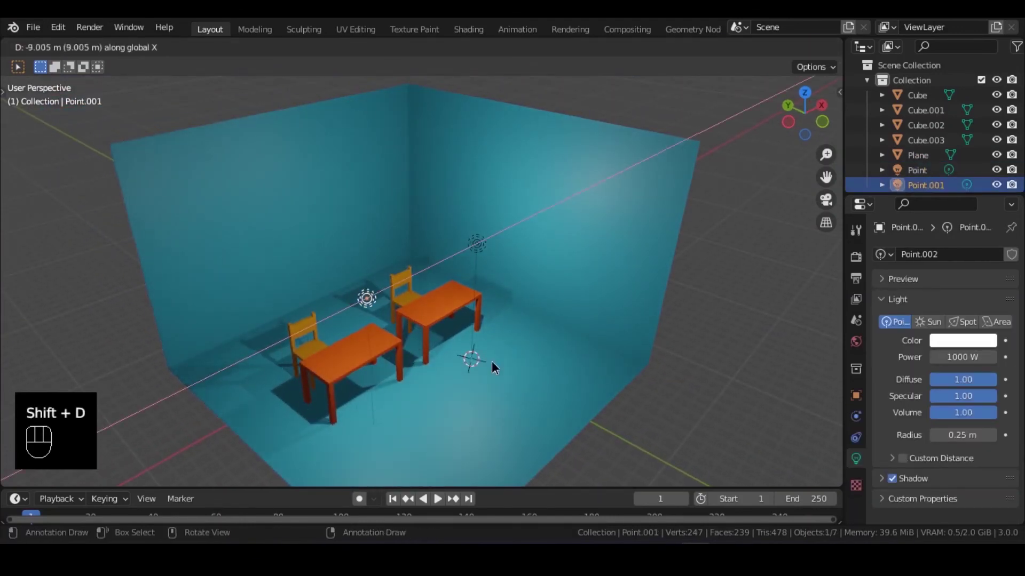
pyautogui.click(492, 361)
pyautogui.hotkey('shift', 'd')
pyautogui.press('y')
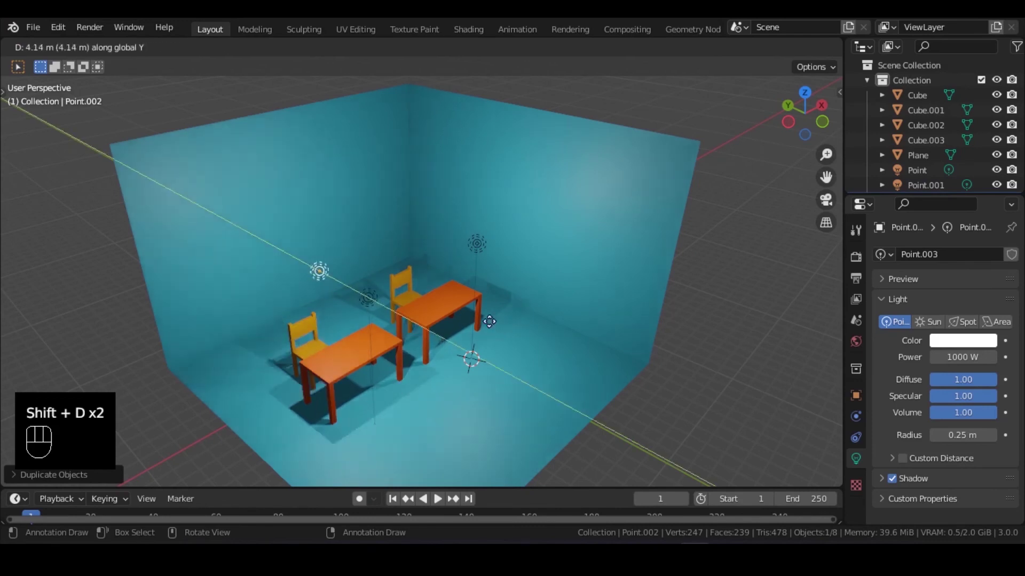
pyautogui.click(444, 306)
# - Duplicate the light near the chair-side wall and place the copy farther along the wall, toward the room's corner
pyautogui.hotkey('shift', 'd')
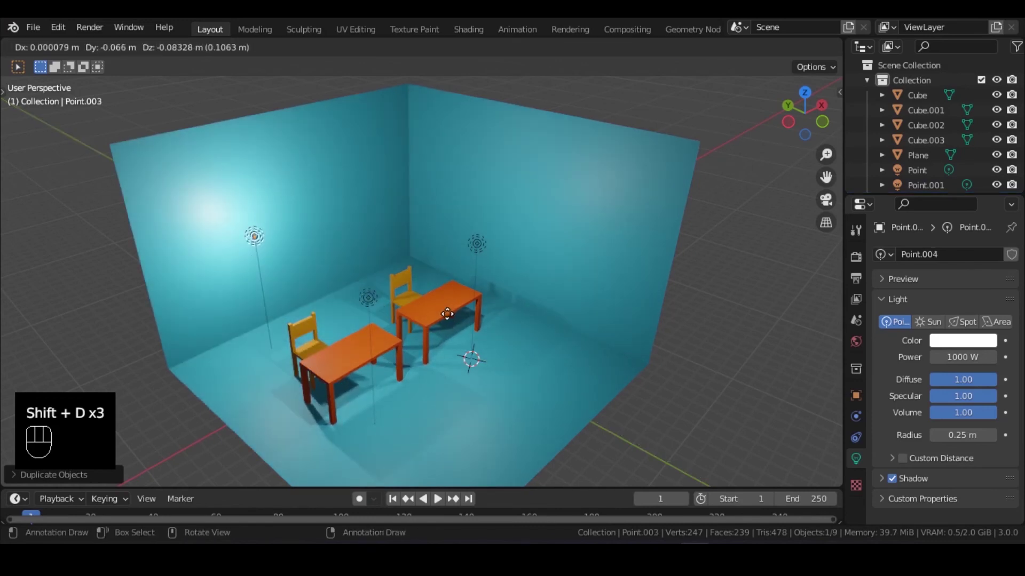
pyautogui.click(497, 332)
pyautogui.moveTo(498, 332); pyautogui.dragTo(667, 322, button='middle')
# - Set both lights along the wall behind the chairs to an amber color and clear the selection
pyautogui.click(985, 340)
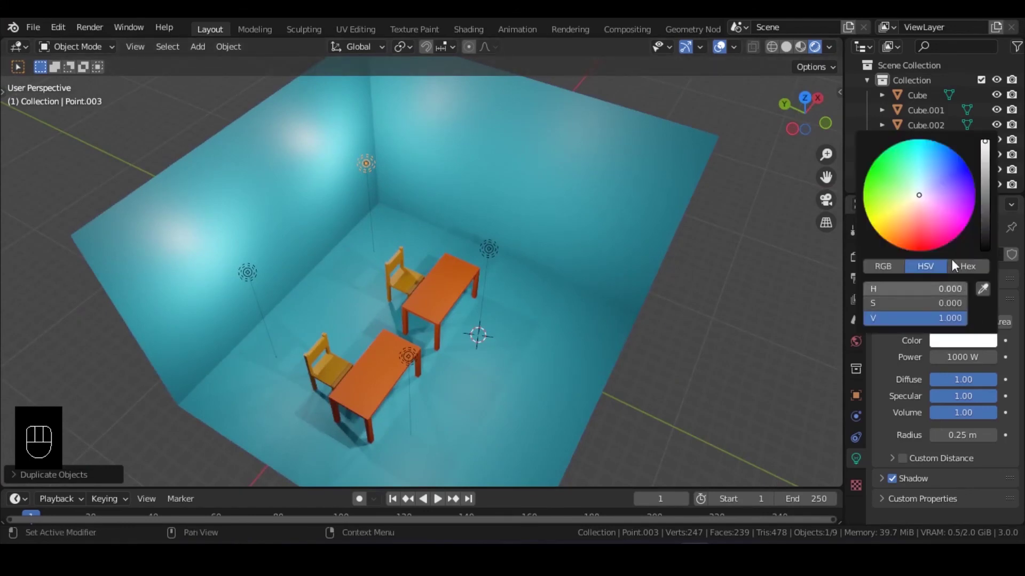
pyautogui.click(958, 174)
pyautogui.keyDown('shift'); pyautogui.click(247, 273); pyautogui.keyUp('shift')
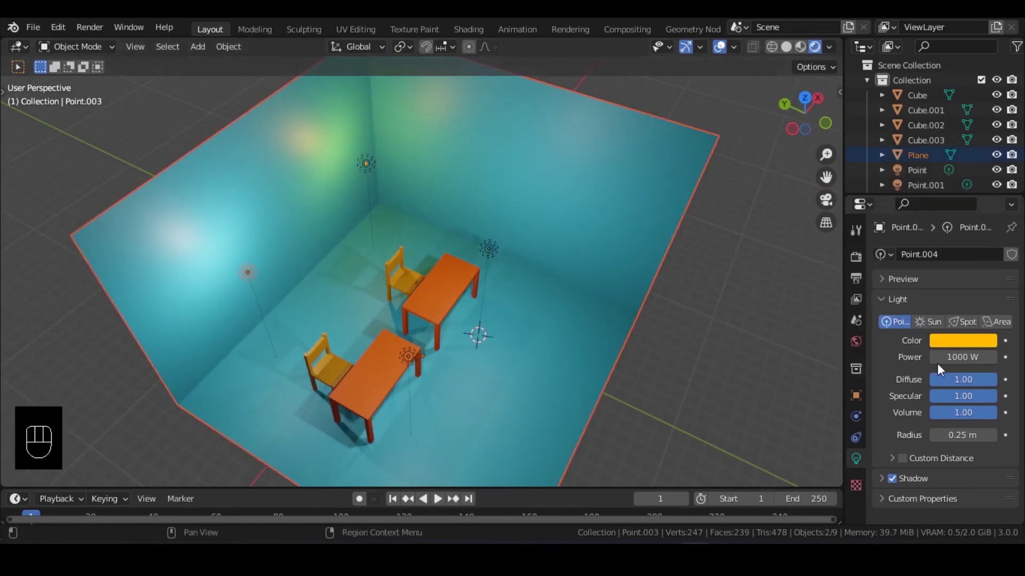
pyautogui.click(247, 273)
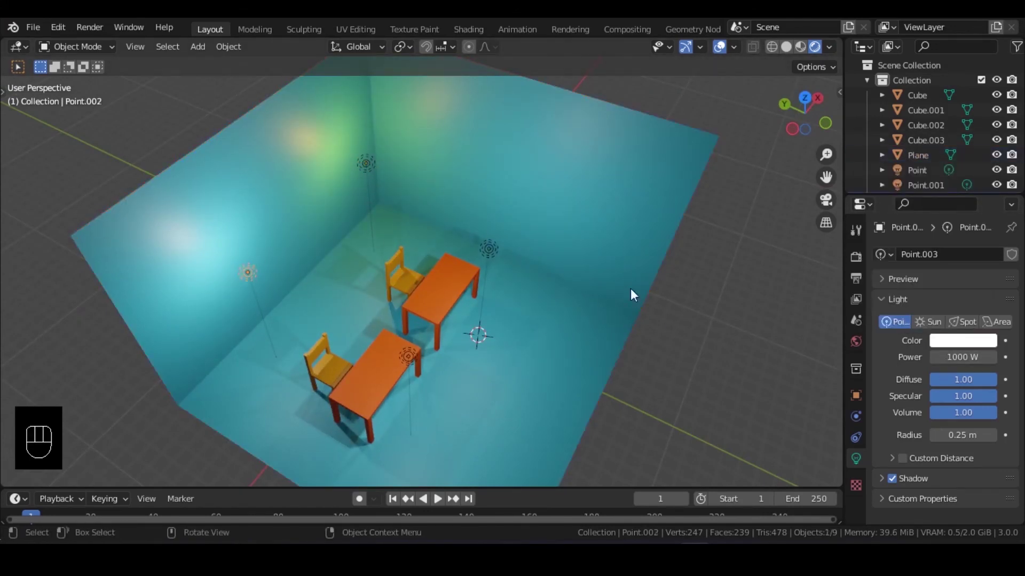
pyautogui.hotkey('ctrl', 'v')
pyautogui.click(963, 341)
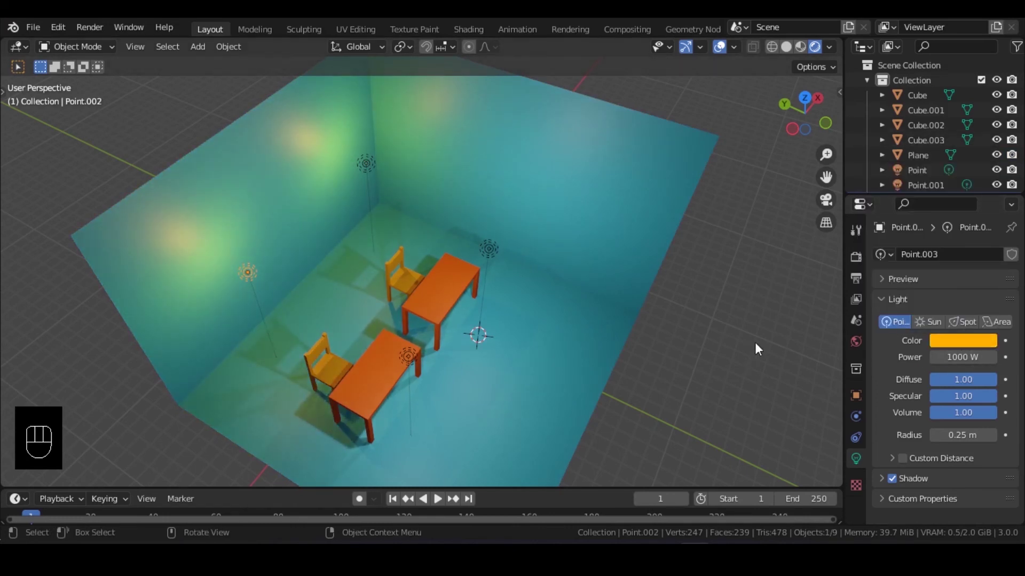
pyautogui.moveTo(764, 306); pyautogui.dragTo(354, 159, button='middle')
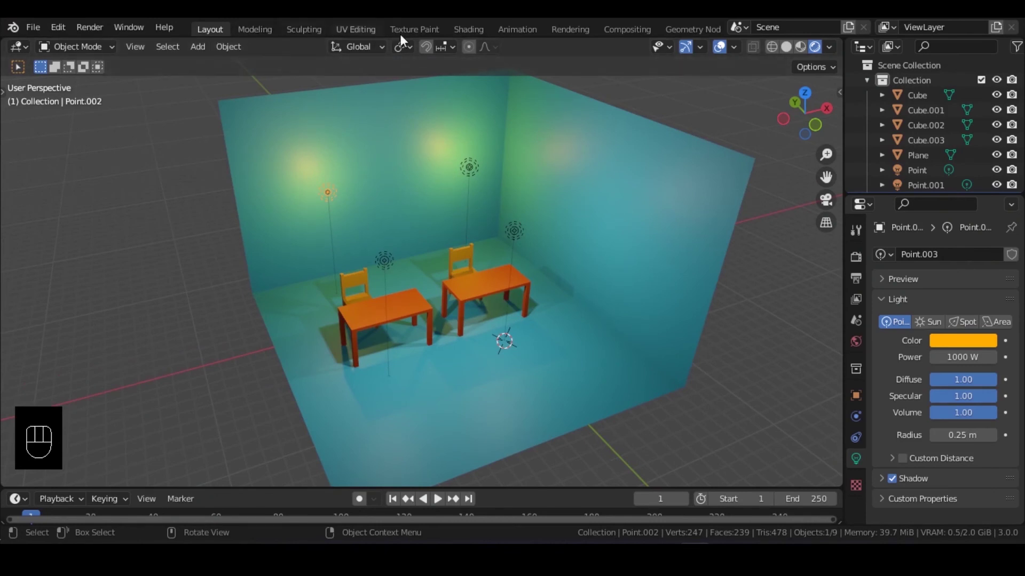
pyautogui.click(177, 134)
# - Enlarge the timeline area and shrink it back to a narrow strip
pyautogui.keyDown('shift'); pyautogui.moveTo(258, 166); pyautogui.dragTo(267, 176, button='middle'); pyautogui.keyUp('shift')
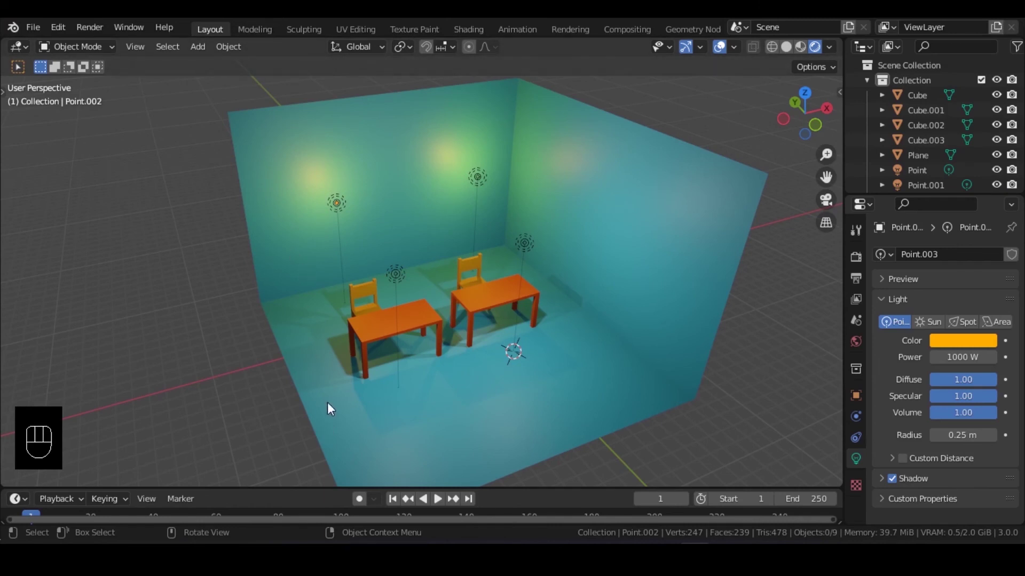
pyautogui.moveTo(327, 409); pyautogui.dragTo(297, 299, button='middle')
pyautogui.moveTo(297, 487); pyautogui.dragTo(326, 415)
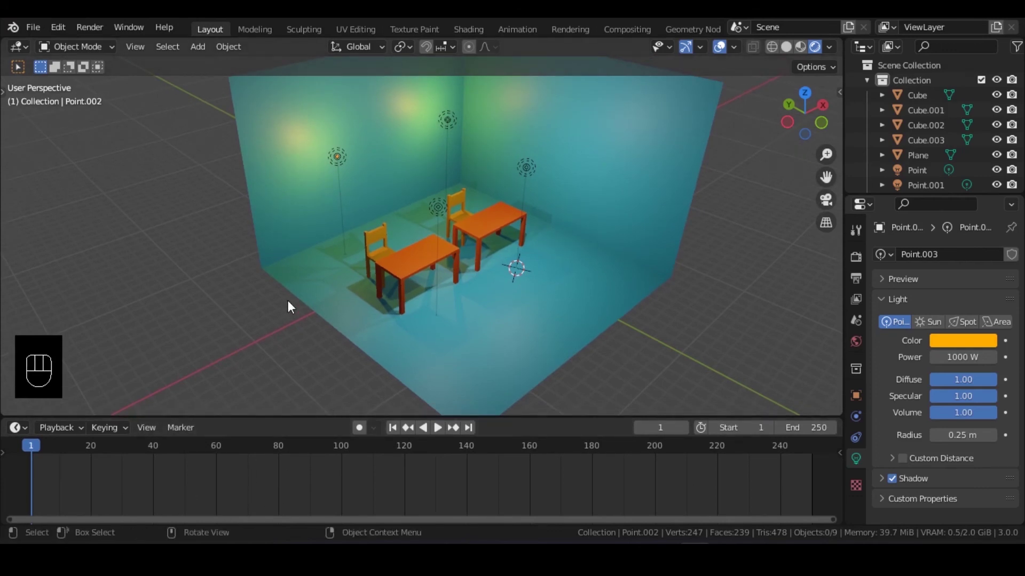
pyautogui.keyDown('shift'); pyautogui.moveTo(270, 154); pyautogui.dragTo(289, 174, button='middle'); pyautogui.keyUp('shift')
pyautogui.moveTo(306, 414); pyautogui.dragTo(306, 495)
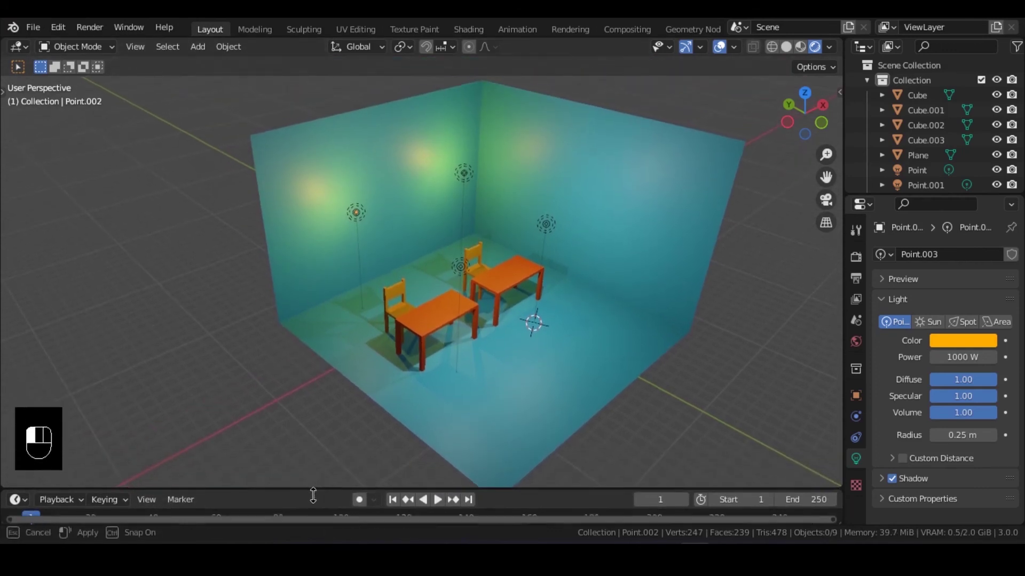
# - Look over the room in the Modeling workspace and return to the Layout workspace
pyautogui.click(252, 30)
pyautogui.scroll(-4, 321, 236)
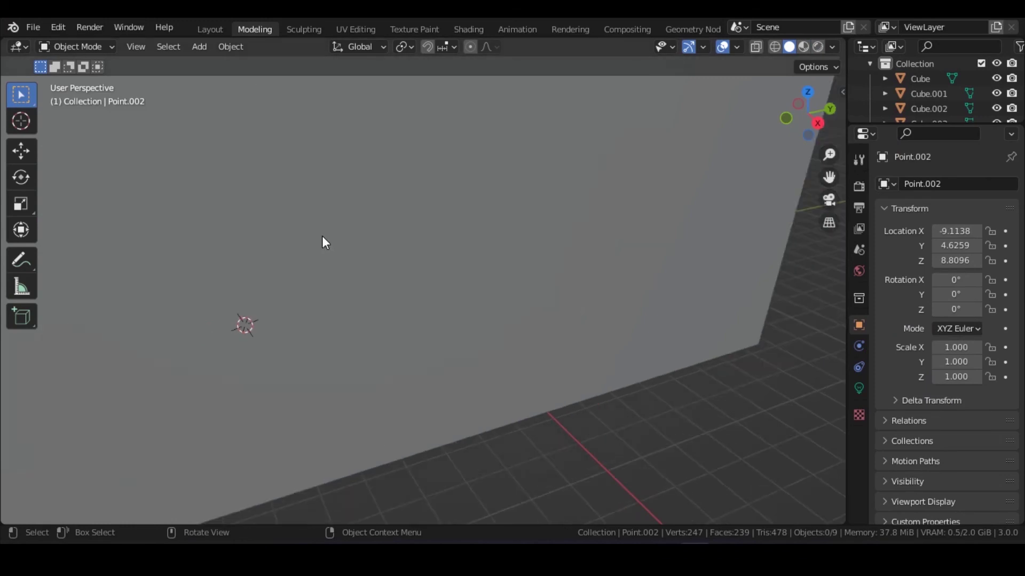
pyautogui.moveTo(308, 223); pyautogui.dragTo(431, 305, button='middle')
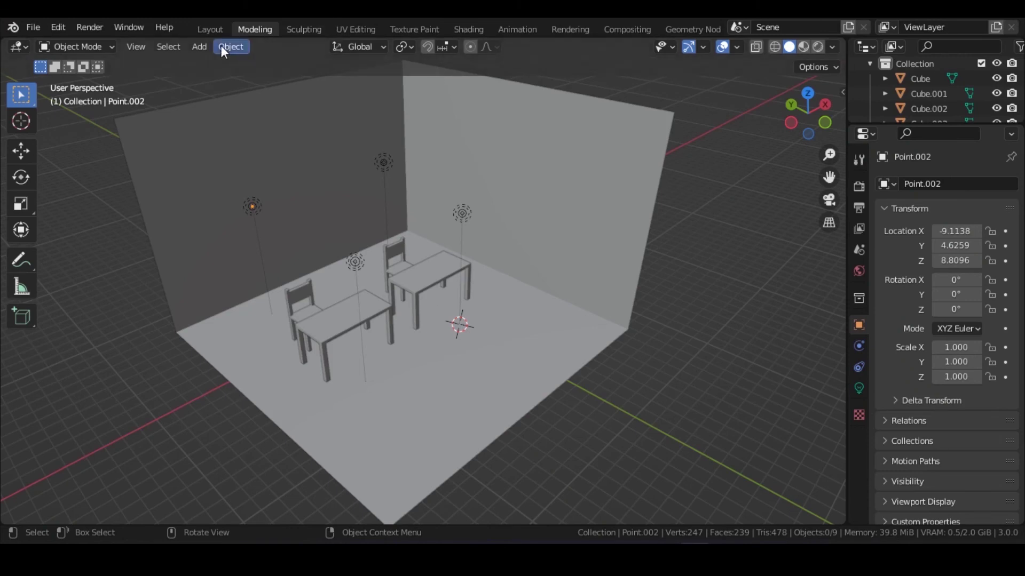
pyautogui.click(214, 27)
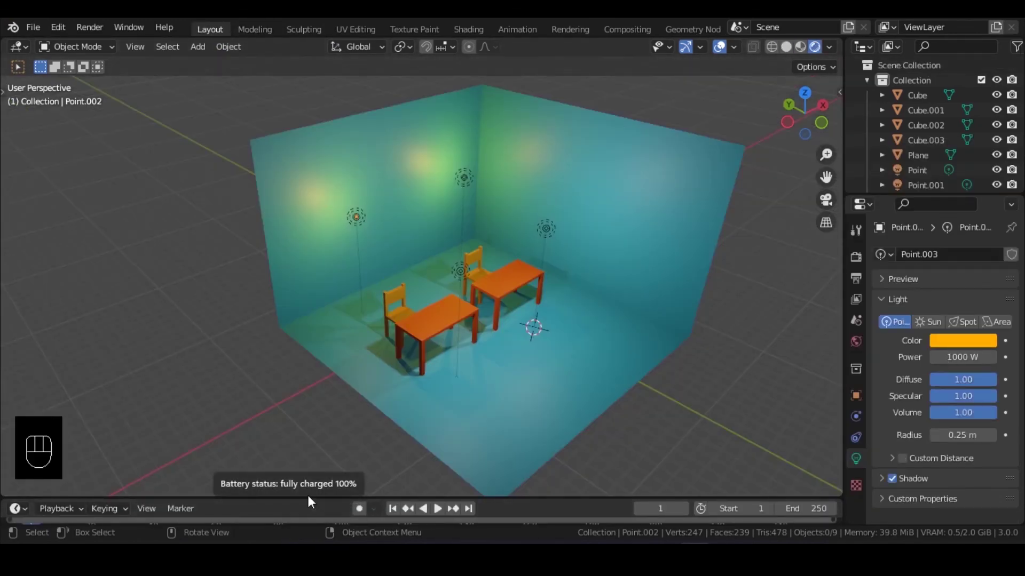
# - Switch to the Modeling workspace, hide its toolbar and show the room in rendered shading
pyautogui.click(255, 30)
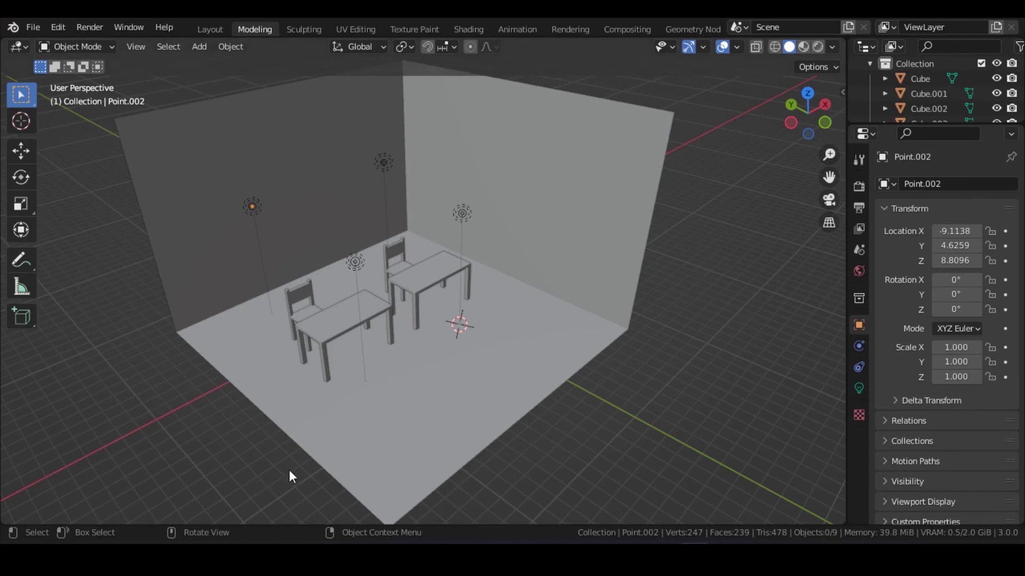
pyautogui.keyDown('shift'); pyautogui.moveTo(369, 364); pyautogui.dragTo(417, 386, button='middle'); pyautogui.keyUp('shift')
pyautogui.press('t')
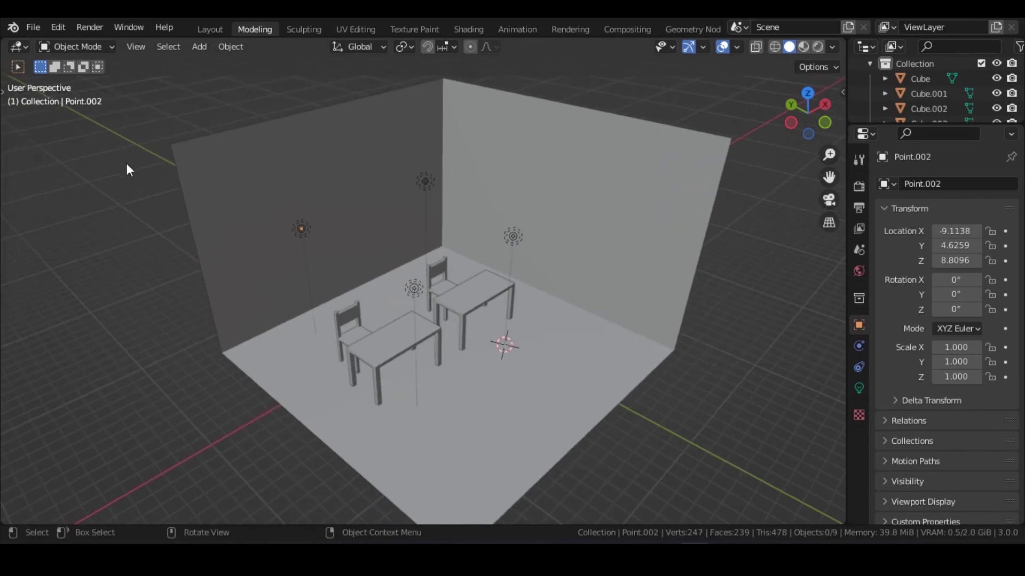
pyautogui.click(821, 47)
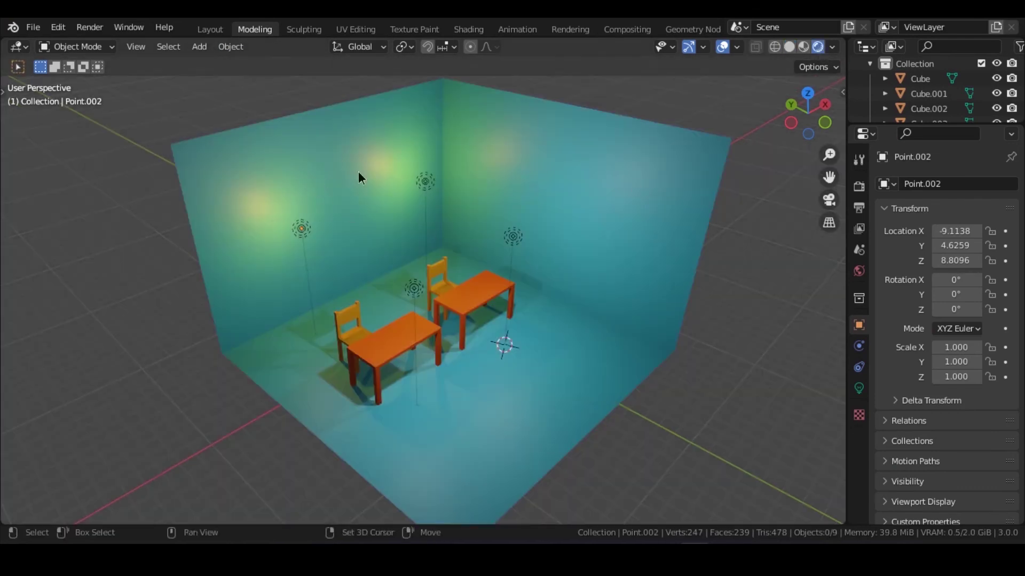
pyautogui.scroll(4, 465, 256)
pyautogui.moveTo(413, 266)
pyautogui.keyDown('shift'); pyautogui.mouseDown(button='middle')
pyautogui.moveTo(465, 256)
pyautogui.moveTo(476, 231)
pyautogui.moveTo(456, 241)
pyautogui.moveTo(480, 278)
pyautogui.mouseUp(button='middle'); pyautogui.keyUp('shift')
pyautogui.scroll(-3, 456, 241)
# - Open the Sculpting workspace and examine the room and its furniture from several angles
pyautogui.click(304, 32)
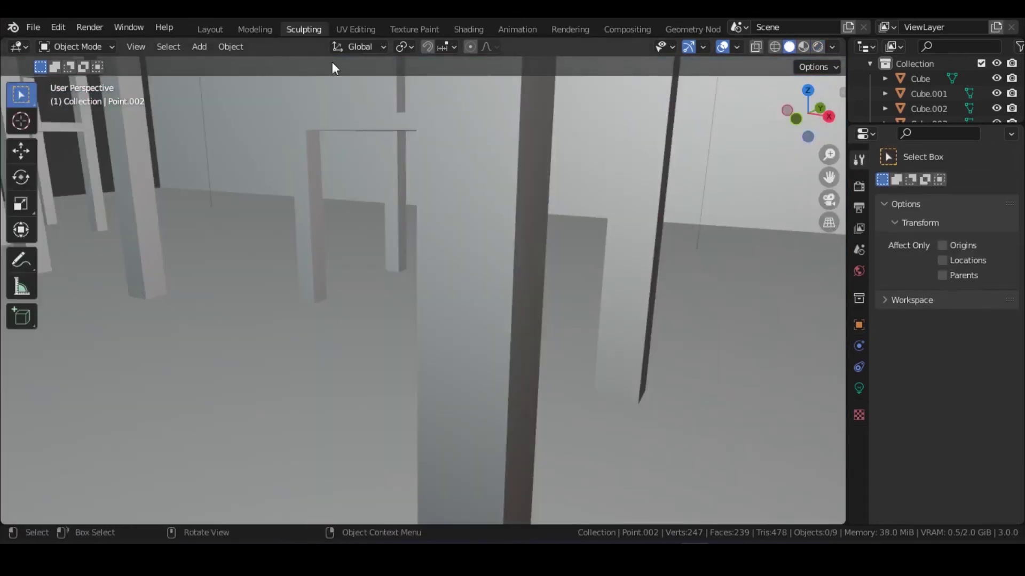
pyautogui.moveTo(332, 62)
pyautogui.mouseDown(button='middle')
pyautogui.moveTo(395, 168)
pyautogui.moveTo(449, 224)
pyautogui.mouseUp(button='middle')
pyautogui.moveTo(693, 214); pyautogui.dragTo(571, 182, button='middle')
pyautogui.scroll(-3, 366, 217)
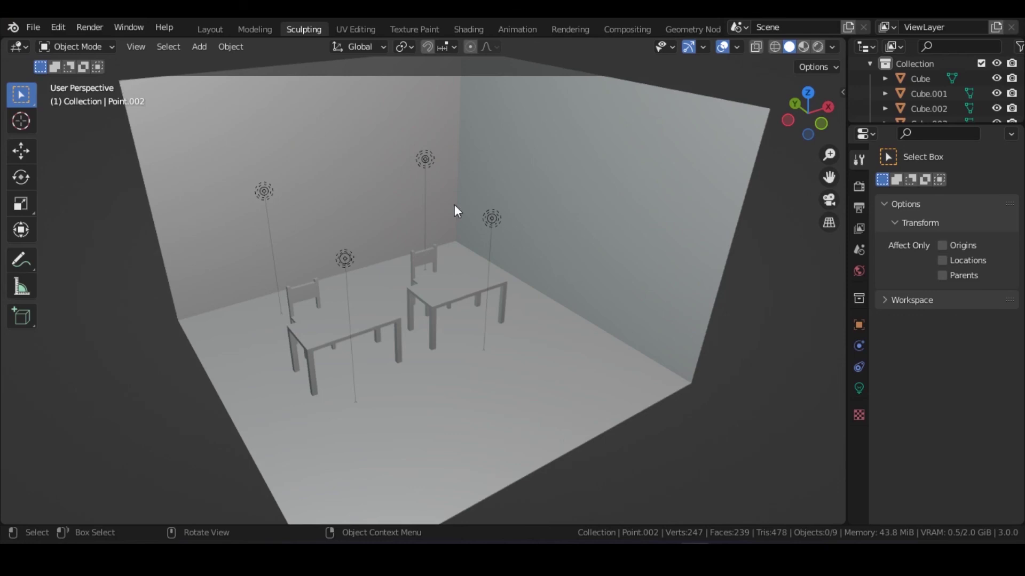
pyautogui.moveTo(520, 218); pyautogui.dragTo(515, 181, button='middle')
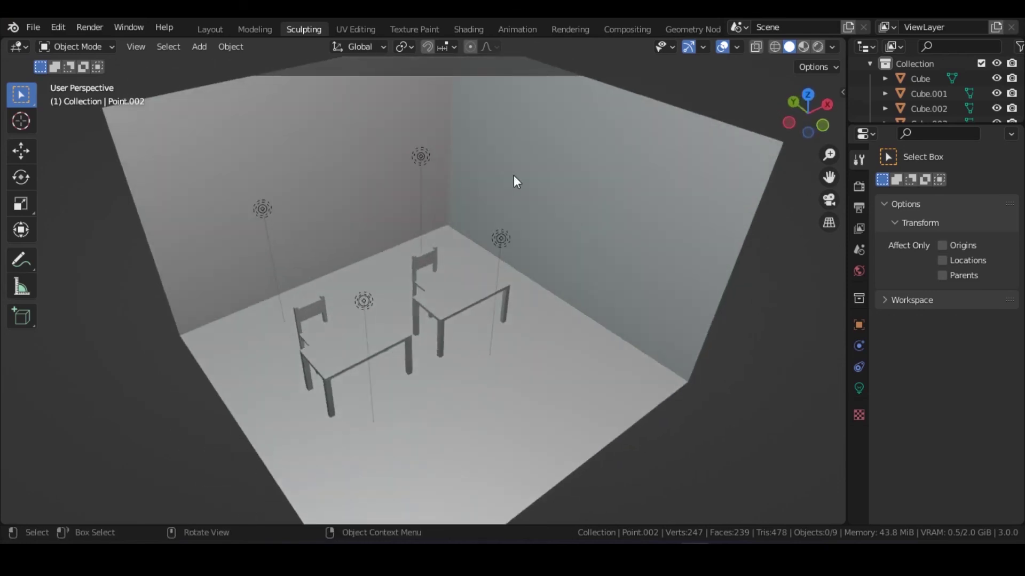
# - Look over the UV Editing, Texture Paint, Shading and Animation workspaces in turn
pyautogui.click(356, 30)
pyautogui.click(421, 28)
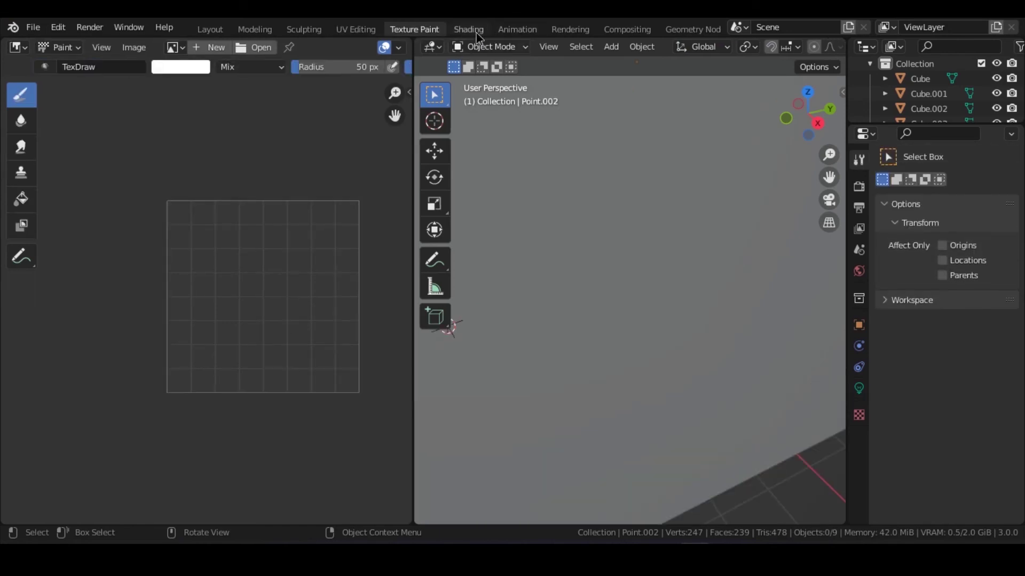
pyautogui.click(469, 30)
pyautogui.click(356, 30)
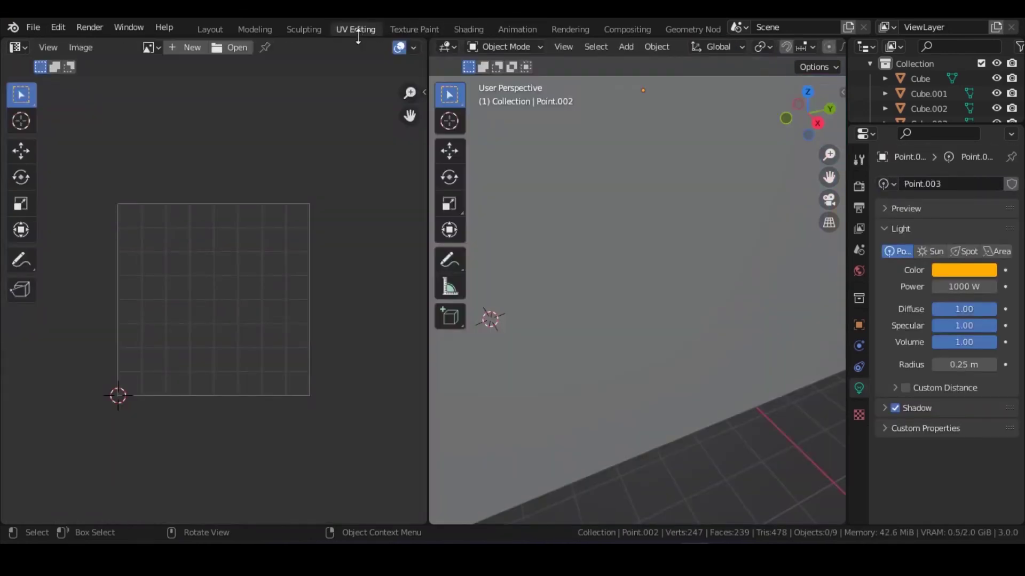
pyautogui.click(509, 28)
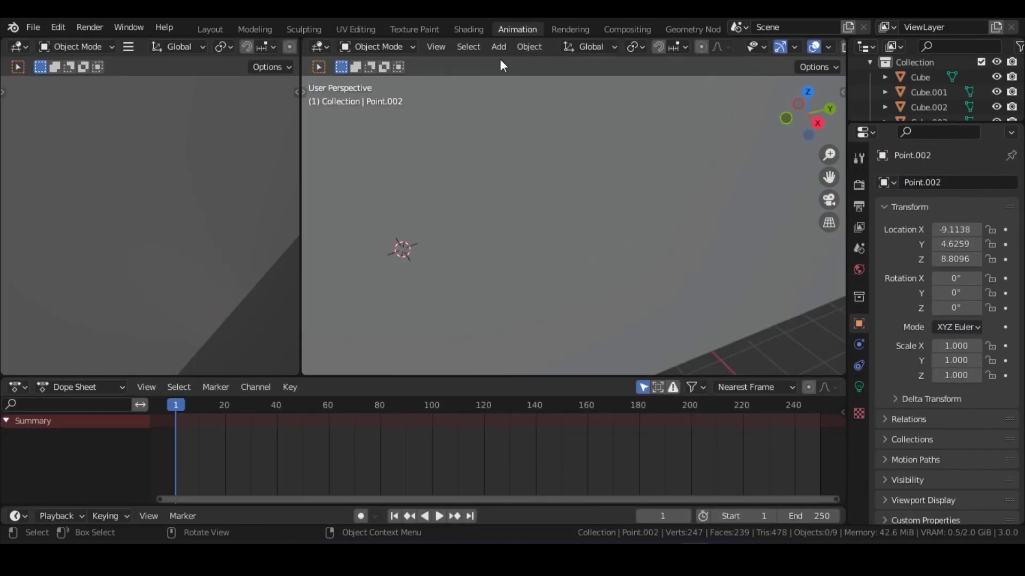
# - Look over the Rendering, Compositing and Geometry Nodes workspaces and go back to the Shading workspace
pyautogui.click(570, 29)
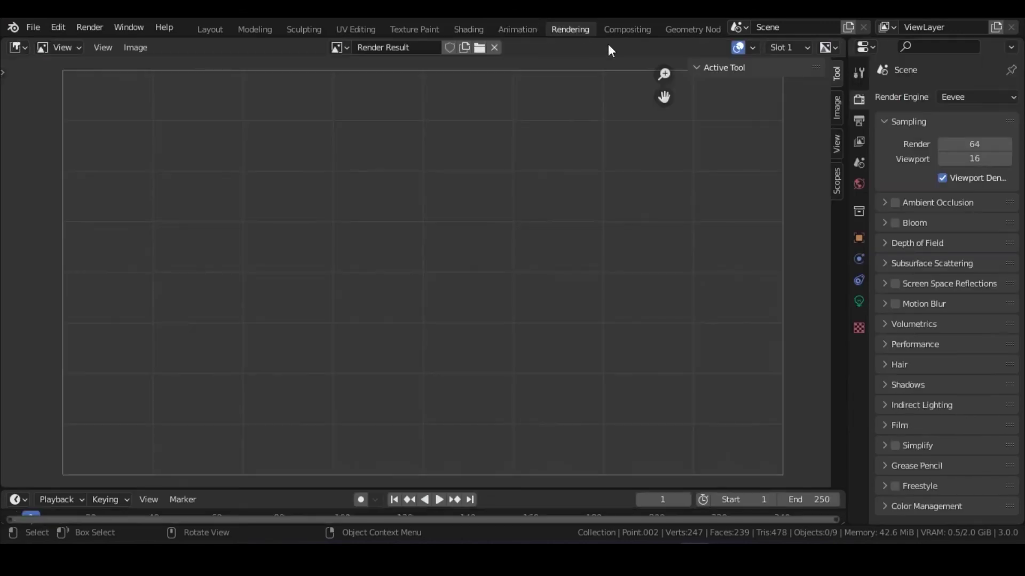
pyautogui.click(633, 29)
pyautogui.hscroll(4, 683, 31)
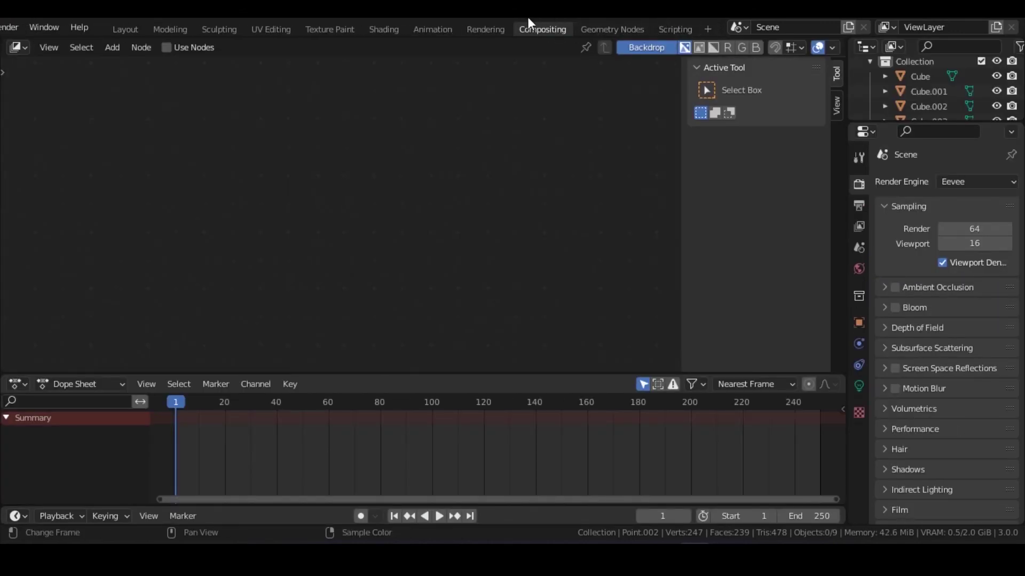
pyautogui.hscroll(-4, 529, 22)
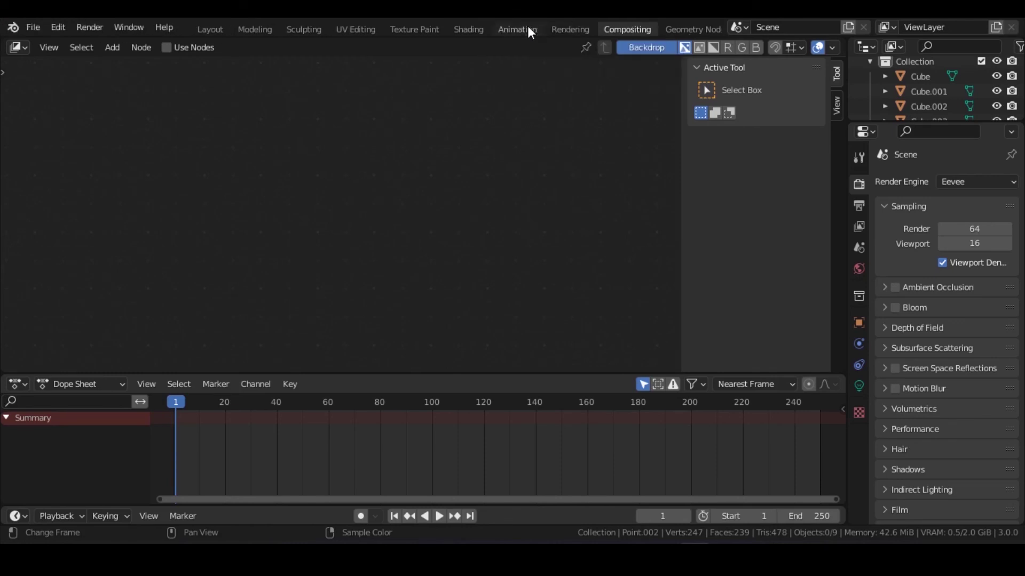
pyautogui.hscroll(4, 526, 30)
pyautogui.click(613, 31)
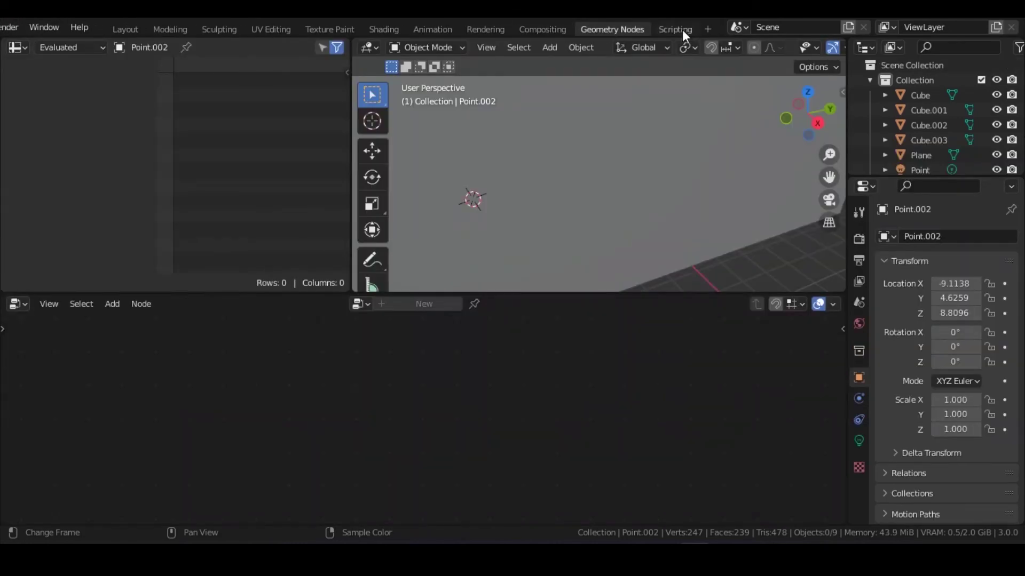
pyautogui.click(388, 28)
pyautogui.hscroll(-4, 389, 29)
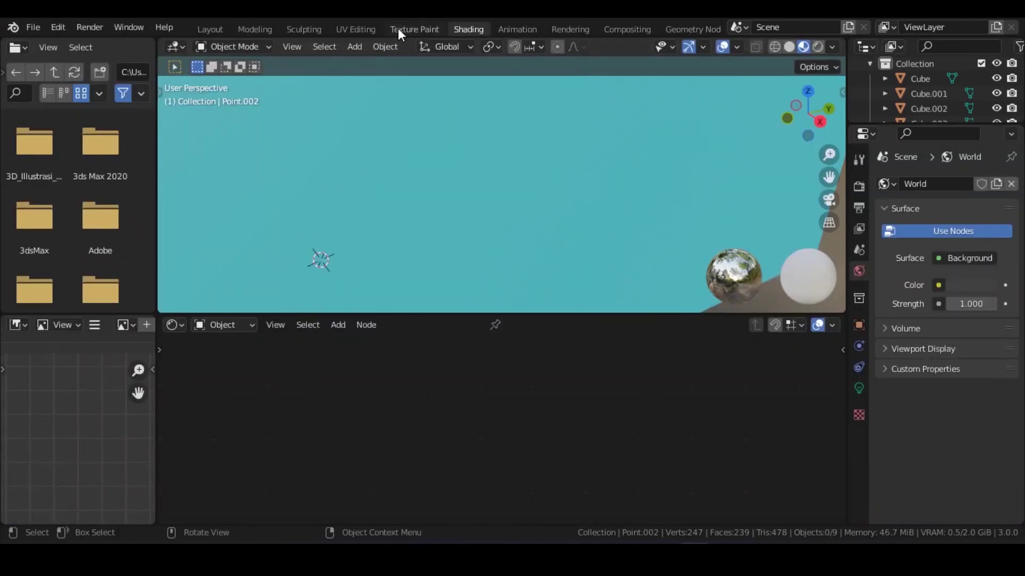
# - Compare the Layout, Modeling, UV Editing and Shading workspaces, ending in the Modeling workspace
pyautogui.click(203, 30)
pyautogui.click(258, 28)
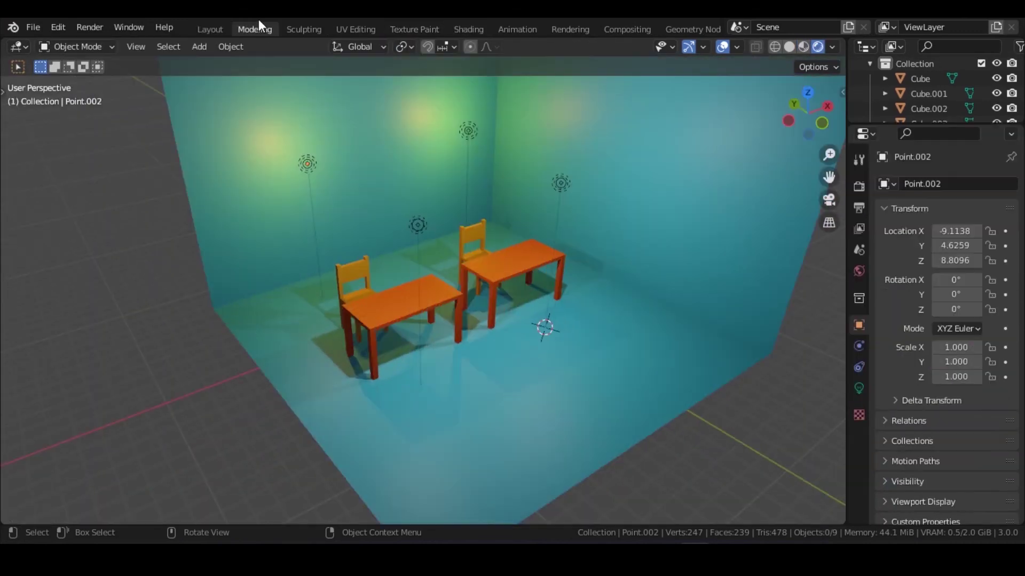
pyautogui.click(361, 28)
pyautogui.click(469, 25)
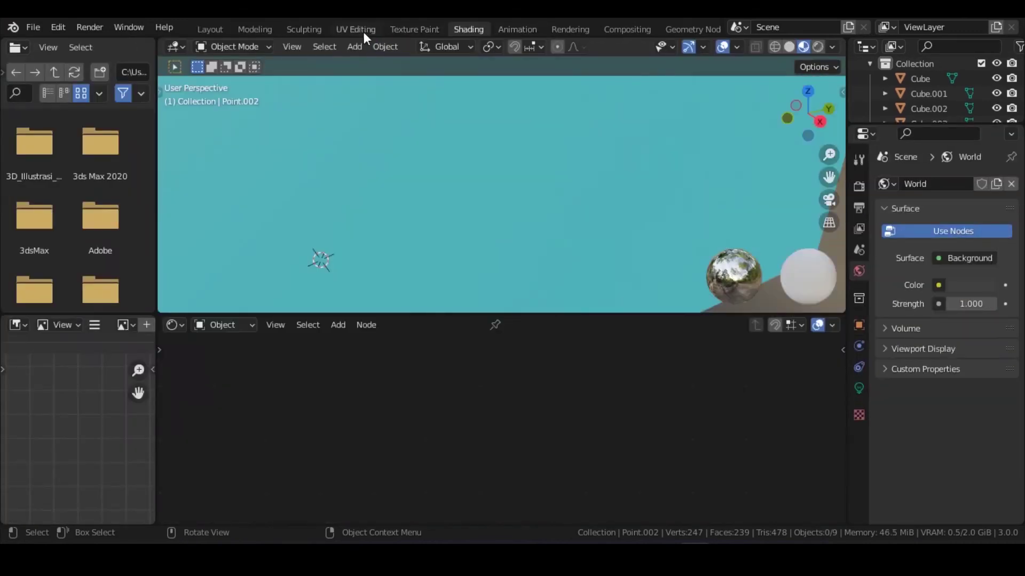
pyautogui.click(363, 30)
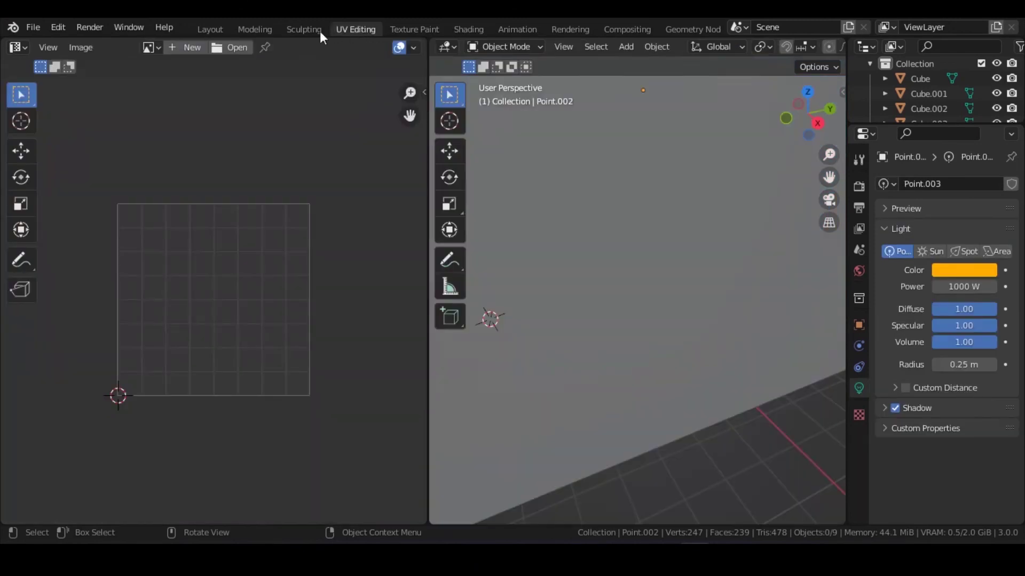
pyautogui.click(256, 27)
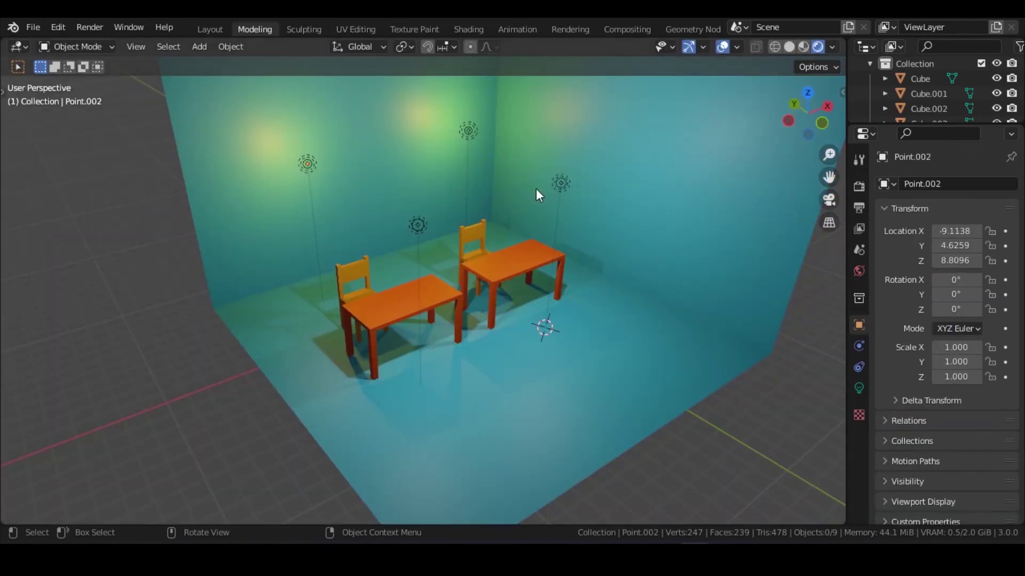
# - Split the Modeling viewport into two side-by-side views and divide the new solid-shaded one into two stacked views
pyautogui.keyDown('shift'); pyautogui.moveTo(502, 209); pyautogui.dragTo(440, 276, button='middle'); pyautogui.keyUp('shift')
pyautogui.scroll(2, 521, 248)
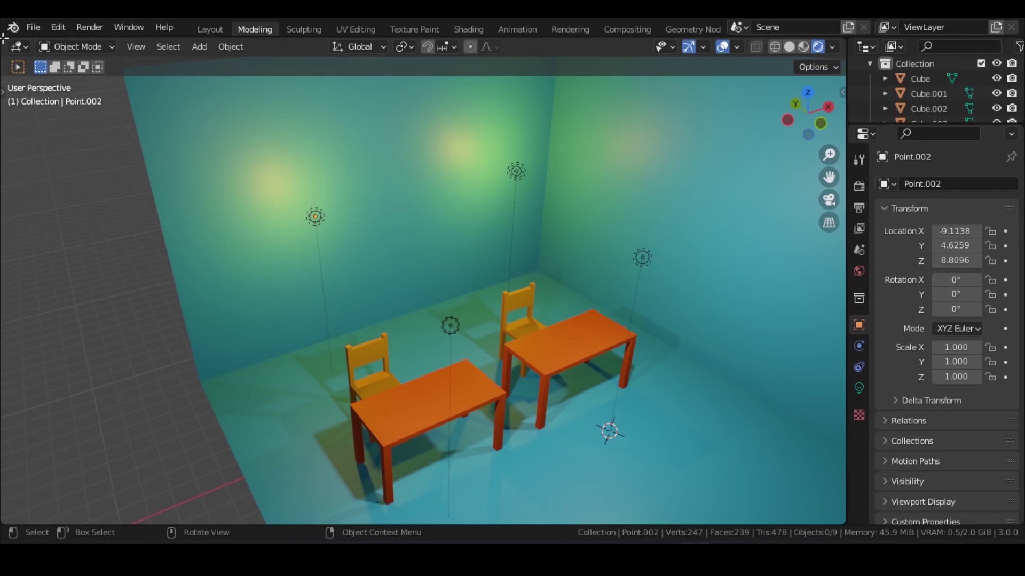
pyautogui.moveTo(4, 38); pyautogui.dragTo(317, 182)
pyautogui.moveTo(415, 183)
pyautogui.mouseDown()
pyautogui.moveTo(428, 184)
pyautogui.moveTo(406, 184)
pyautogui.mouseUp()
pyautogui.moveTo(610, 306)
pyautogui.mouseDown(button='middle')
pyautogui.moveTo(657, 287)
pyautogui.moveTo(610, 319)
pyautogui.moveTo(597, 316)
pyautogui.mouseUp(button='middle')
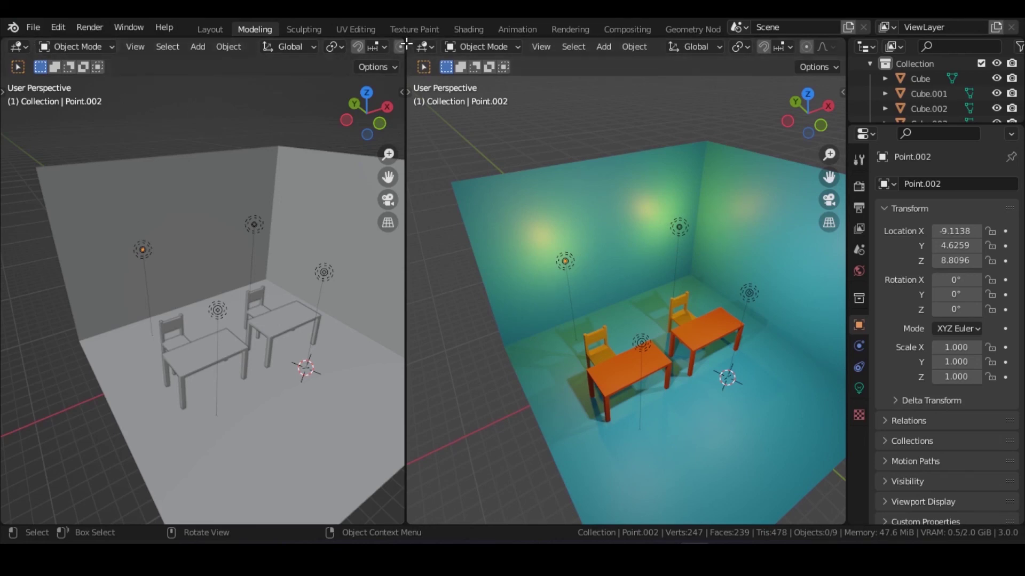
pyautogui.moveTo(404, 40); pyautogui.dragTo(419, 292)
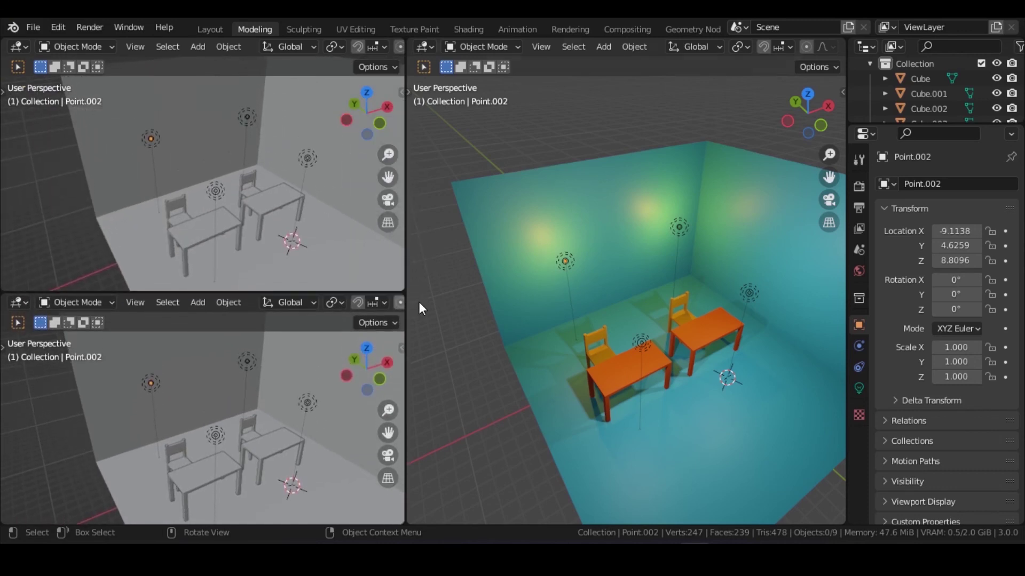
pyautogui.moveTo(565, 280); pyautogui.dragTo(604, 249, button='middle')
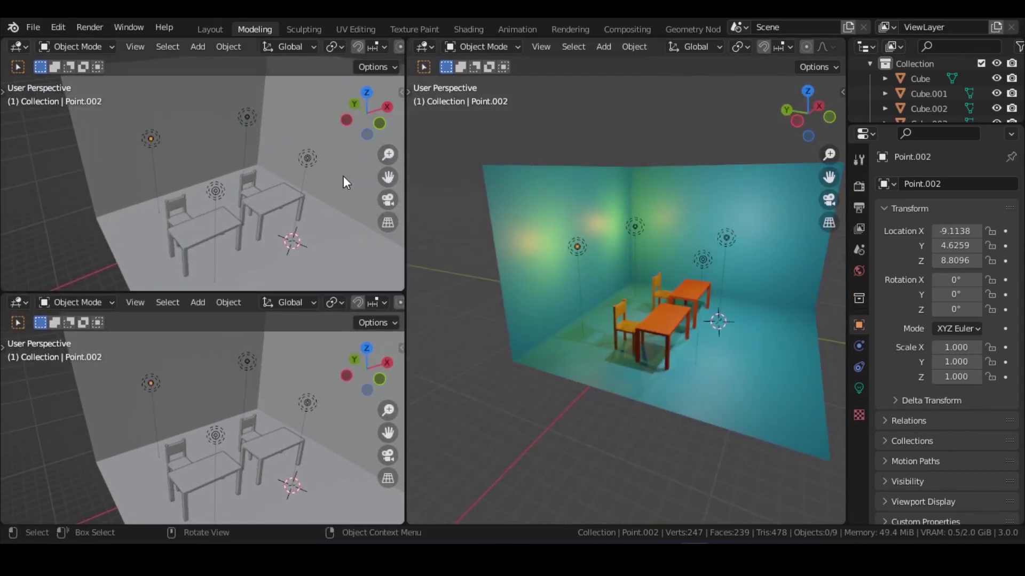
# - Set the upper small viewport to the left orthographic view and the lower one to the top orthographic view
pyautogui.moveTo(314, 183); pyautogui.dragTo(359, 125, button='middle')
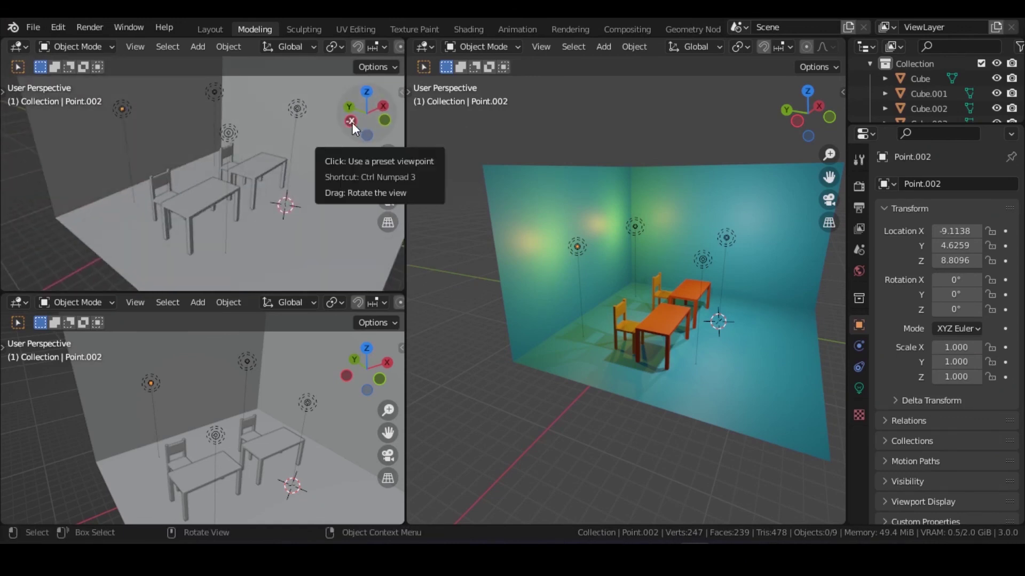
pyautogui.click(351, 123)
pyautogui.click(376, 360)
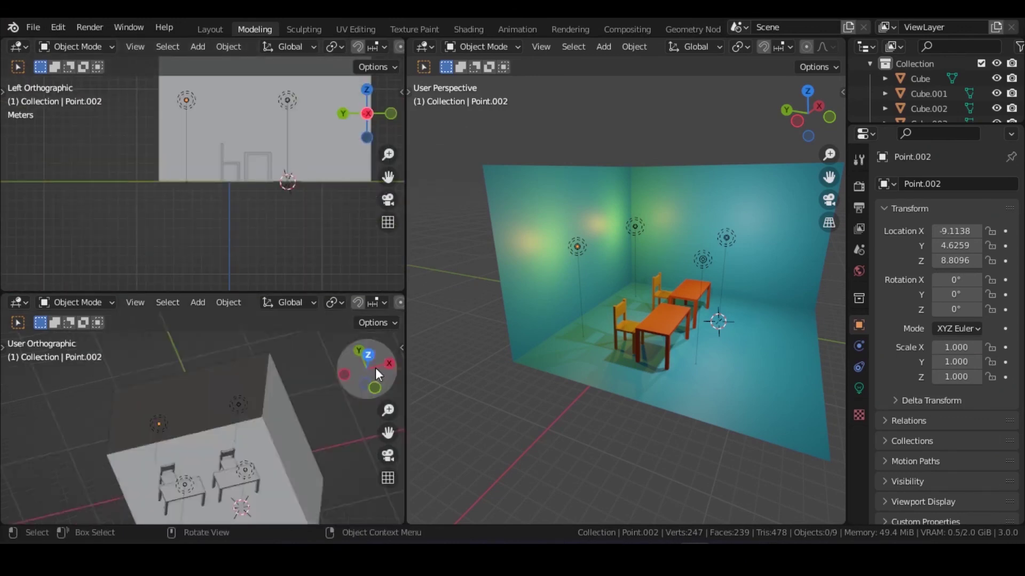
pyautogui.scroll(5, 264, 412)
pyautogui.keyDown('shift'); pyautogui.moveTo(305, 393); pyautogui.dragTo(338, 354, button='middle'); pyautogui.keyUp('shift')
pyautogui.scroll(4, 276, 191)
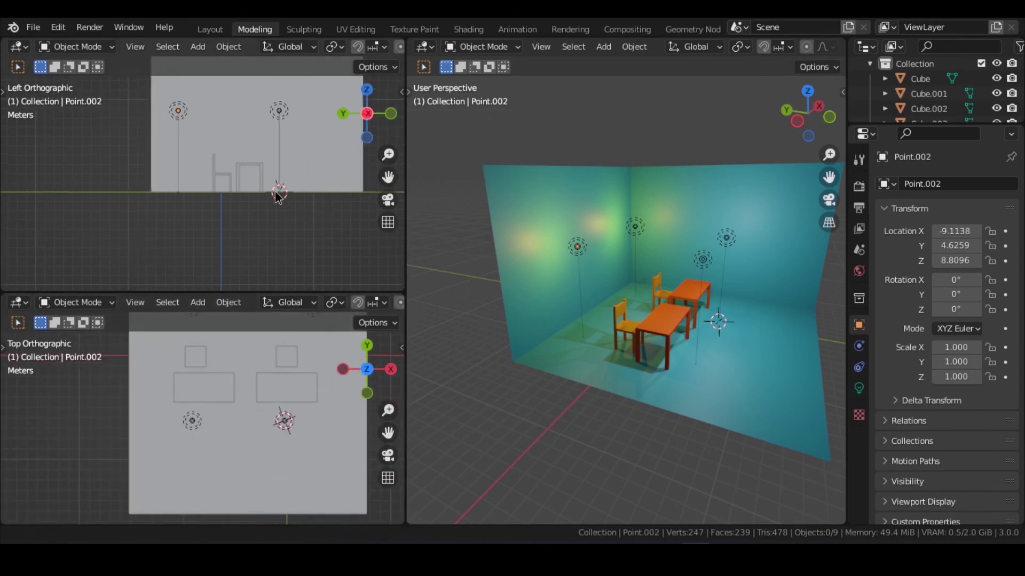
# - Widen the rendered viewport by narrowing the two stacked views, and orbit the upper small one to a perspective of the furniture
pyautogui.moveTo(739, 308); pyautogui.dragTo(609, 353, button='middle')
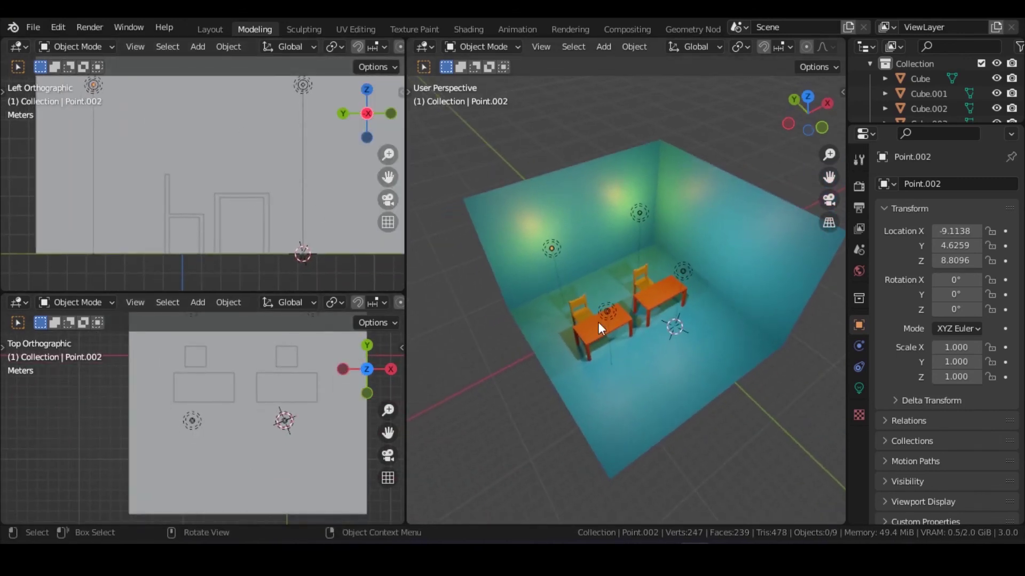
pyautogui.moveTo(407, 269); pyautogui.dragTo(342, 268)
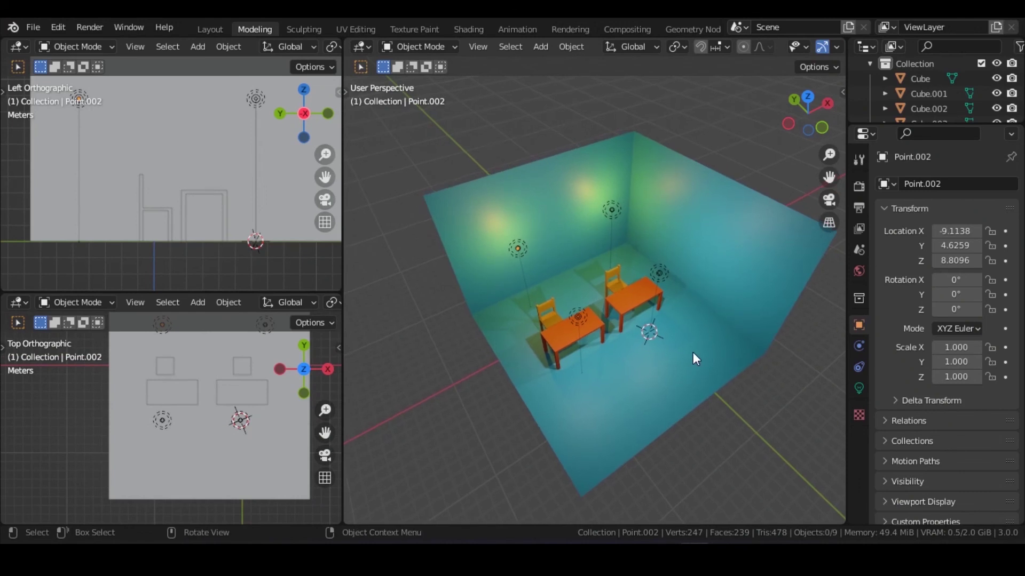
pyautogui.moveTo(279, 168); pyautogui.dragTo(169, 220, button='middle')
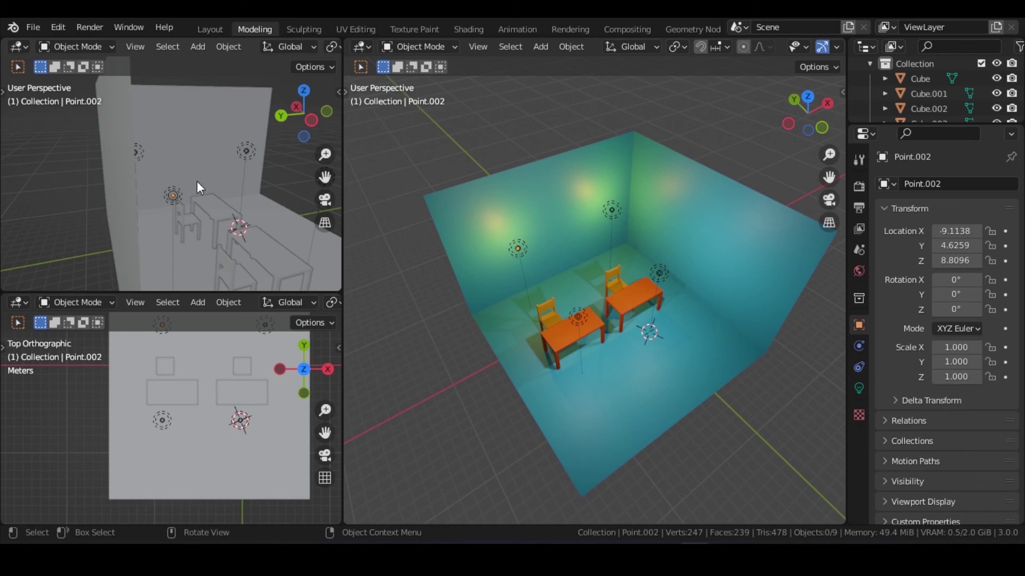
pyautogui.moveTo(204, 172); pyautogui.dragTo(136, 194, button='middle')
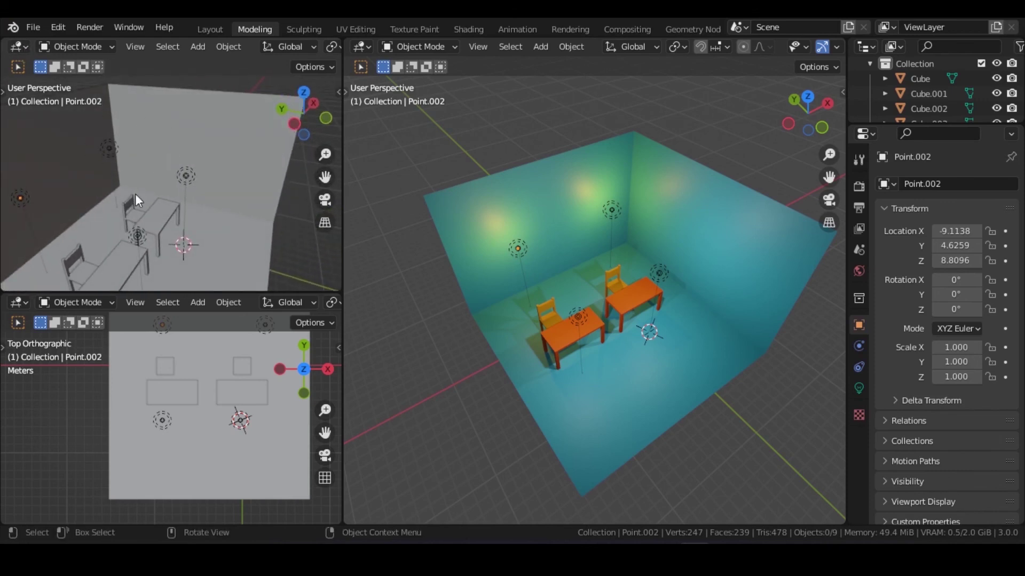
# - Change the upper small viewport to an Image Editor and open arc 3.png from the Desktop folder
pyautogui.click(20, 49)
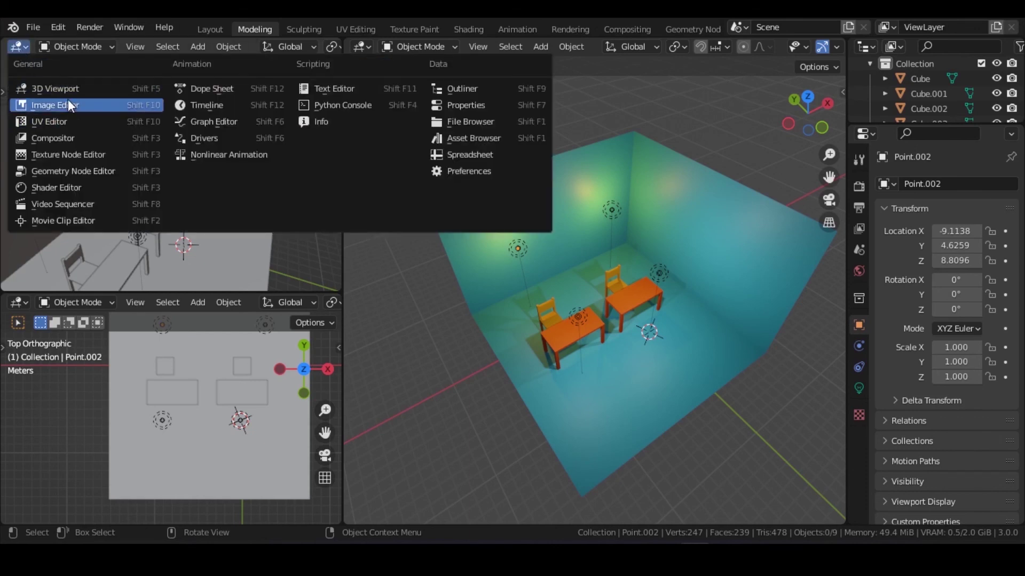
pyautogui.click(79, 108)
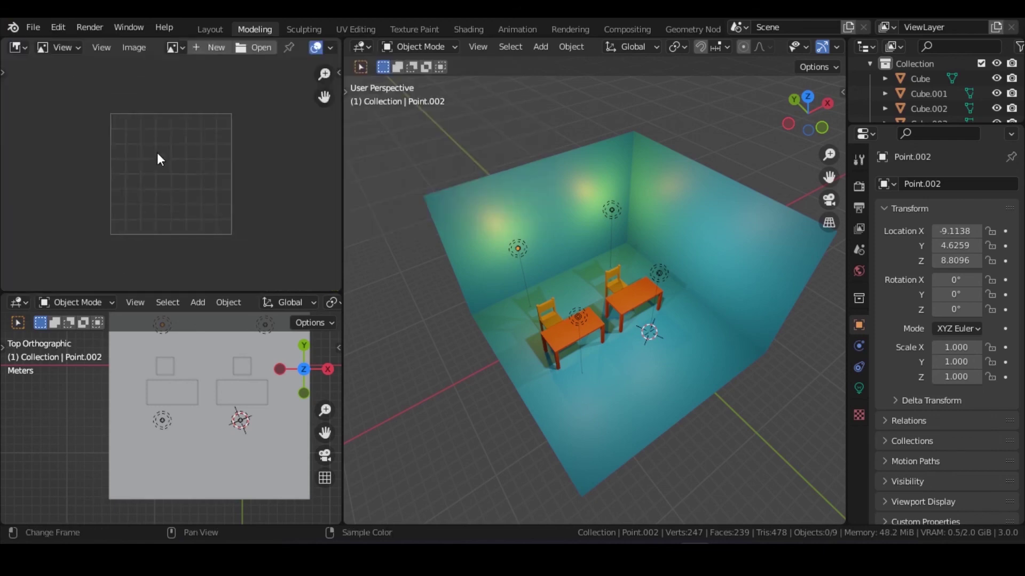
pyautogui.click(258, 49)
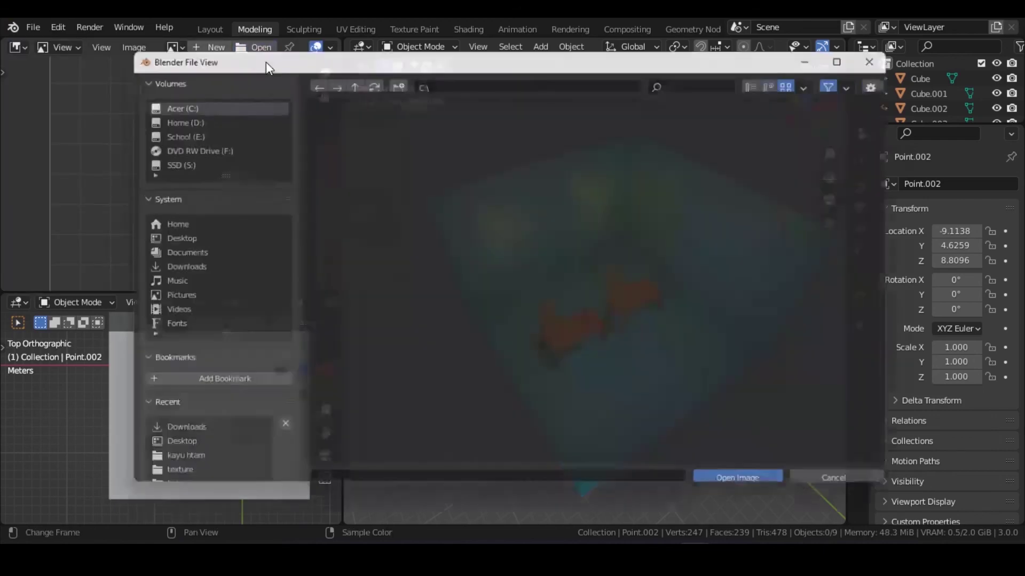
pyautogui.click(157, 237)
pyautogui.doubleClick(488, 162)
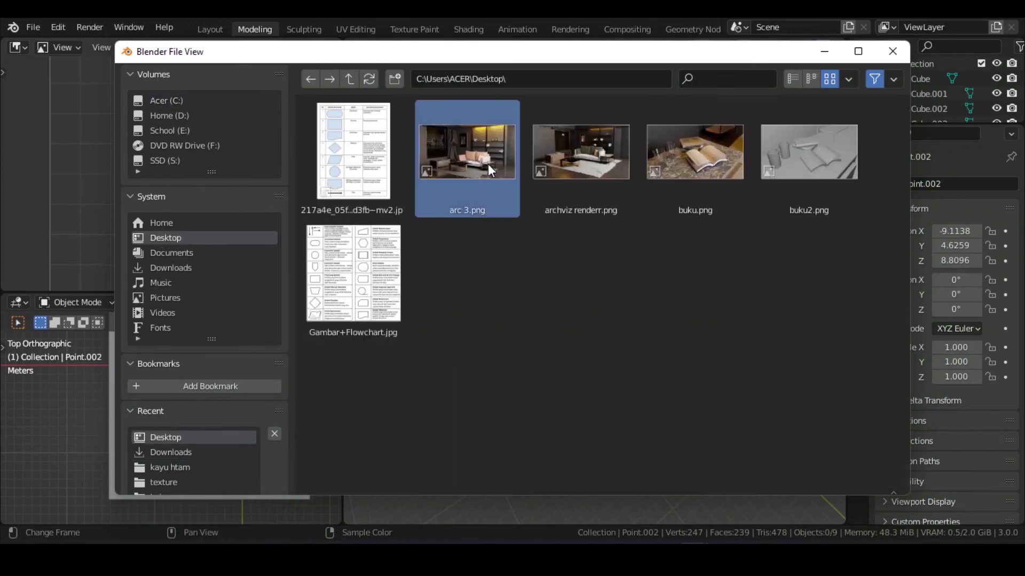
pyautogui.scroll(2, 196, 192)
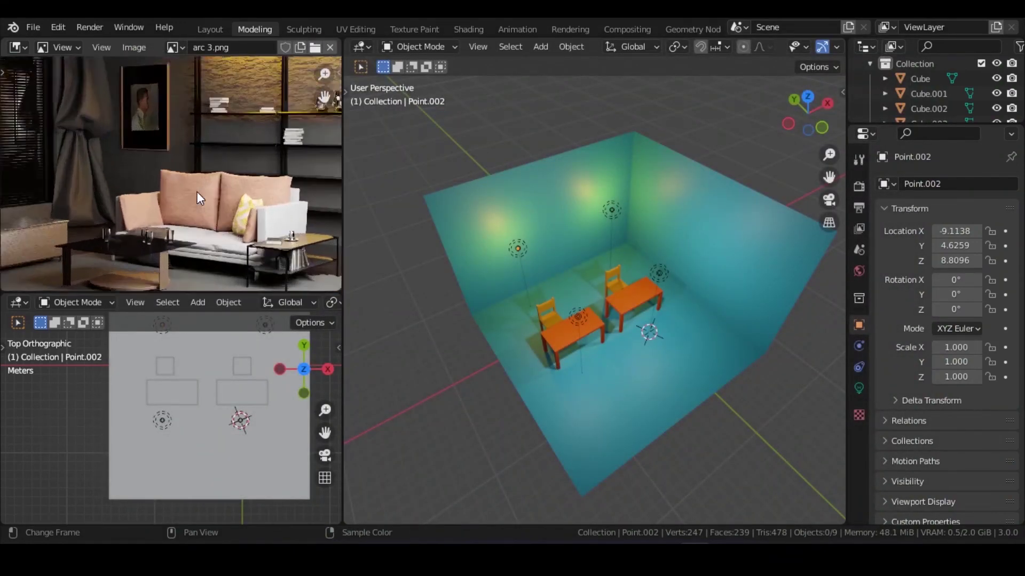
# - Change the image area to a Shader Editor and select the point light above the table nearer the open side
pyautogui.click(21, 47)
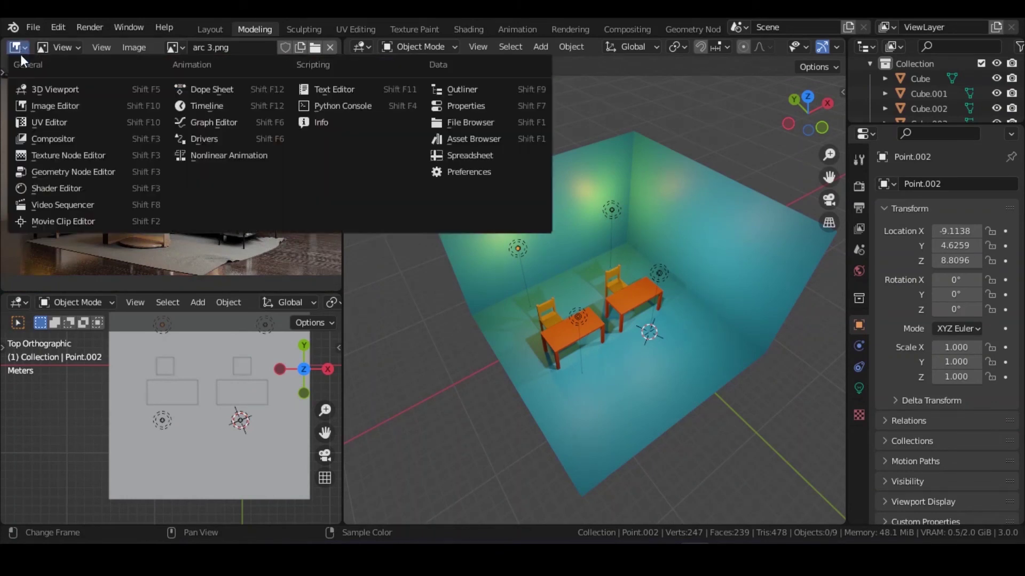
pyautogui.click(70, 188)
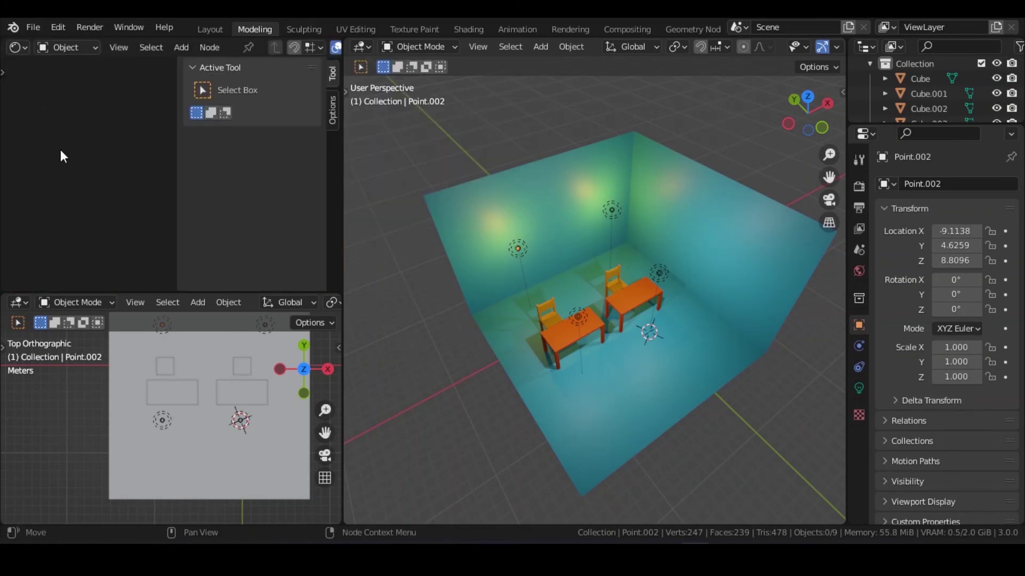
pyautogui.click(578, 317)
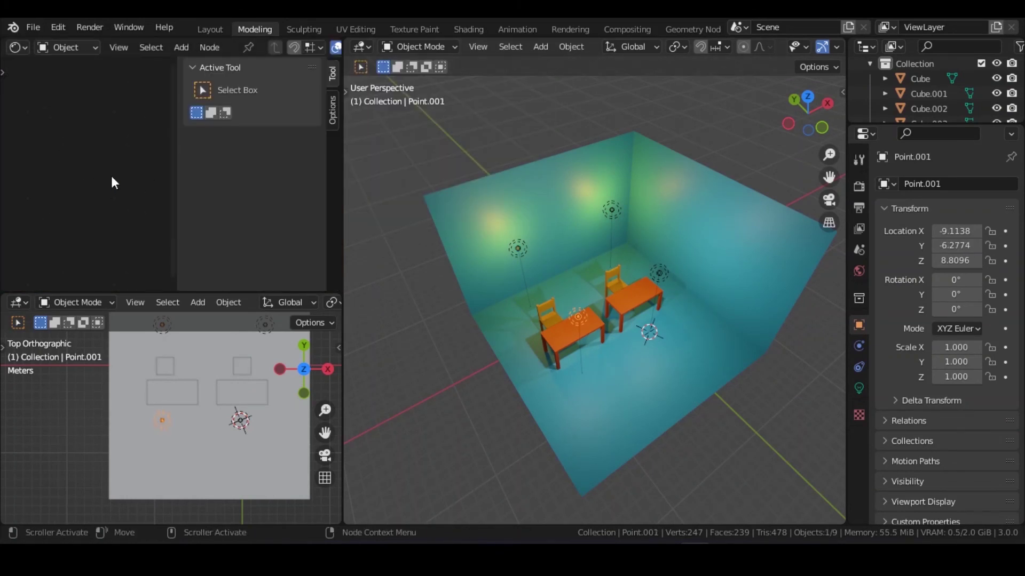
# - Change the upper small area to a Timeline and compare it with an enlarged timeline in the Layout workspace
pyautogui.click(18, 47)
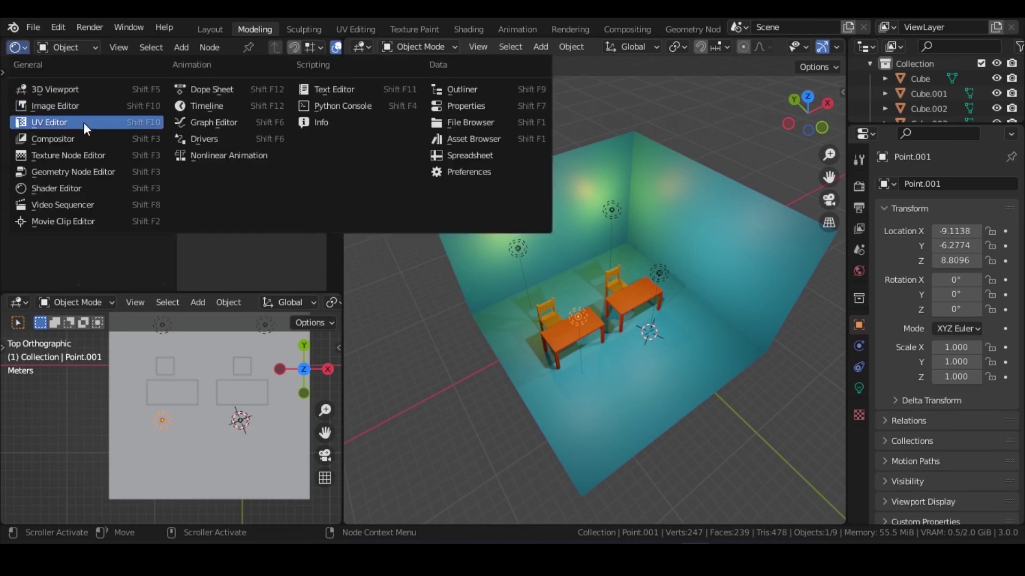
pyautogui.click(206, 106)
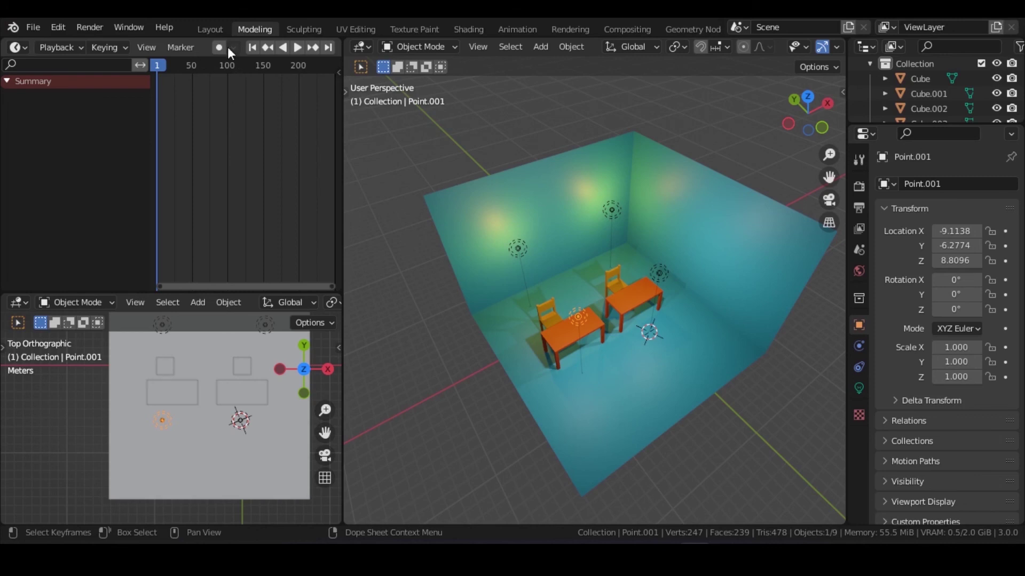
pyautogui.click(210, 29)
pyautogui.moveTo(206, 500); pyautogui.dragTo(230, 437)
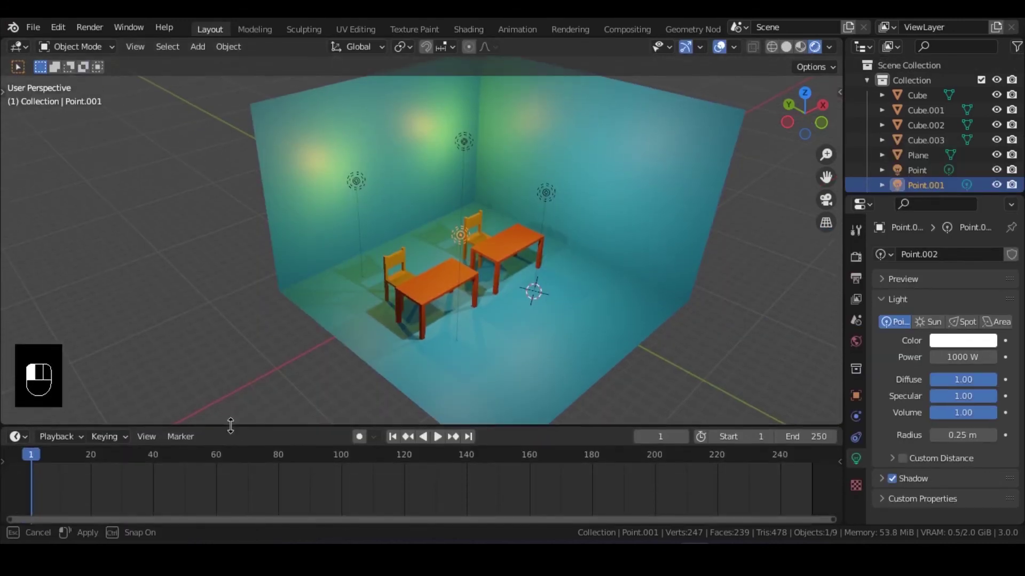
pyautogui.click(255, 30)
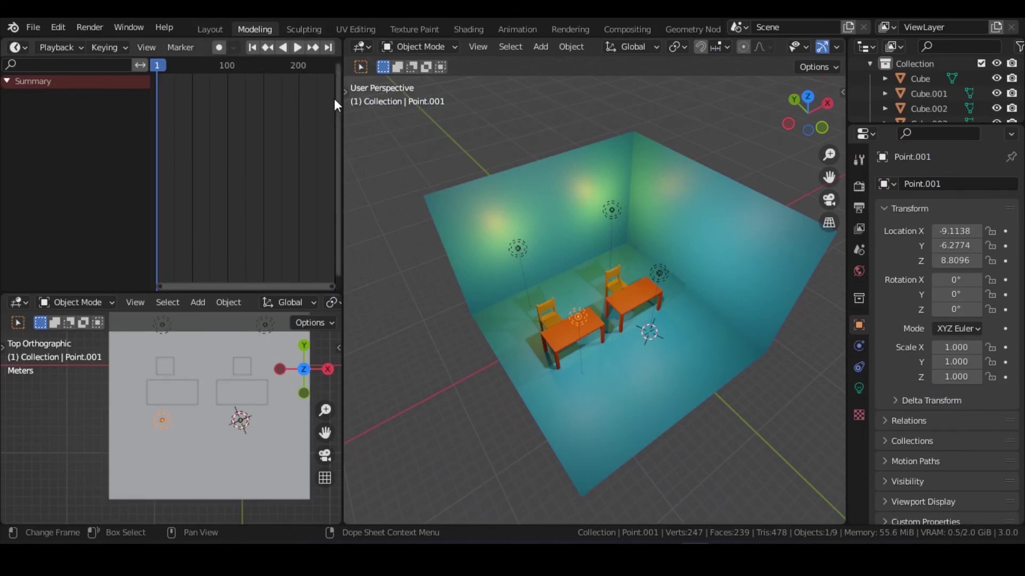
# - Tour the Sculpting, UV Editing, Texture Paint, Shading and Animation workspaces, and bring the furniture into view in Animation
pyautogui.click(304, 30)
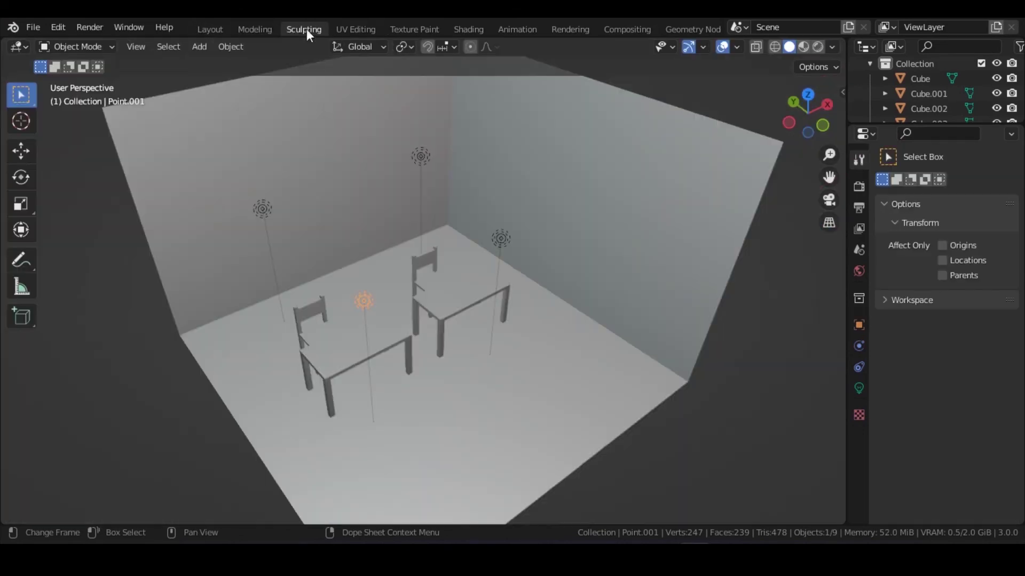
pyautogui.click(355, 29)
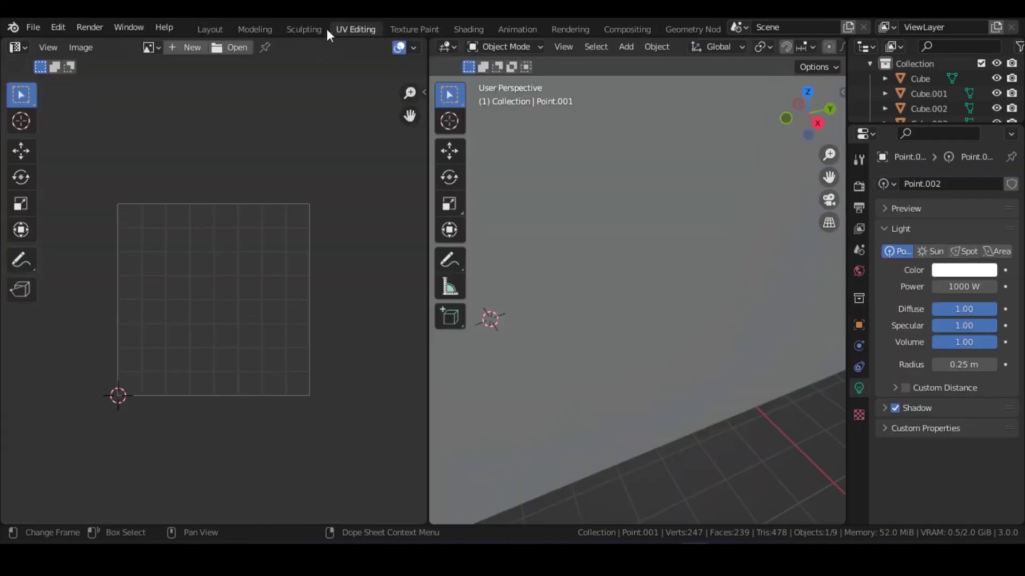
pyautogui.click(467, 30)
pyautogui.click(414, 29)
pyautogui.click(367, 29)
pyautogui.click(427, 29)
pyautogui.click(468, 29)
pyautogui.click(509, 30)
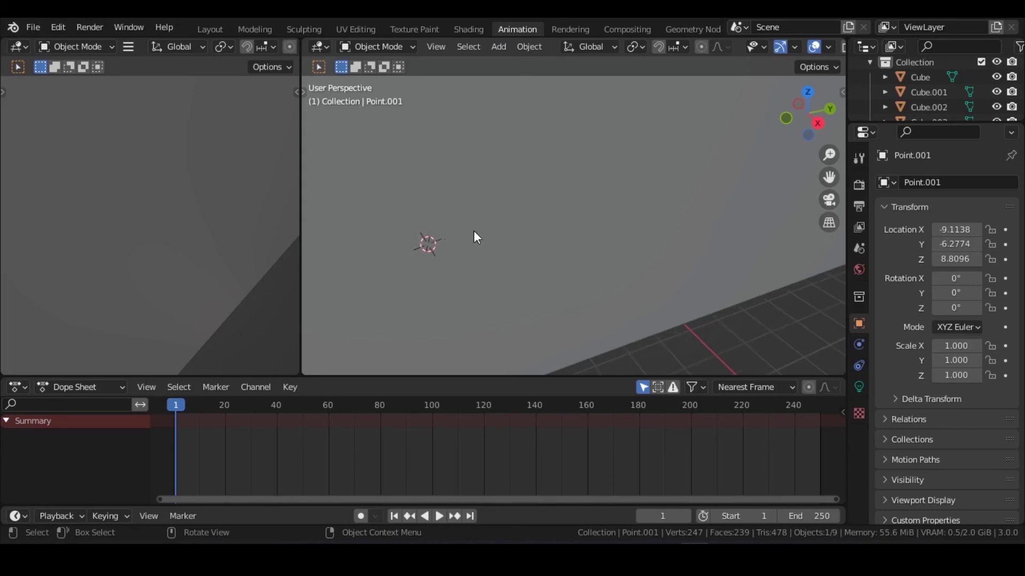
pyautogui.moveTo(475, 235); pyautogui.dragTo(446, 428, button='middle')
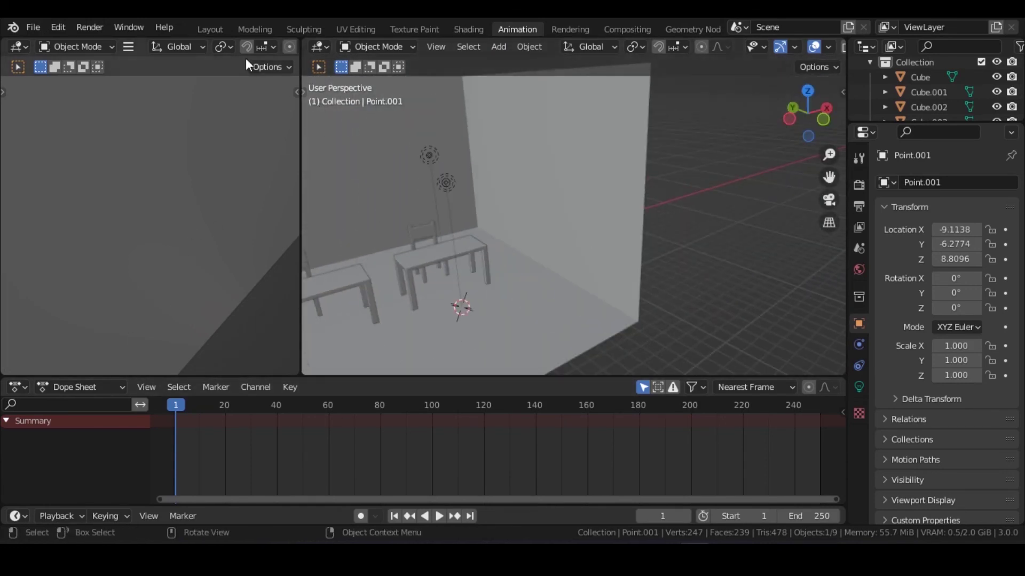
# - Return to the customized Modeling workspace and inspect the rendered room and its furniture from several angles
pyautogui.click(255, 29)
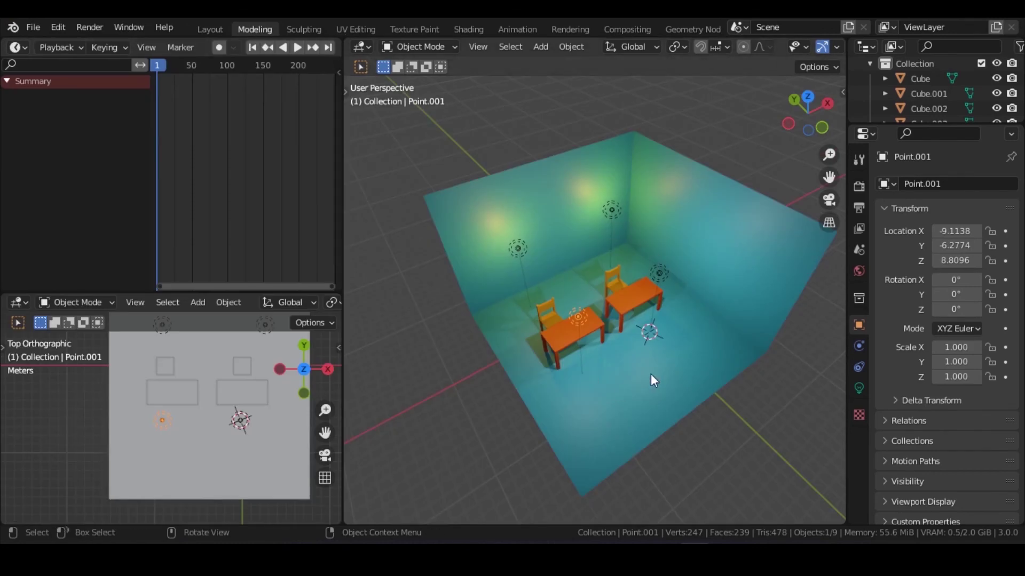
pyautogui.moveTo(651, 376); pyautogui.dragTo(606, 275, button='middle')
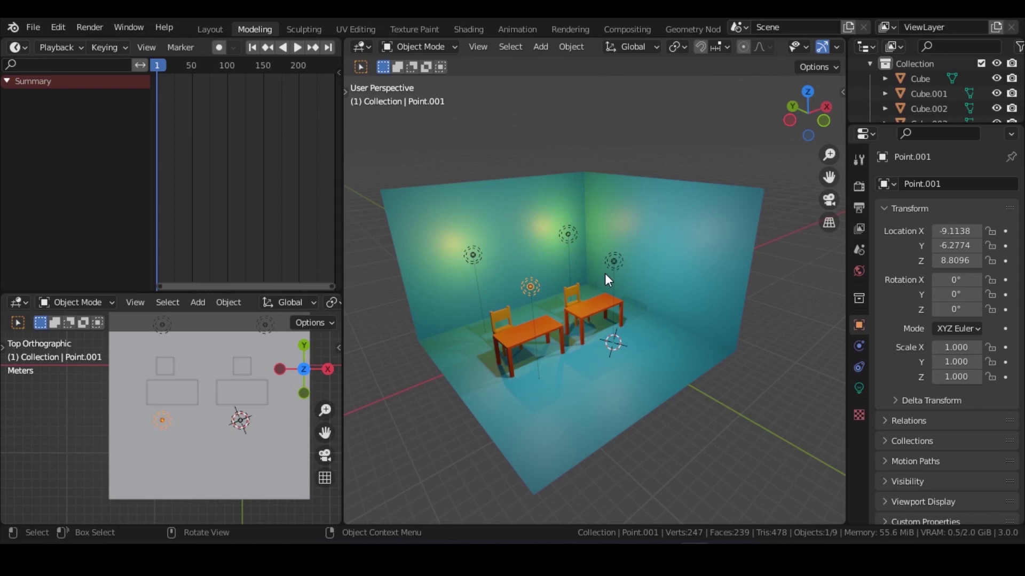
pyautogui.moveTo(488, 270)
pyautogui.mouseDown(button='middle')
pyautogui.moveTo(604, 303)
pyautogui.moveTo(485, 282)
pyautogui.mouseUp(button='middle')
pyautogui.keyDown('shift'); pyautogui.moveTo(605, 322); pyautogui.dragTo(579, 250, button='middle'); pyautogui.keyUp('shift')
pyautogui.scroll(5, 528, 292)
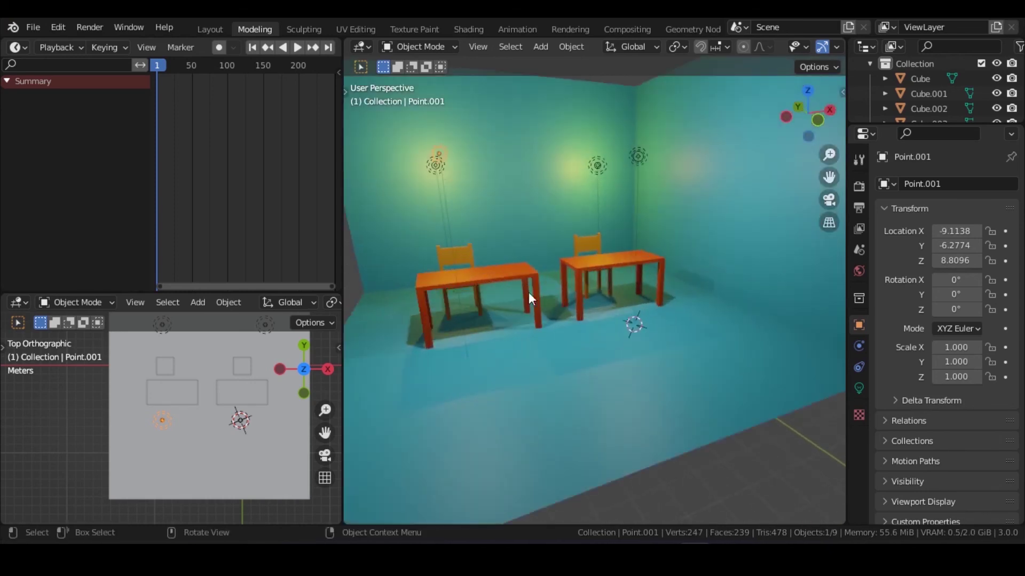
pyautogui.moveTo(528, 293); pyautogui.dragTo(536, 229, button='middle')
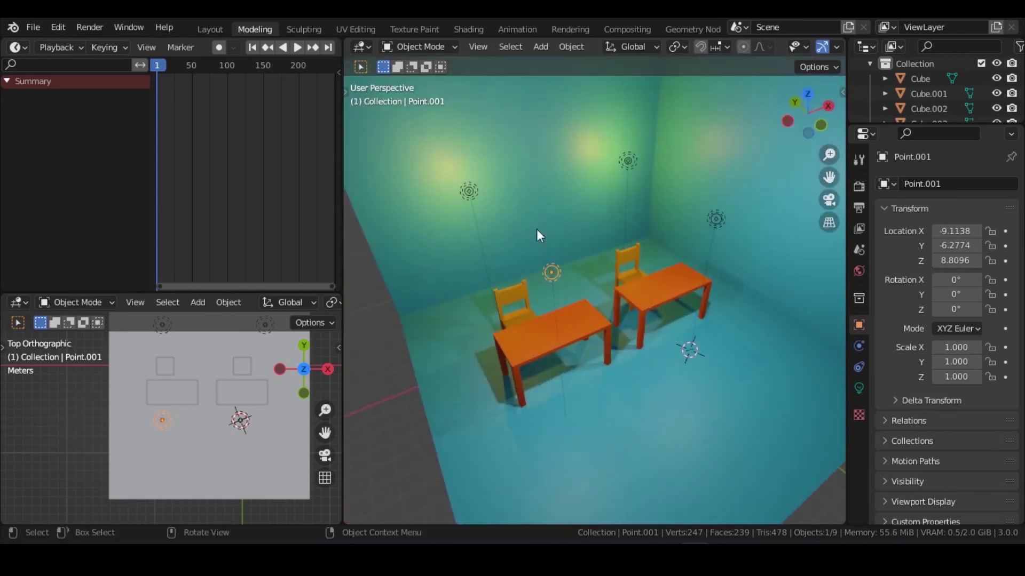
# - Switch to the Layout workspace and frame the whole rendered room in the viewport
pyautogui.click(218, 34)
pyautogui.scroll(-4, 523, 298)
pyautogui.moveTo(463, 309); pyautogui.dragTo(359, 270, button='middle')
pyautogui.scroll(5, 377, 279)
pyautogui.scroll(-5, 377, 280)
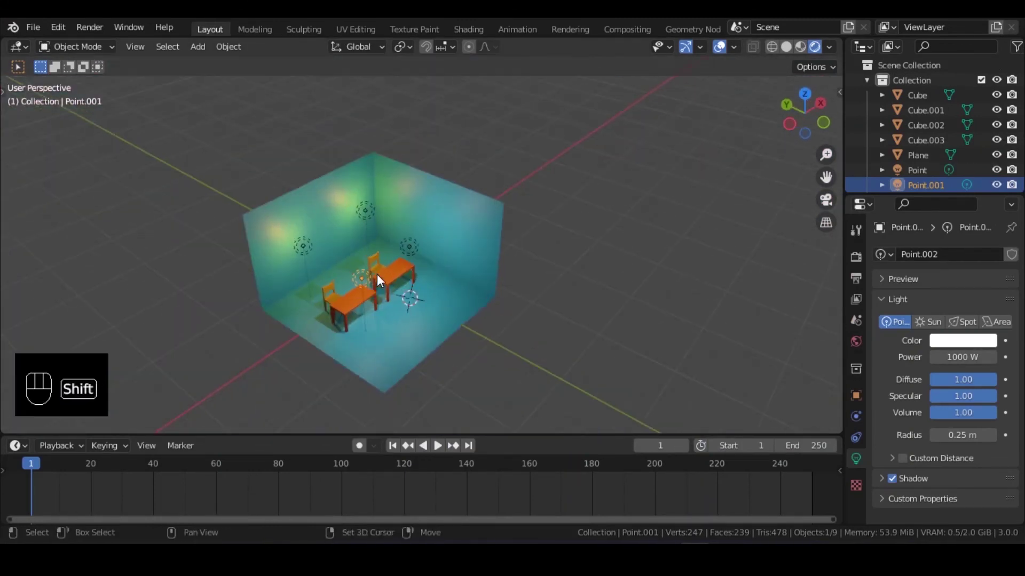
# - Try to move the table nearer the room's corner, and examine the furniture from the front
pyautogui.scroll(5, 380, 299)
pyautogui.click(377, 312)
pyautogui.press('g')
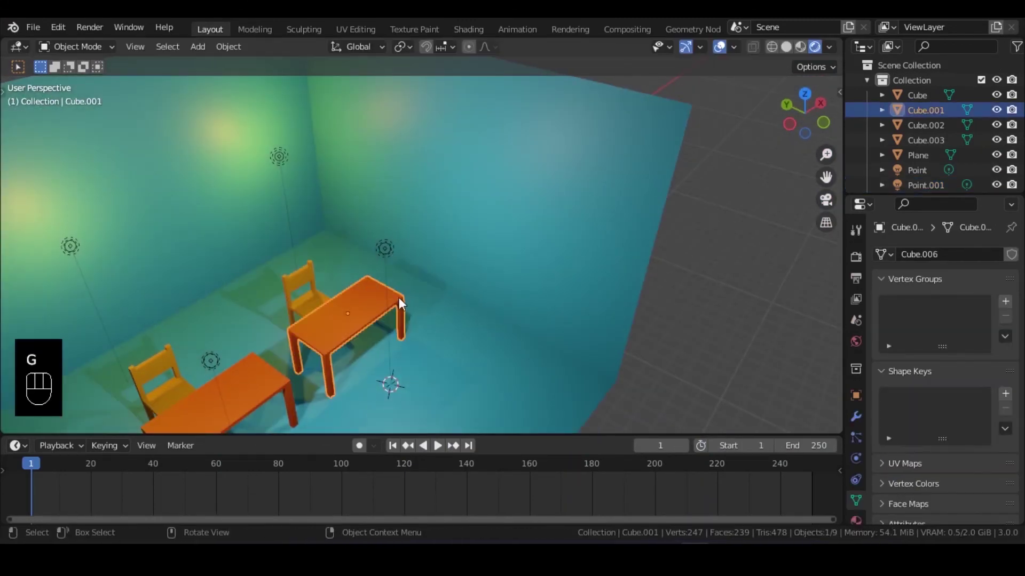
pyautogui.press('g')
pyautogui.click(417, 256)
pyautogui.moveTo(385, 247); pyautogui.dragTo(466, 289, button='middle')
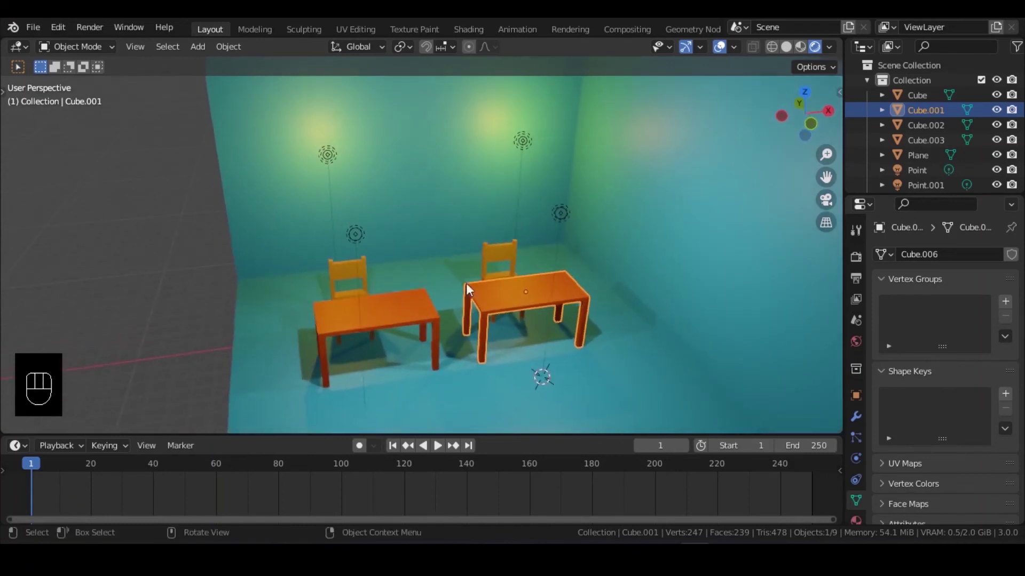
# - Shrink the timeline to its header so the 3D viewport gets taller, and clear the room selection
pyautogui.click(520, 430)
pyautogui.moveTo(520, 435); pyautogui.dragTo(517, 503)
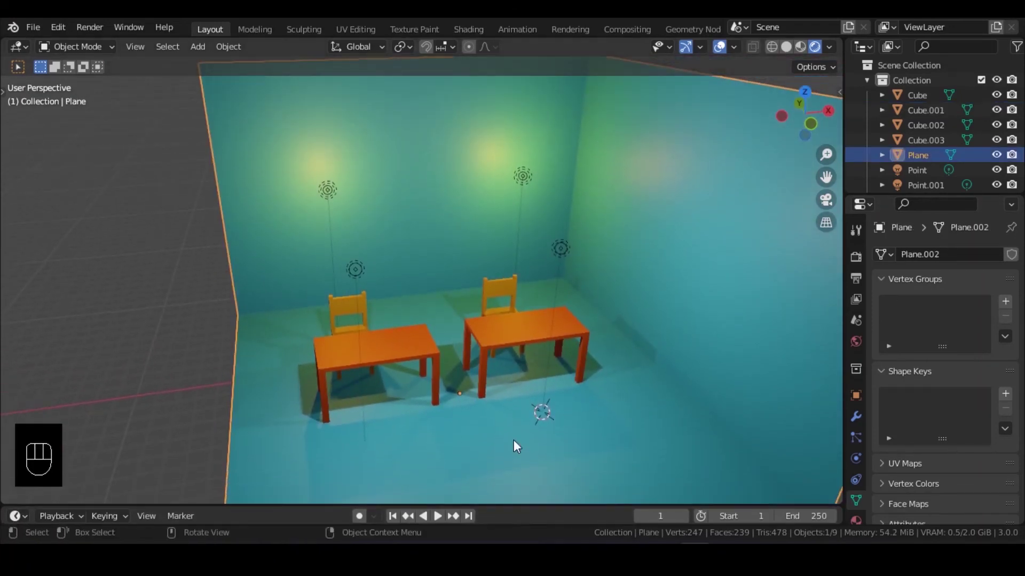
pyautogui.moveTo(513, 440); pyautogui.dragTo(377, 279, button='middle')
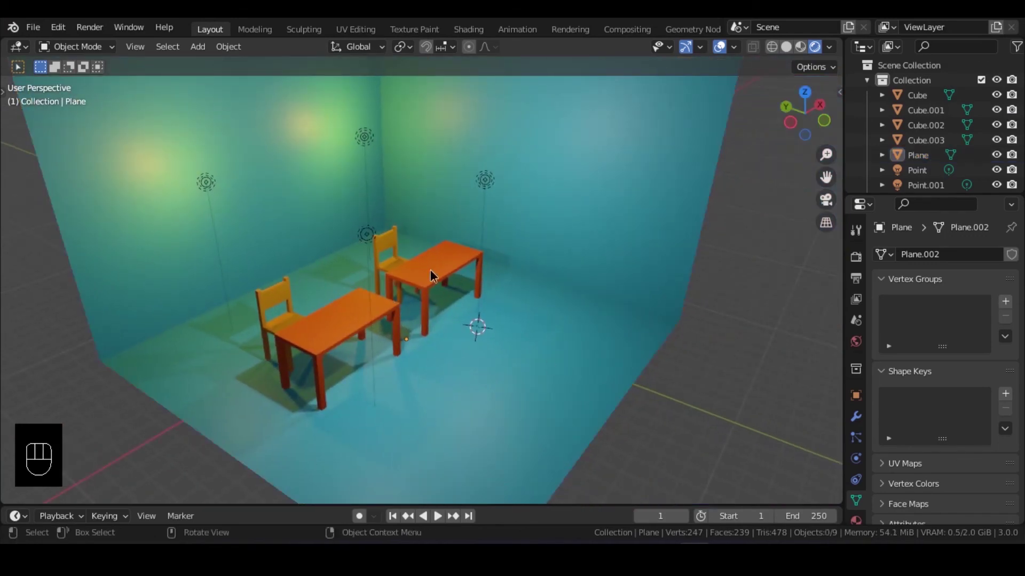
# - Try to rotate Cube.002, the table farther from the room's corner, freely and about the Z axis
pyautogui.click(430, 271)
pyautogui.moveTo(460, 306); pyautogui.dragTo(380, 299, button='middle')
pyautogui.scroll(5, 271, 338)
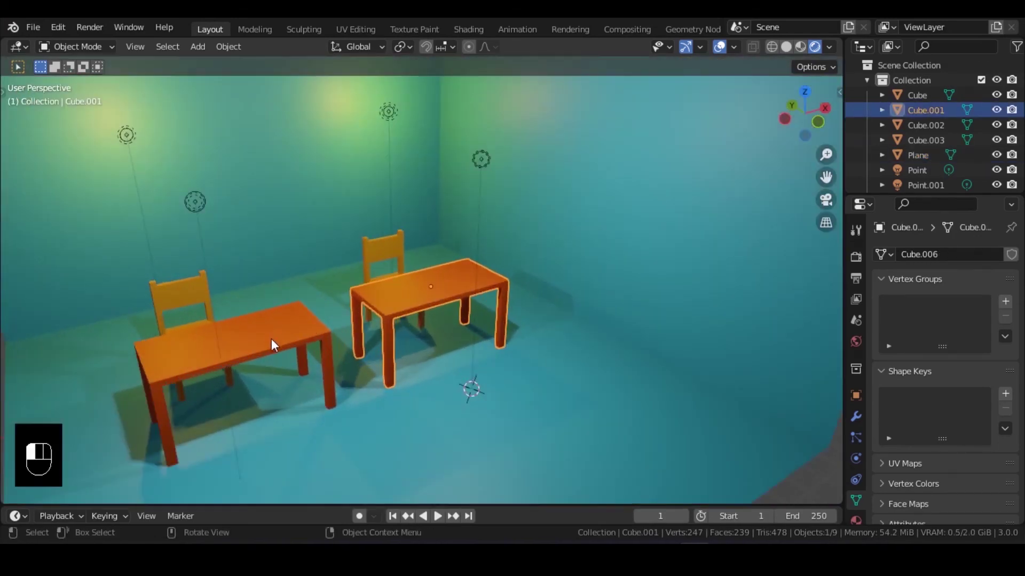
pyautogui.click(271, 338)
pyautogui.moveTo(272, 339); pyautogui.dragTo(408, 331, button='middle')
pyautogui.scroll(-3, 408, 331)
pyautogui.press('r')
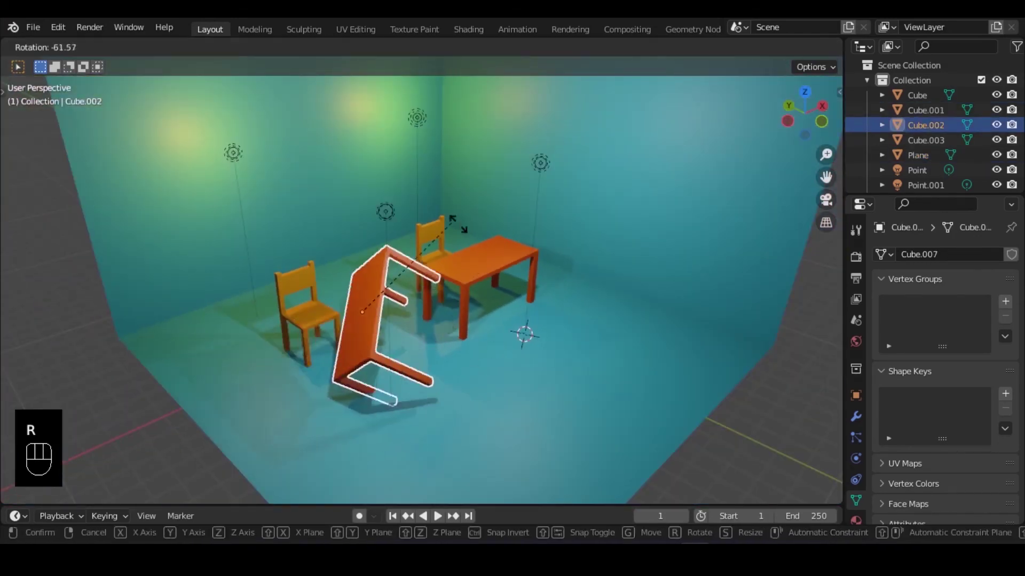
pyautogui.press('r')
pyautogui.press('z')
pyautogui.click(480, 275)
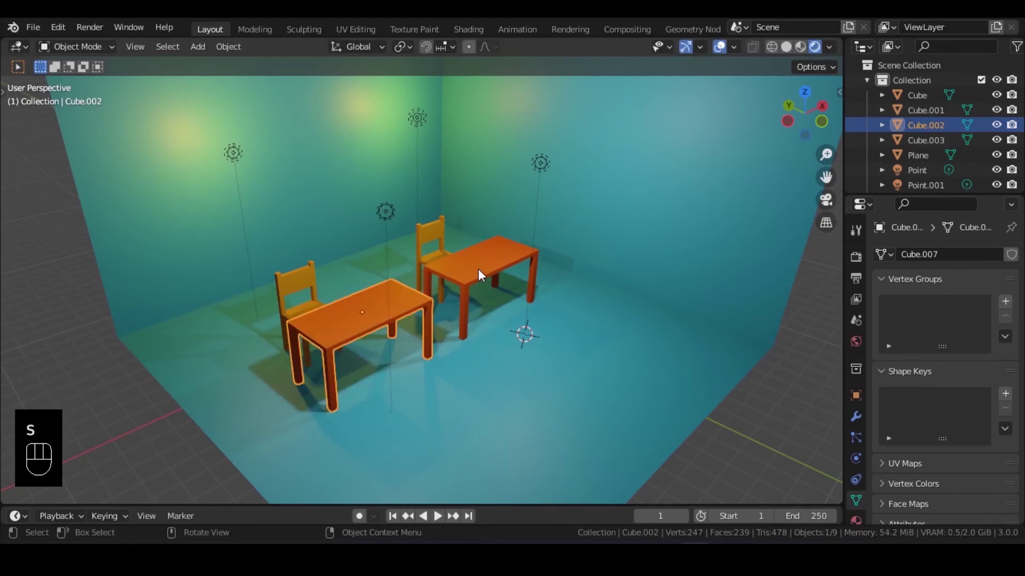
# - Try to move Cube.001, the table nearer the room's corner
pyautogui.click(481, 275)
pyautogui.press('g')
pyautogui.rightClick(456, 222)
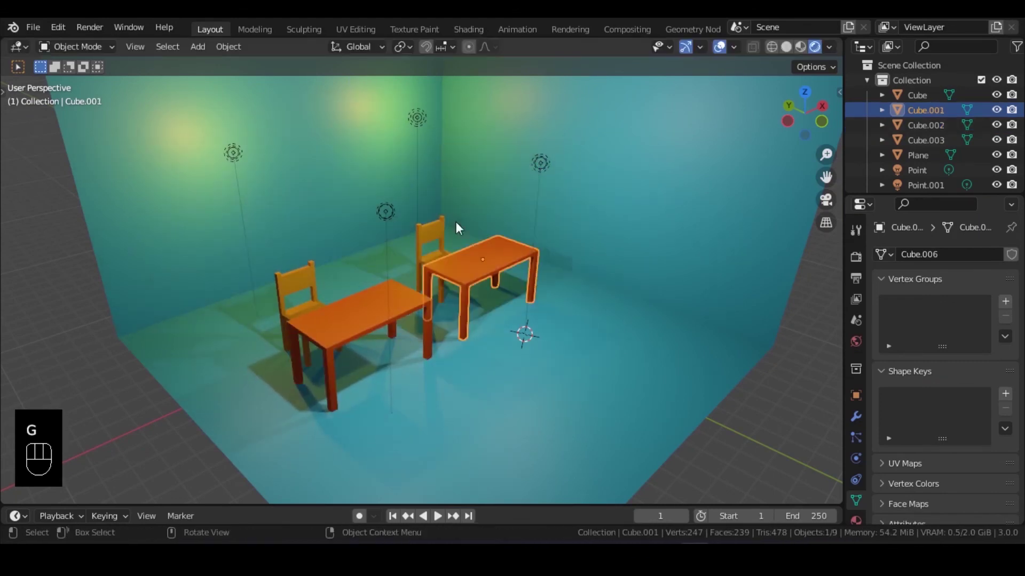
pyautogui.moveTo(456, 222); pyautogui.dragTo(510, 323, button='middle')
# - In Edit Mode, add two crosswise loop cuts to Cube.002's tabletop and scale them apart along X by about 1.86
pyautogui.click(420, 285)
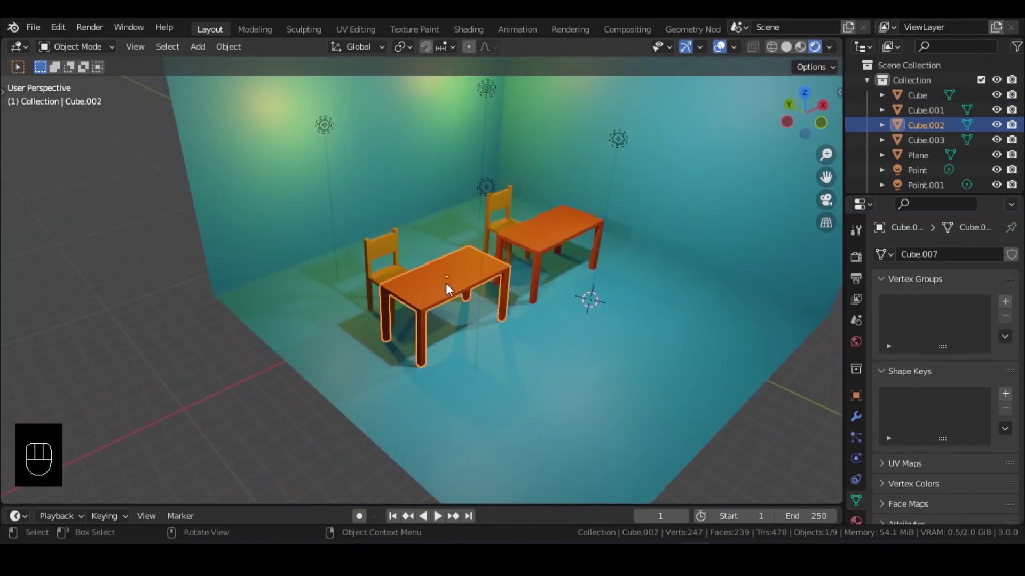
pyautogui.press('Tab')
pyautogui.scroll(3, 447, 282)
pyautogui.scroll(2, 468, 293)
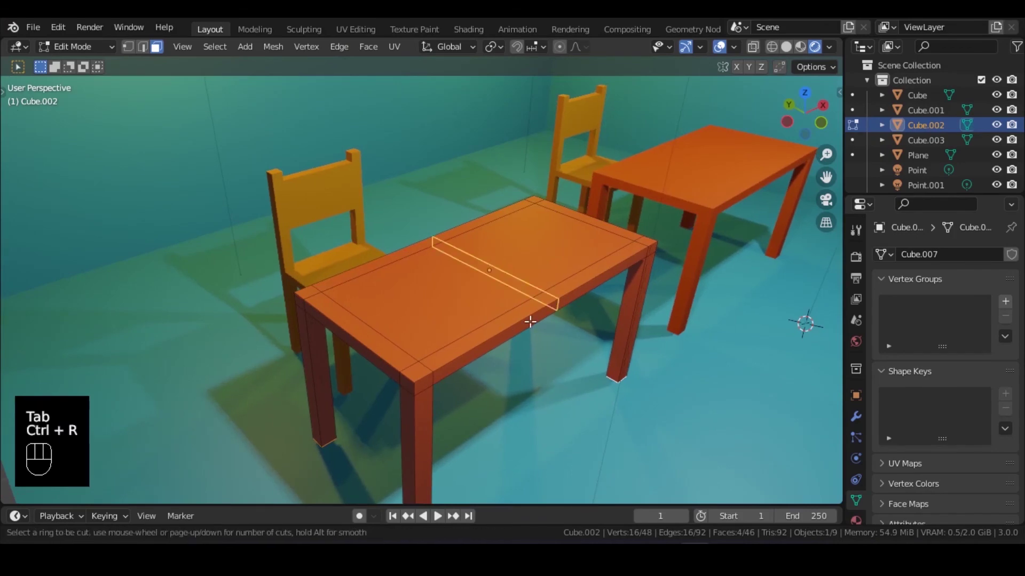
pyautogui.scroll(5, 530, 322)
pyautogui.scroll(-2, 528, 320)
pyautogui.moveTo(528, 320); pyautogui.dragTo(551, 280, button='middle')
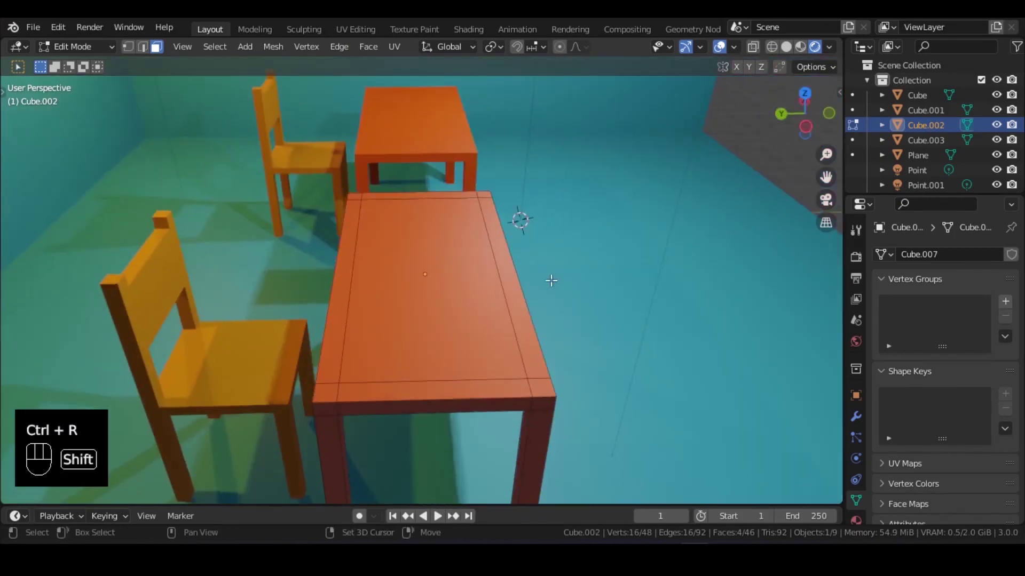
pyautogui.rightClick(463, 367)
pyautogui.moveTo(568, 327); pyautogui.dragTo(458, 321, button='middle')
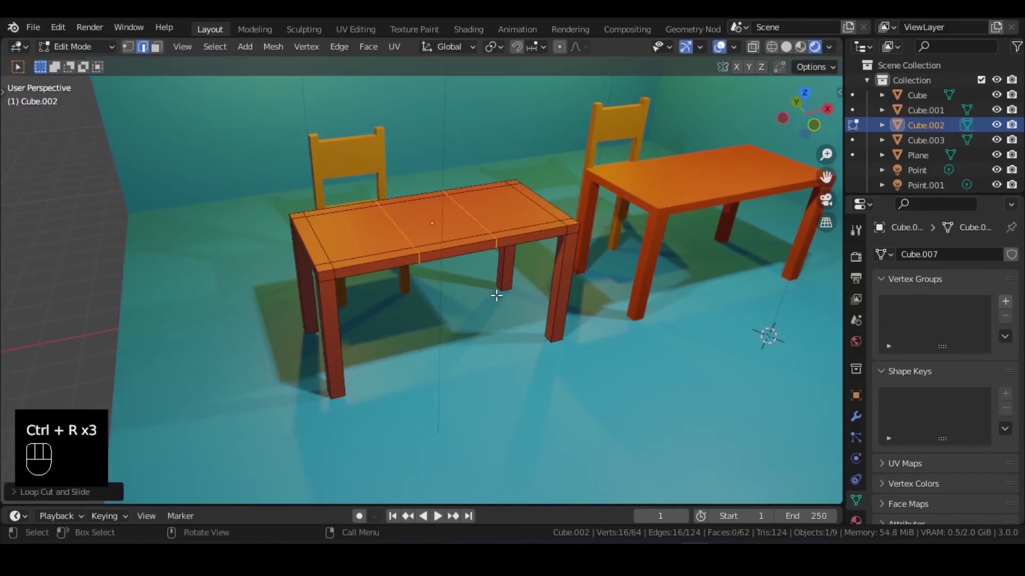
pyautogui.press('s')
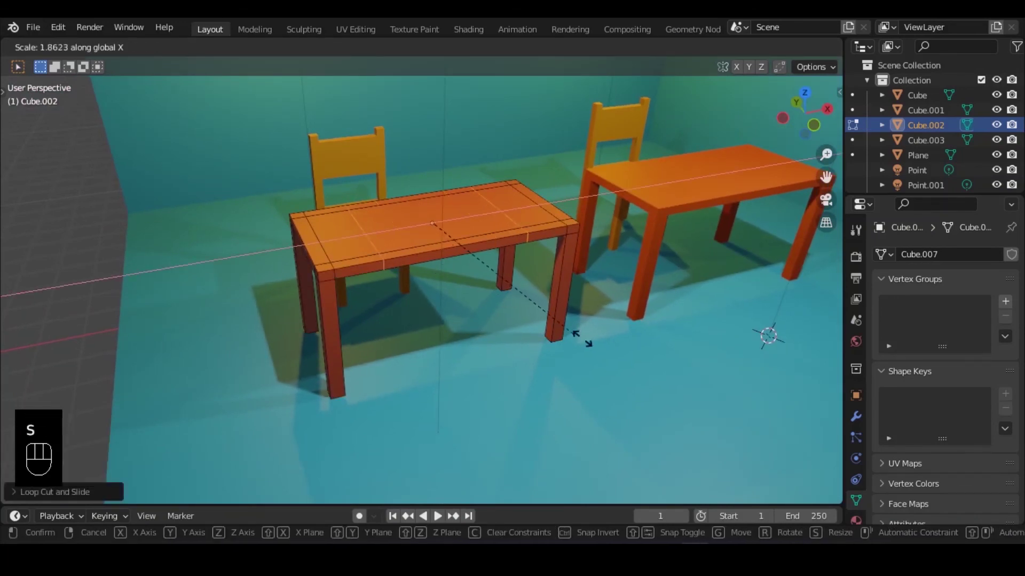
pyautogui.click(582, 338)
# - Extrude the two narrow faces at the ends of Cube.002's tabletop upward into raised blocks and return to Object Mode
pyautogui.scroll(3, 310, 239)
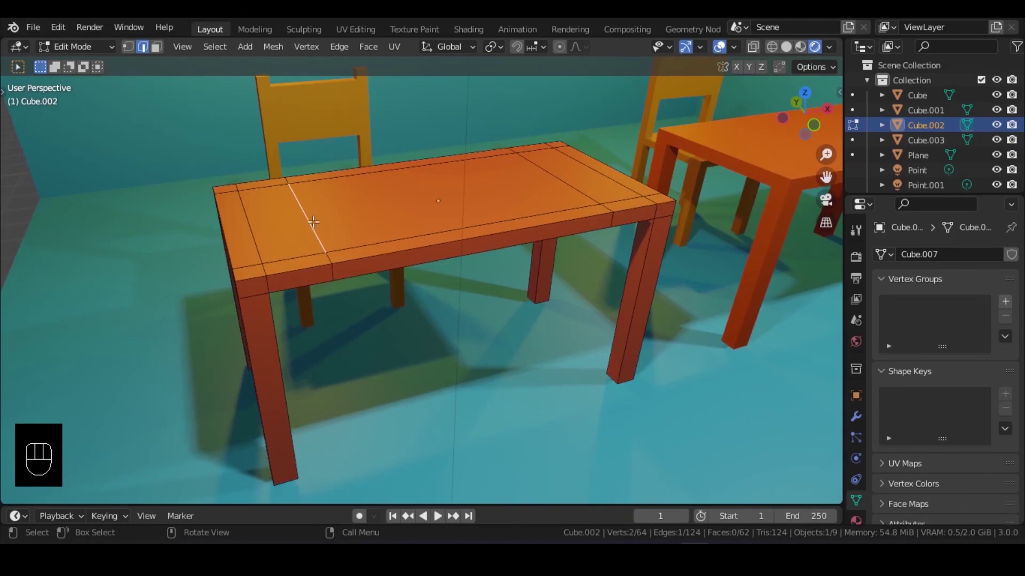
pyautogui.keyDown('shift'); pyautogui.moveTo(344, 221); pyautogui.dragTo(353, 266, button='middle'); pyautogui.keyUp('shift')
pyautogui.keyDown('shift'); pyautogui.click(555, 208); pyautogui.keyUp('shift')
pyautogui.press('e')
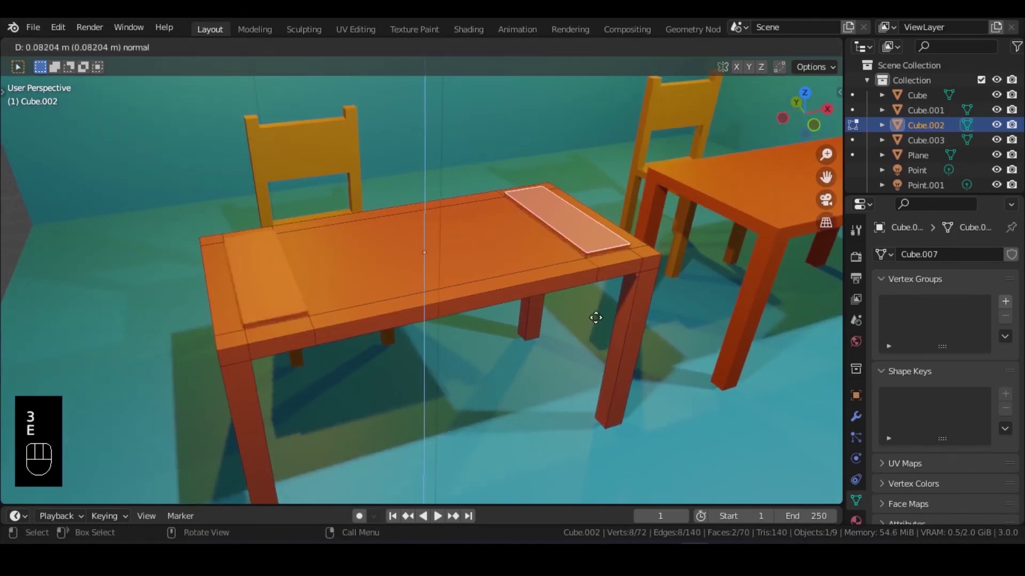
pyautogui.click(471, 314)
pyautogui.moveTo(471, 313); pyautogui.dragTo(536, 259, button='middle')
pyautogui.click(536, 259)
pyautogui.moveTo(595, 308); pyautogui.dragTo(545, 349, button='middle')
pyautogui.scroll(-4, 587, 302)
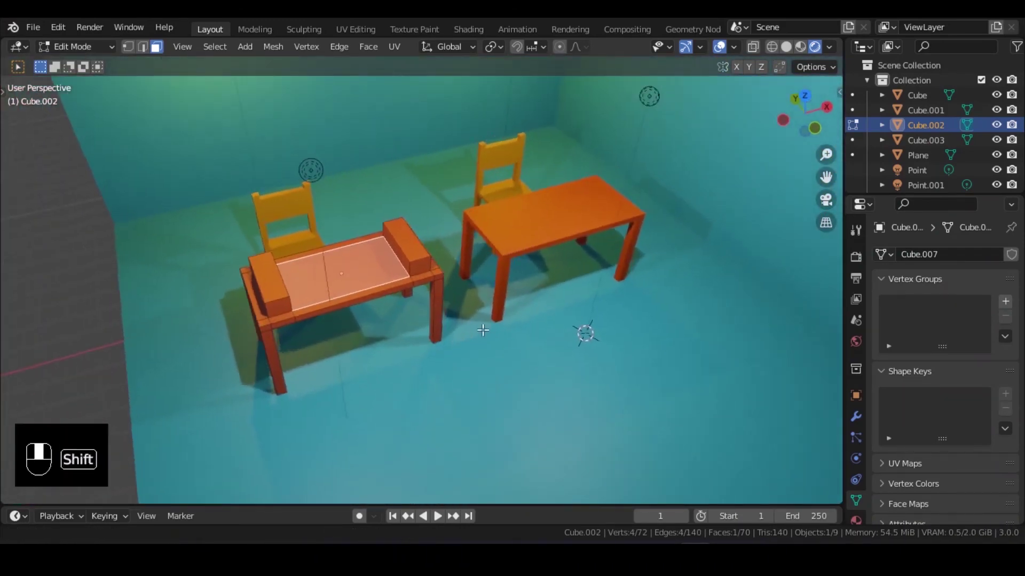
pyautogui.scroll(-2, 546, 349)
pyautogui.press('Tab')
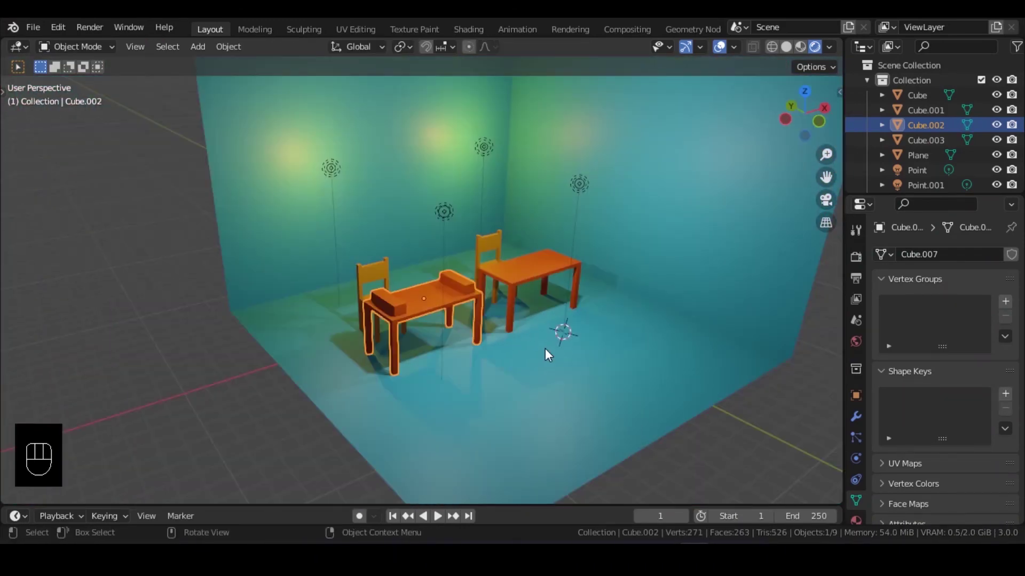